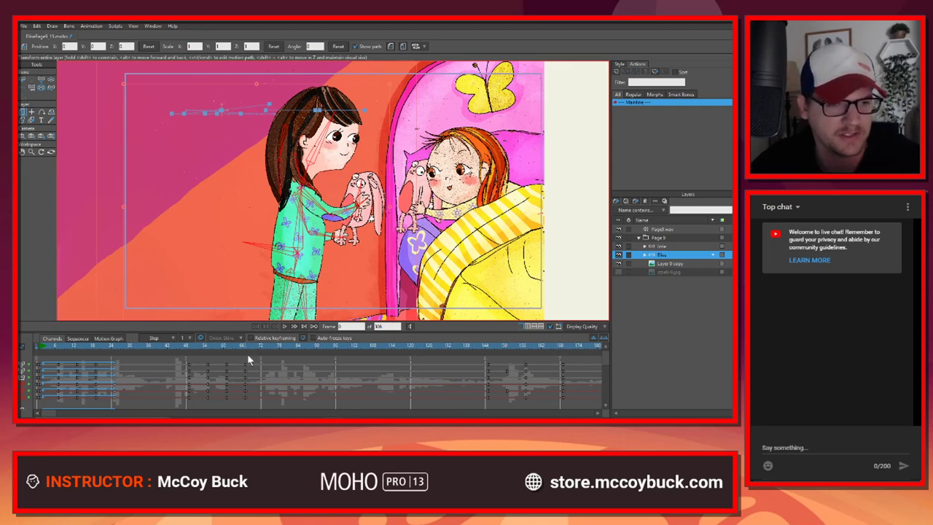
Step: Play the page 9 animation several times, rewinding to the start between playbacks, and stop partway through the last playback
left_click(286, 327)
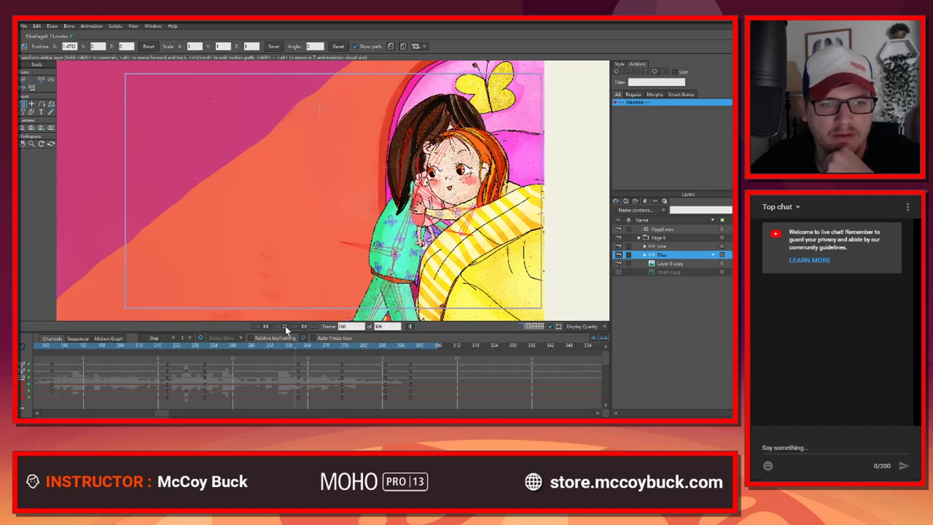
left_click(286, 328)
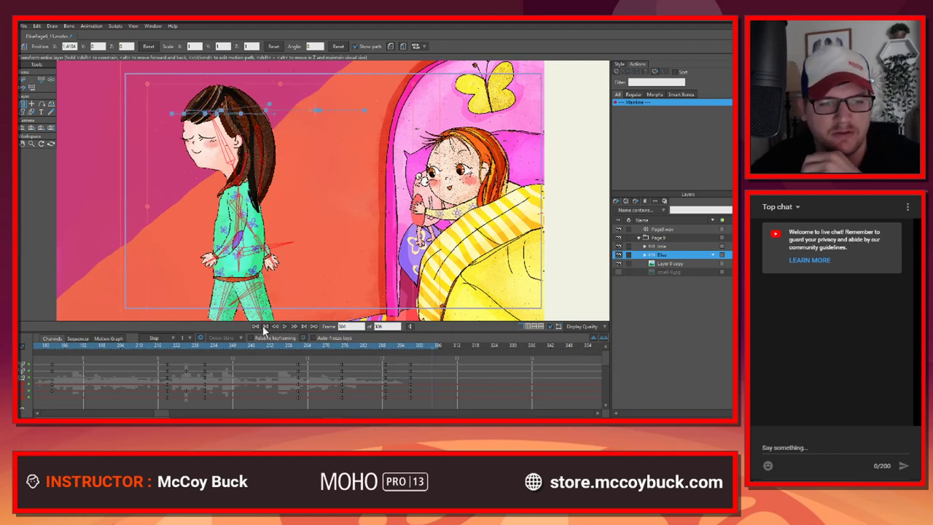
left_click(264, 327)
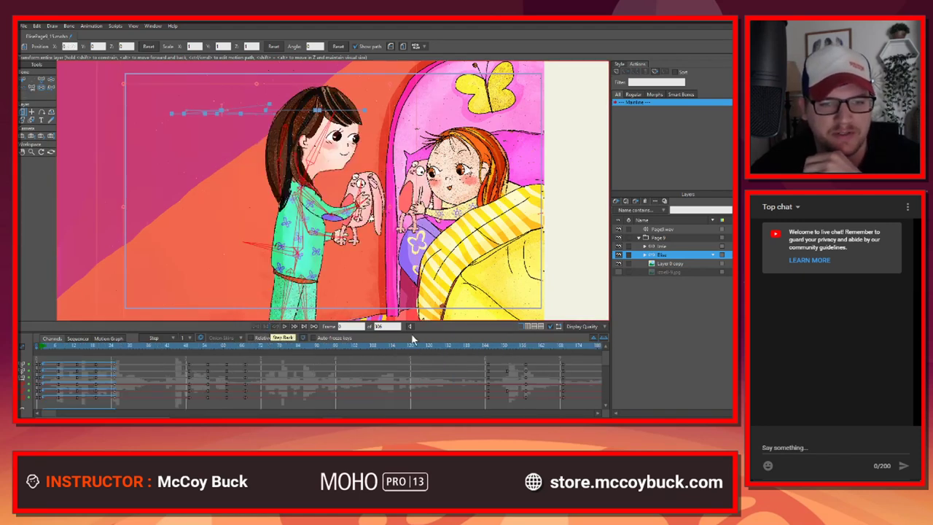
left_click(285, 327)
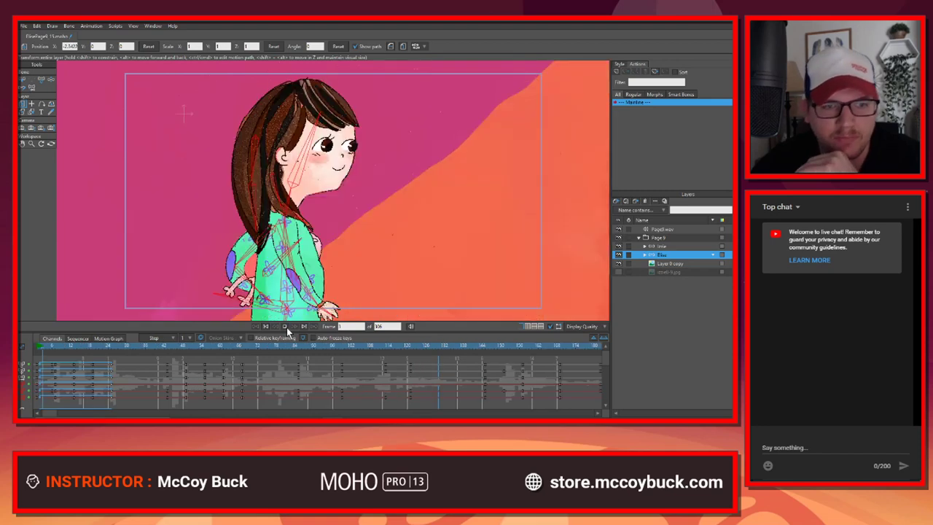
left_click(286, 327)
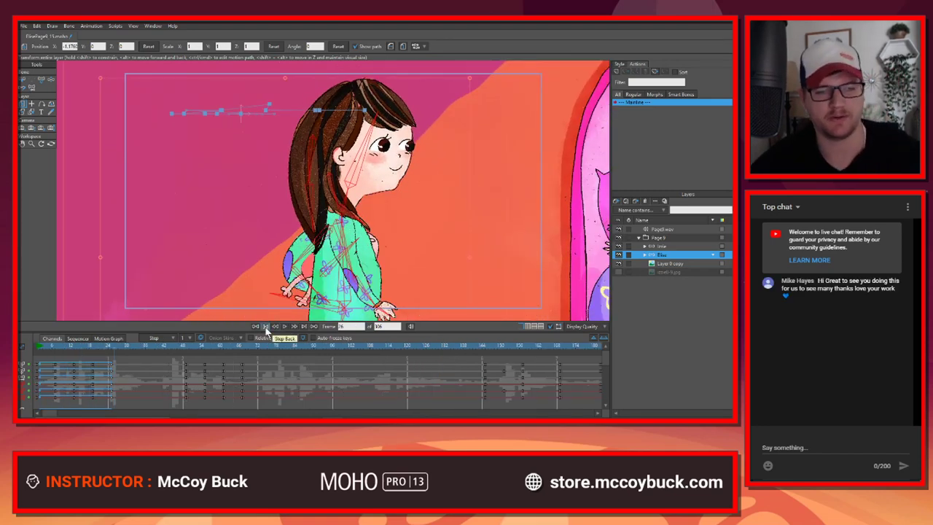
left_click(266, 328)
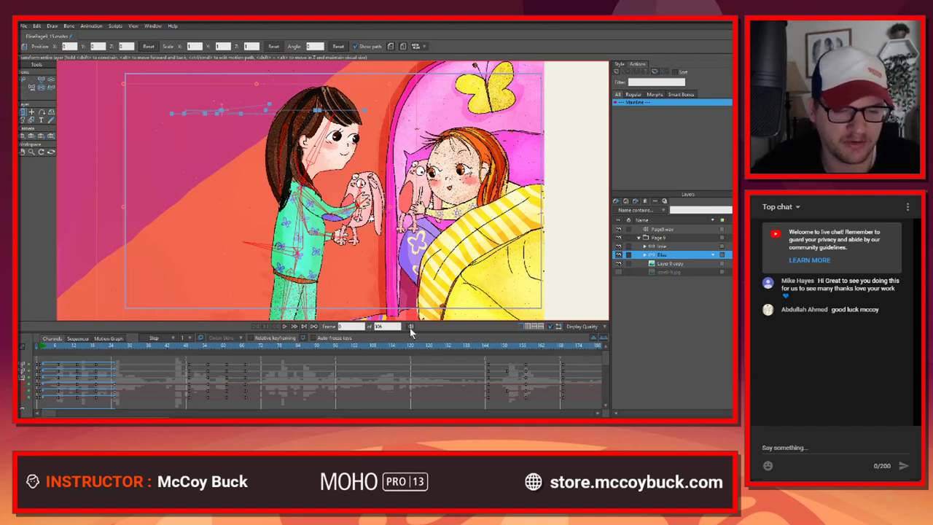
left_click(281, 328)
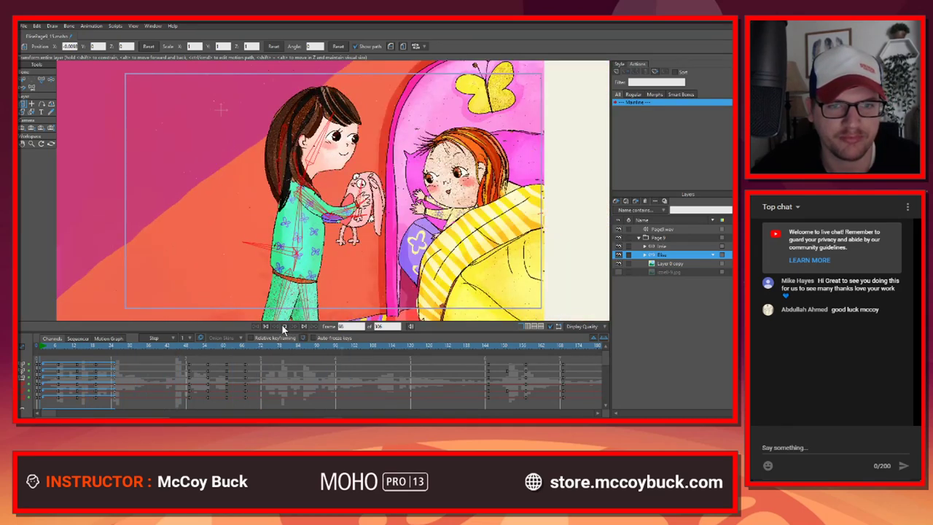
left_click(284, 329)
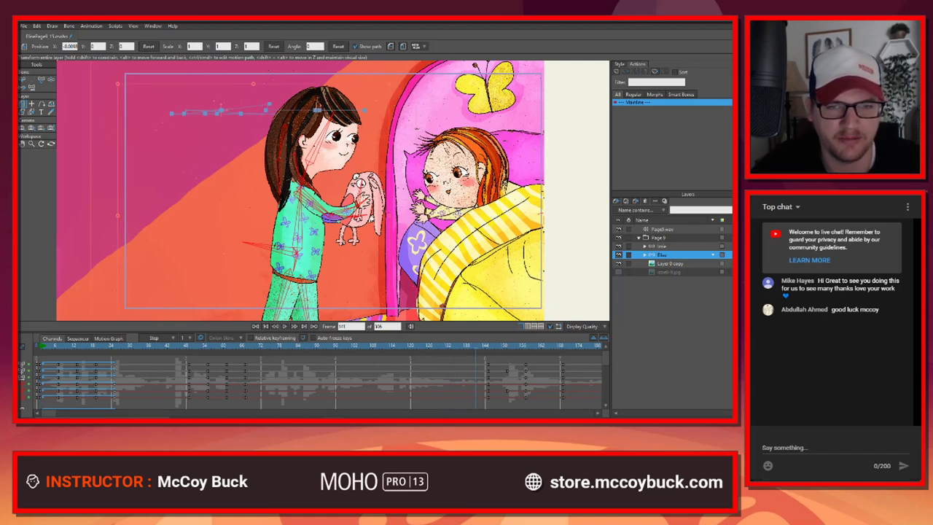
Step: Toggle the visibility of the Layer 0 copy background and the Elise layer, and hide the Izzie layer to check the artwork beneath
left_click(618, 264)
left_click(619, 264)
left_click(618, 264)
left_click(618, 264)
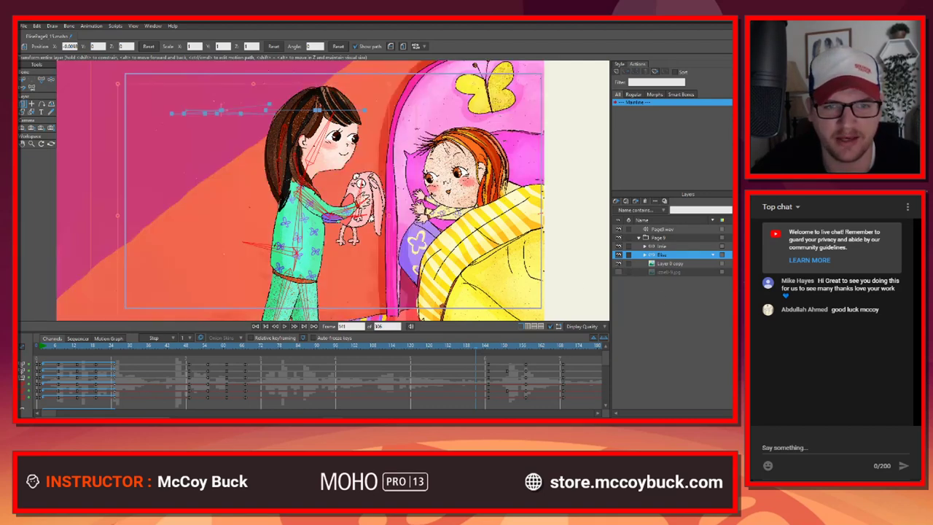
left_click(619, 254)
left_click(618, 254)
left_click(619, 247)
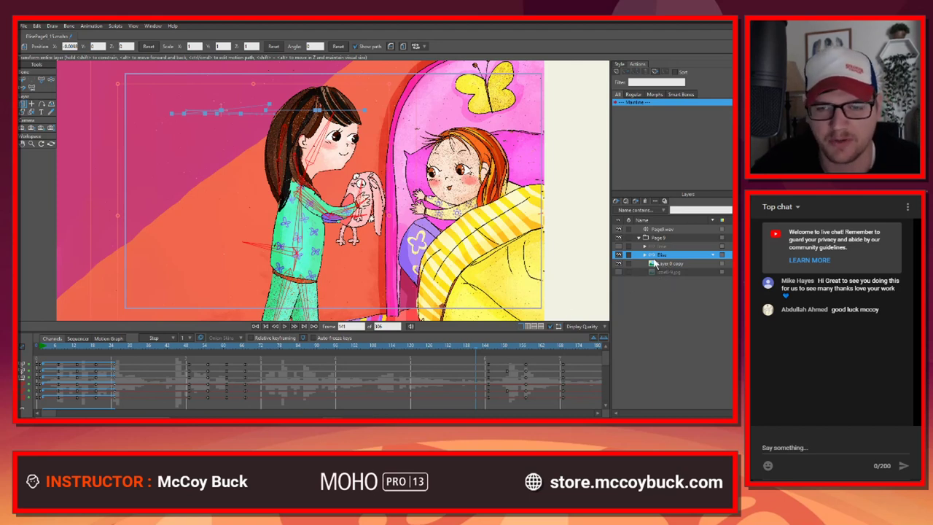
Step: Open the source image of the Layer 0 copy background layer in Photoshop
left_click(678, 264)
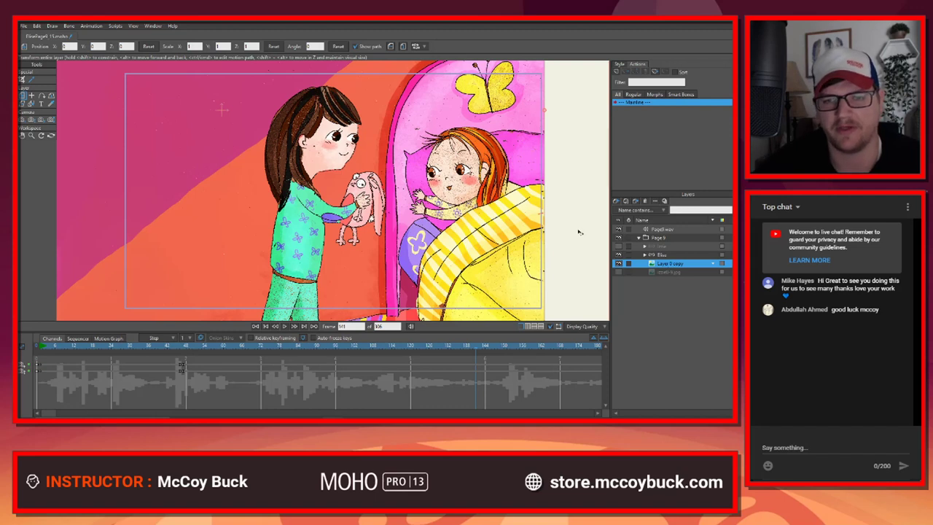
right_click(674, 264)
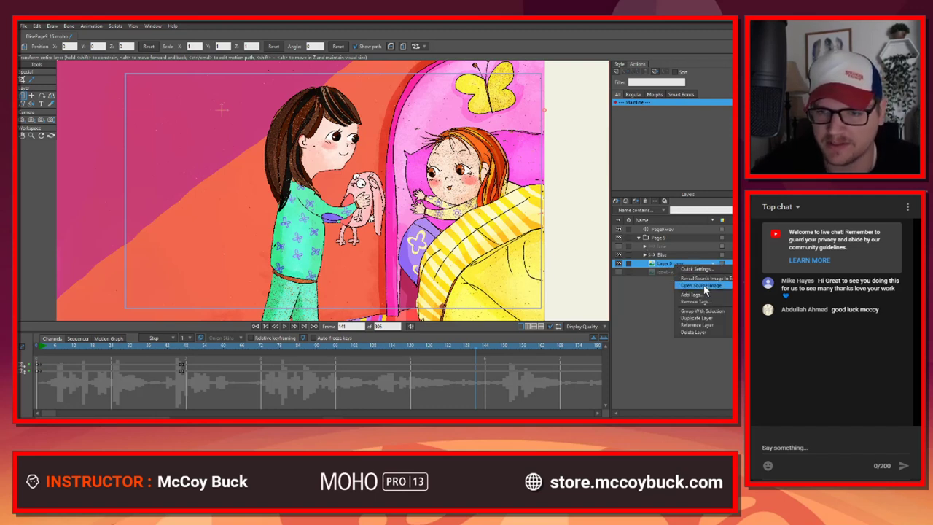
left_click(585, 268)
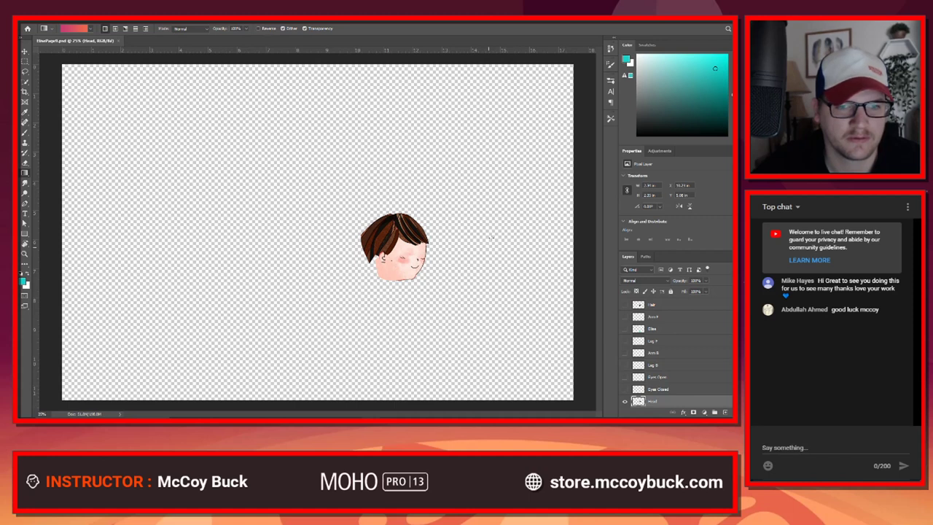
Step: Hide the Head layer, check the Rabbit layer briefly, and show the Layer 0 copy background
scroll(661, 403, "down", 3)
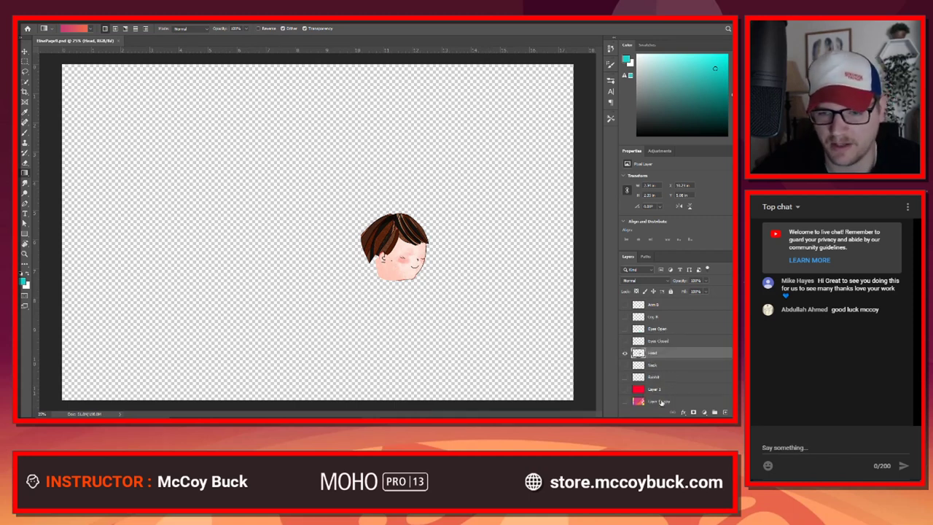
scroll(650, 358, "down", 1)
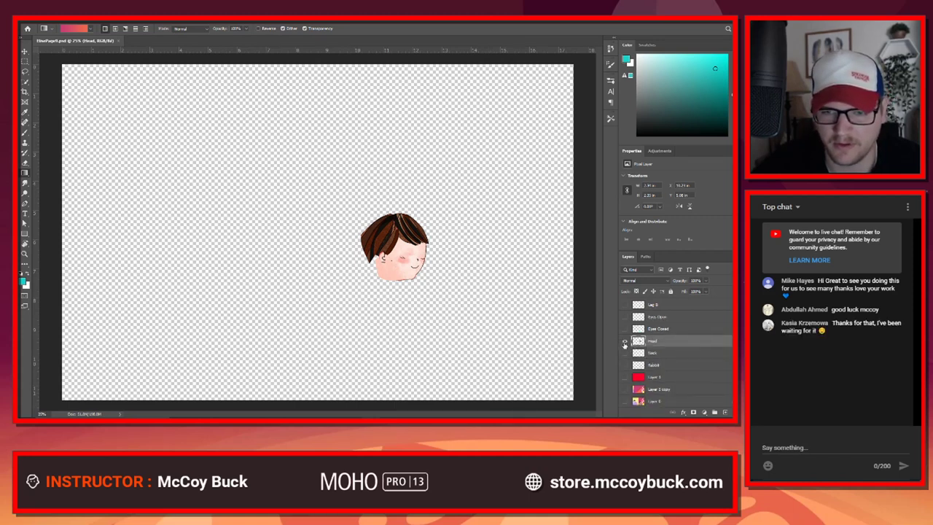
left_click(625, 343)
scroll(638, 357, "up", 4)
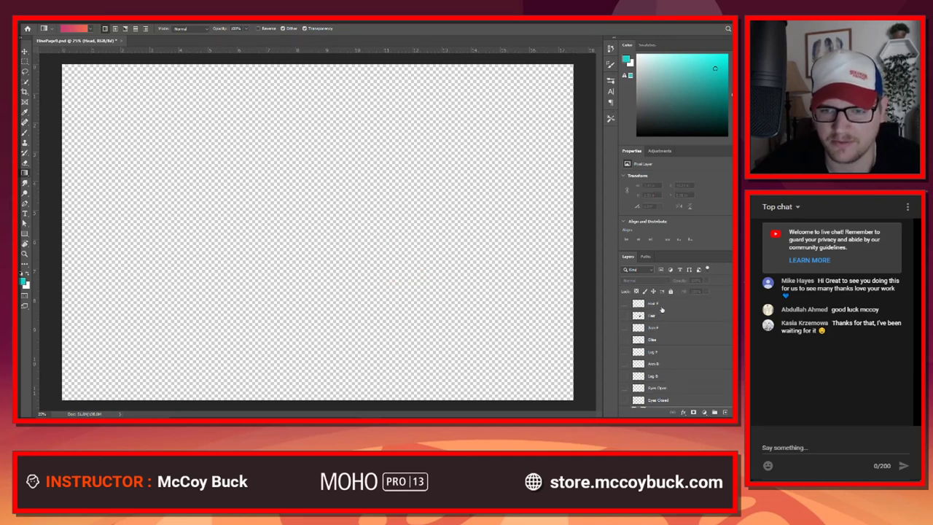
scroll(685, 368, "down", 5)
left_click(668, 366, "shift")
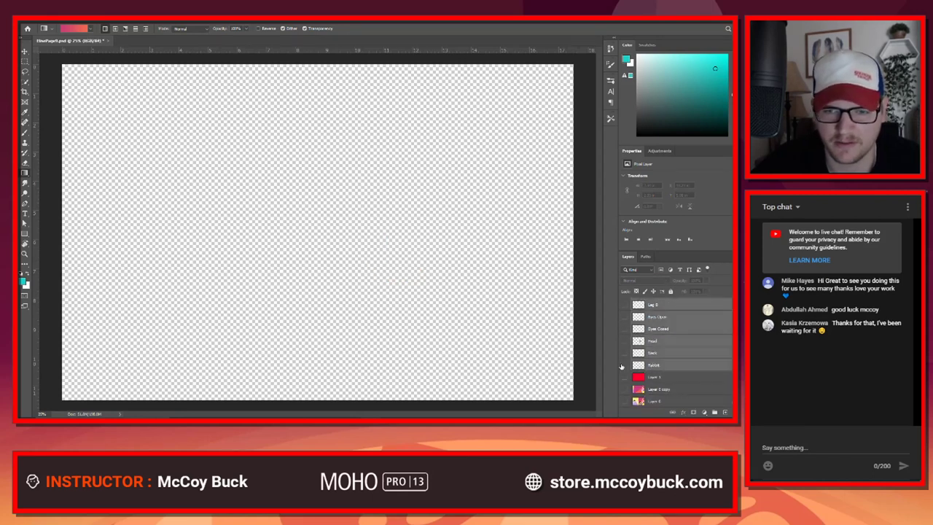
left_click(622, 366)
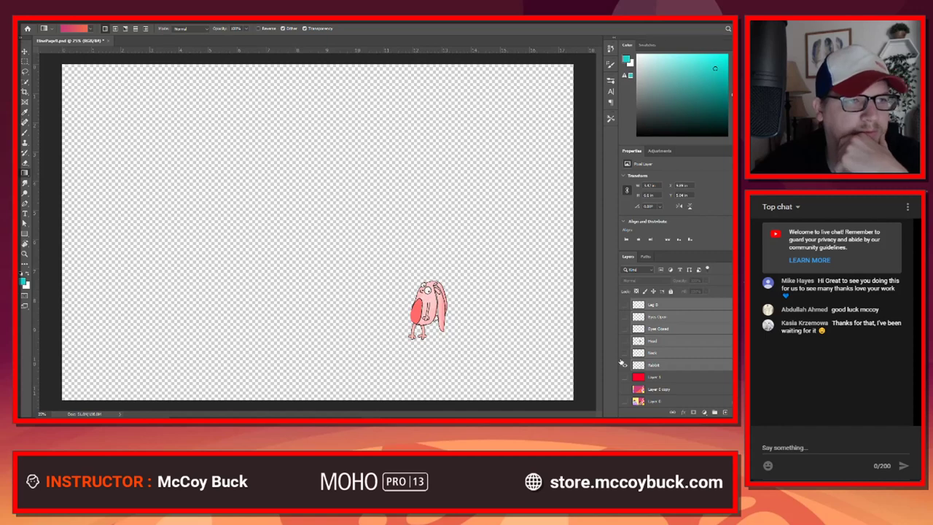
left_click(623, 366)
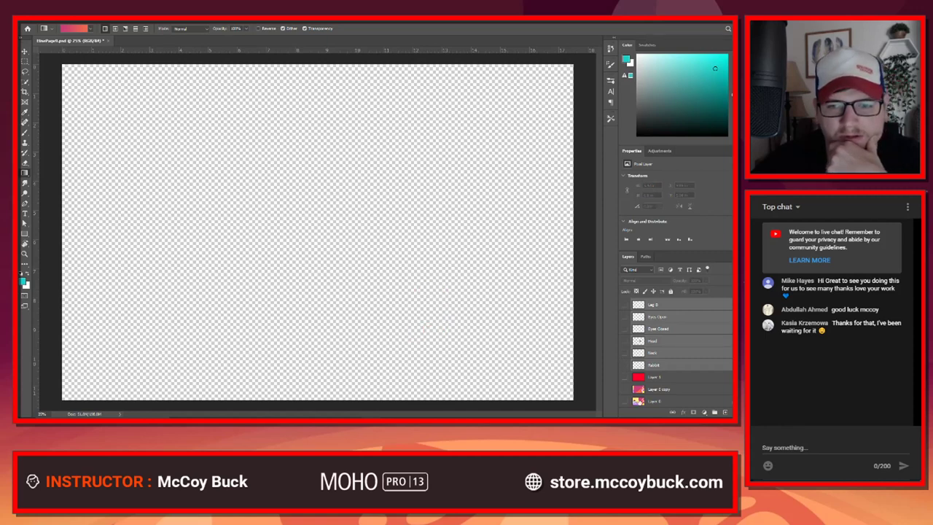
left_click(625, 389)
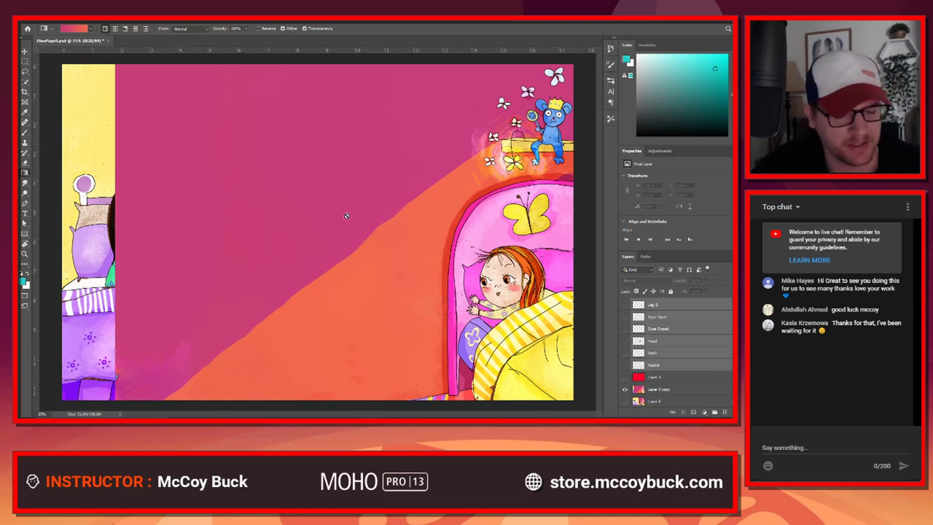
Step: Save a copy of the document as Page9BG.psd in the project's PSD folder
key("ctrl+shift+s")
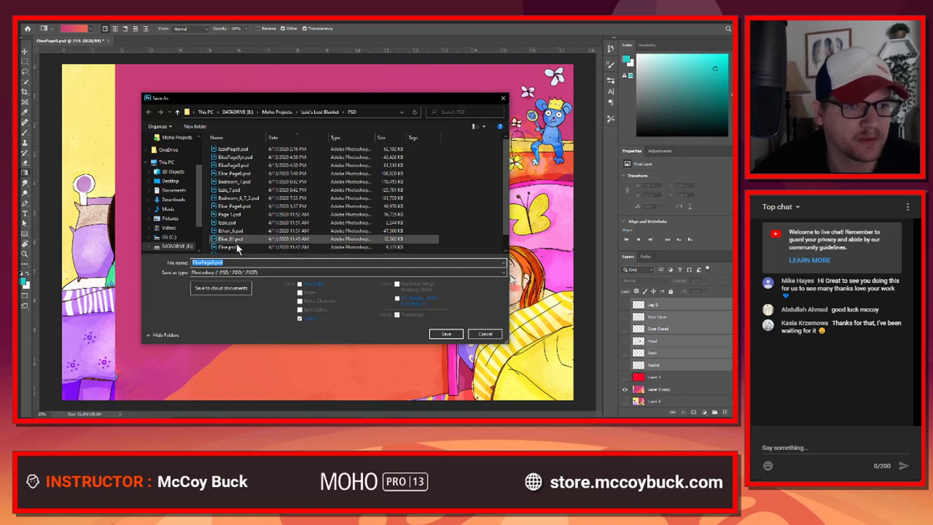
key("BackSpace")
key("BackSpace")
key("BackSpace")
key("BackSpace")
key("BackSpace")
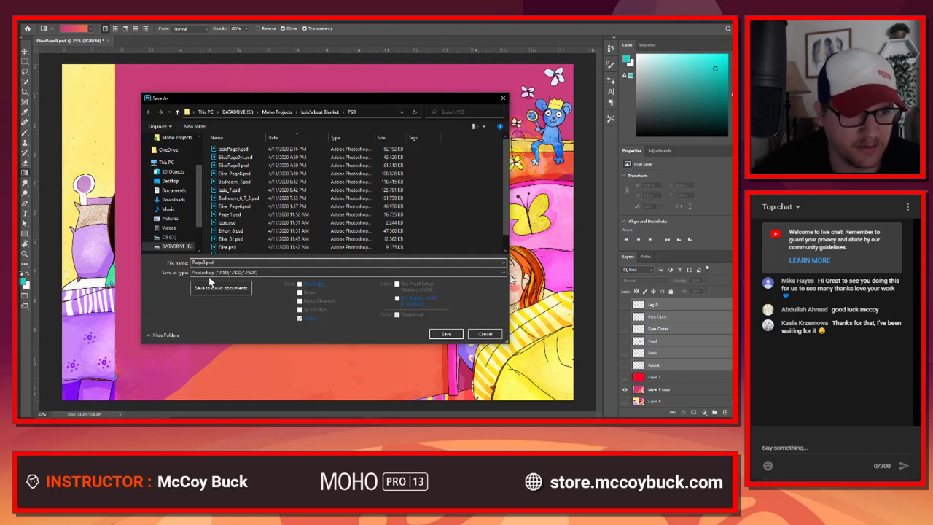
type("B")
key("BackSpace")
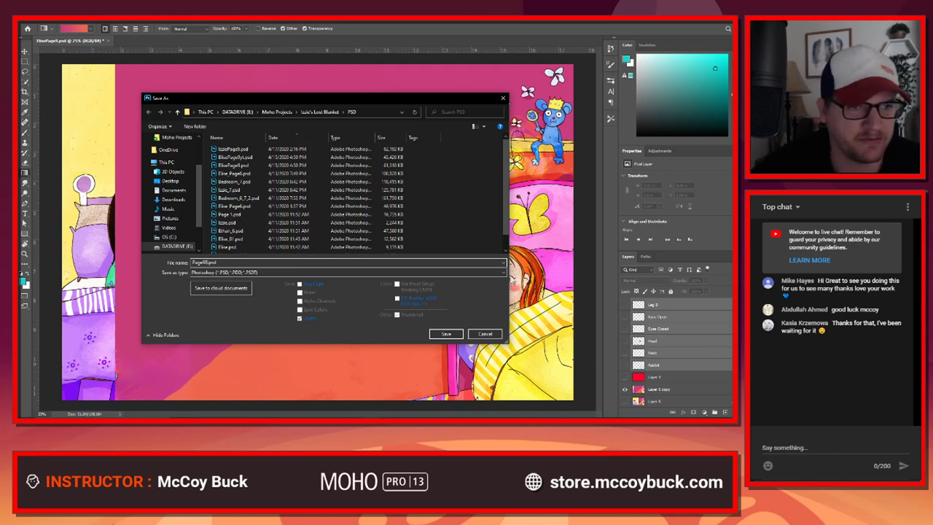
type("BG")
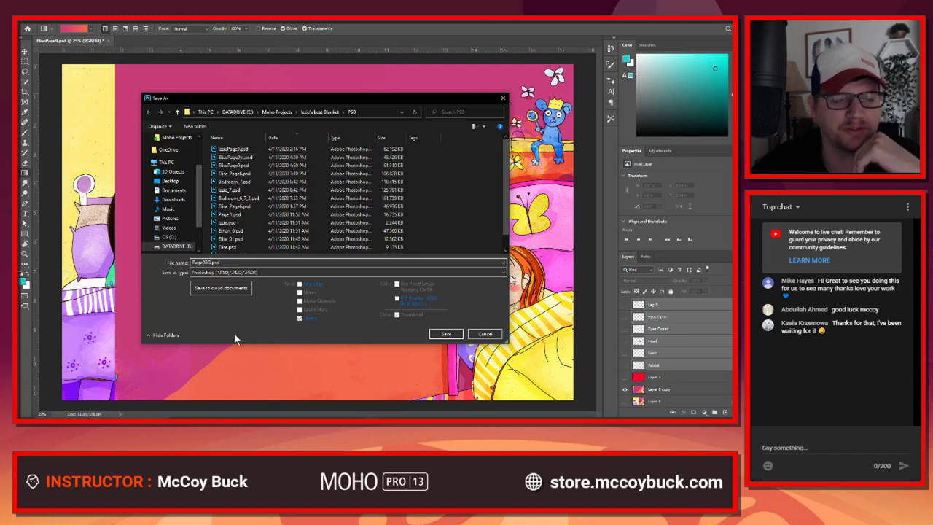
left_click(446, 334)
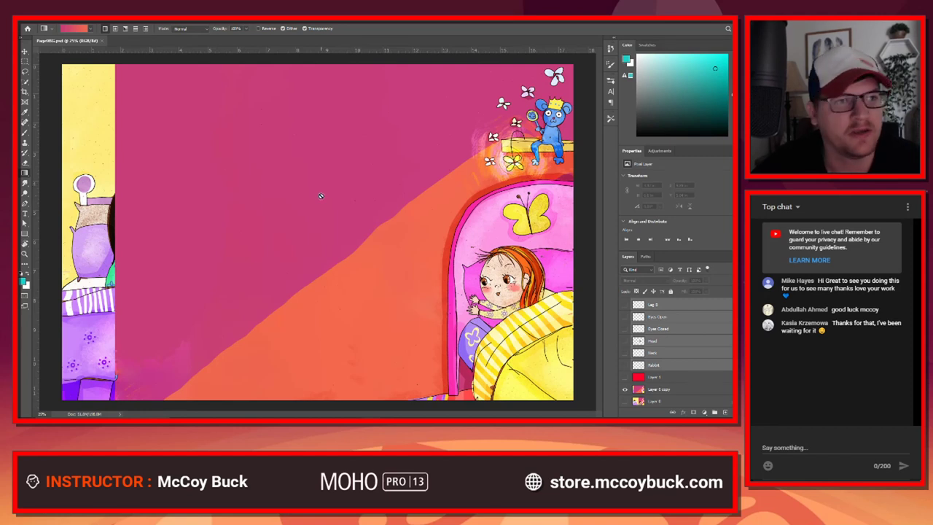
Step: Delete all the character part layers and the red fill layer, keeping only Layer 0 copy and Layer 0
scroll(711, 339, "up", 3)
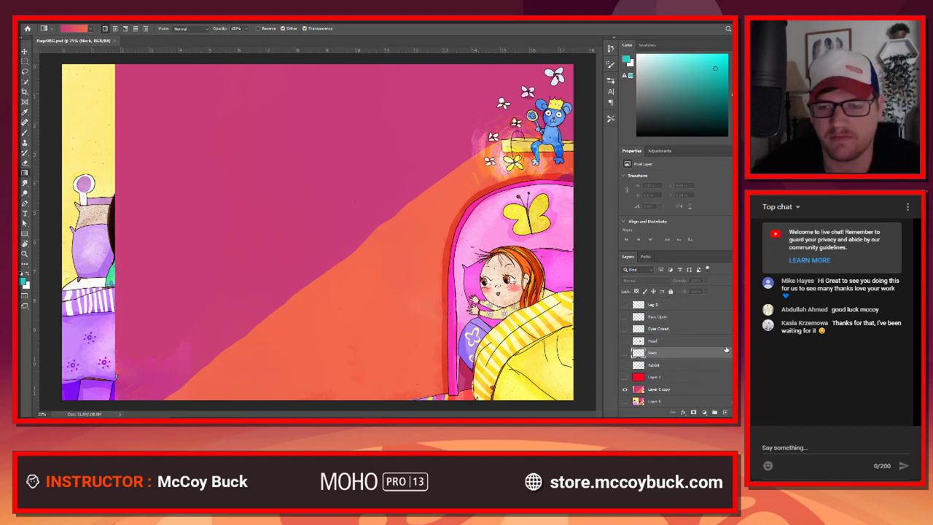
scroll(667, 336, "down", 3)
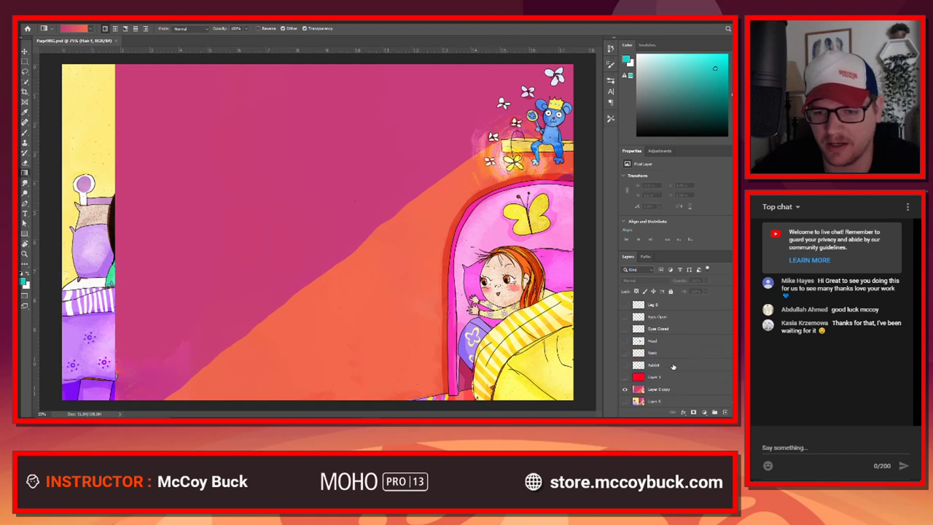
left_click(663, 377, "shift")
key("Delete")
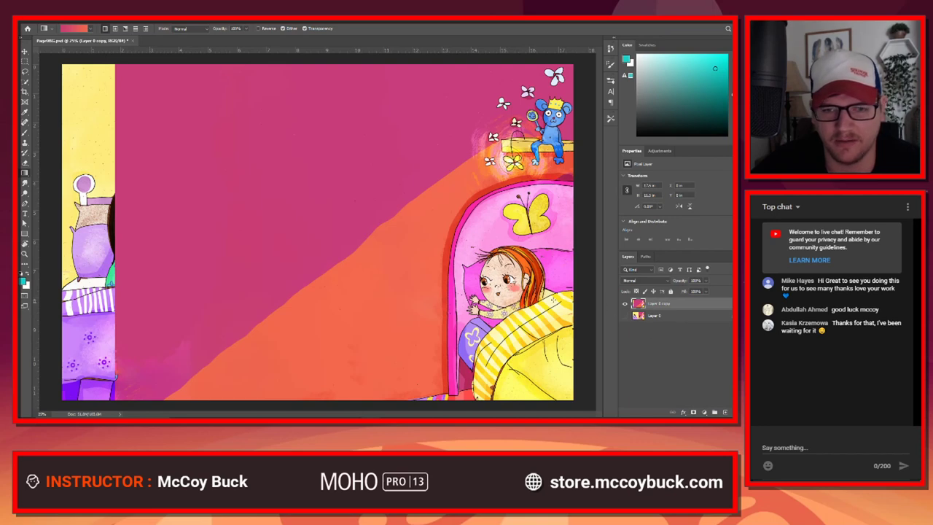
Step: Switch to Moho and show the Izzie layer again, at an earlier frame, to compare it with the background girl
scroll(447, 282, "up", 6)
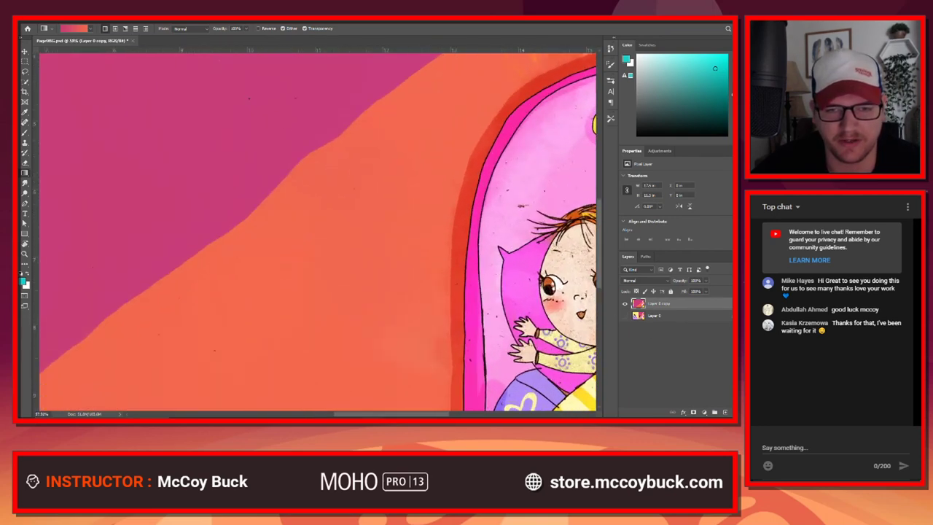
left_click_drag(447, 282, 412, 261)
key("alt+Tab")
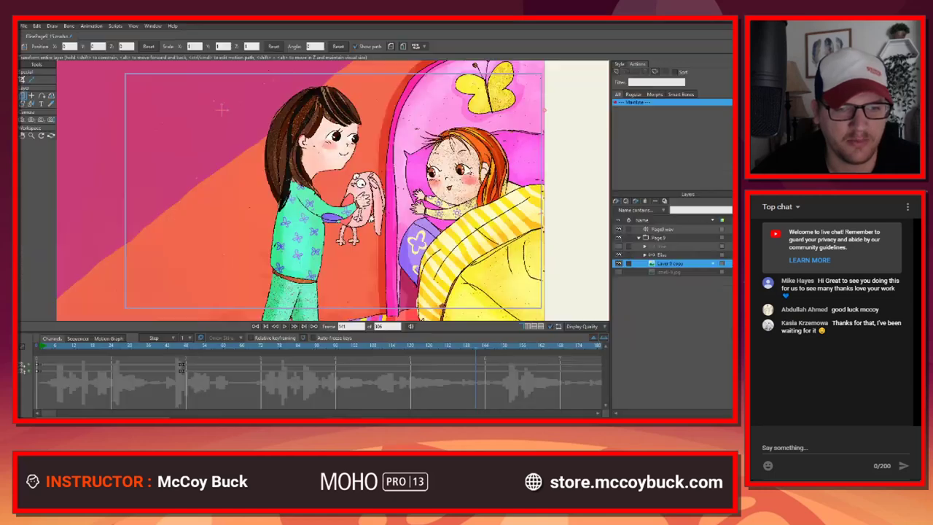
left_click(301, 357)
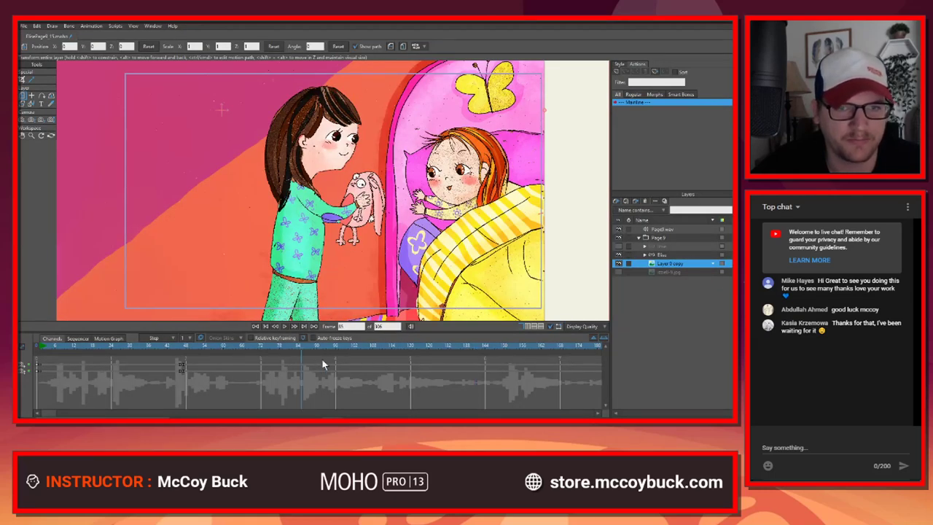
left_click(619, 246)
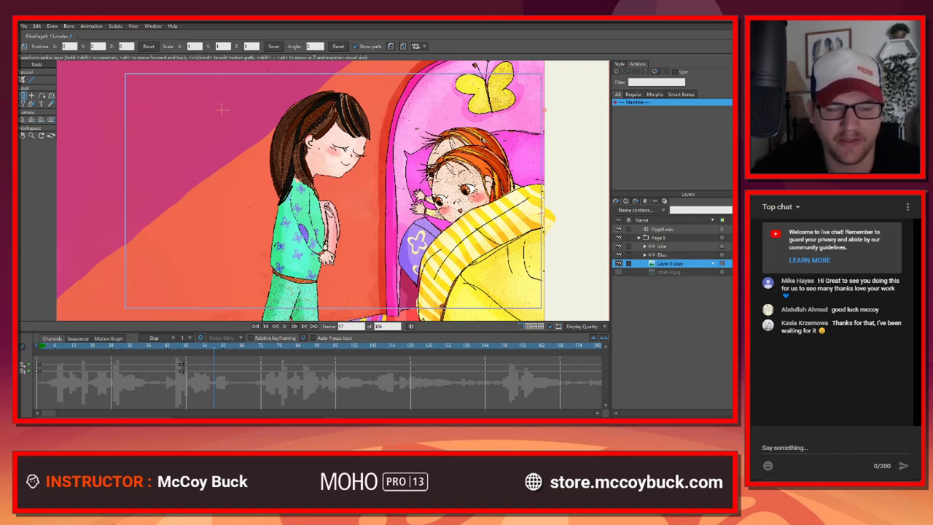
Step: Switch to Photoshop and select the girl's head, hair, arms and visible nightclothes with the Quick Selection tool
key("alt+Tab")
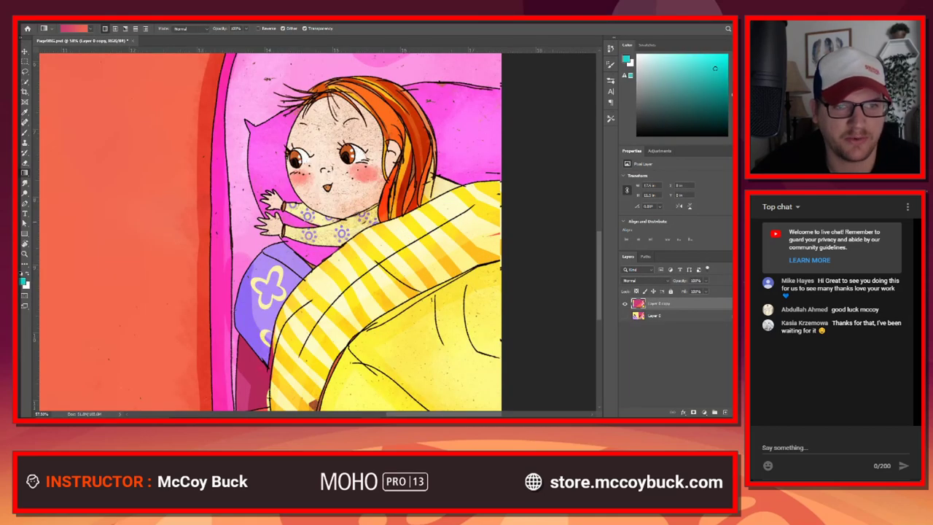
scroll(244, 130, "up", 2)
scroll(244, 130, "down", 1)
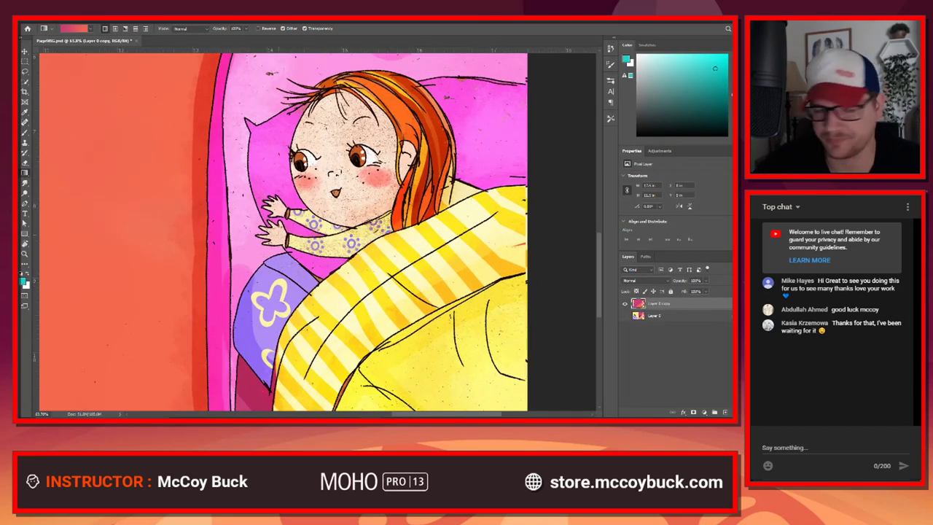
scroll(314, 215, "up", 2)
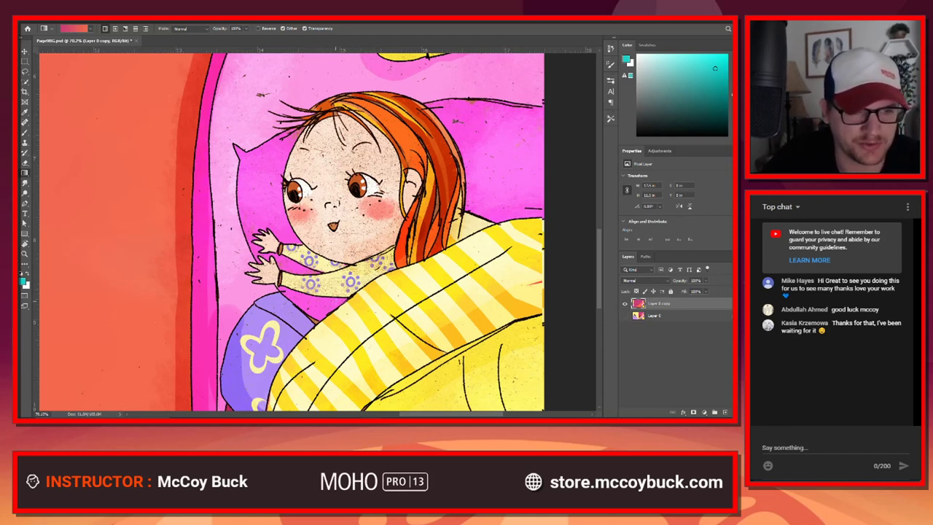
left_click(24, 81)
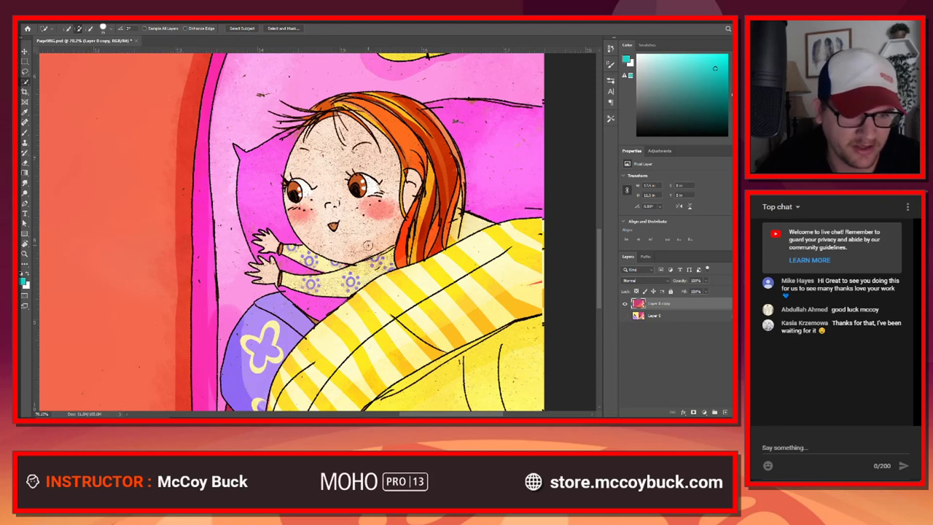
mouse_move(368, 245)
left_mouse_down()
mouse_move(343, 237)
mouse_move(356, 255)
mouse_move(315, 283)
mouse_move(295, 285)
mouse_move(249, 268)
left_mouse_up()
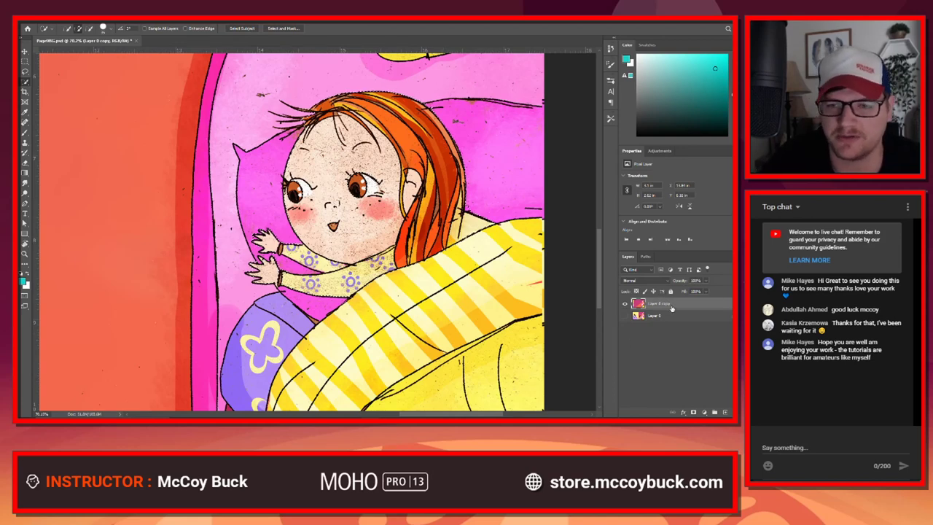
Step: Duplicate Layer 0 copy and hide the original beneath the new duplicate
key("ctrl+0")
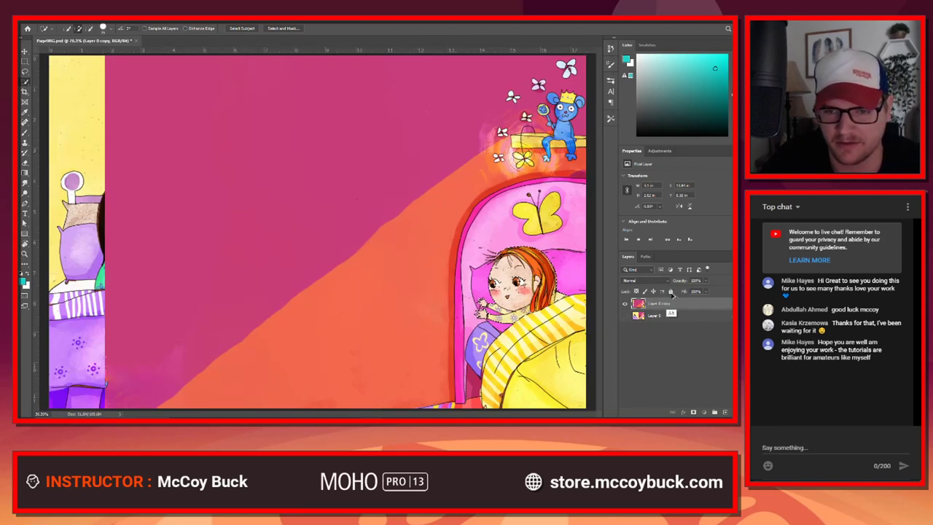
left_click_drag(671, 304, 669, 310)
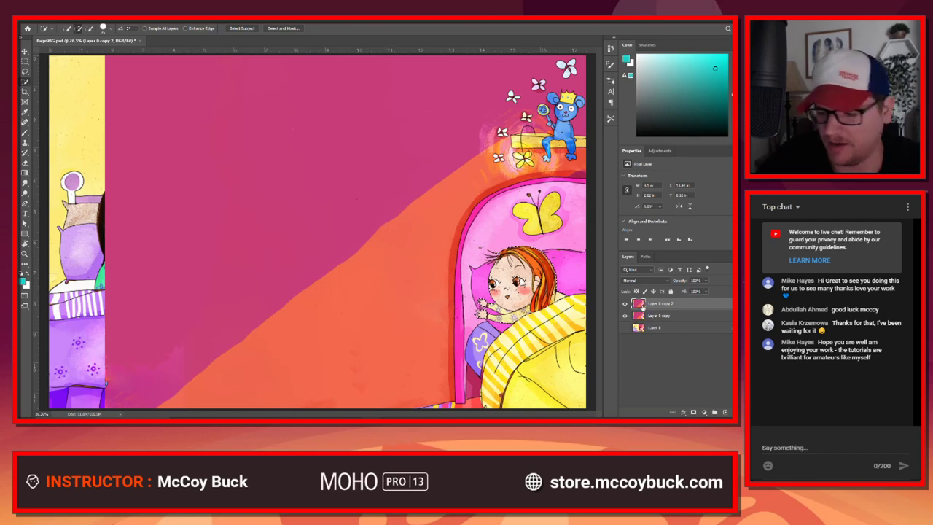
scroll(487, 311, "up", 6)
left_click_drag(490, 309, 653, 330)
left_click_drag(503, 276, 100, 215)
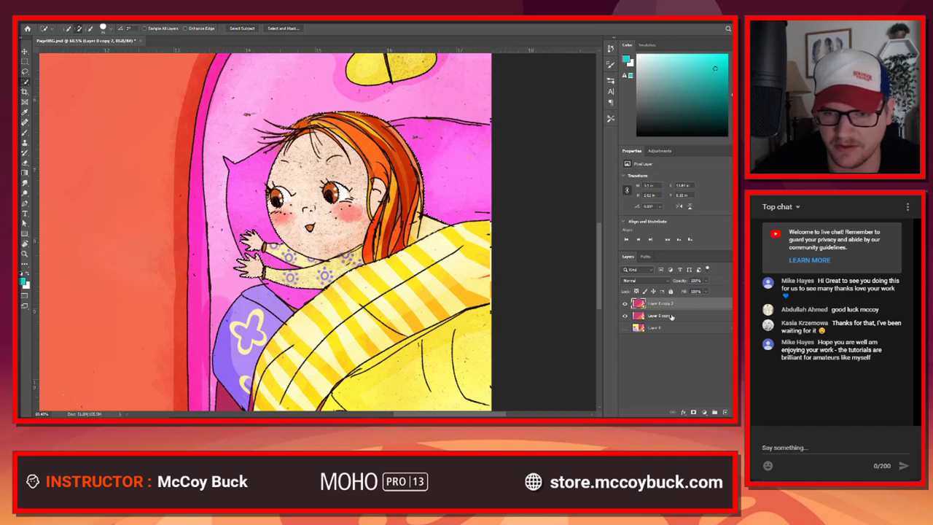
Step: Try loading the Work Path as a selection, comparing it with the selection around the girl
left_click(646, 257)
left_click(624, 269, "ctrl")
left_click(628, 257)
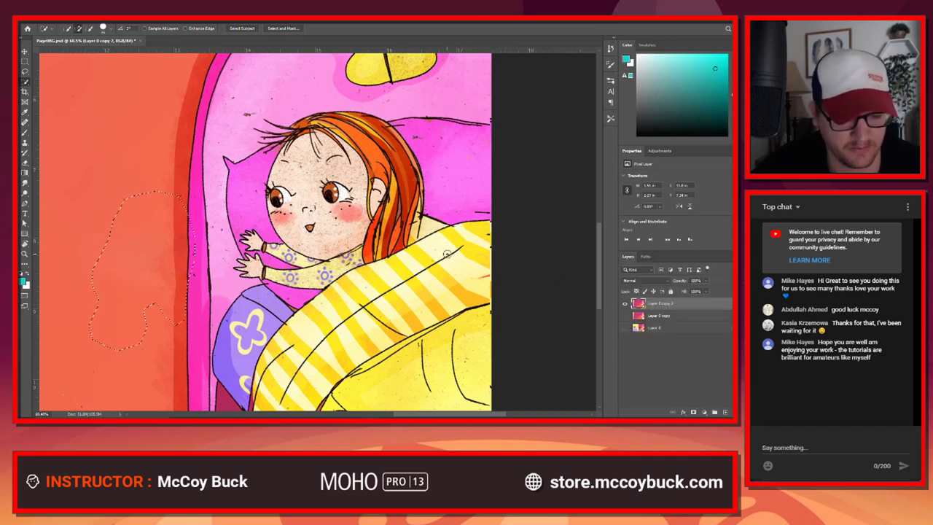
key("ctrl+shift+z")
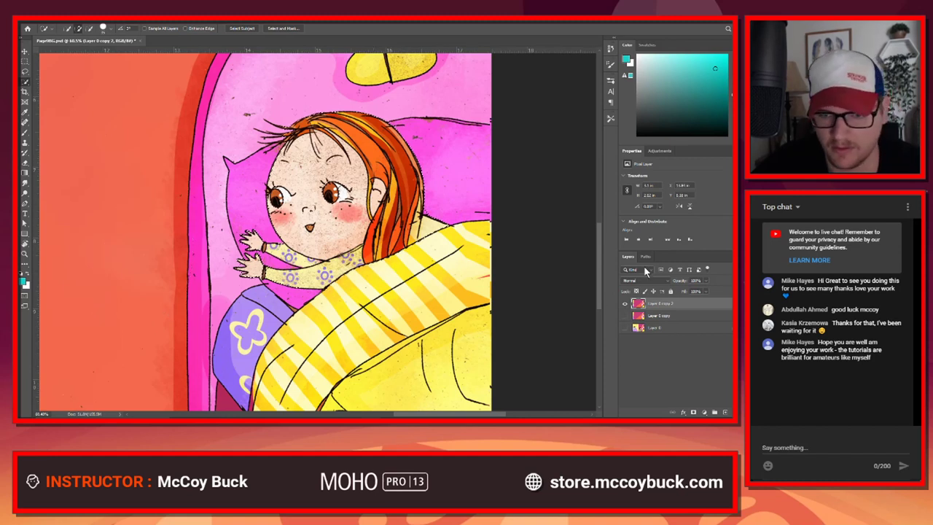
left_click(646, 257)
key("ctrl+z")
left_click(628, 258)
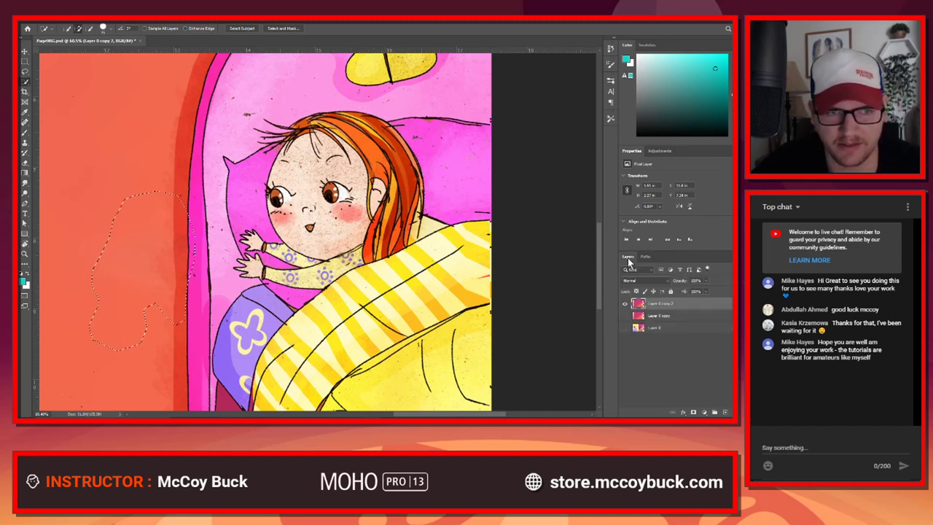
left_click(646, 258)
key("ctrl+shift+z")
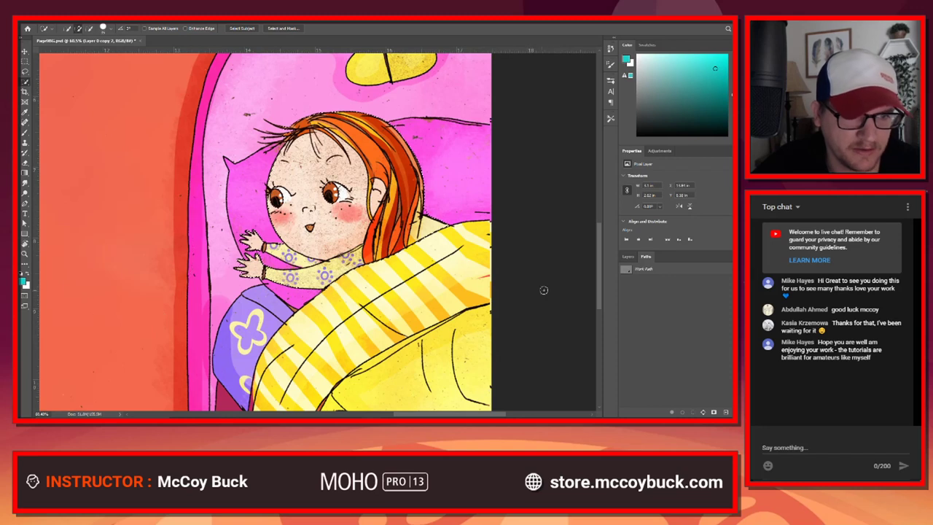
left_click(628, 258)
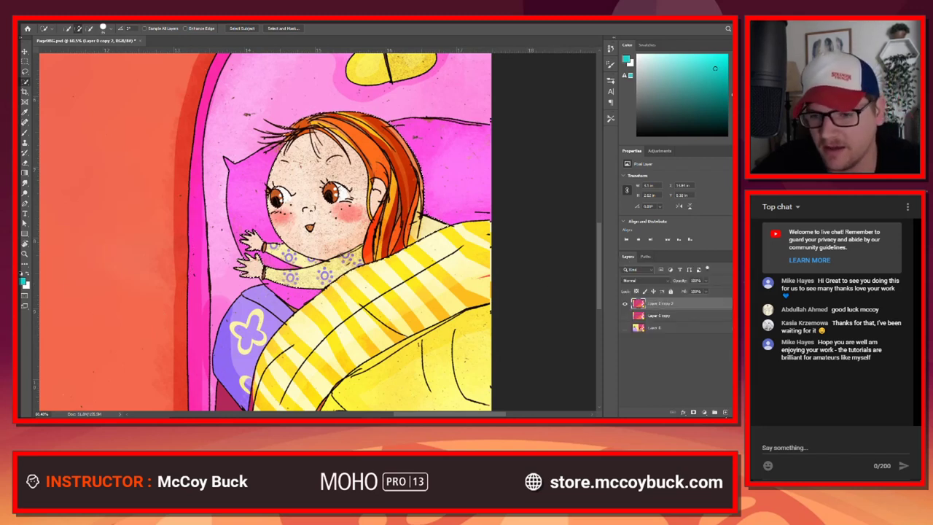
Step: Add a layer mask to Layer 0 copy 2 from the selection so only the girl shows
left_click(694, 413)
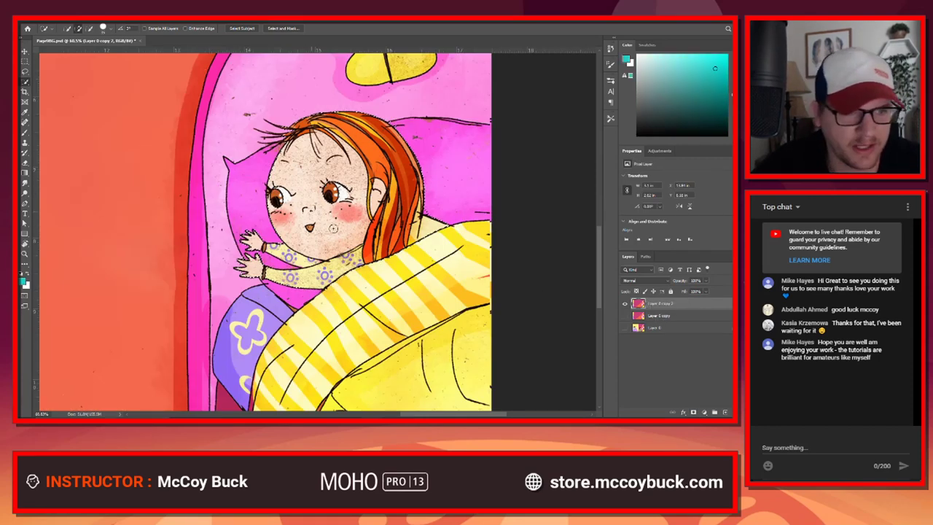
scroll(332, 232, "up", 2)
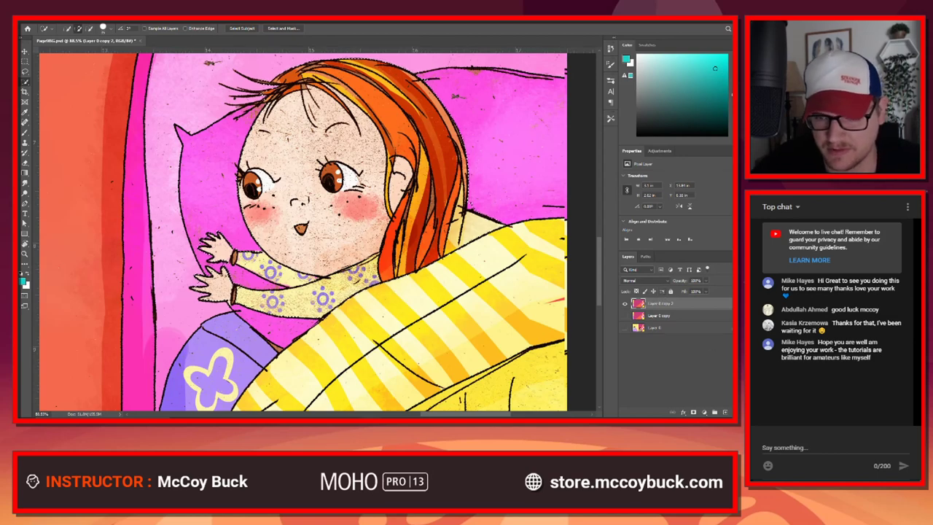
left_click(694, 411)
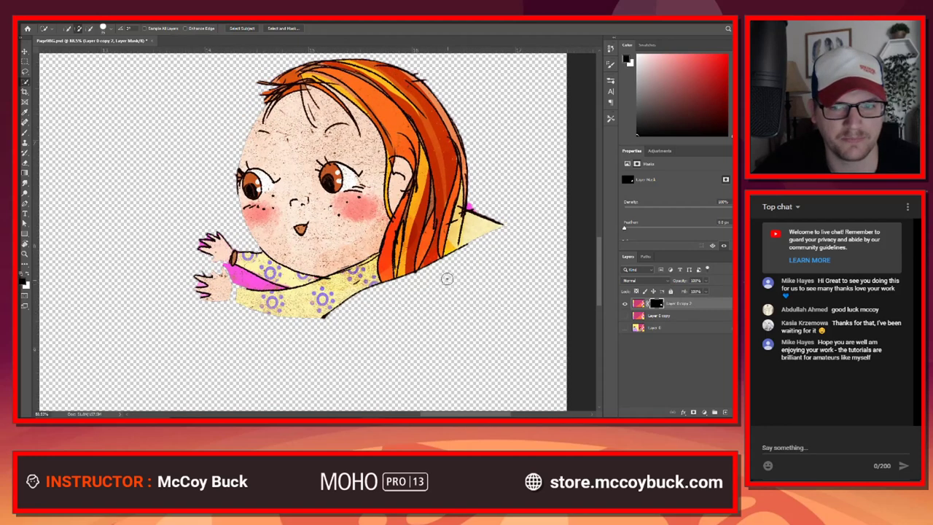
Step: Try painting black with a round brush on the layer mask over the girl's lower sleeve
scroll(393, 282, "up", 1)
scroll(314, 292, "up", 2)
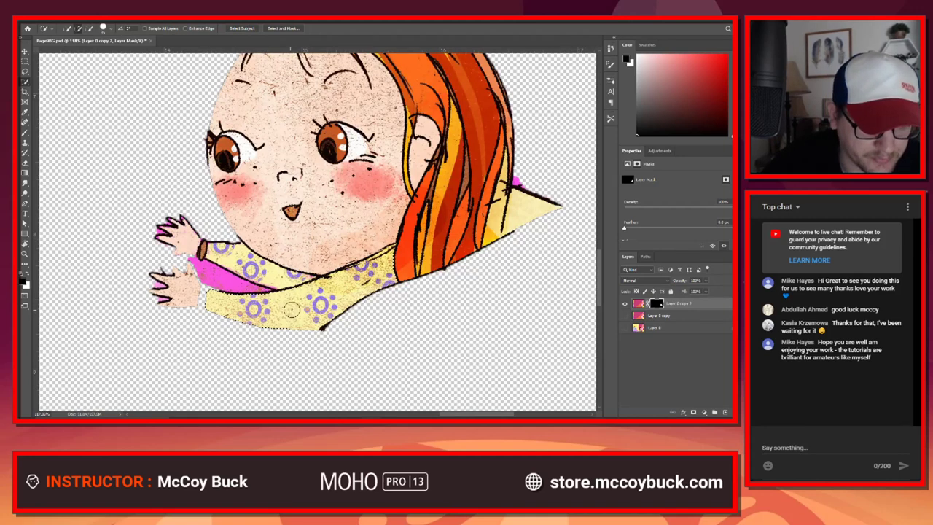
key("b")
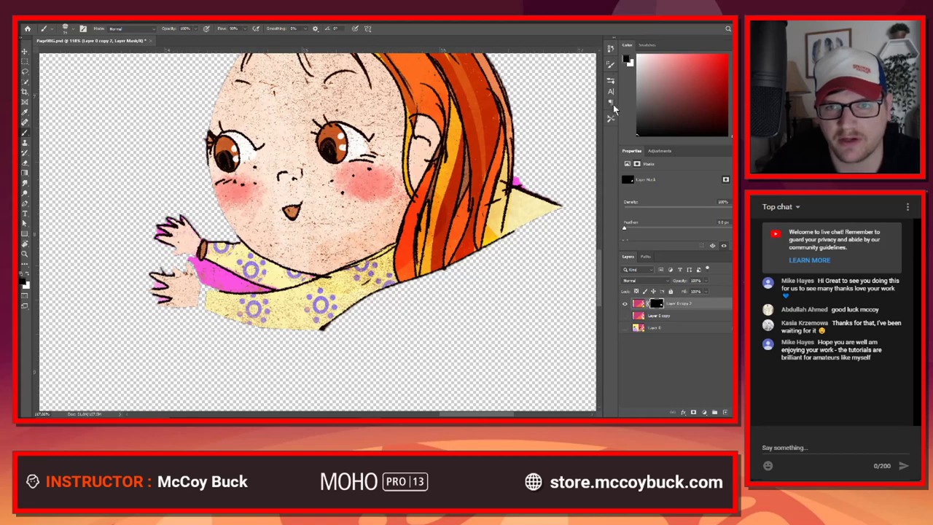
left_click(611, 81)
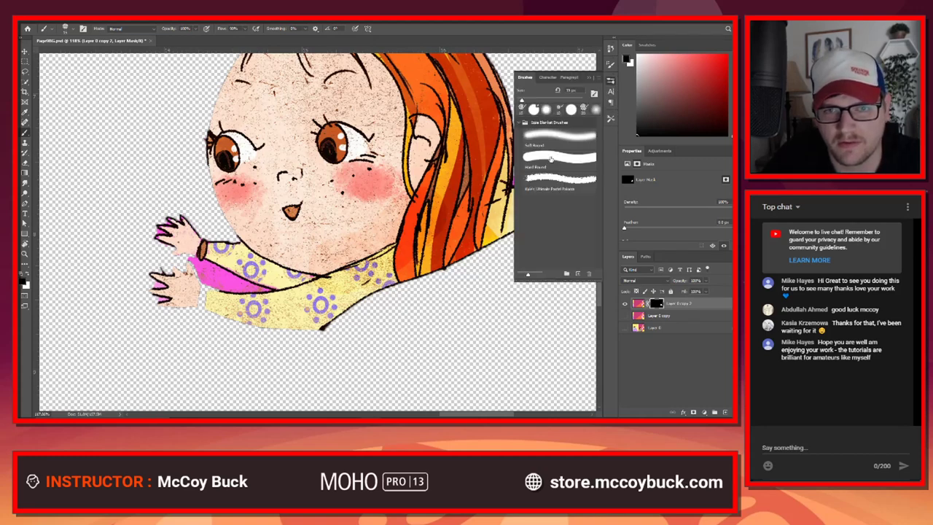
left_click(574, 146)
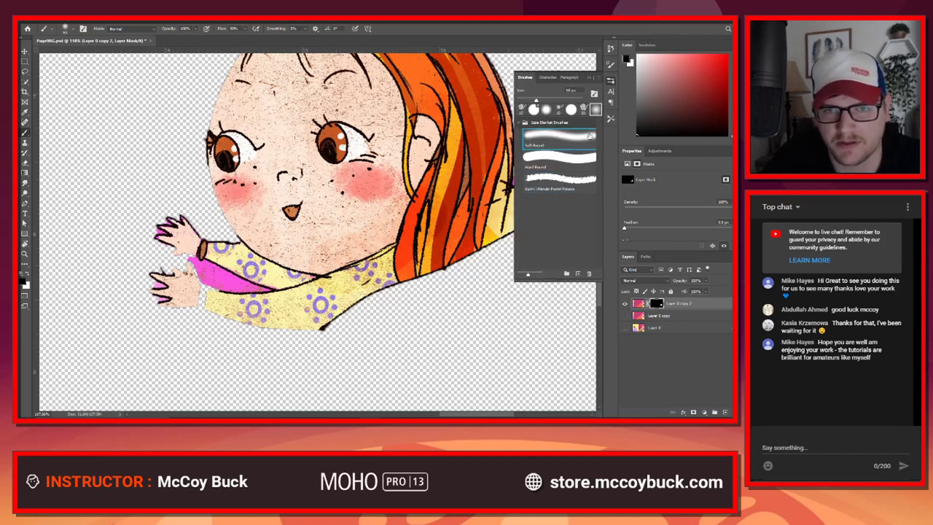
left_click(612, 84)
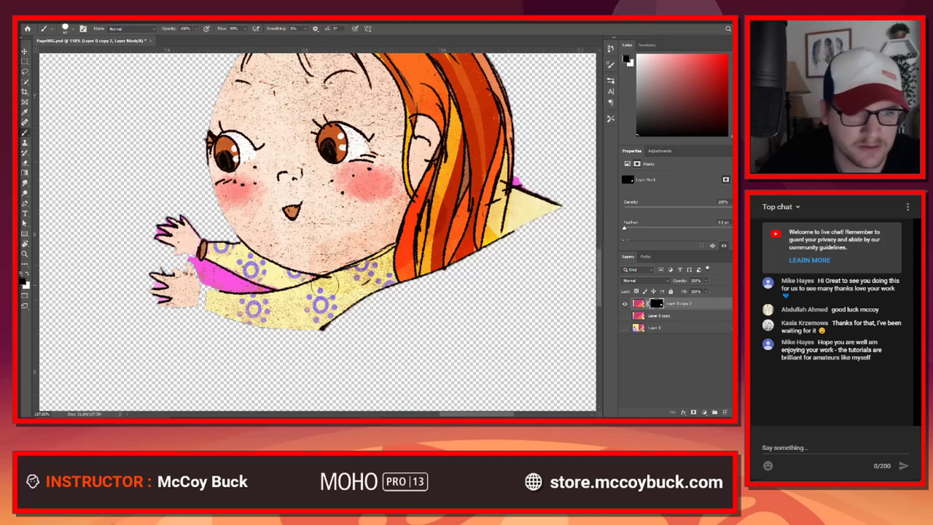
mouse_move(321, 288)
left_mouse_down()
mouse_move(299, 324)
mouse_move(321, 306)
left_mouse_up()
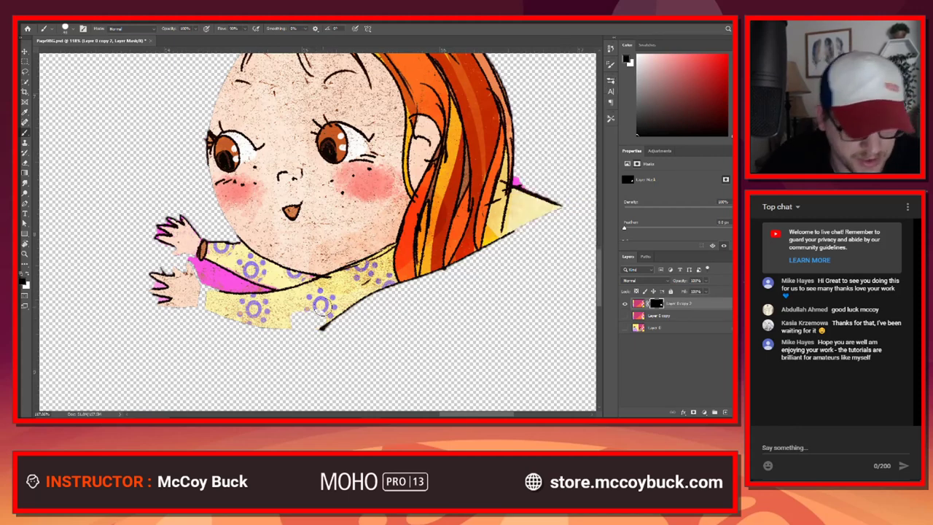
key("ctrl+z")
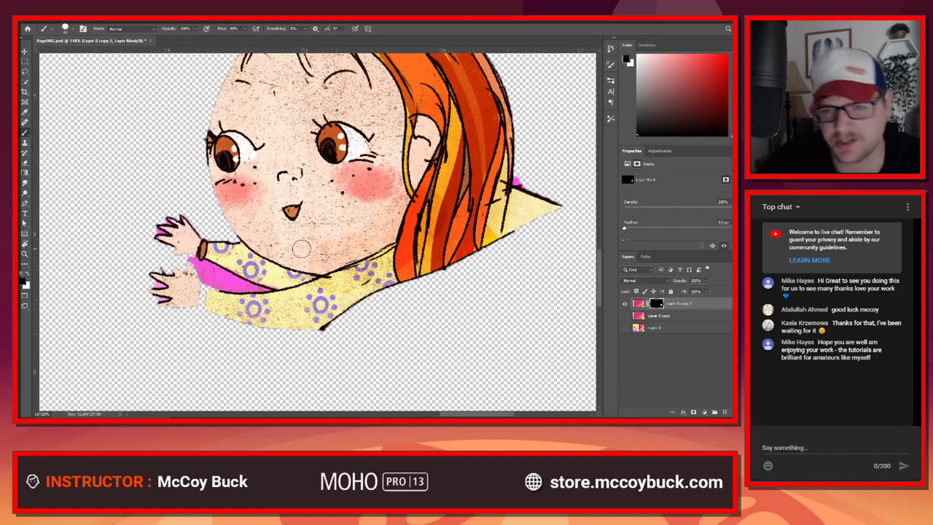
Step: Load the girl's mask as a selection and try removing the mask by applying it to Layer 0 copy 2
left_click(669, 352)
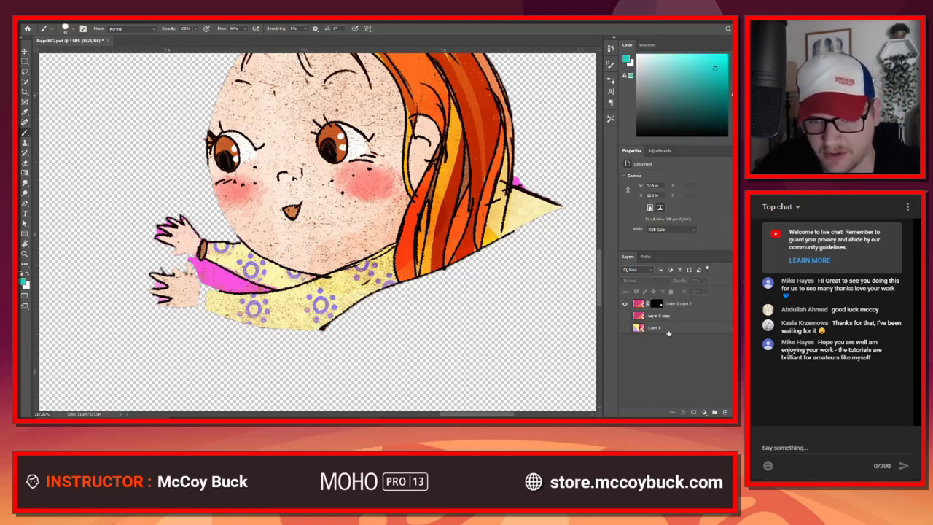
left_click(658, 304, "ctrl")
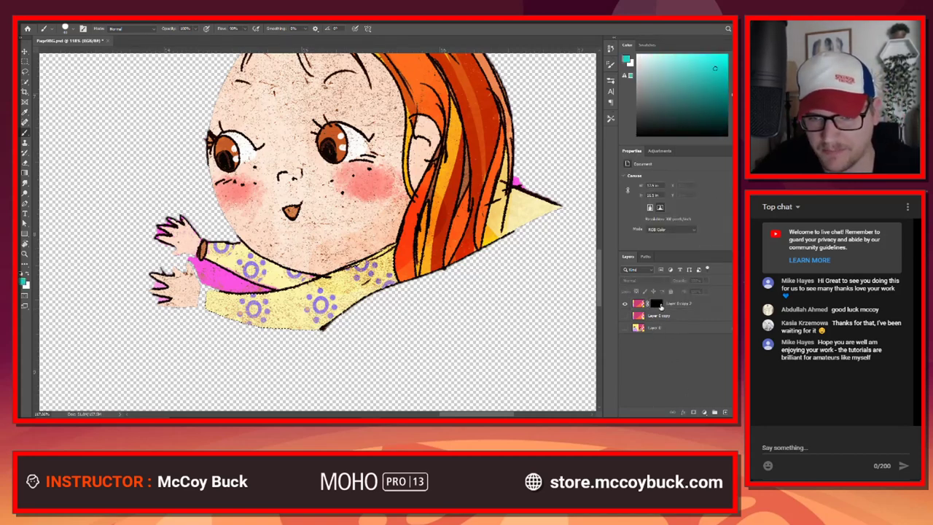
left_click(658, 305)
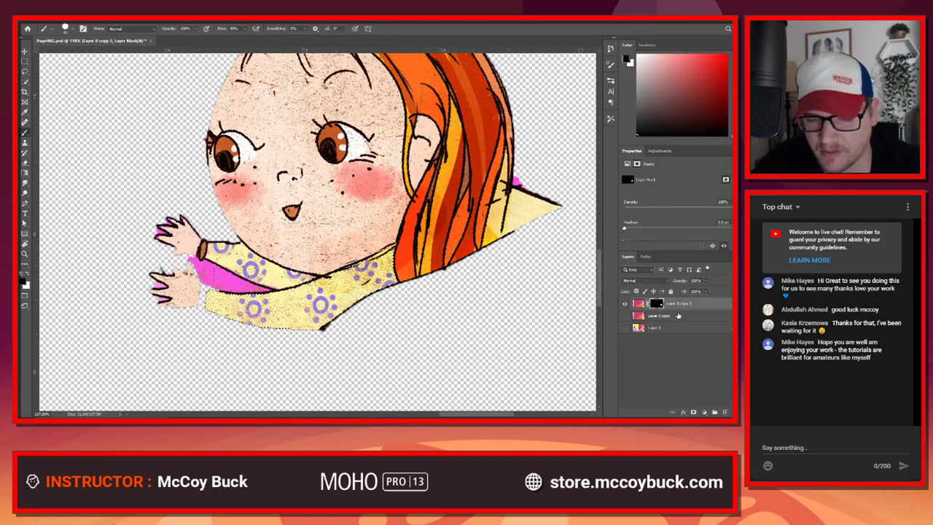
left_click(725, 412)
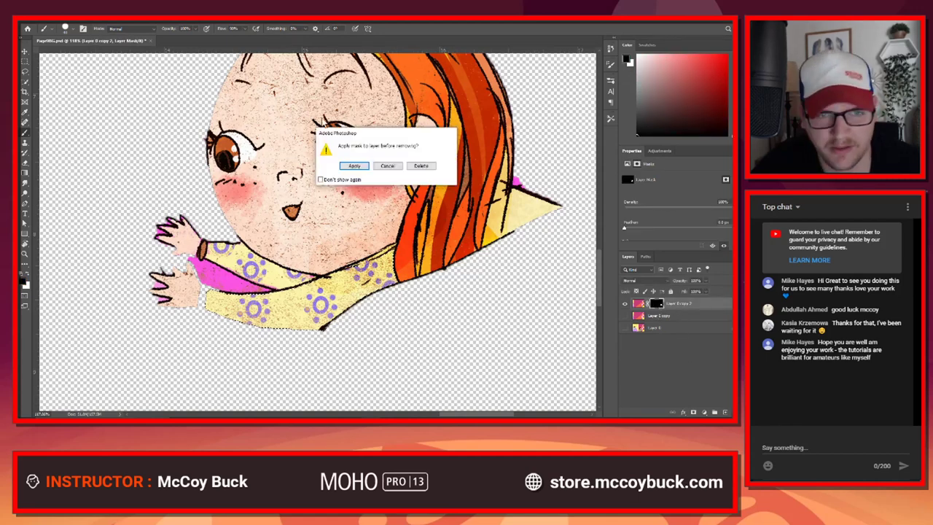
left_click(354, 165)
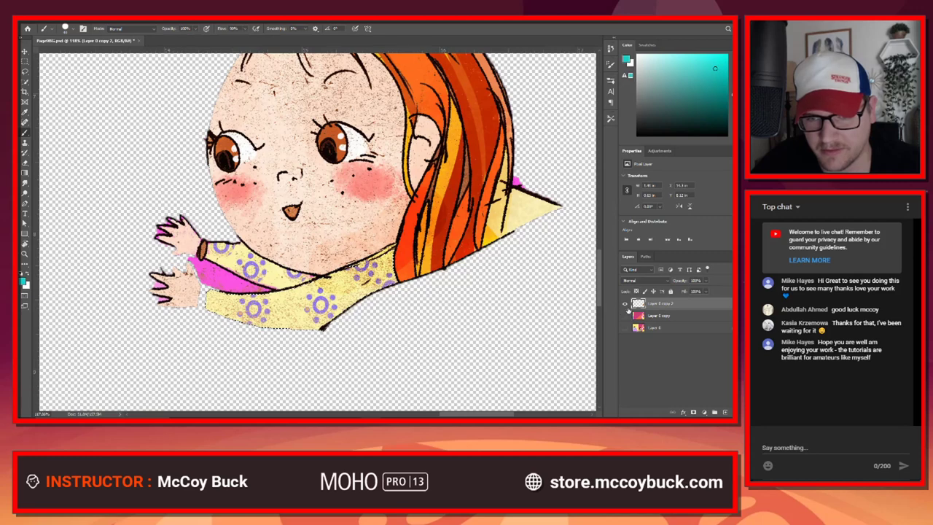
key("ctrl+z")
Step: Hide Layer 0 copy 2, show and select Layer 0 copy, and save the document
left_click(625, 316)
left_click(625, 303)
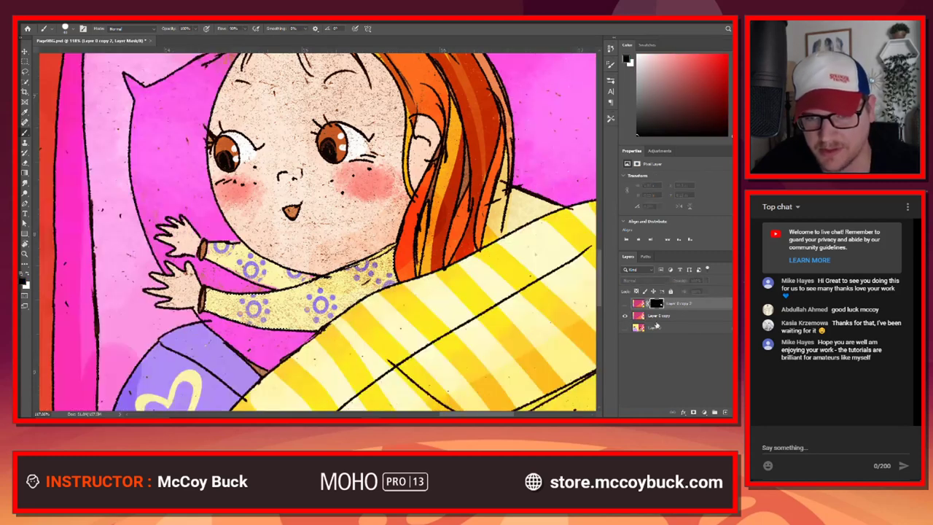
left_click(658, 315)
scroll(303, 186, "down", 2)
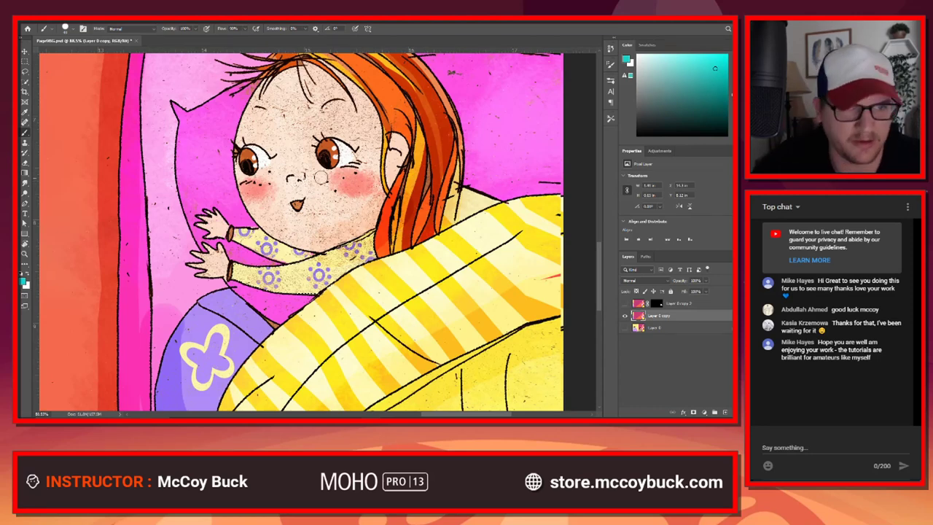
key("ctrl+s")
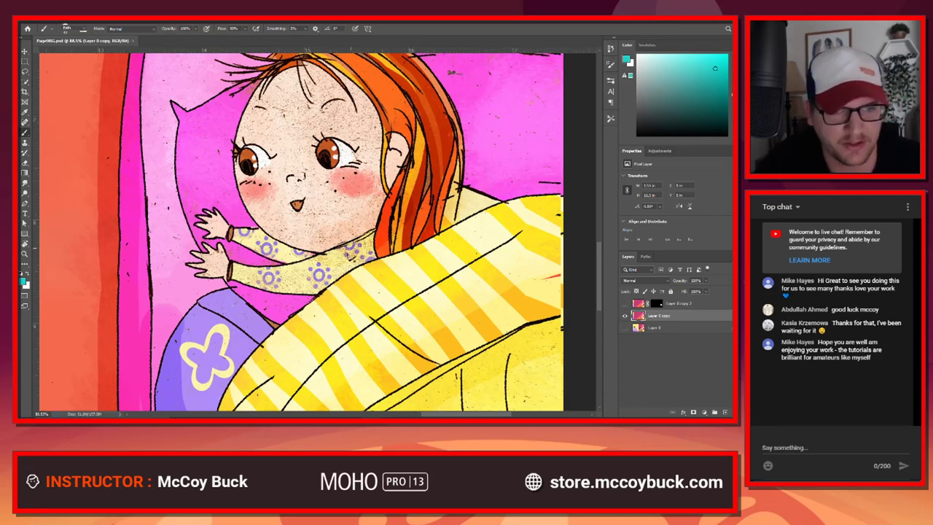
Step: Start a Pen tool path on Layer 0 copy beneath the girl's lower sleeve and trace it around both hands
key("p")
left_click(319, 301)
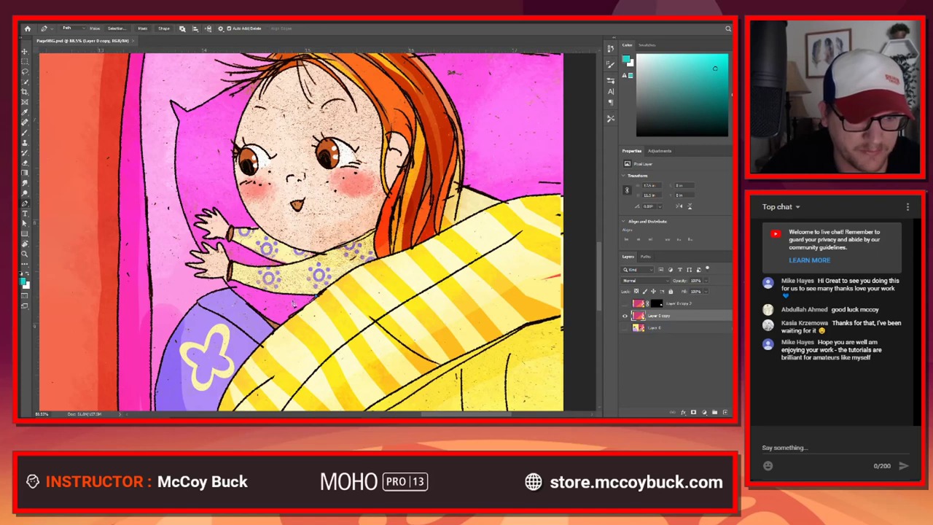
left_click(233, 286)
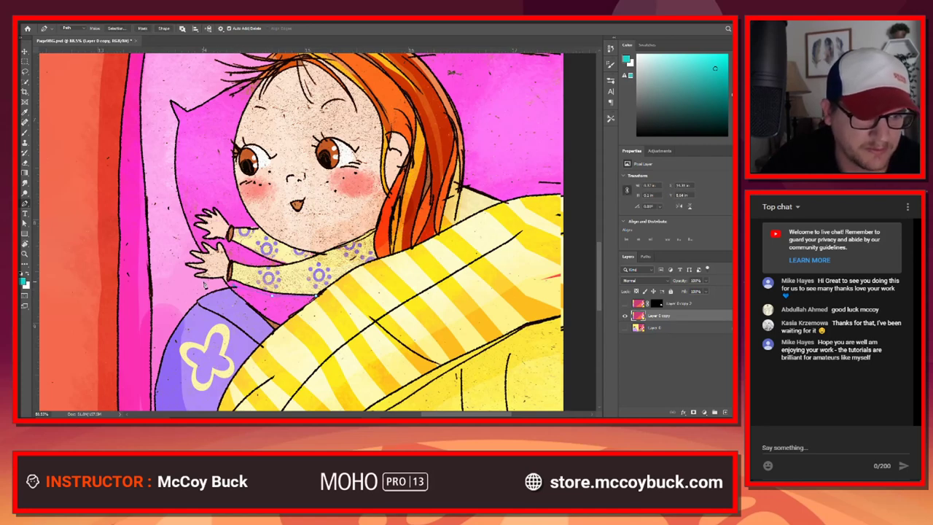
left_click(201, 282)
left_click(186, 278)
left_click(177, 250)
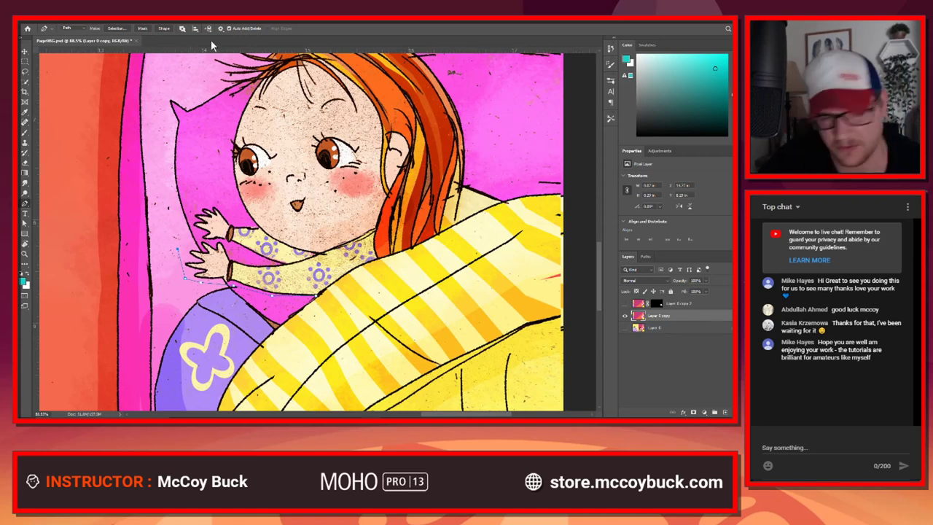
left_click(191, 213)
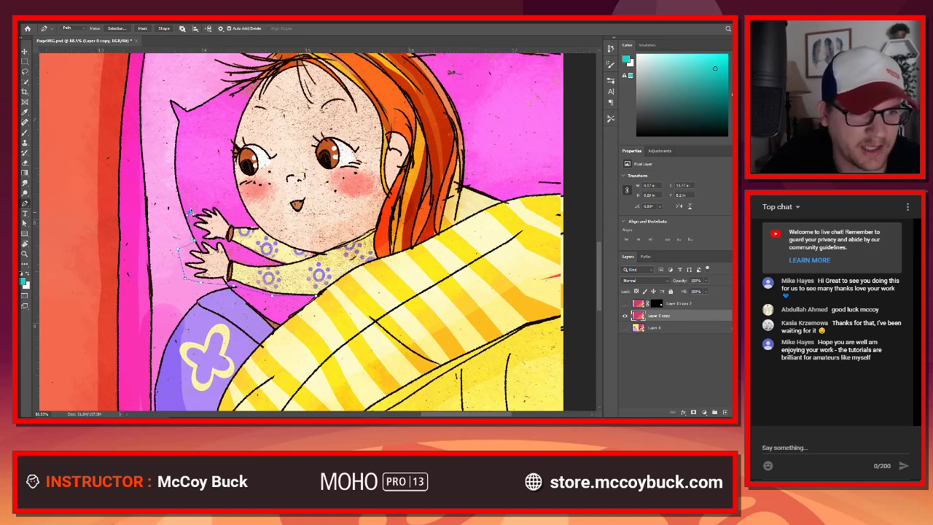
left_click(239, 215)
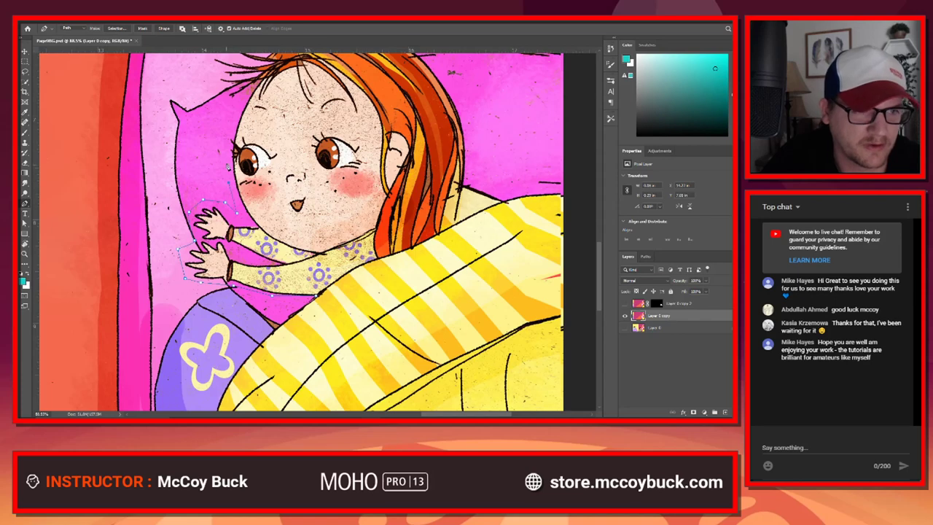
Step: Continue the path up beside the face, around the loose strands and over the top of the girl's hair
left_click_drag(208, 83, 217, 143)
left_click(214, 124)
left_click(227, 104)
left_click(253, 117)
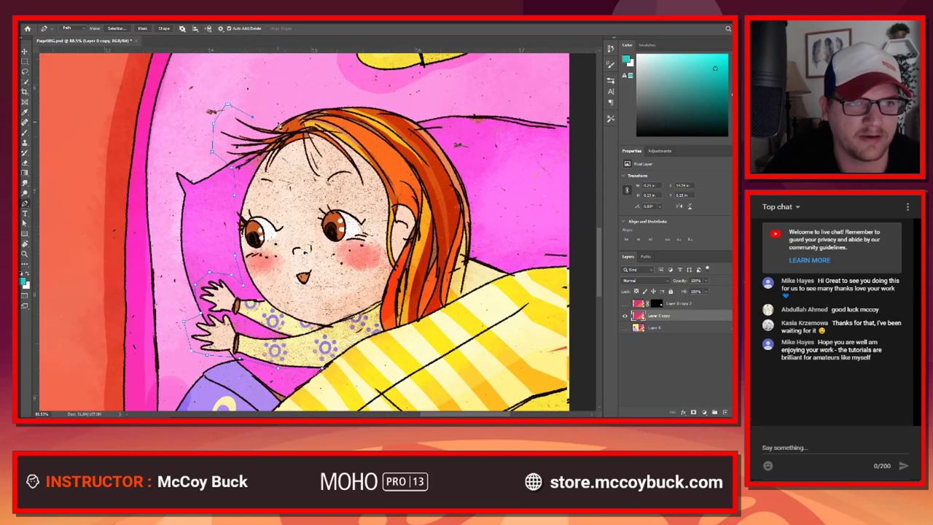
left_click(272, 122)
left_click(315, 107)
left_click(423, 114)
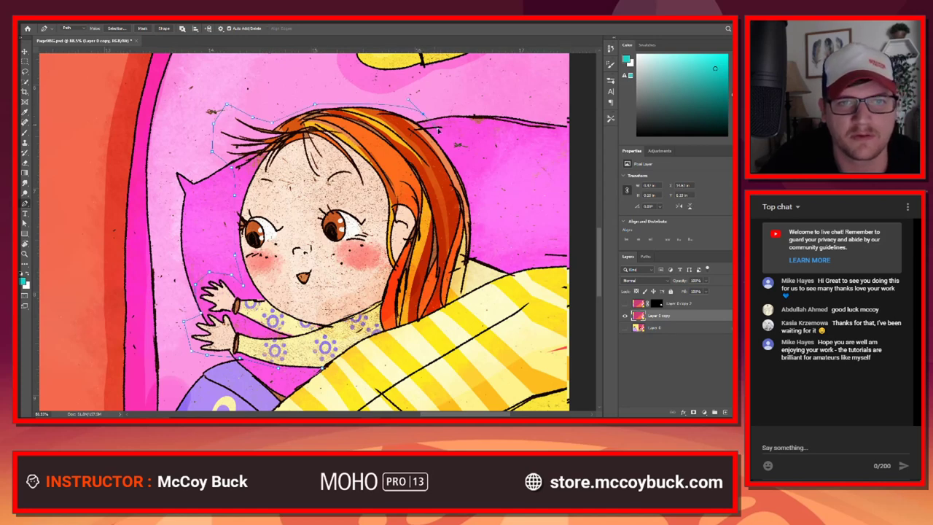
Step: Continue the path down the back of the hair and along the blanket edge, closing it under the sleeve
left_click(467, 191)
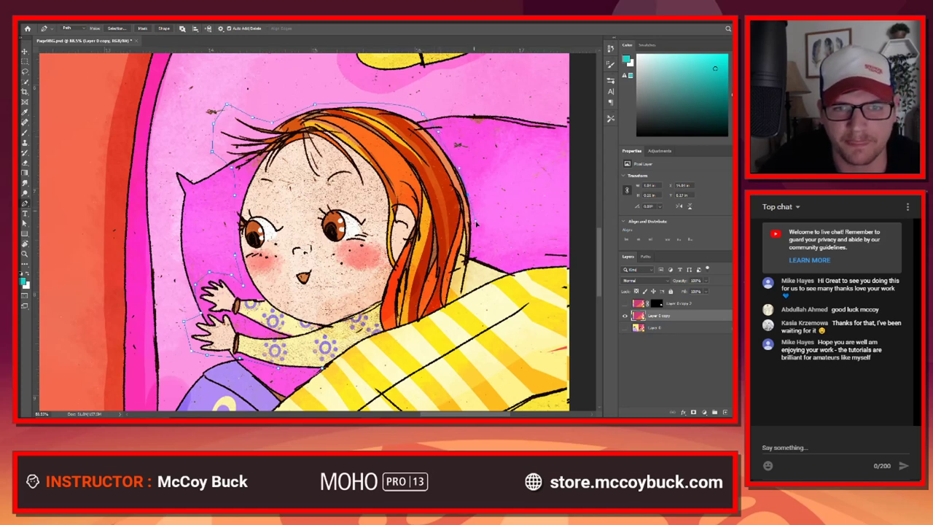
left_click_drag(476, 193, 472, 247)
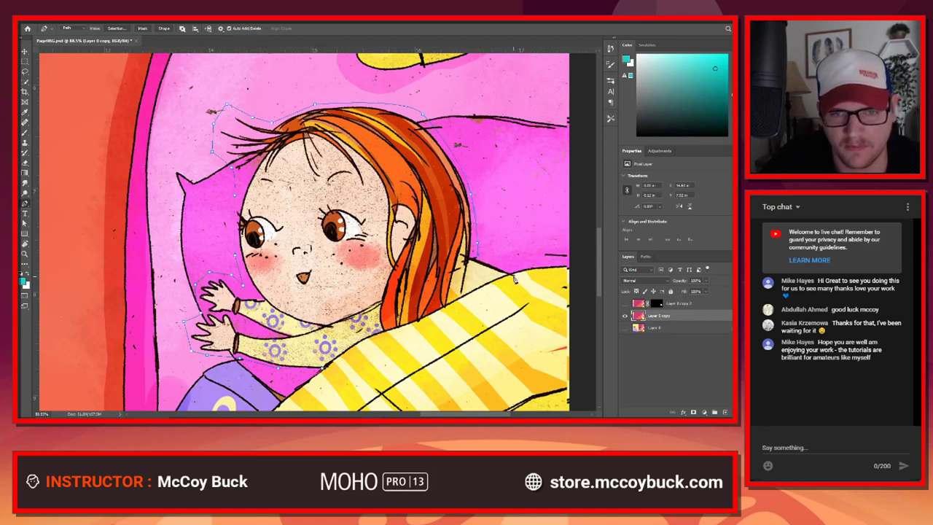
left_click_drag(462, 306, 452, 309)
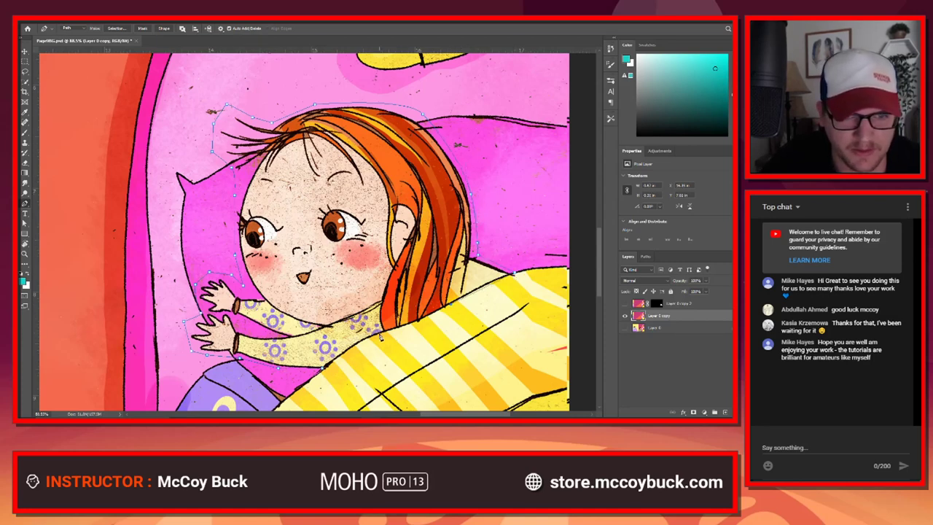
left_click_drag(338, 361, 329, 370)
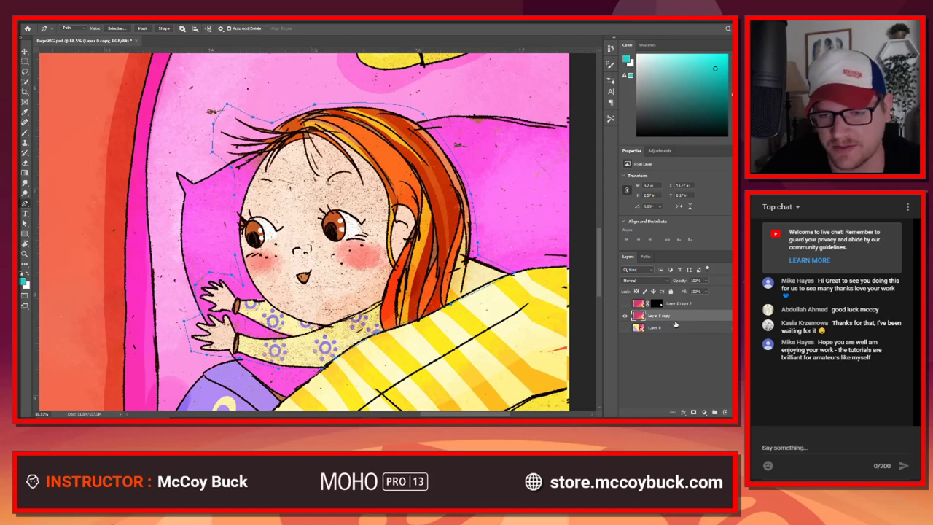
Step: Delete the masked Layer 0 copy 2 and make a fresh duplicate of Layer 0 copy
left_click(673, 306)
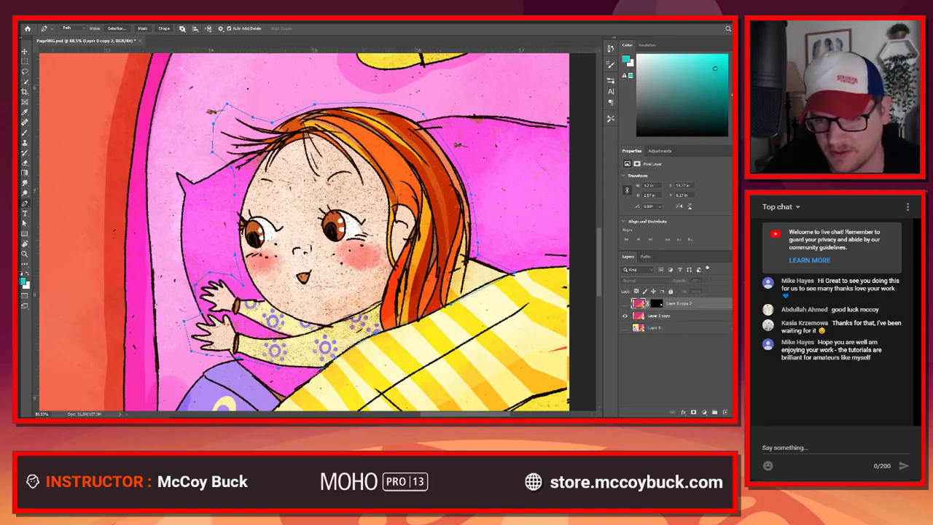
key("Delete")
scroll(672, 307, "up", 3)
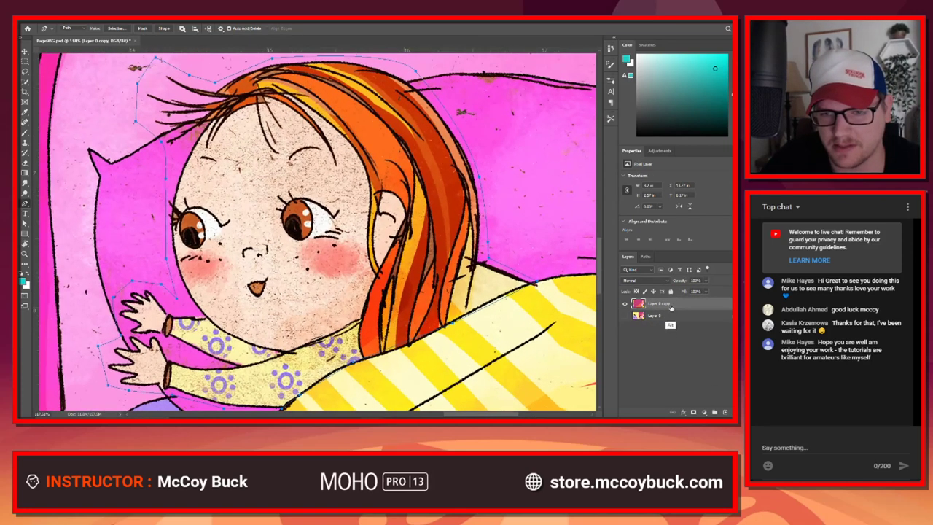
Step: Load the girl's work path as a selection and try a layer mask on Layer 0 copy 2 that keeps only her
left_click(646, 257)
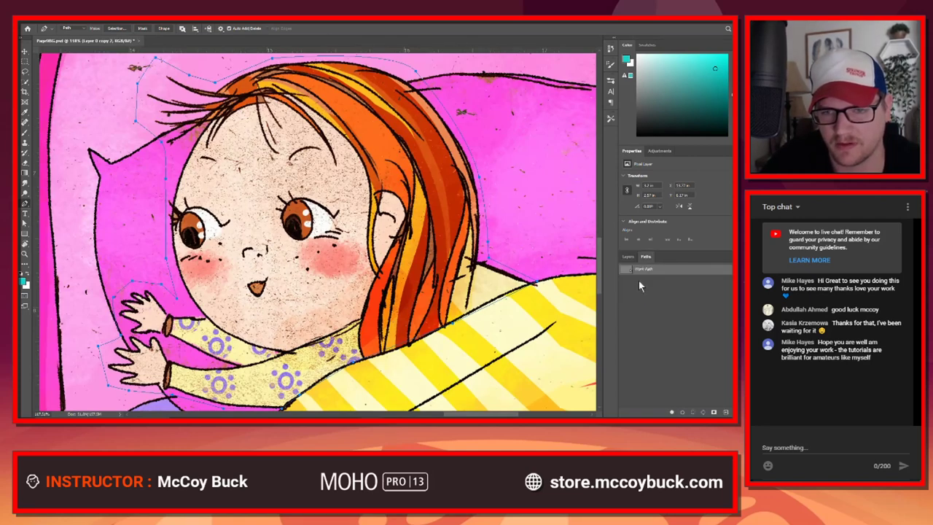
left_click(626, 270, "ctrl")
left_click(627, 256)
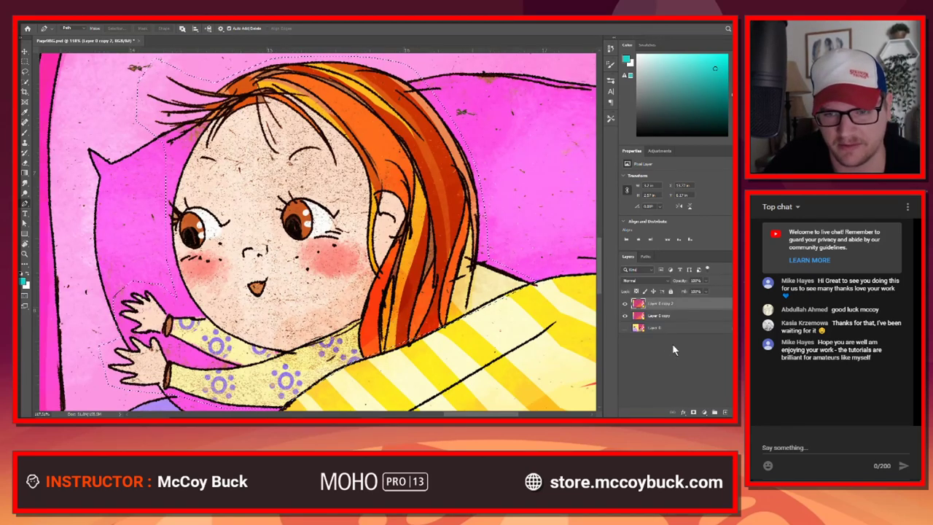
left_click(692, 414)
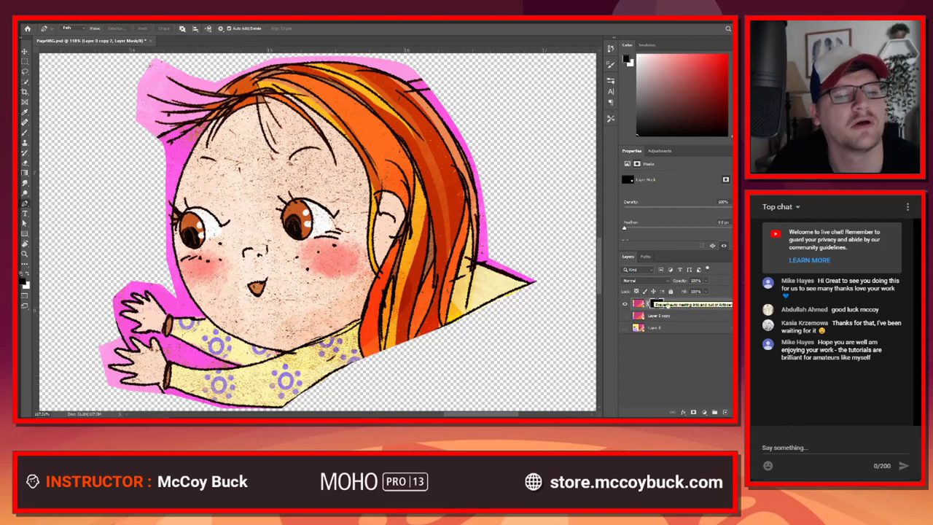
key("ctrl+z")
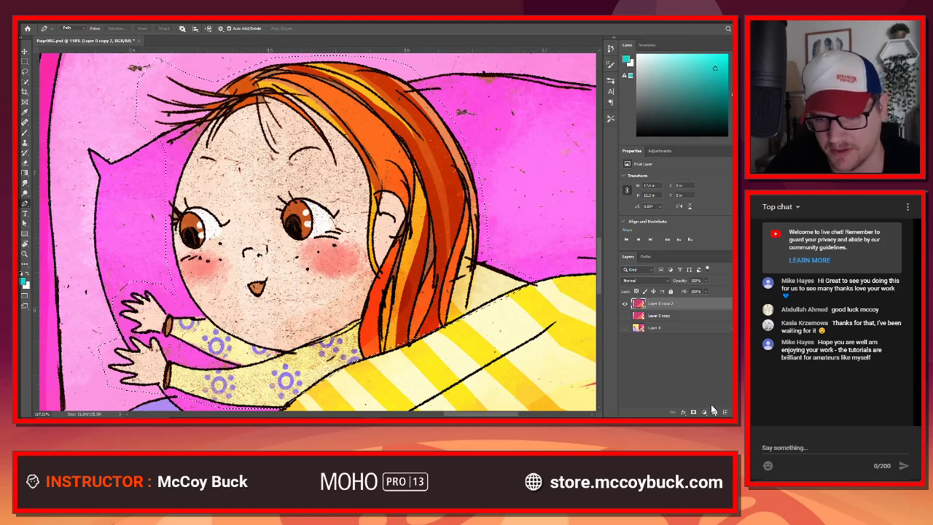
Step: Try hiding the girl with an inverted layer mask and painting white along the lower edge of the hole
left_click(694, 412)
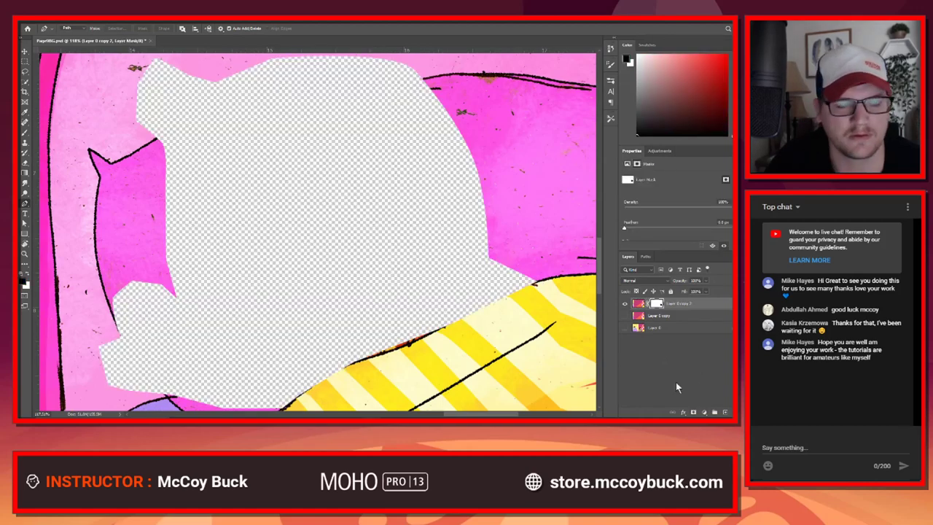
scroll(299, 244, "down", 3)
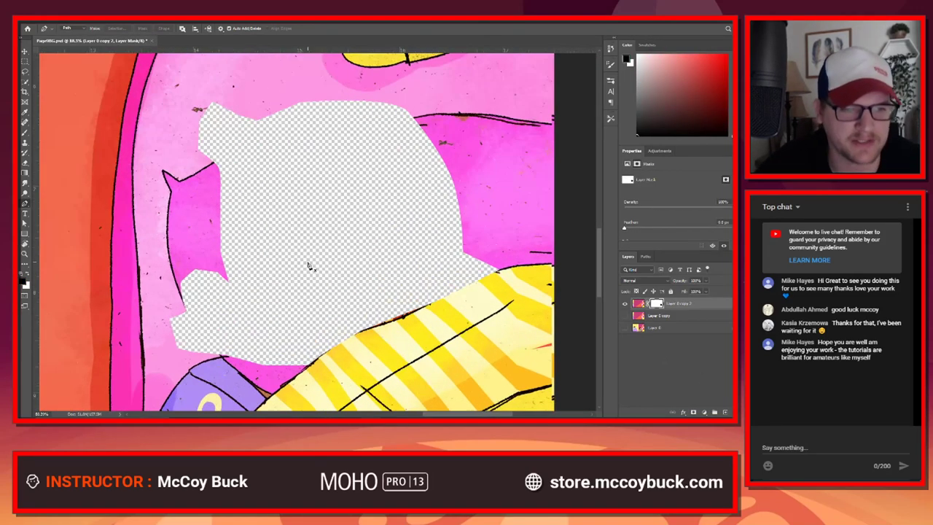
key("b")
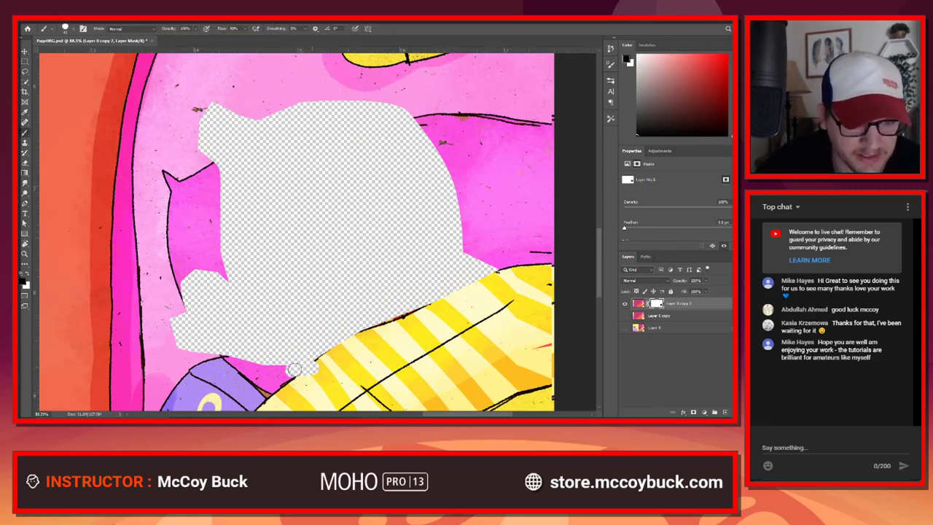
key("x")
mouse_move(314, 366)
left_mouse_down()
mouse_move(278, 359)
mouse_move(279, 369)
left_mouse_up()
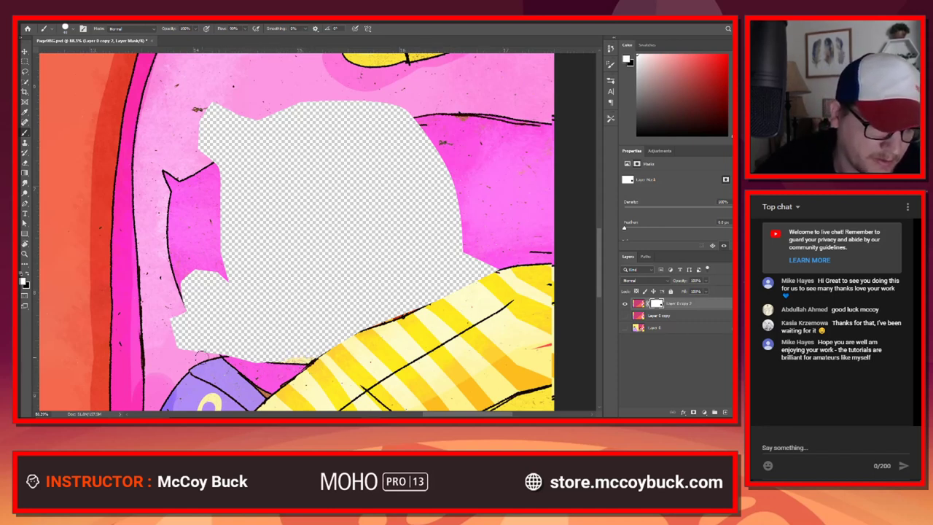
mouse_move(196, 356)
left_mouse_down()
mouse_move(175, 339)
mouse_move(173, 323)
left_mouse_up()
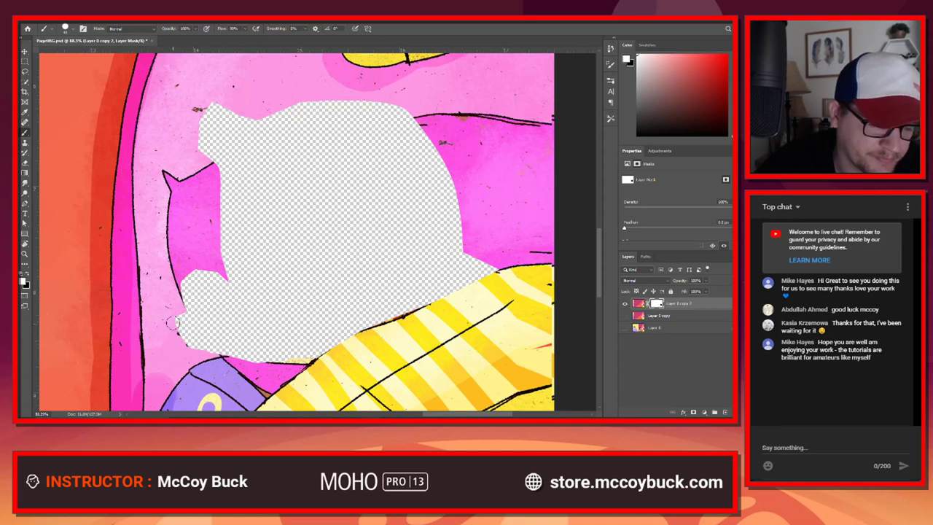
right_click(657, 303)
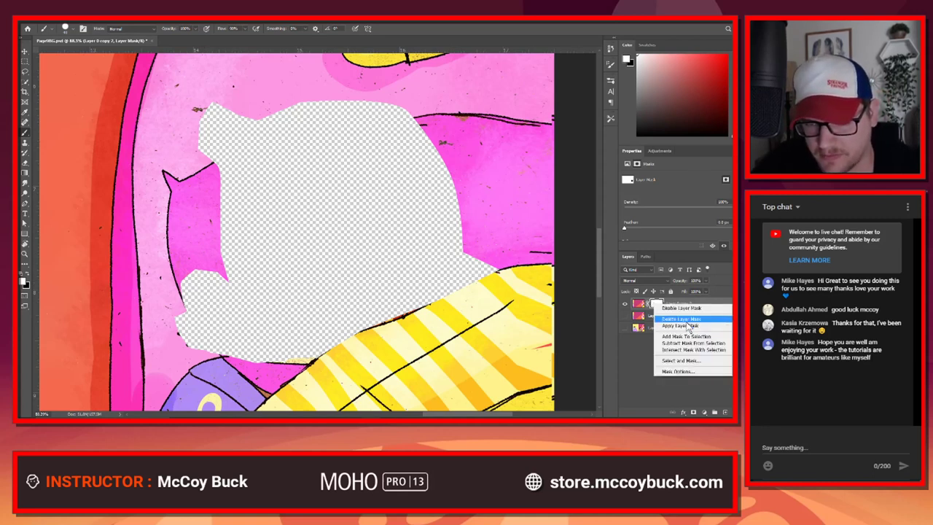
left_click(683, 320)
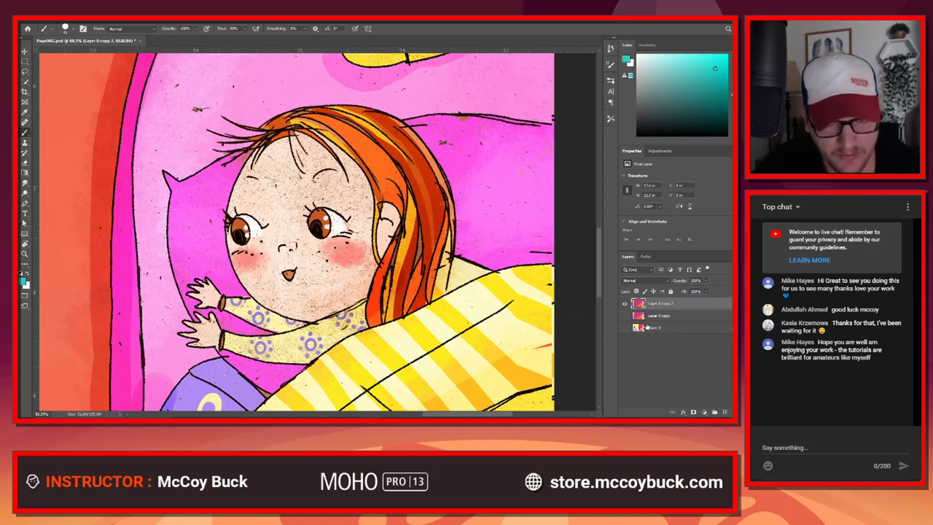
Step: Load the girl's work path as a selection and erase the selected pixels from Layer 0 copy 2
left_click(646, 257)
left_click(625, 271, "ctrl")
left_click(628, 256)
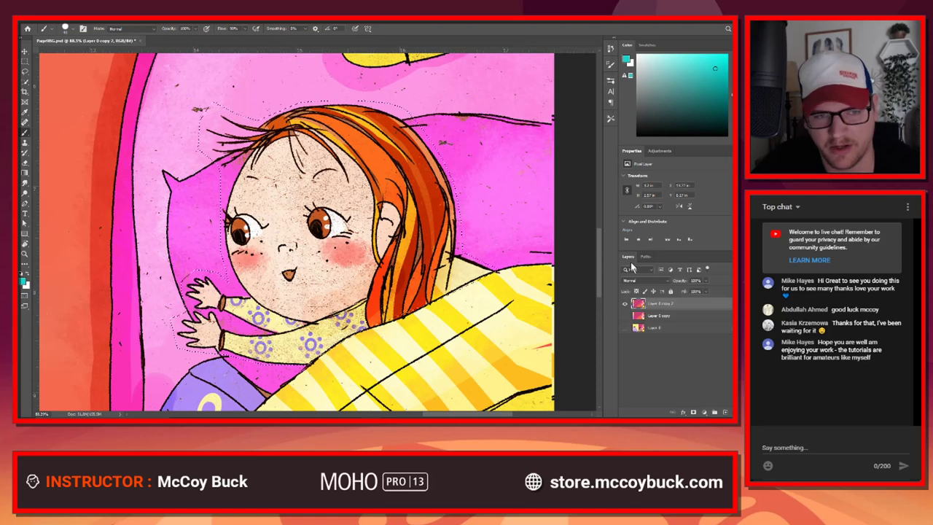
key("Delete")
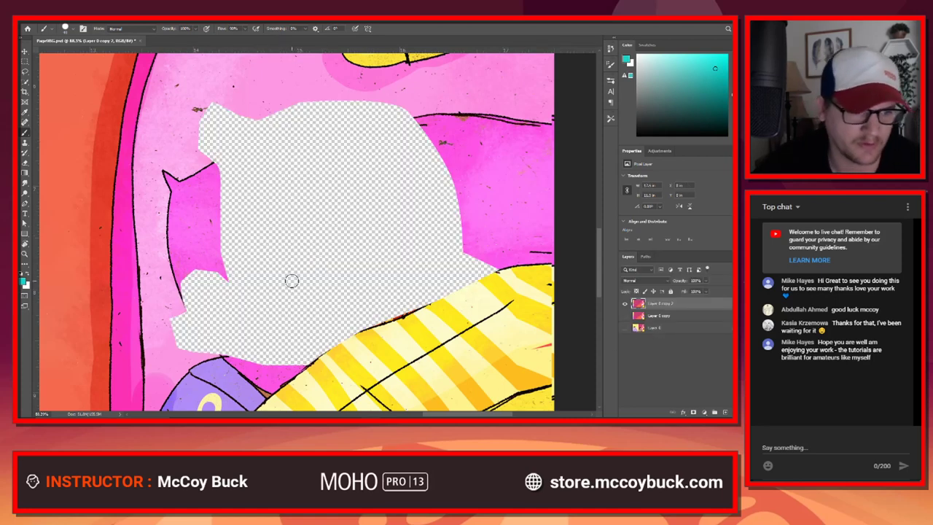
Step: Draw the pillow's missing lower side outline in black across the hole, using a small Kyle's Ultimate Pastel Palooza brush
scroll(263, 313, "up", 4)
left_click_drag(211, 342, 310, 221)
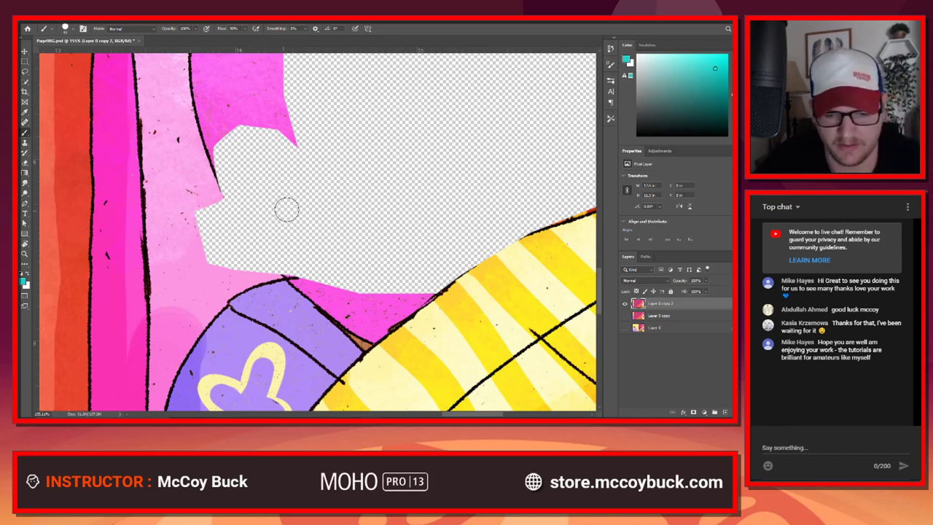
left_click(611, 82)
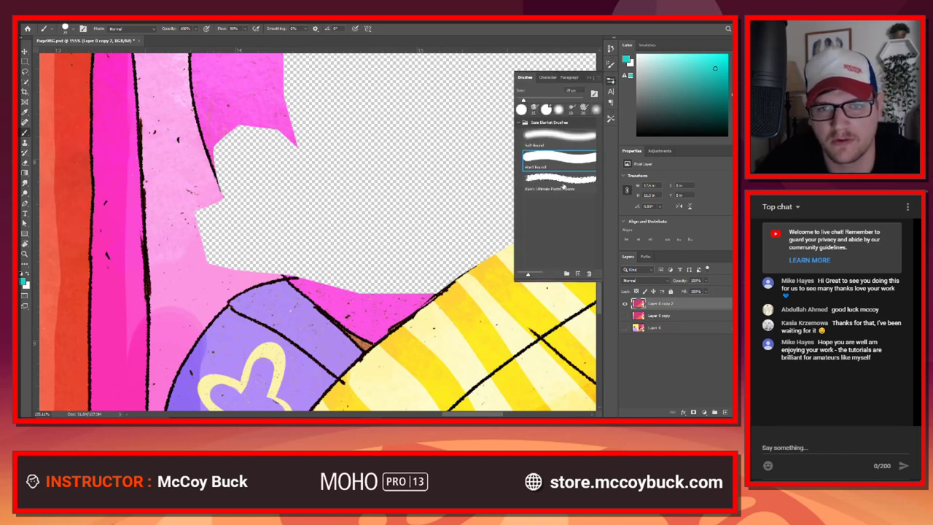
key("d")
key("[")
key("[")
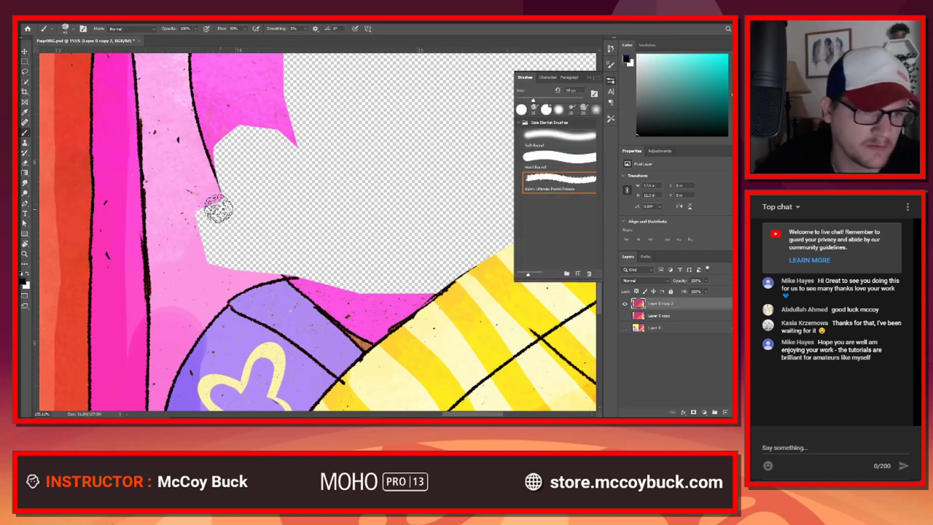
key("[")
key("[")
key("[")
key("[")
key("[")
key("[")
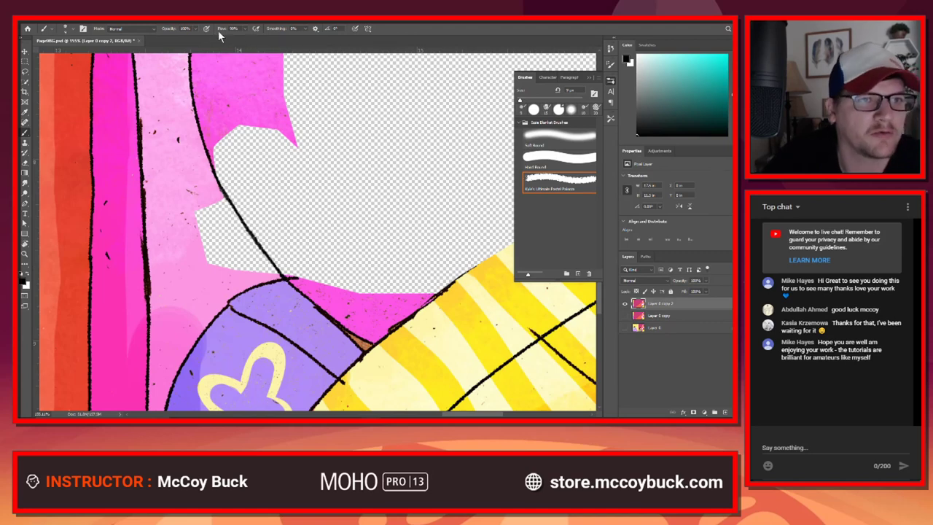
Step: Adjust the pastel brush size and draw the pillow's missing upper outline in black across the top of the hole
key("]")
key("]")
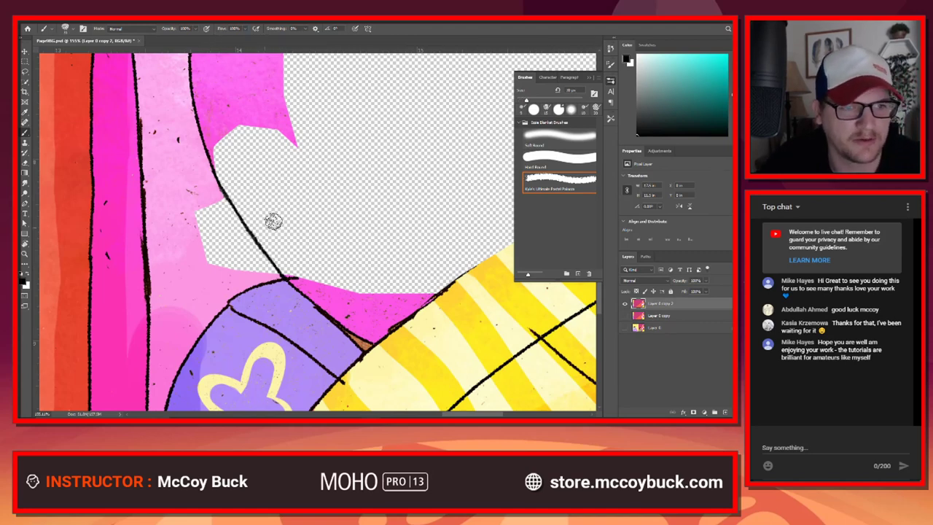
mouse_move(363, 181)
left_mouse_down()
mouse_move(334, 242)
mouse_move(315, 232)
left_mouse_up()
left_click_drag(336, 166, 296, 239)
key("bracketleft")
key("bracketleft")
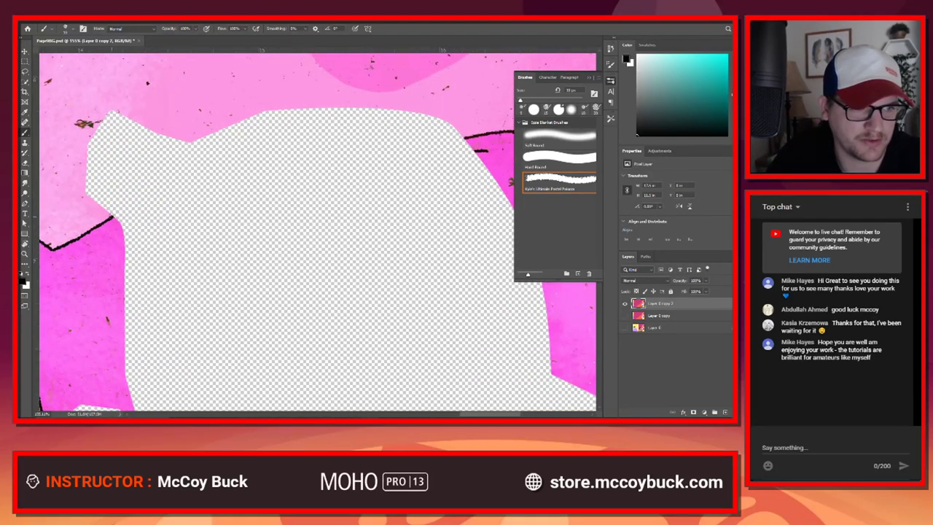
mouse_move(113, 217)
left_mouse_down()
mouse_move(243, 169)
mouse_move(449, 139)
left_mouse_up()
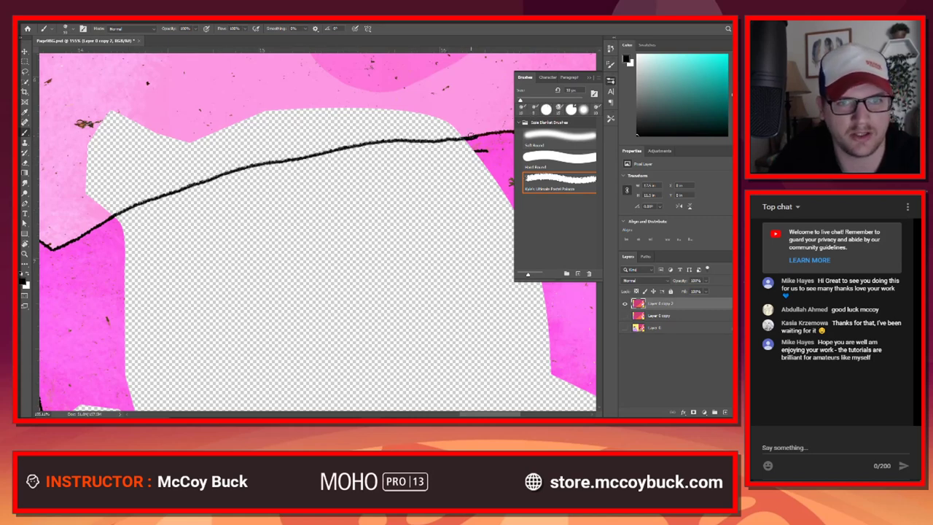
Step: Lasso the part of the hole inside the pillow outline and fill the selection with Content-Aware
scroll(386, 331, "down", 5)
mouse_move(430, 279)
left_mouse_down()
mouse_move(406, 229)
mouse_move(323, 212)
mouse_move(346, 281)
mouse_move(425, 292)
mouse_move(454, 282)
mouse_move(389, 270)
mouse_move(364, 255)
left_mouse_up()
scroll(336, 249, "down", 4)
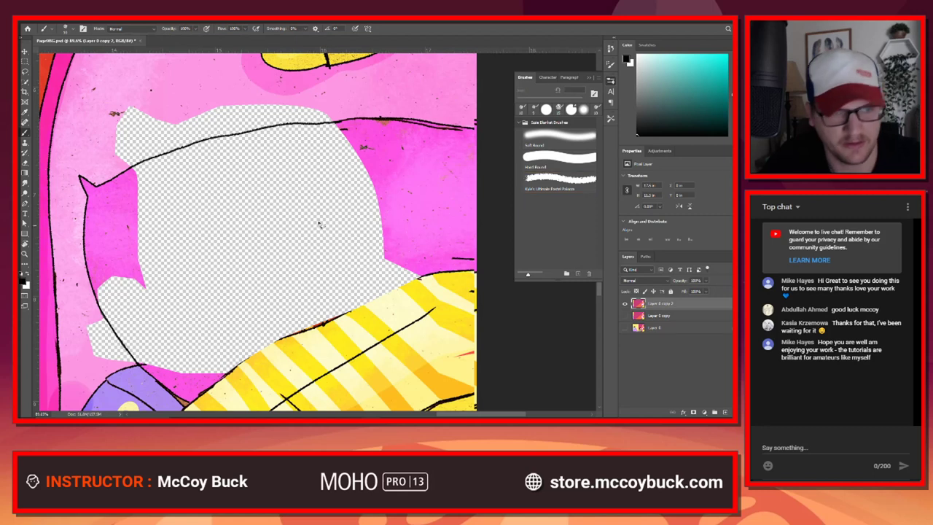
key("l")
mouse_move(335, 120)
left_mouse_down()
mouse_move(139, 147)
mouse_move(69, 193)
mouse_move(79, 264)
mouse_move(114, 353)
mouse_move(150, 396)
mouse_move(194, 403)
mouse_move(246, 390)
mouse_move(277, 358)
mouse_move(418, 297)
mouse_move(431, 268)
mouse_move(401, 236)
mouse_move(368, 148)
mouse_move(329, 115)
left_mouse_up()
key("shift+BackSpace")
key("Return")
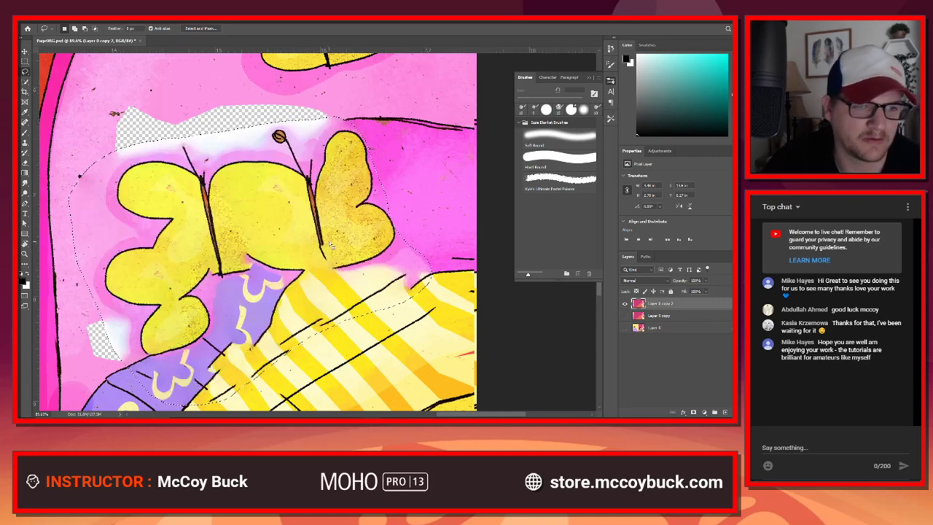
Step: Undo the last Content-Aware fill and lasso the pillow hole again, with the upper edge following the pillow's black outline
key("ctrl+z")
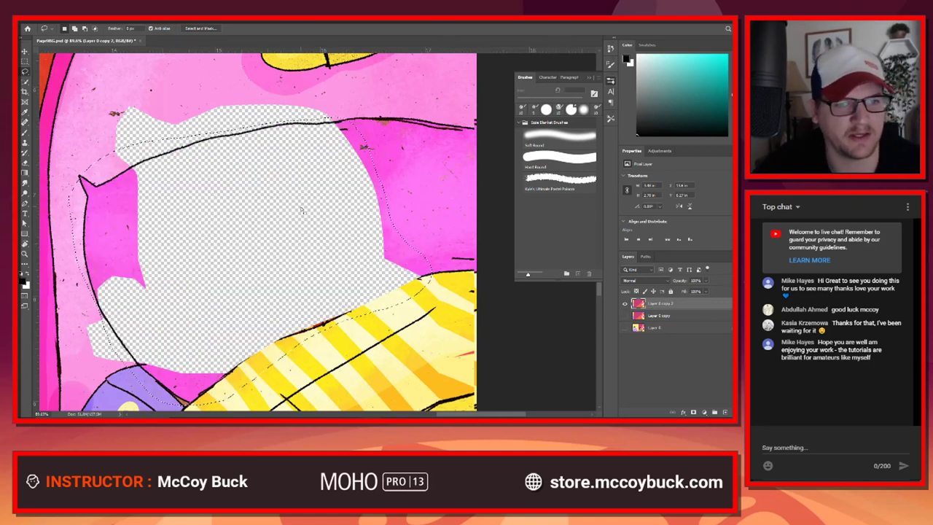
key("ctrl+d")
left_click_drag(398, 211, 366, 204)
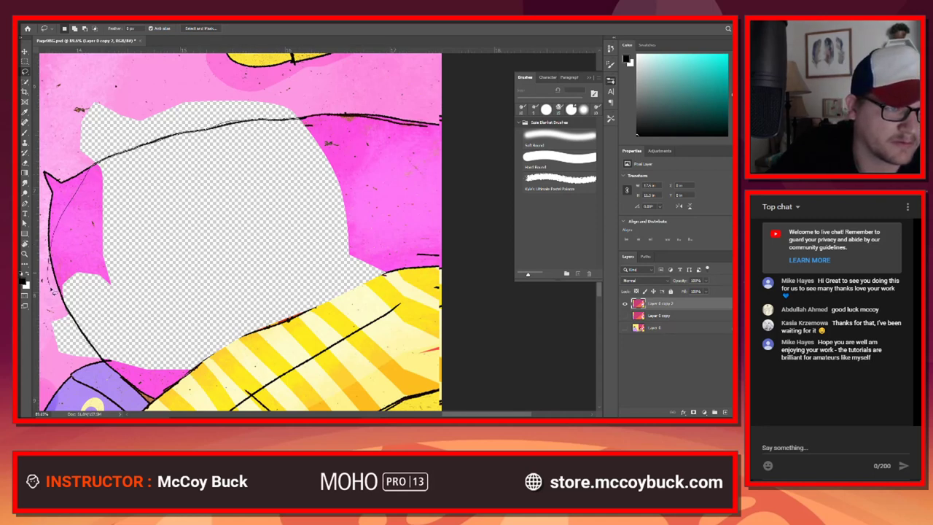
left_click_drag(52, 290, 82, 342)
mouse_move(156, 392)
left_mouse_down()
mouse_move(261, 352)
mouse_move(392, 275)
left_mouse_up()
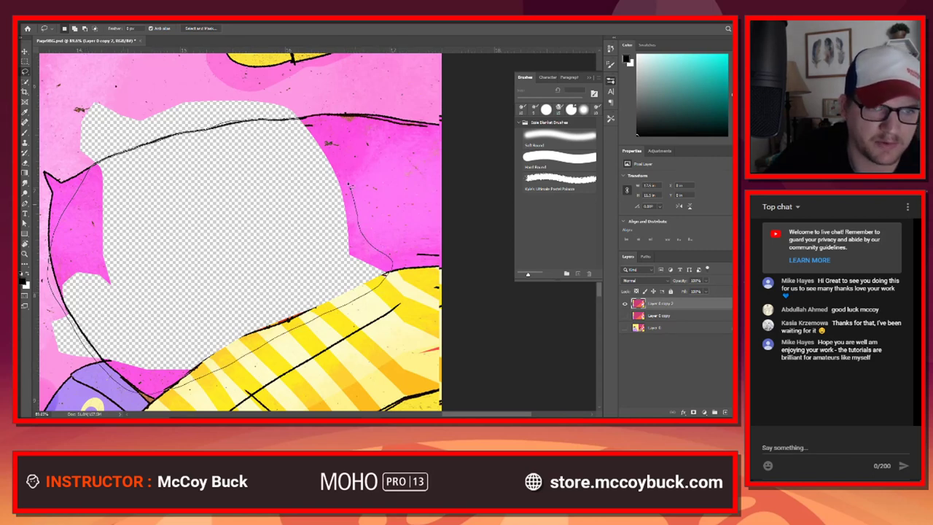
left_click_drag(301, 123, 298, 121)
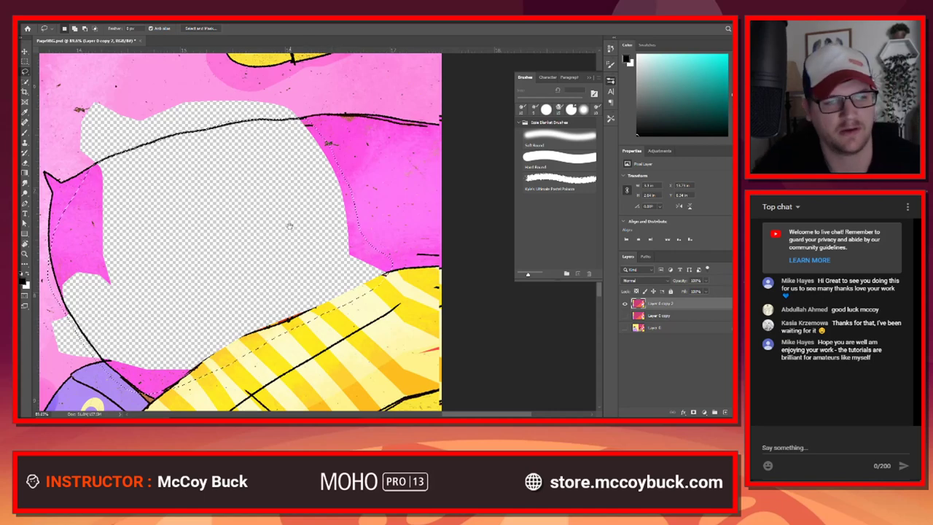
Step: Clone sampled pink pillow texture over the hole's right edge, using an enlarged Soft Round Clone Stamp brush
left_click_drag(304, 221, 334, 193)
key("b")
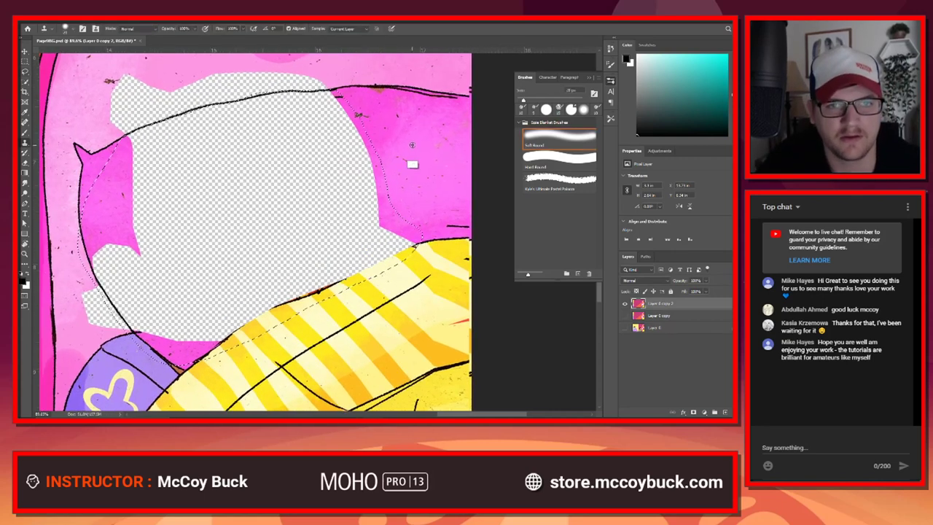
key("bracketright")
key("bracketright")
key("bracketright")
key("bracketright")
key("bracketright")
key("bracketright")
key("bracketright")
key("bracketright")
key("bracketright")
key("bracketright")
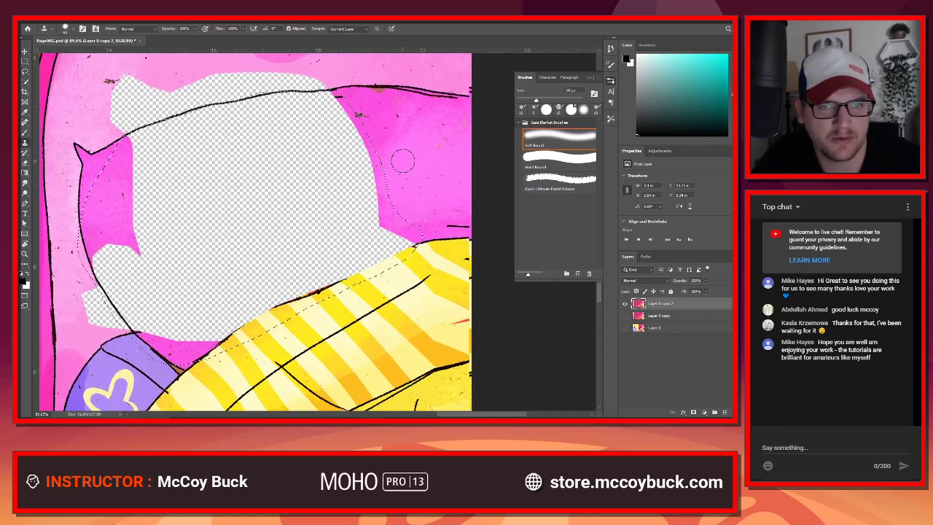
left_click(401, 161, "alt")
key("bracketright")
key("bracketright")
key("bracketright")
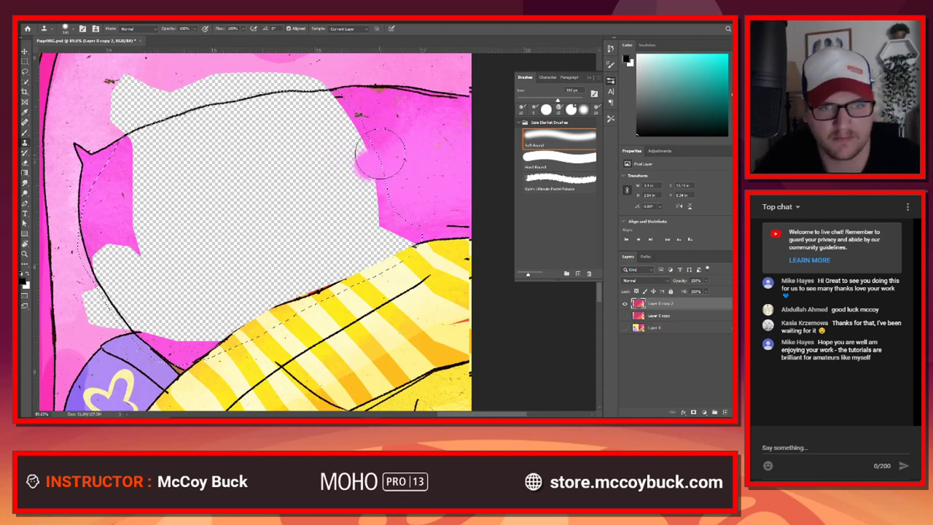
mouse_move(340, 156)
left_mouse_down()
mouse_move(376, 197)
mouse_move(355, 177)
mouse_move(365, 208)
mouse_move(333, 129)
mouse_move(417, 154)
left_mouse_up()
mouse_move(314, 136)
left_mouse_down()
mouse_move(334, 139)
mouse_move(323, 146)
left_mouse_up()
Step: Resample the pillow's pink texture and clone it farther into the hole, from the upper outline down to the striped blanket
left_click(429, 159, "alt")
mouse_move(379, 115)
left_mouse_down()
mouse_move(351, 145)
mouse_move(315, 141)
mouse_move(307, 152)
mouse_move(301, 125)
mouse_move(328, 115)
mouse_move(277, 122)
mouse_move(295, 109)
left_mouse_up()
mouse_move(380, 188)
left_mouse_down()
mouse_move(313, 194)
mouse_move(365, 209)
mouse_move(397, 190)
left_mouse_up()
left_click(350, 244)
left_click(422, 177, "alt")
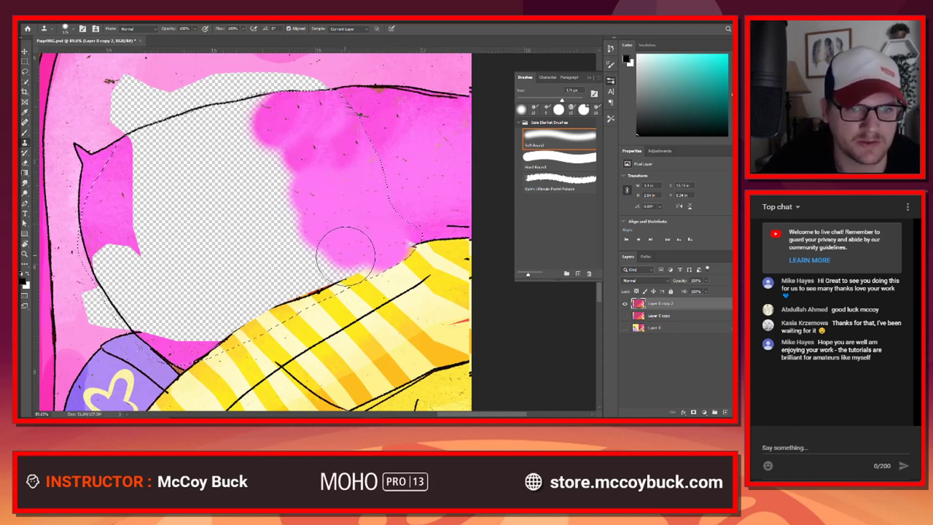
mouse_move(346, 256)
left_mouse_down()
mouse_move(306, 256)
mouse_move(412, 194)
mouse_move(309, 269)
left_mouse_up()
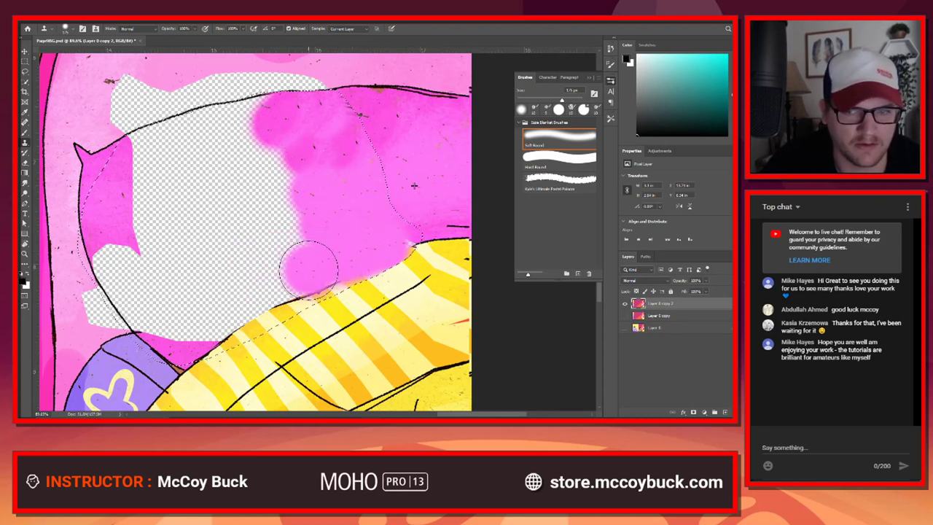
Step: Check the layer by toggling its visibility, and clone pink pillow texture along the striped blanket's edge toward the pillow's lower corner
left_click(625, 306)
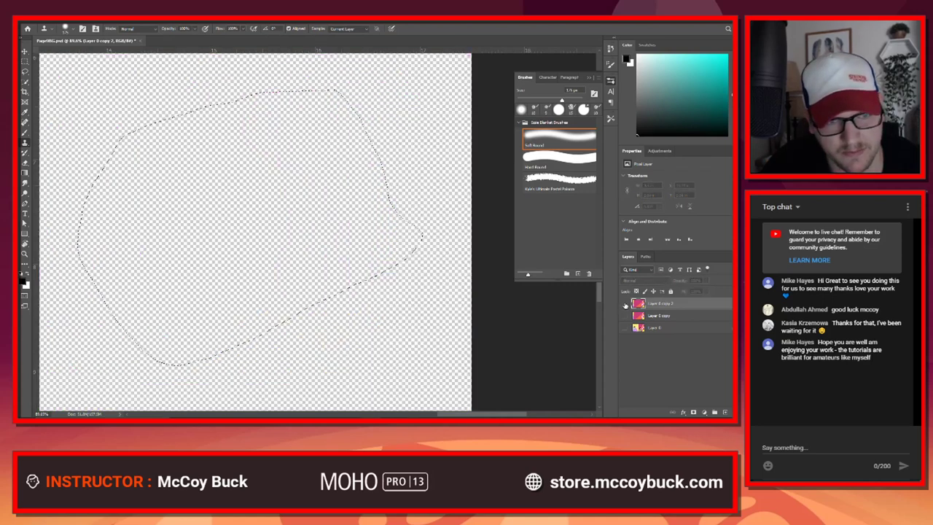
left_click(624, 305)
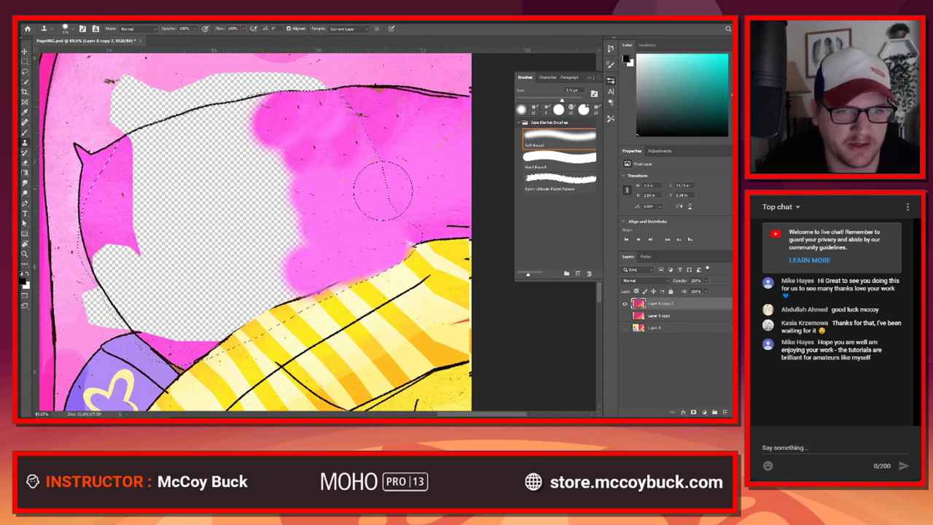
mouse_move(338, 254)
left_mouse_down()
mouse_move(284, 245)
mouse_move(307, 255)
mouse_move(185, 363)
left_mouse_up()
left_click(335, 247, "alt")
left_click(342, 238, "alt")
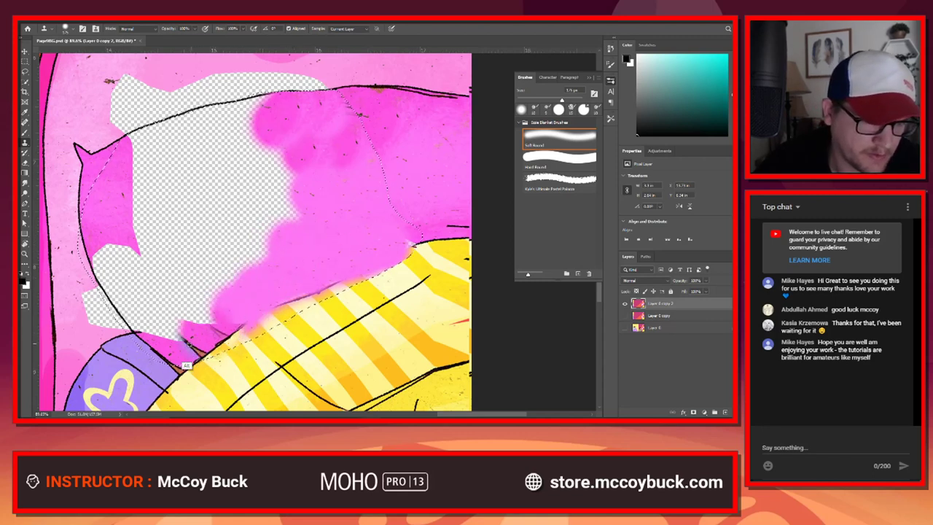
mouse_move(206, 329)
left_mouse_down()
mouse_move(199, 291)
mouse_move(222, 293)
mouse_move(258, 226)
mouse_move(337, 237)
mouse_move(328, 247)
mouse_move(330, 221)
left_mouse_up()
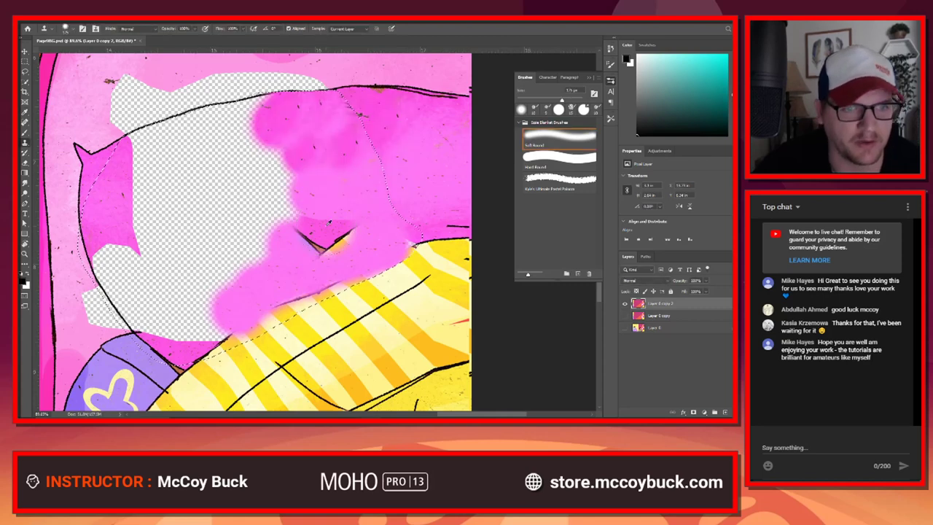
Step: Try a Content-Aware fill on the lassoed pillow selection and undo it
key("ctrl+z")
key("ctrl+z")
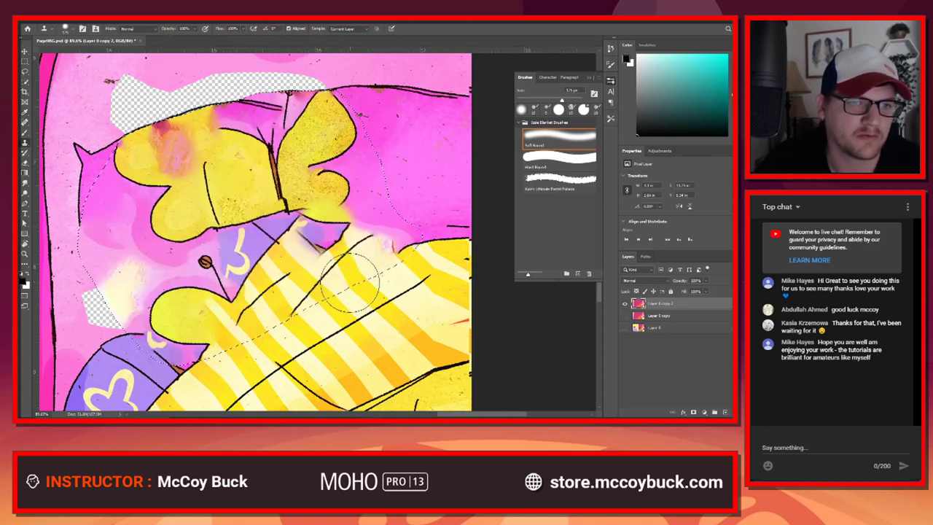
key("ctrl+shift+z")
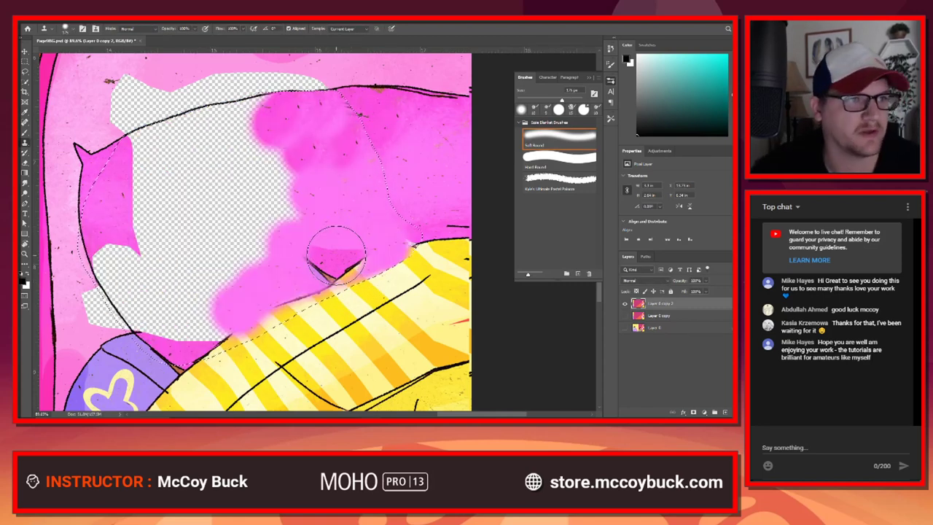
left_click(58, 22)
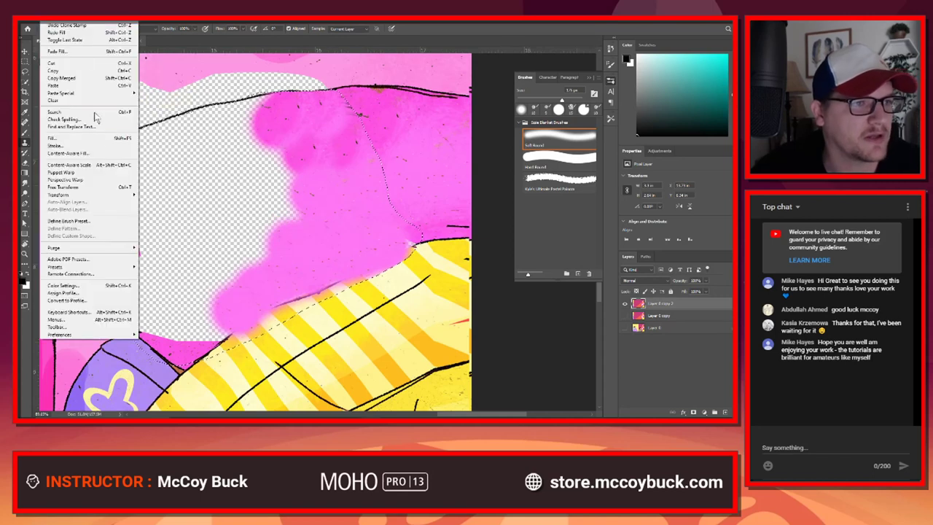
left_click(101, 165)
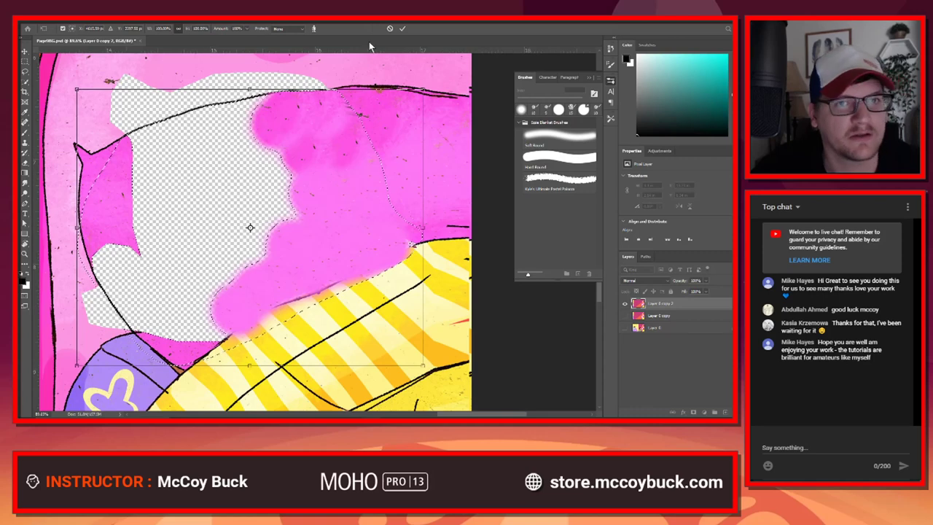
left_click(389, 29)
left_click(47, 19)
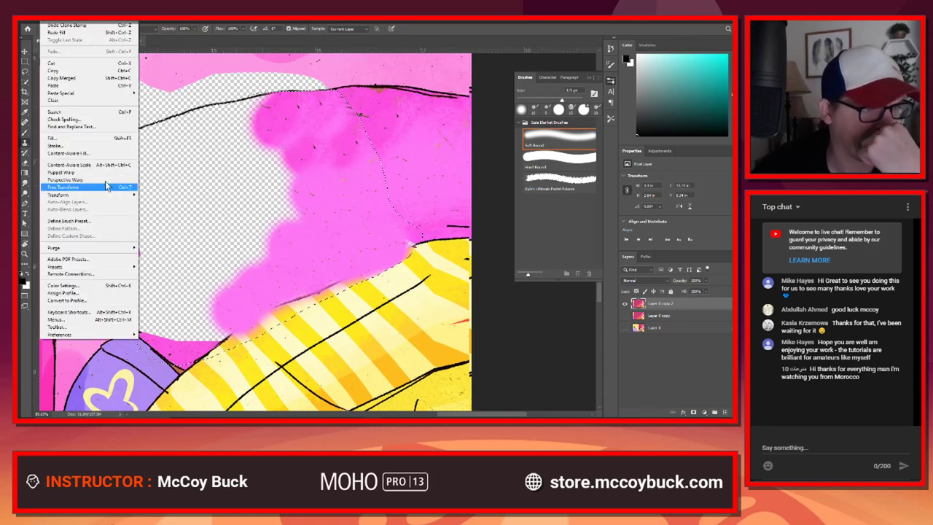
left_click(93, 153)
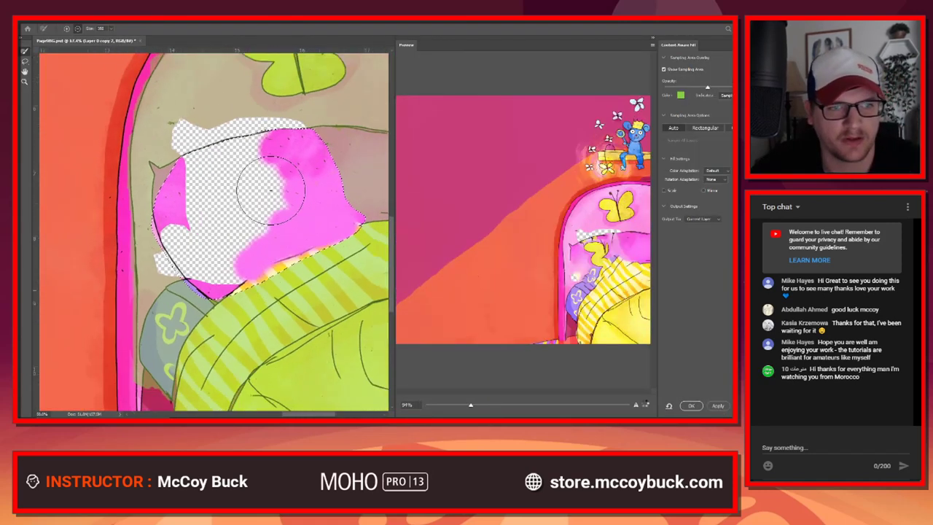
scroll(270, 190, "down", 3)
scroll(240, 191, "up", 2)
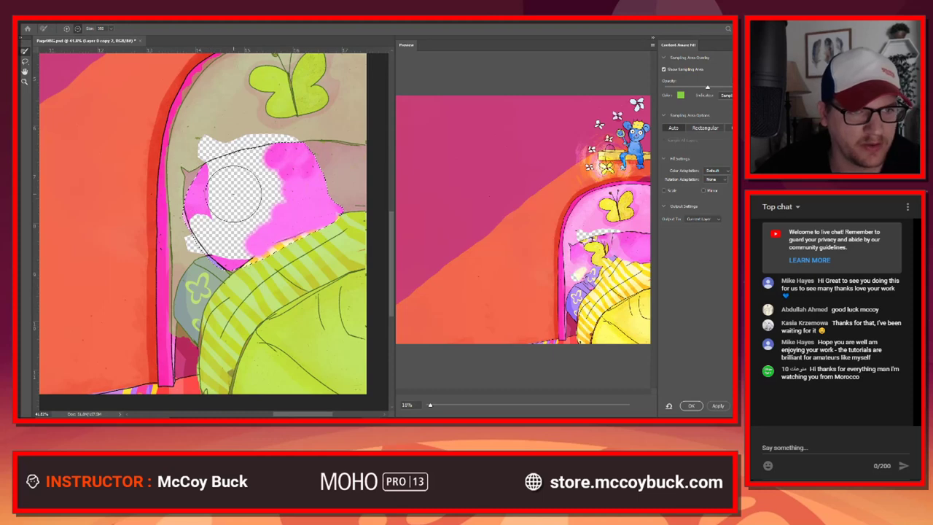
scroll(234, 192, "up", 3)
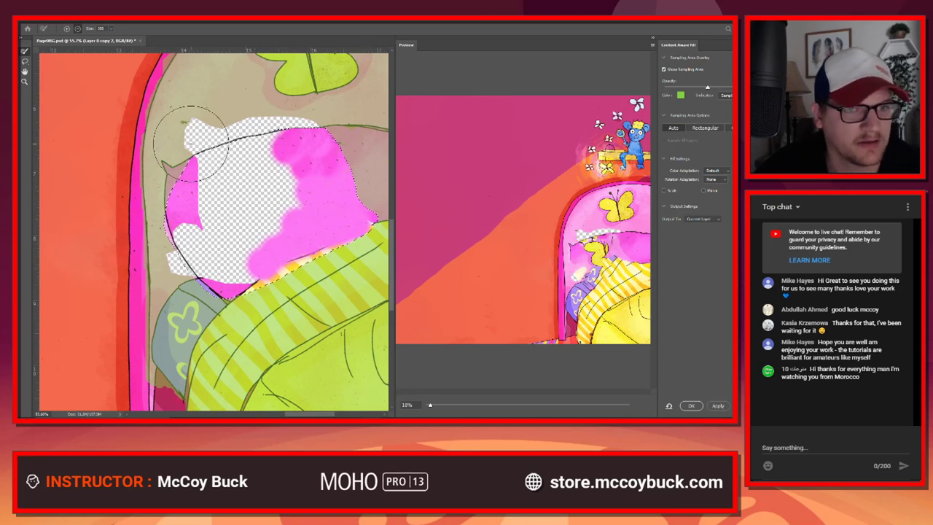
key("Escape")
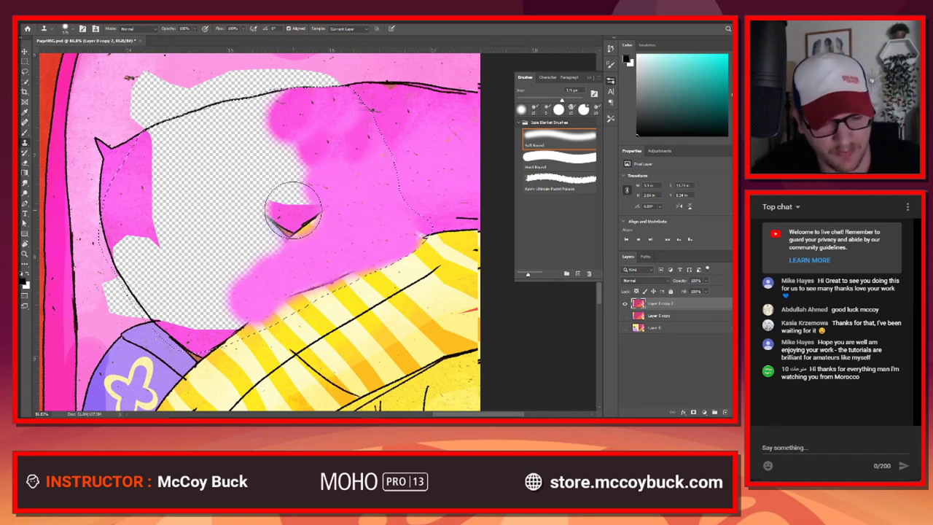
Step: Lasso the remaining pillow hole with a margin around its outline and open that selection in the Content-Aware Fill workspace
key("l")
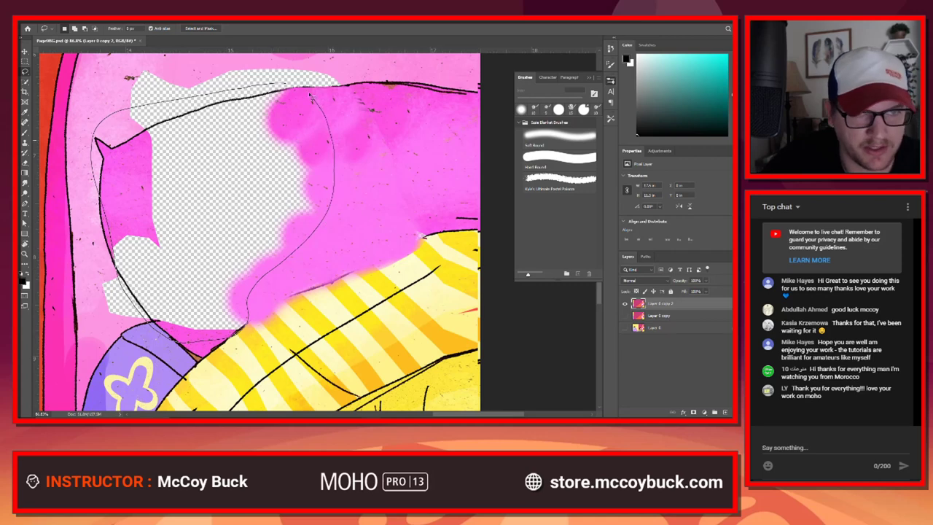
left_click_drag(310, 97, 309, 93)
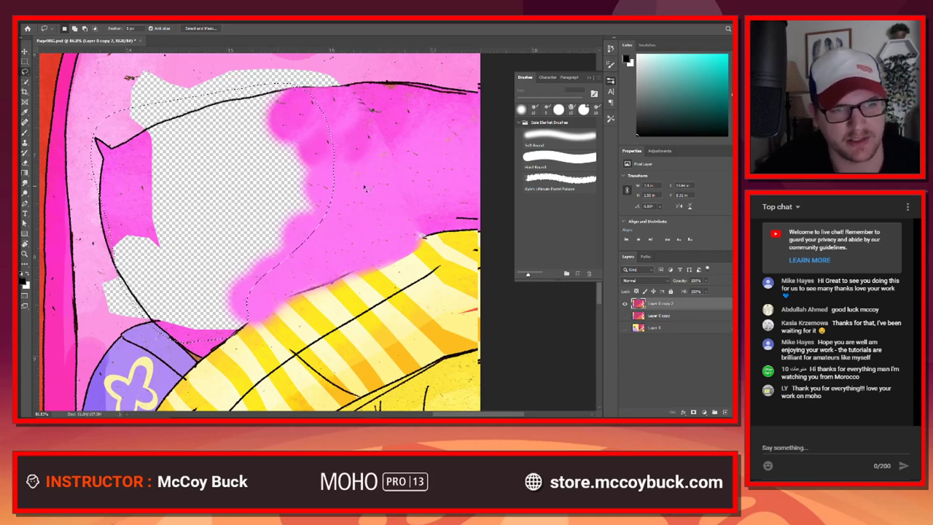
left_click_drag(372, 214, 378, 354)
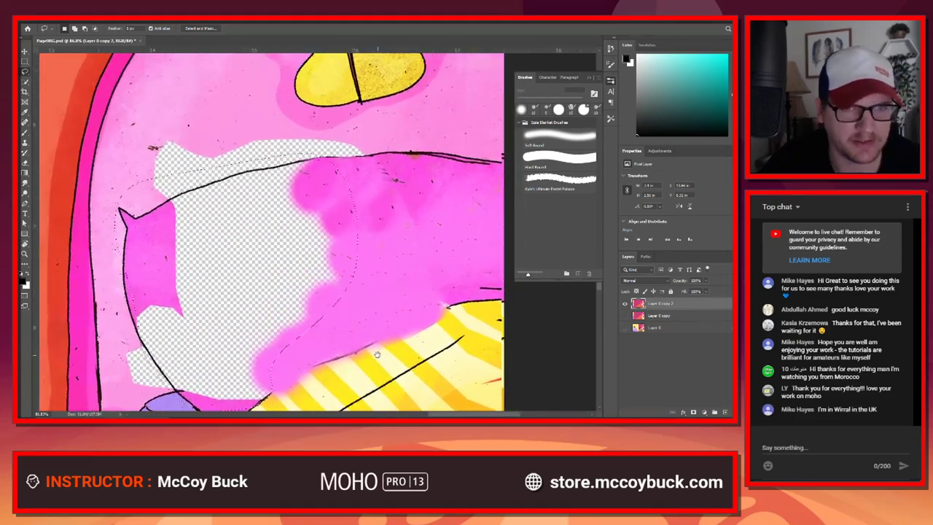
mouse_move(380, 237)
left_mouse_down()
mouse_move(360, 323)
mouse_move(376, 185)
mouse_move(386, 213)
left_mouse_up()
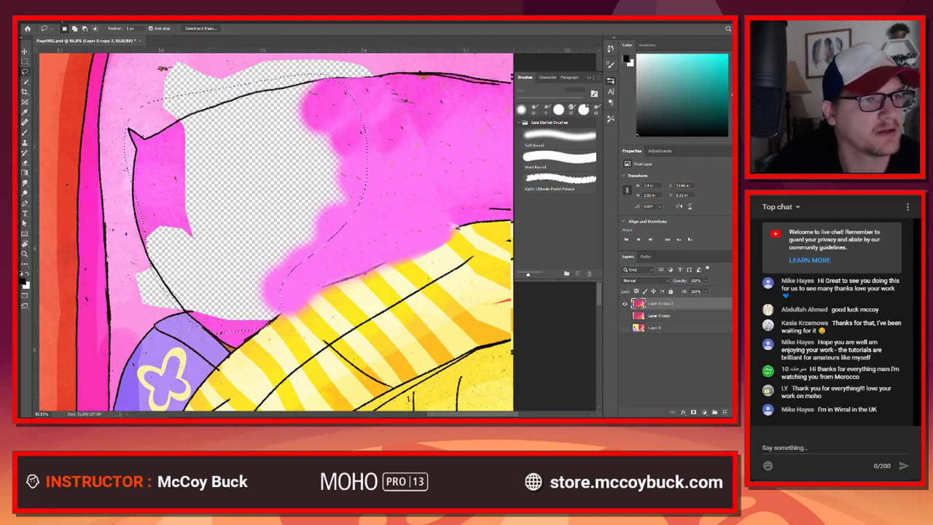
left_click(47, 19)
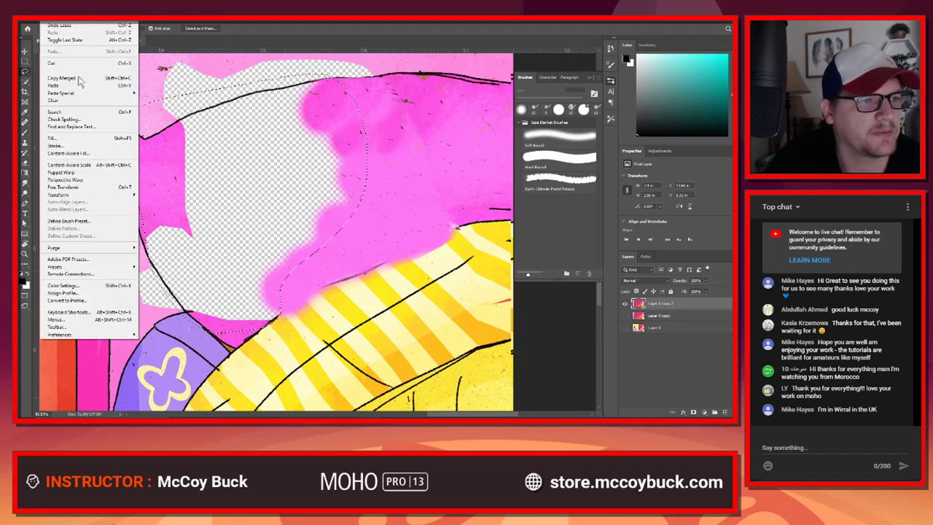
left_click(91, 154)
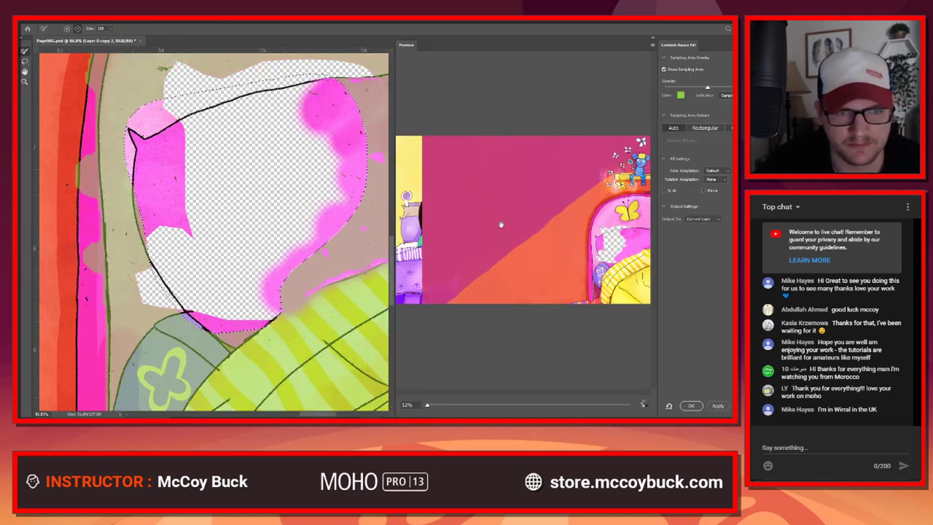
Step: Brush the striped and yellow blanket out of the Content-Aware Fill sampling area
left_click_drag(318, 321, 278, 195)
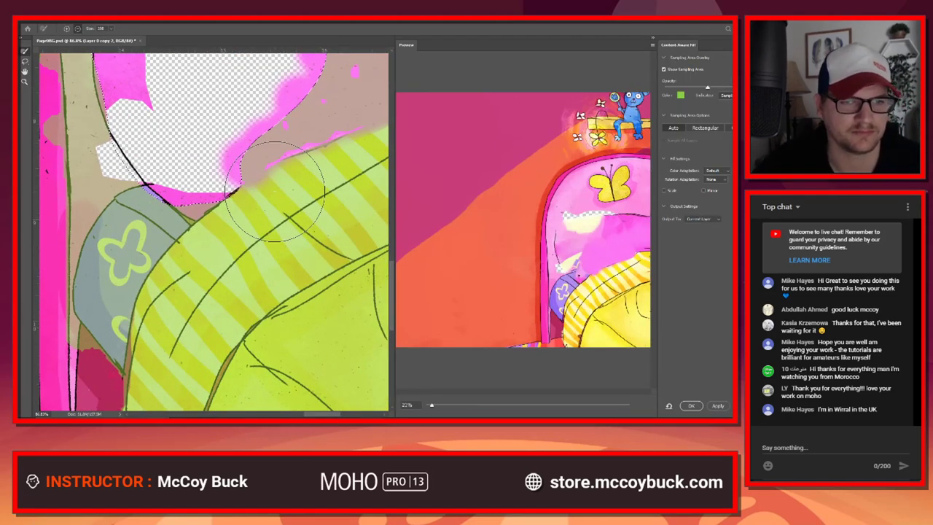
scroll(275, 191, "down", 3)
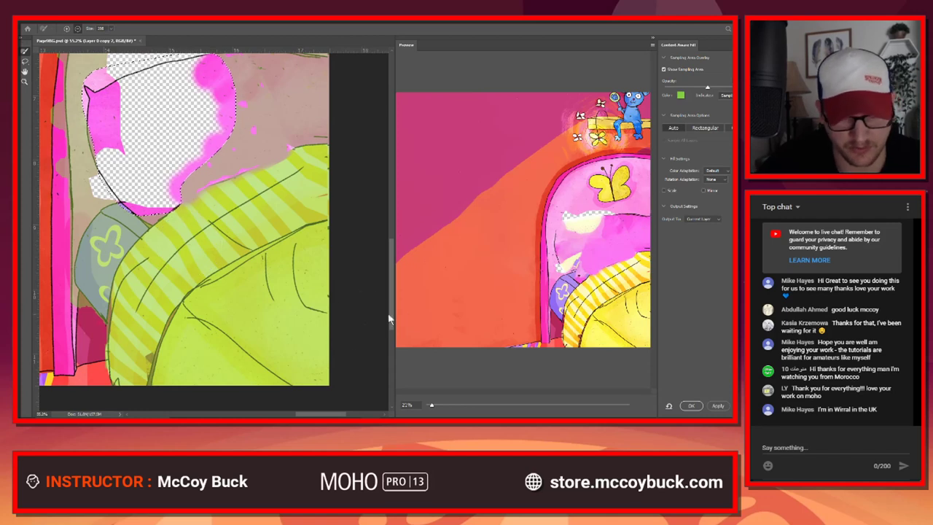
mouse_move(354, 344)
left_mouse_down()
mouse_move(312, 340)
mouse_move(235, 356)
mouse_move(254, 304)
mouse_move(230, 288)
mouse_move(230, 259)
mouse_move(256, 222)
mouse_move(292, 213)
mouse_move(310, 235)
mouse_move(284, 330)
mouse_move(315, 327)
mouse_move(127, 342)
mouse_move(118, 328)
mouse_move(175, 263)
mouse_move(284, 201)
mouse_move(215, 248)
left_mouse_up()
mouse_move(134, 299)
left_mouse_down()
mouse_move(109, 324)
mouse_move(107, 368)
left_mouse_up()
mouse_move(175, 326)
left_mouse_down()
mouse_move(373, 304)
mouse_move(312, 316)
left_mouse_up()
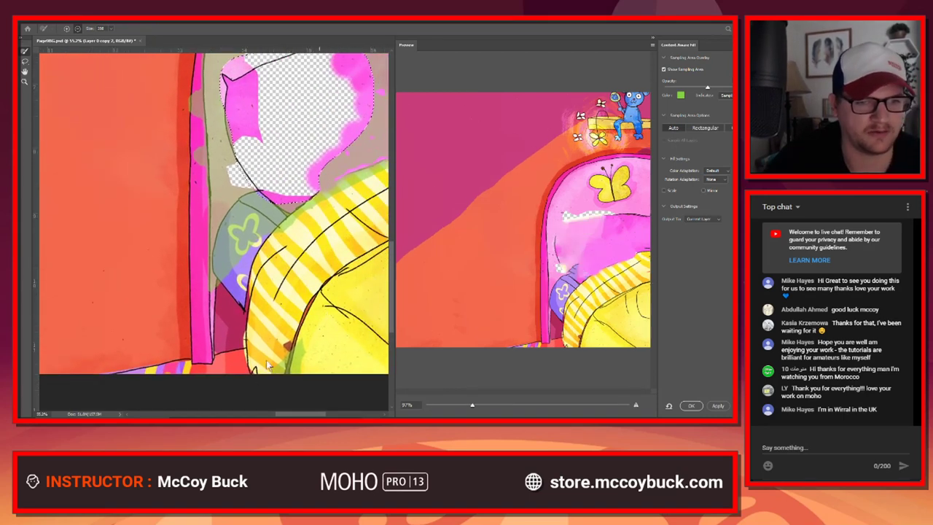
left_click_drag(300, 353, 259, 370)
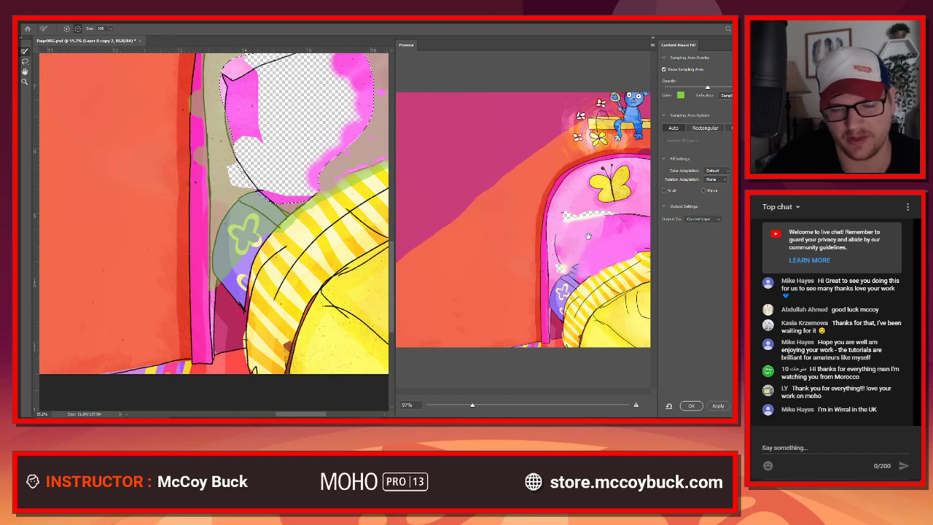
Step: Exclude the purple pillow, the headboard's left edge and the area around the yellow butterfly from the fill's sampling area
mouse_move(219, 280)
left_mouse_down()
mouse_move(224, 250)
mouse_move(201, 232)
mouse_move(198, 217)
mouse_move(215, 220)
mouse_move(191, 174)
mouse_move(192, 183)
mouse_move(203, 183)
mouse_move(186, 110)
left_mouse_up()
left_click_drag(290, 249, 227, 282)
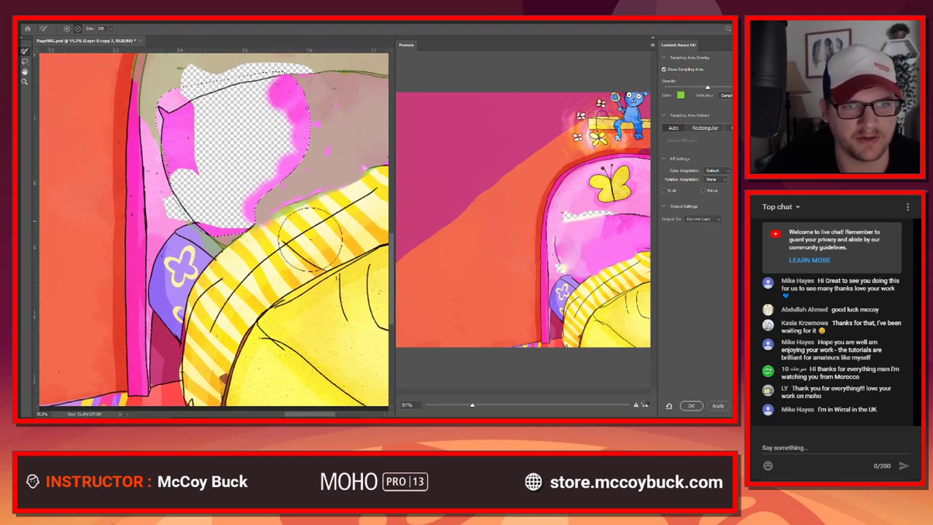
left_click_drag(357, 113, 368, 81)
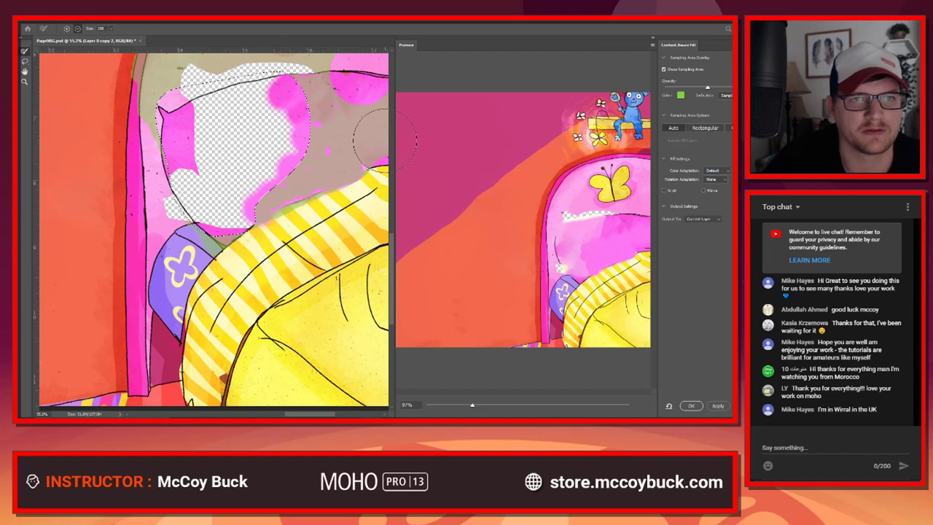
mouse_move(358, 200)
left_mouse_down()
mouse_move(336, 277)
mouse_move(340, 340)
left_mouse_up()
mouse_move(359, 137)
left_mouse_down()
mouse_move(232, 156)
mouse_move(212, 129)
mouse_move(364, 98)
left_mouse_up()
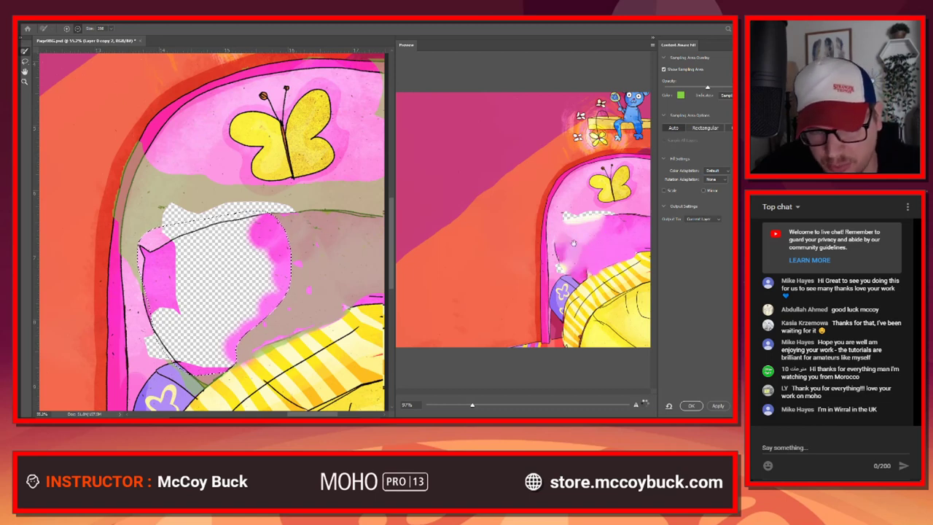
Step: Exclude the remaining background and bedding beyond the headboard from the sampling area, then apply the Content-Aware Fill to the pillow hole
scroll(229, 164, "down", 2)
scroll(228, 164, "down", 1)
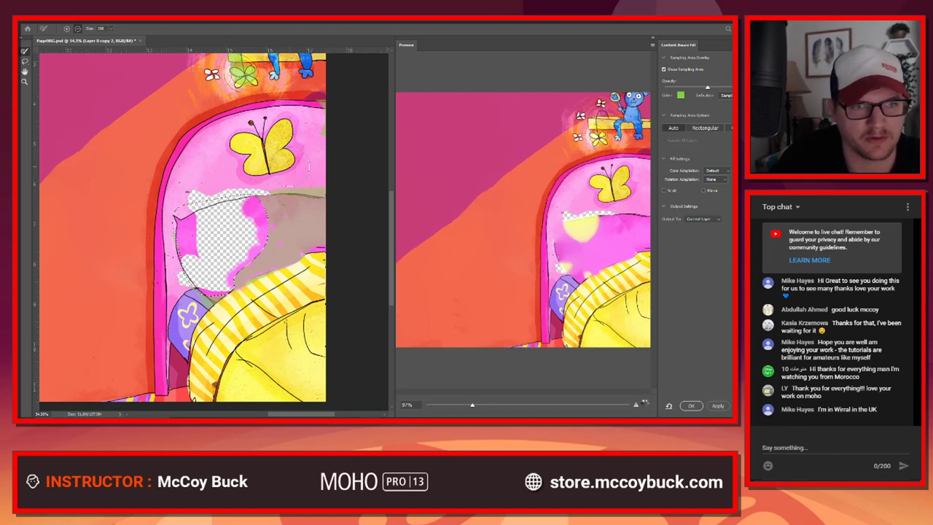
left_click_drag(208, 388, 382, 361)
left_click_drag(211, 333, 205, 366)
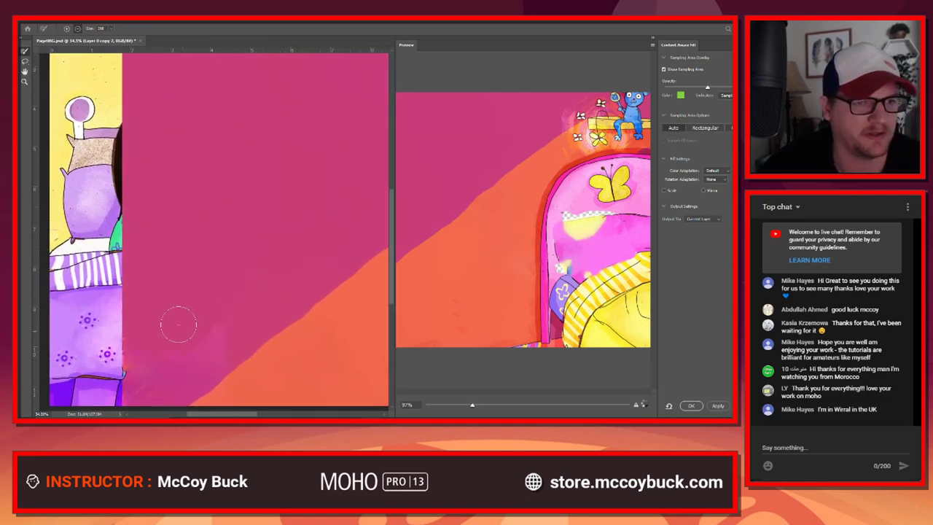
scroll(178, 307, "down", 8)
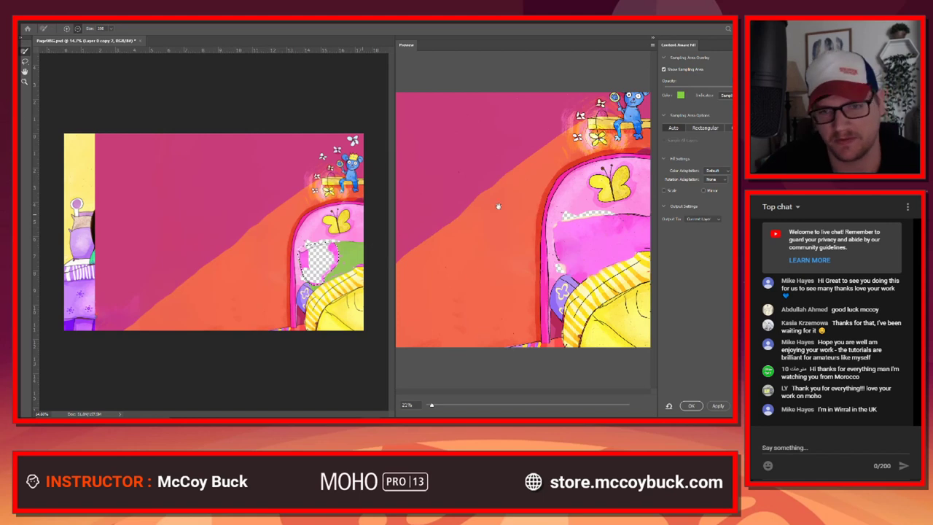
left_click(689, 406)
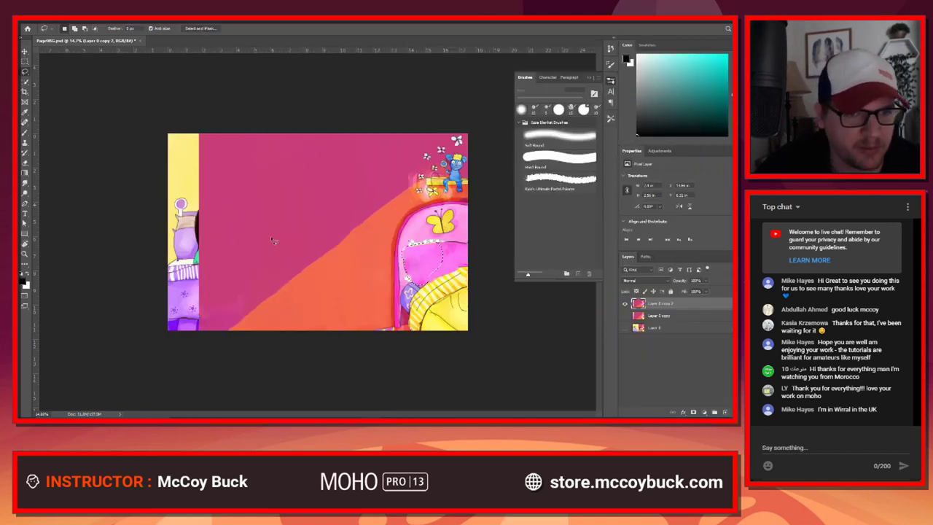
Step: Redraw the missing black outline along the pillow's lower-left edge with the Kyle's Ultimate Pastel Palooza brush
left_click_drag(275, 240, 253, 211)
scroll(253, 211, "up", 3)
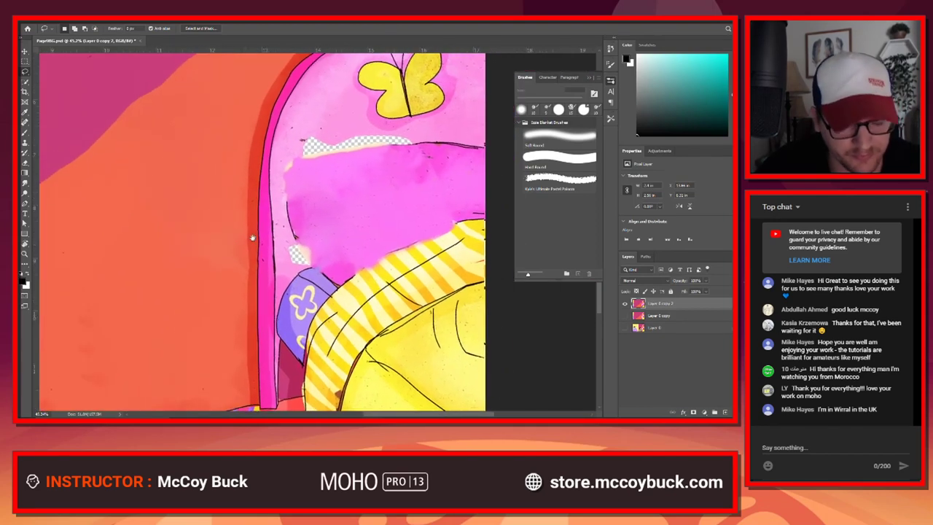
scroll(292, 259, "up", 3)
left_click_drag(286, 267, 263, 283)
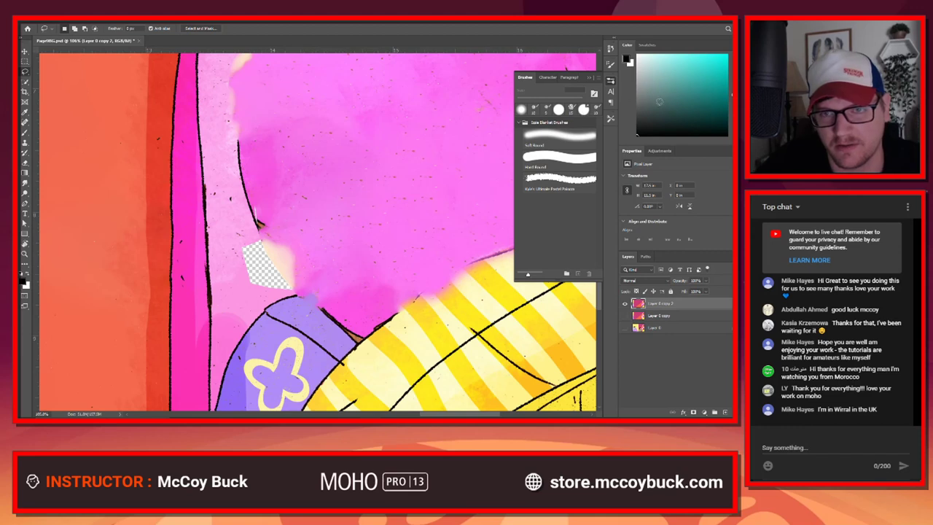
left_click(560, 182)
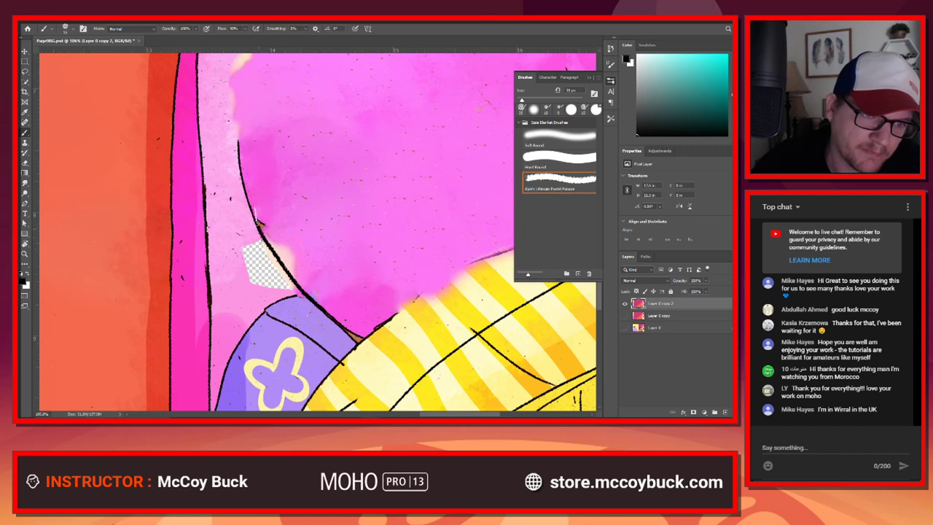
left_click_drag(256, 156, 274, 232)
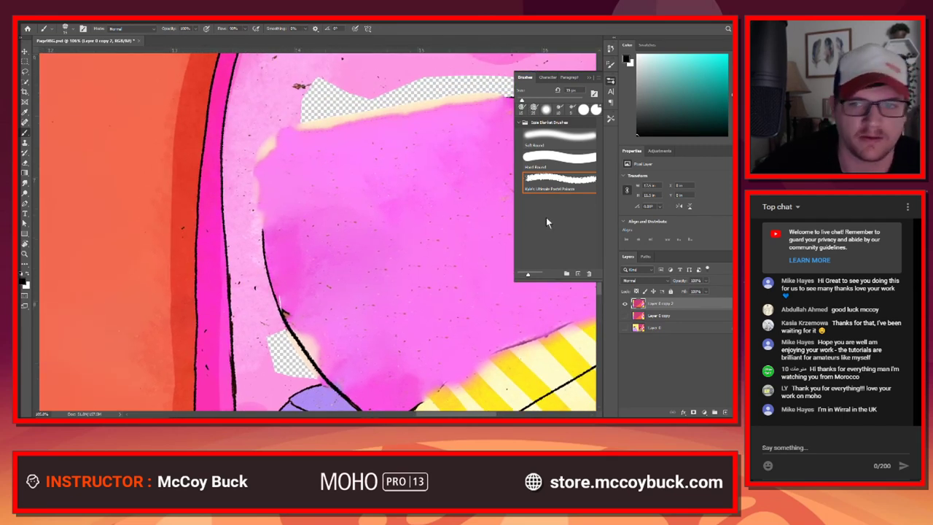
Step: Check the original girl artwork on Layer 0 copy, then redraw the pillow's left edge, pointed corner and top edge in black
left_click(625, 316)
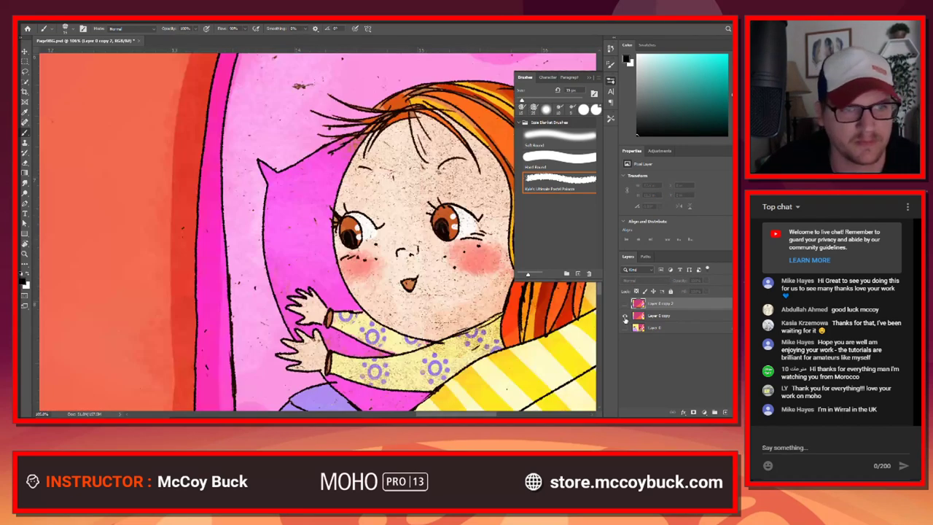
left_click(624, 317)
left_click(625, 303)
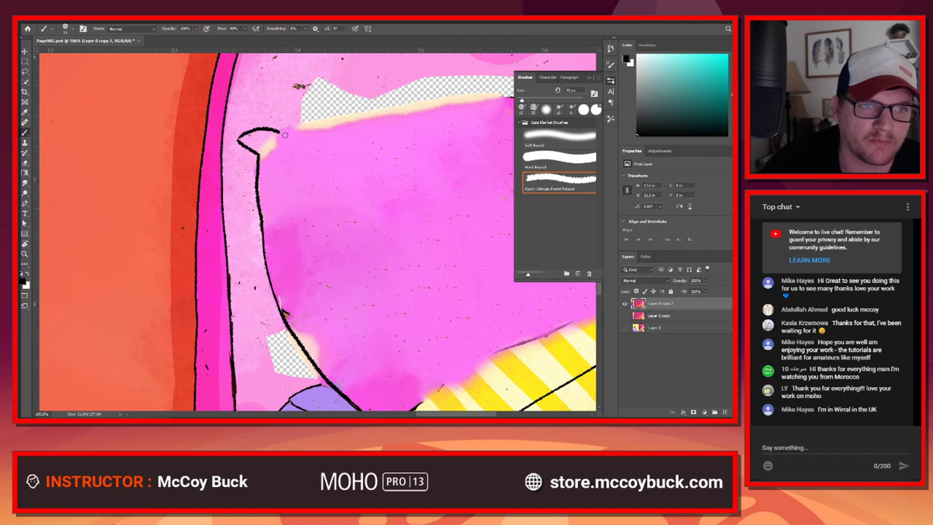
left_click_drag(420, 170, 319, 211)
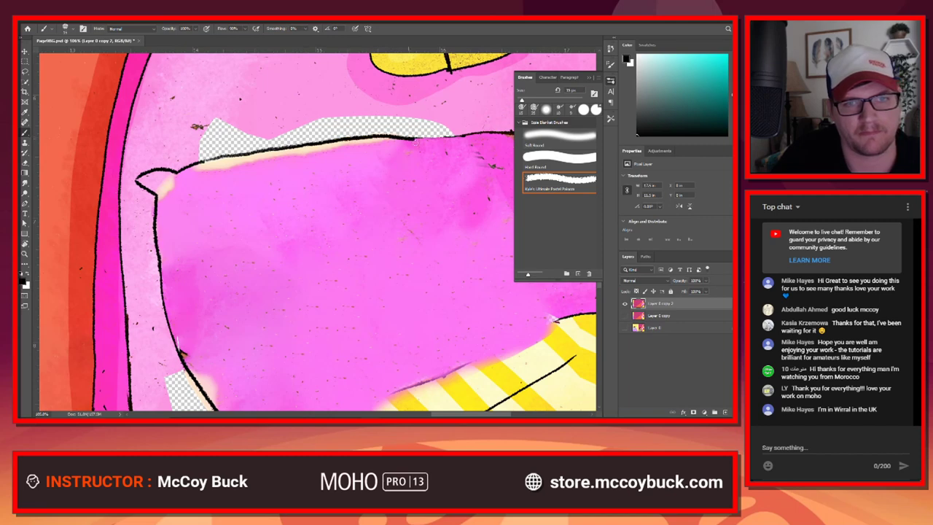
left_click_drag(463, 231, 334, 179)
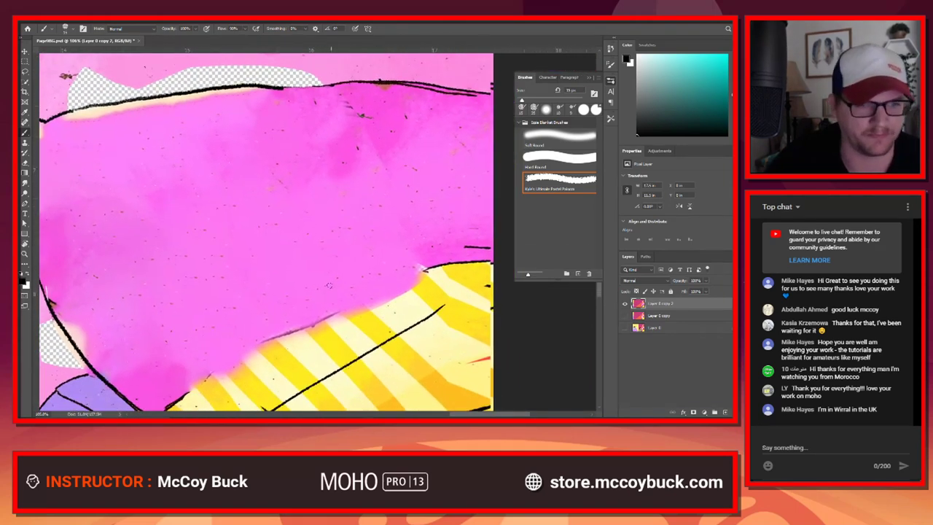
Step: Redraw the black outline along the striped blanket's upper edge where it meets the pillow
left_click_drag(328, 284, 310, 173)
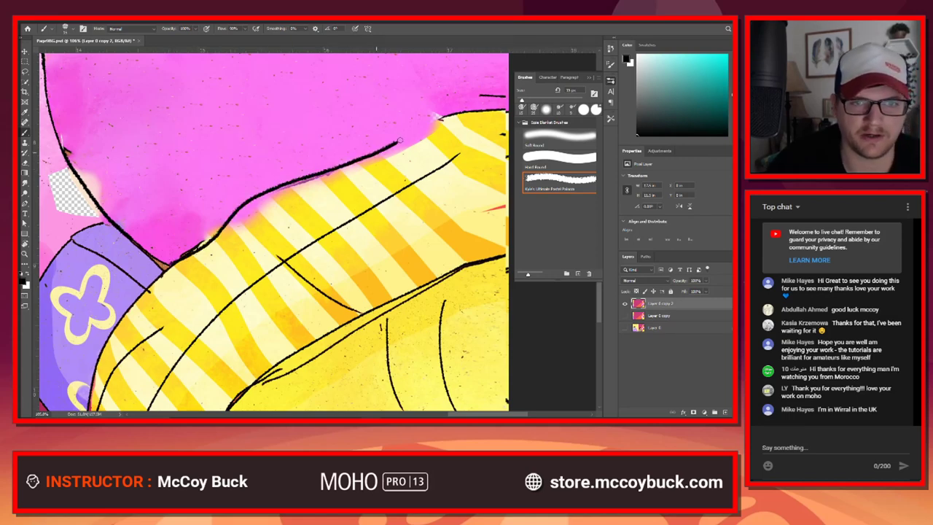
left_click_drag(213, 224, 287, 329)
left_click_drag(258, 217, 264, 279)
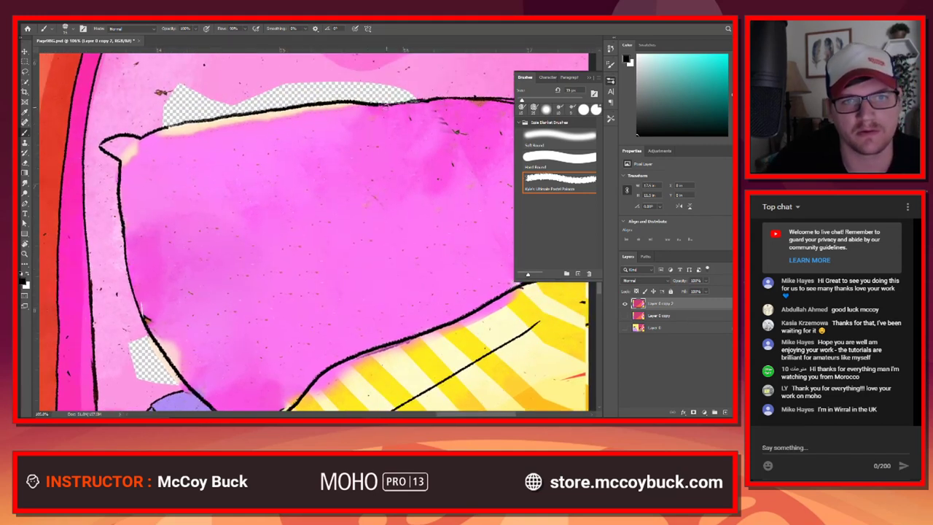
Step: Lasso the transparent gap between the headboard and the pillow's top outline and fill it with Content-Aware
left_click_drag(369, 217, 324, 294)
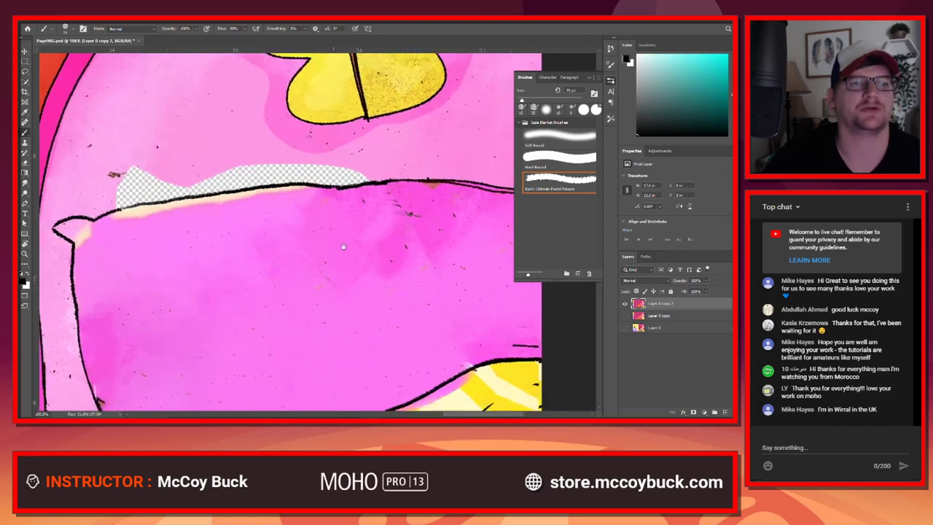
mouse_move(344, 246)
left_mouse_down()
mouse_move(419, 109)
mouse_move(352, 304)
mouse_move(358, 333)
left_mouse_up()
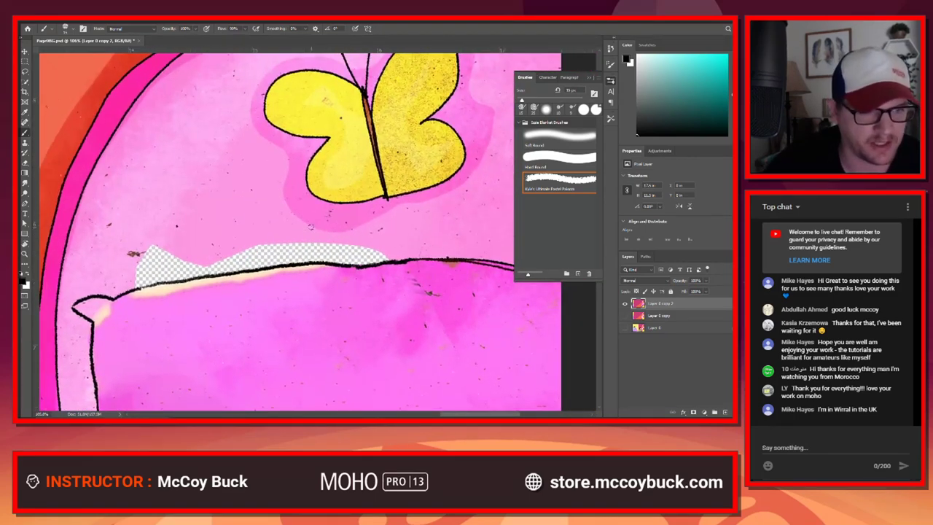
left_click_drag(336, 213, 352, 171)
key("l")
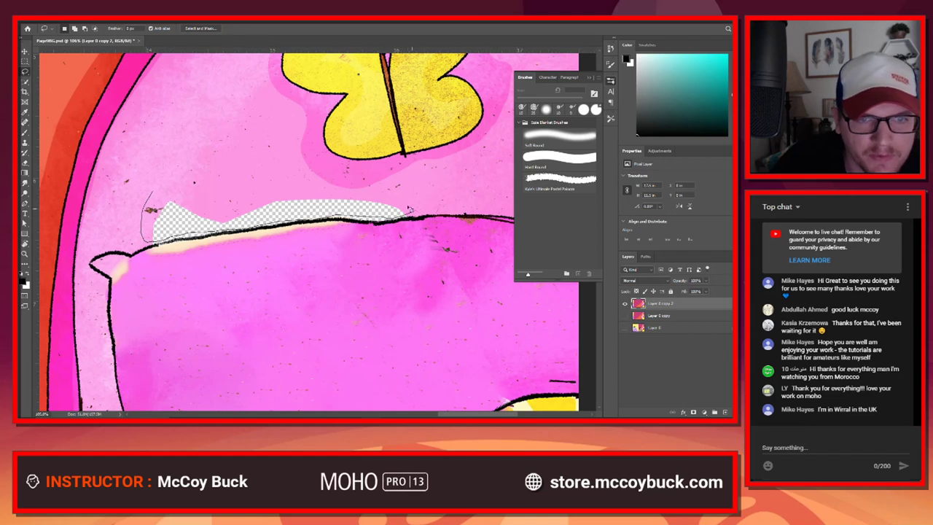
left_click_drag(191, 194, 152, 196)
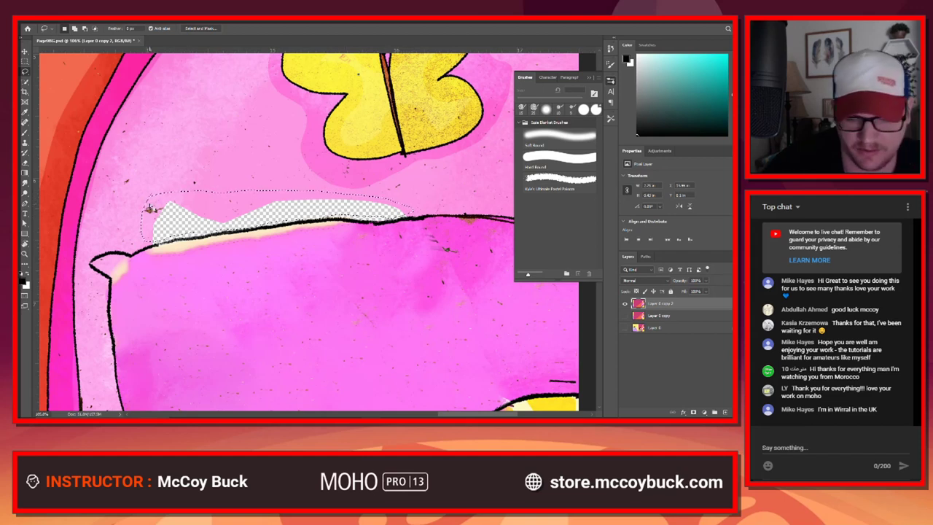
key("shift+F5")
key("Return")
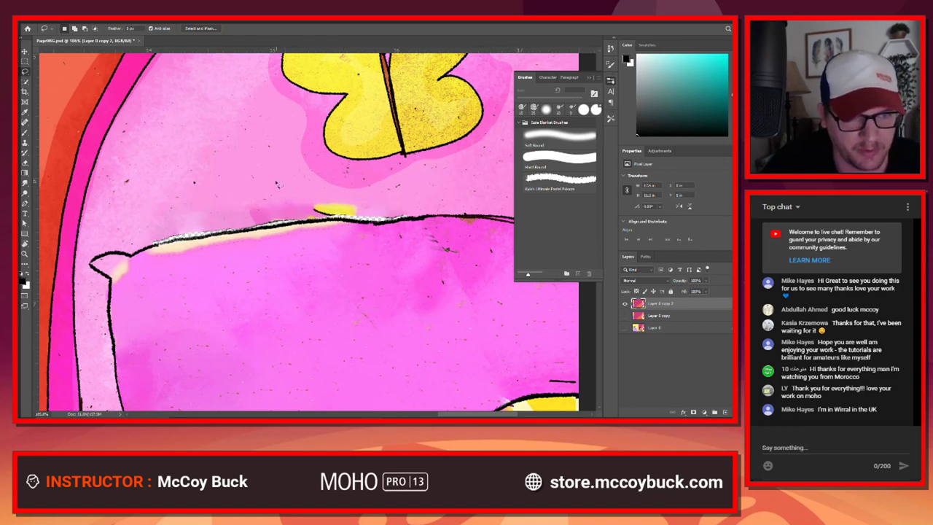
Step: Clone clean headboard pink over the yellow and purple patches above the pillow within the selection, undoing a stray stroke, and deselect
key("s")
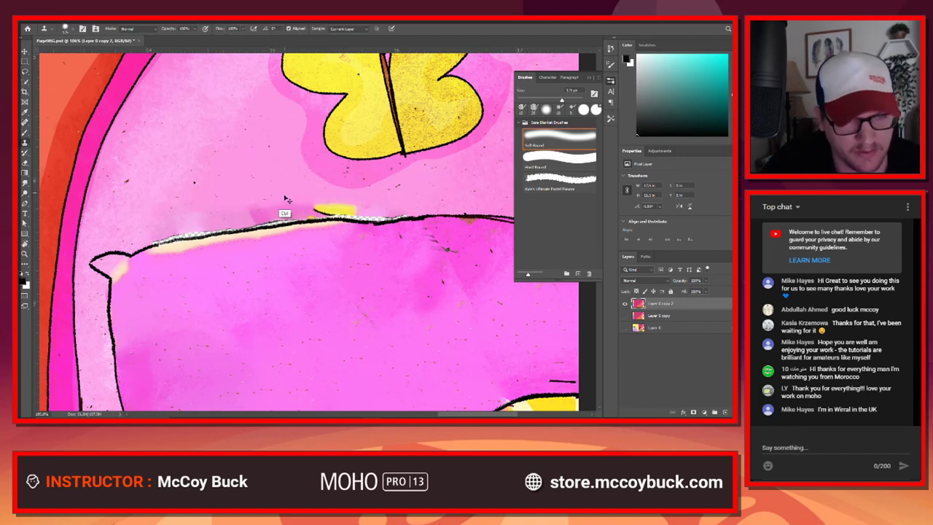
left_click(258, 161, "alt")
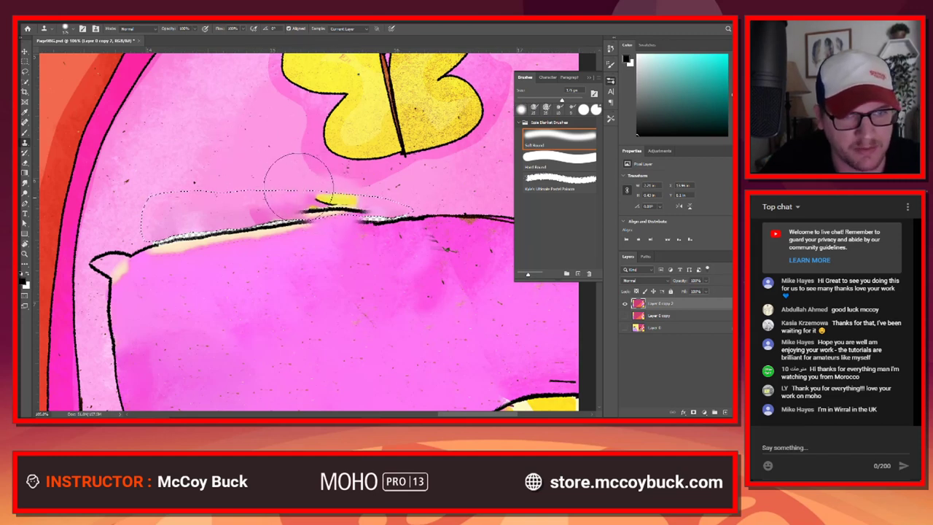
left_click(338, 208)
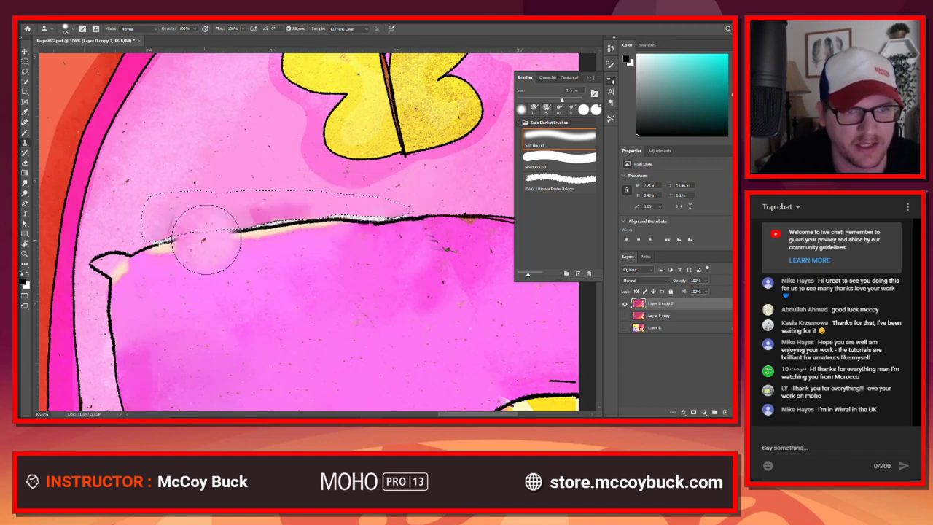
key("ctrl+z")
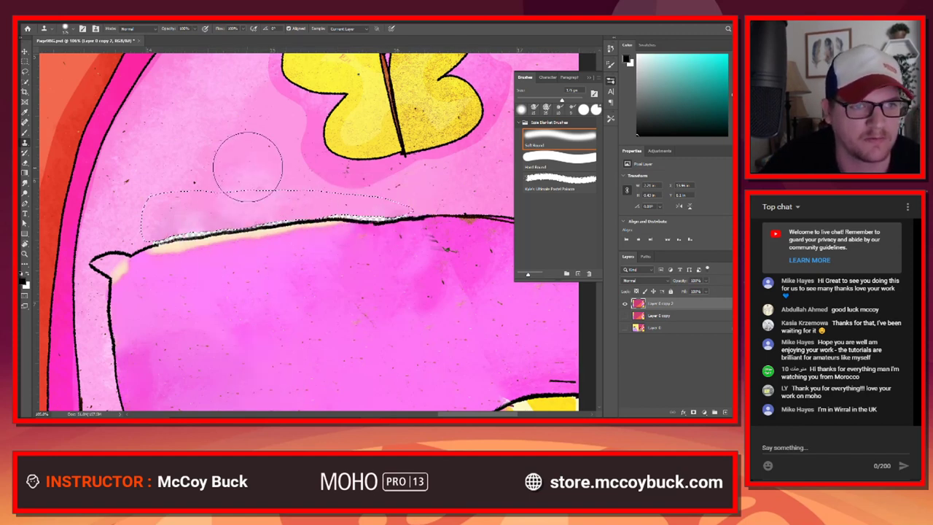
left_click(255, 145, "alt")
left_click_drag(255, 213, 279, 210)
key("ctrl+d")
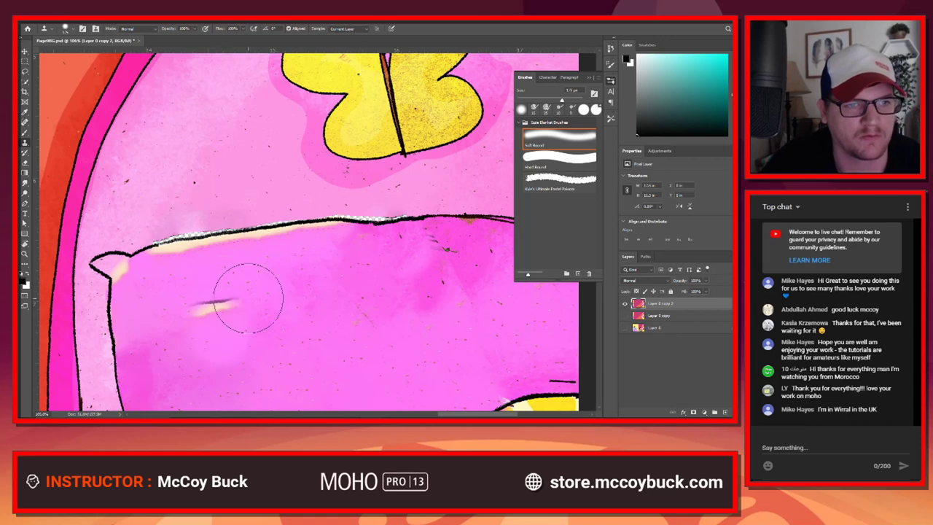
Step: Try cloning headboard pink over the remaining gap along the pillow's top outline and undo the stroke
scroll(257, 299, "up", 4)
left_click_drag(207, 278, 313, 306)
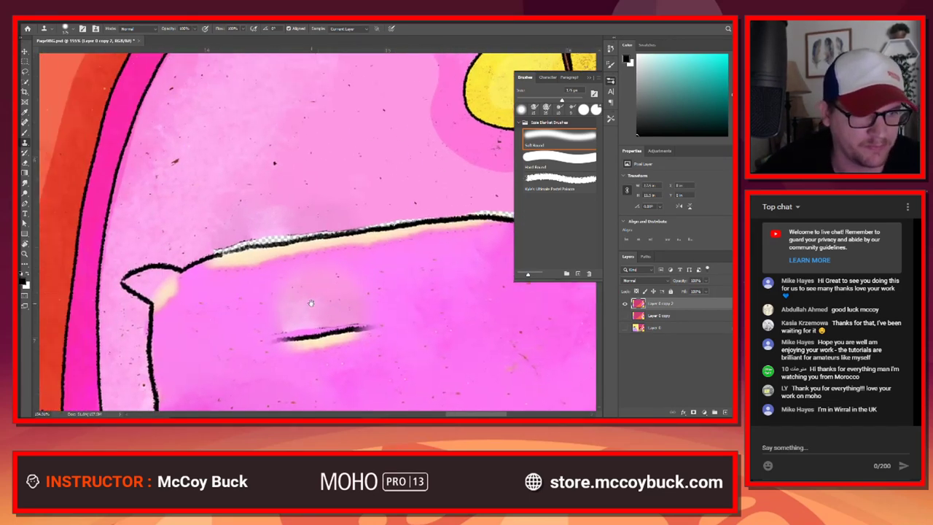
scroll(280, 251, "up", 4)
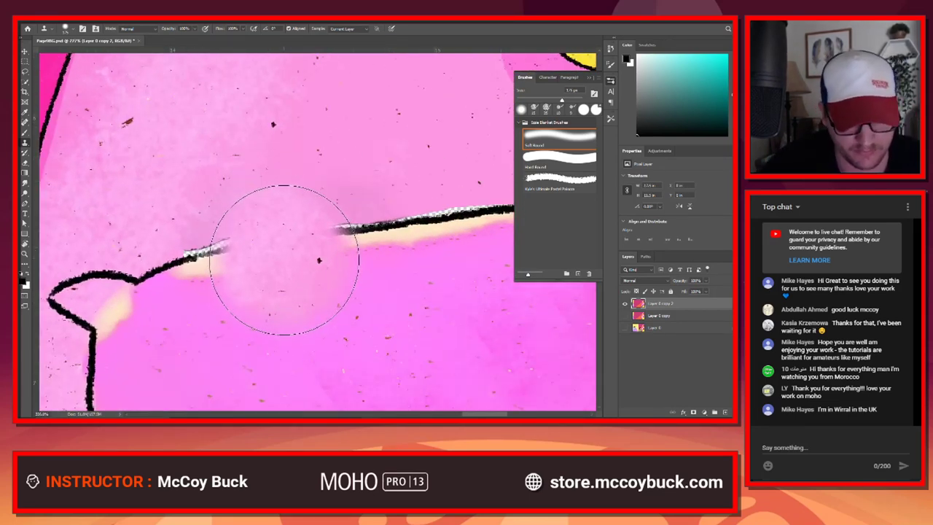
key("b")
key("ctrl+z")
Step: Sample the headboard's light pink and brush it over the transparent sliver above the left part of the pillow's top outline
left_click_drag(195, 248, 175, 253)
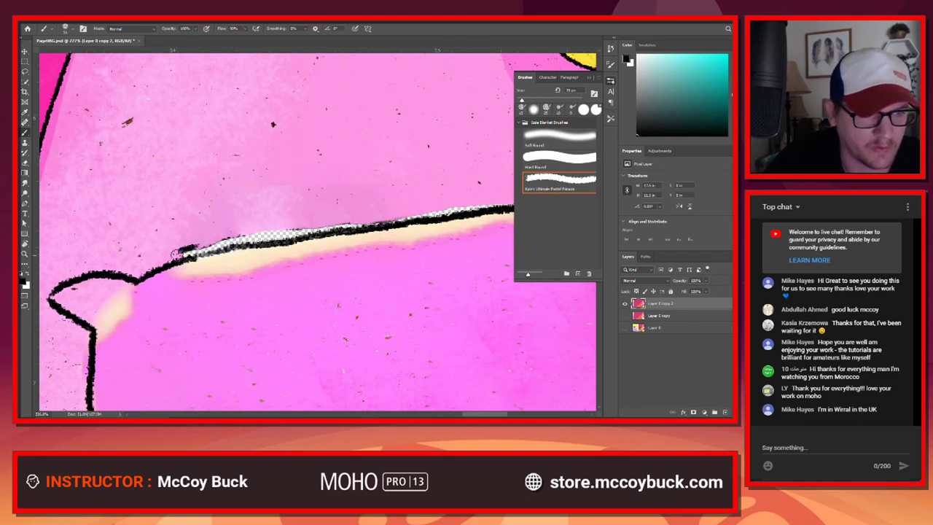
left_click(312, 220, "alt")
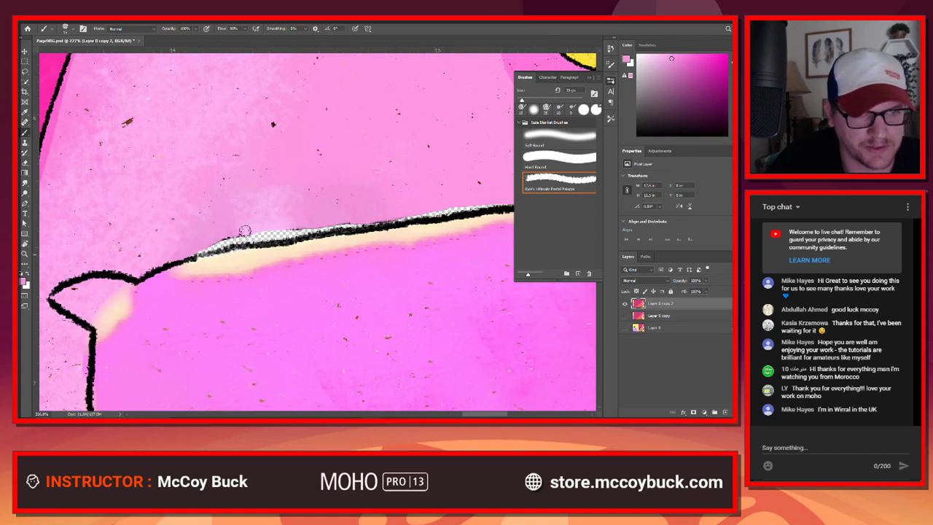
mouse_move(185, 254)
left_mouse_down()
mouse_move(272, 230)
mouse_move(221, 237)
mouse_move(250, 231)
mouse_move(297, 229)
mouse_move(241, 239)
mouse_move(301, 228)
mouse_move(273, 238)
left_mouse_up()
left_click_drag(363, 220, 417, 219)
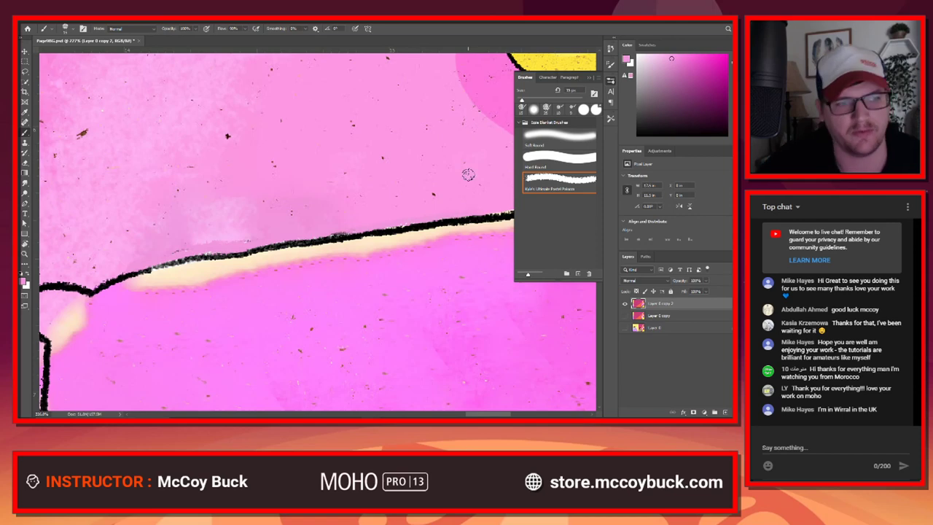
Step: Paint the same light pink over the remaining transparent gap above the pillow's top outline, below the yellow butterfly
scroll(482, 209, "down", 6)
scroll(302, 261, "up", 8)
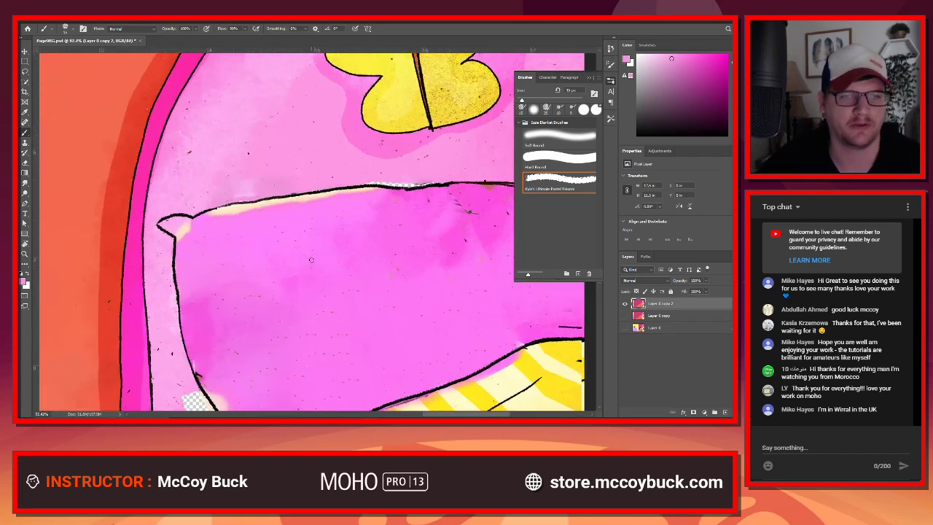
scroll(299, 289, "down", 2)
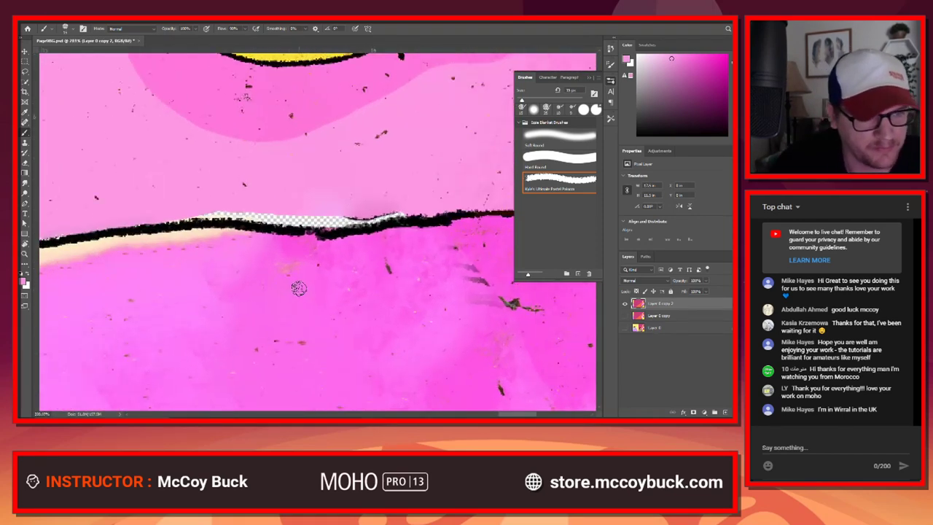
mouse_move(230, 211)
left_mouse_down()
mouse_move(252, 213)
mouse_move(209, 211)
mouse_move(340, 219)
mouse_move(278, 217)
mouse_move(412, 208)
mouse_move(335, 217)
left_mouse_up()
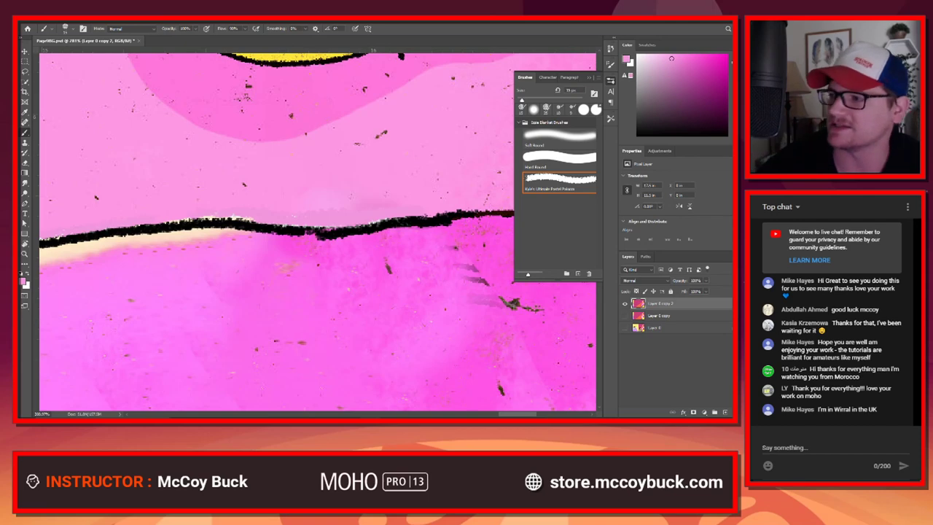
Step: Lasso the speckled area of the pillow just below the middle part of its top outline
scroll(342, 197, "down", 6)
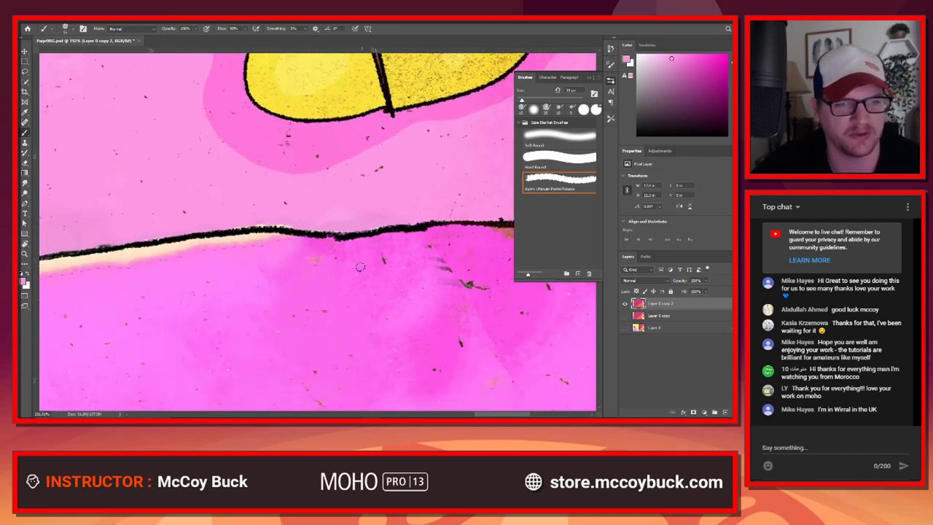
scroll(343, 196, "up", 2)
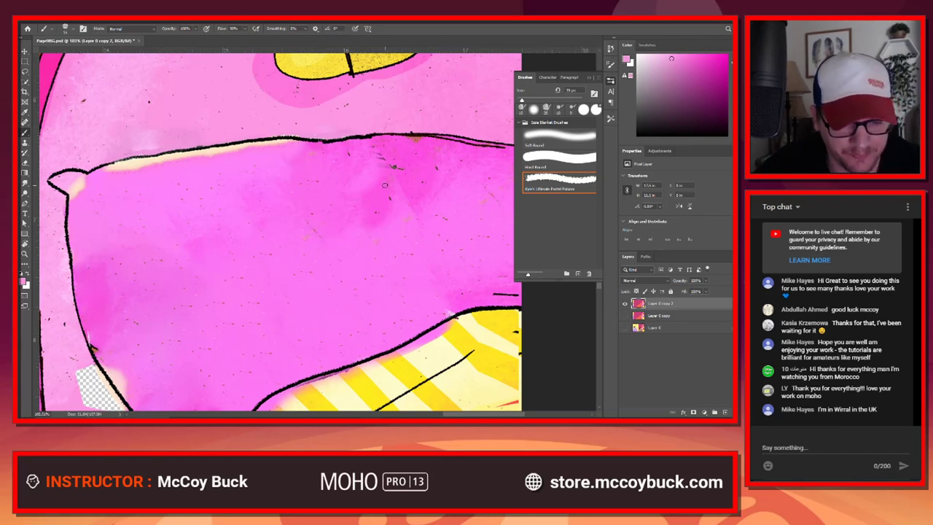
key("l")
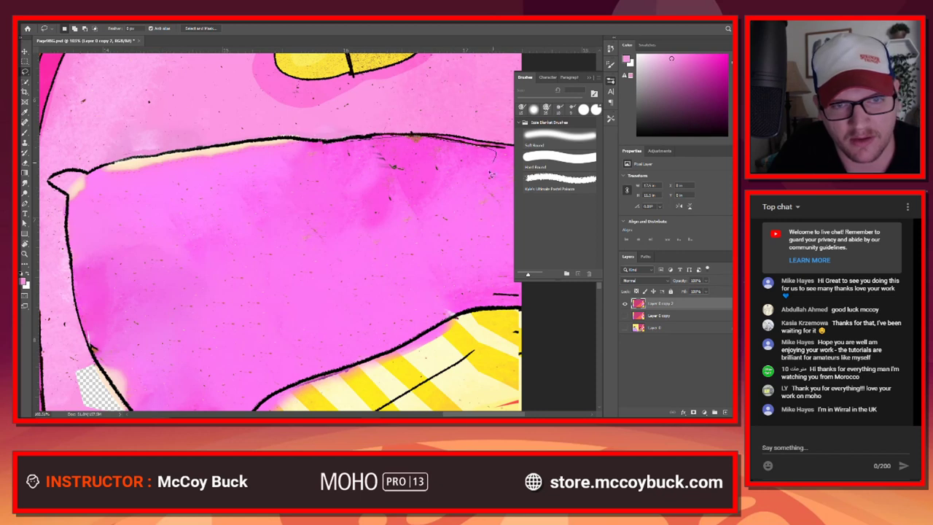
mouse_move(491, 175)
left_mouse_down()
mouse_move(467, 223)
mouse_move(397, 266)
left_mouse_up()
left_click_drag(330, 147, 327, 145)
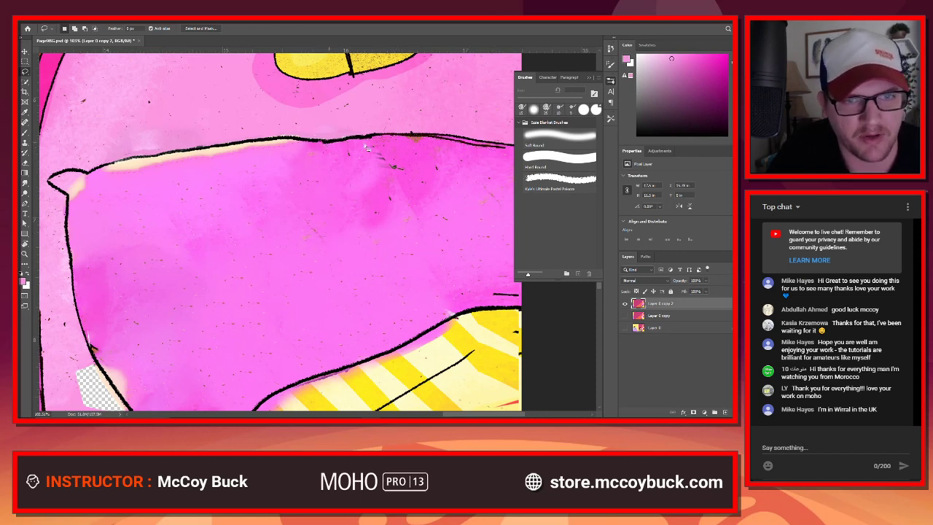
Step: Clone clean pillow pink over the dark marks and uneven shading inside the selection, and deselect
key("b")
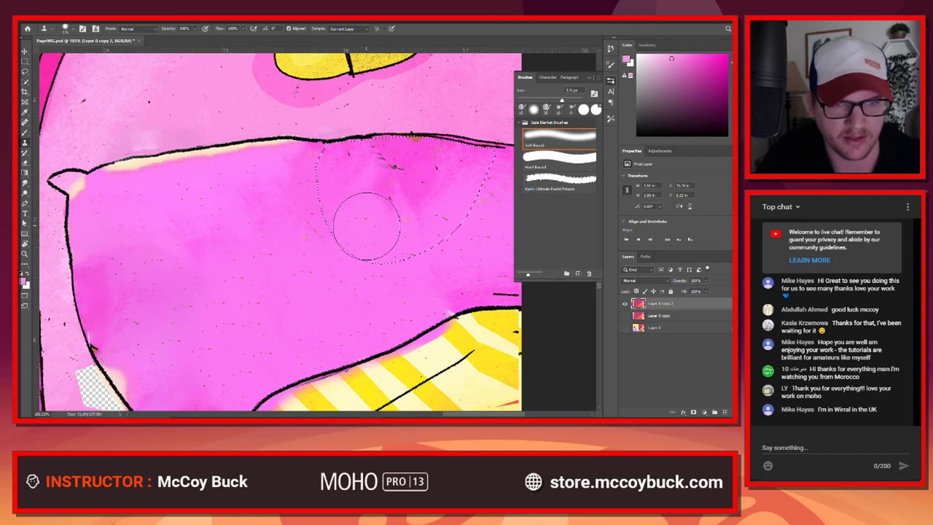
mouse_move(362, 230)
left_mouse_down()
mouse_move(362, 221)
mouse_move(418, 202)
left_mouse_up()
left_click(243, 283, "alt")
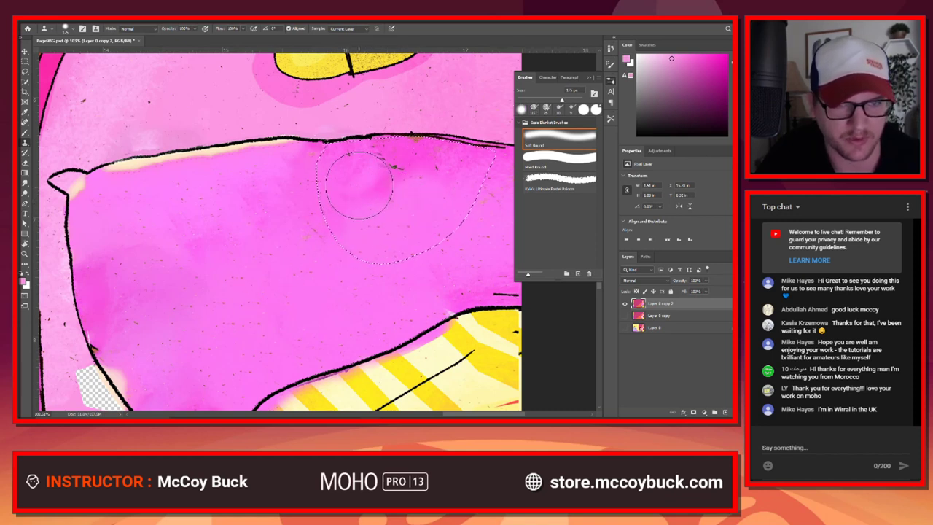
left_click(359, 184)
left_click(267, 267, "alt")
mouse_move(399, 169)
left_mouse_down()
mouse_move(409, 168)
mouse_move(342, 163)
left_mouse_up()
left_click(255, 281, "alt")
left_click(258, 291, "alt")
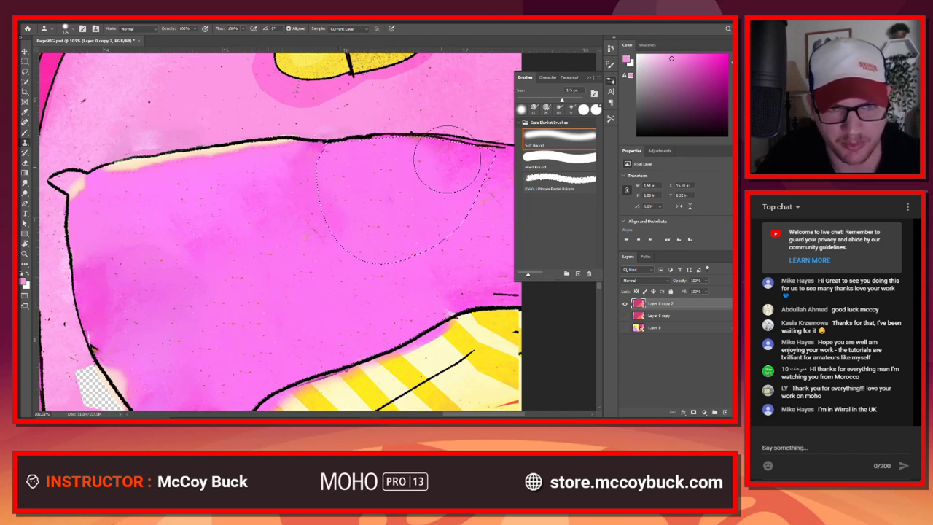
key("ctrl+d")
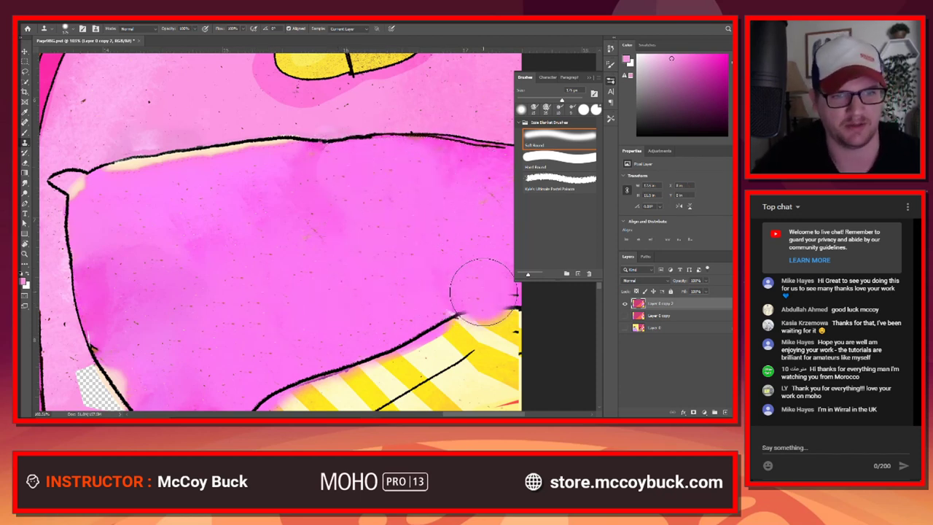
Step: Try further cloning of pillow pink without a selection and undo the strokes
left_click(305, 173, "alt")
mouse_move(353, 183)
left_mouse_down()
mouse_move(298, 192)
mouse_move(309, 194)
left_mouse_up()
key("ctrl+z")
key("ctrl+z")
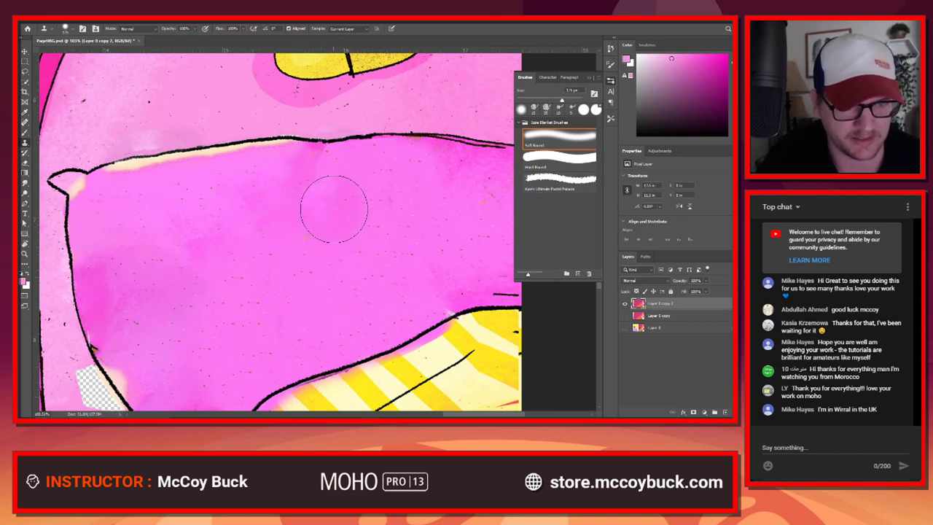
Step: Sample the pillow's darker pink and paint a shaded patch below its top outline with the pastel brush at 125 px
left_click(673, 80)
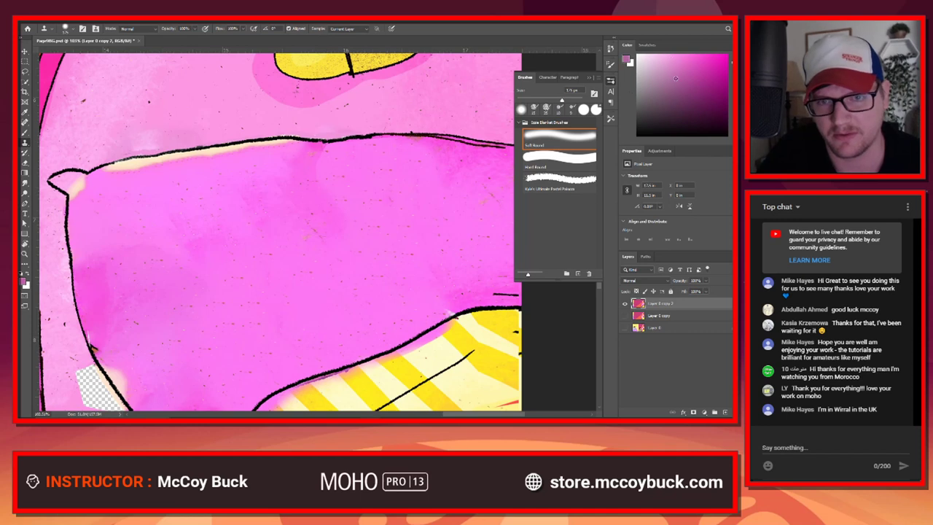
left_click(555, 178)
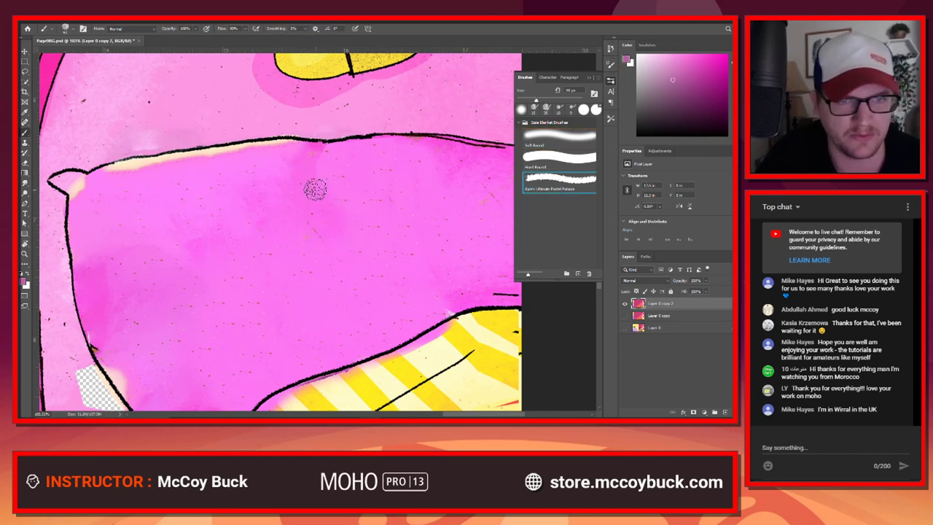
left_click(321, 152, "alt")
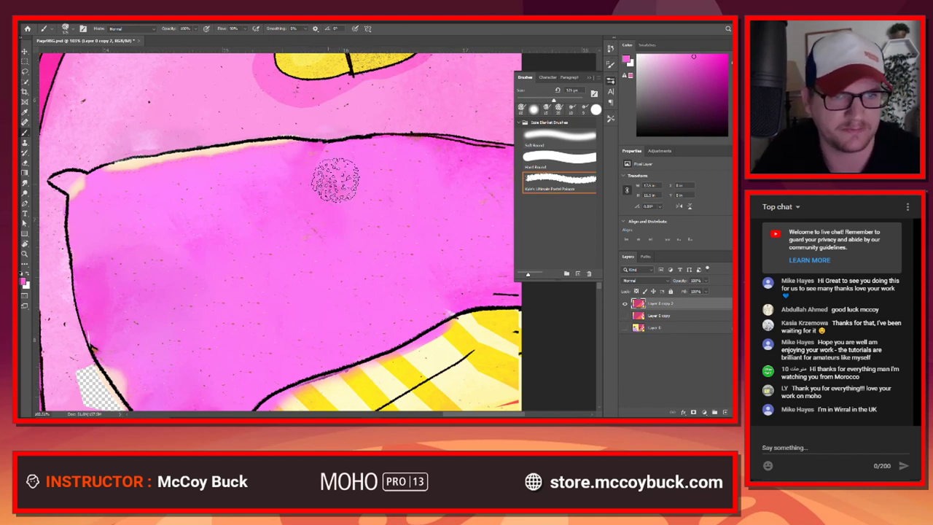
key("bracketright")
key("bracketright")
mouse_move(306, 174)
left_mouse_down()
mouse_move(358, 184)
mouse_move(394, 209)
mouse_move(334, 196)
mouse_move(368, 165)
mouse_move(394, 163)
mouse_move(421, 178)
mouse_move(367, 213)
mouse_move(438, 226)
mouse_move(358, 241)
mouse_move(331, 197)
mouse_move(219, 227)
mouse_move(306, 163)
mouse_move(151, 255)
left_mouse_up()
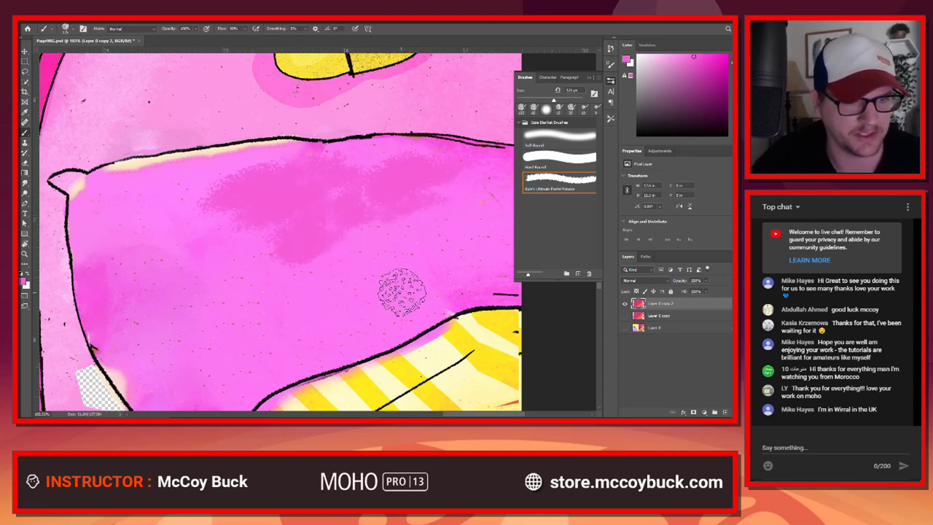
Step: Sample the pillow pink and paint over the cream patch inside its lower left outline, above the purple cushion
scroll(196, 237, "down", 4)
scroll(177, 305, "up", 5)
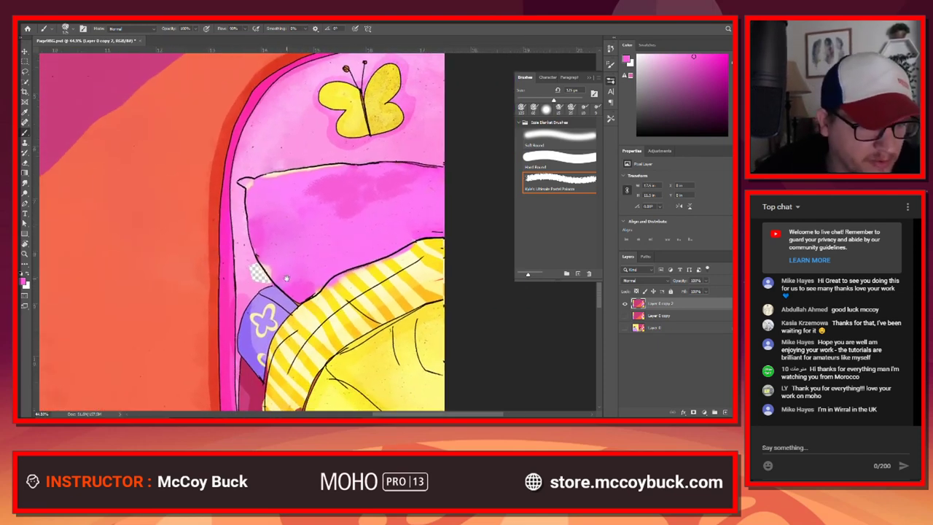
left_click(234, 214, "alt")
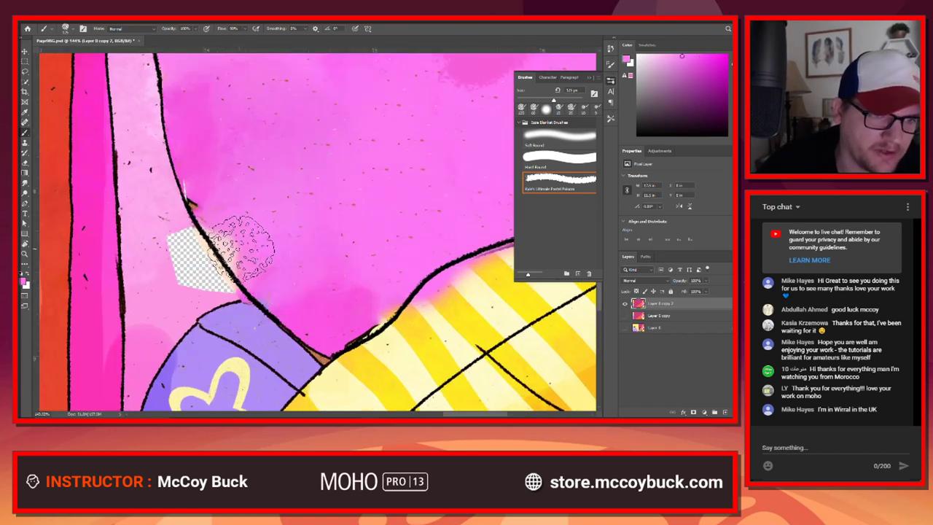
key("p")
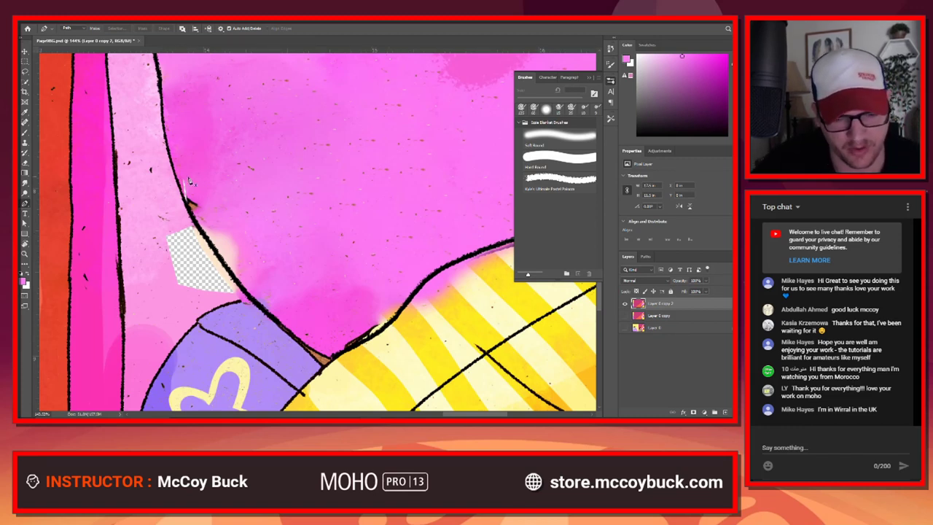
key("b")
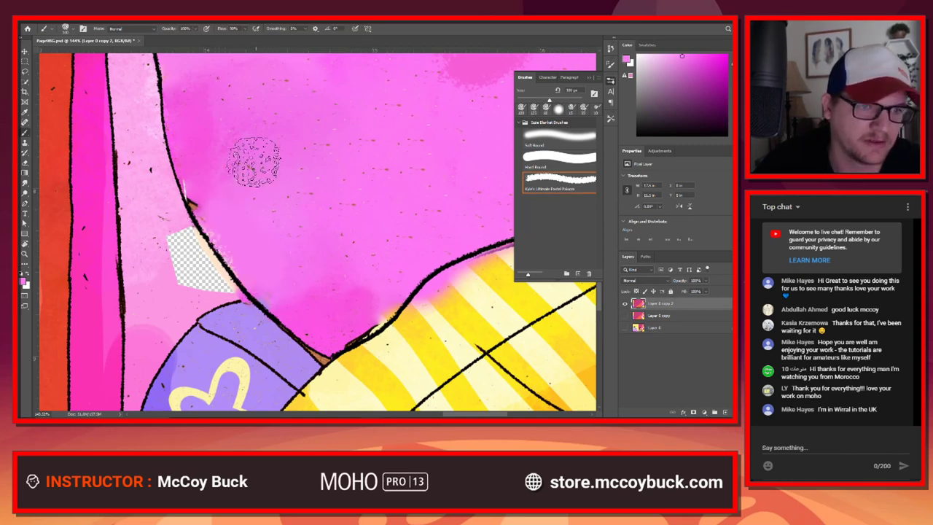
Step: Paint pillow pink over the cream fringe at the pillow's pointed corner and along its top outline, using a progressively smaller brush
left_click_drag(250, 163, 314, 336)
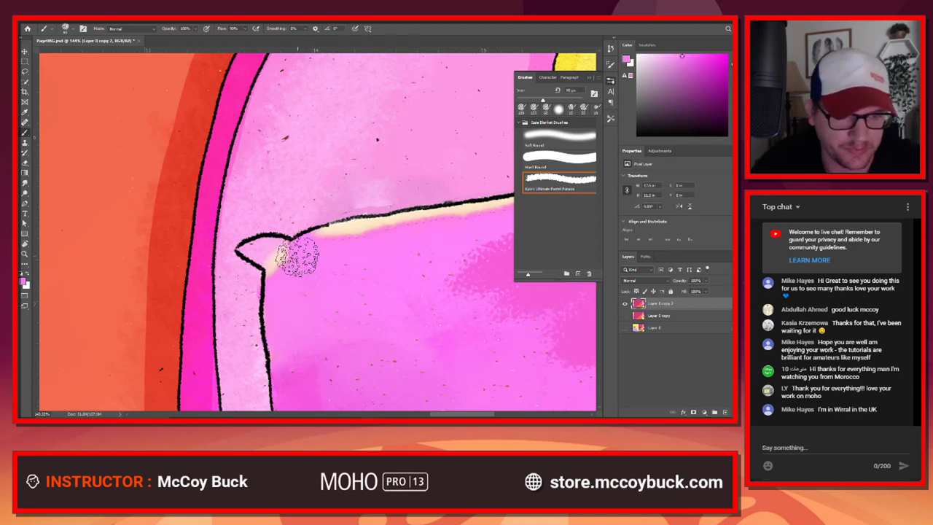
key("bracketleft")
mouse_move(278, 281)
left_mouse_down()
mouse_move(269, 259)
mouse_move(274, 279)
mouse_move(266, 253)
mouse_move(283, 250)
mouse_move(256, 254)
left_mouse_up()
key("bracketleft")
key("bracketleft")
key("bracketleft")
key("bracketleft")
key("bracketleft")
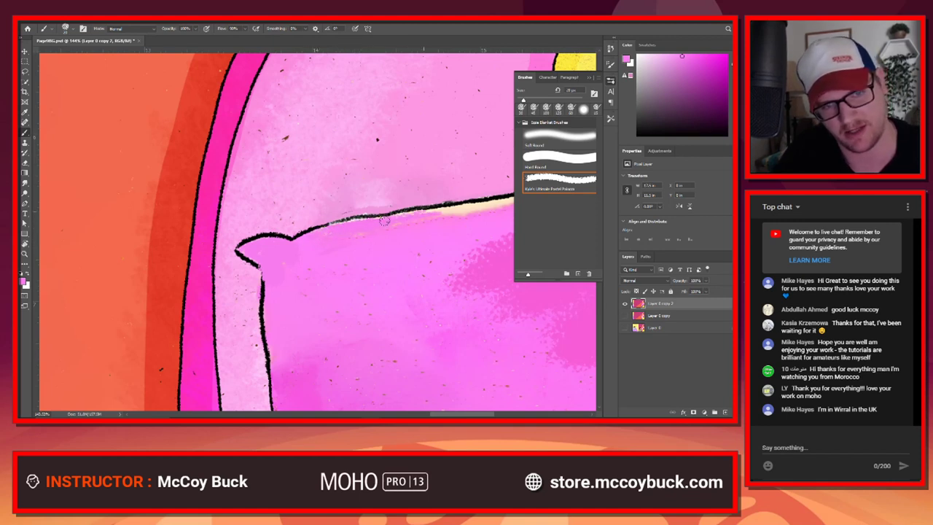
mouse_move(452, 216)
left_mouse_down()
mouse_move(369, 235)
mouse_move(483, 210)
mouse_move(425, 218)
mouse_move(475, 213)
mouse_move(434, 217)
left_mouse_up()
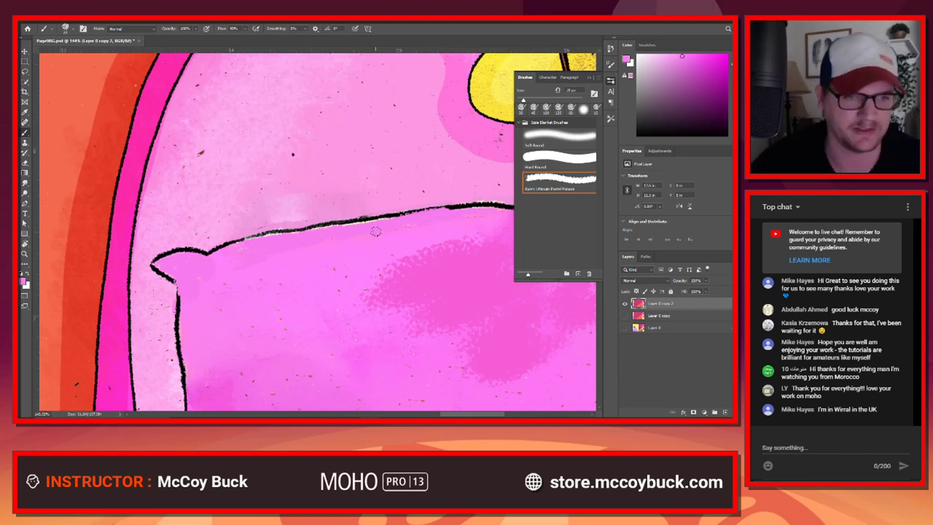
Step: Sample the light headboard pink and paint over the transparent gap between the pillow's left outline and the purple cushion
scroll(204, 327, "down", 3)
left_click_drag(303, 310, 334, 186)
scroll(284, 288, "up", 5)
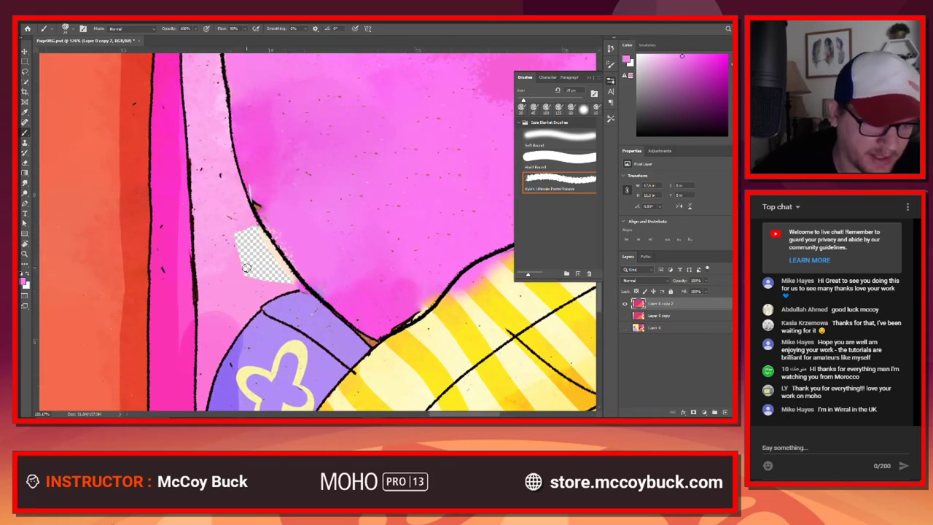
left_click(238, 295, "alt")
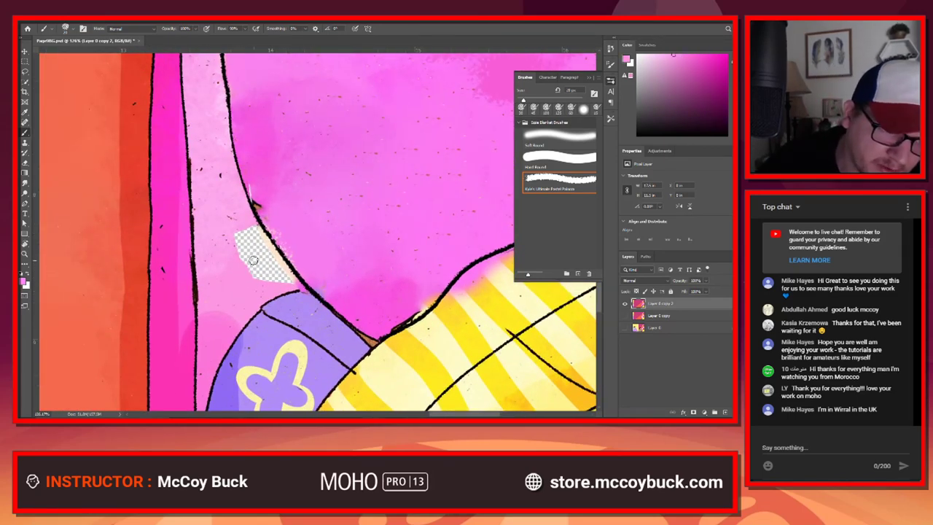
mouse_move(235, 263)
left_mouse_down()
mouse_move(235, 233)
mouse_move(244, 240)
mouse_move(256, 226)
mouse_move(288, 273)
mouse_move(253, 272)
left_mouse_up()
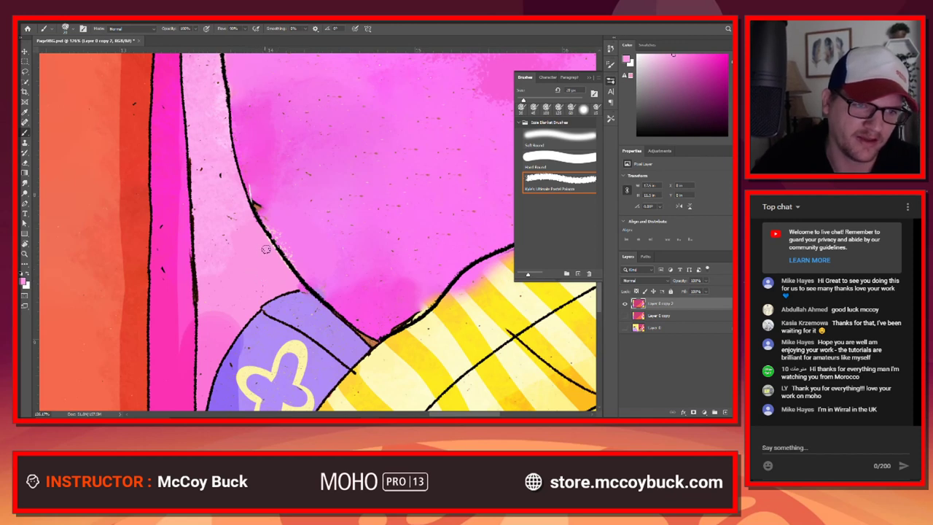
Step: Clone headboard texture over the freshly painted patch above the purple cushion with a smaller brush, undoing the first stroke
key("s")
left_click(236, 310, "alt")
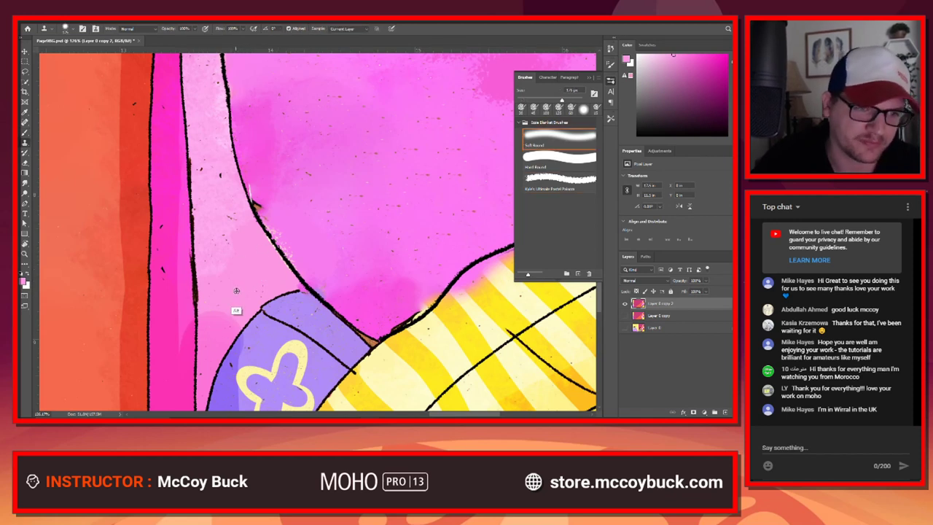
mouse_move(234, 306)
left_mouse_down()
mouse_move(265, 317)
mouse_move(233, 294)
left_mouse_up()
key("ctrl+z")
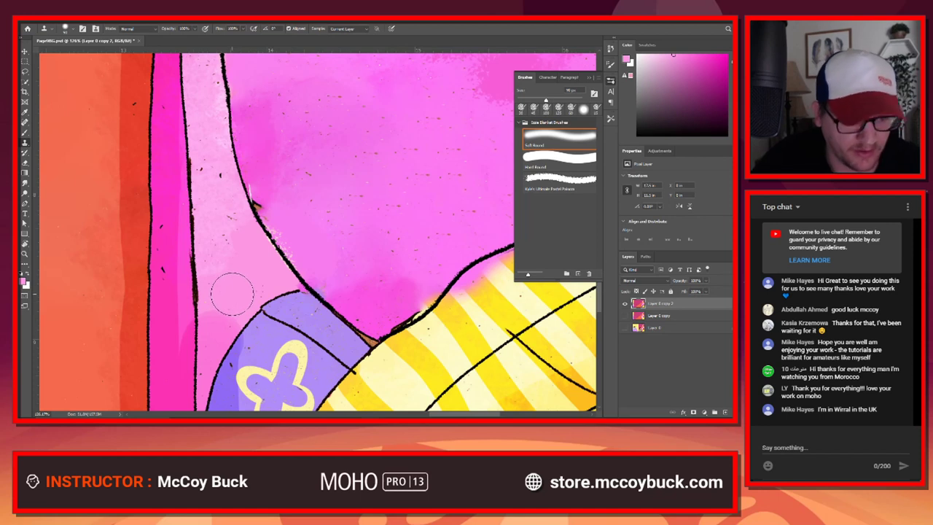
key("bracketleft")
key("bracketleft")
left_click(231, 295, "alt")
left_click_drag(257, 276, 256, 265)
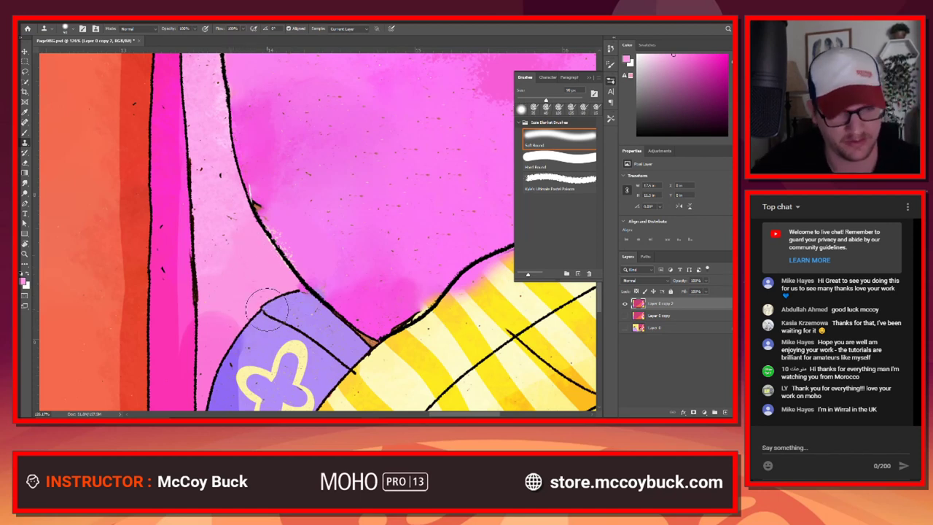
Step: Review the rebuilt bed area and save Page9BG.psd
scroll(266, 308, "down", 5)
scroll(342, 338, "down", 2)
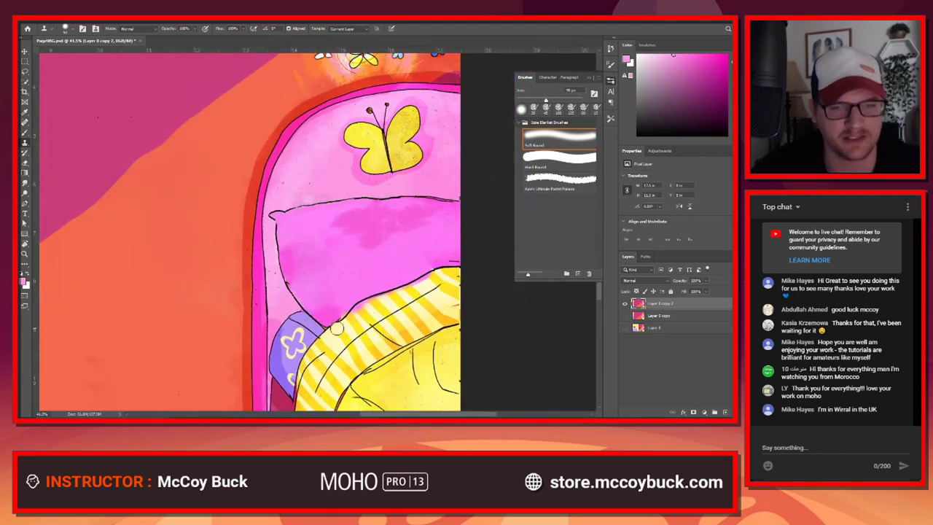
scroll(325, 288, "down", 1)
scroll(386, 318, "up", 3)
scroll(283, 283, "down", 5)
scroll(279, 278, "up", 2)
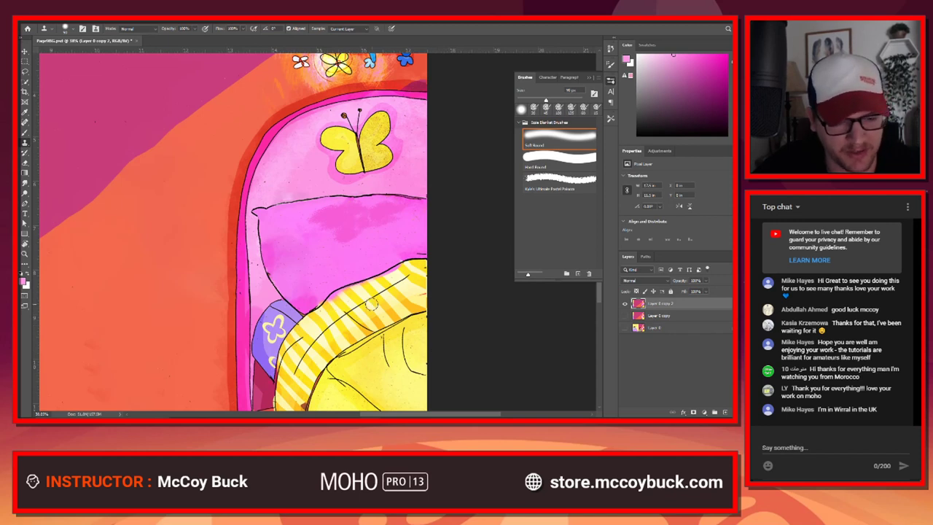
key("ctrl+s")
Step: Switch to Moho, check the Page 9 scene and rewind its timeline to frame 0
left_click(423, 422)
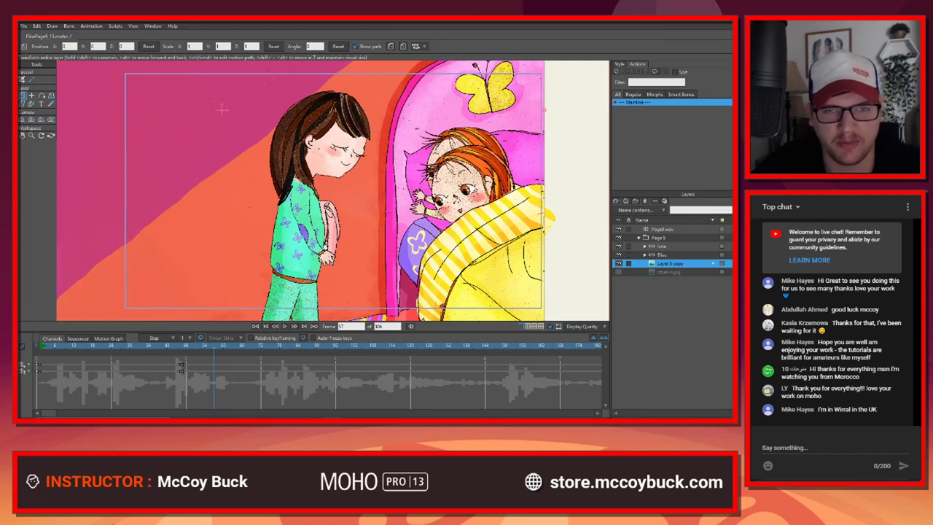
scroll(455, 193, "down", 4)
scroll(456, 193, "up", 4)
scroll(456, 193, "down", 2)
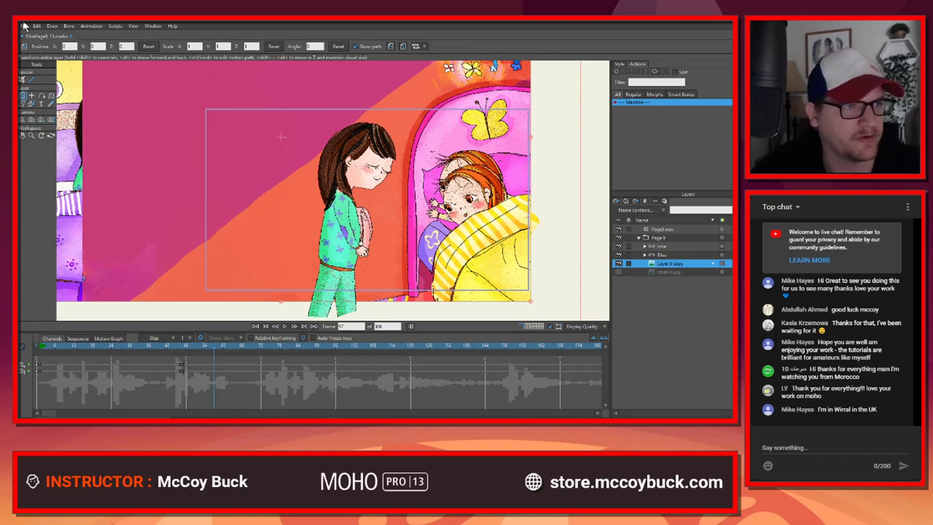
left_click(256, 326)
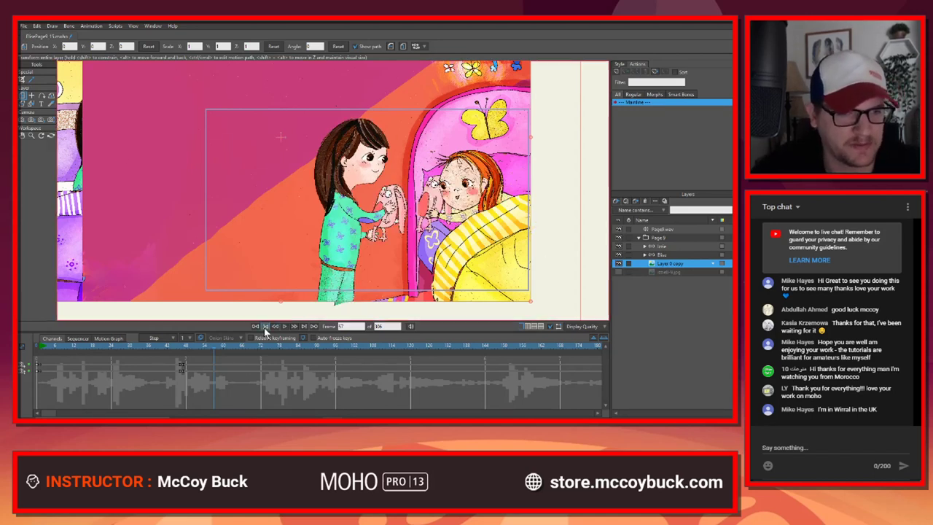
Step: Start importing Page9BG.psd from the project's PSD folder into the Page 9 scene, opting to select its layers
left_click(25, 25)
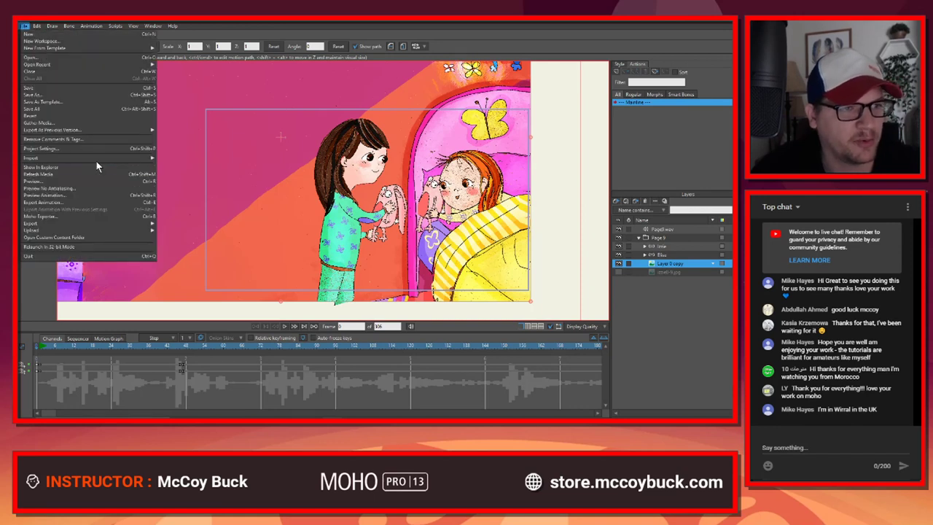
mouse_move(130, 159)
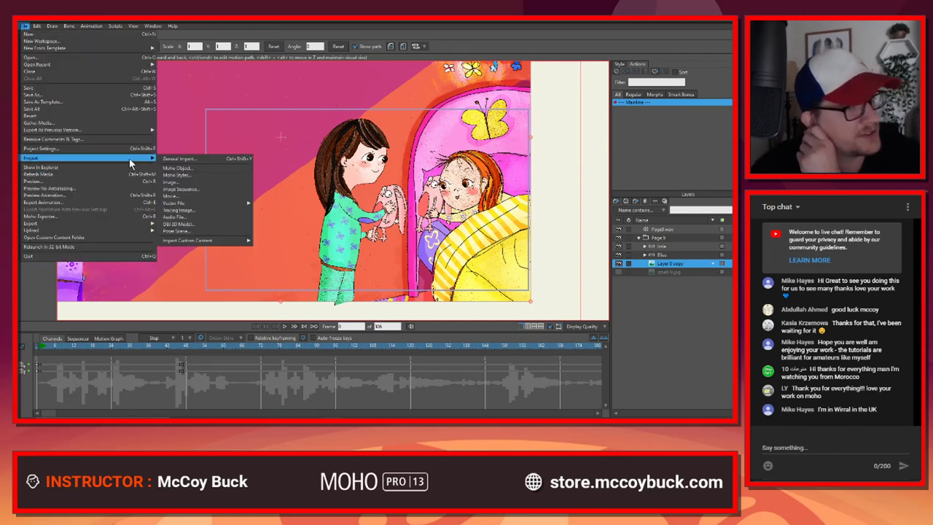
left_click(199, 158)
key("alt+Tab")
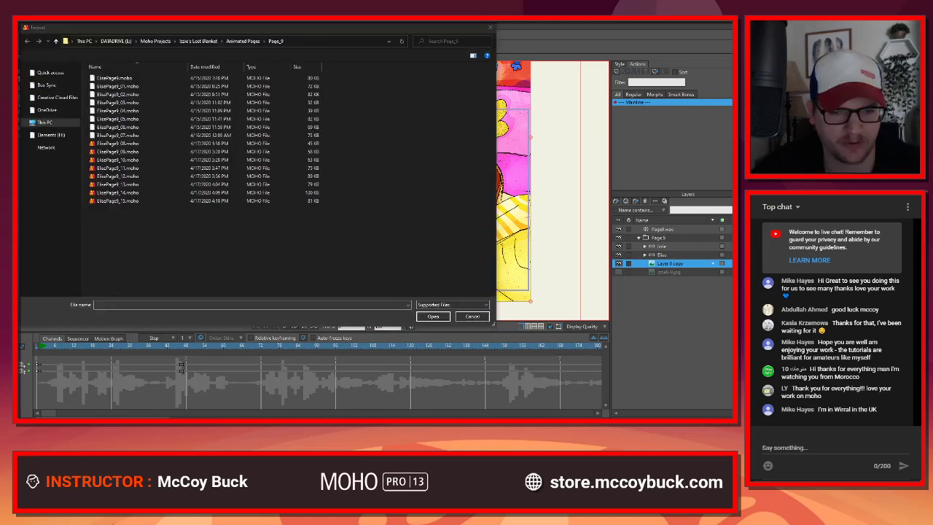
key("alt+Tab")
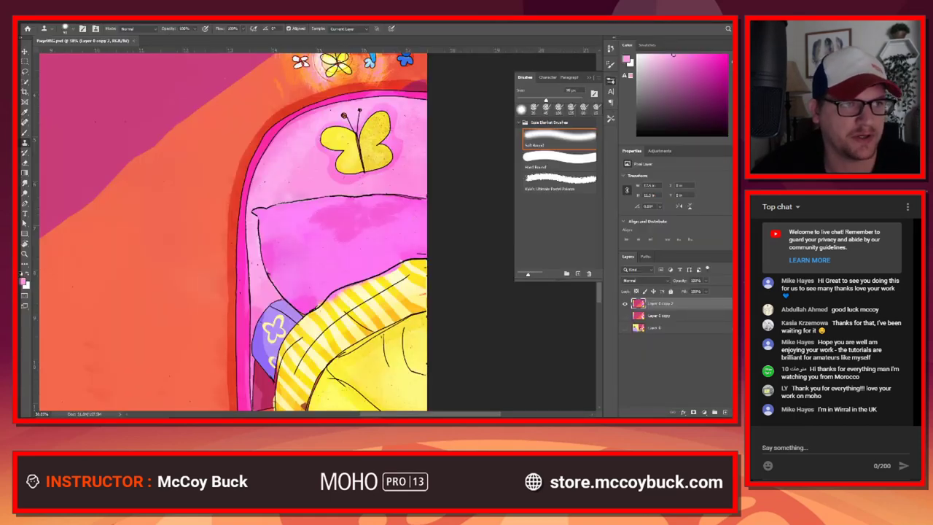
key("alt+Tab")
left_click(191, 42)
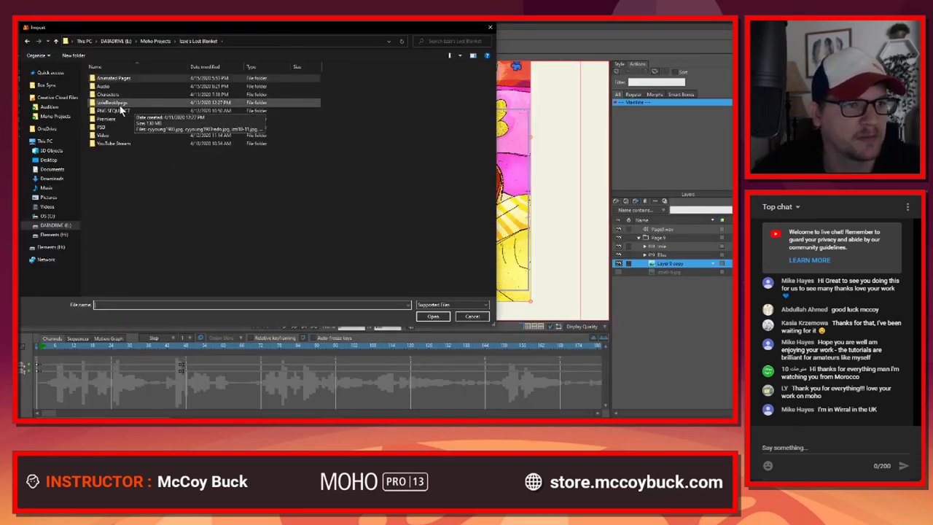
double_click(115, 127)
double_click(122, 77)
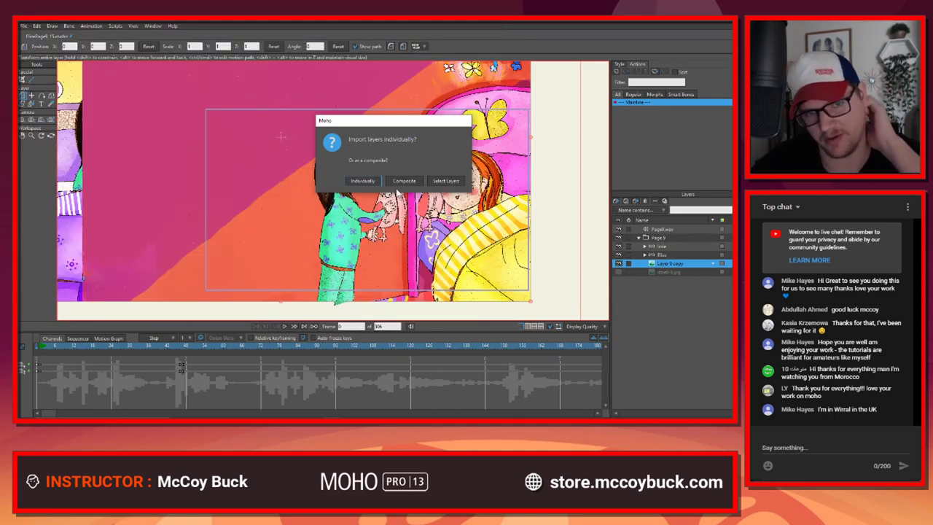
left_click(442, 182)
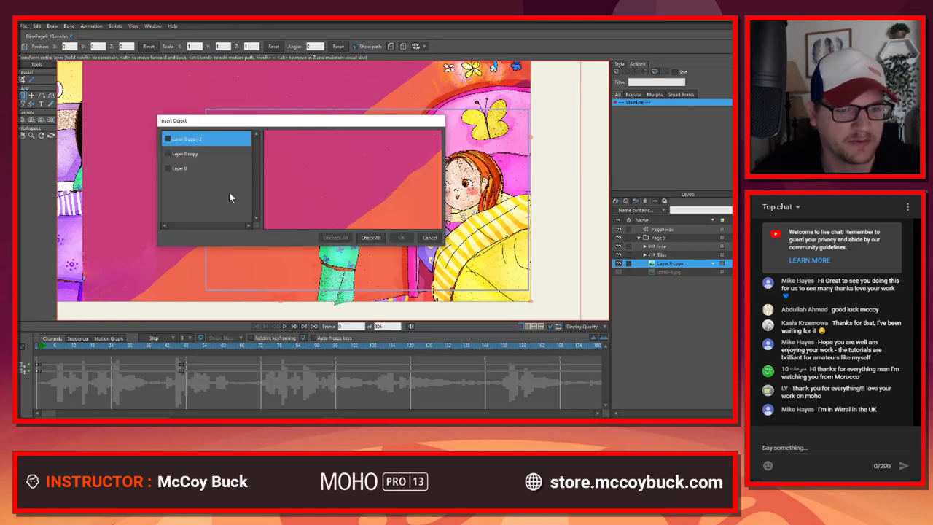
Step: Switch to Photoshop and rename the top layer, Layer 0 copy 2, as BG
key("alt+Tab")
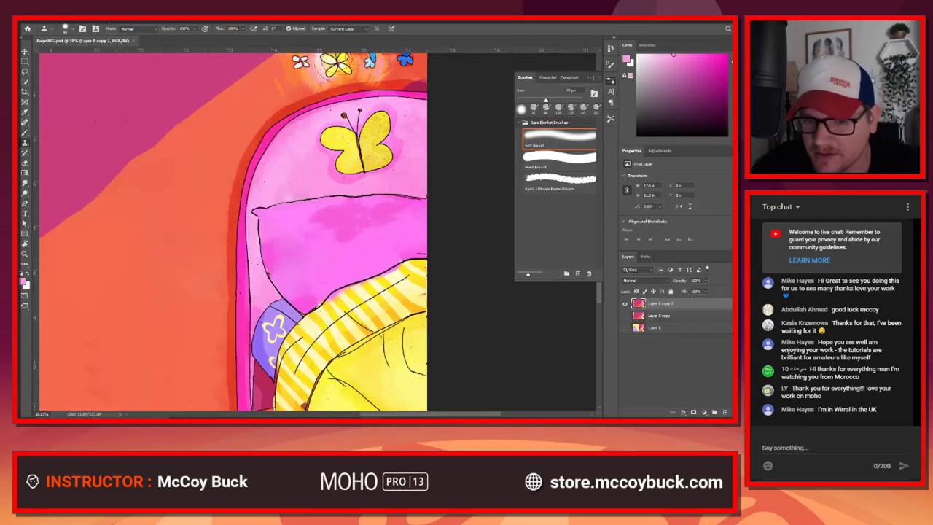
key("alt+Tab")
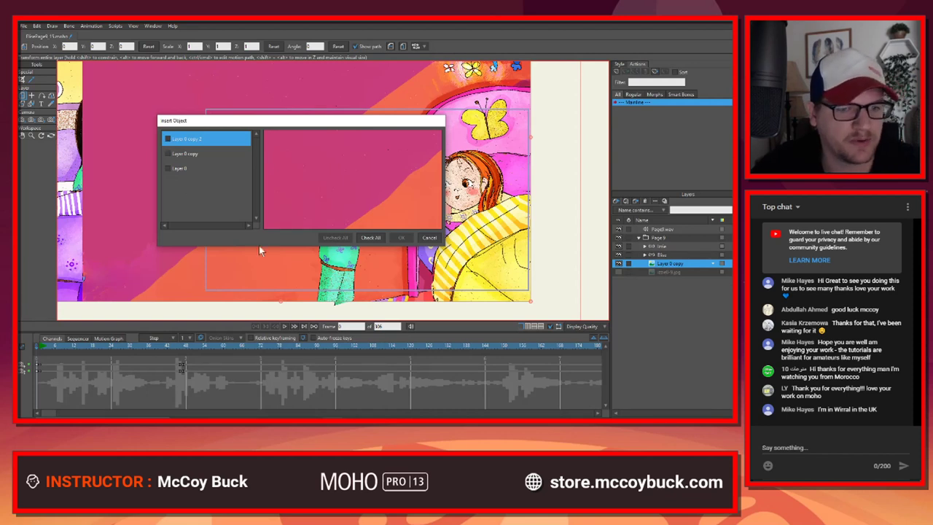
key("alt+Tab")
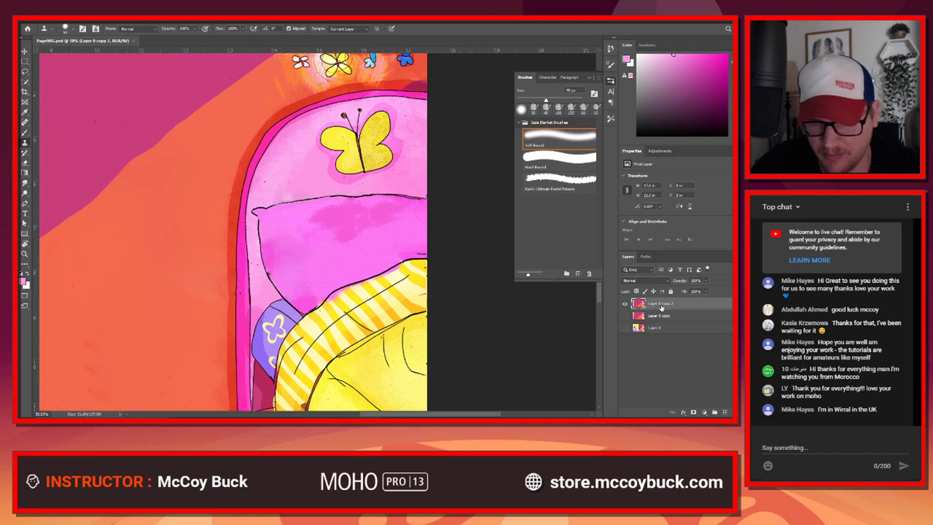
type("BG")
left_click(661, 350)
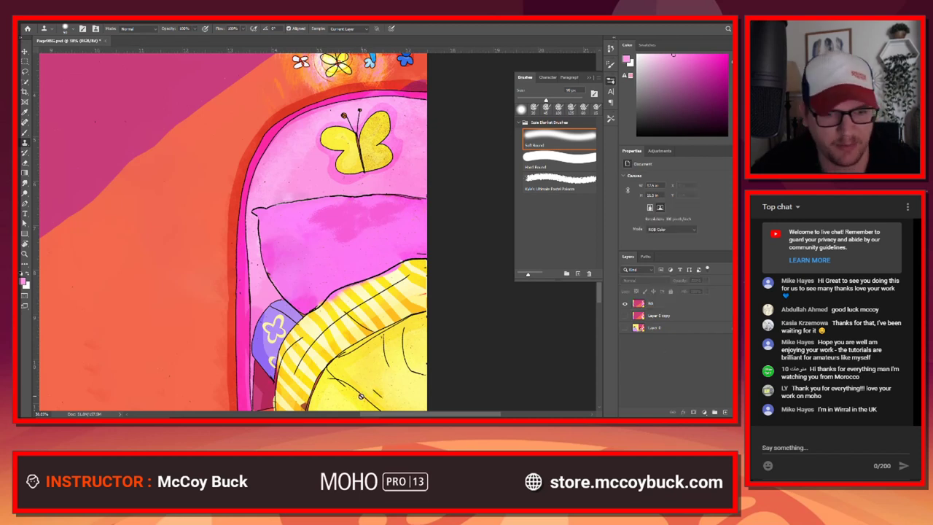
Step: Switch back to Moho and insert only the PSD's Layer 0 copy 2 into the Page 9 scene
key("alt+Tab")
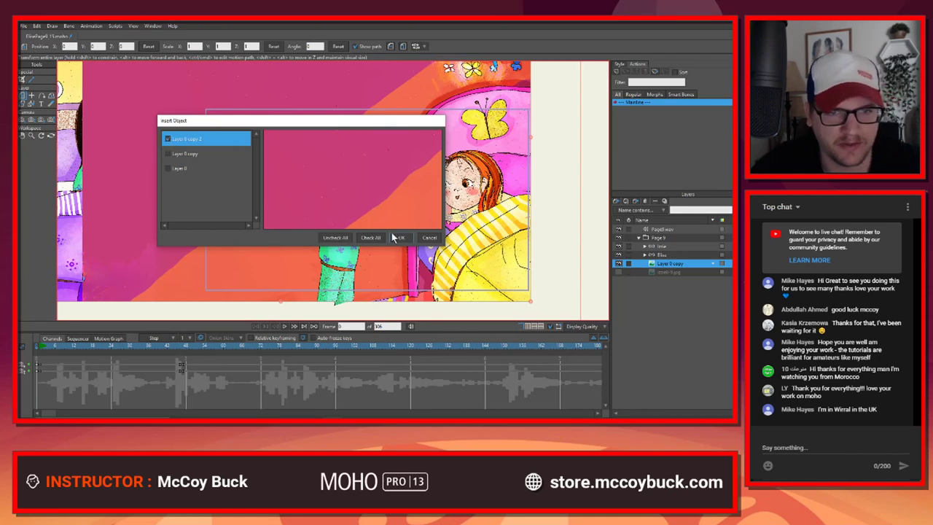
left_click(399, 238)
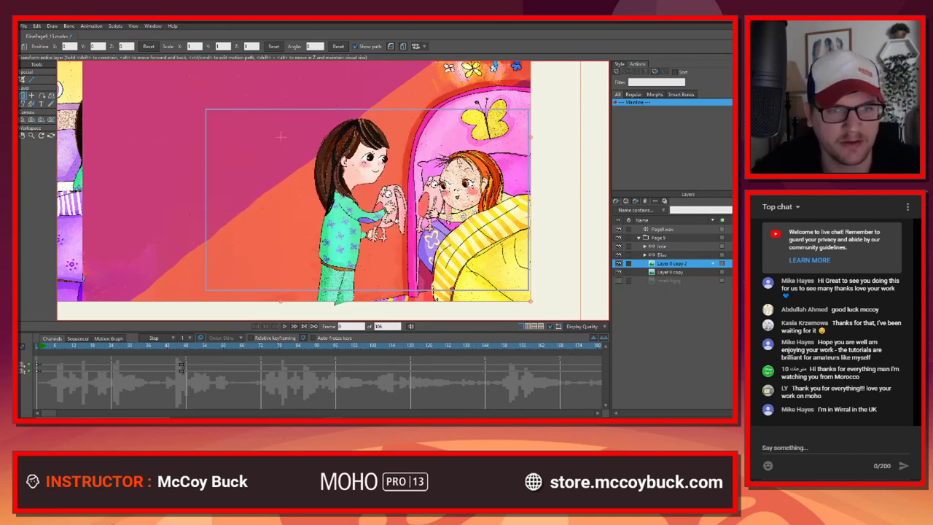
scroll(370, 208, "down", 3)
scroll(370, 208, "up", 3)
scroll(370, 208, "down", 1)
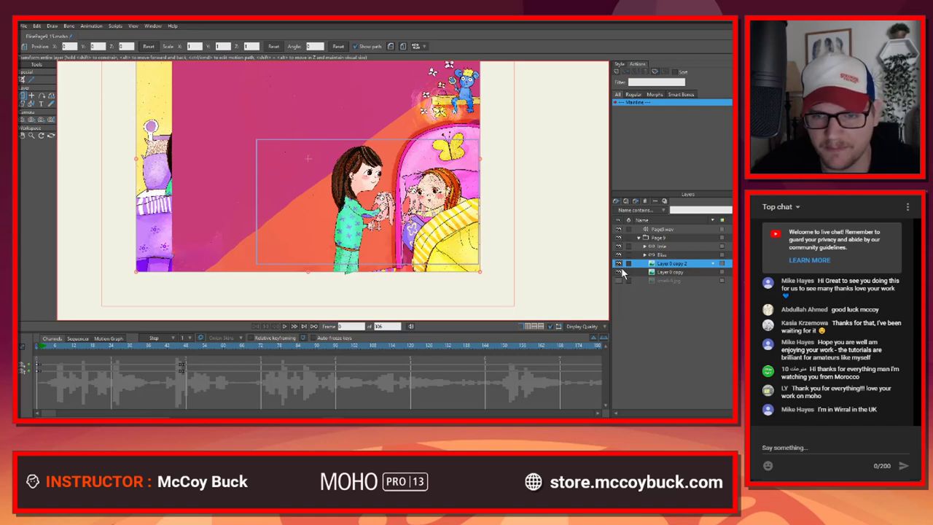
Step: Toggle the visibility of Layer 0 copy 2 repeatedly to compare the rebuilt background with the older one around the bed
scroll(529, 233, "up", 3)
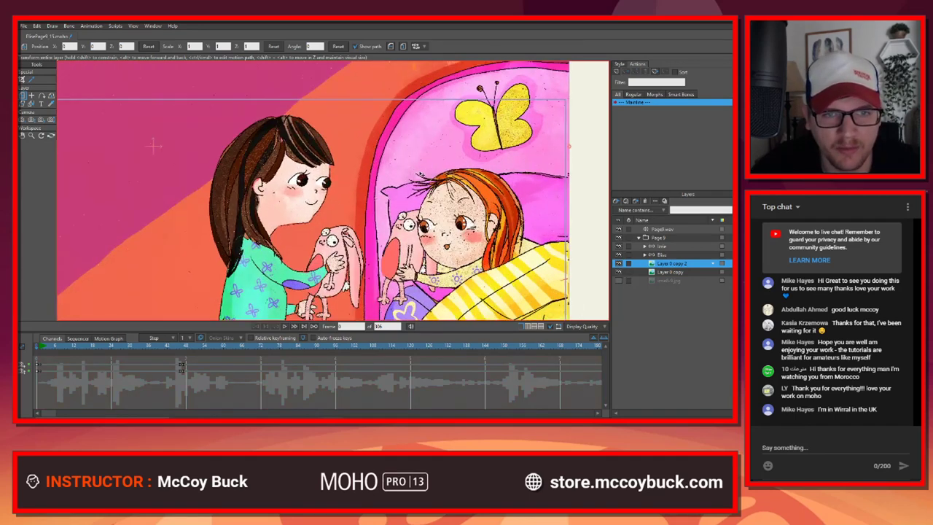
scroll(420, 175, "up", 3)
scroll(466, 232, "down", 4)
left_click(618, 263)
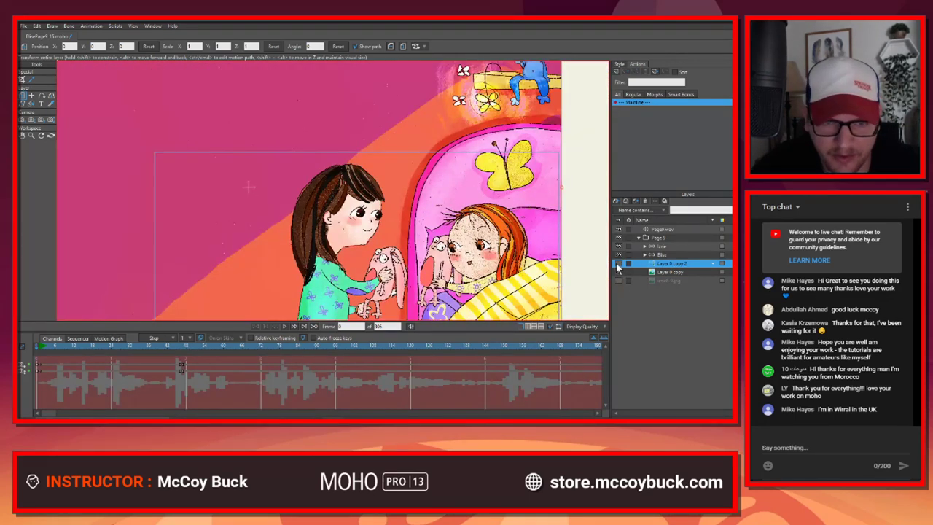
left_click(618, 263)
left_click(618, 263)
left_click(617, 264)
left_click(618, 263)
left_click(618, 264)
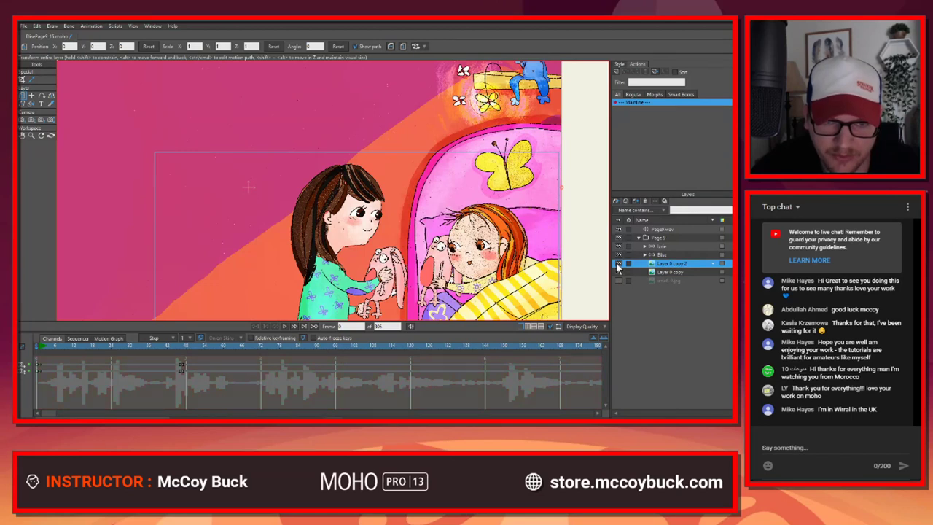
left_click(617, 263)
left_click(618, 264)
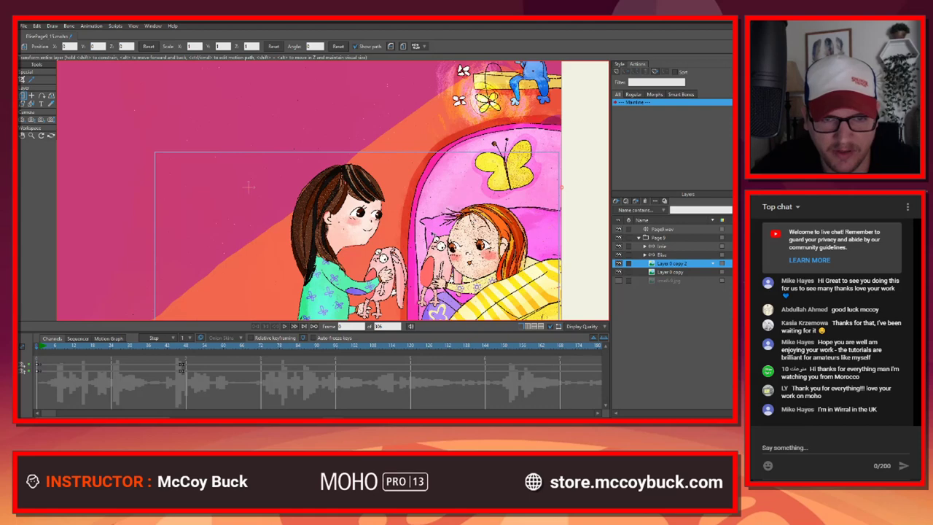
scroll(441, 231, "up", 4)
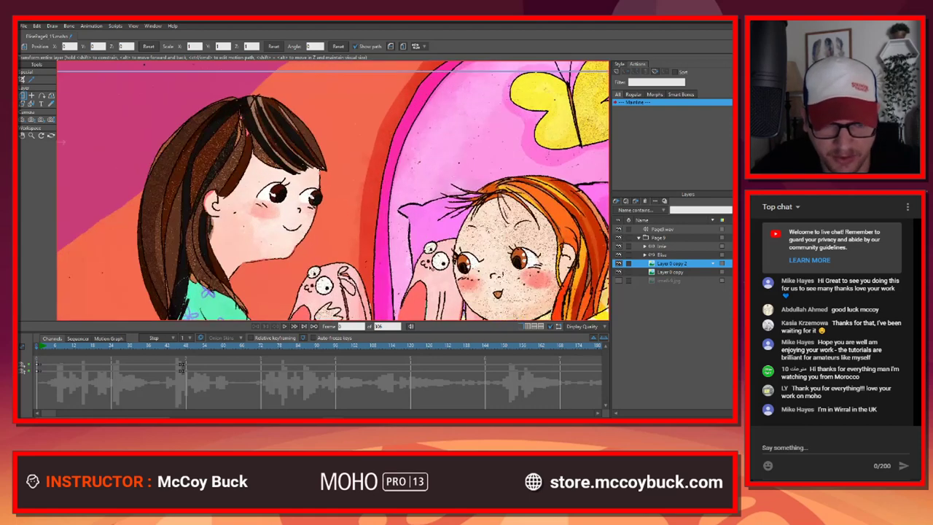
Step: Switch to Photoshop, show Layer 0 and lower the BG layer's opacity so the original pillow artwork can be traced
key("alt+Tab")
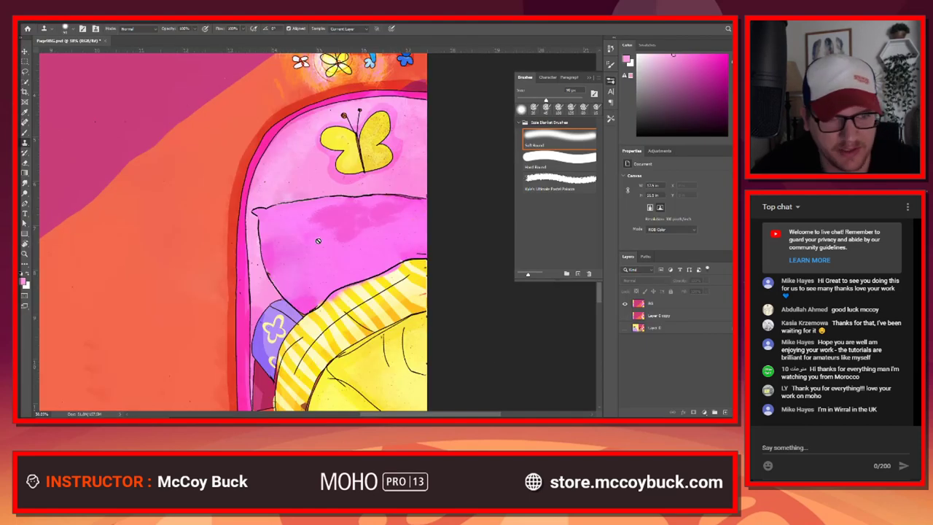
scroll(318, 241, "up", 2)
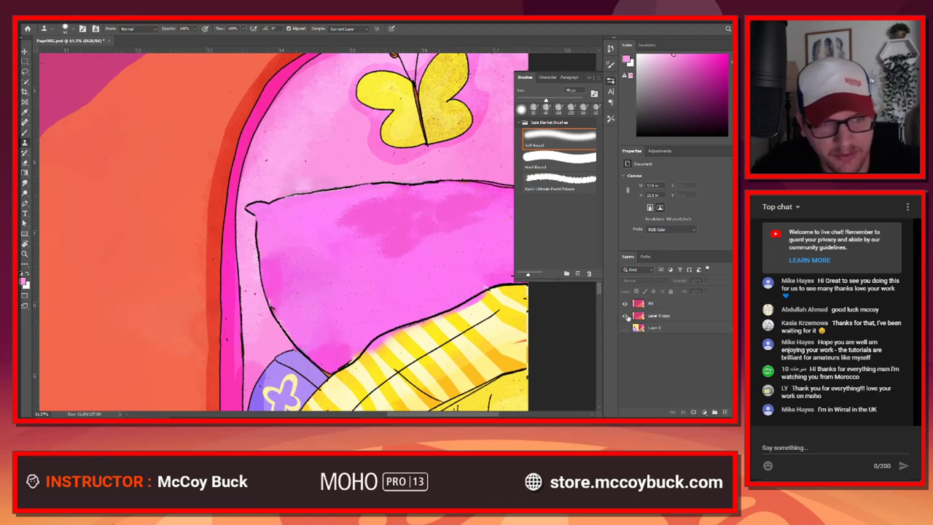
left_click(628, 317)
left_click(625, 305)
left_click(626, 304)
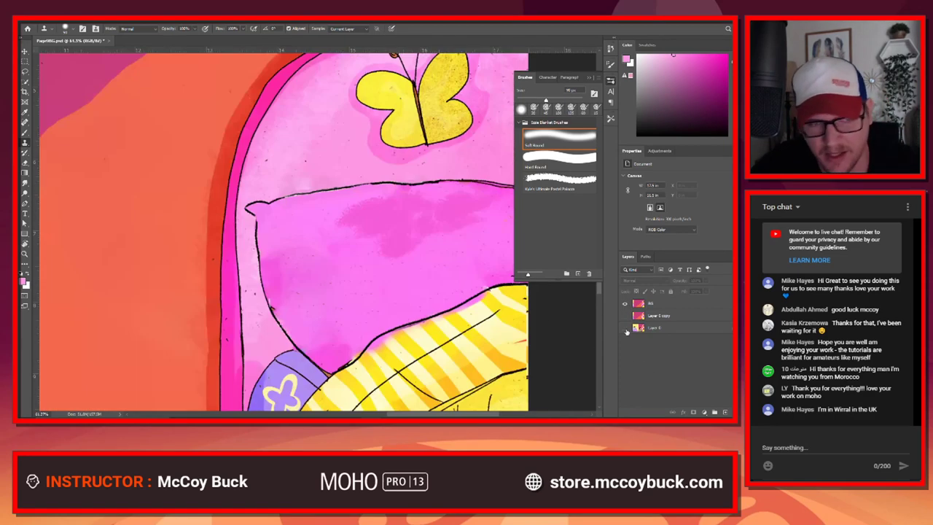
left_click(626, 329)
left_click(678, 308)
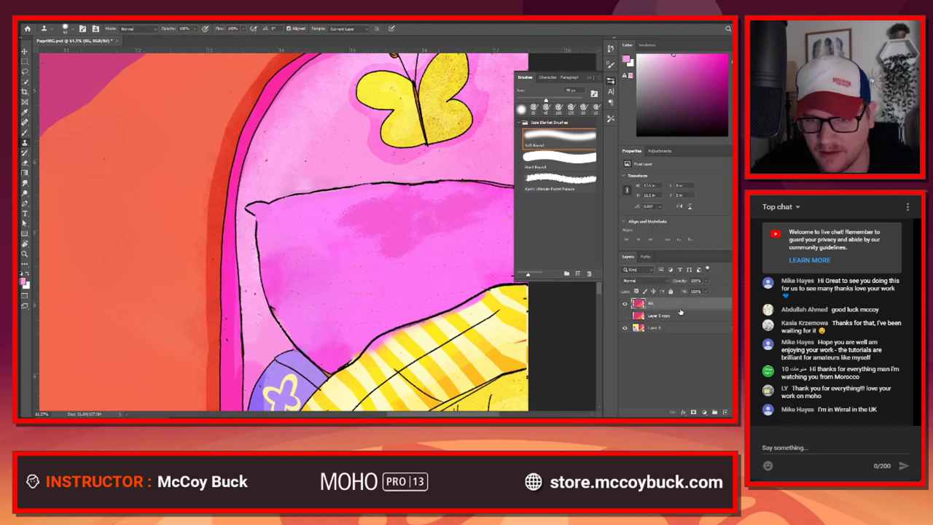
left_click_drag(656, 285, 658, 282)
scroll(299, 195, "up", 8)
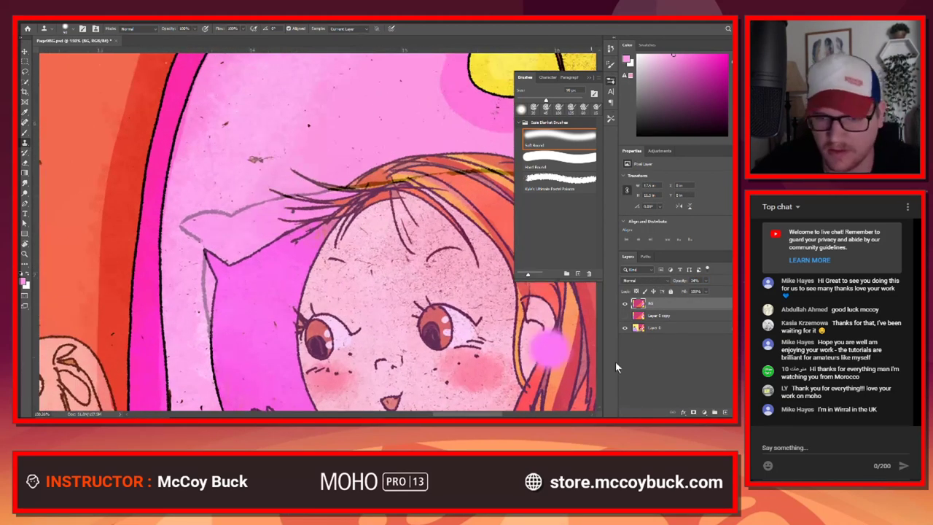
Step: Trace the original pillow's corner and upper edge on the BG layer with the Brush in default black
left_click_drag(294, 241, 364, 168)
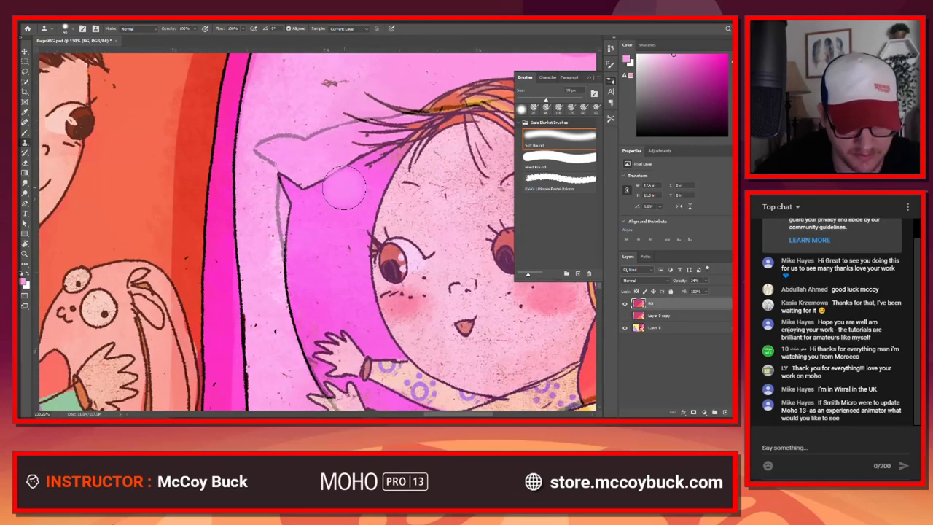
key("b")
key("d")
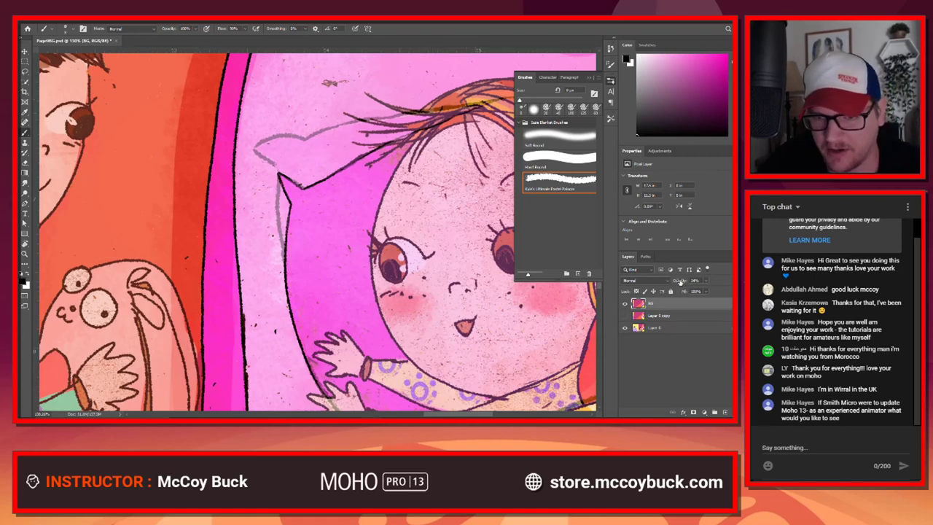
Step: Restore the BG layer to 100% opacity, keeping its Normal blend mode
left_click_drag(732, 289, 728, 289)
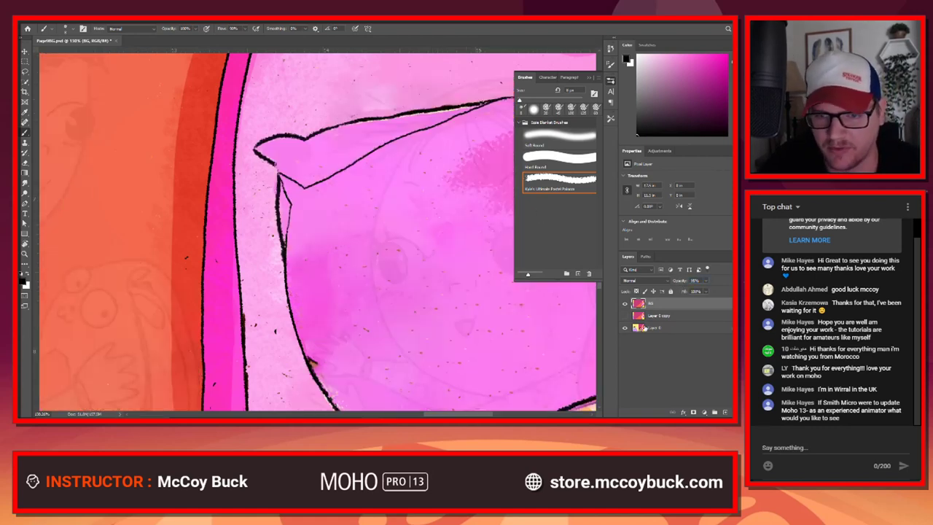
type("5")
key("Return")
left_click(667, 281)
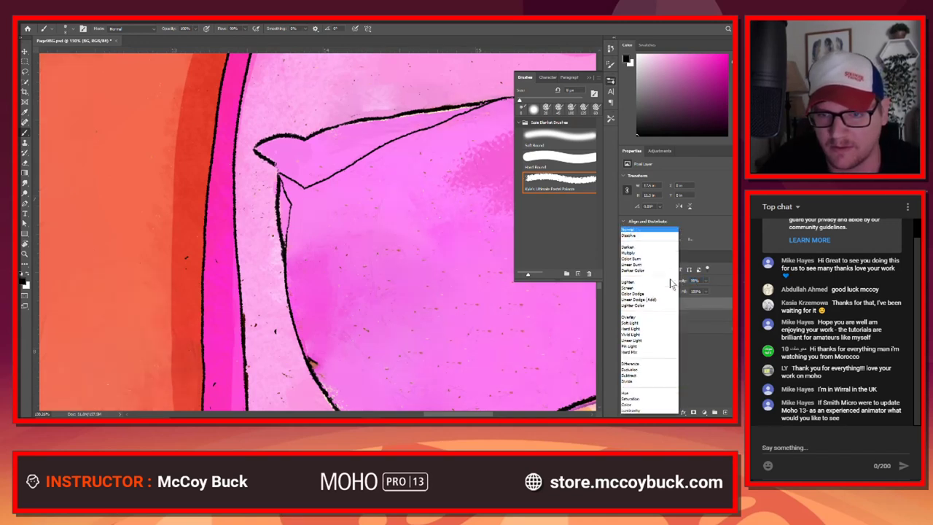
left_click(694, 319)
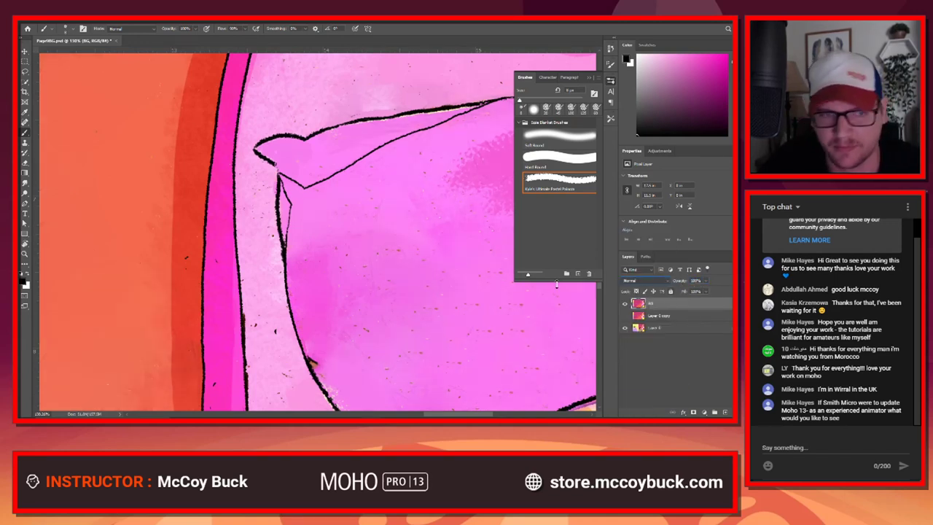
Step: Draw a closed Pen path around the surplus strip between the pillow's outer corner lines and the traced inner outline
mouse_move(353, 204)
left_mouse_down()
mouse_move(333, 183)
mouse_move(339, 194)
left_mouse_up()
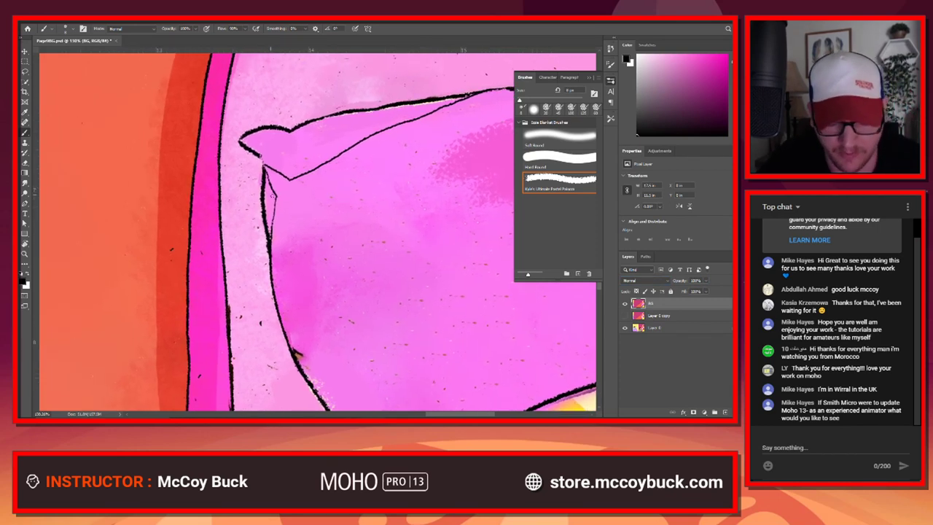
key("l")
key("p")
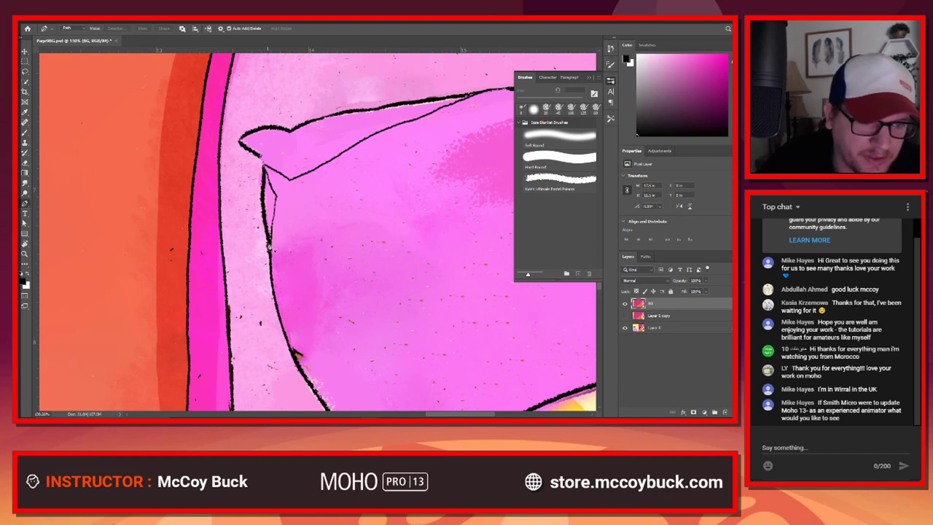
left_click(270, 267)
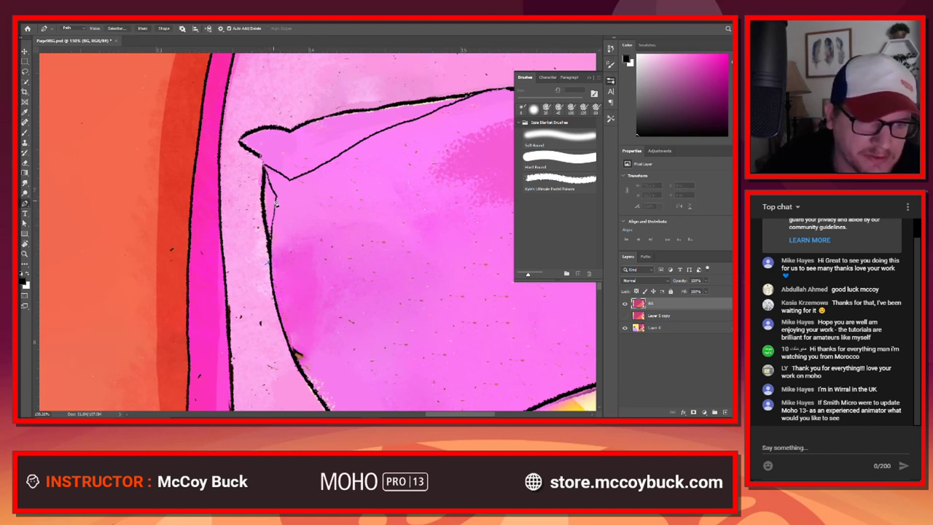
left_click(277, 200)
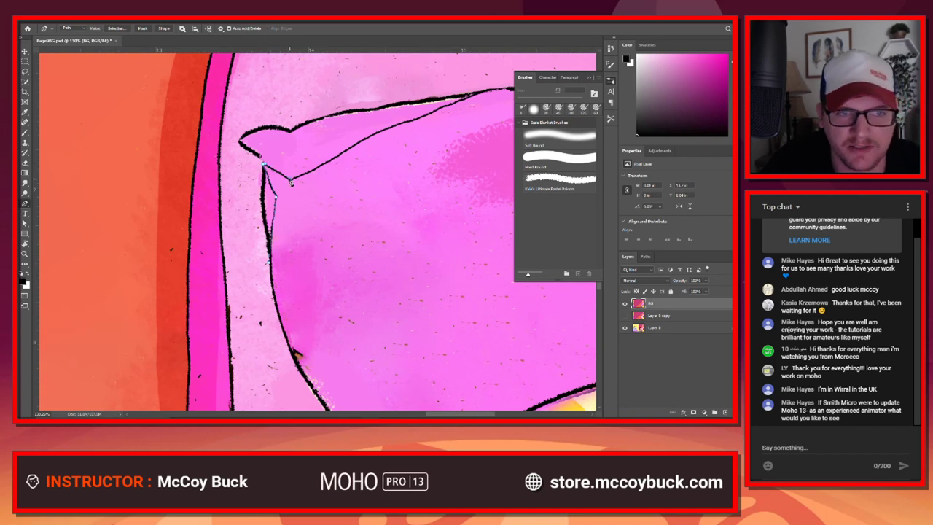
left_click(340, 155)
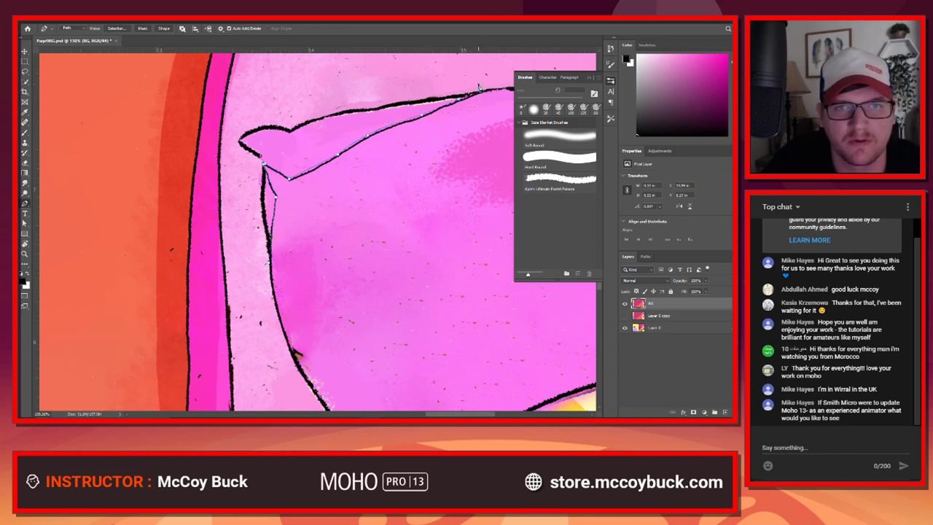
left_click(359, 96)
left_click(235, 128)
left_click(239, 180)
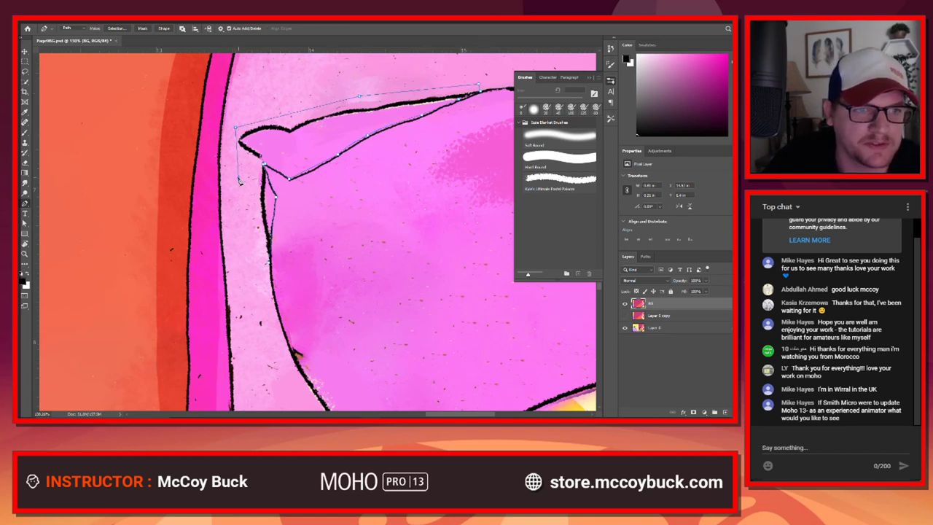
left_click(269, 266)
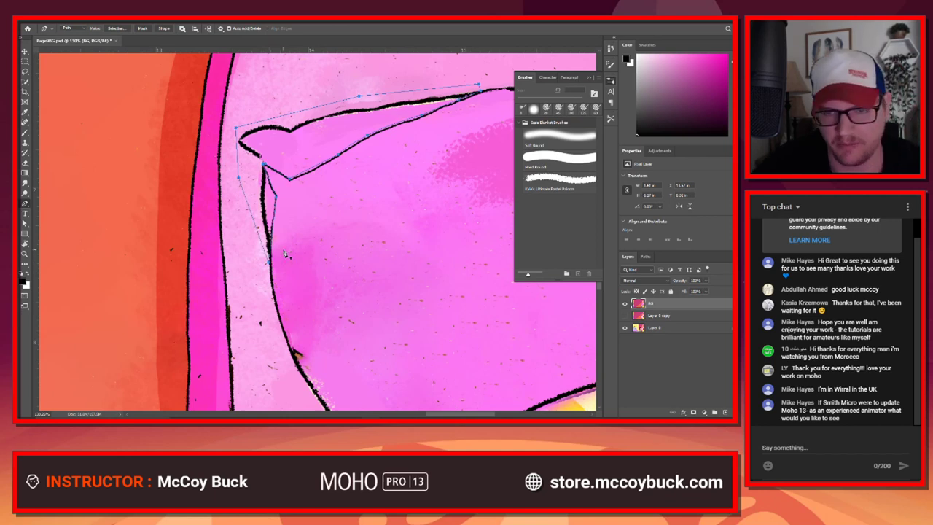
Step: Load the work path around the pillow's corner as a selection and return to the layer list
left_click(646, 257)
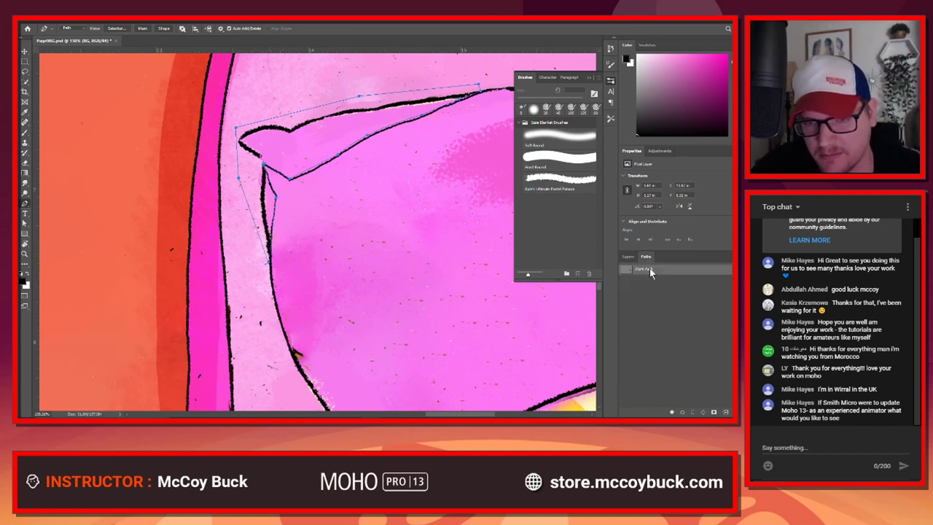
left_click(632, 271, "ctrl")
left_click(628, 257)
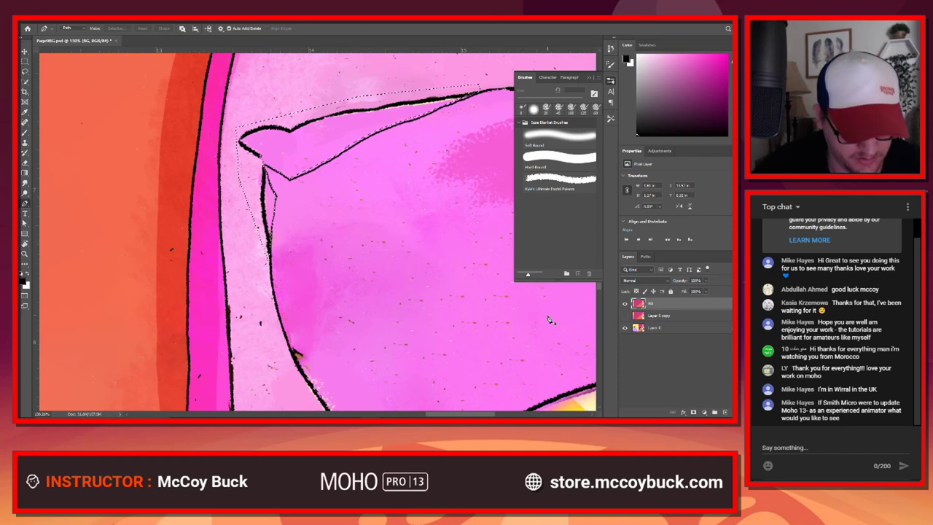
Step: Try to fill the selected corner strip on the BG layer with Content-Aware contents, Normal mode and 100% opacity
key("shift+BackSpace")
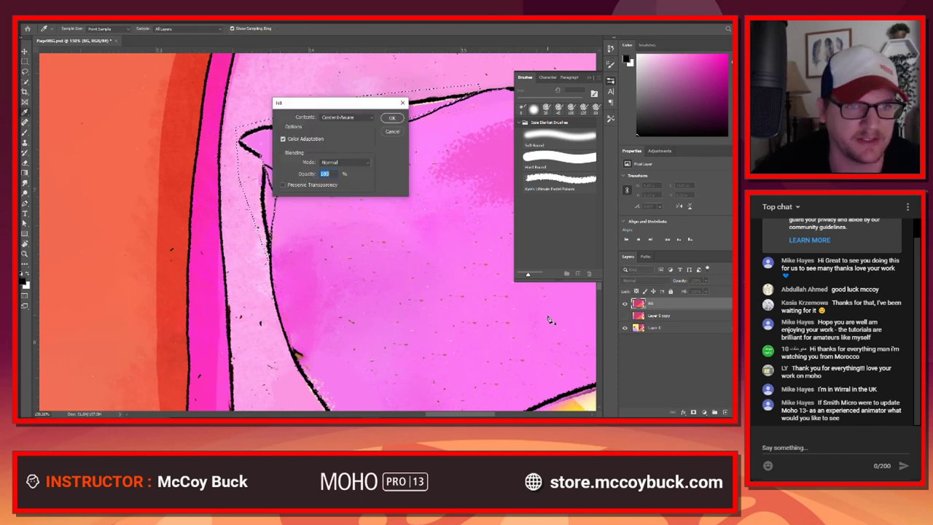
left_click(392, 120)
key("p")
scroll(374, 238, "down", 3)
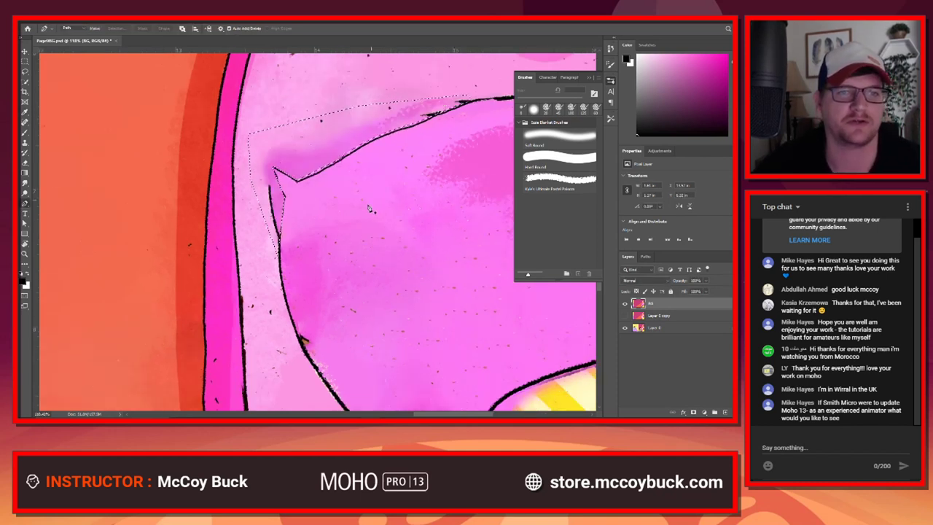
scroll(367, 209, "up", 1)
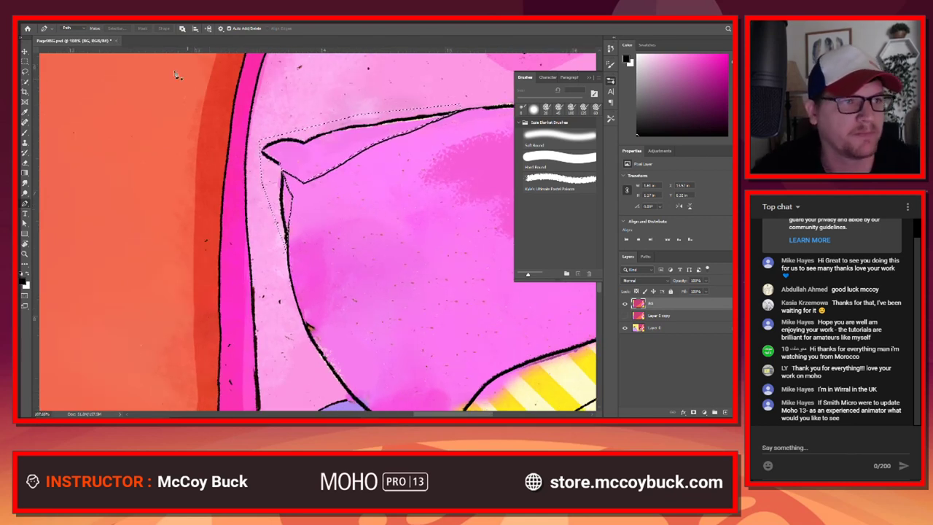
Step: Start Content-Aware Fill on the corner selection and exclude the pillow from the sampling area, keeping the pink background as source
left_click(48, 22)
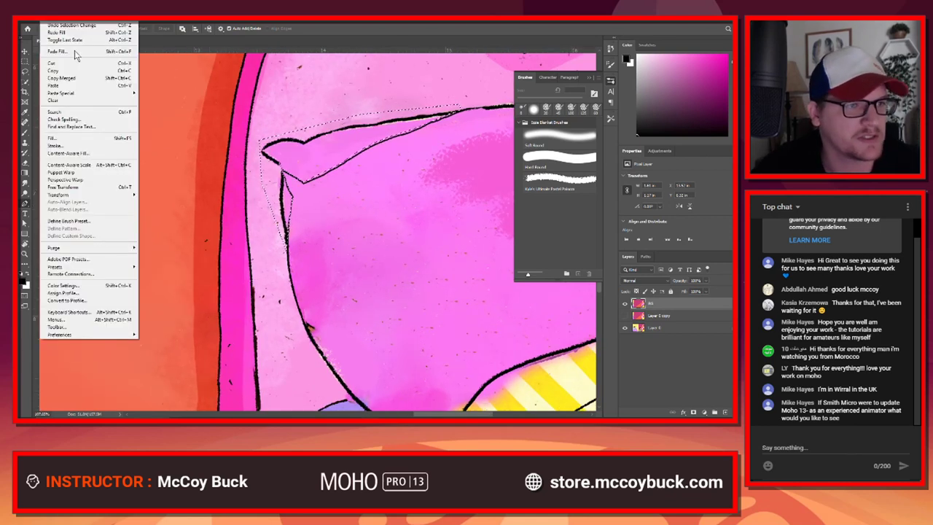
left_click(81, 154)
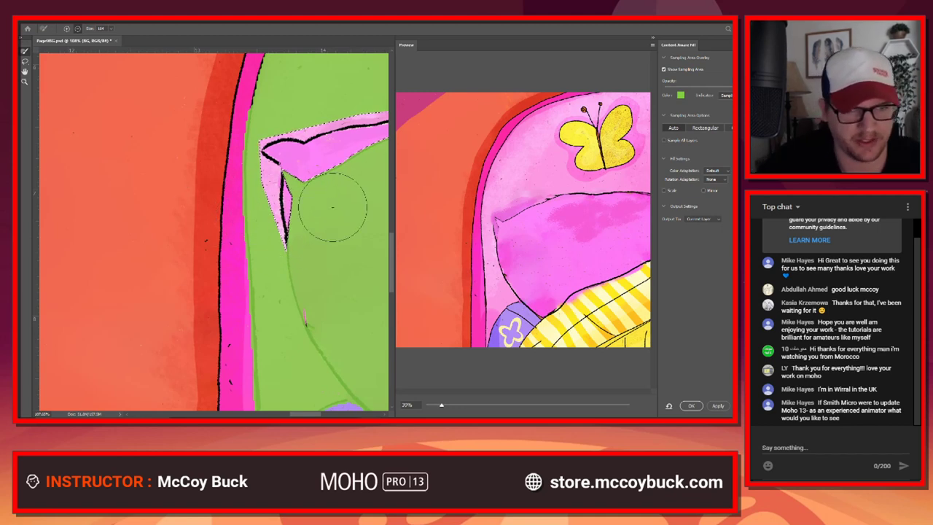
key("z")
mouse_move(335, 249)
left_mouse_down()
mouse_move(306, 259)
mouse_move(345, 252)
mouse_move(221, 240)
left_mouse_up()
left_click_drag(295, 217, 244, 235)
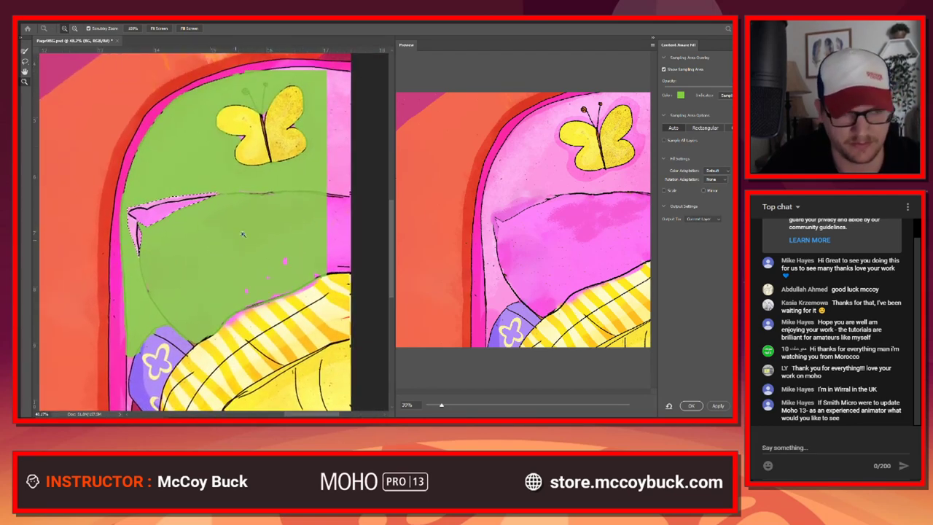
left_click(25, 52)
mouse_move(217, 293)
left_mouse_down()
mouse_move(187, 321)
mouse_move(206, 331)
mouse_move(162, 282)
mouse_move(176, 308)
mouse_move(150, 257)
mouse_move(162, 272)
mouse_move(161, 255)
mouse_move(177, 264)
mouse_move(231, 256)
mouse_move(310, 287)
mouse_move(222, 305)
mouse_move(304, 280)
mouse_move(312, 254)
mouse_move(339, 243)
mouse_move(208, 244)
mouse_move(228, 233)
mouse_move(190, 222)
mouse_move(244, 207)
mouse_move(317, 207)
mouse_move(342, 227)
mouse_move(342, 184)
left_mouse_up()
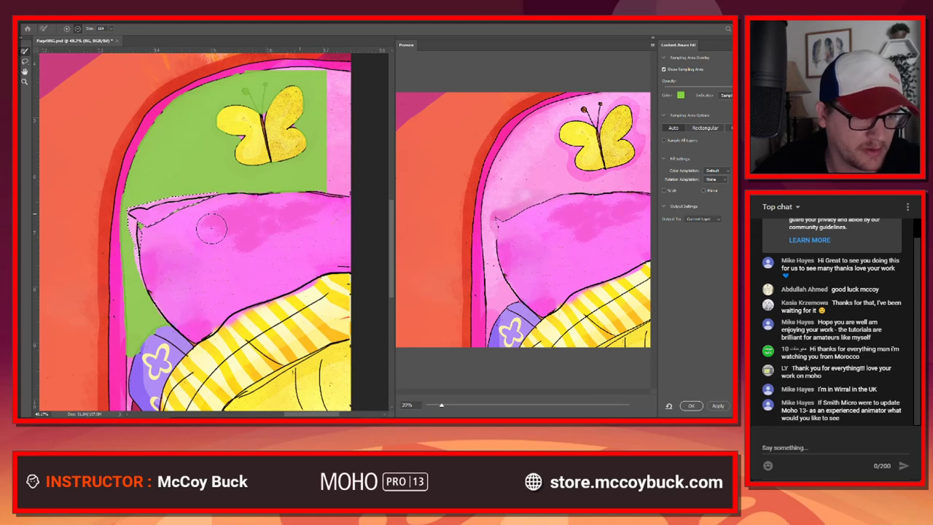
Step: Inspect the sampling area around the pillow's corner, then apply the Content-Aware Fill to the current layer
key("z")
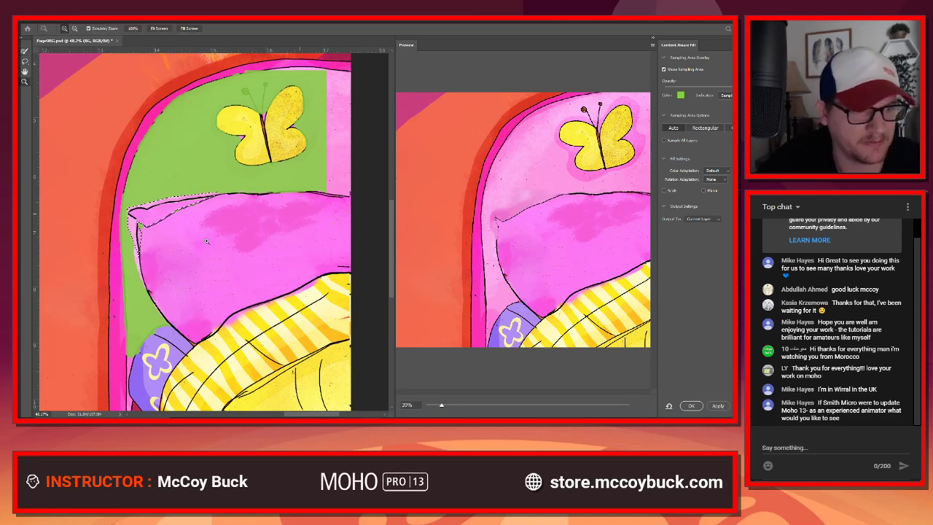
left_click_drag(205, 241, 265, 219)
left_click_drag(129, 265, 156, 291)
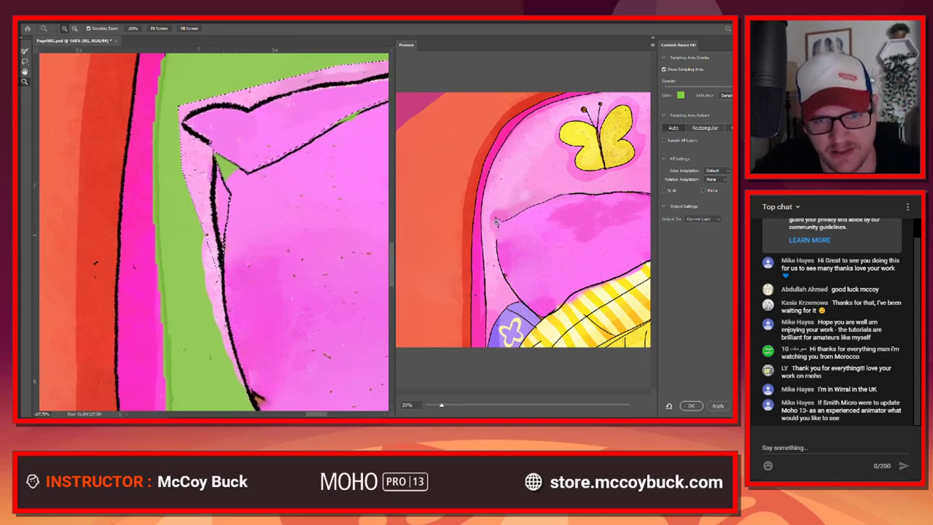
left_click(718, 406)
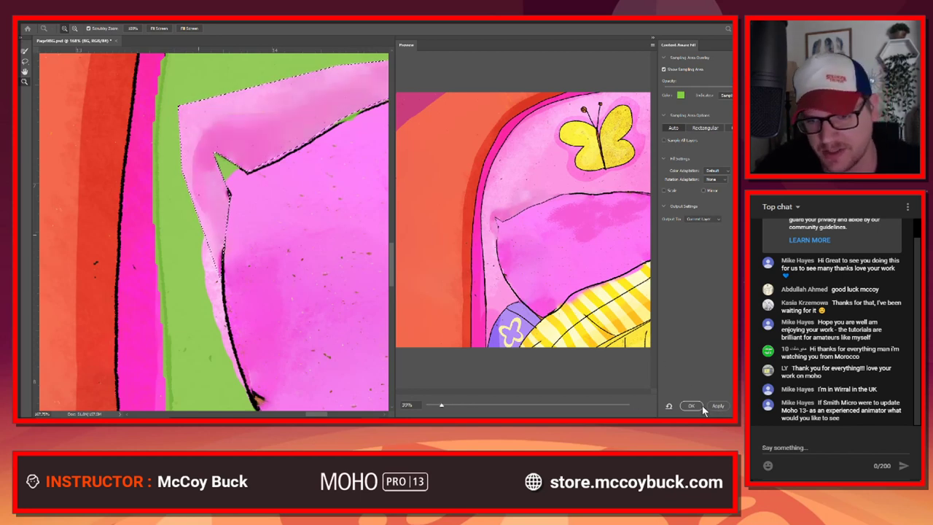
left_click(692, 406)
Step: Enlarge the soft round Clone Stamp and clone clean pink background over the smudge above the pillow's upper edge
left_click_drag(319, 188, 282, 278)
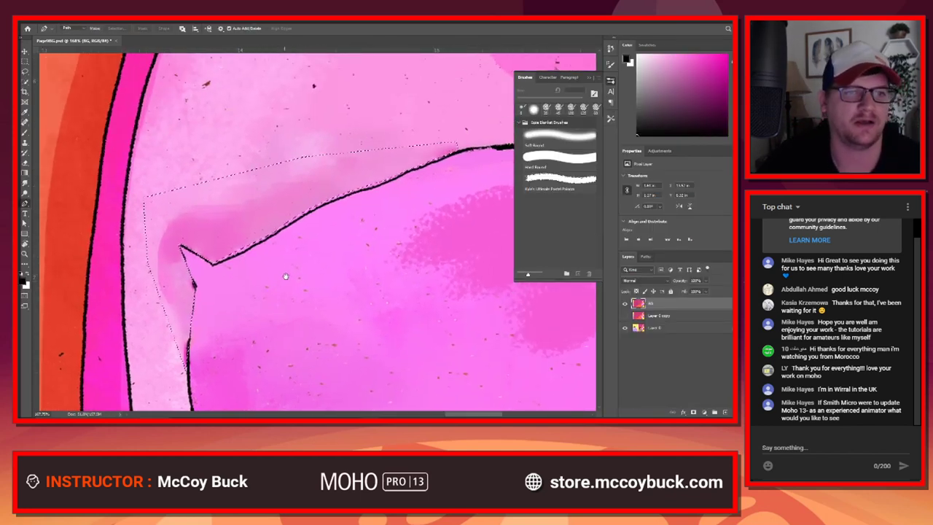
key("s")
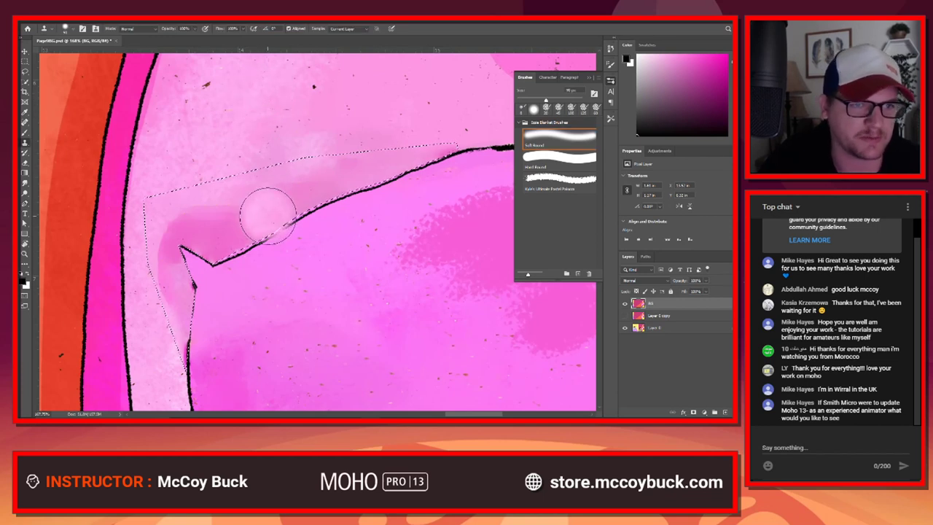
key("bracketright")
key("bracketright")
key("bracketright")
key("bracketright")
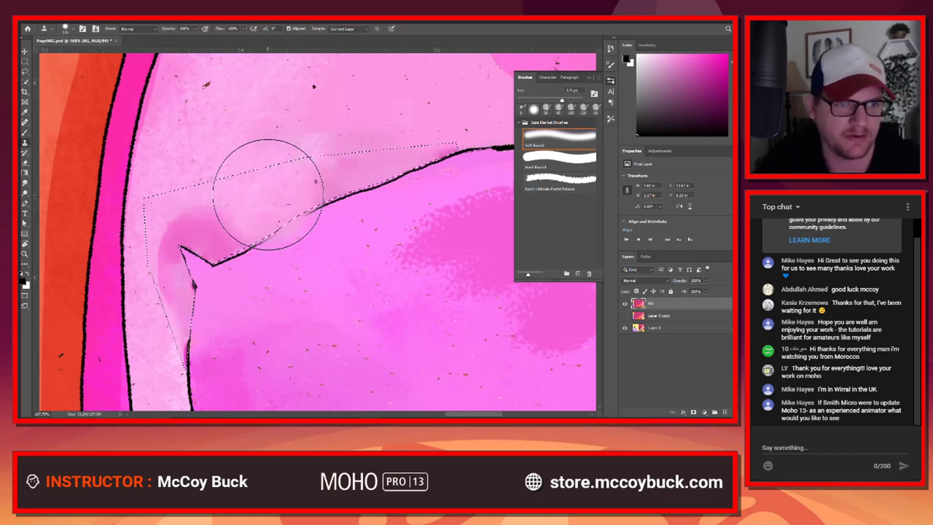
left_click(249, 104, "alt")
left_click(280, 195)
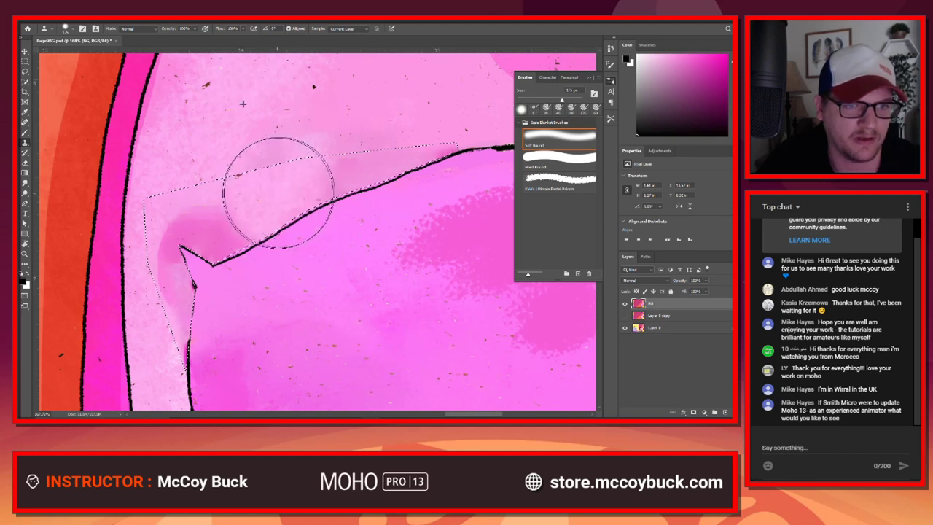
Step: Clone more clean background inside the selection along the pillow's upper edge and towards its corner, undoing misplaced strokes
left_click(247, 110, "alt")
left_click(375, 162)
left_click(236, 108, "alt")
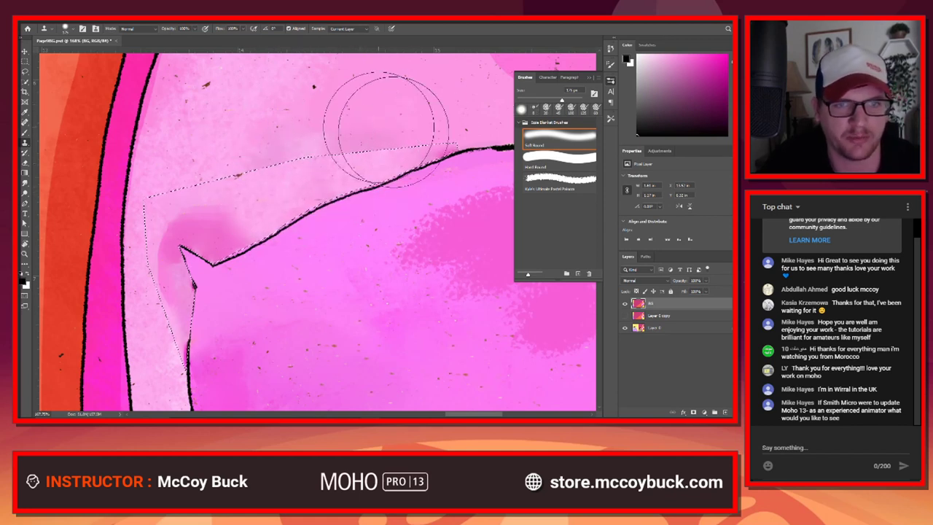
left_click(430, 133)
key("ctrl+z")
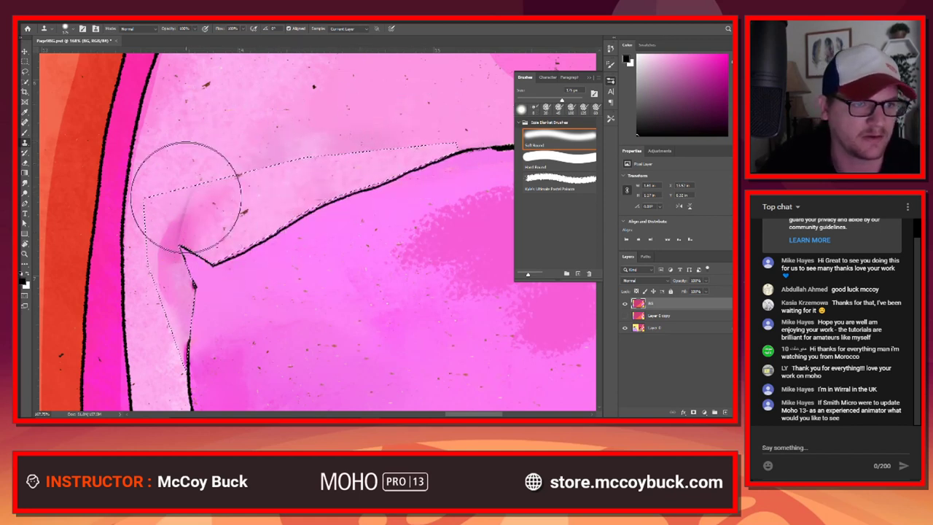
left_click(199, 264)
key("ctrl+z")
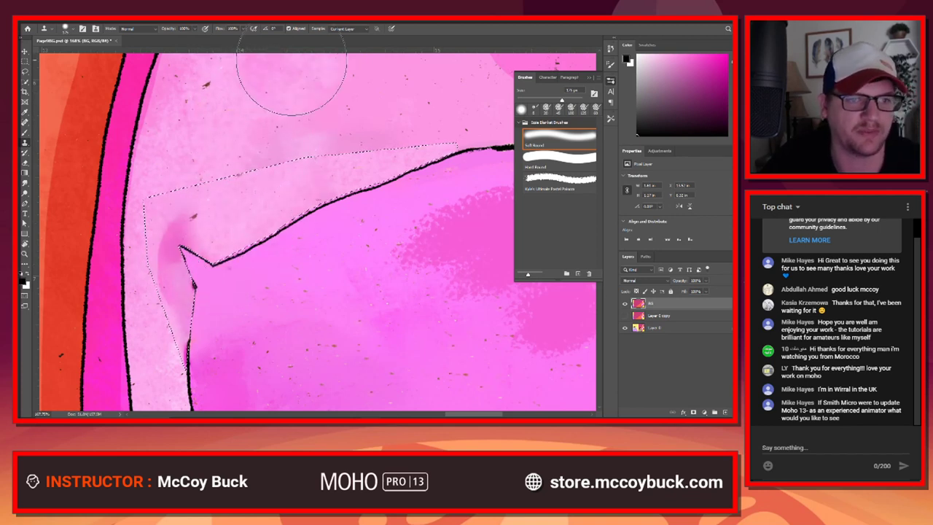
Step: Clone clean background over the remaining dark patch beside the pillow's corner tip and deselect
scroll(300, 139, "down", 3)
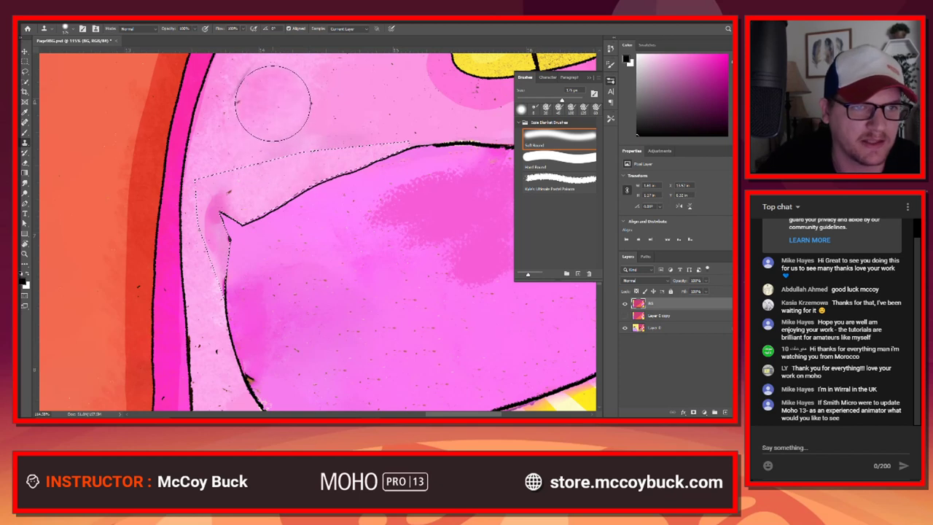
left_click(273, 150, "alt")
left_click_drag(227, 196, 225, 202)
key("ctrl+d")
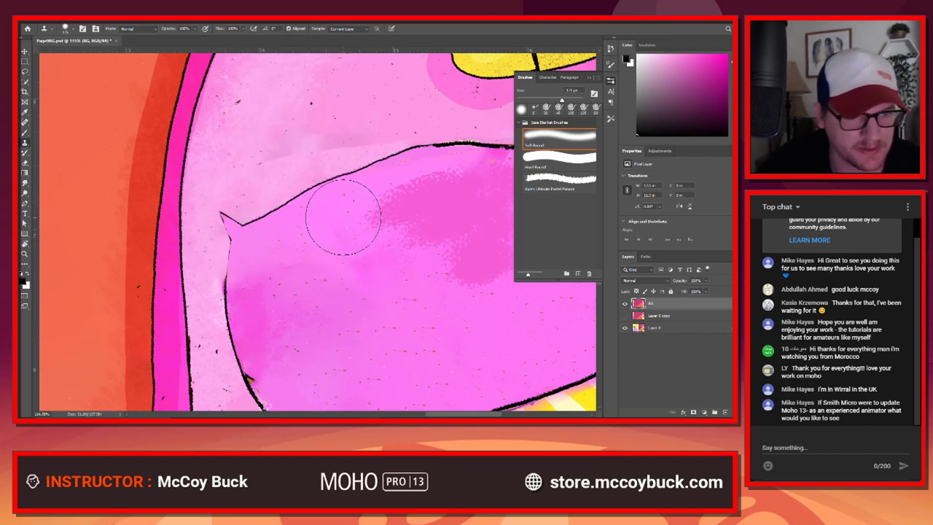
Step: Try to touch up the thin left outline below the pillow's corner with a cloned stroke and a muted purple brush stroke
scroll(279, 245, "up", 5)
key("b")
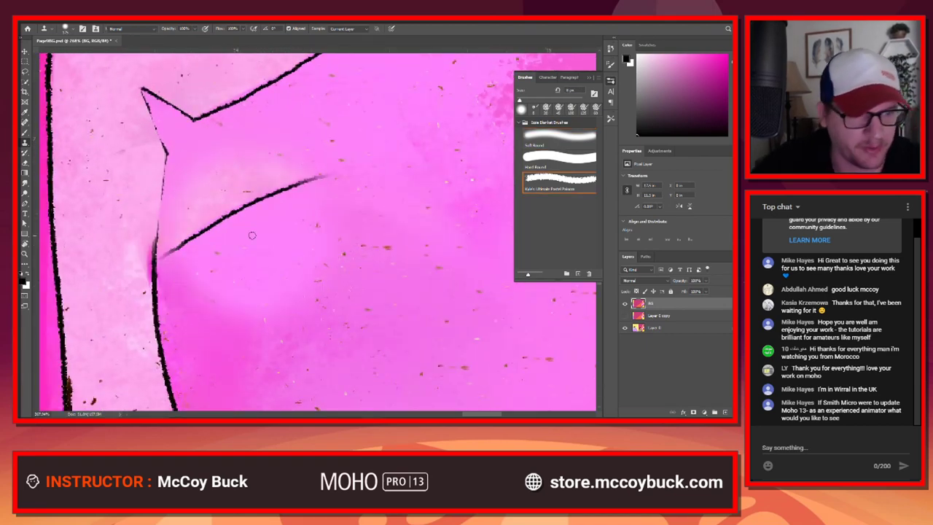
key("ctrl+z")
left_click(676, 91)
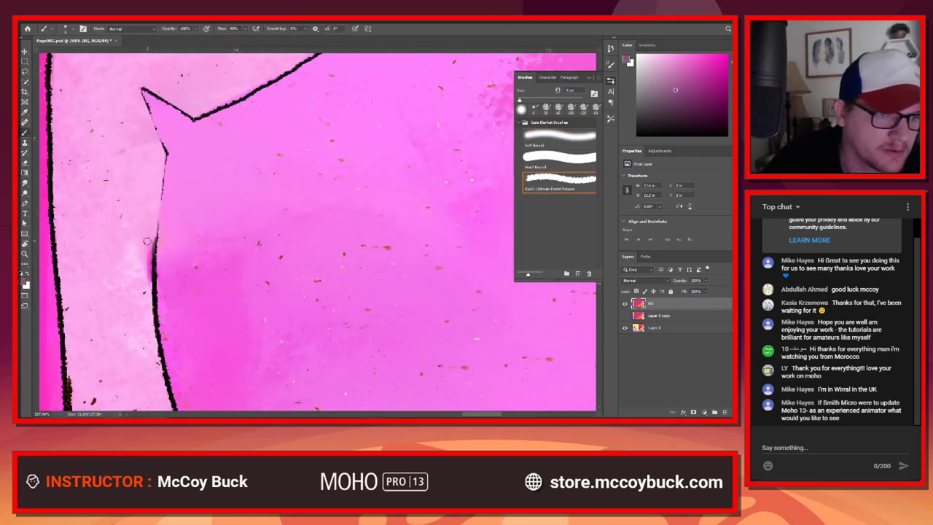
left_click_drag(157, 232, 159, 217)
key("ctrl+z")
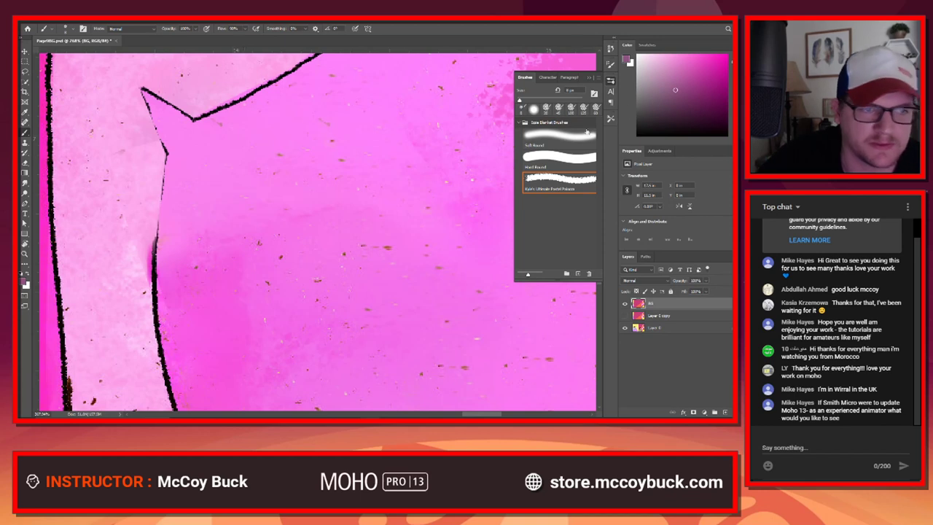
Step: Set the brush colour to black and redraw the thin outline at the pillow's corner tip and left side
left_click_drag(670, 87, 636, 143)
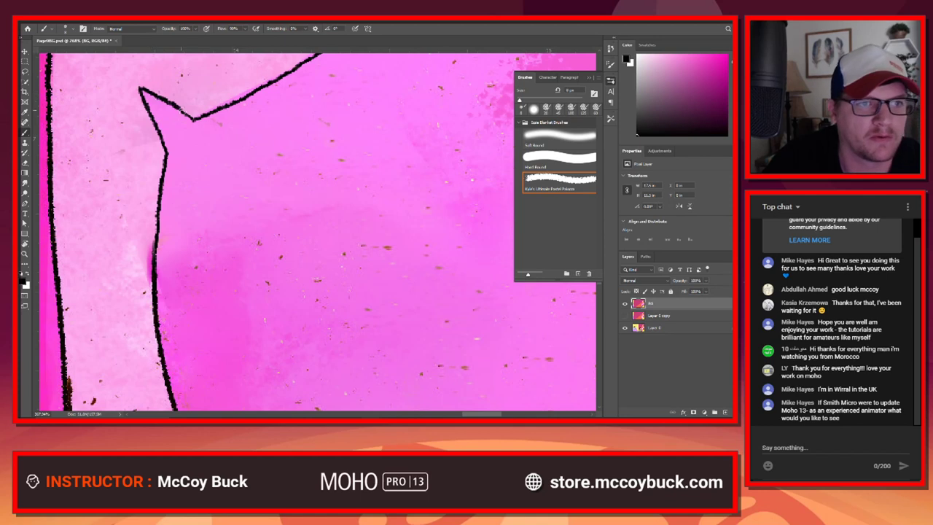
mouse_move(295, 168)
left_mouse_down()
mouse_move(277, 267)
mouse_move(269, 258)
left_mouse_up()
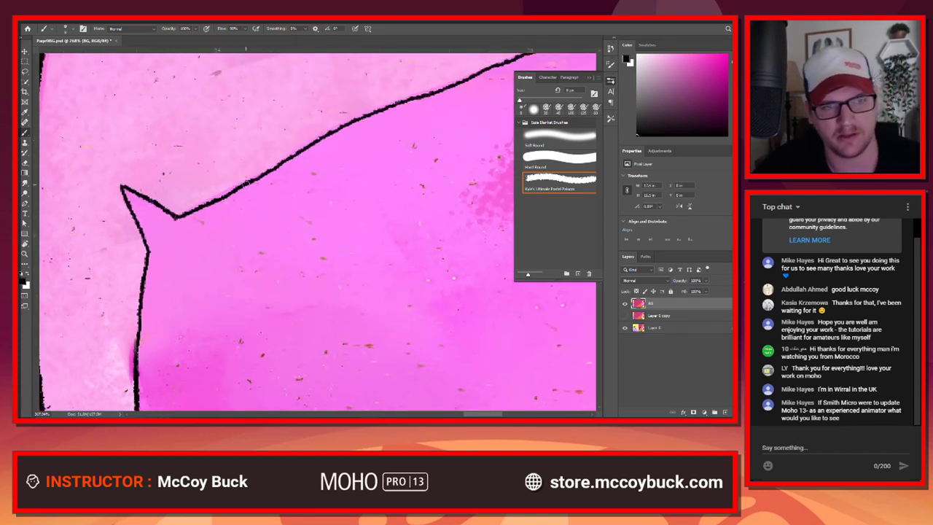
scroll(255, 206, "down", 8)
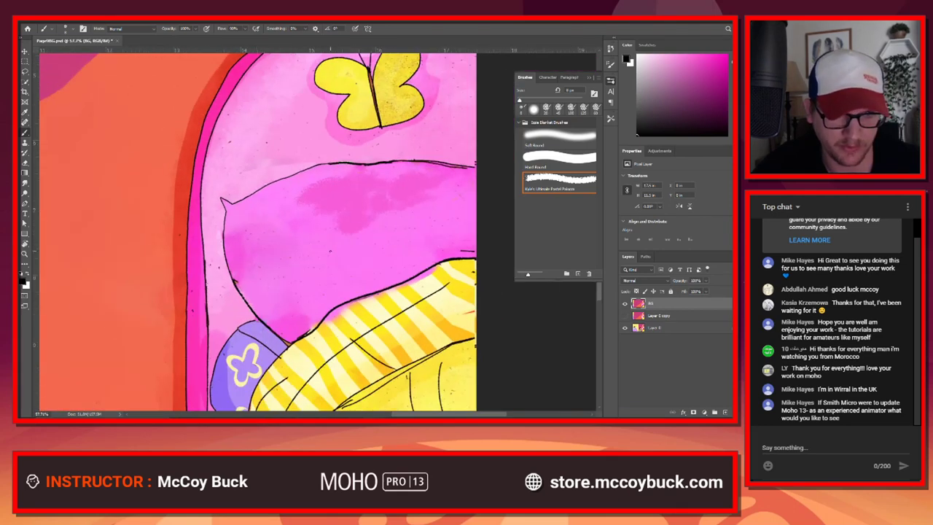
scroll(329, 251, "up", 5)
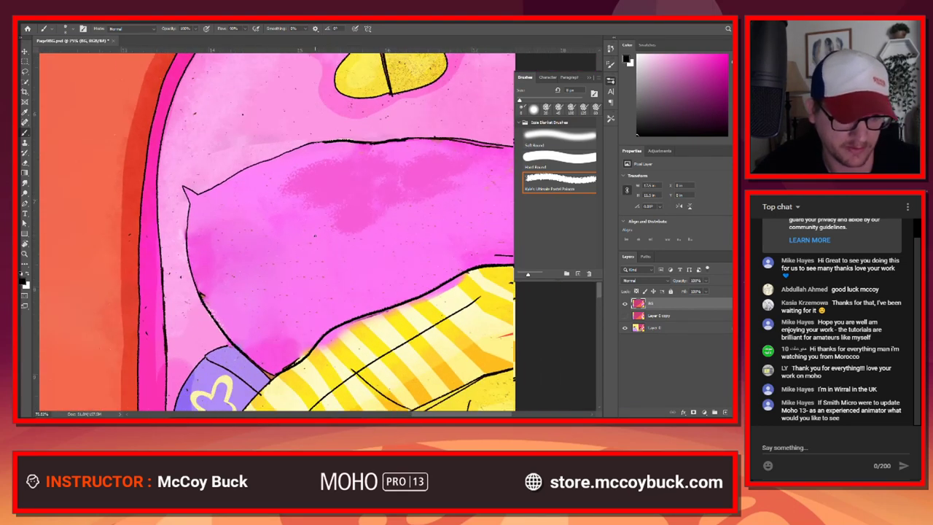
Step: Clone clean background over the visible tonal seam above the pillow's upper left edge with a smaller soft brush, and save Page9BG.psd
scroll(315, 235, "down", 3)
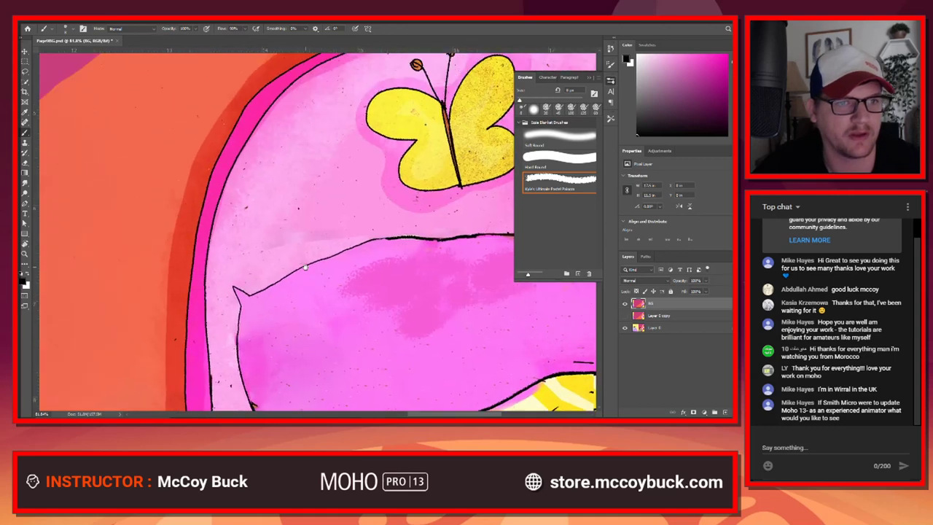
scroll(257, 258, "up", 5)
key("s")
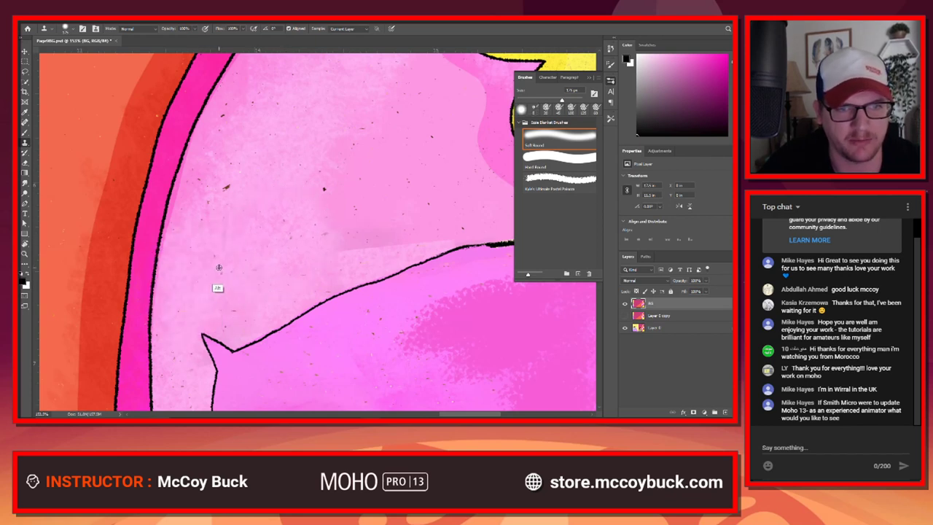
key("bracketleft")
key("bracketleft")
key("bracketleft")
key("bracketleft")
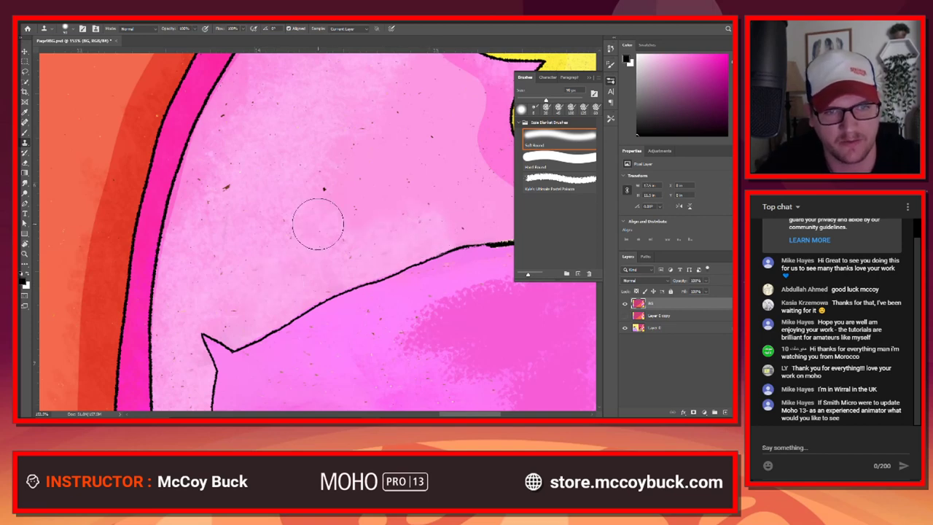
scroll(260, 234, "down", 10)
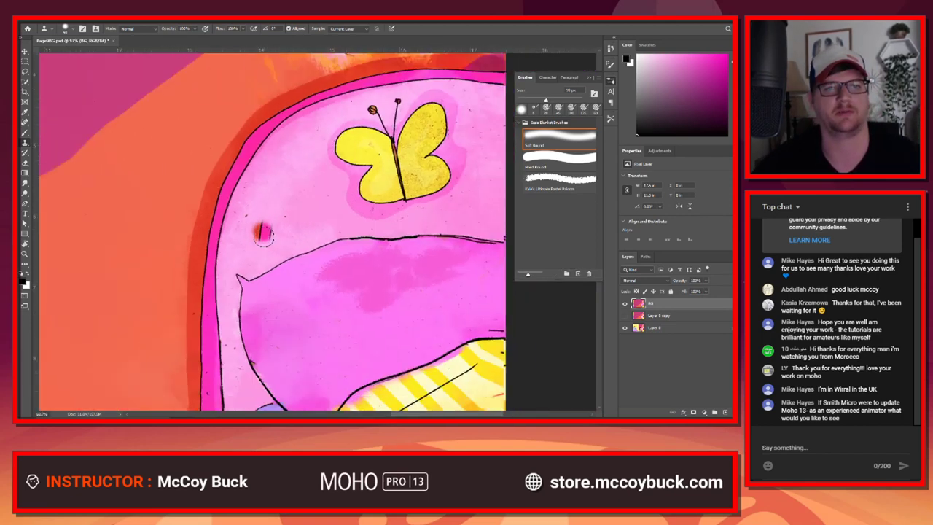
scroll(230, 256, "down", 3)
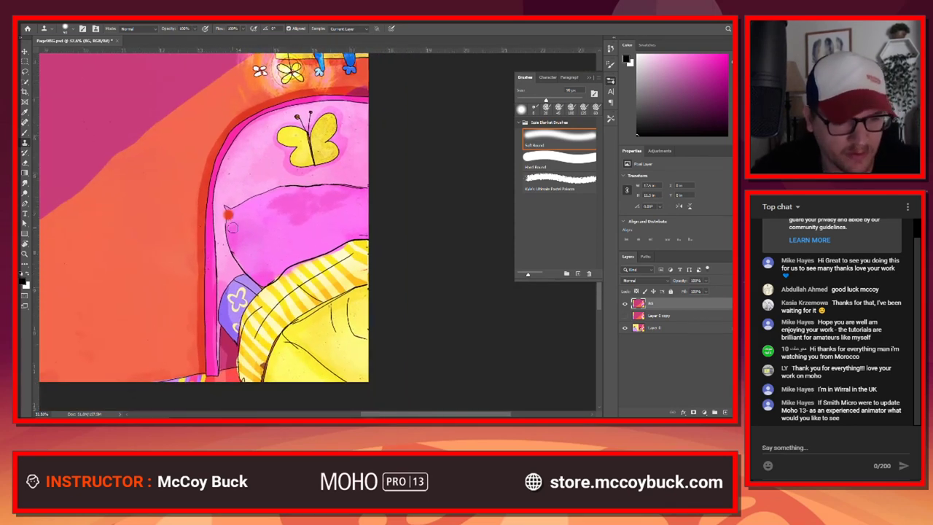
key("ctrl+s")
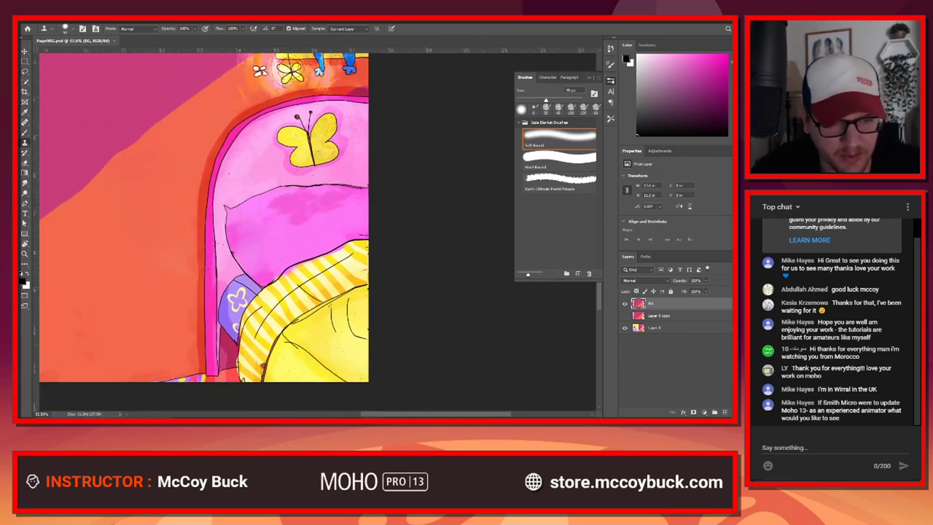
Step: Switch to Moho and delete the Layer 0 copy image layer from the Page 9 group
key("alt+Tab")
scroll(354, 263, "down", 5)
scroll(374, 252, "up", 3)
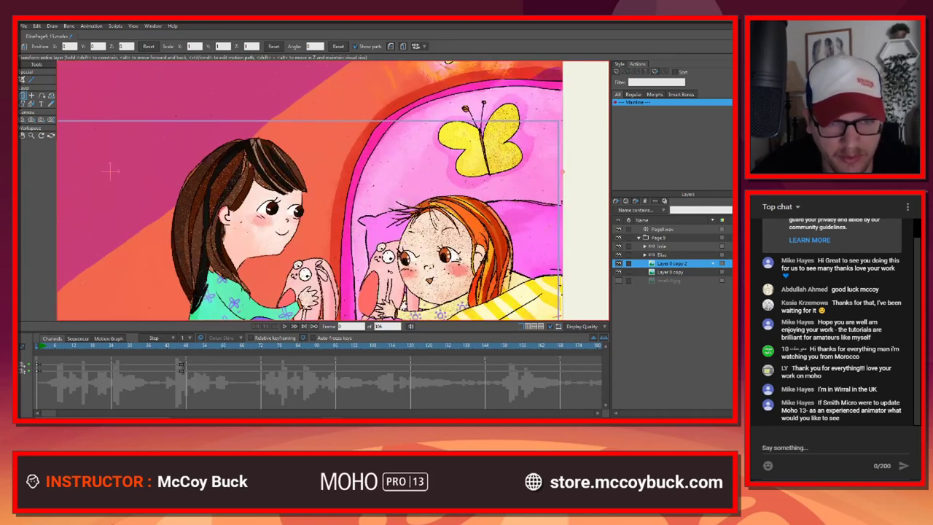
scroll(372, 211, "up", 2)
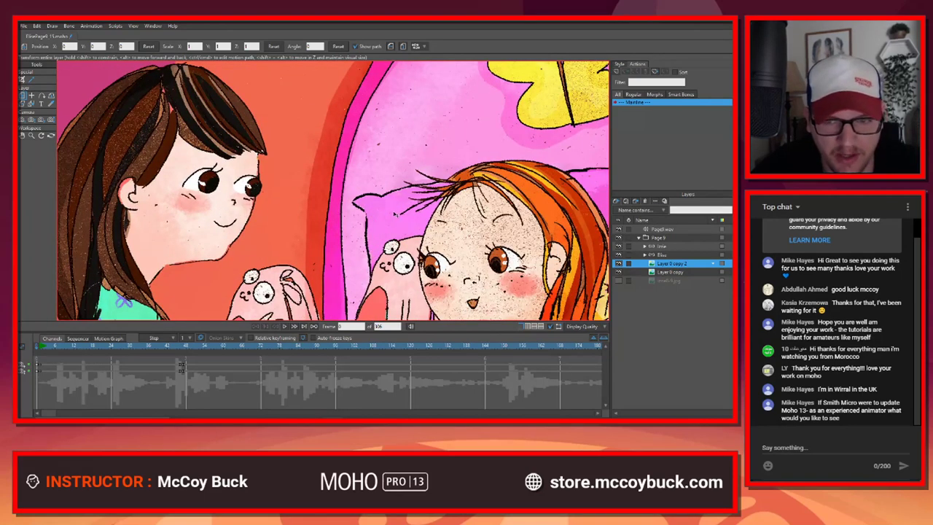
left_click(671, 272)
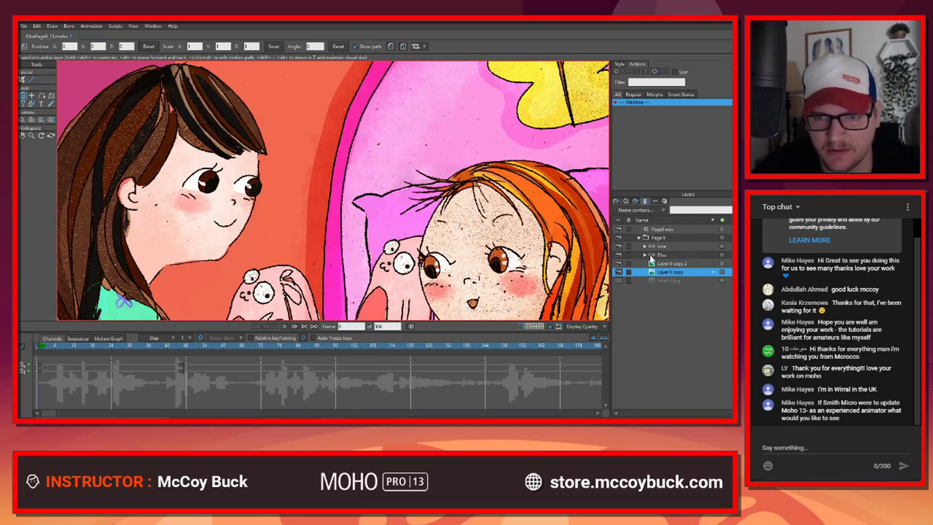
key("Delete")
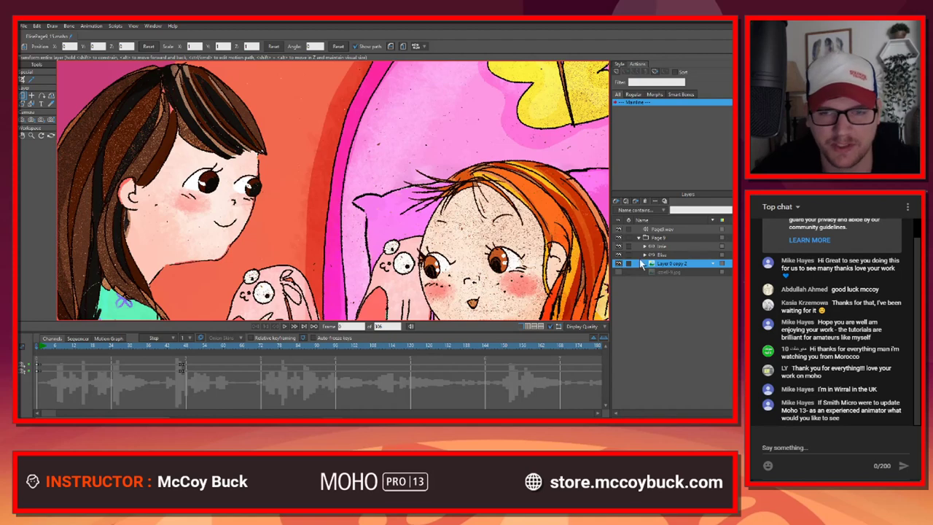
Step: Open the source image of Layer 0 copy 2 to check which file it uses, and return to the Moho scene
left_click(379, 412)
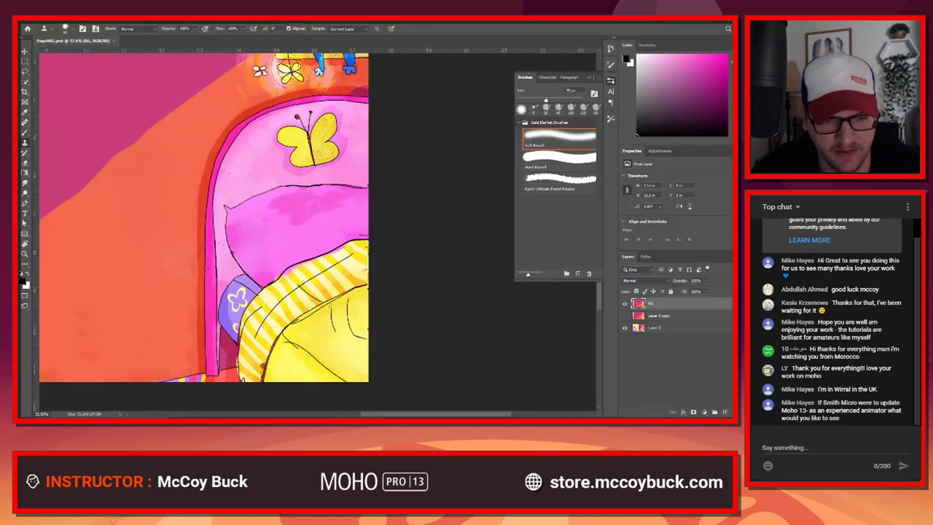
key("alt+Tab")
scroll(365, 221, "down", 3)
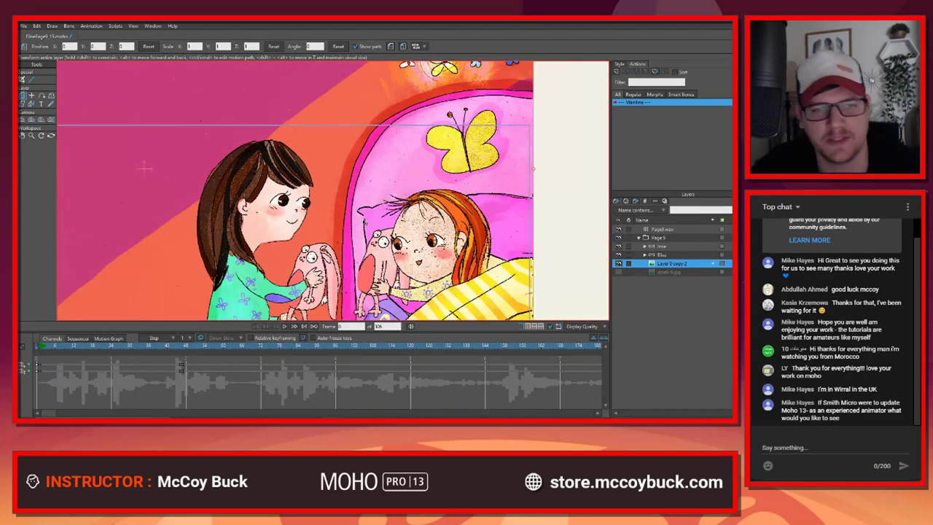
left_click_drag(342, 245, 375, 205)
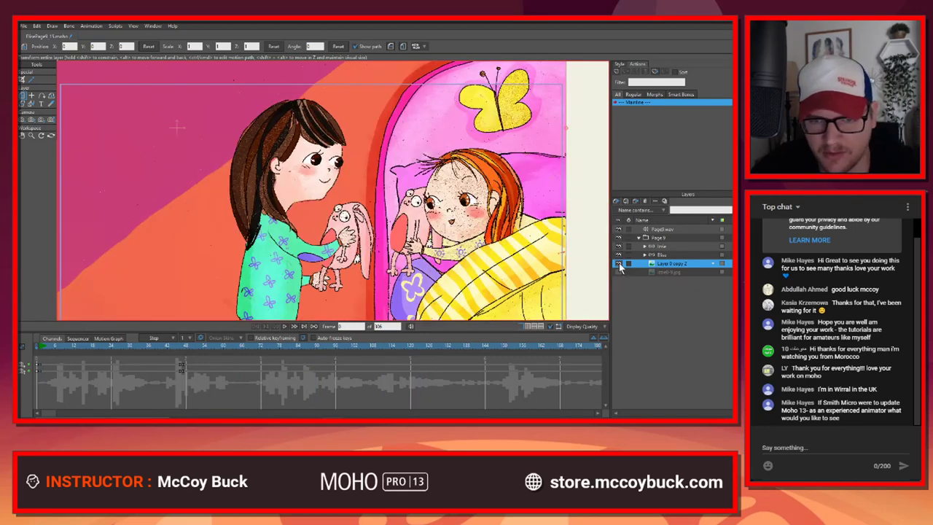
right_click(673, 264)
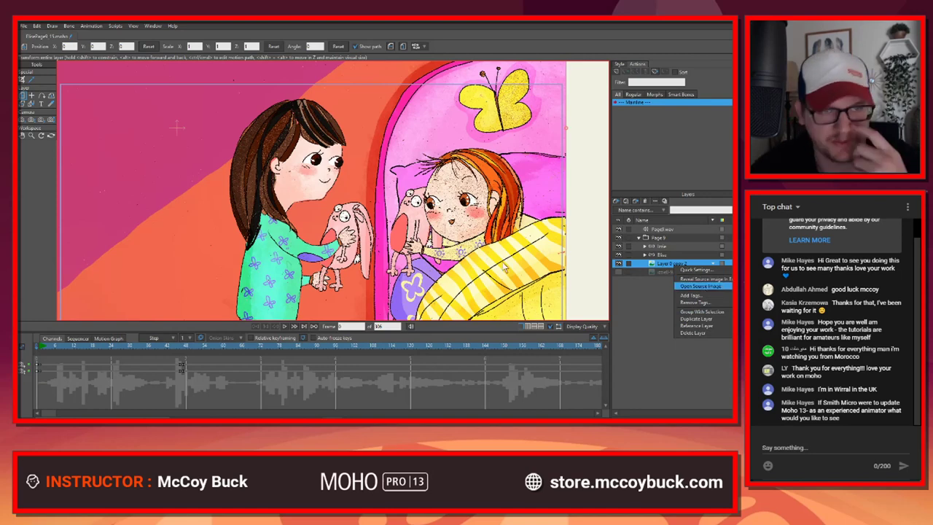
left_click(702, 287)
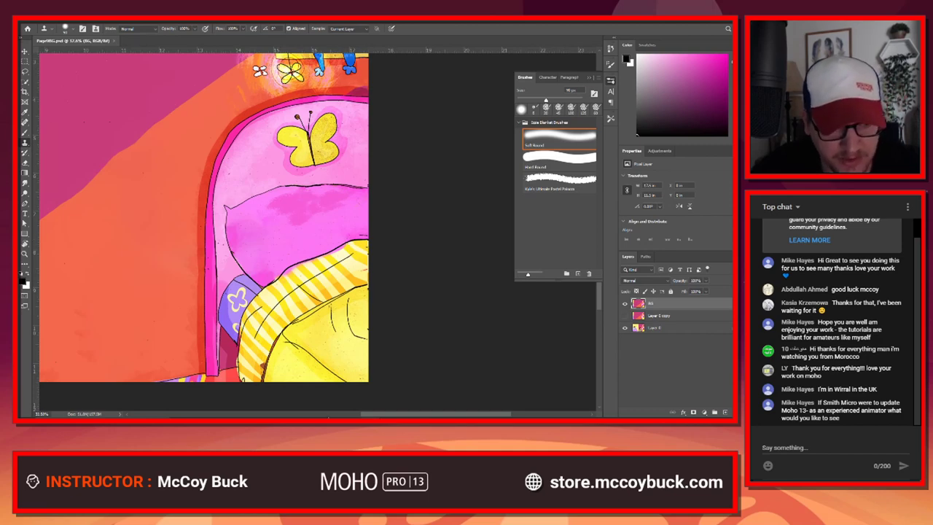
key("alt+Tab")
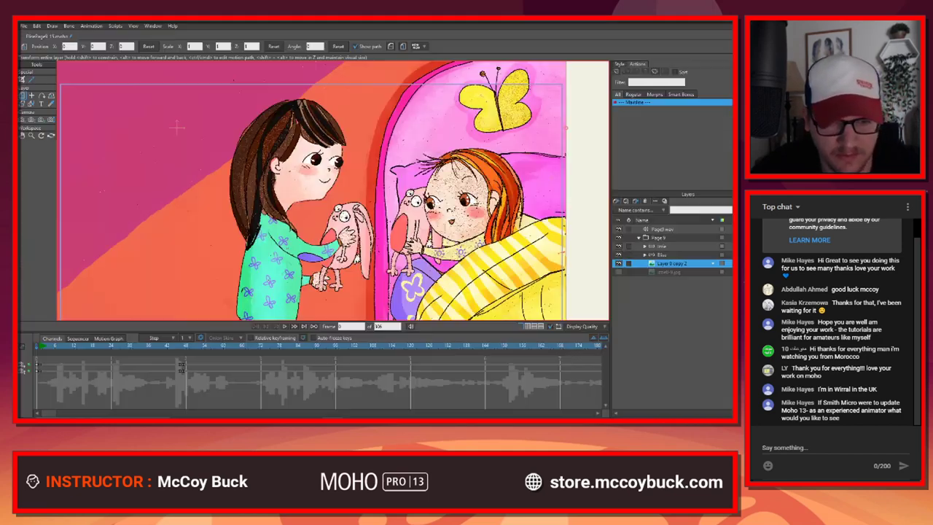
scroll(381, 194, "up", 3)
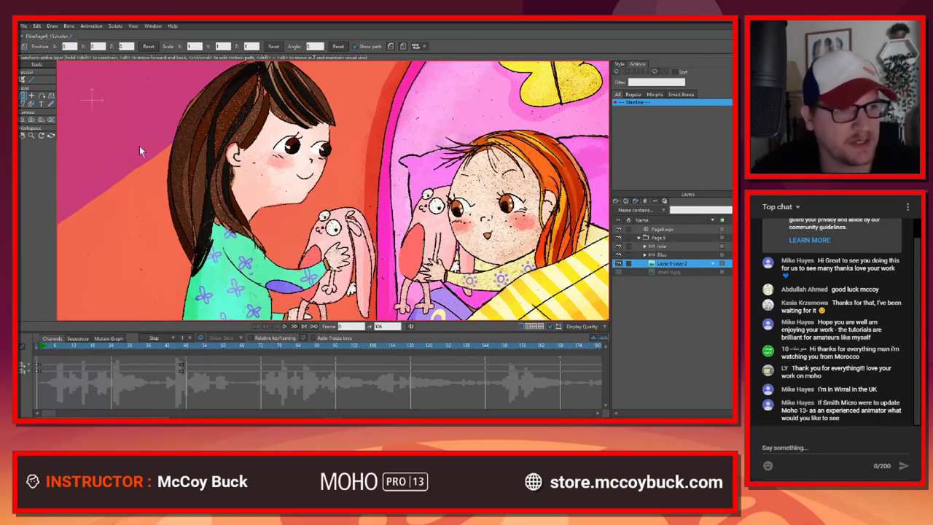
Step: Save the Moho scene as the new version ElisePage9_16.moho and close it
key("ctrl+shift+s")
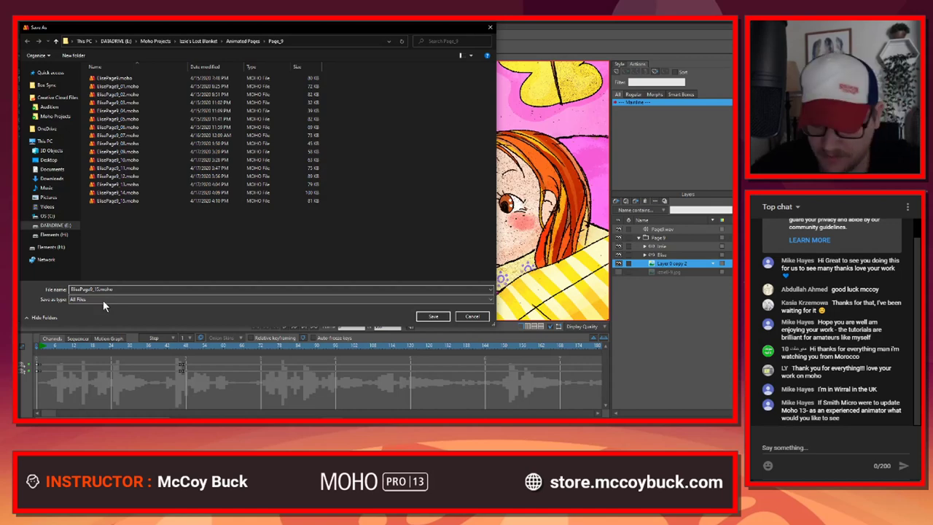
key("Return")
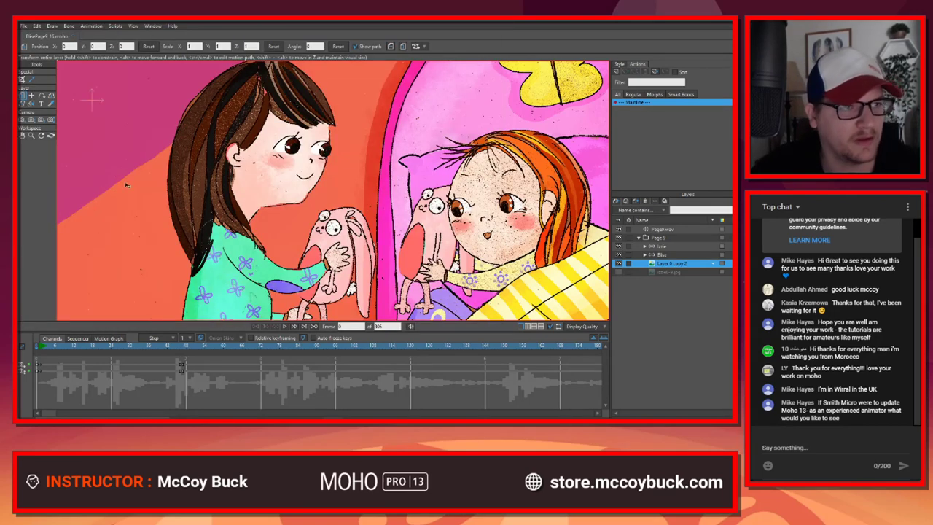
left_click(22, 36)
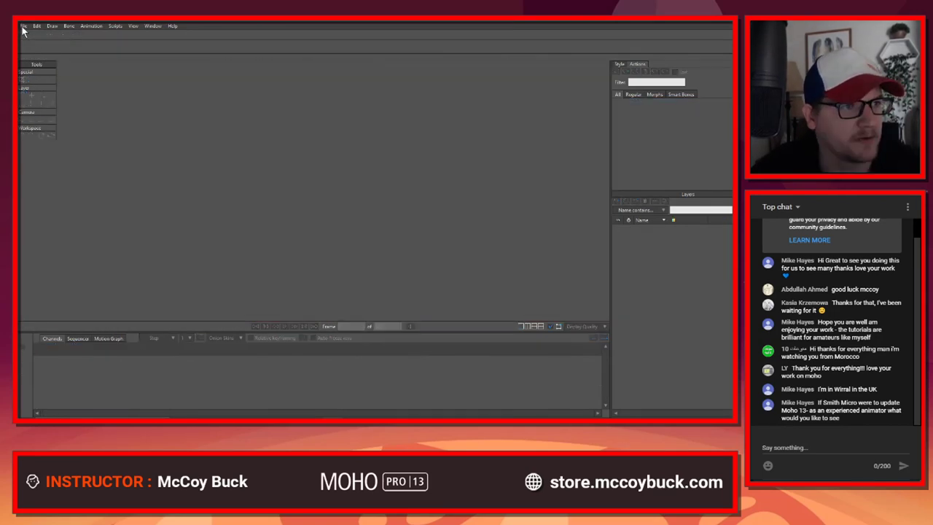
Step: Reopen ElisePage9_16.moho from the Page_9 folder
left_click(24, 27)
mouse_move(51, 65)
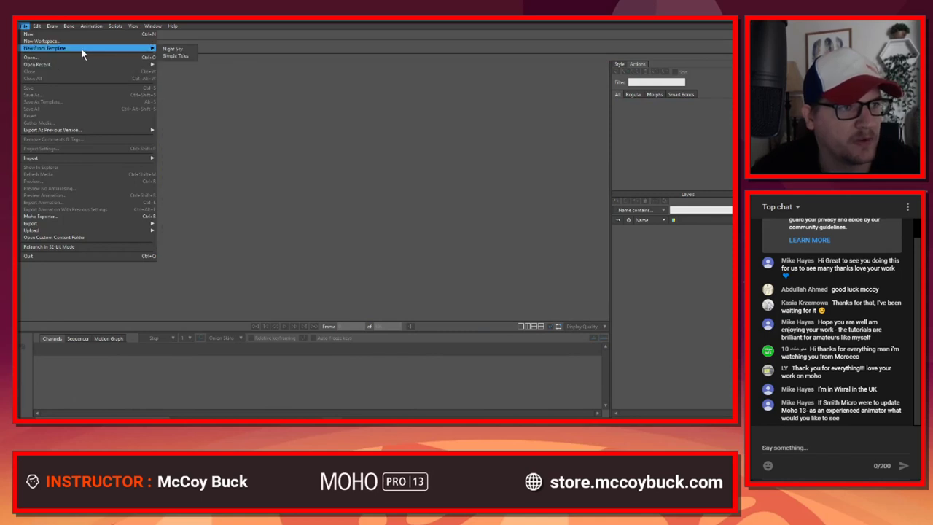
left_click(71, 58)
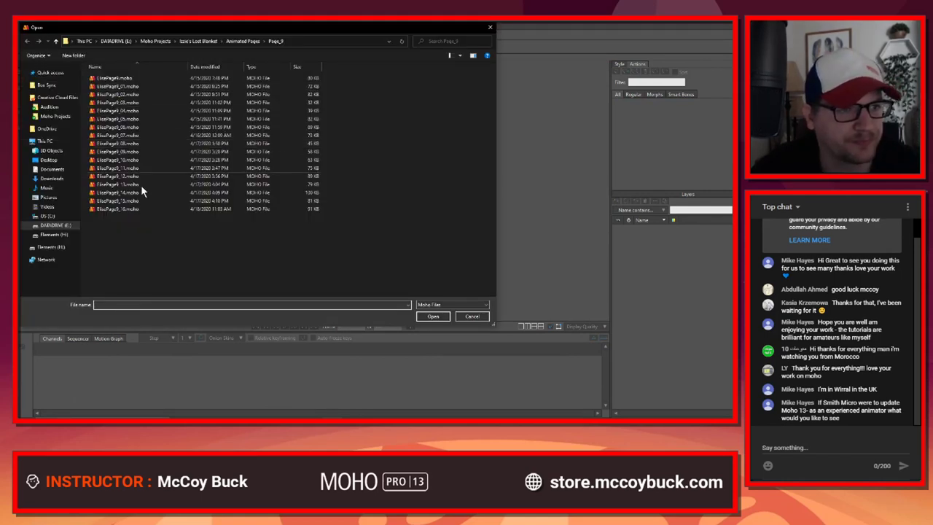
double_click(124, 209)
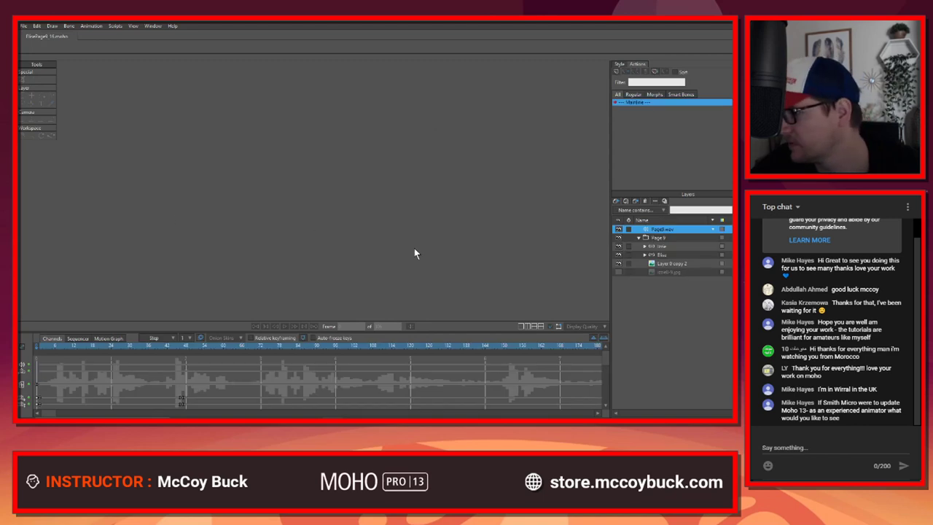
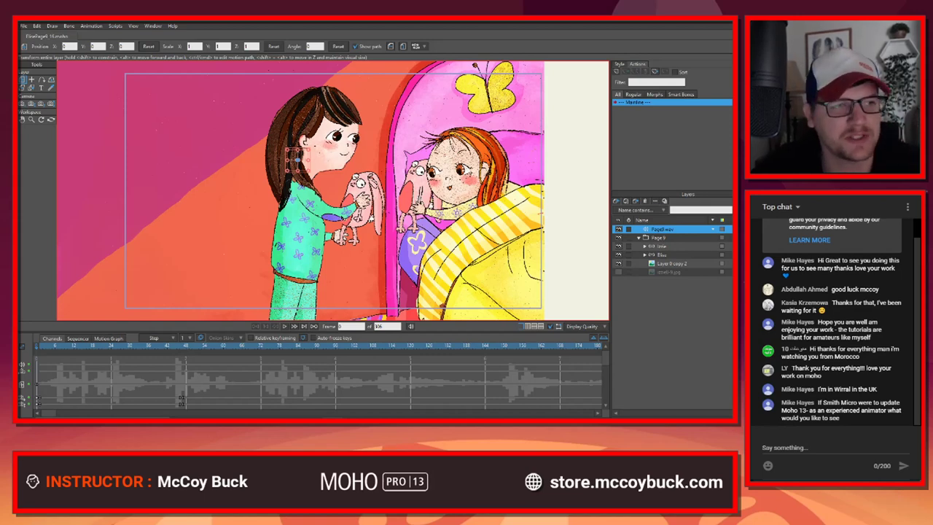
Step: Scrub the animation to frame 57 to check the characters against the corrected background, and return to the start
left_click_drag(53, 345, 221, 357)
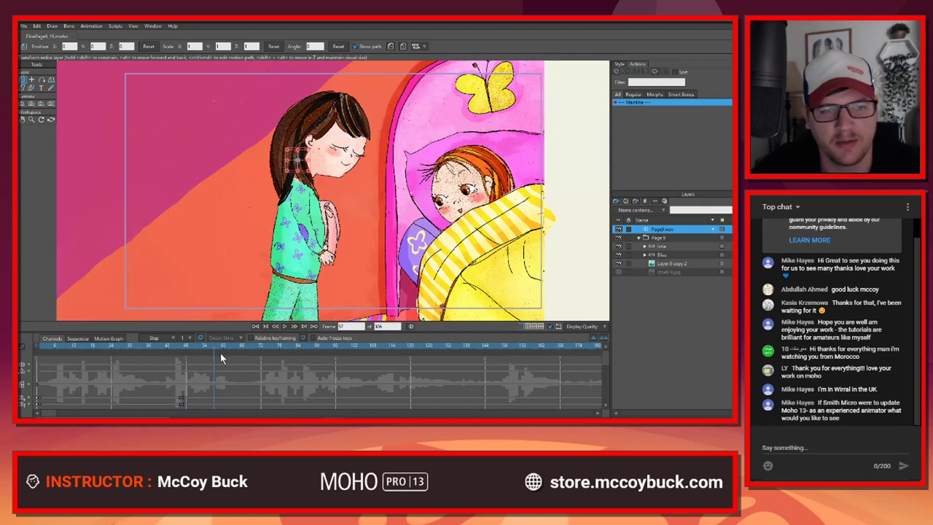
left_click(264, 326)
left_click(305, 326)
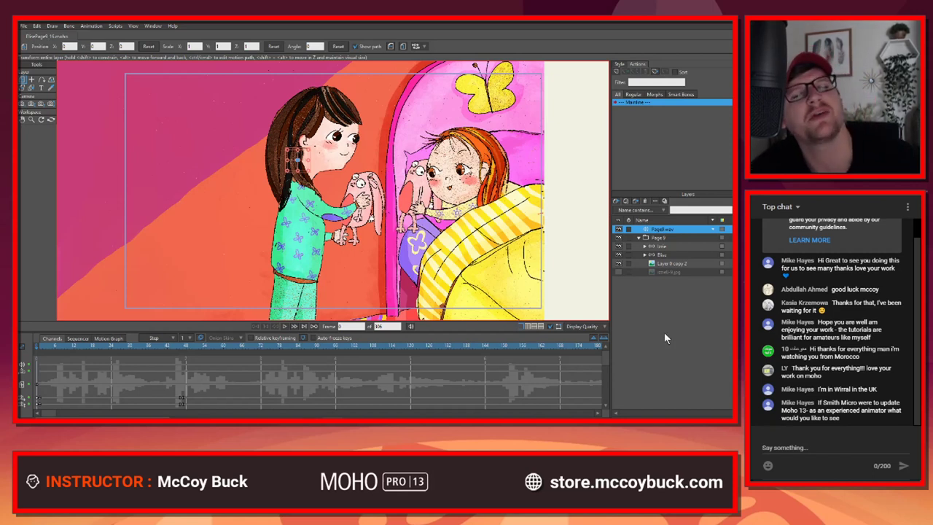
Step: Turn the Elise and Izzie layers' visibility off and back on to inspect the background behind the characters
scroll(216, 222, "down", 3)
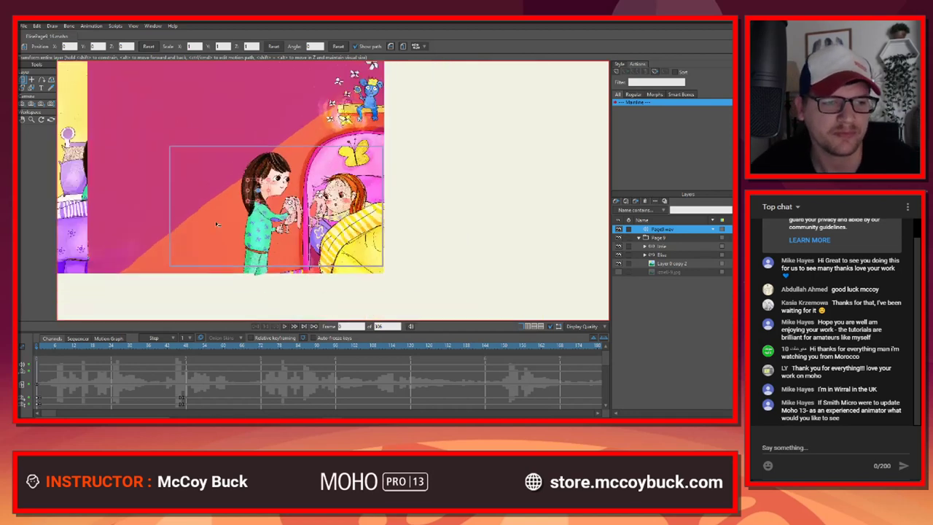
scroll(213, 222, "up", 2)
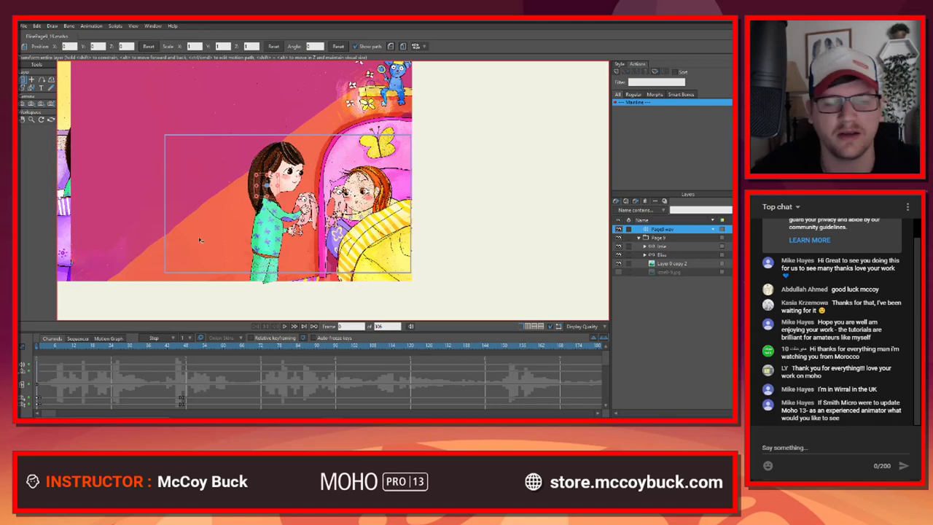
scroll(221, 242, "up", 4)
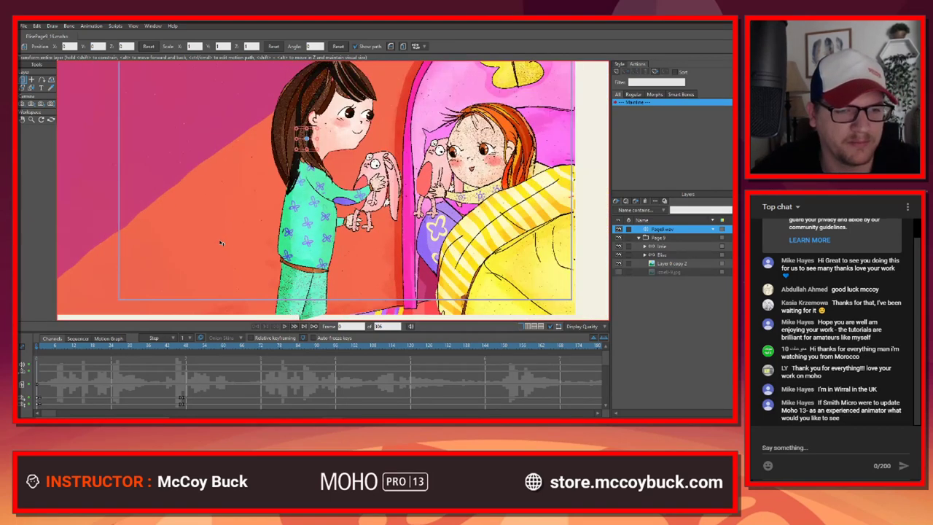
scroll(224, 225, "down", 1)
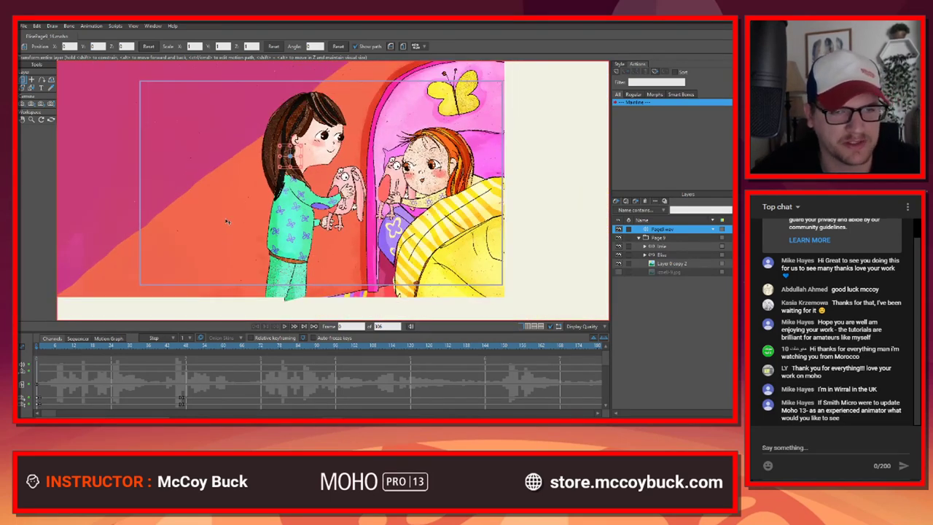
scroll(228, 222, "up", 1)
left_click_drag(262, 232, 183, 218)
scroll(385, 273, "up", 1)
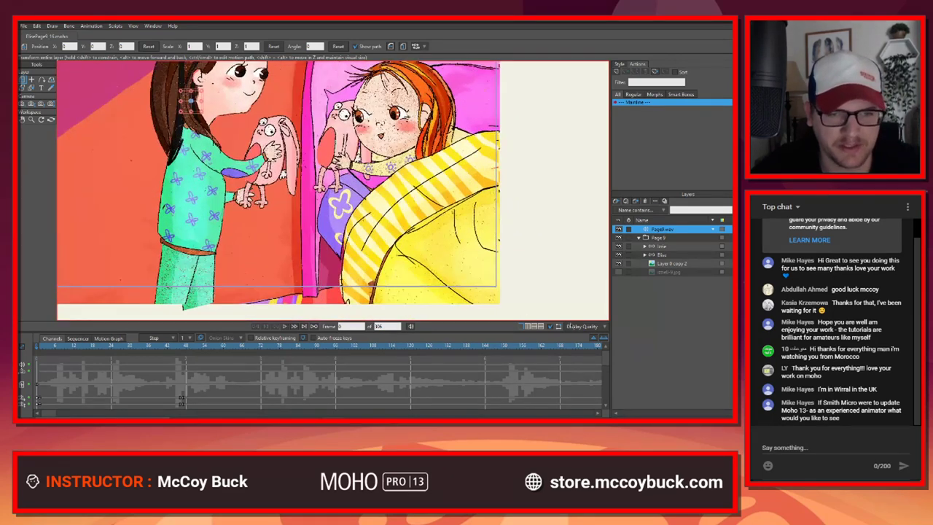
left_click(619, 255)
left_click(619, 255)
left_click(619, 247)
left_click(618, 248)
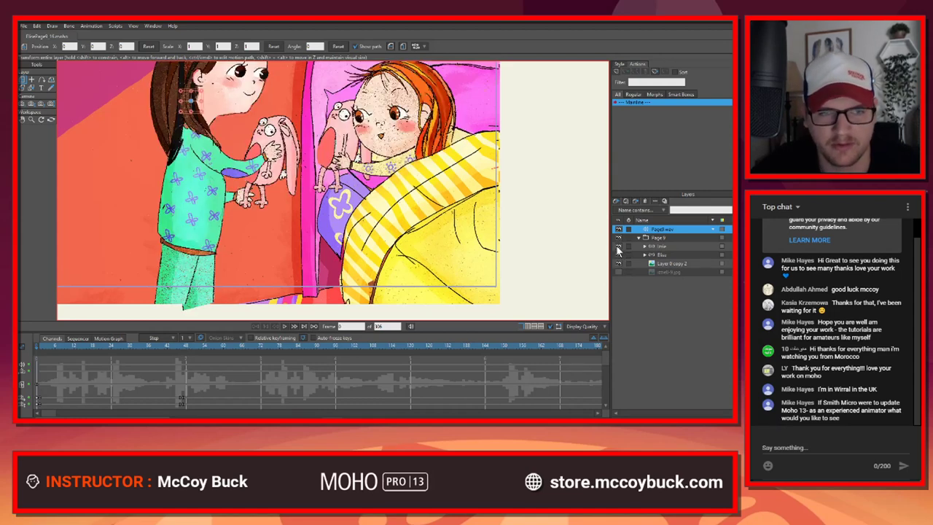
left_click(618, 248)
left_click(619, 248)
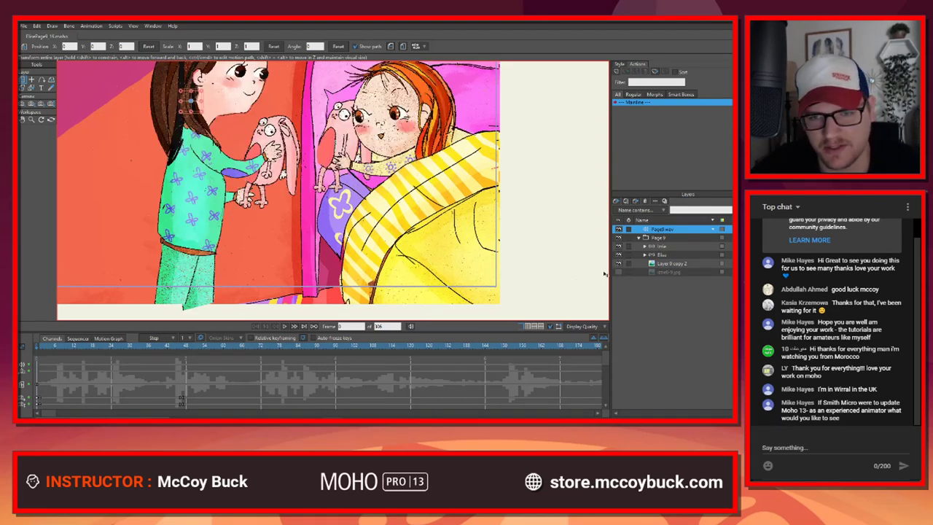
scroll(346, 242, "down", 3)
scroll(288, 222, "up", 3)
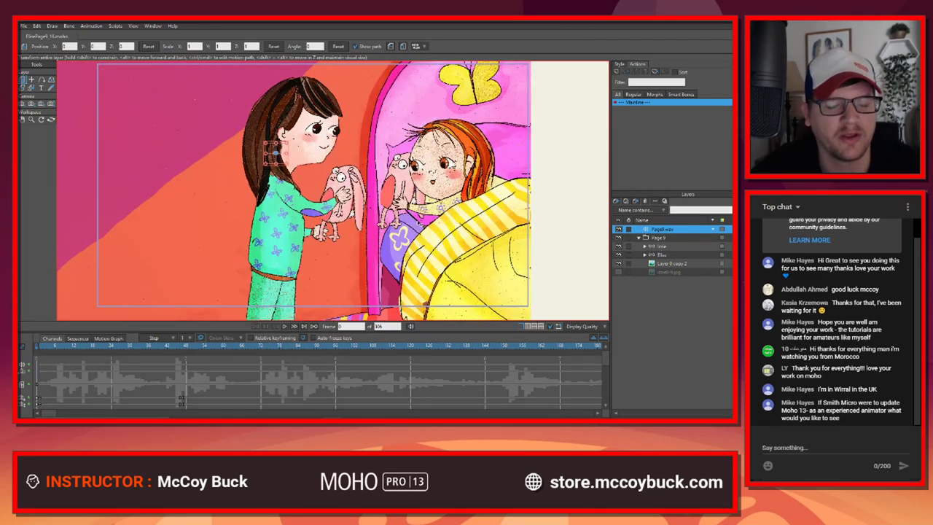
scroll(419, 220, "down", 1)
scroll(418, 220, "up", 1)
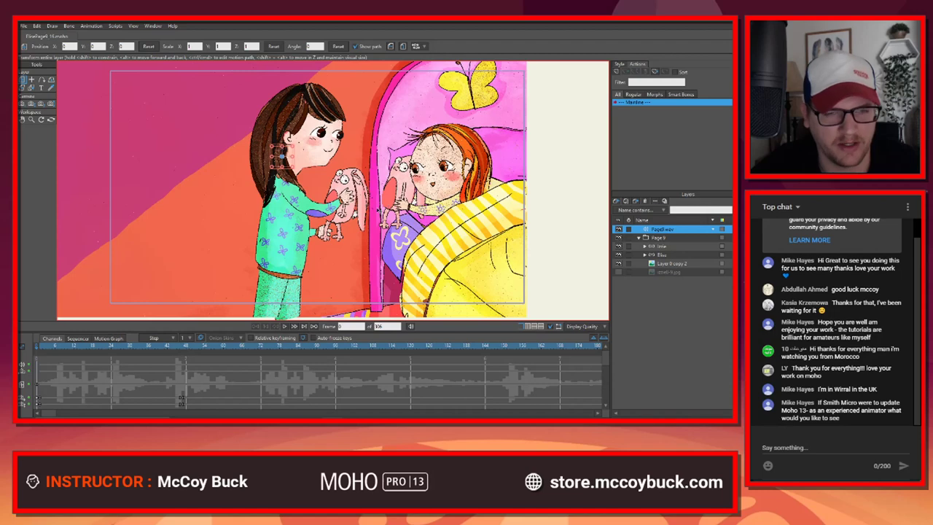
Step: Play the animation from the start and stop it at frame 72 to check the characters against the rebuilt background
scroll(379, 210, "up", 2)
scroll(379, 210, "down", 3)
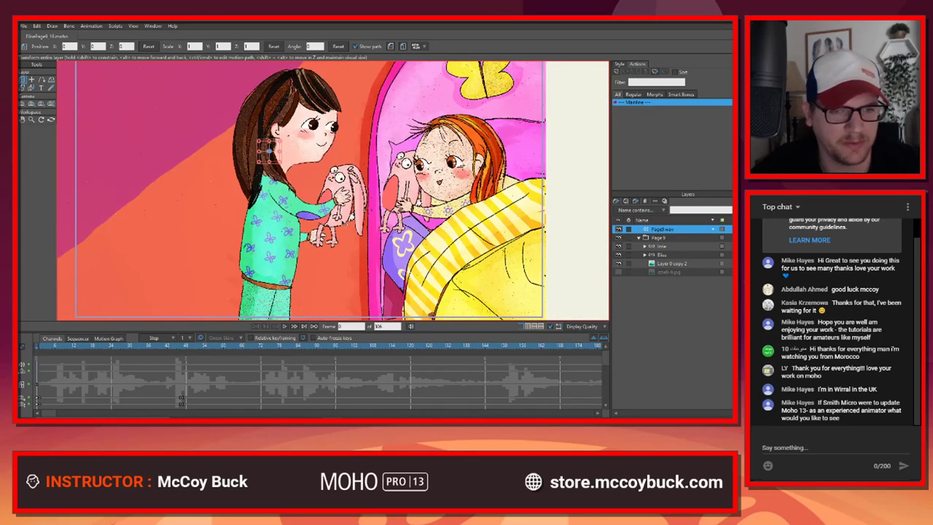
scroll(352, 218, "down", 1)
scroll(354, 222, "up", 1)
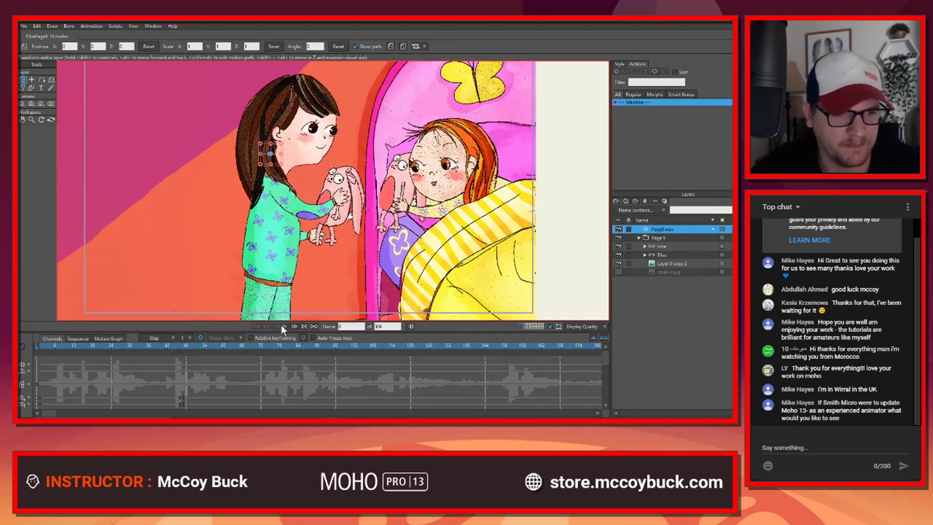
left_click(283, 327)
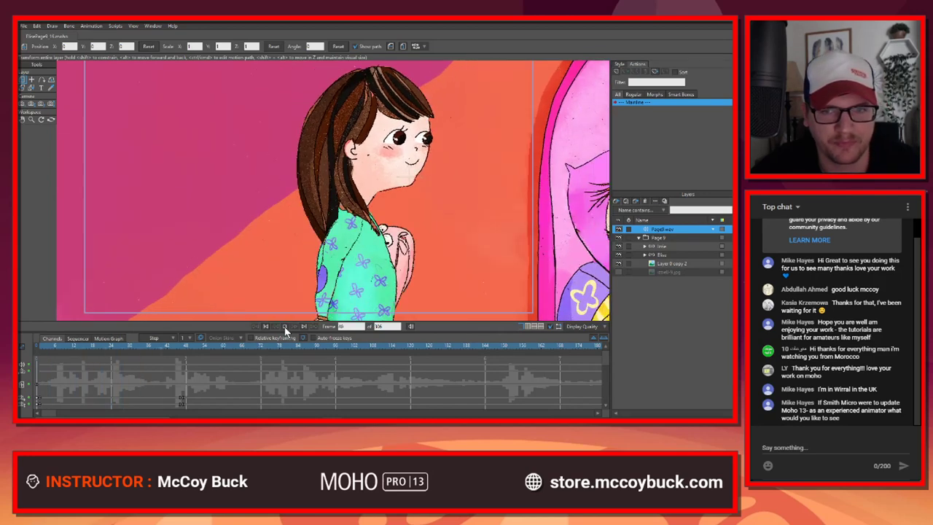
left_click(285, 328)
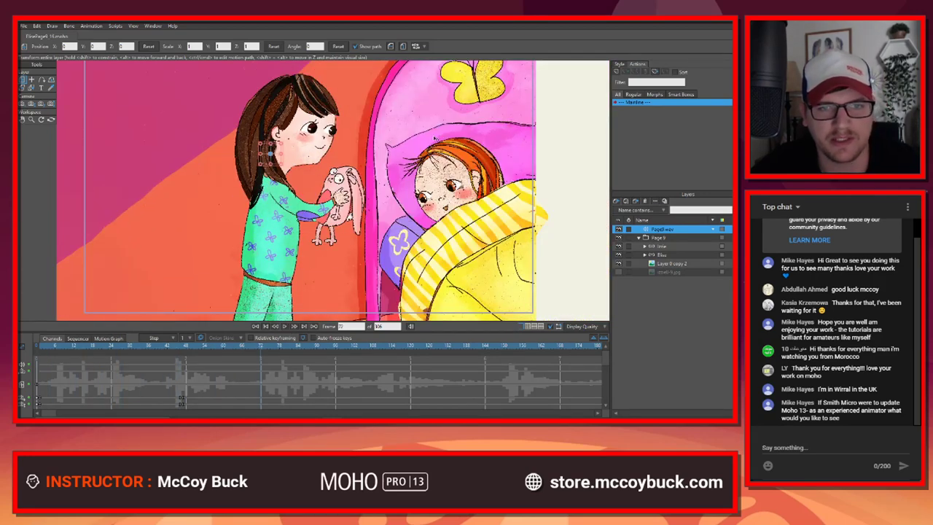
Step: Inspect the red-haired girl's head against the pillow up close and resume playback from frame 72
scroll(494, 137, "up", 3)
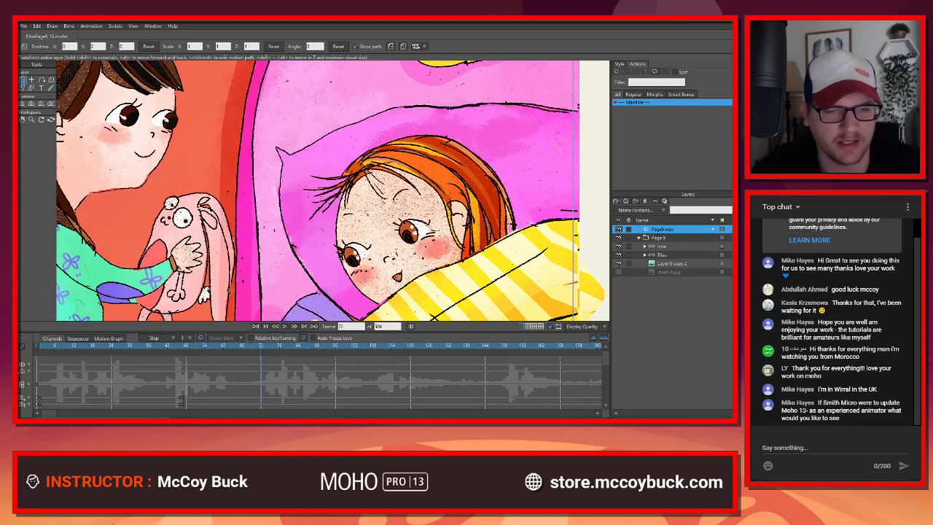
scroll(227, 290, "down", 3)
left_click_drag(211, 254, 270, 233)
left_click(285, 327)
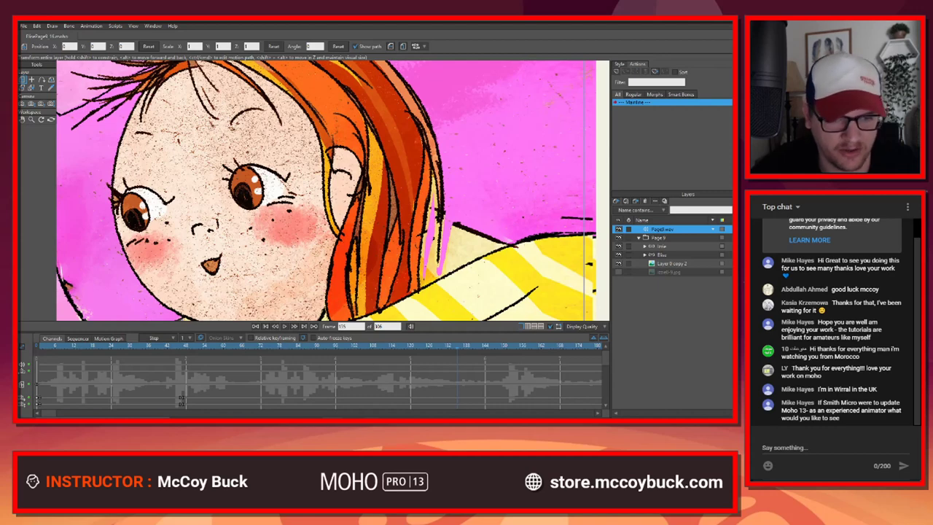
Step: Switch to Photoshop and open the page 9 character PSD from the project's PSD folder
key("alt+Tab")
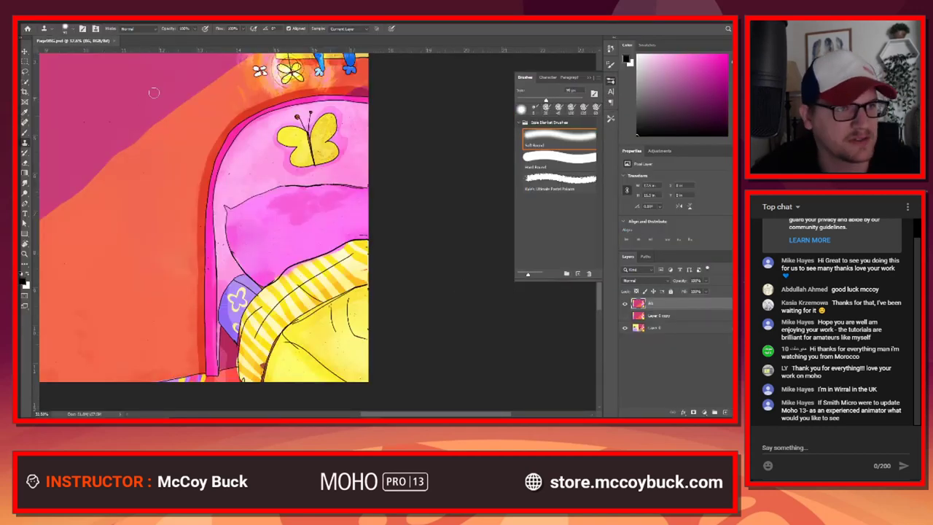
left_click(35, 24)
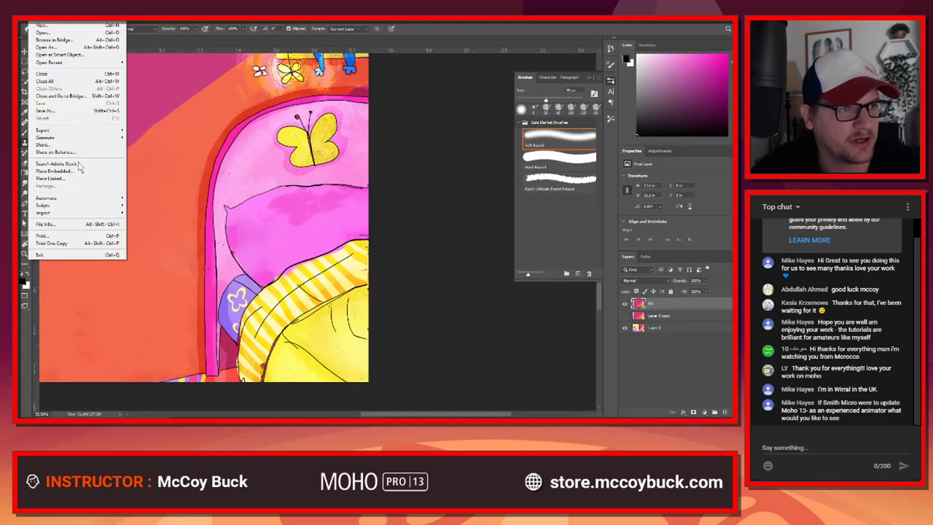
left_click(51, 33)
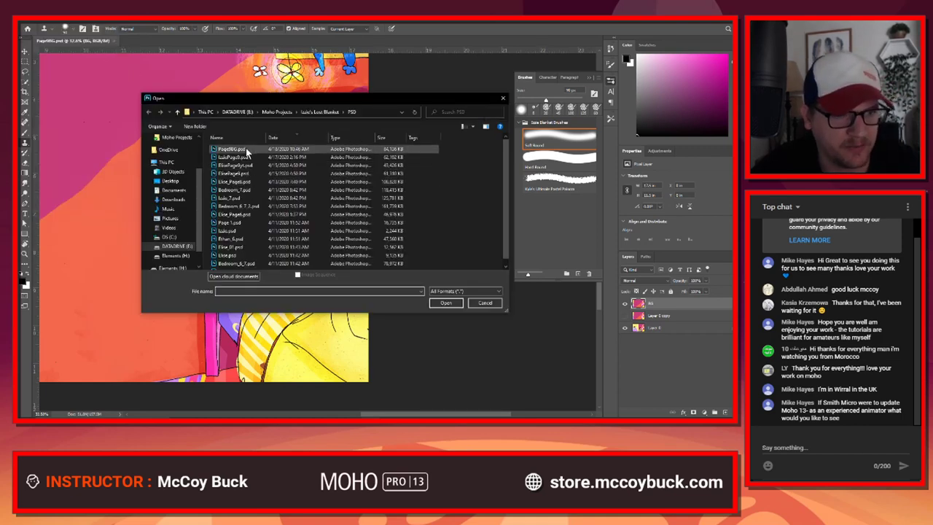
double_click(245, 161)
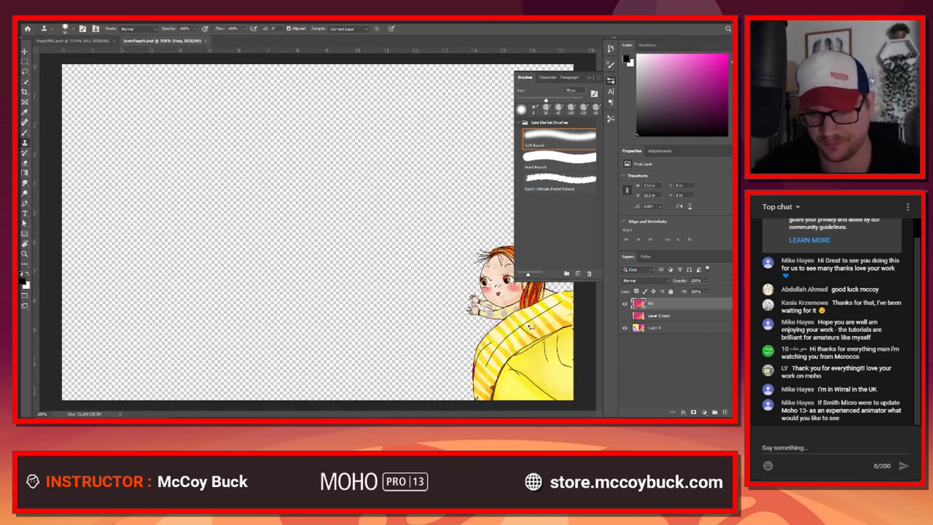
Step: Turn on the solid pink Layer 1 behind the character and examine the hair and shoulder edges against it
scroll(494, 300, "up", 8)
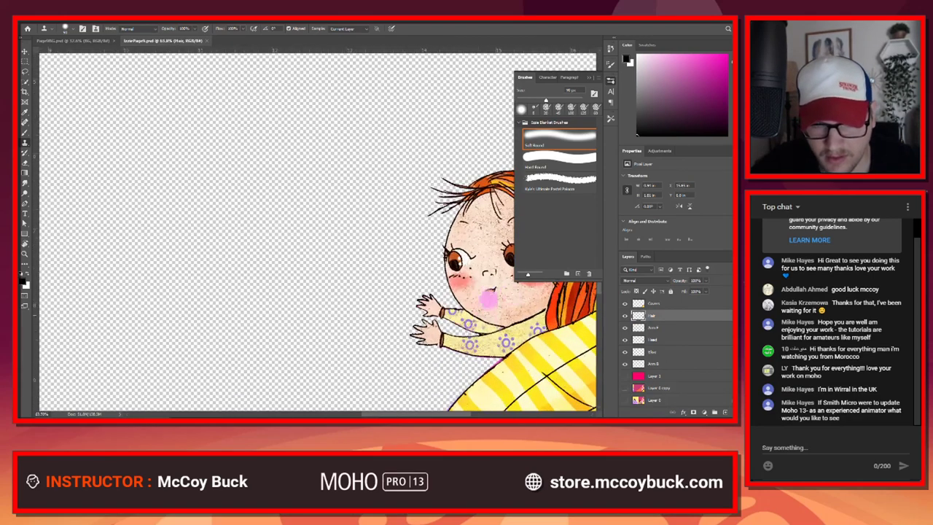
left_click_drag(490, 298, 350, 295)
left_click(625, 377)
scroll(440, 277, "up", 8)
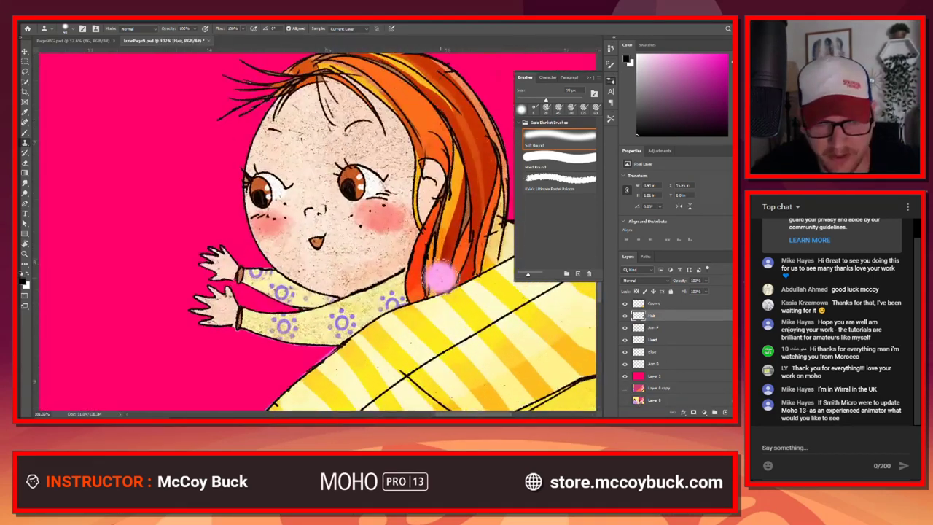
left_click_drag(452, 278, 321, 300)
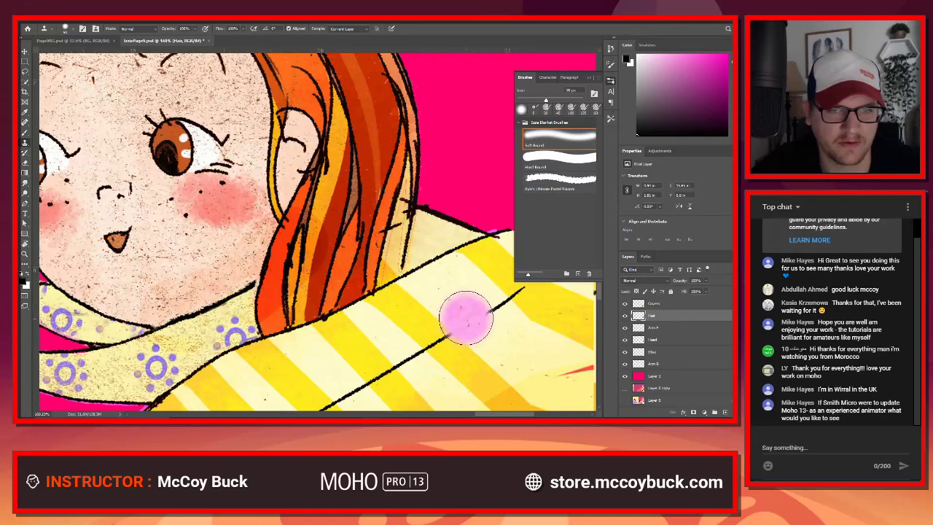
scroll(439, 298, "down", 1)
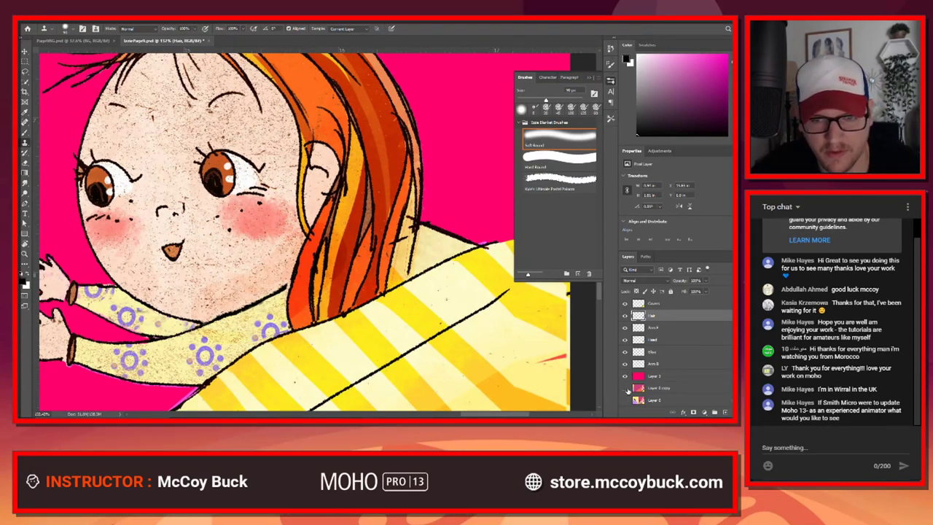
scroll(416, 246, "up", 2)
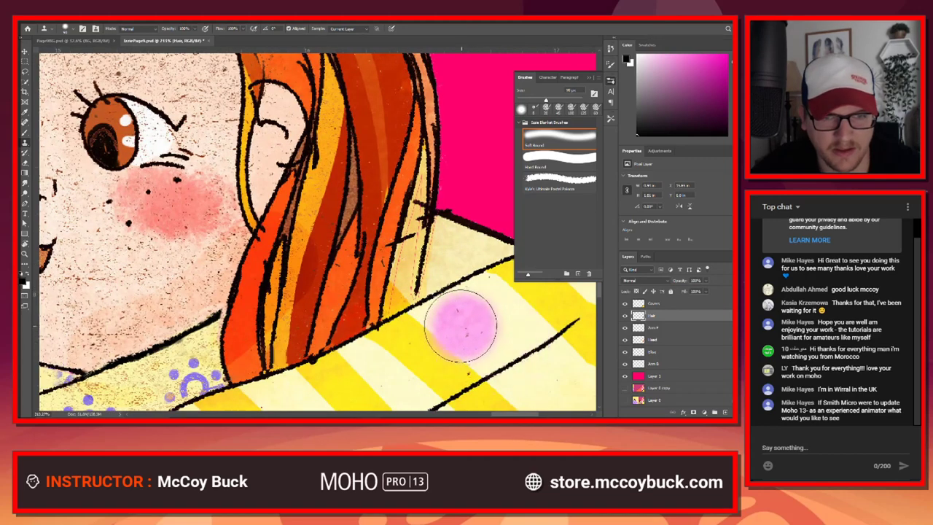
scroll(461, 326, "down", 2)
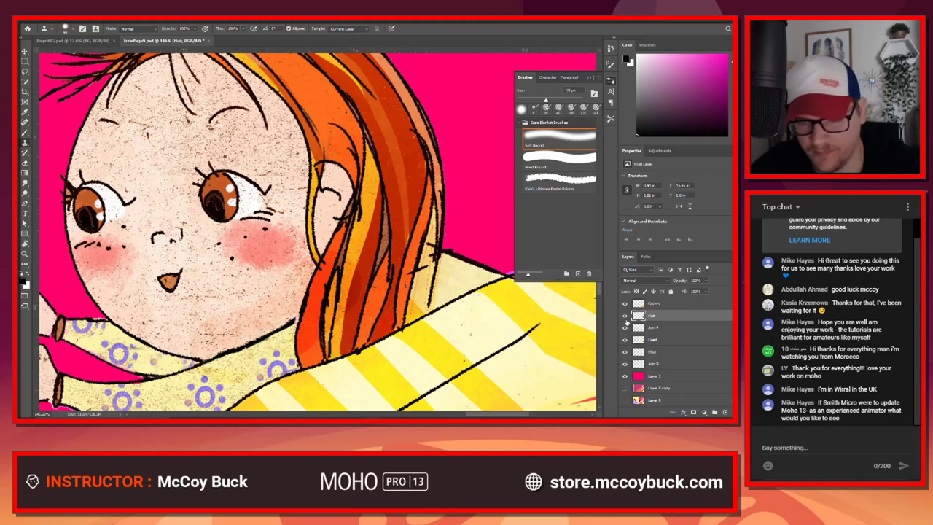
Step: Toggle the Hair layer's visibility to check what artwork lies beneath the hair
left_click(625, 316)
left_click(625, 316)
left_click(625, 315)
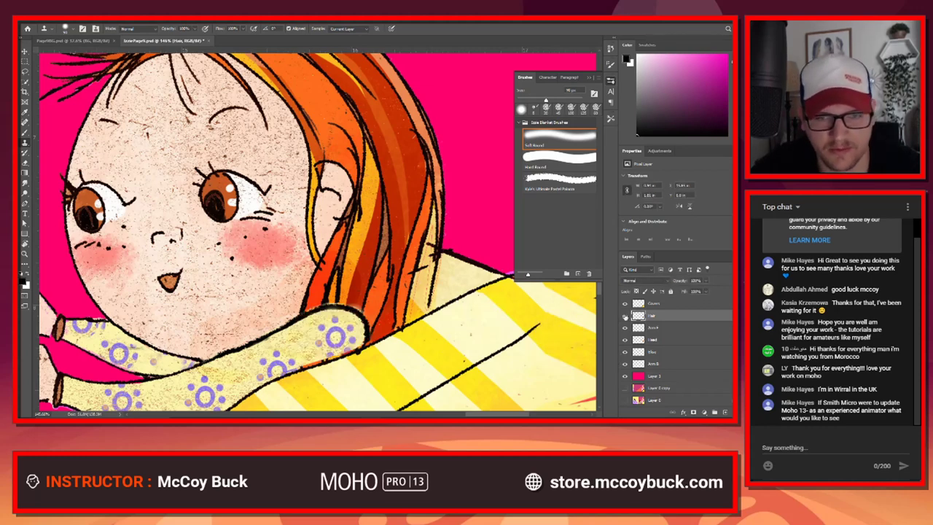
left_click(625, 316)
Step: Toggle the Head layer to inspect the artwork behind it and leave the layer hidden
left_click(625, 339)
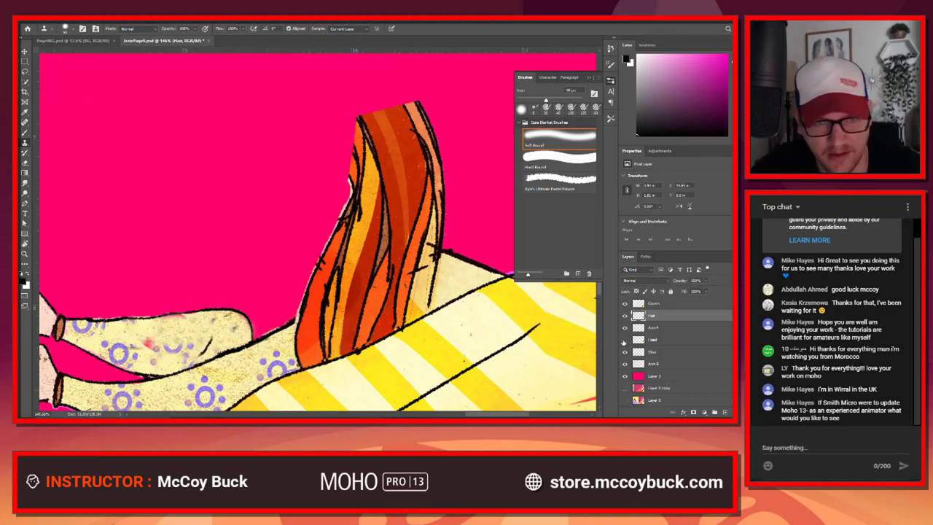
left_click(625, 340)
left_click(624, 340)
left_click(625, 340)
left_click(625, 340)
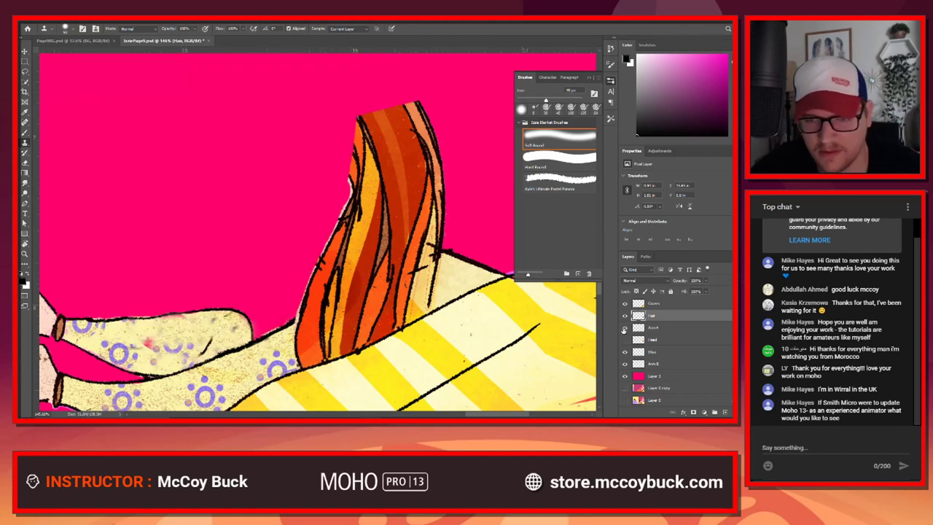
Step: Hide the Hair layer and the front arm layer to expose the shoulder gap, and make the Elise layer active
left_click(625, 315)
left_click(625, 316)
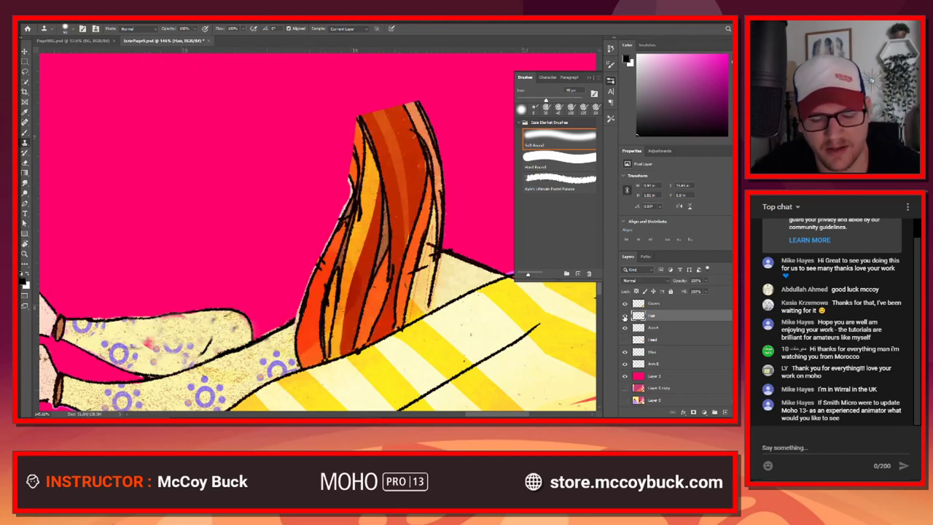
left_click(625, 316)
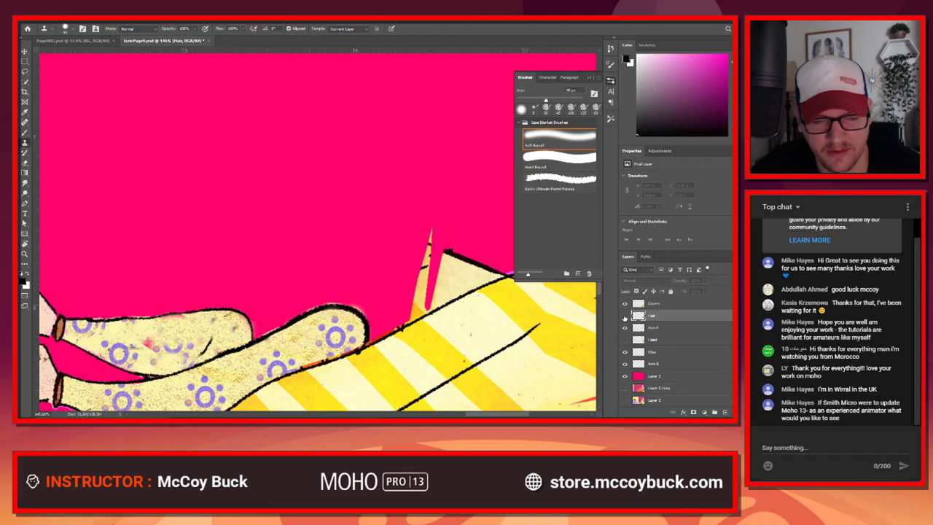
left_click(625, 316)
left_click(662, 353)
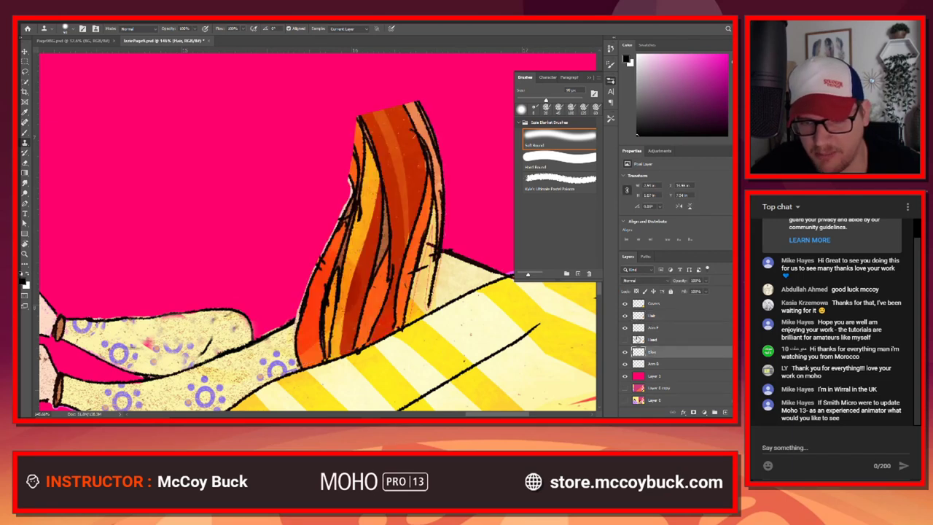
left_click(625, 316)
left_click(625, 328)
scroll(385, 279, "up", 3)
scroll(419, 294, "down", 3)
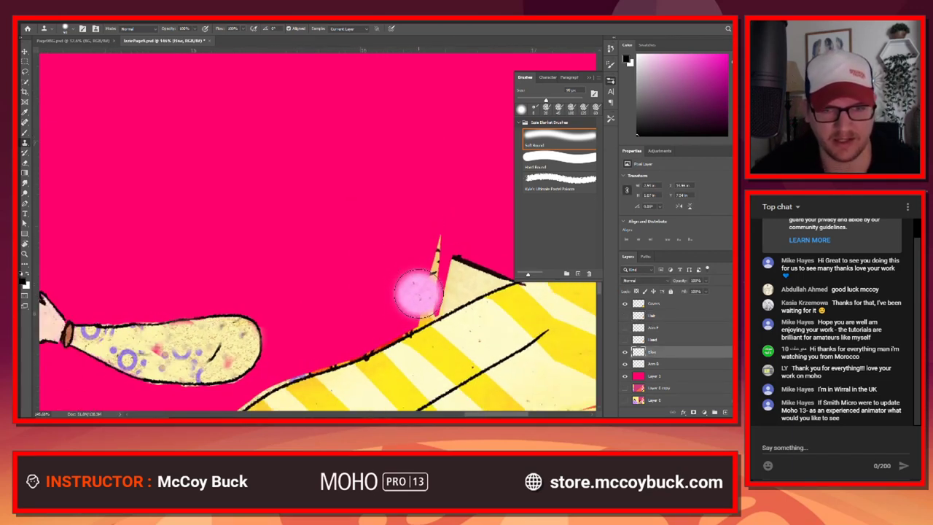
key("ctrl+z")
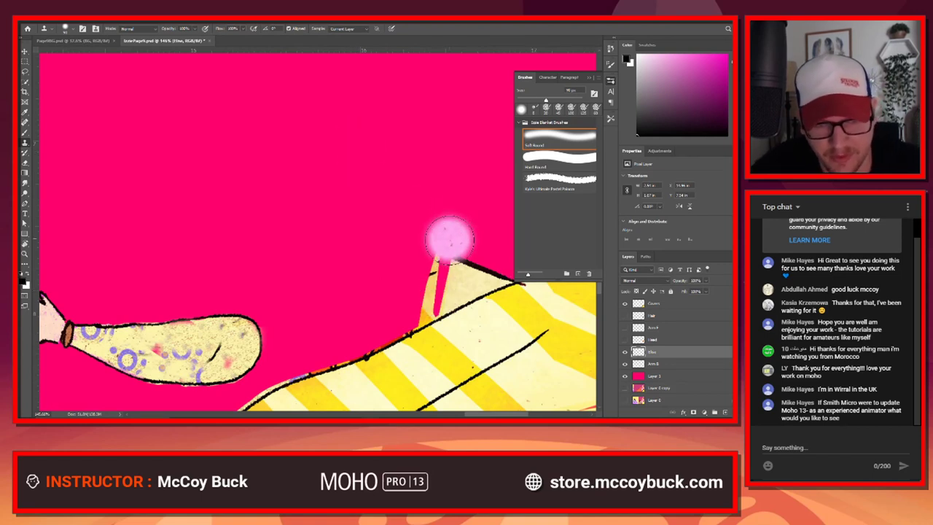
Step: Draw a curved black outline extending the shoulder on the Elise layer with an enlarged Kyle's Ultimate Pastel Palooza brush
left_click(559, 178)
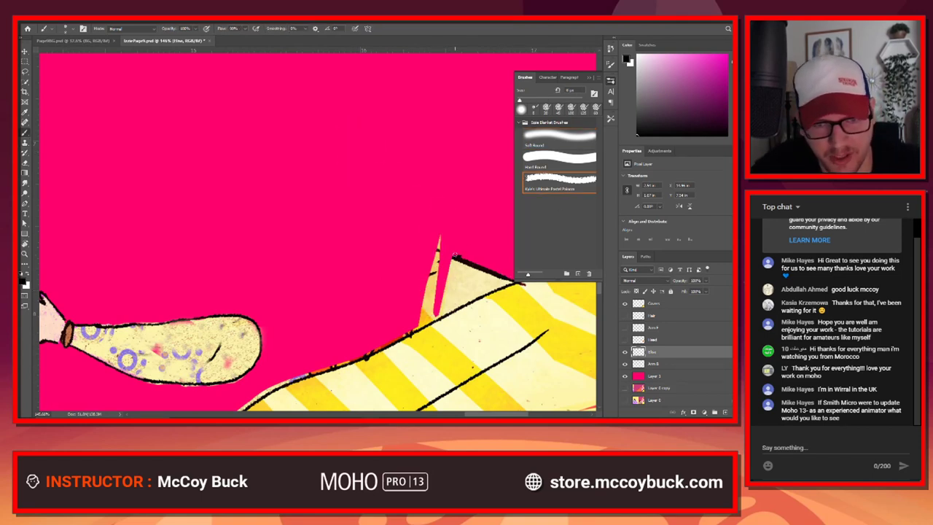
key("bracketright")
key("bracketright")
key("bracketright")
key("bracketright")
key("bracketright")
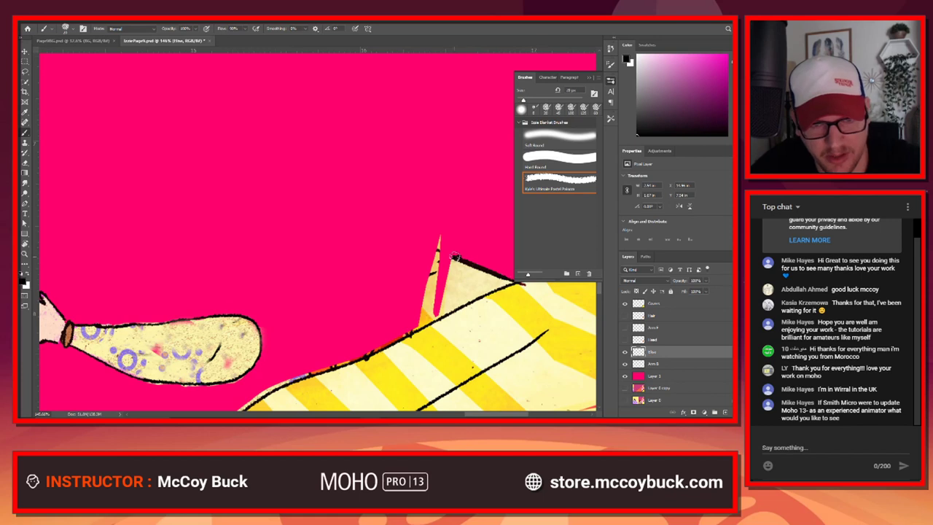
mouse_move(455, 257)
left_mouse_down()
mouse_move(368, 247)
mouse_move(342, 254)
mouse_move(315, 293)
left_mouse_up()
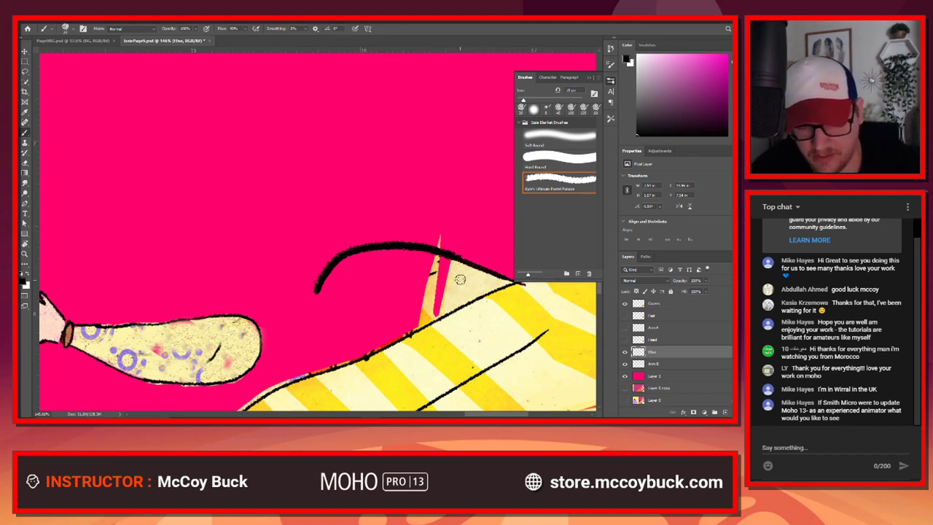
Step: Add a new layer above the back arm layer and paint the area under the shoulder outline with the sampled cream colour
left_click(660, 365)
left_click(724, 412)
key("]")
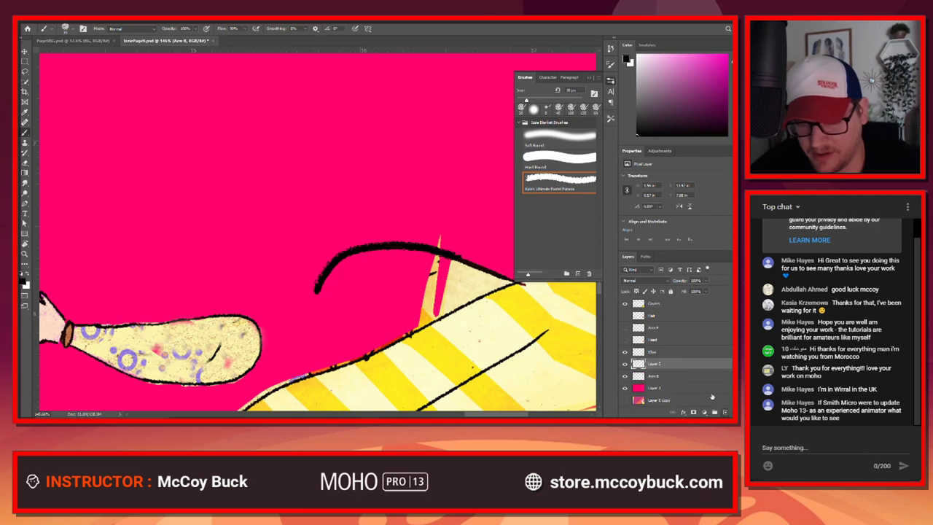
key("]")
key("]")
mouse_move(441, 283)
left_mouse_down()
mouse_move(437, 260)
mouse_move(481, 280)
mouse_move(443, 286)
mouse_move(434, 307)
mouse_move(447, 291)
mouse_move(434, 282)
mouse_move(440, 268)
mouse_move(371, 263)
mouse_move(341, 278)
mouse_move(346, 299)
mouse_move(395, 313)
left_mouse_up()
left_click(476, 278, "alt")
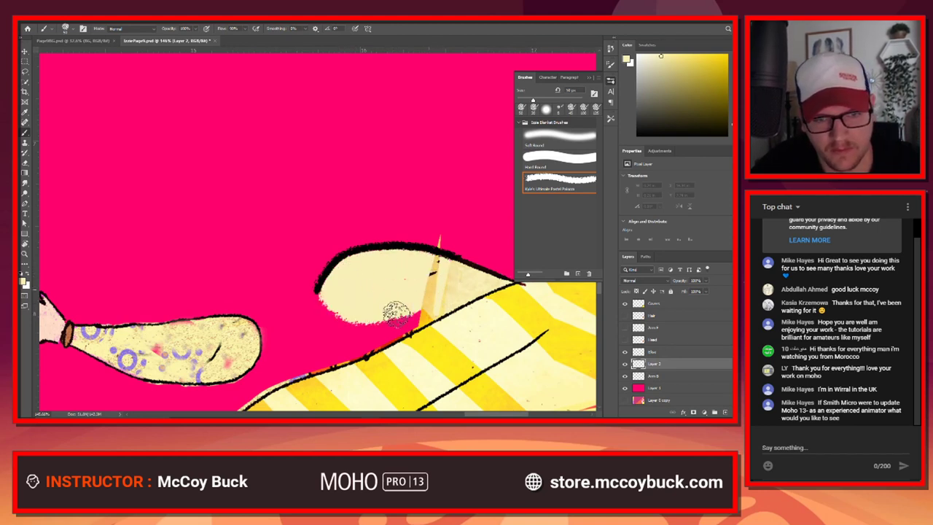
left_click(625, 353)
left_click(625, 353)
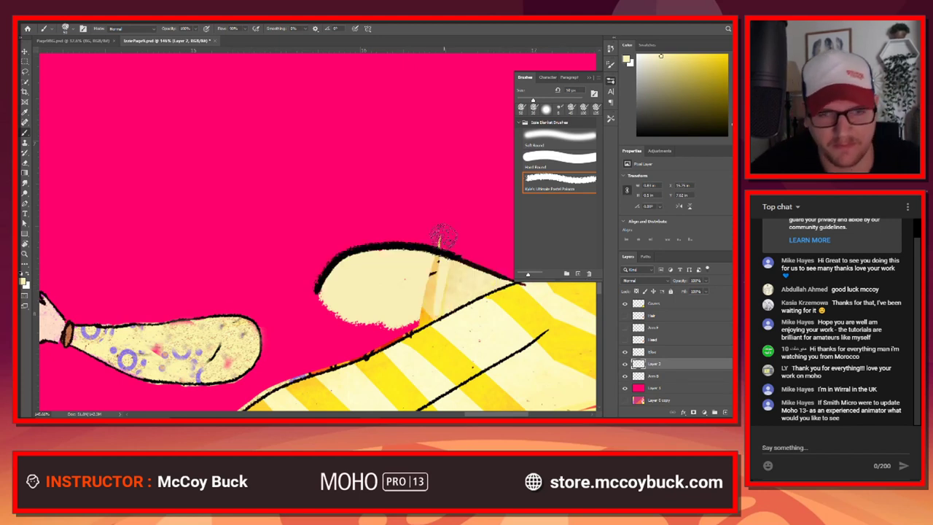
Step: Erase the stray tip poking above the shoulder outline on the Elise layer
left_click(667, 376)
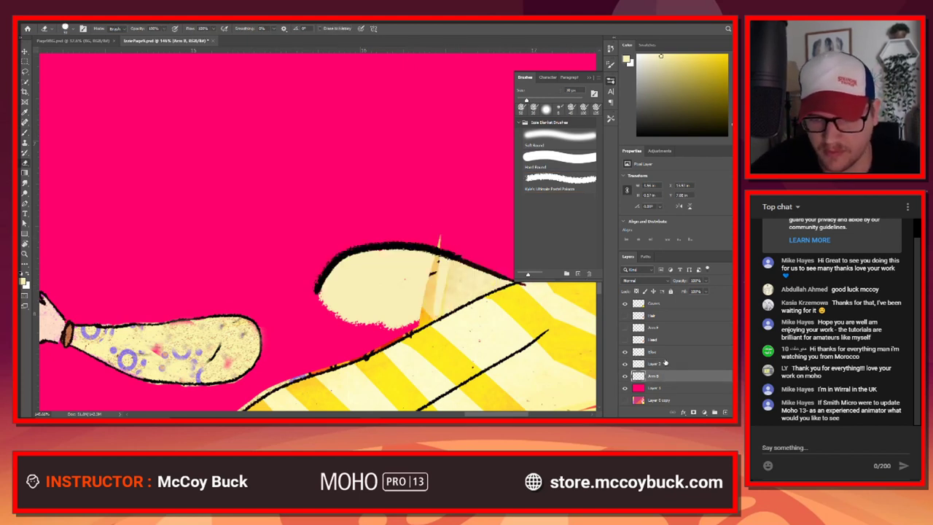
left_click(656, 353)
left_click_drag(441, 224, 441, 231)
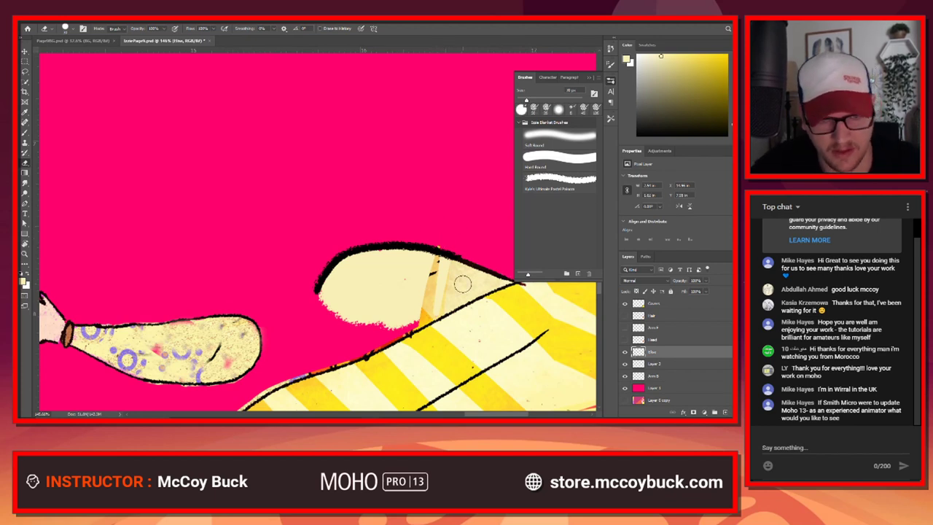
Step: Clone clean cream texture over the leftover hair marks on the shoulder with a smaller Clone Stamp, undoing unwanted strokes
key("s")
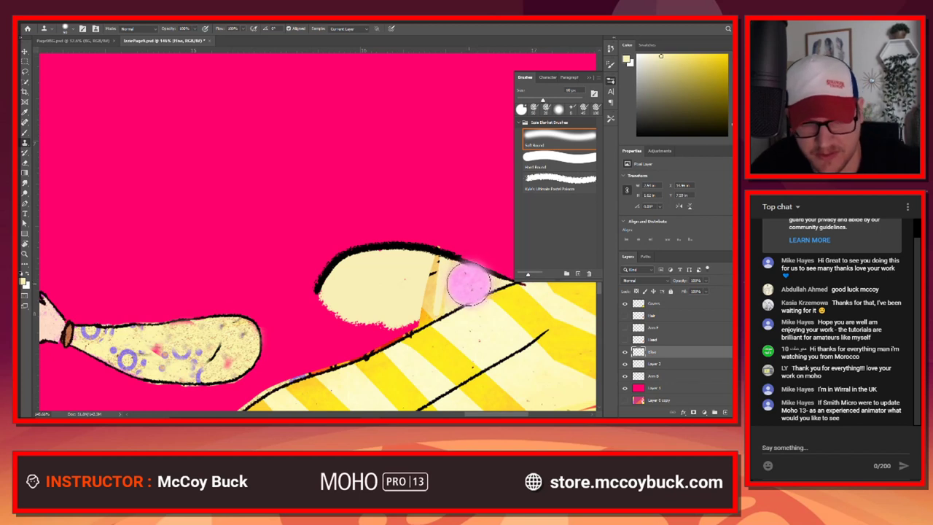
key("[")
left_click(466, 288, "alt")
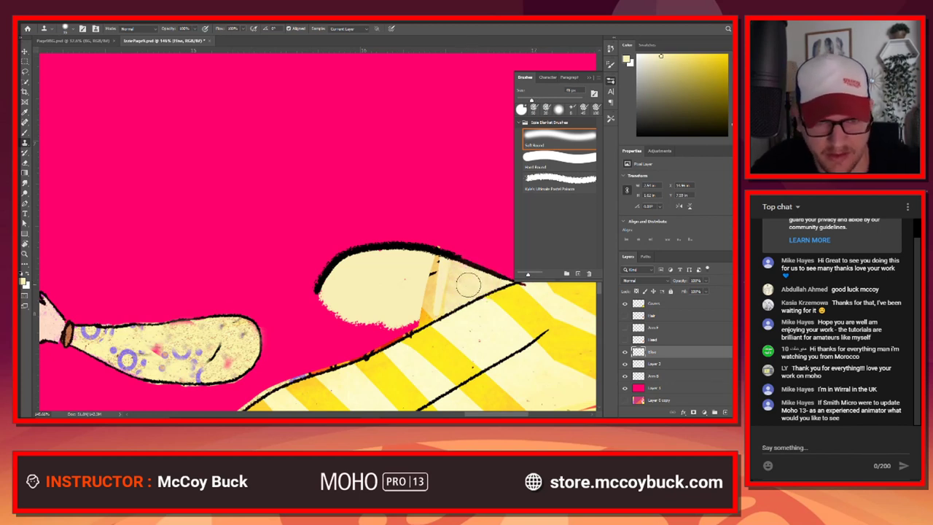
mouse_move(434, 307)
left_mouse_down()
mouse_move(448, 272)
mouse_move(433, 278)
mouse_move(439, 264)
mouse_move(442, 272)
left_mouse_up()
key("ctrl+z")
left_click(470, 285, "alt")
left_click(474, 286, "alt")
left_click(484, 285, "alt")
key("ctrl+z")
left_click(469, 285, "alt")
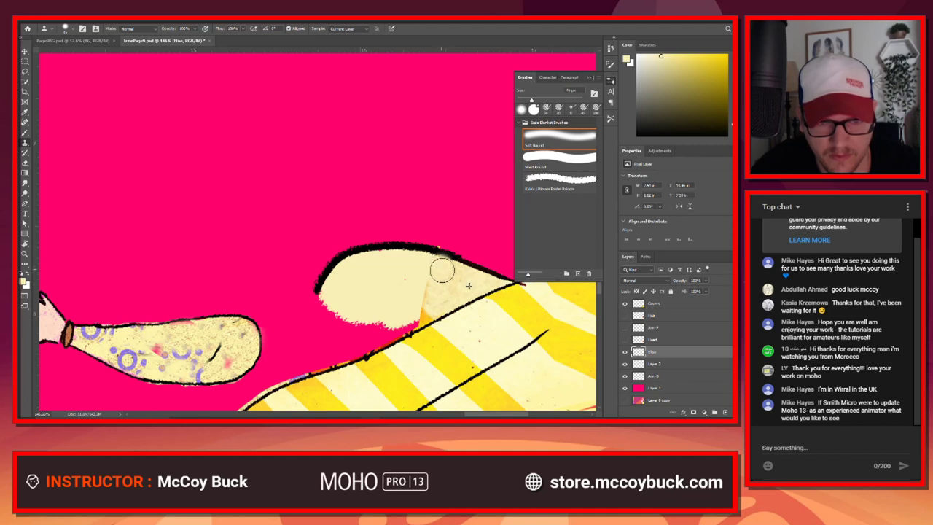
key("ctrl+z")
Step: Clone the shoulder fill near the seam on Layer 2, resampling the source from the cream area
left_click(676, 367)
left_click(464, 290, "alt")
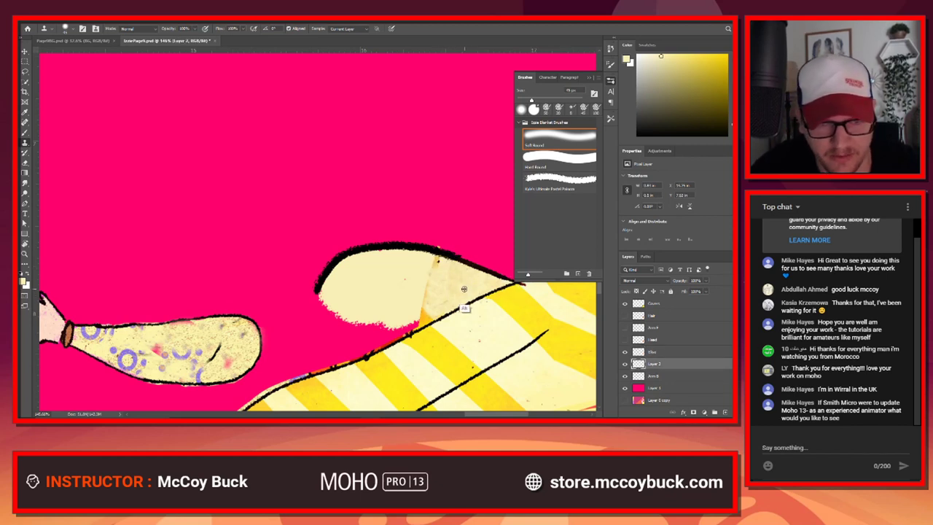
left_click(464, 291, "alt")
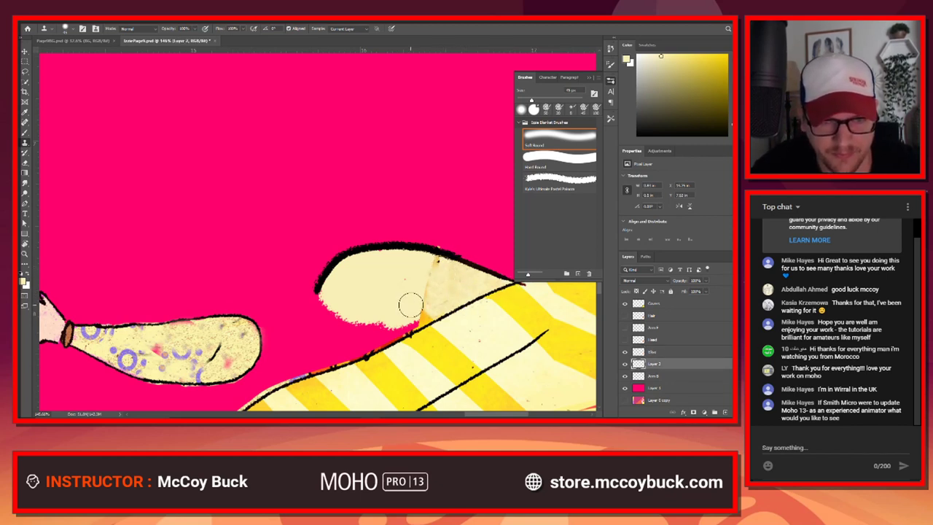
left_click(459, 286, "alt")
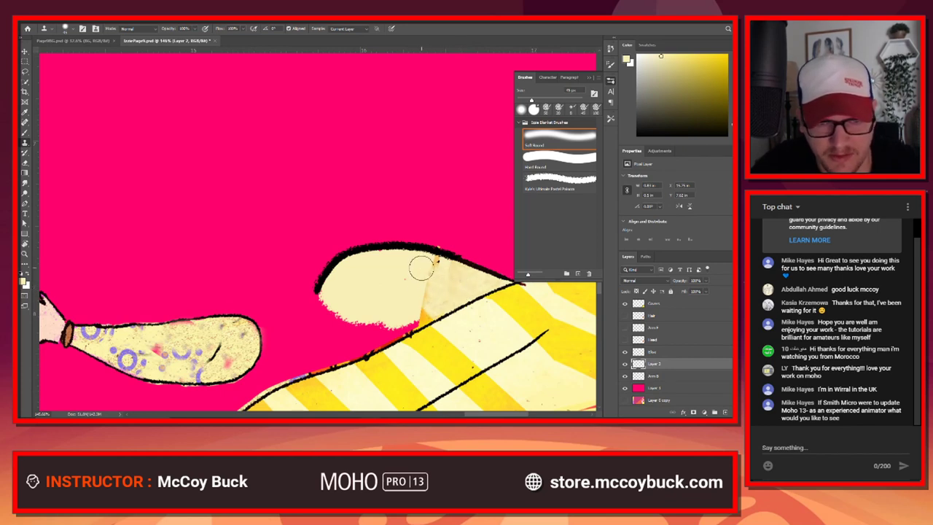
Step: Toggle the Elise layer's visibility to compare the shoulder artwork with the fill painted beneath it
left_click(632, 353)
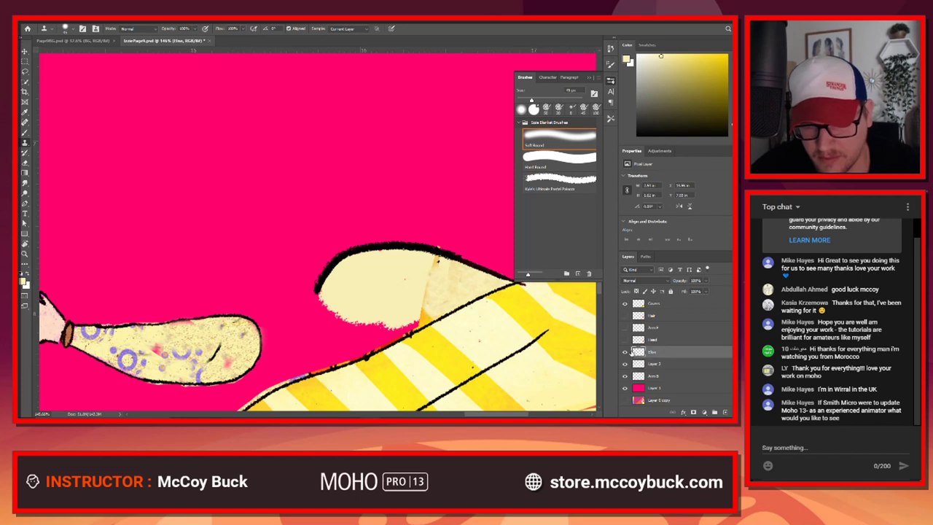
left_click(625, 353)
left_click(626, 353)
left_click(625, 353)
left_click(626, 353)
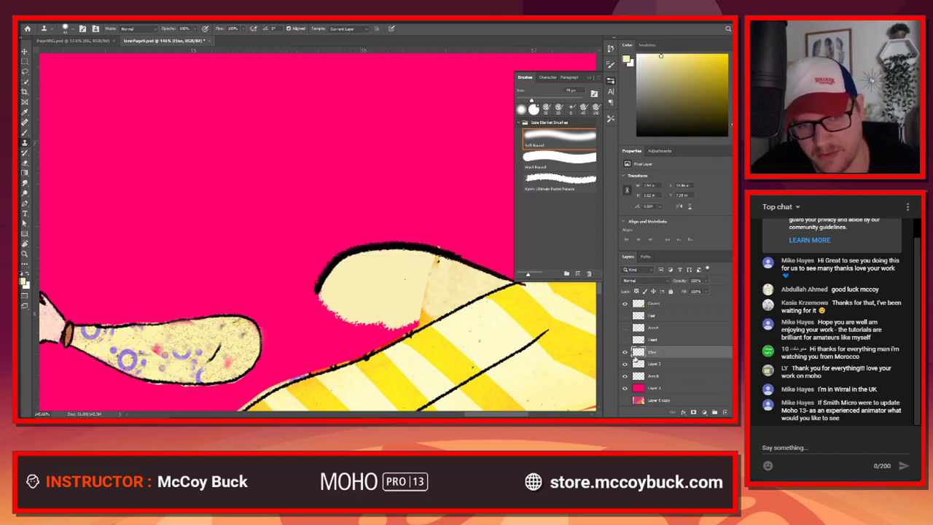
Step: Merge Layer 2 with the Elise layer so the painted shoulder fill and the artwork share one layer
double_click(670, 364)
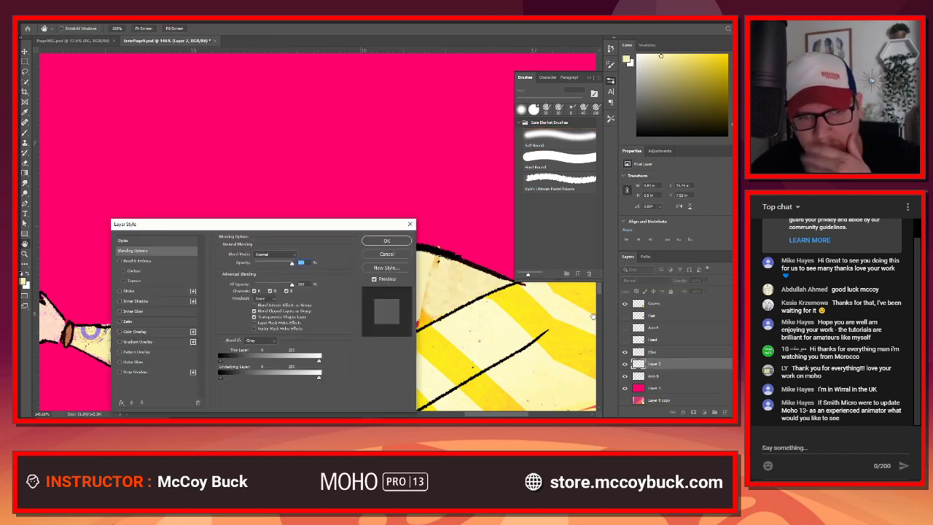
left_click(409, 224)
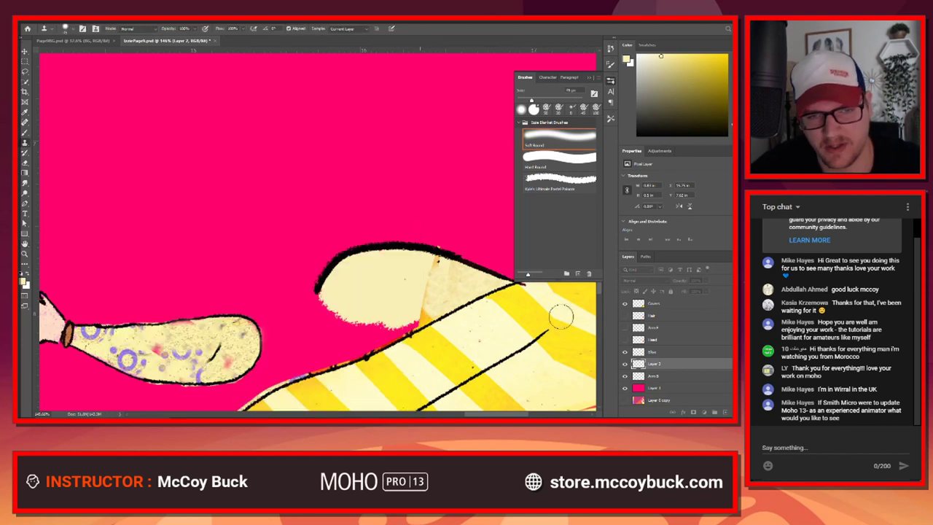
left_click(670, 353, "shift")
right_click(661, 353)
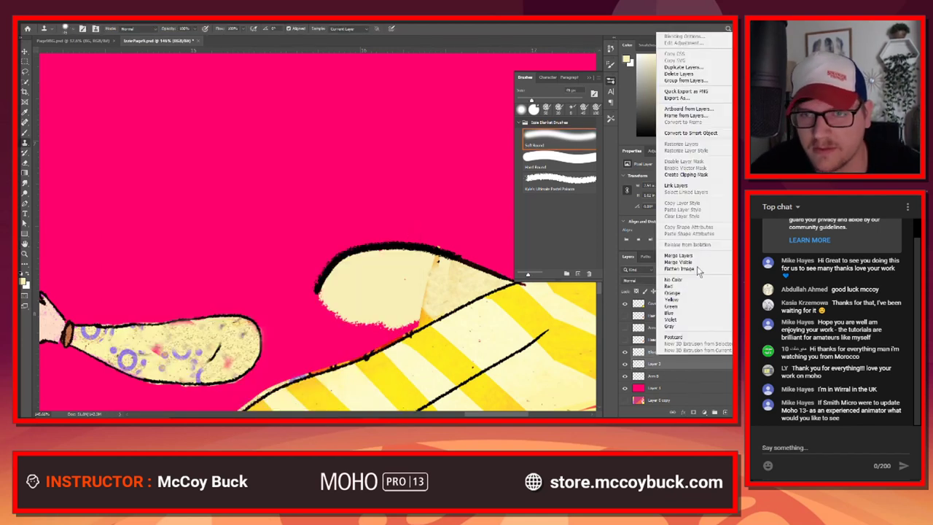
left_click(681, 256)
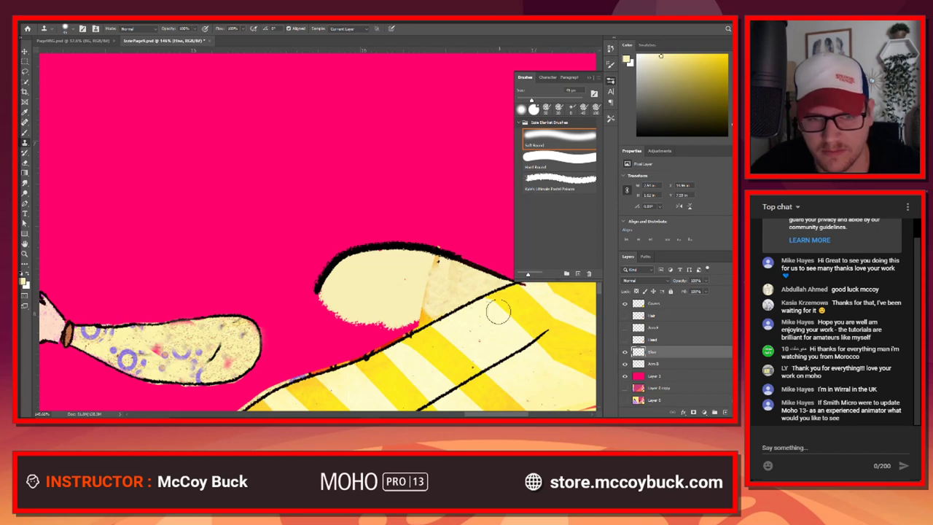
Step: Clone cream texture across the vertical seam in the shoulder on the merged Elise layer, resampling the source from nearby fill
mouse_move(435, 269)
left_mouse_down()
mouse_move(424, 293)
mouse_move(418, 287)
mouse_move(457, 300)
mouse_move(422, 301)
mouse_move(413, 316)
mouse_move(415, 297)
mouse_move(396, 309)
mouse_move(447, 289)
mouse_move(406, 283)
left_mouse_up()
left_click(471, 287, "alt")
left_click(473, 281, "alt")
left_click(471, 288, "alt")
left_click(457, 311, "alt")
left_click(458, 302, "alt")
left_click(441, 287, "alt")
left_click(457, 309, "alt")
left_click(461, 306, "alt")
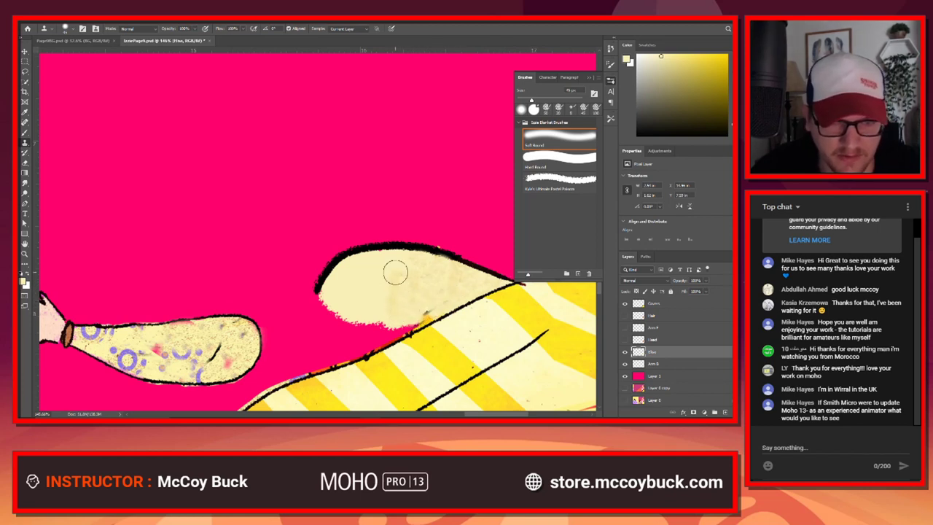
Step: Clone over the remaining seam mark beside the blanket outline, undo the stray dab off the shoulder, and save the file
left_click(471, 309, "alt")
left_click(474, 330)
key("ctrl+z")
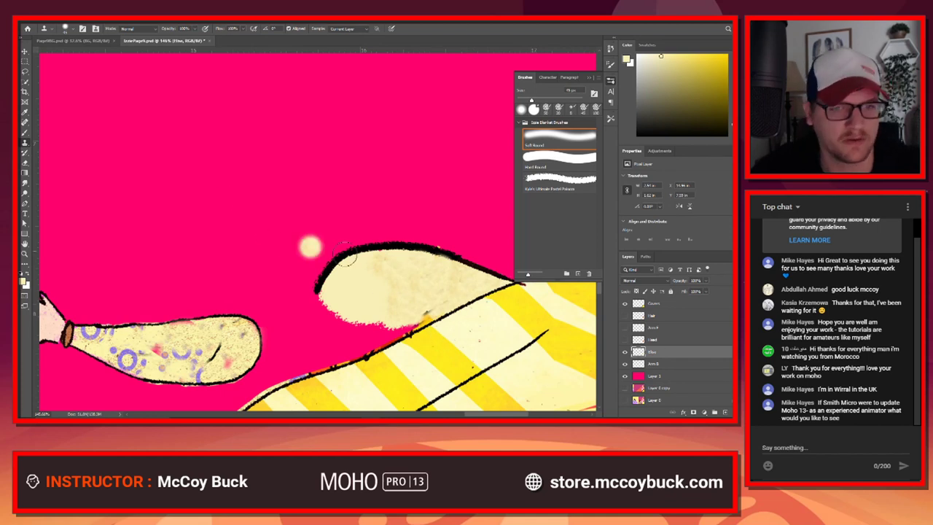
left_click(447, 284, "alt")
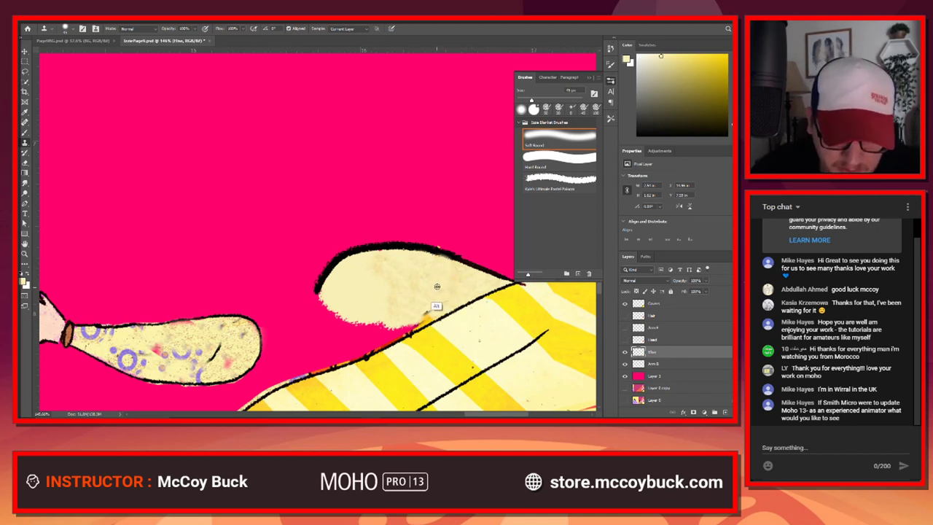
mouse_move(427, 309)
left_mouse_down()
mouse_move(412, 315)
mouse_move(452, 293)
left_mouse_up()
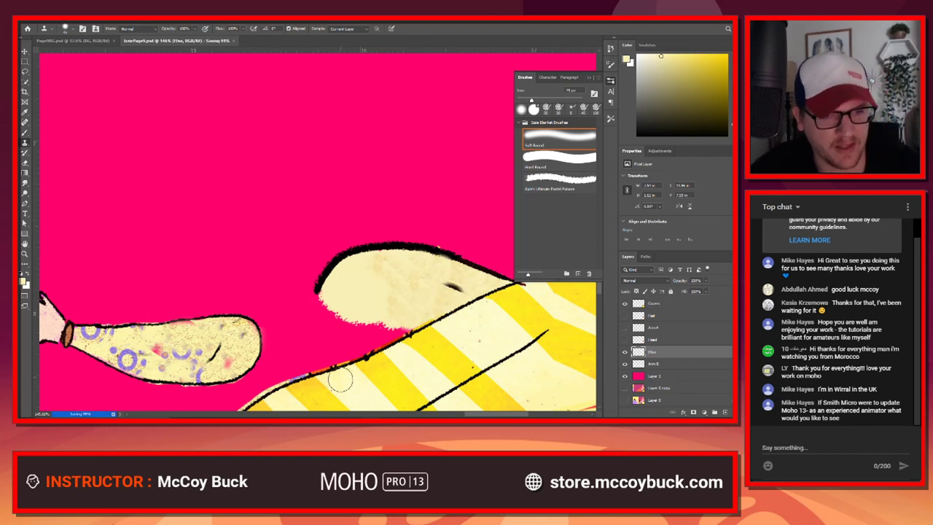
Step: Switch to Moho and scrub to frame 105 to examine the shoulder behind the red-haired girl's hair
key("alt+Tab")
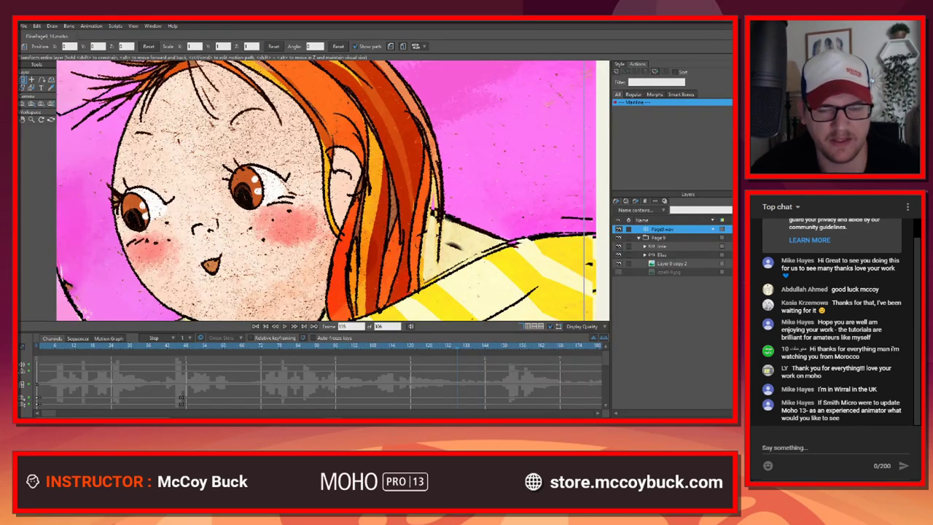
scroll(460, 237, "down", 2)
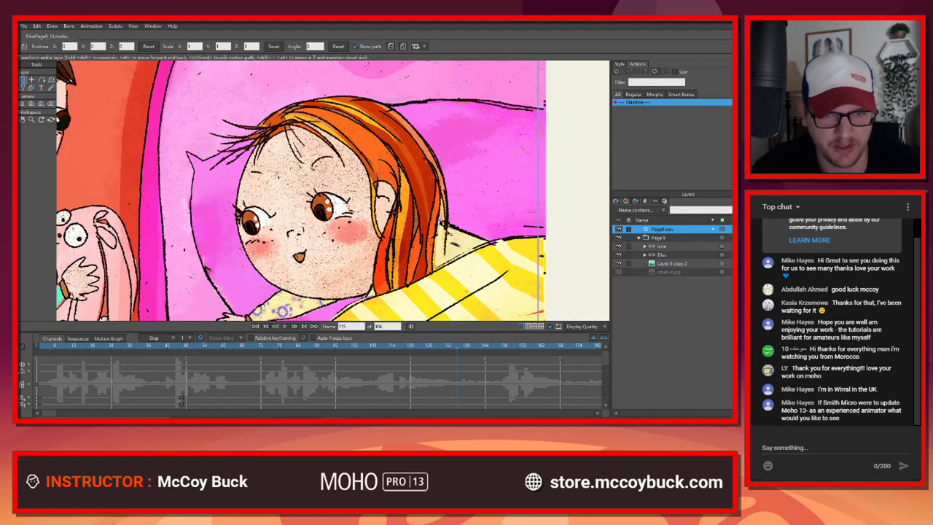
scroll(459, 238, "down", 1)
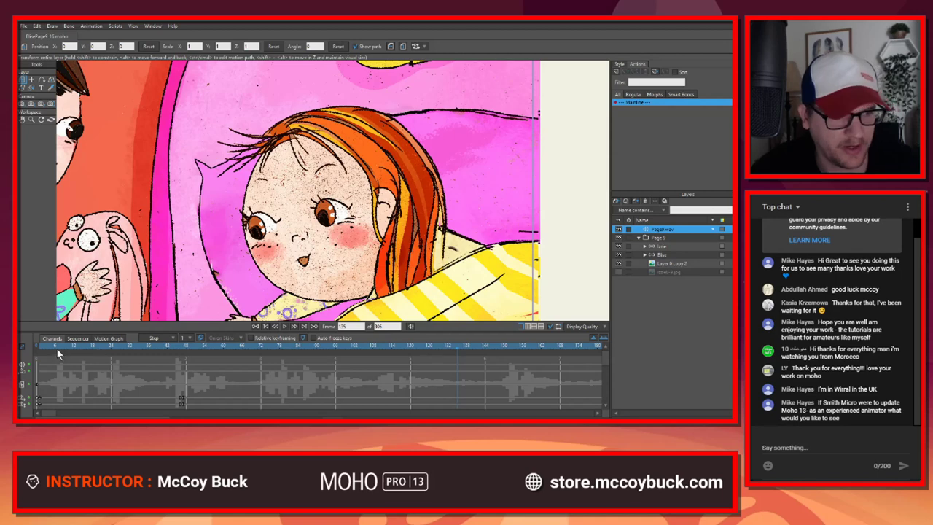
left_click_drag(56, 348, 363, 349)
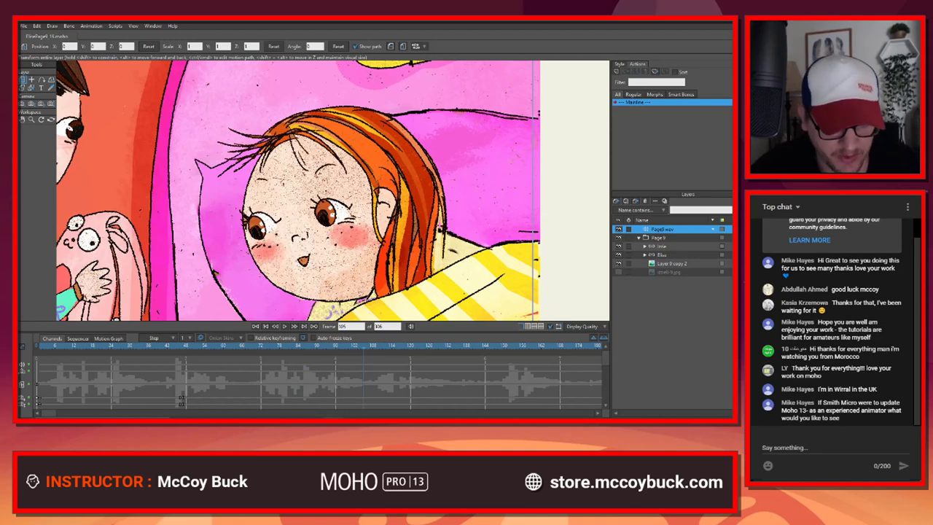
Step: Return to Photoshop, clone cream texture over the dark smudge inside the shoulder fill, and save the file
key("alt+Tab")
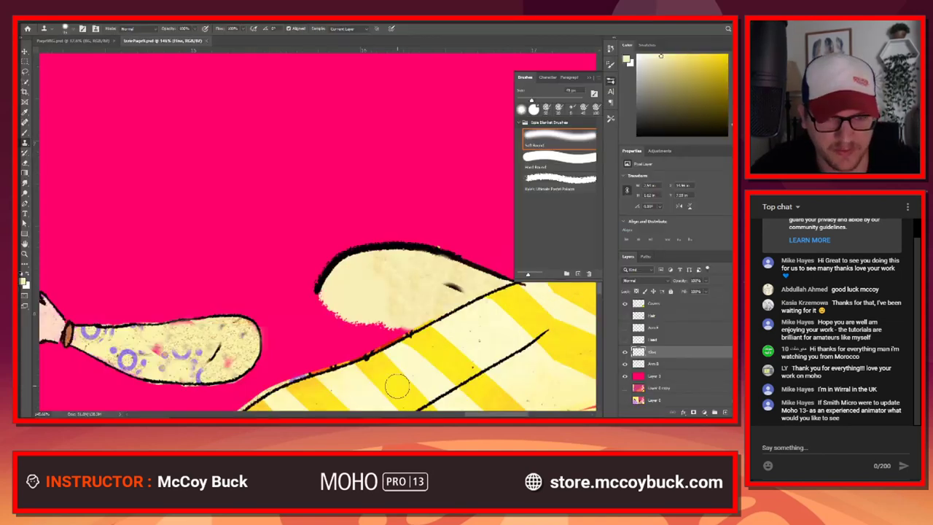
left_click(413, 298, "alt")
mouse_move(449, 286)
left_mouse_down()
mouse_move(456, 287)
mouse_move(439, 283)
left_mouse_up()
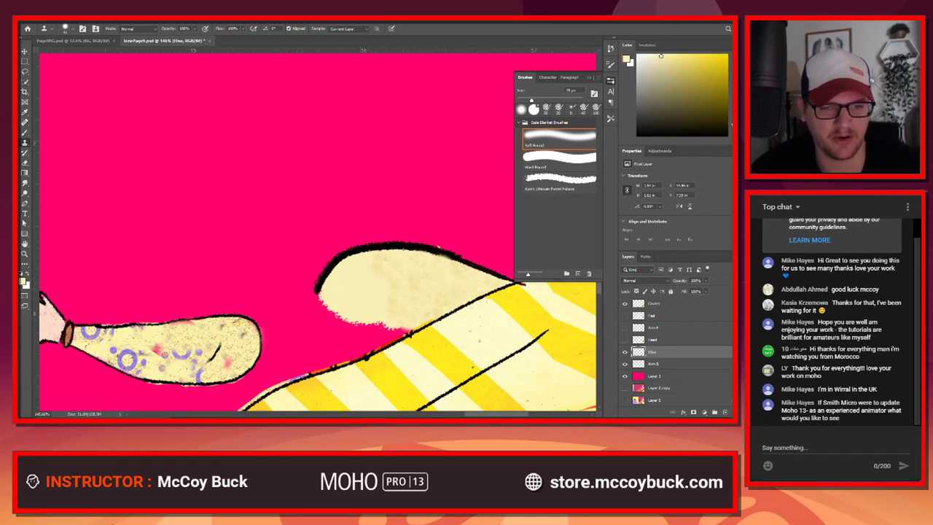
key("ctrl+s")
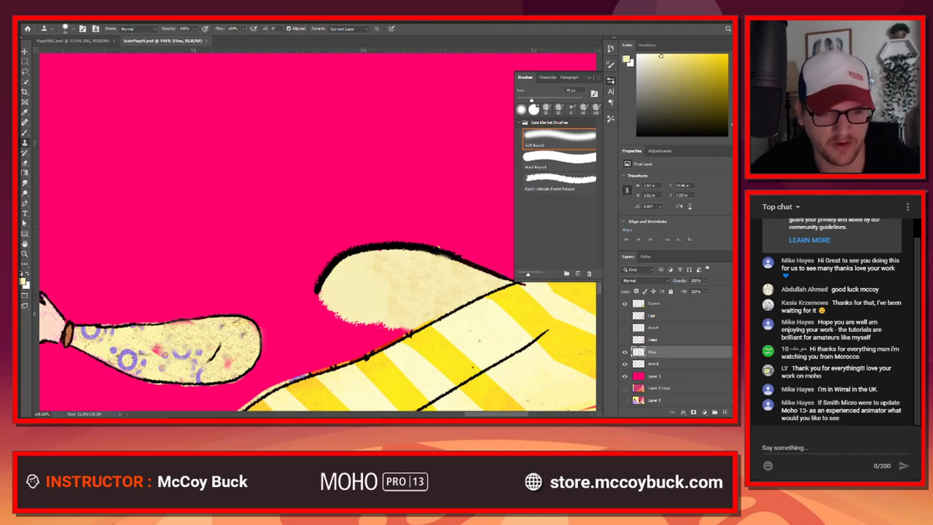
Step: Switch to Moho and inspect the updated shoulder artwork around the hair at frame 105
left_click(361, 422)
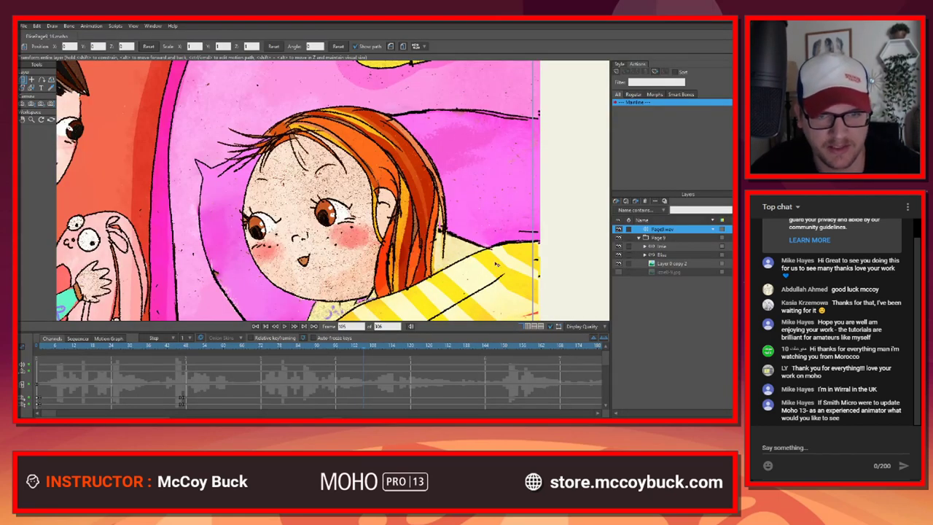
scroll(398, 271, "down", 5)
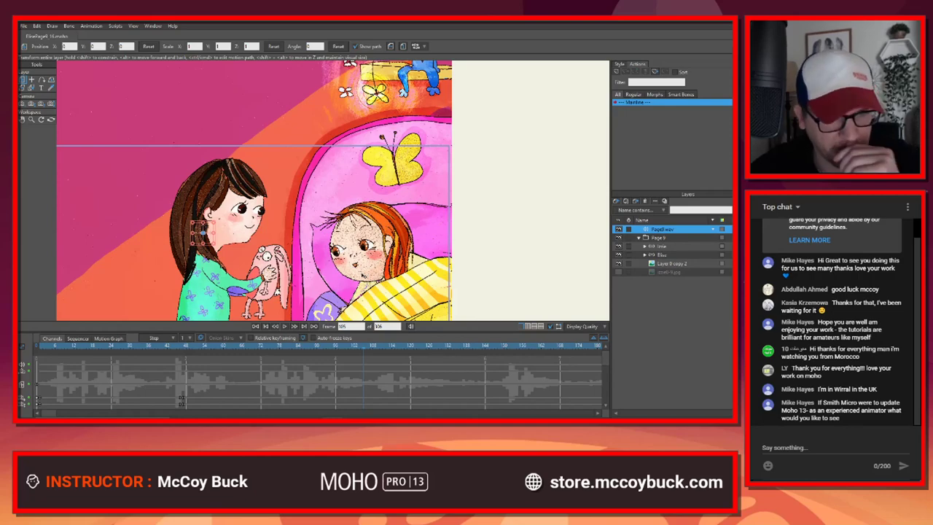
scroll(364, 302, "up", 5)
scroll(335, 264, "down", 4)
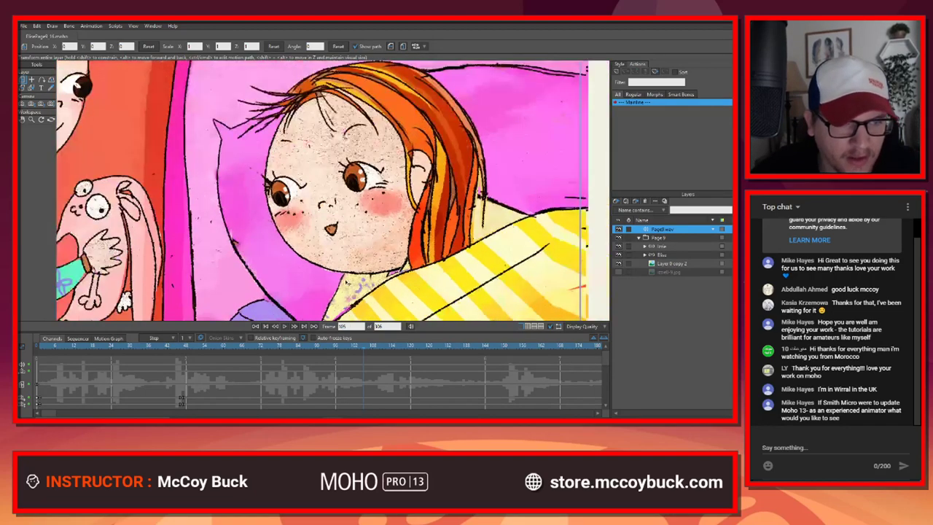
scroll(308, 263, "up", 2)
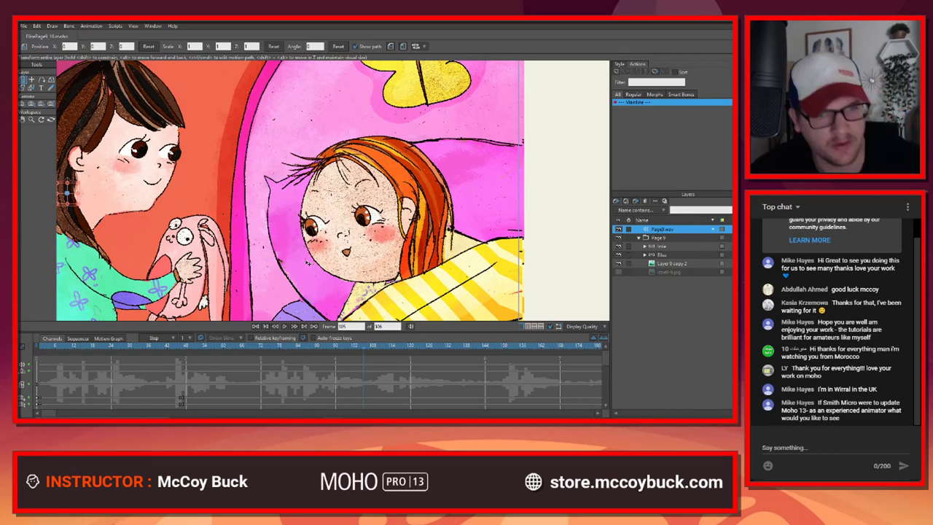
Step: Play the animation from the start to review both girls, and rewind it to the first frame
left_click(258, 328)
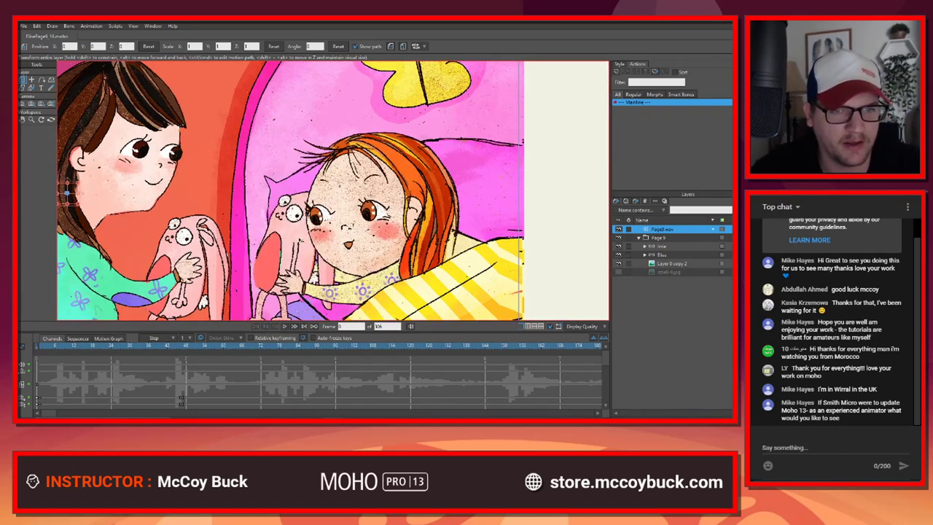
scroll(261, 264, "down", 2)
left_click_drag(209, 267, 304, 217)
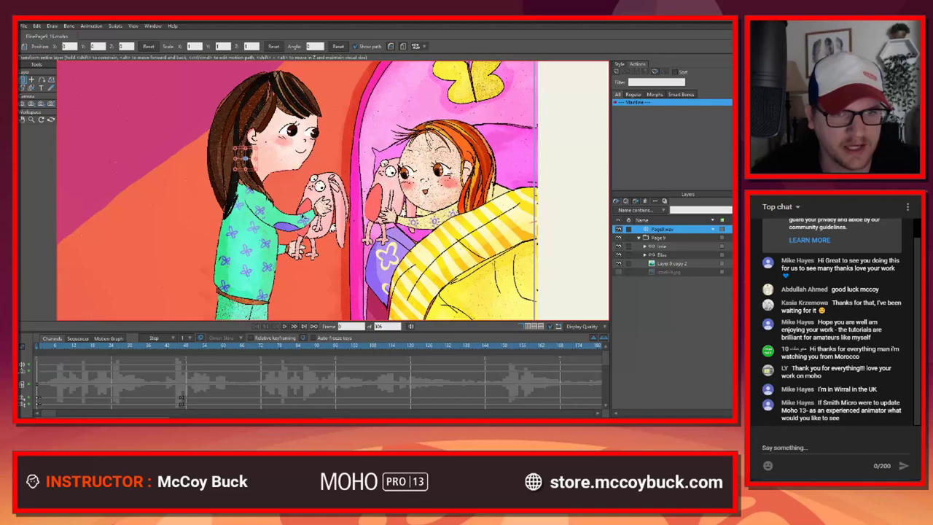
left_click(286, 327)
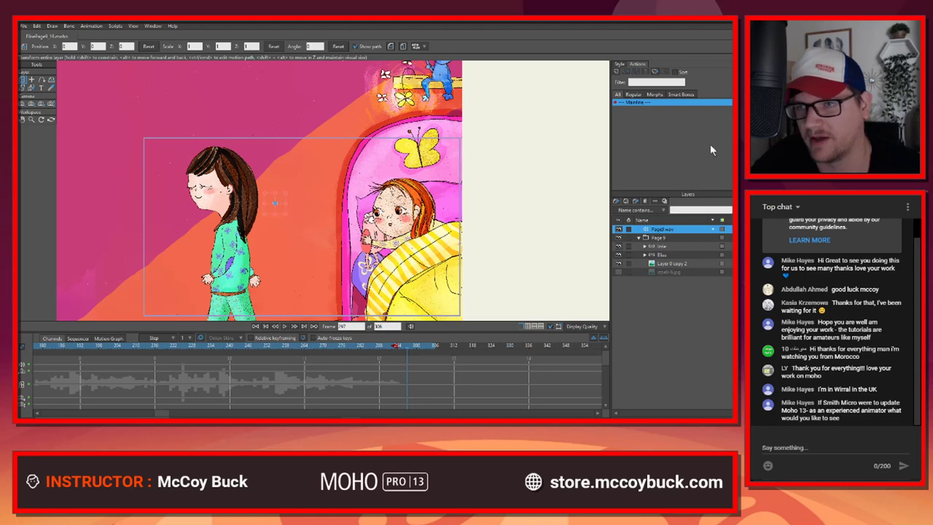
left_click(264, 326)
scroll(275, 264, "down", 4)
scroll(275, 263, "up", 5)
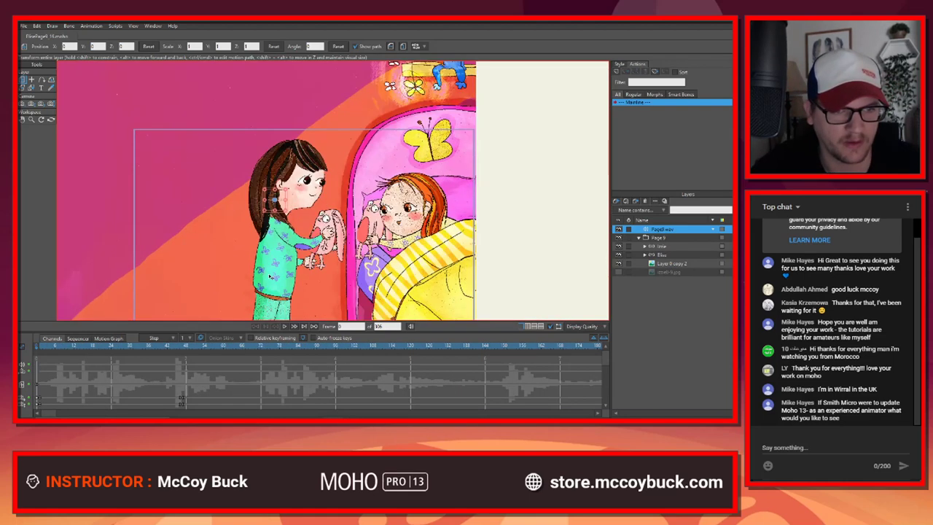
left_click_drag(276, 279, 248, 244)
scroll(248, 244, "up", 2)
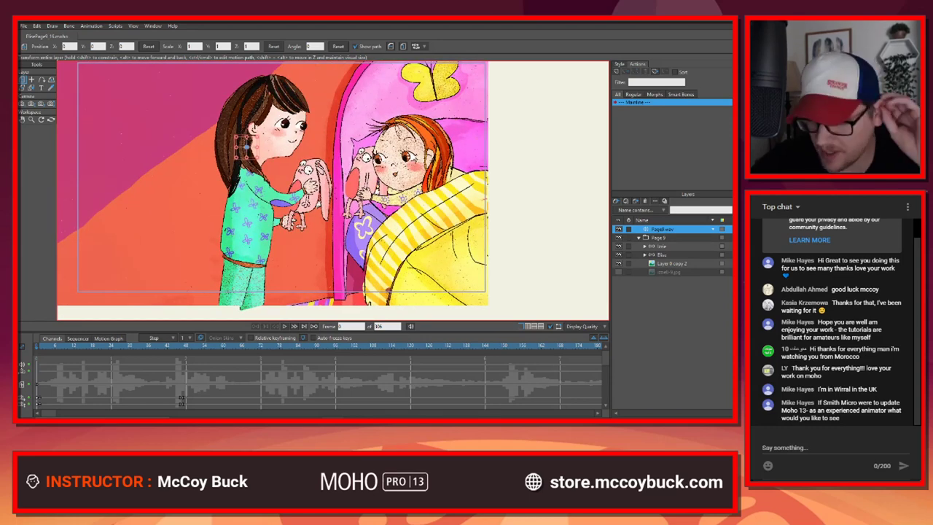
Step: Look at the page 9 background file in Photoshop and return to Moho
key("alt+Tab")
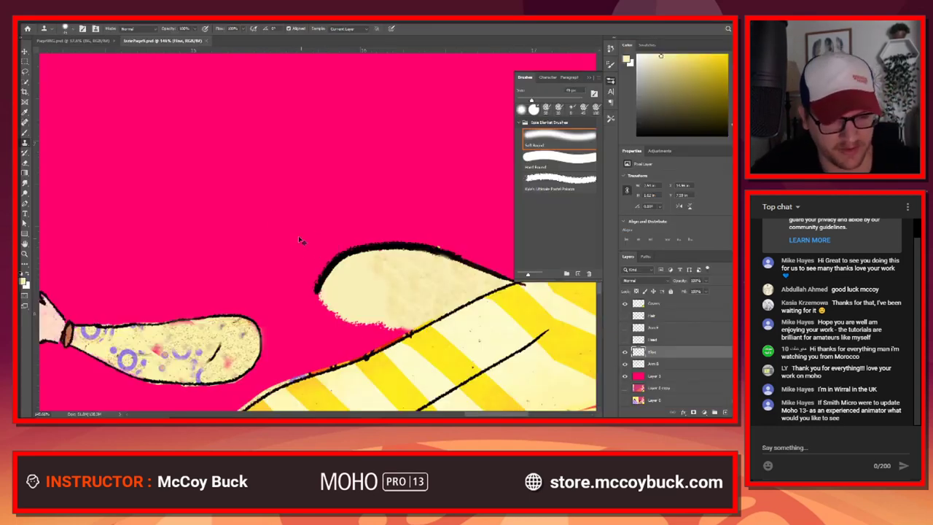
left_click(98, 41)
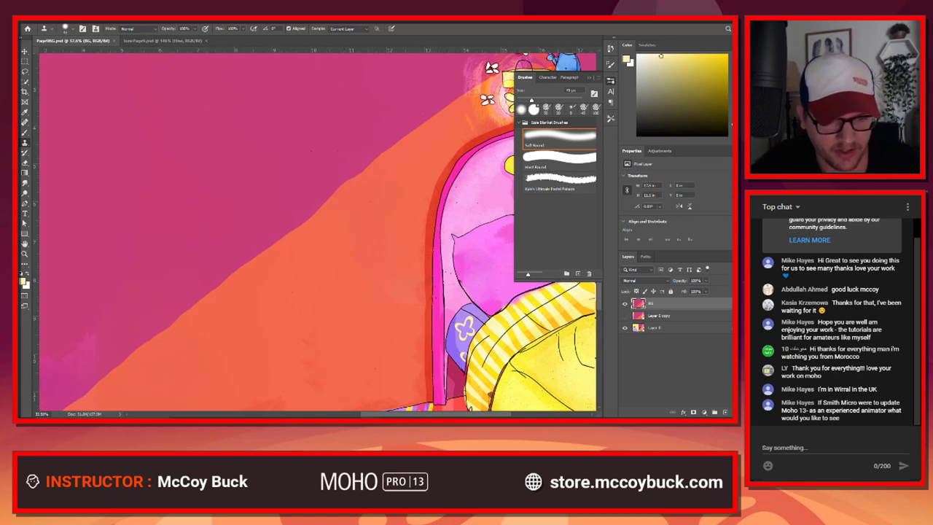
key("alt+Tab")
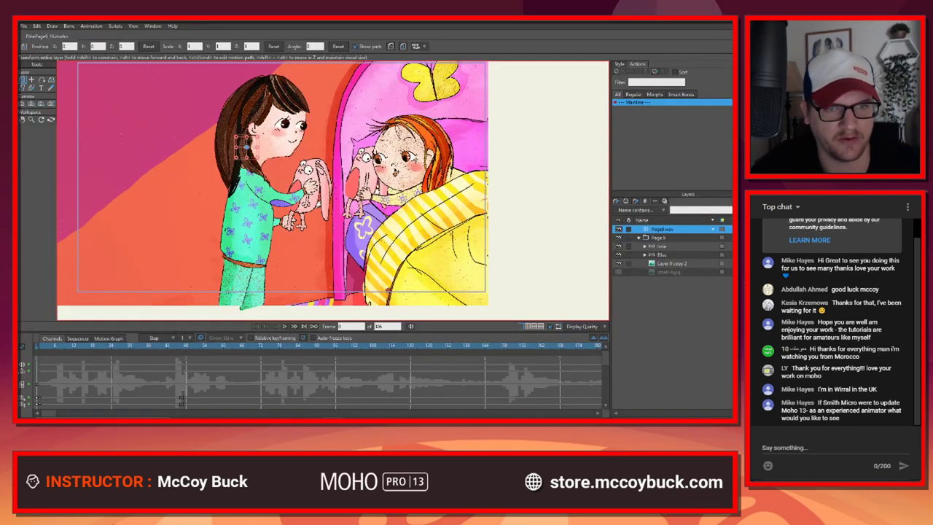
Step: Play the animation again with the whole scene framed, and scrub to the pose where the girls hug
scroll(279, 248, "down", 3)
scroll(265, 248, "up", 1)
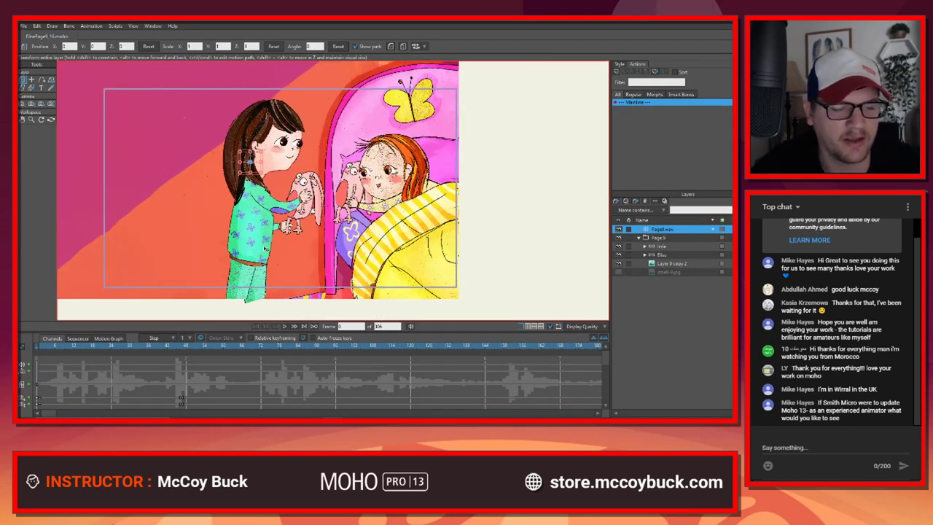
scroll(266, 249, "up", 1)
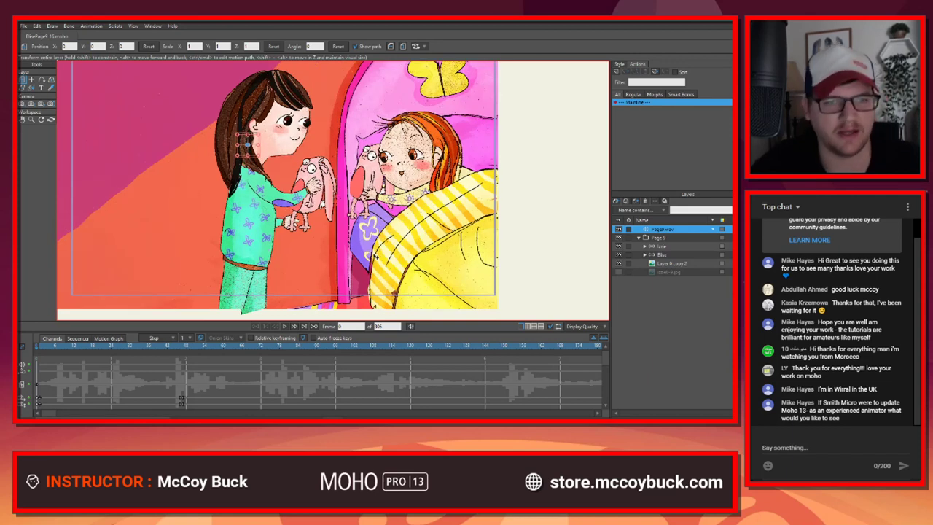
left_click_drag(376, 256, 388, 272)
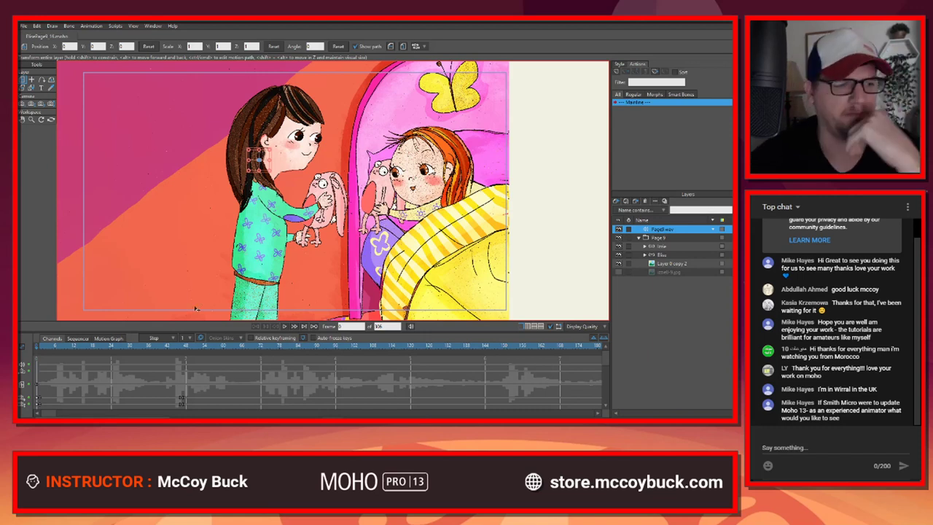
left_click(285, 327)
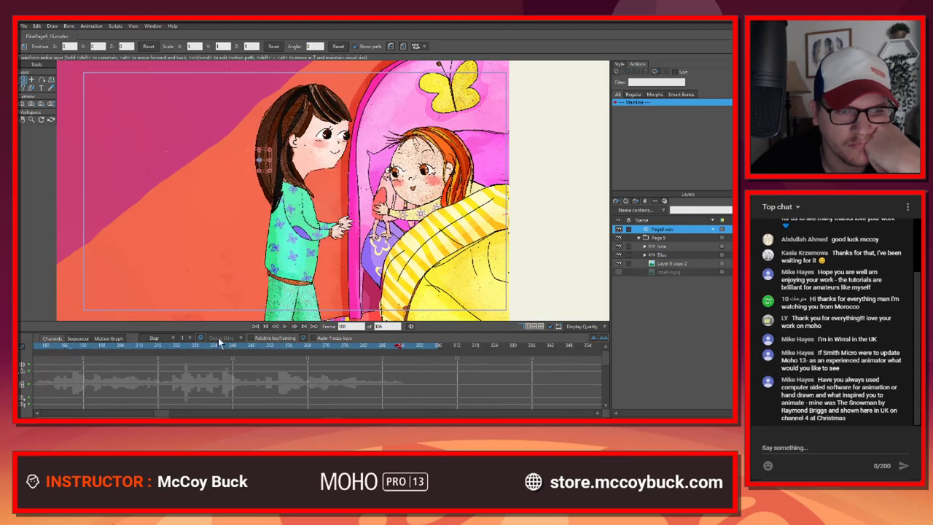
left_click_drag(158, 350, 211, 347)
Step: Select the Rabbit 2 layer, hide and reshow the red-haired girl's group, and expand the dark-haired girl's group to examine its layers
right_click(383, 208, "alt")
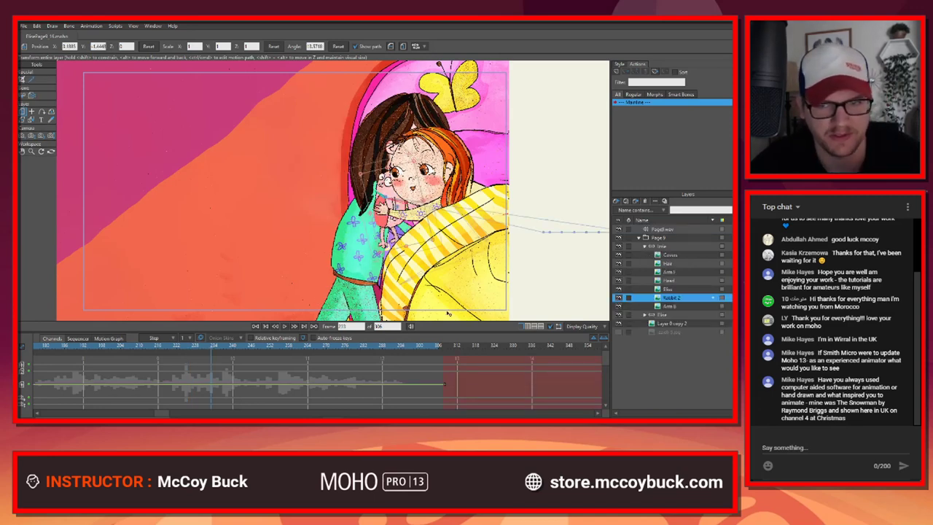
left_click(619, 246)
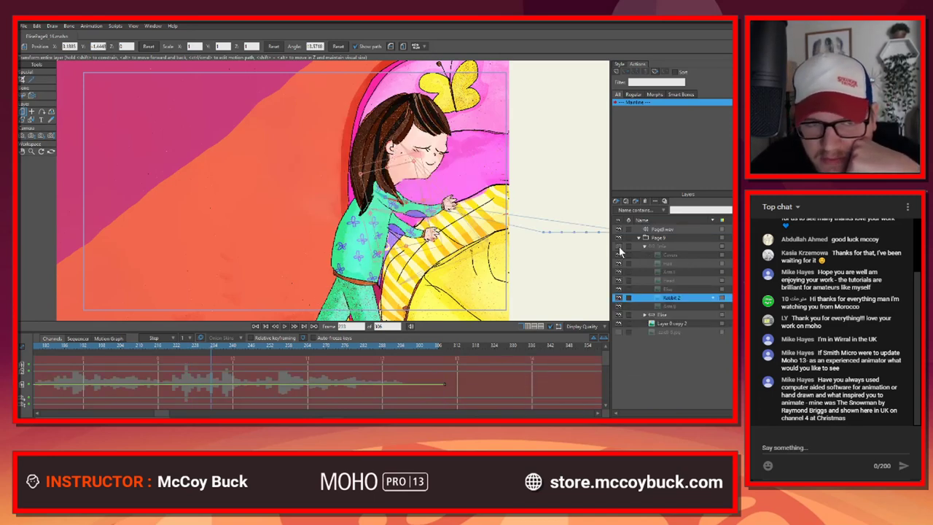
left_click(619, 246)
left_click(645, 316)
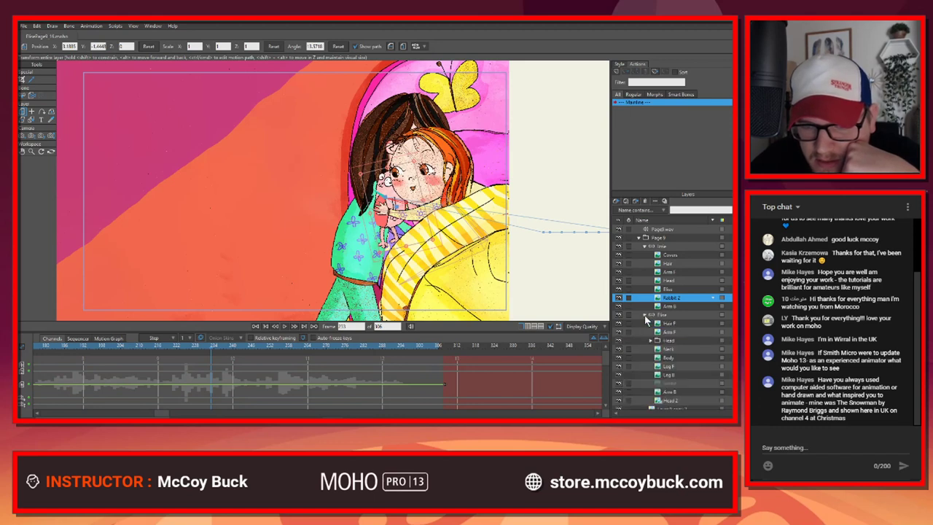
scroll(647, 335, "down", 1)
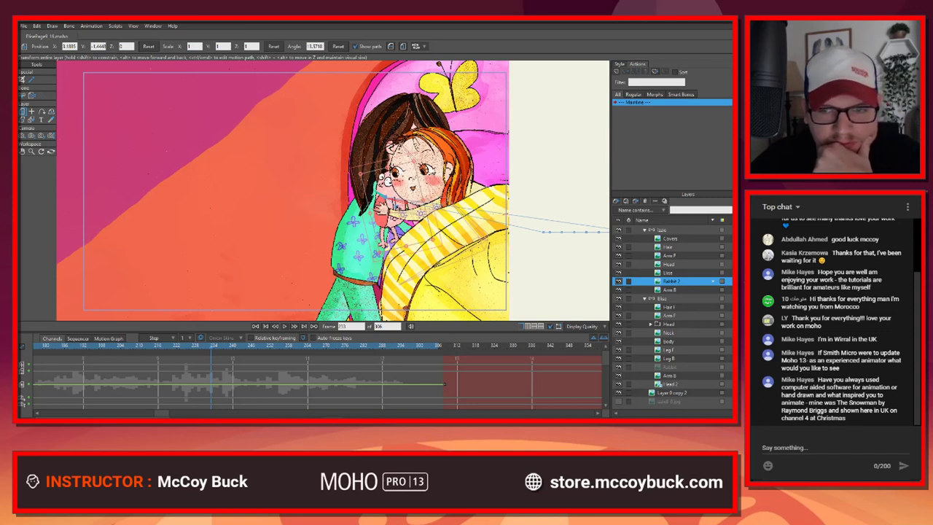
Step: Collapse both girls' layer groups, then play the animation from the start and stop it around frame 78
scroll(641, 249, "up", 1)
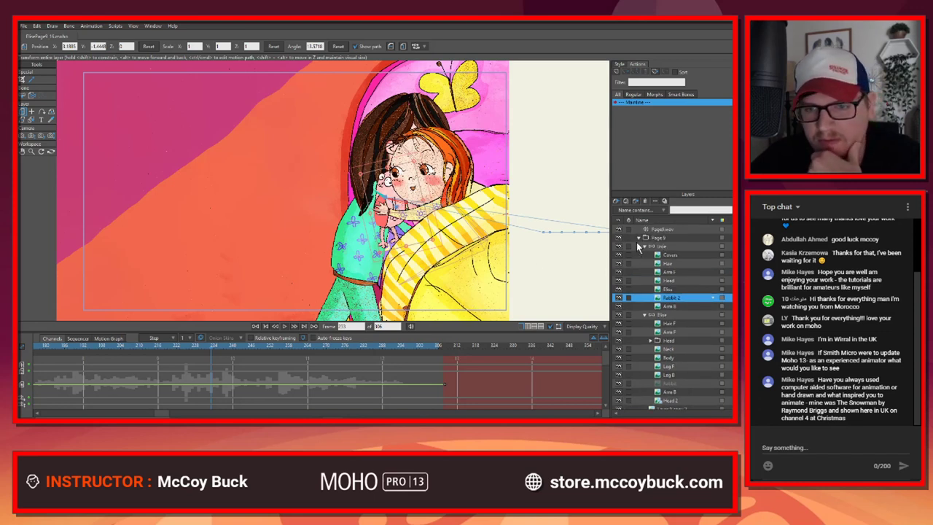
left_click(644, 246)
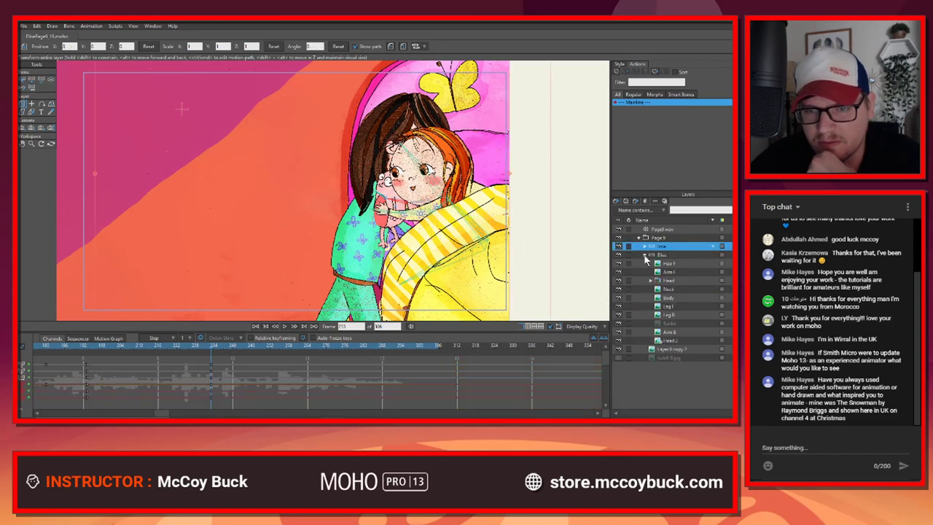
left_click(645, 255)
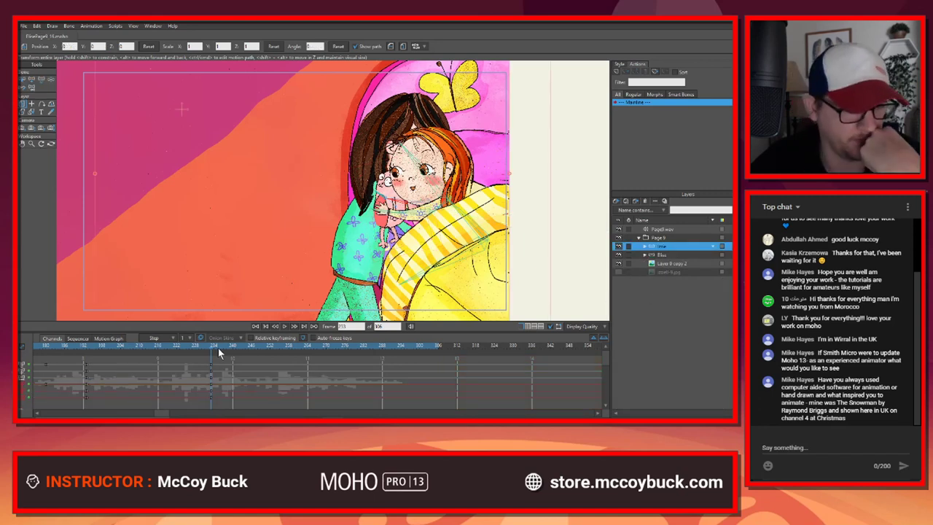
left_click(265, 328)
left_click(286, 327)
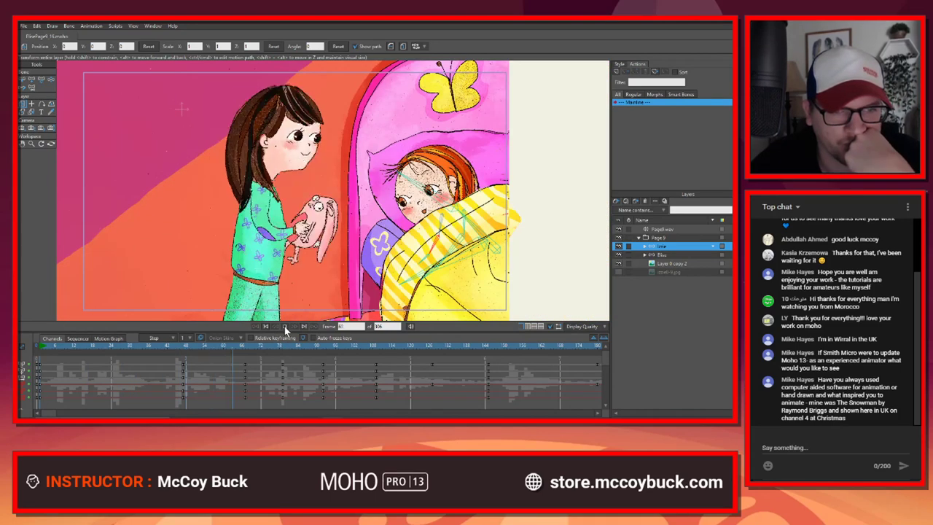
left_click(286, 327)
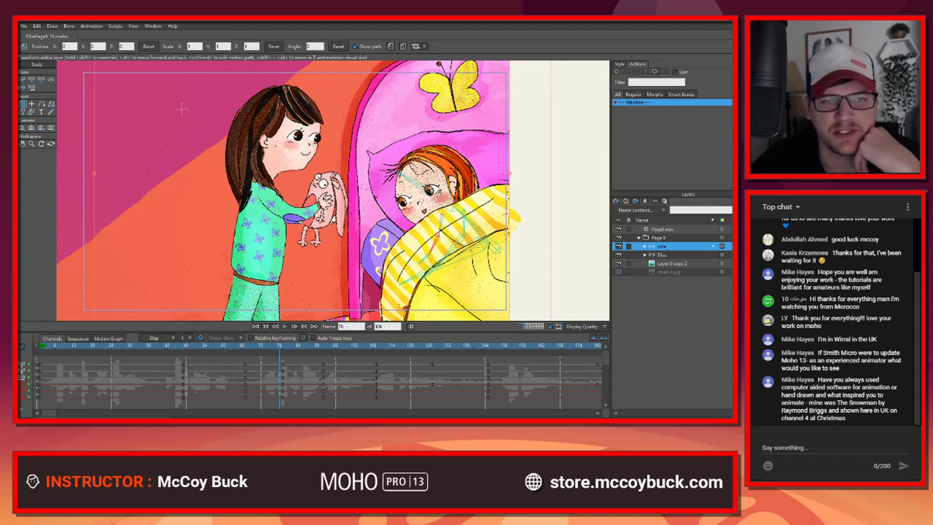
Step: Glance at the red-haired girl's layers, then replay the animation from the first frame until the girls reach toward each other again
left_click(645, 246)
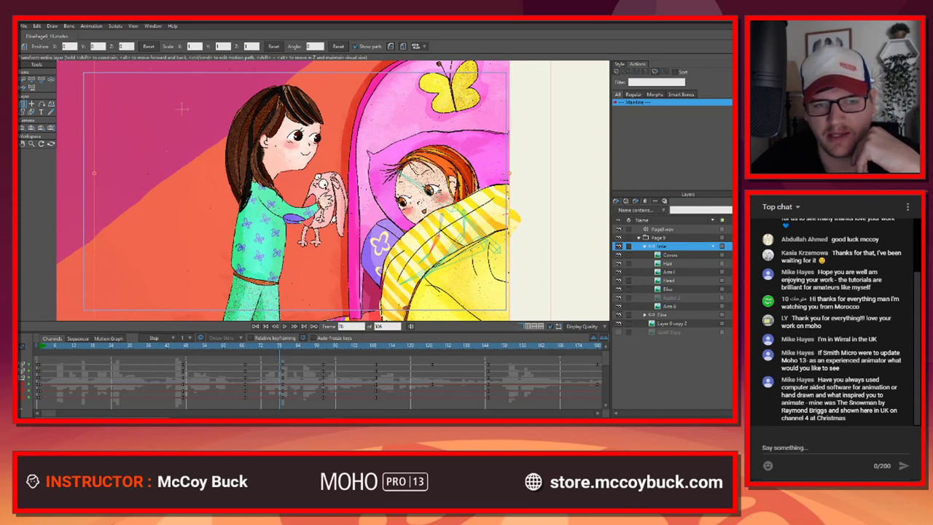
left_click(642, 248)
left_click(41, 347)
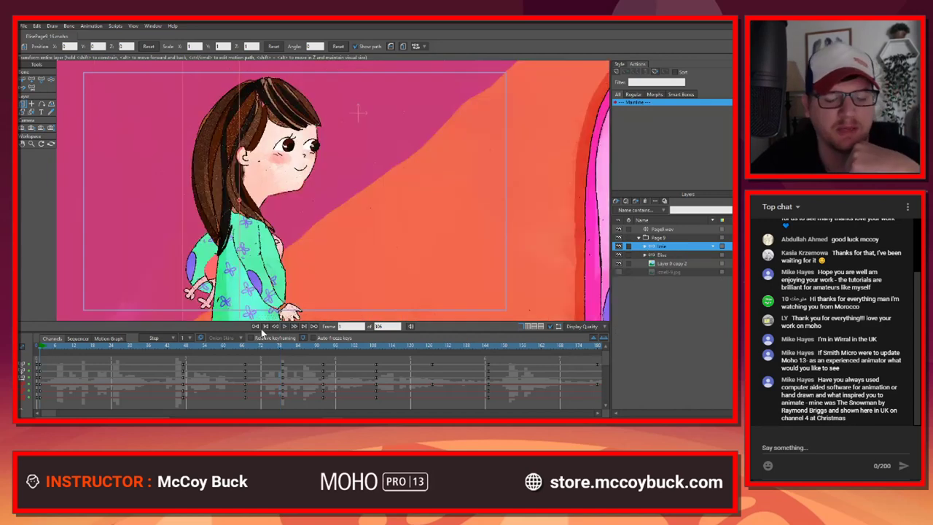
left_click(284, 327)
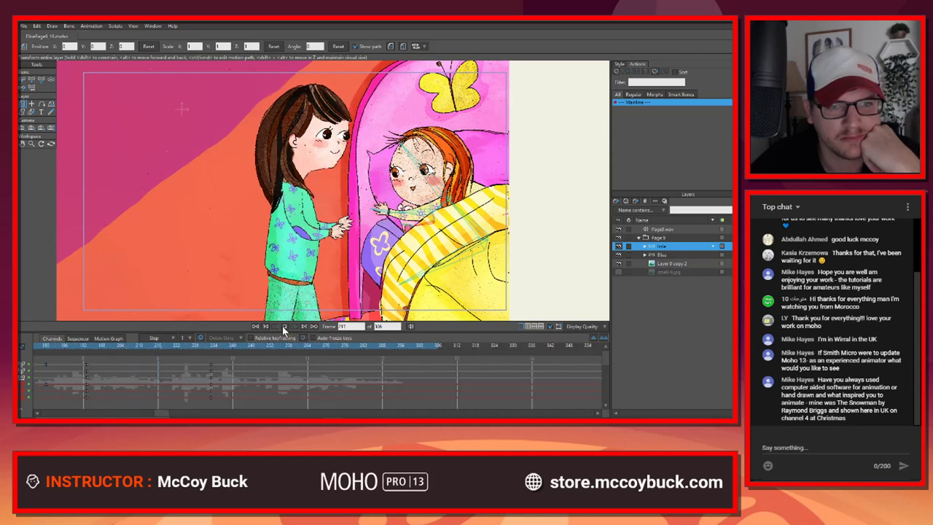
left_click(285, 327)
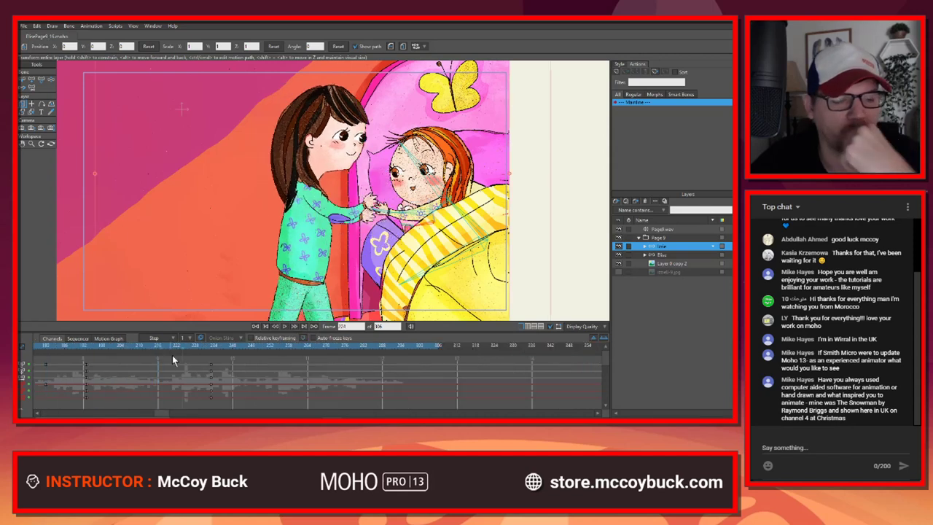
Step: Scrub from the start through the rabbit hand-over and step back to frame 157, where the rabbit changes hands
left_click(255, 327)
left_click_drag(146, 347, 284, 350)
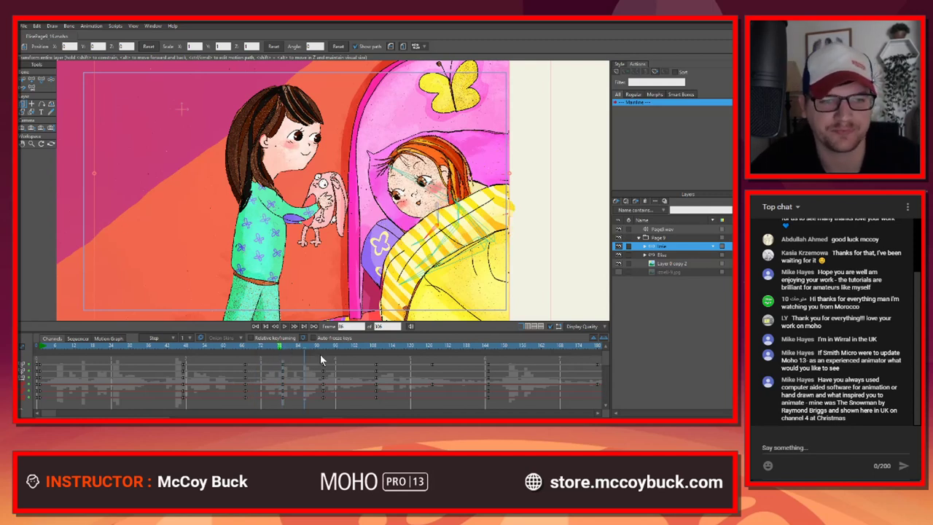
left_click_drag(321, 359, 405, 377)
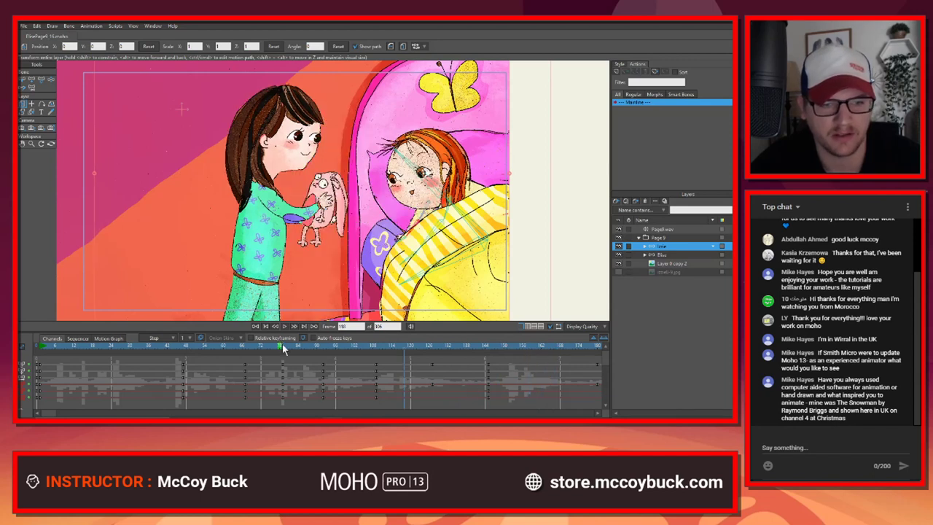
left_click_drag(282, 346, 539, 372)
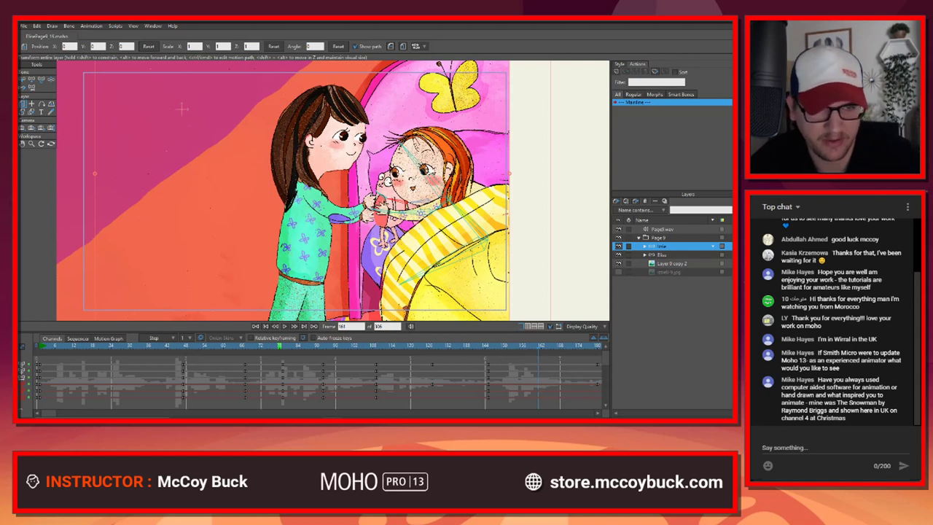
key("ctrl+Left")
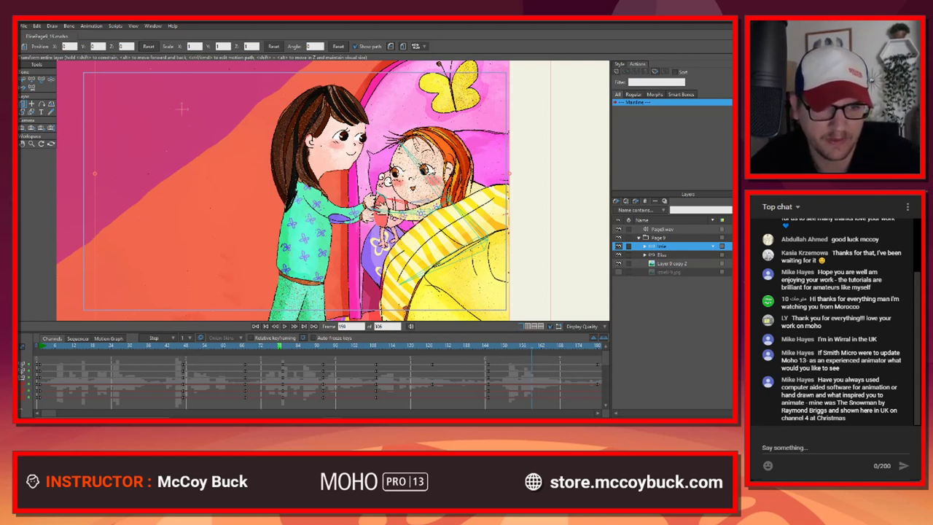
key("ctrl+Left")
key("ctrl+Left")
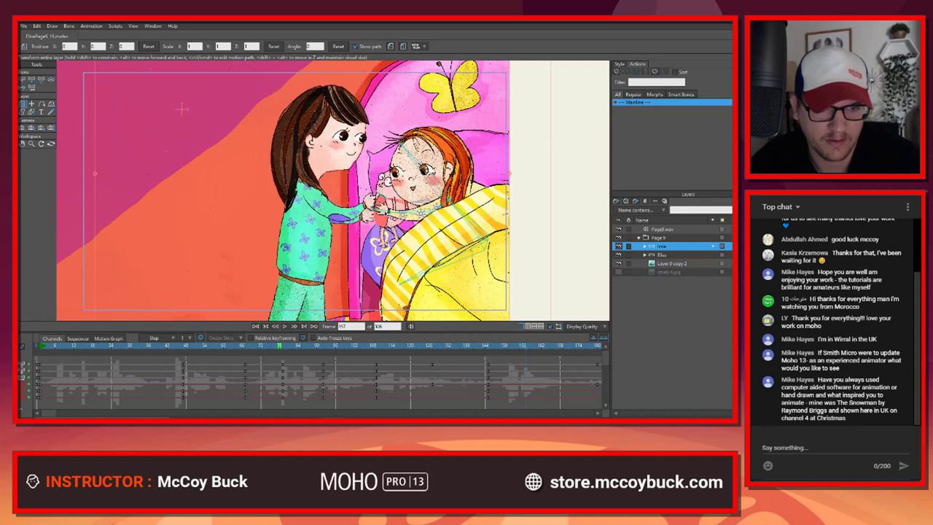
key("ctrl+Left")
key("ctrl+Right")
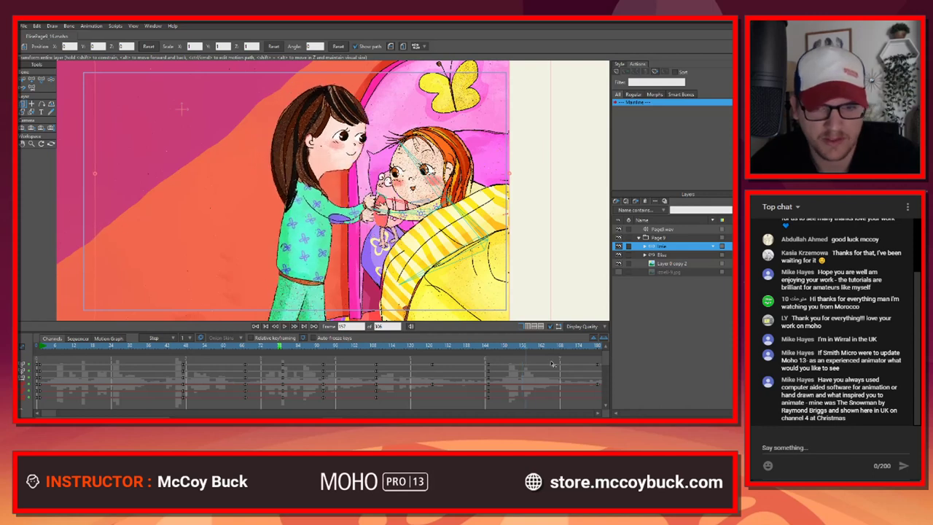
Step: Expand both girls' groups and move the visibility keyframe of the dark-haired girl's Rabbit layer one frame later, to frame 158
left_click(665, 256)
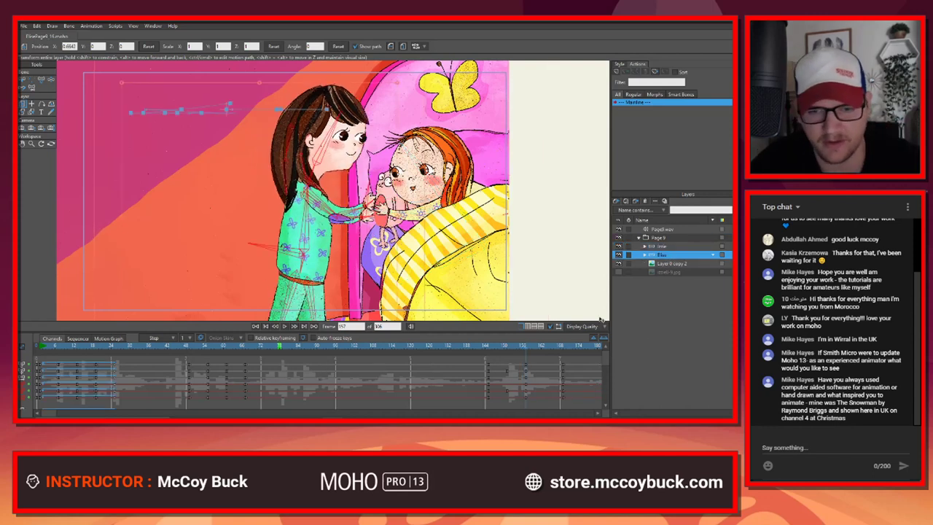
left_click(644, 255)
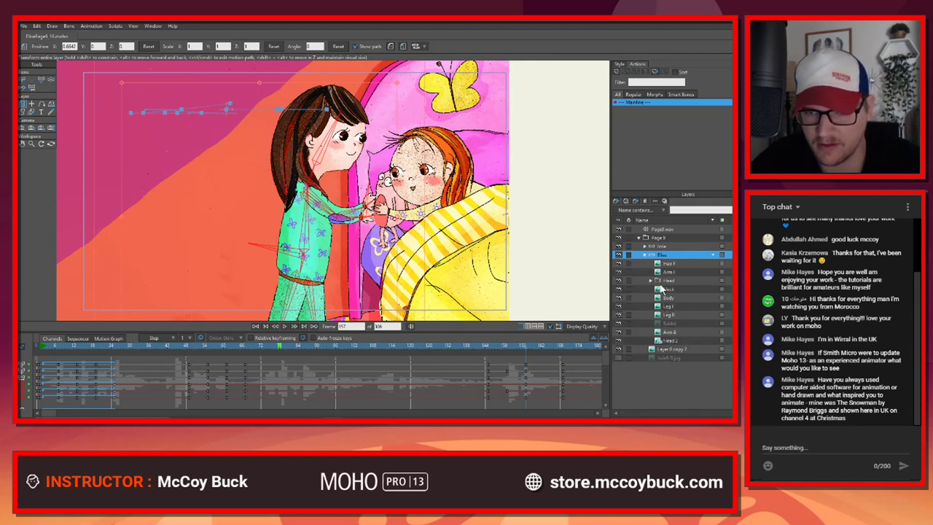
left_click(644, 247)
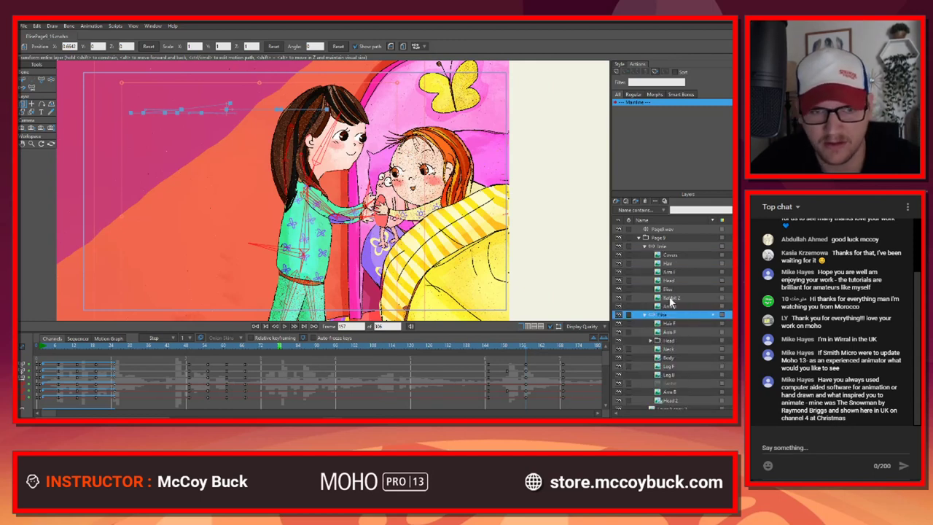
left_click(668, 297)
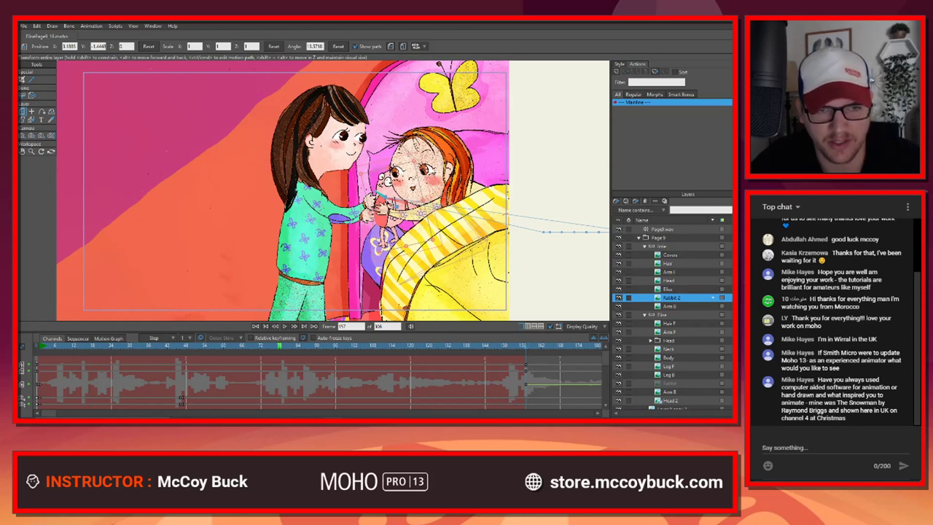
scroll(383, 216, "up", 4)
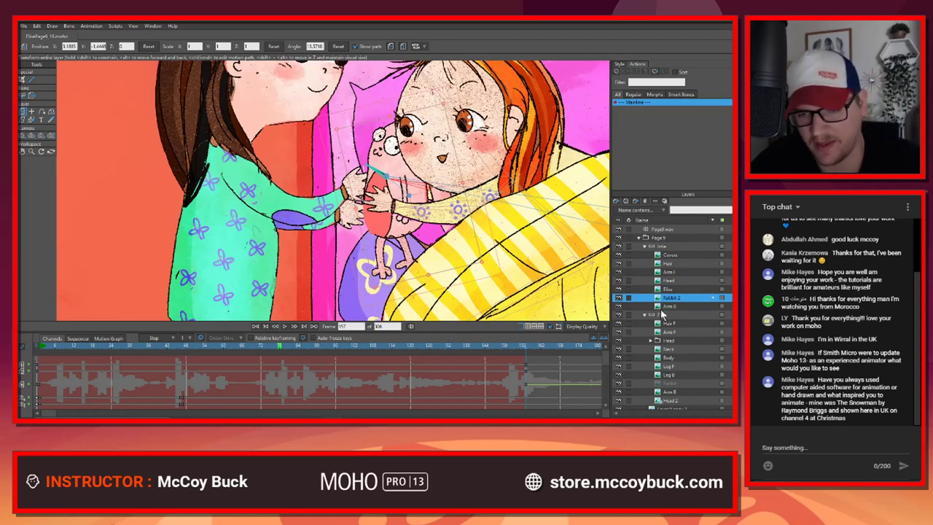
left_click(665, 384)
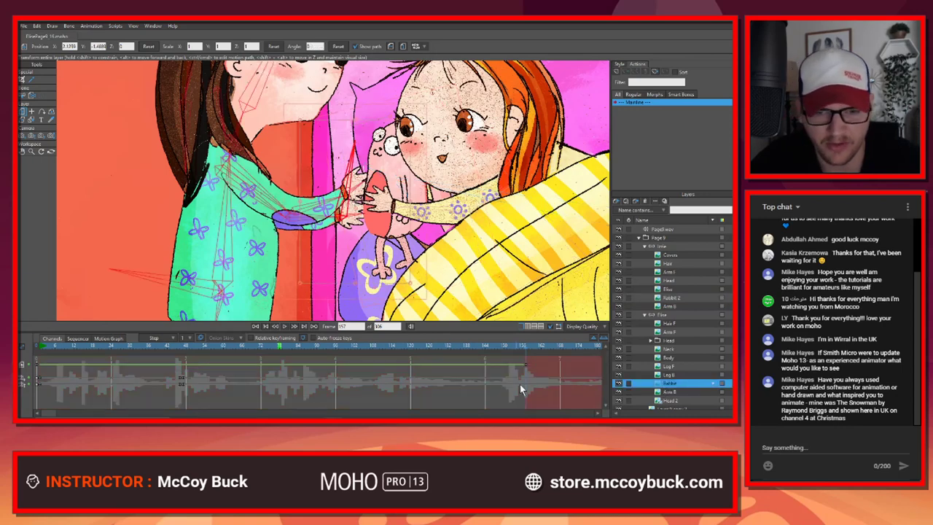
left_click_drag(527, 363, 528, 364)
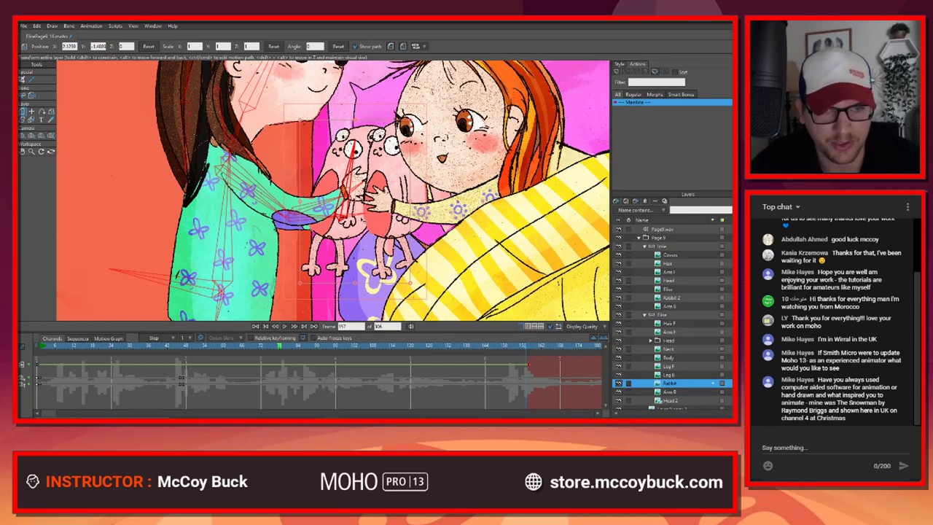
Step: At frame 157, move the Rabbit layer and rotate it about 11.8 degrees so it lines up with Rabbit 2
left_click_drag(348, 231, 404, 225)
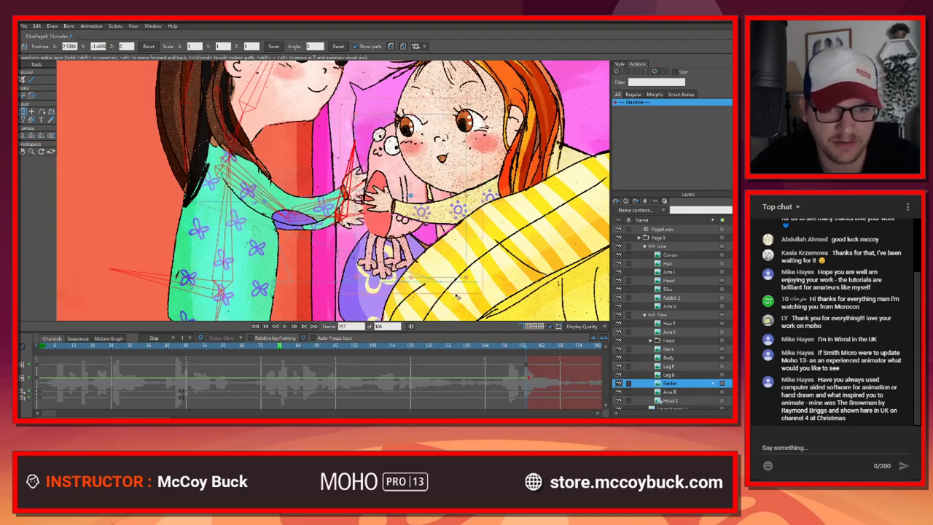
left_click_drag(471, 282, 480, 265)
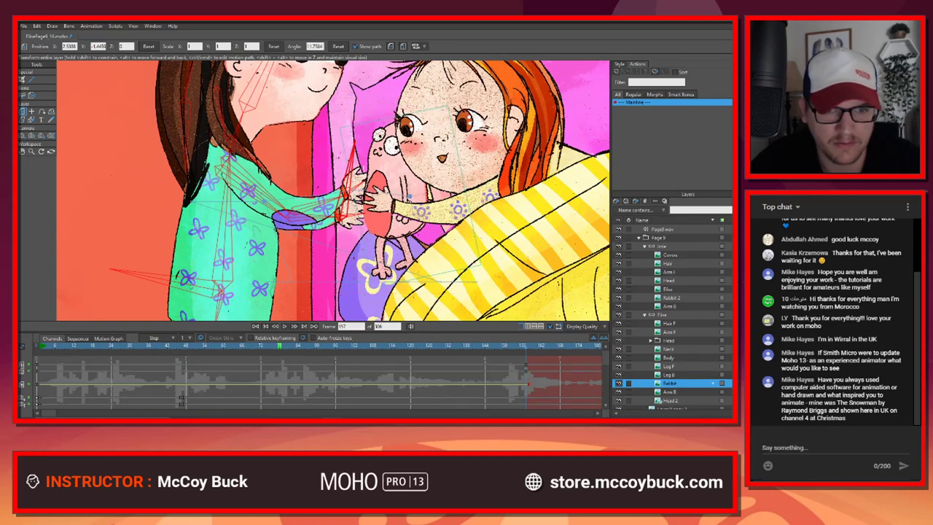
left_click_drag(408, 199, 407, 200)
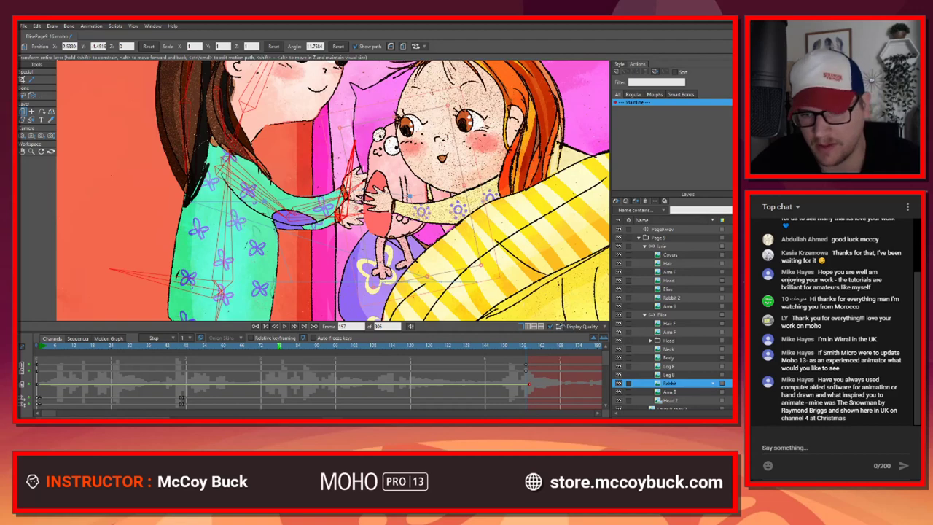
Step: Select Rabbit 2, toggle the red-haired girl's group off and on, and scrub around frame 157 to check the rabbit swap
left_click(645, 298)
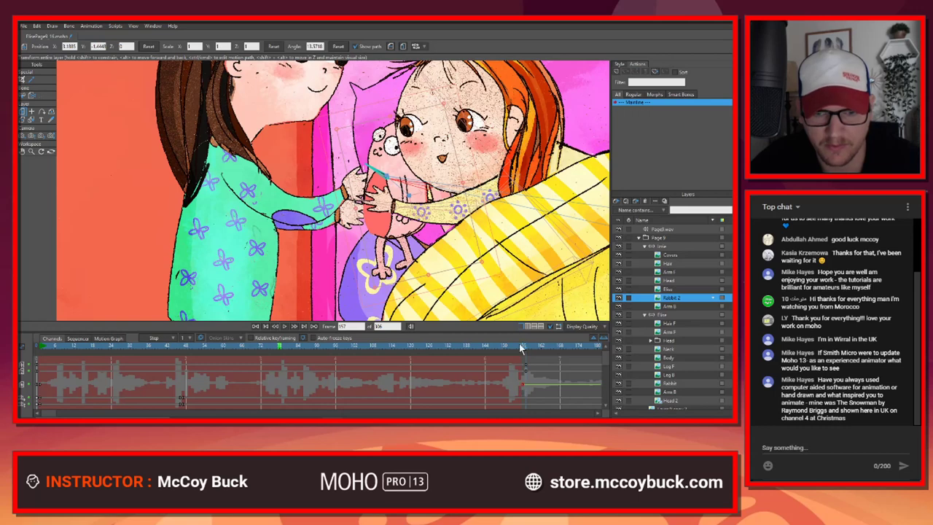
left_click_drag(522, 345, 526, 344)
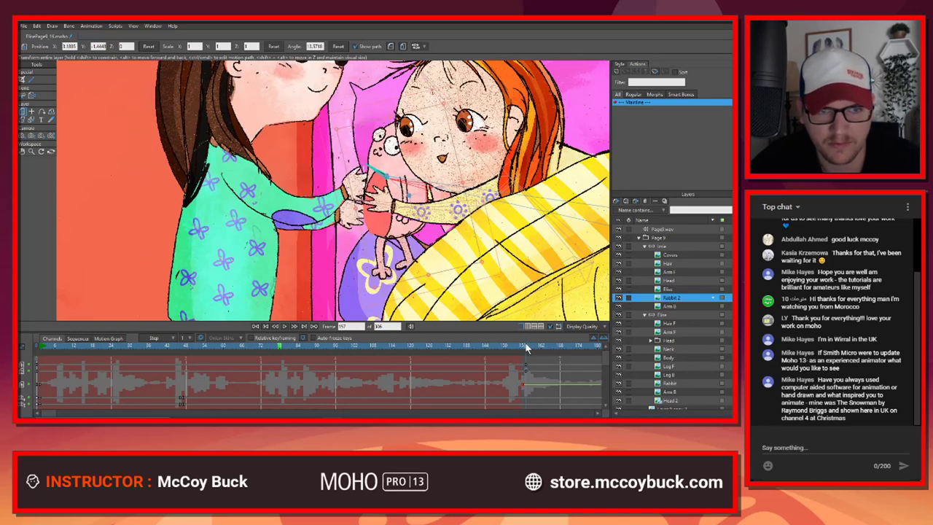
left_click(619, 246)
left_click(619, 247)
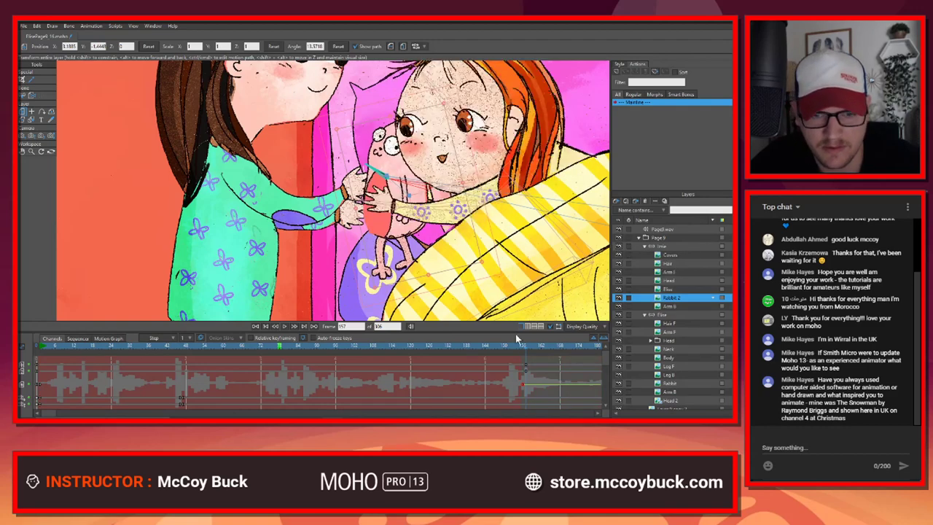
left_click_drag(525, 345, 511, 344)
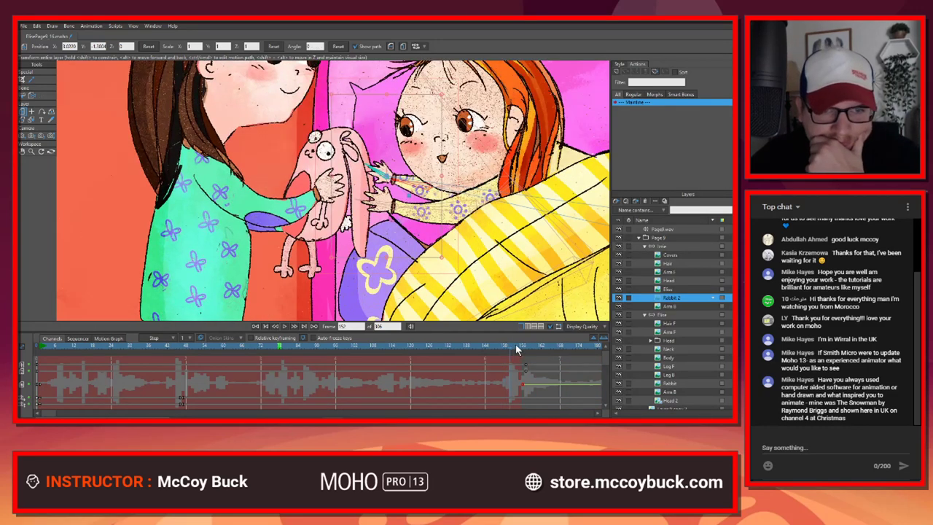
left_click(527, 346)
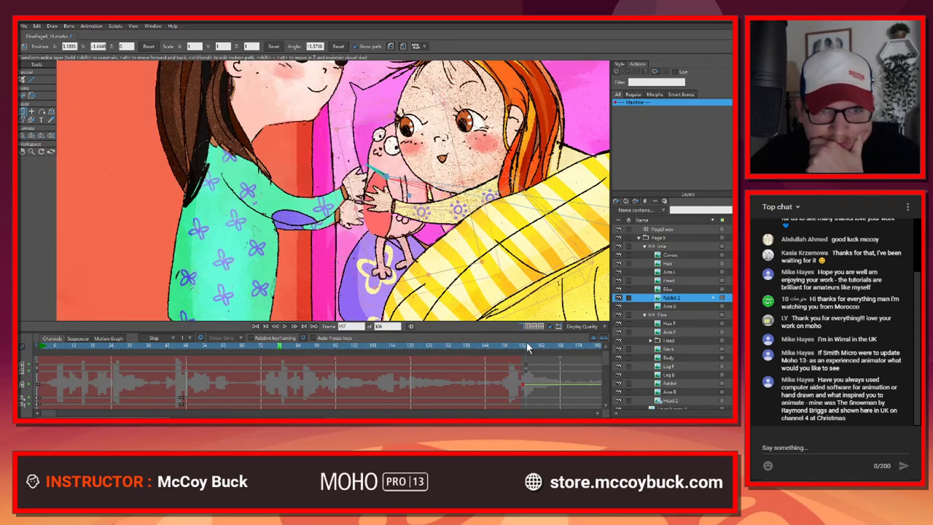
Step: Move the Rabbit 2 layer's visibility keyframe from frame 157 to about frame 181, where the dark-haired girl pulls her hands away
left_click(529, 344)
left_click_drag(523, 384, 538, 385)
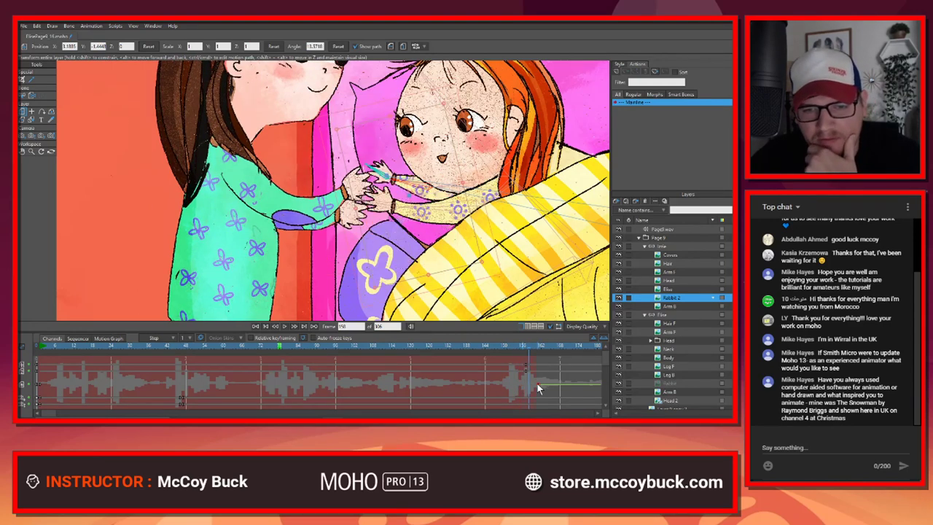
left_click_drag(523, 344, 561, 352)
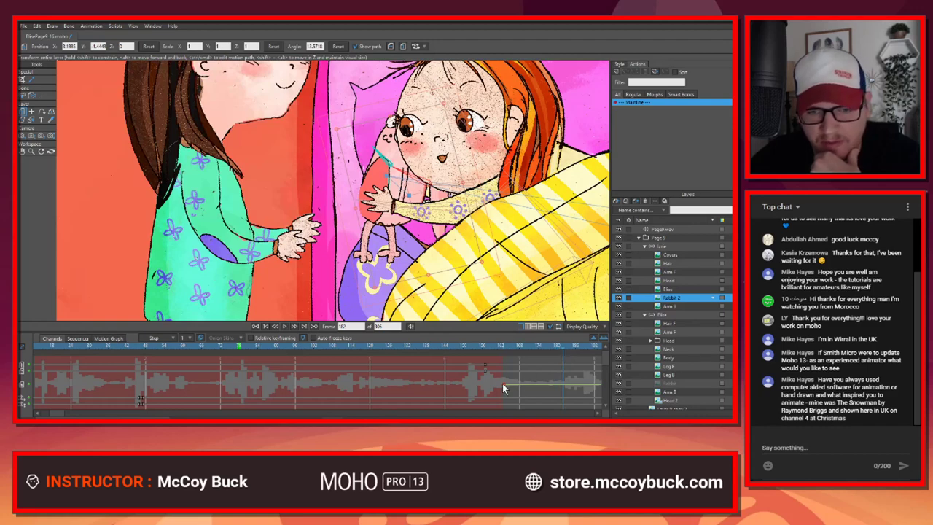
left_click_drag(504, 386, 550, 386)
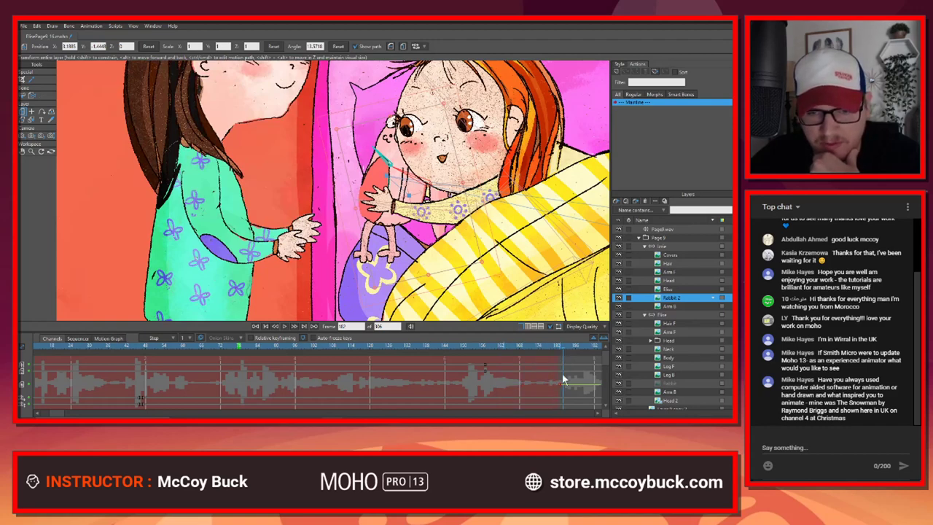
mouse_move(564, 347)
left_mouse_down()
mouse_move(552, 349)
mouse_move(563, 353)
left_mouse_up()
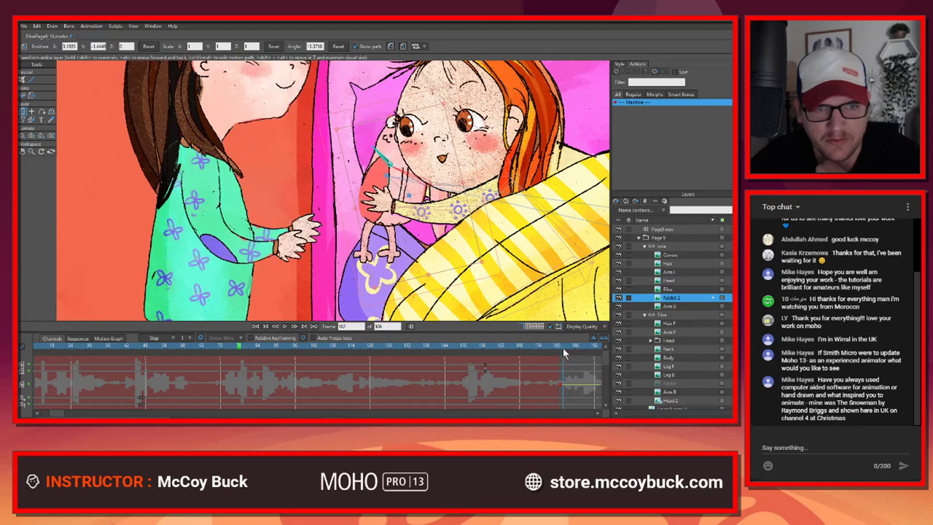
Step: Shift Rabbit 2's visibility keyframe slightly later to frame 183 and step through the neighbouring frames to check the swap
key("Left")
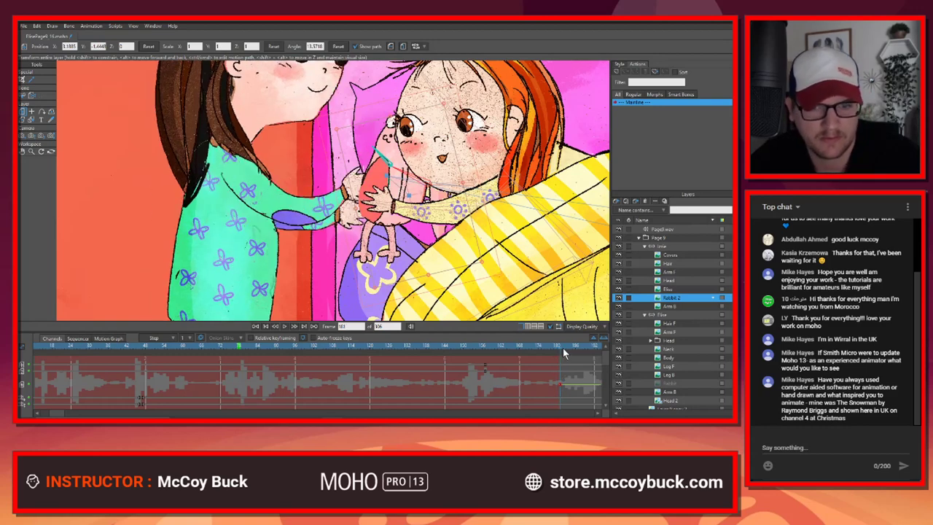
left_click_drag(560, 384, 563, 387)
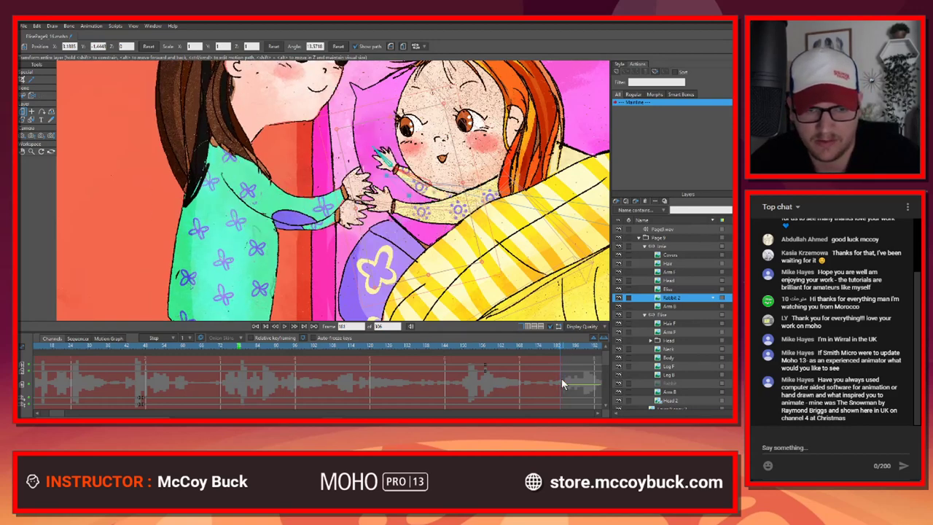
left_click_drag(560, 352, 567, 349)
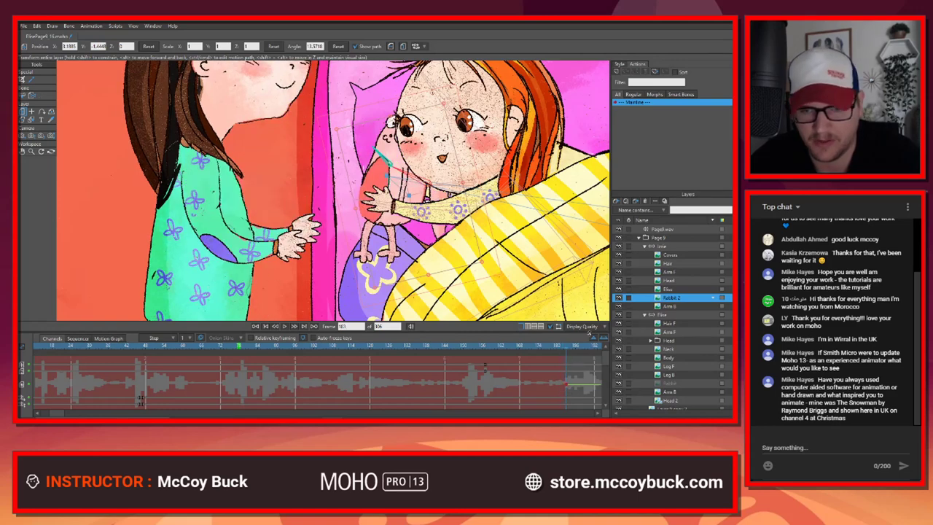
left_click(604, 338)
key("Left")
key("Left")
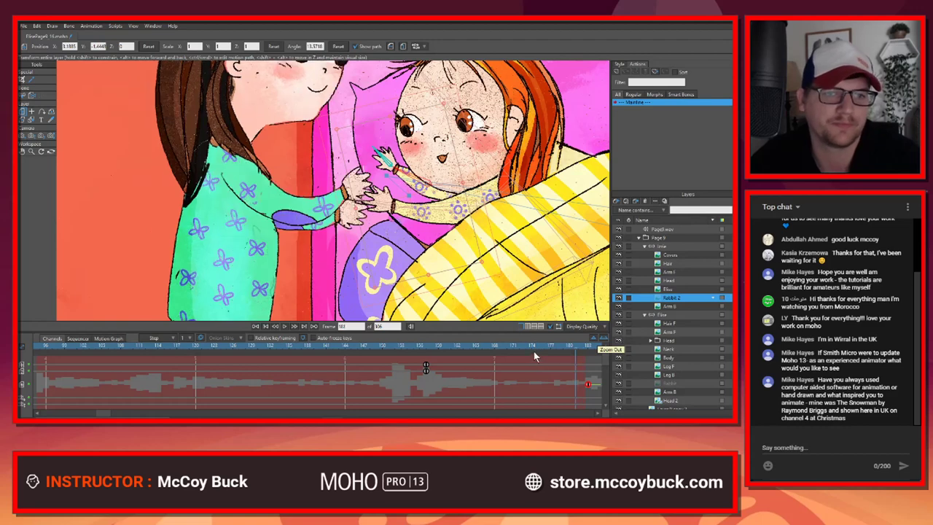
key("Right")
key("Left")
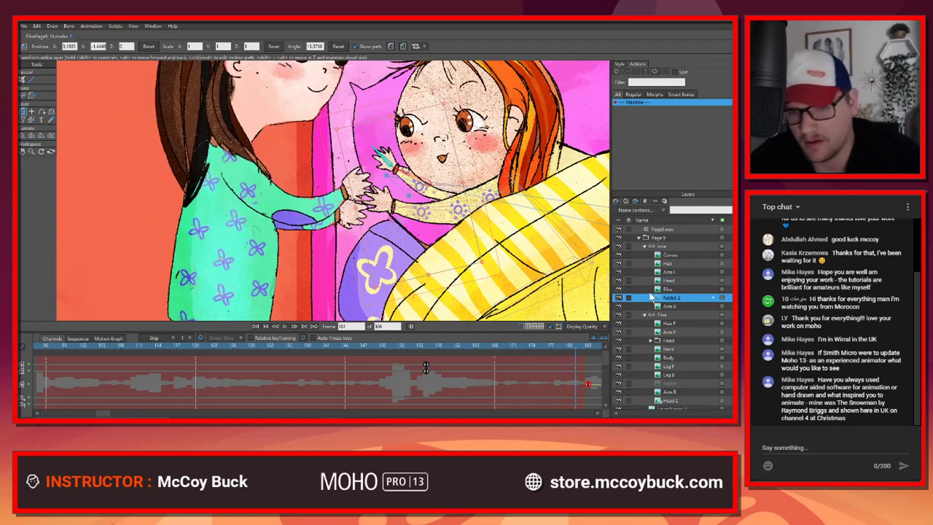
Step: Select the dark-haired girl's Rabbit layer and move its visibility keyframe from frame 158 to frame 183
left_click(668, 385)
left_click(422, 351)
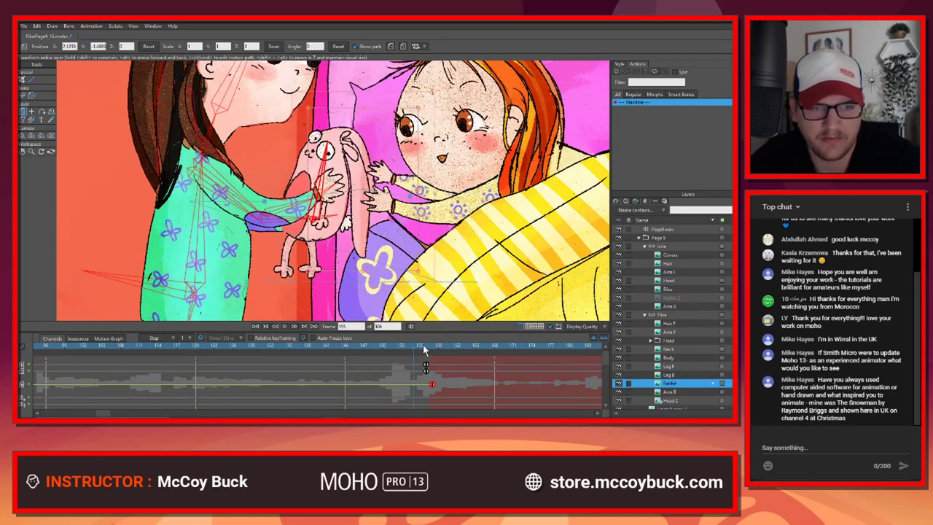
left_click_drag(423, 347, 435, 351)
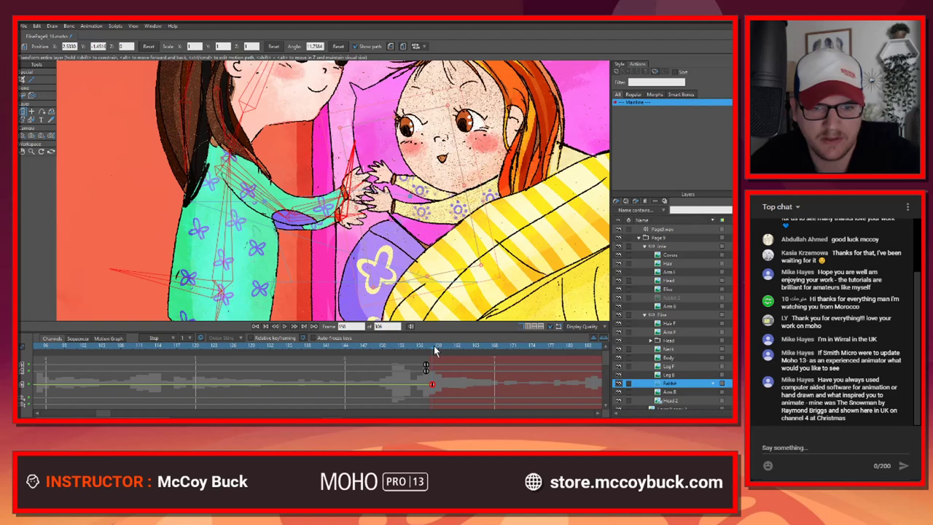
left_click_drag(433, 384, 581, 393)
left_click(581, 350)
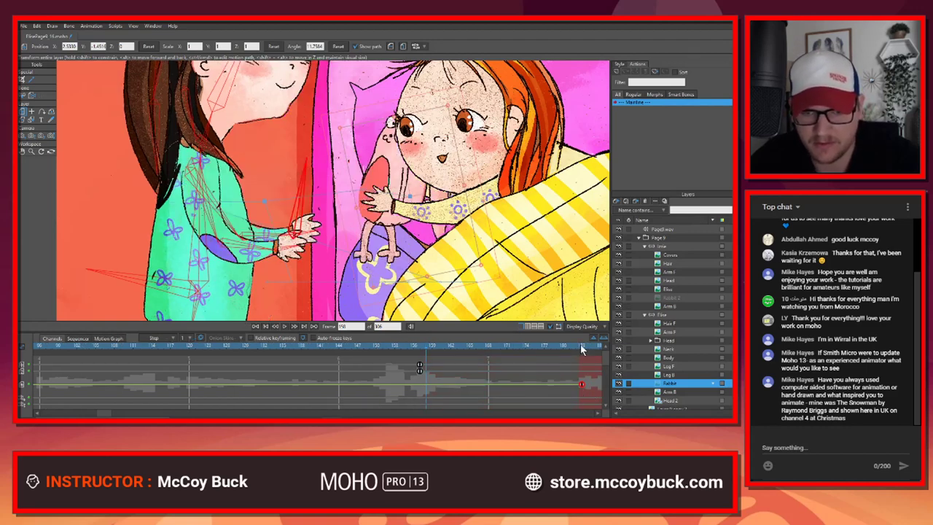
key("Right")
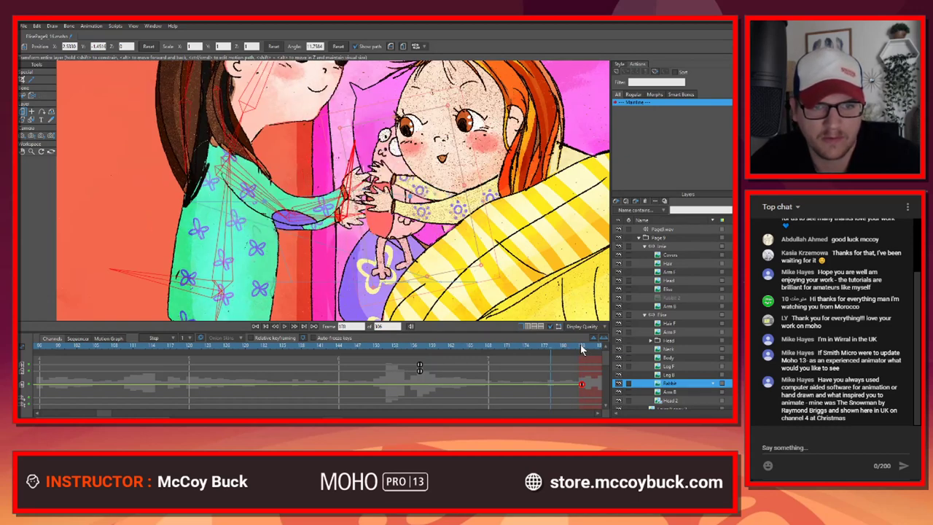
Step: Scrub repeatedly through the reach and hand-over between about frames 133 and 177 to review the rabbit's movement and hand overlap
left_click(424, 346)
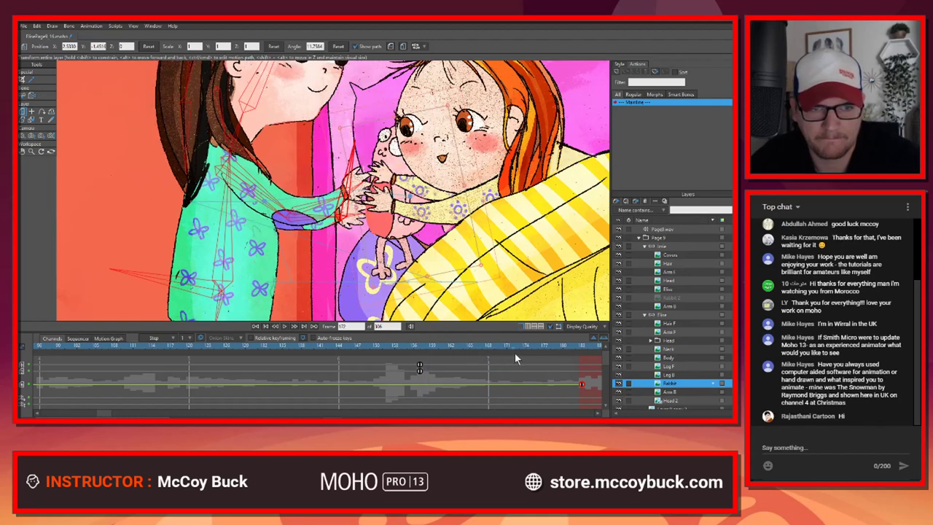
mouse_move(546, 356)
left_mouse_down()
mouse_move(582, 360)
mouse_move(546, 356)
left_mouse_up()
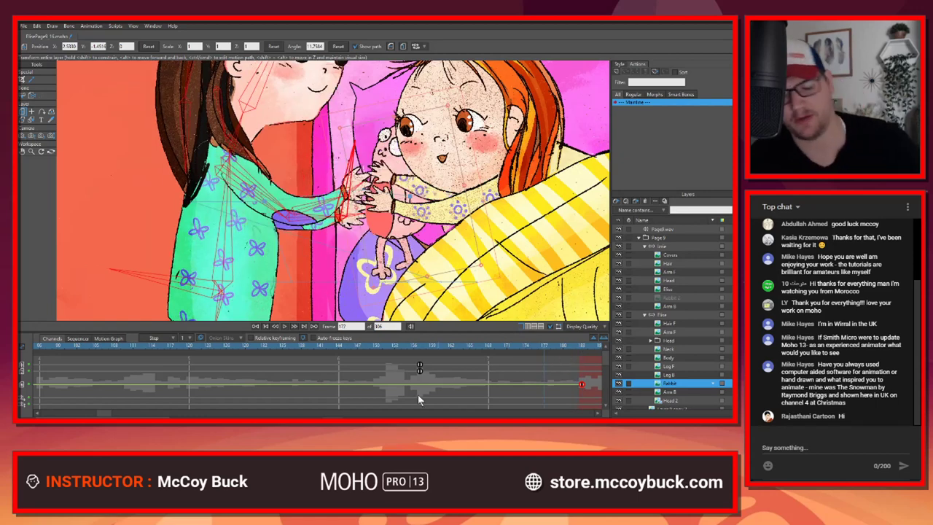
left_click_drag(104, 414, 114, 414)
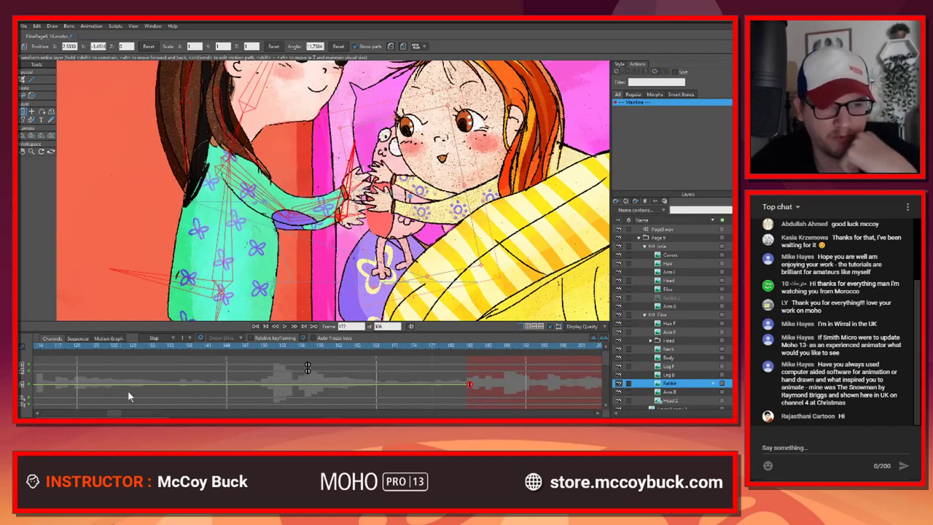
left_click(162, 347)
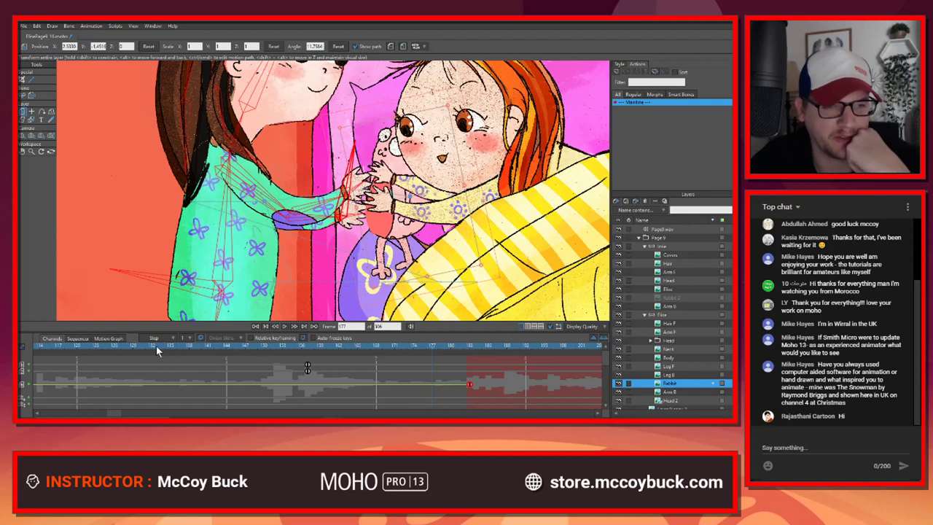
left_click(156, 345)
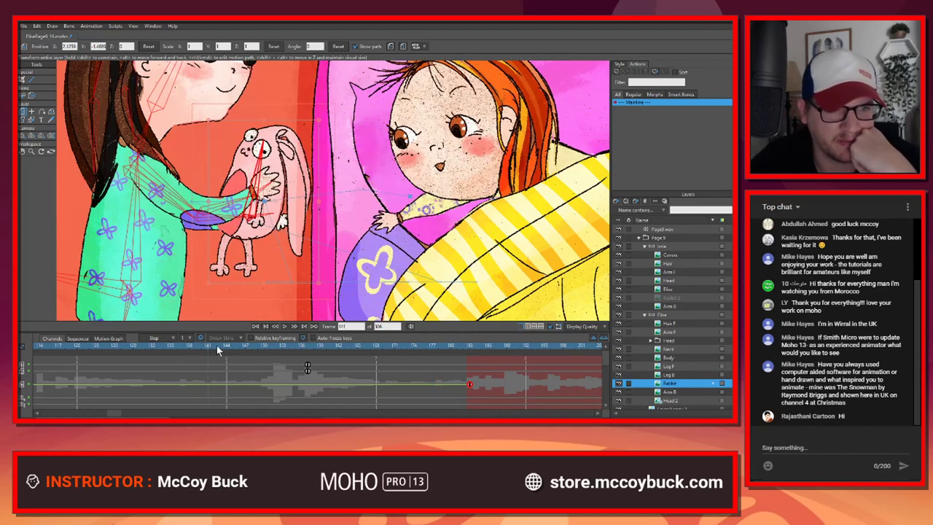
left_click(251, 345)
left_click(280, 344)
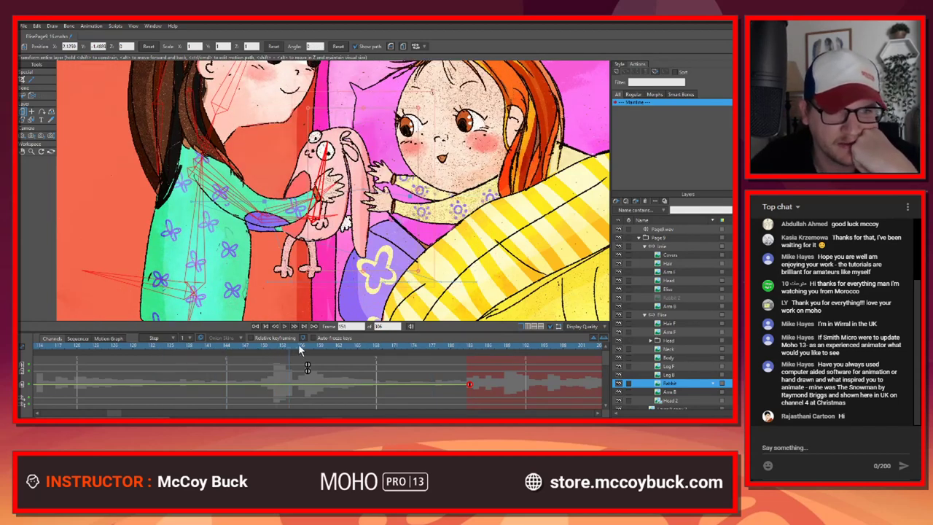
left_click(319, 344)
left_click(293, 344)
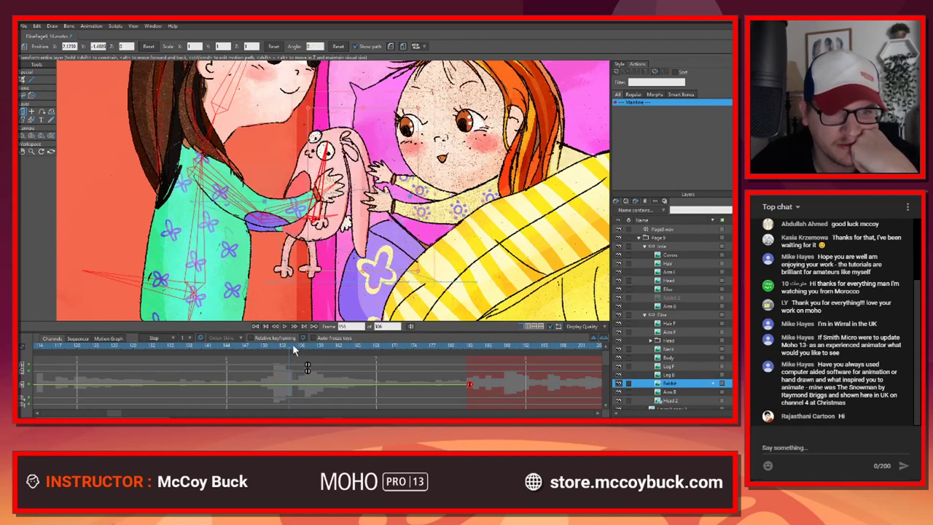
left_click(315, 345)
left_click_drag(316, 348, 380, 353)
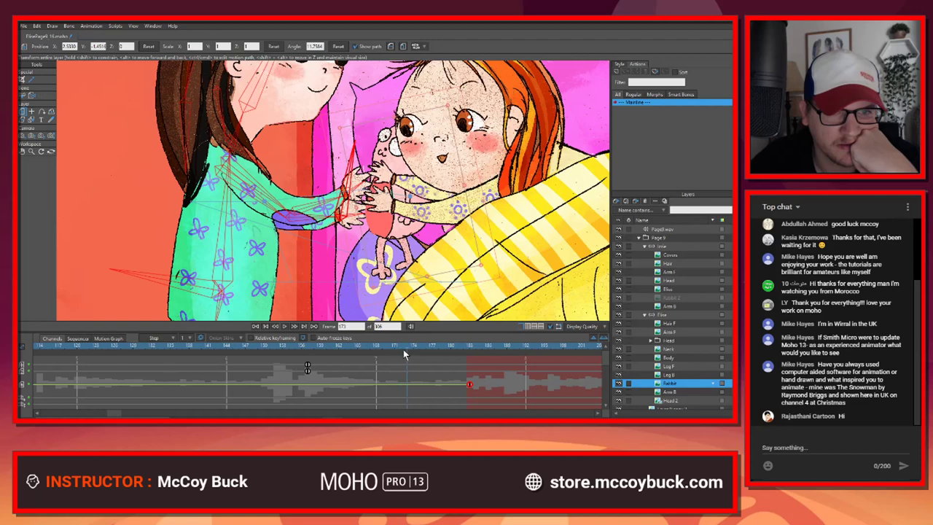
mouse_move(319, 348)
left_mouse_down()
mouse_move(284, 347)
mouse_move(328, 350)
left_mouse_up()
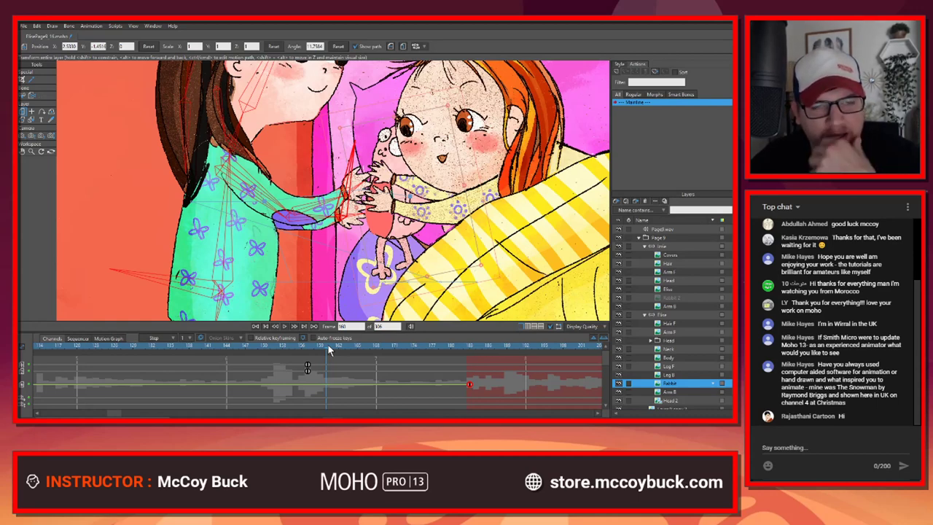
Step: Try placing the dark-haired girl's group above the red-haired girl's group, and undo the reordering
left_click(644, 247)
left_click(665, 256)
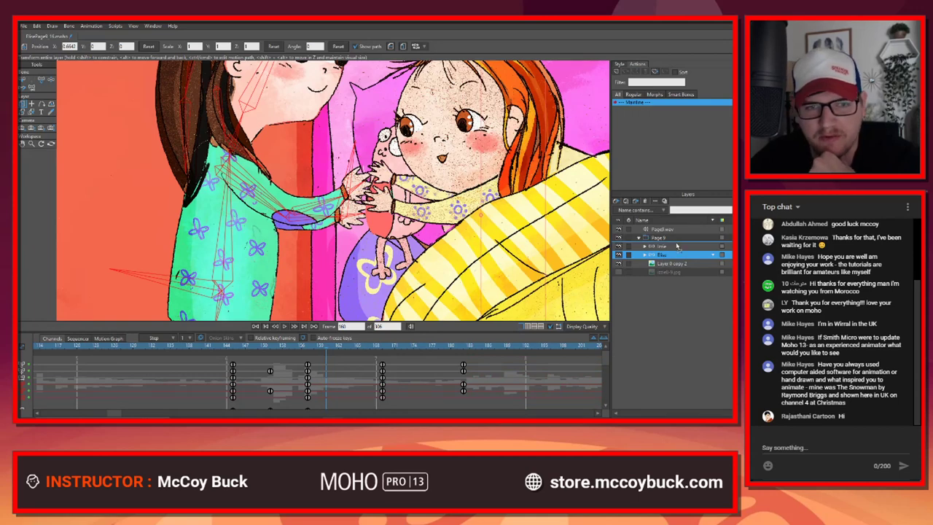
left_click(678, 247)
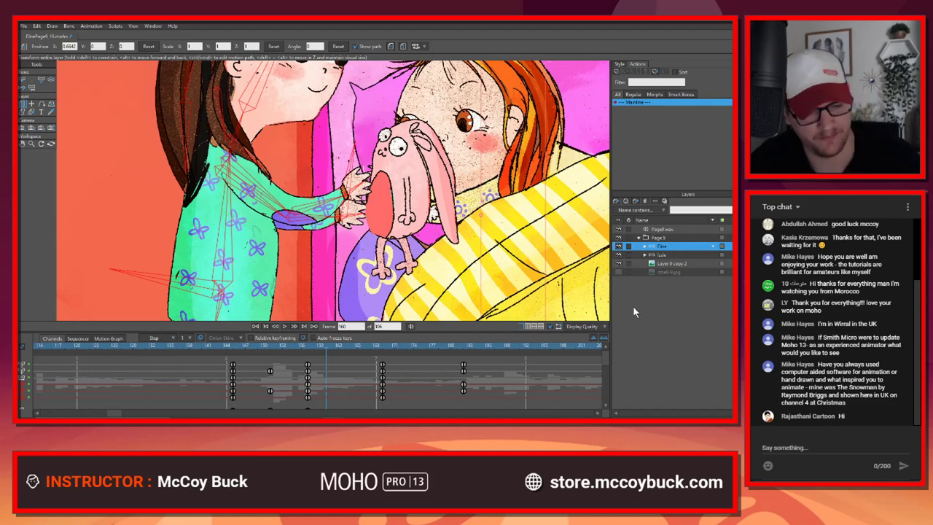
key("ctrl+z")
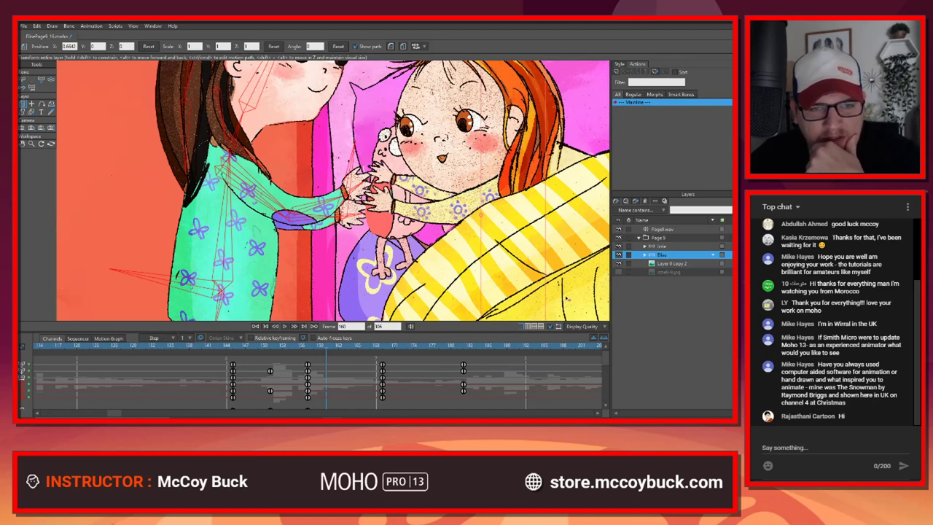
Step: Scrub from about frame 145 to 160 and toggle the dark-haired girl's group off and on to inspect the hand overlap
left_click_drag(234, 348, 326, 347)
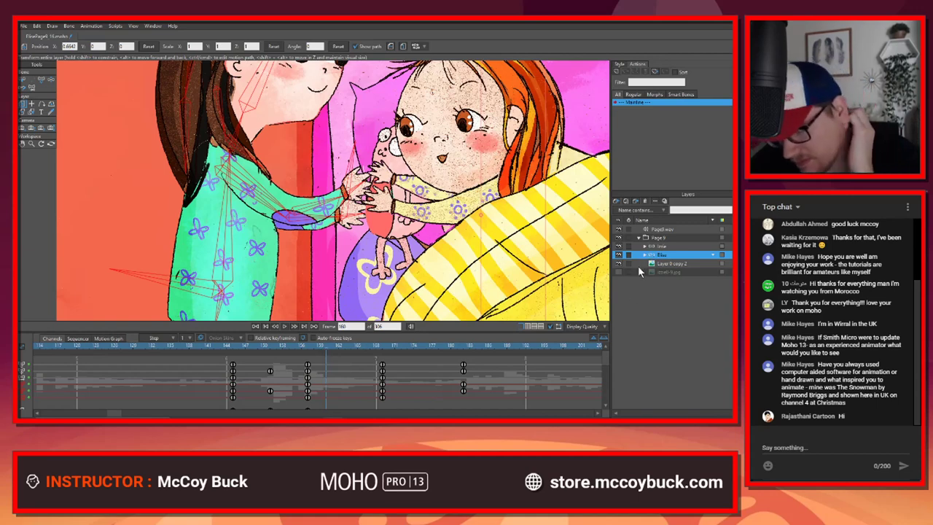
left_click(619, 255)
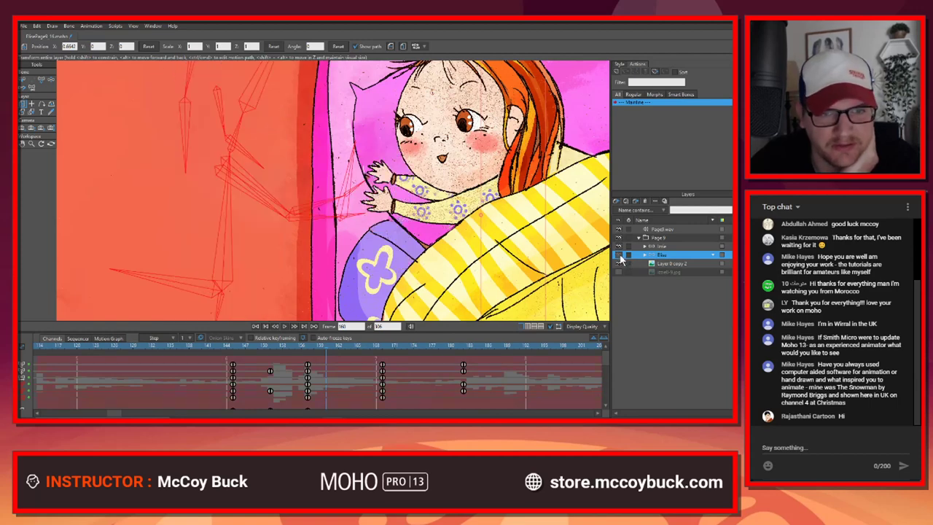
left_click(619, 255)
Step: Expand both girls' groups, select Rabbit 2 and move its visibility keyframe from frame 183 to frame 169
left_click(645, 256)
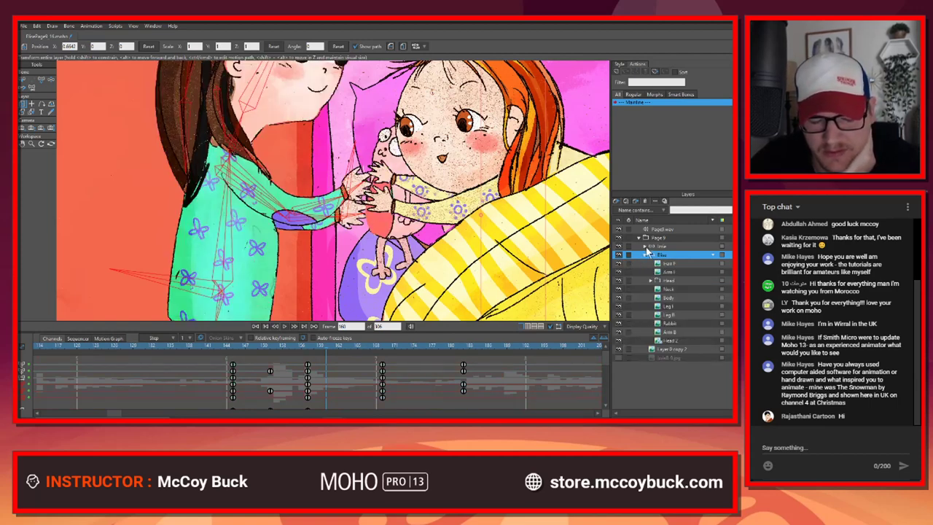
left_click(645, 247)
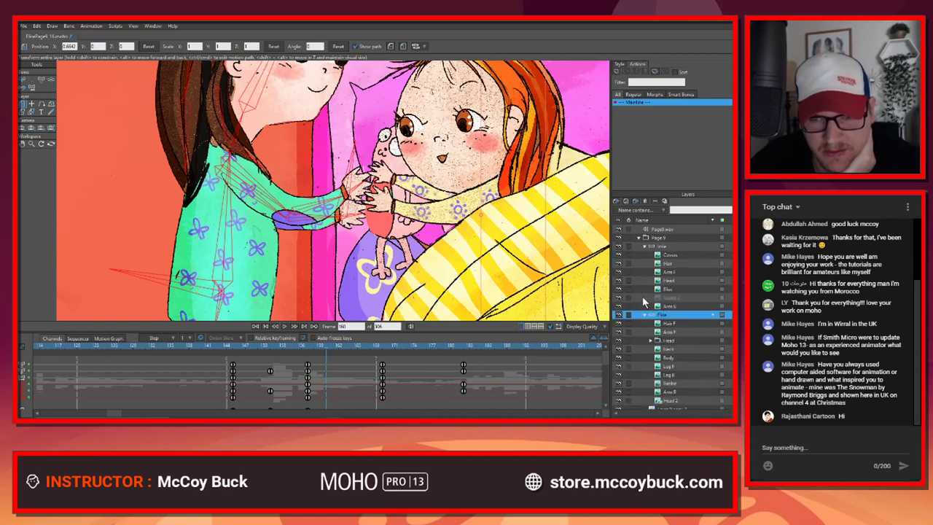
left_click(642, 298)
left_click(469, 348)
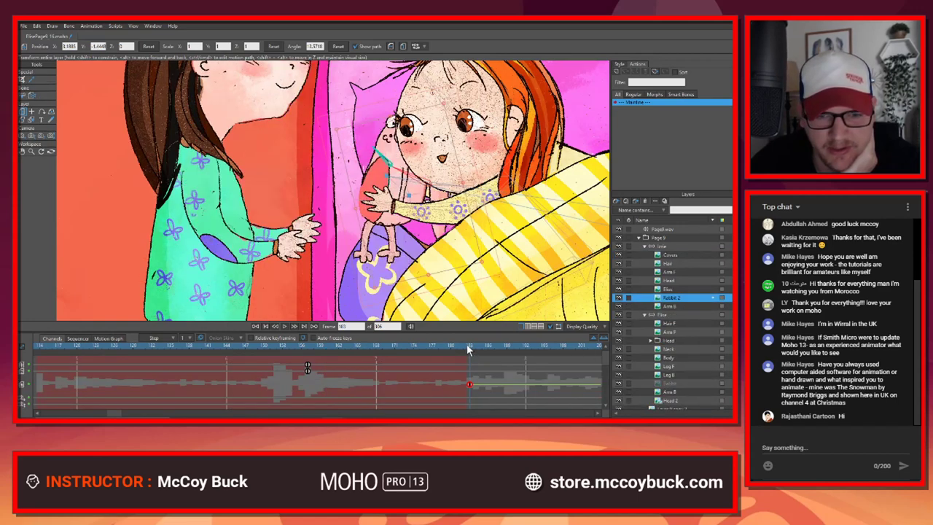
left_click_drag(469, 349, 377, 348)
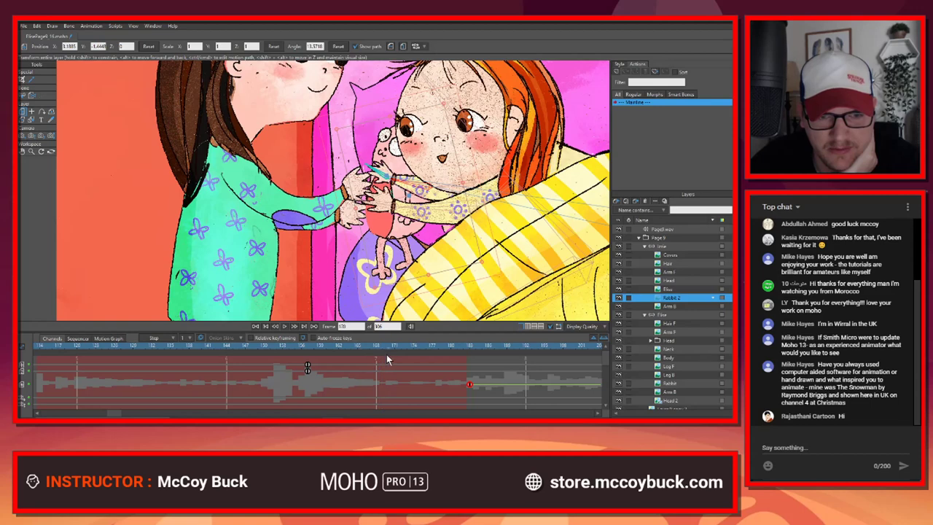
left_click_drag(468, 384, 385, 387)
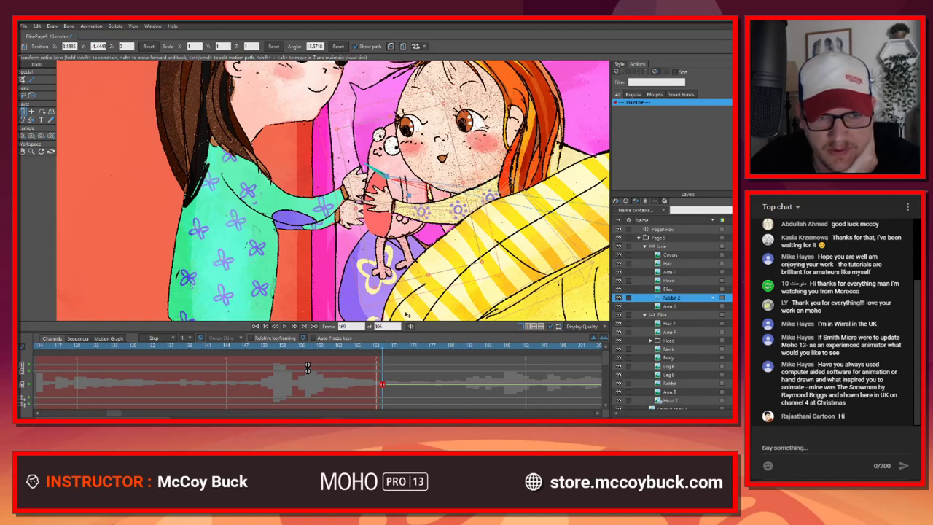
Step: Inspect the hand overlap at frame 169 and scrub between about frames 153 and 177 to review the hand-over
scroll(397, 284, "down", 2)
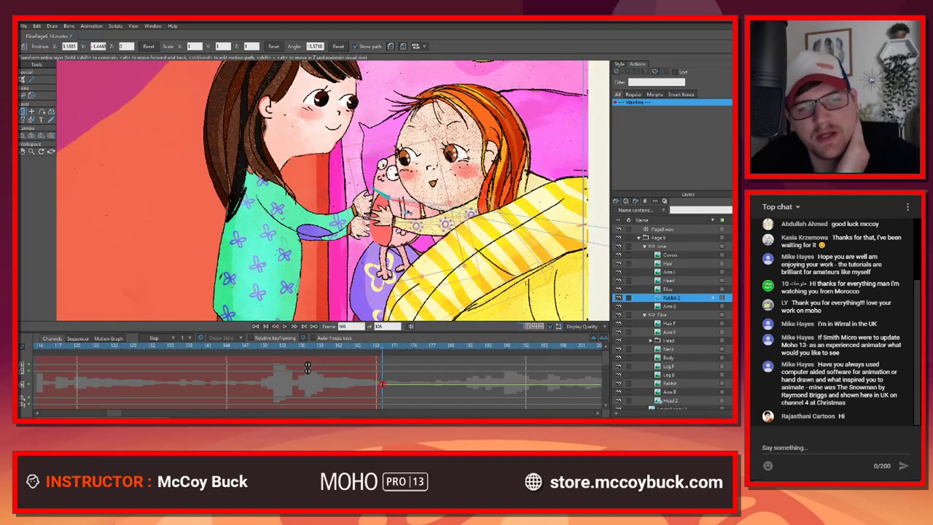
scroll(368, 224, "up", 2)
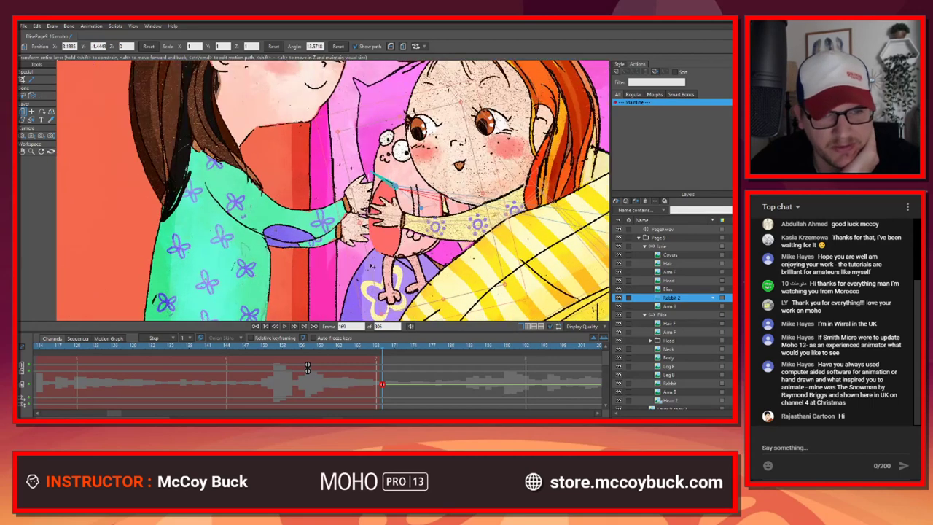
left_click(645, 247)
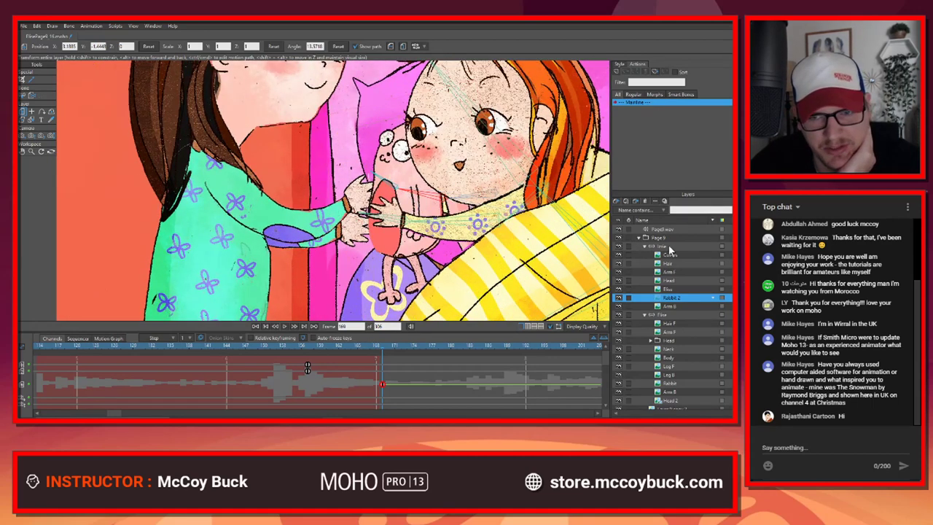
left_click_drag(297, 348, 375, 349)
left_click_drag(282, 349, 432, 349)
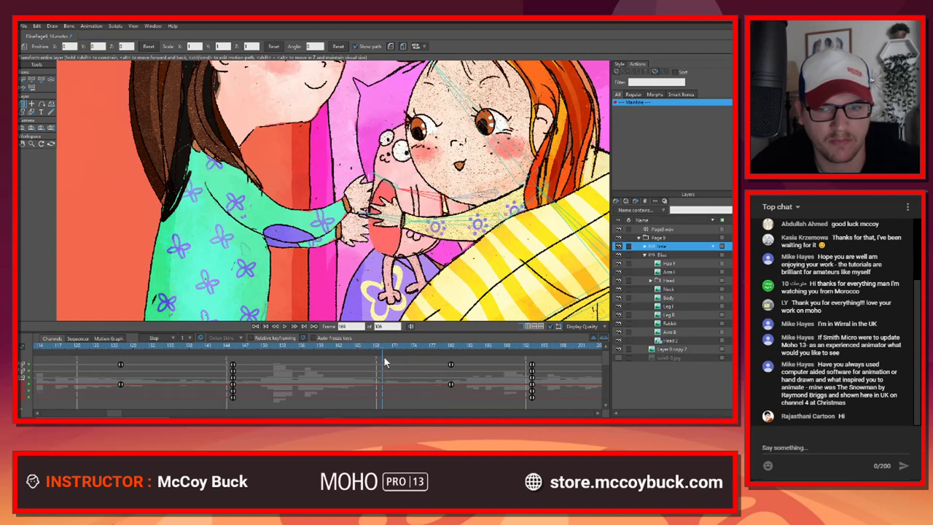
Step: Try deleting the Rabbit layer from the dark-haired girl's group, toggle the red-haired girl's group visibility, and undo the changes
left_click(646, 246)
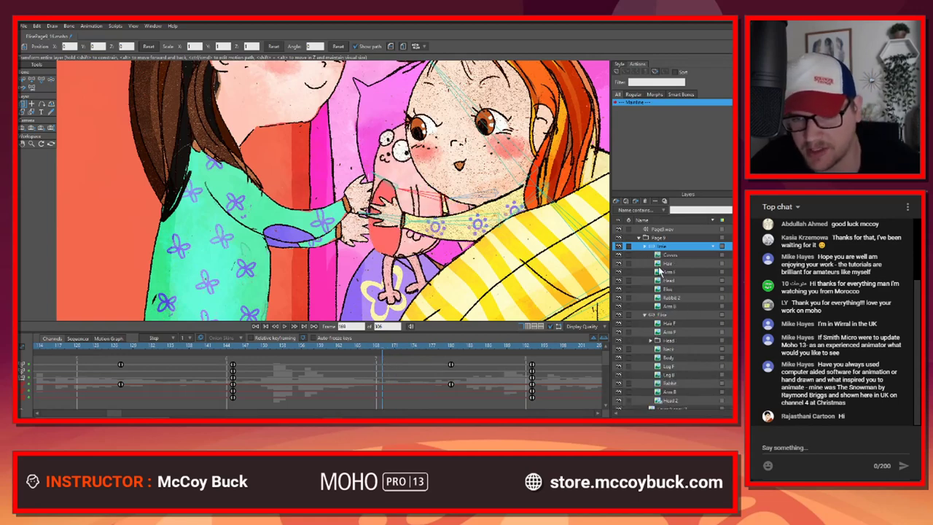
left_click(646, 246)
left_click(669, 324)
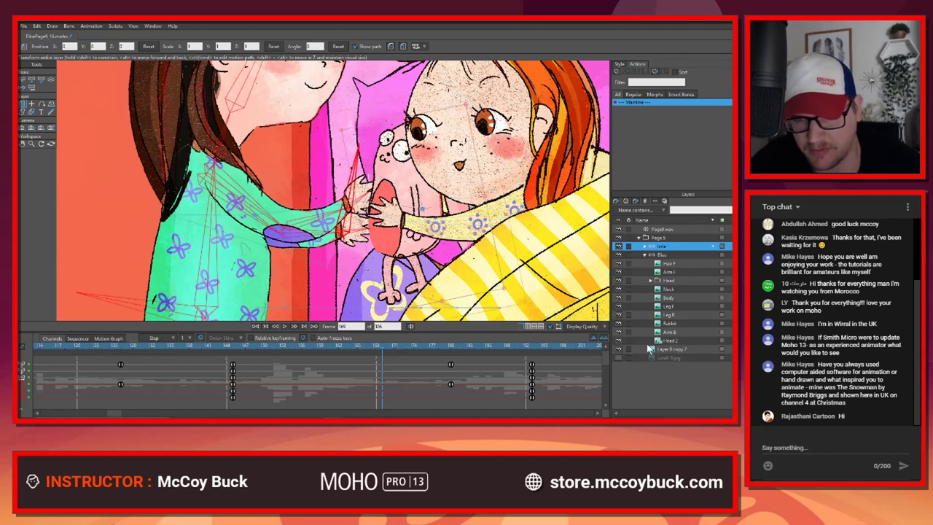
key("Delete")
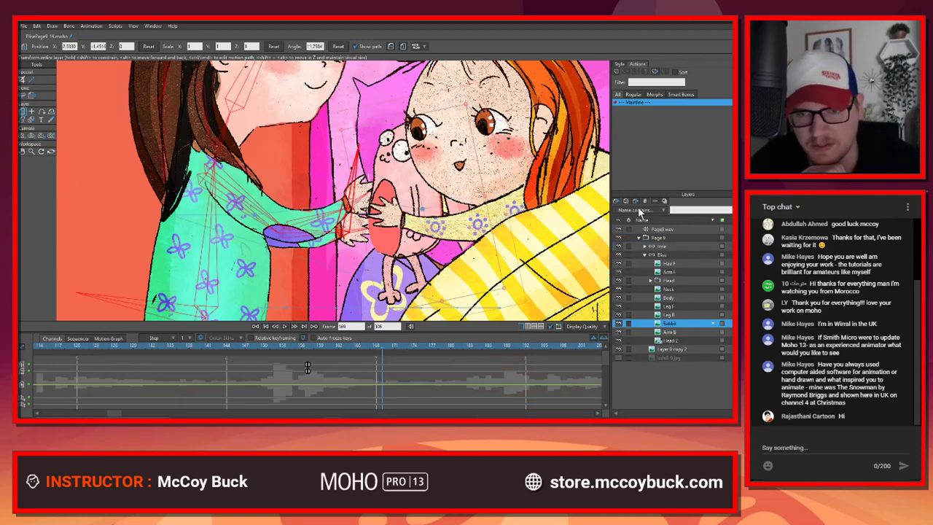
left_click(646, 255)
left_click(645, 247)
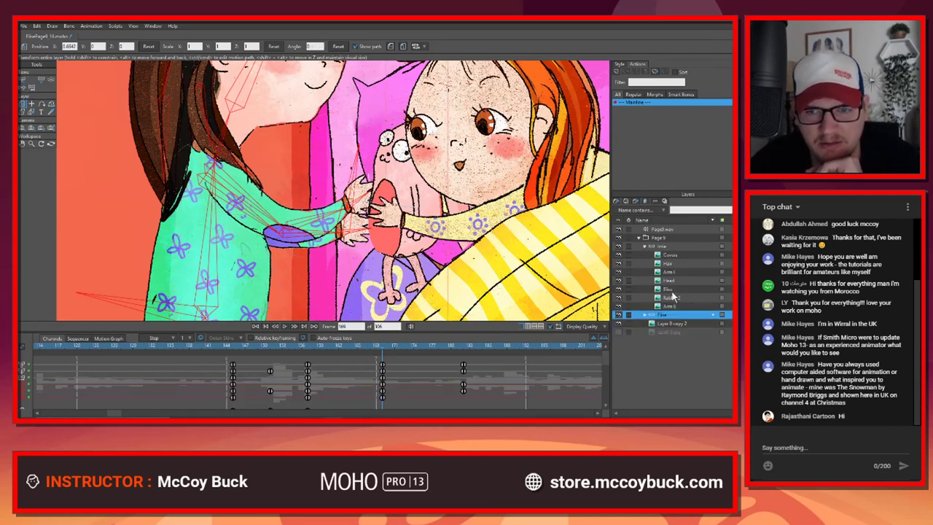
left_click(618, 246)
left_click(618, 246)
key("ctrl+z")
key("ctrl+z")
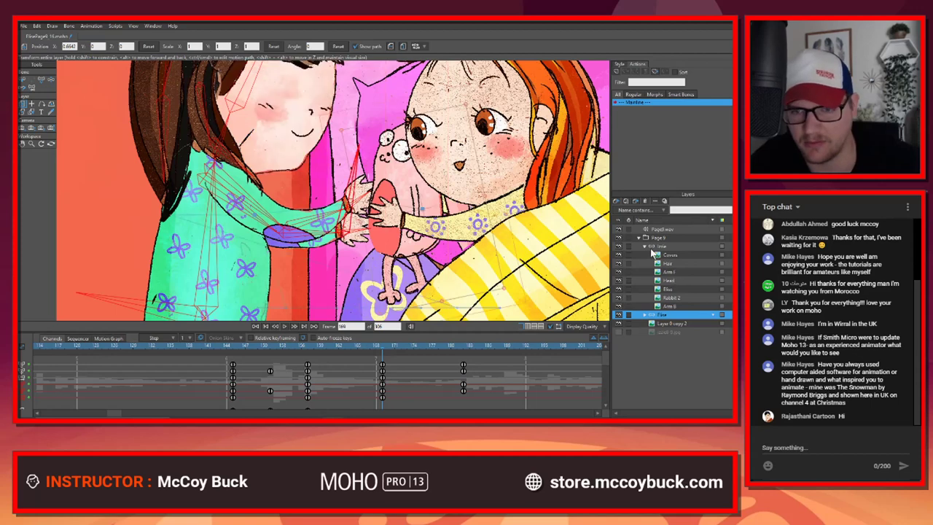
Step: Delete the Rabbit 2 layer from the red-haired girl's group and collapse both girls' groups
left_click(645, 246)
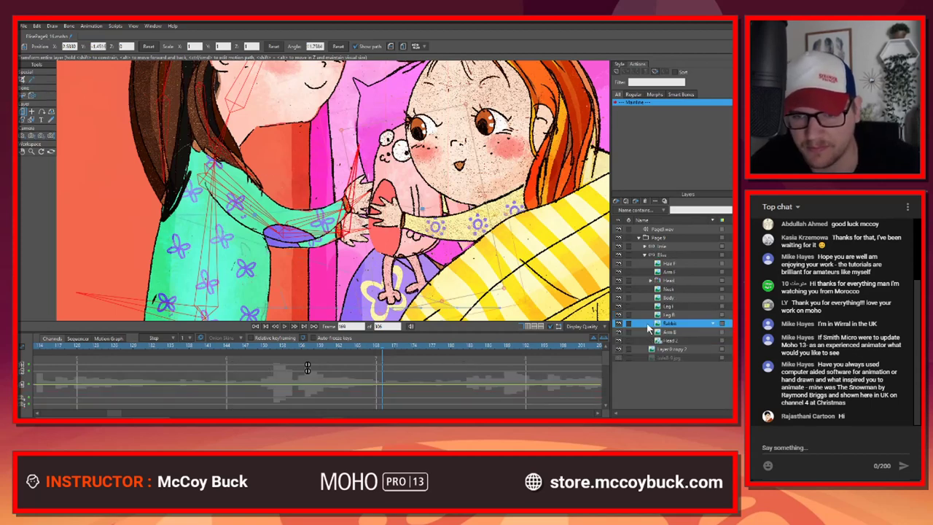
left_click(645, 248)
left_click(675, 298)
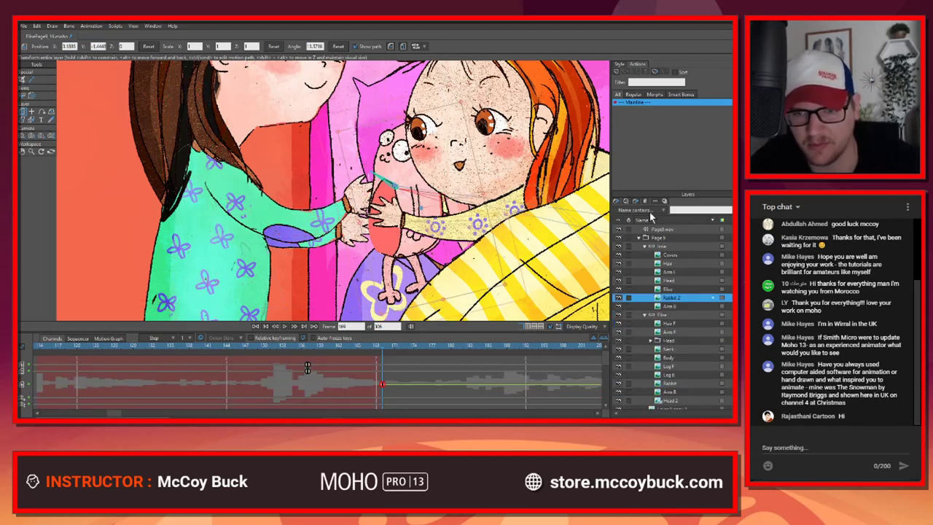
left_click(645, 247)
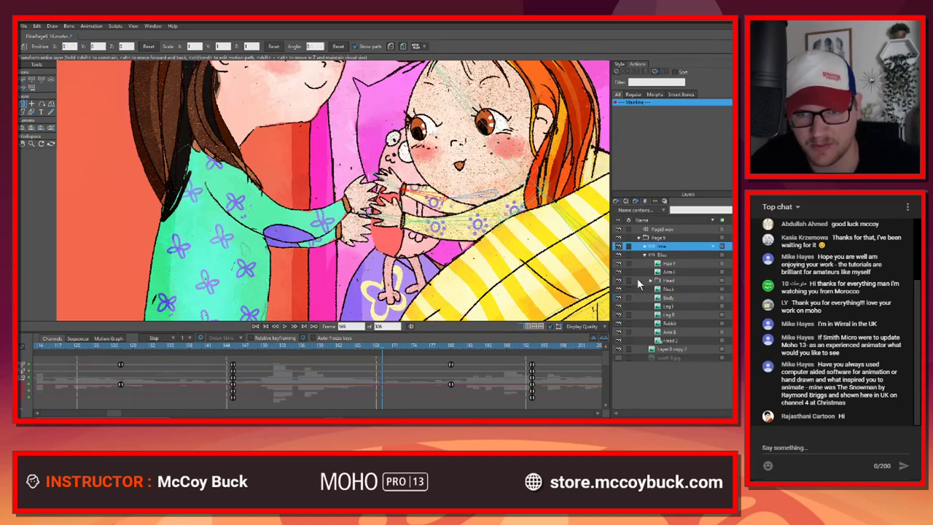
left_click(644, 256)
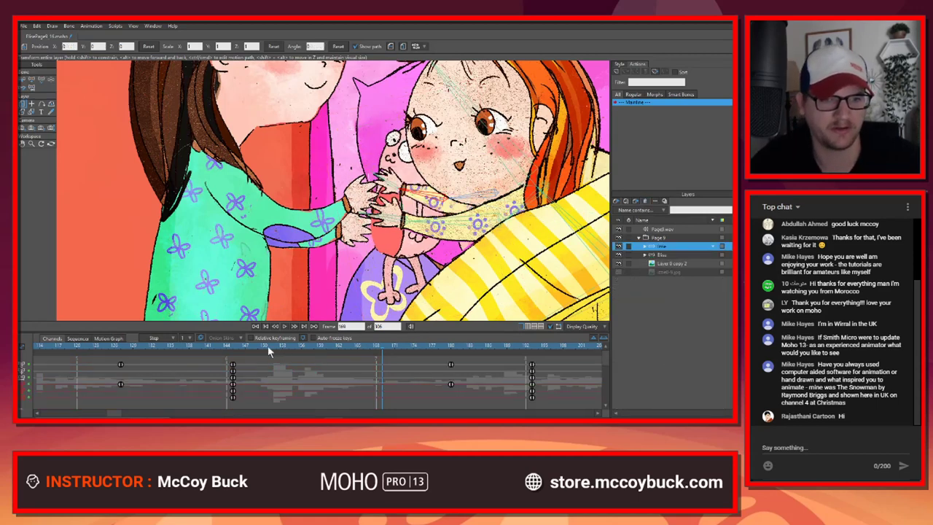
Step: Move the red-haired girl's bone keyframes at frame 180 to frame 169 and scrub through the hand-over
left_click_drag(267, 345, 312, 347)
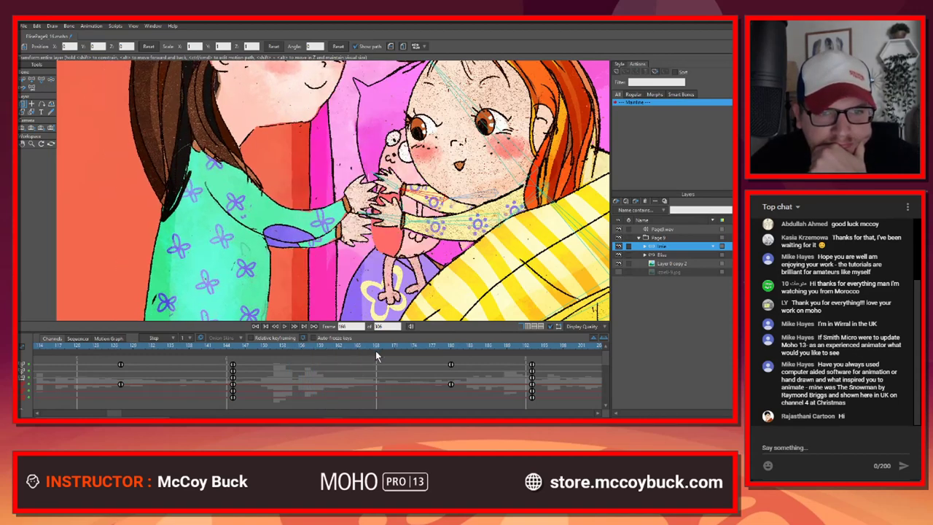
mouse_move(397, 355)
left_mouse_down()
mouse_move(479, 357)
mouse_move(379, 354)
left_mouse_up()
scroll(360, 224, "down", 3)
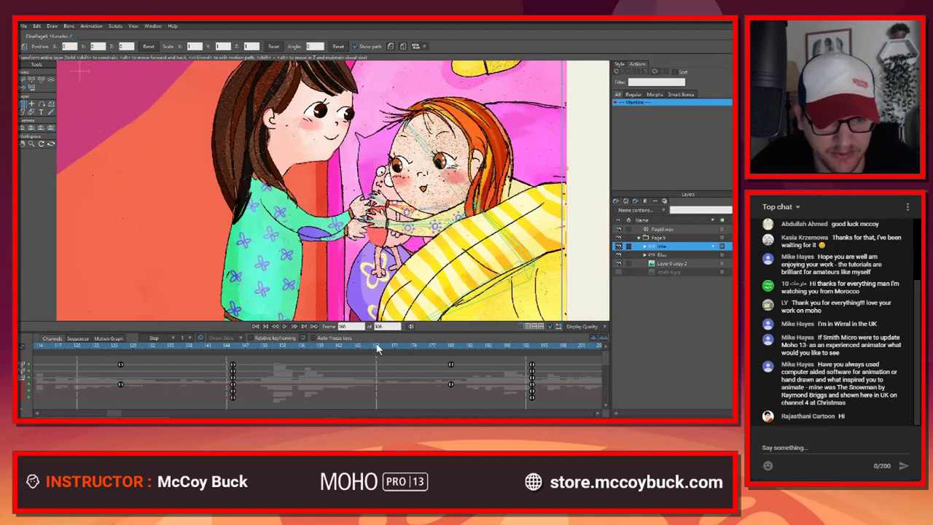
left_click_drag(377, 347, 480, 396)
left_click_drag(452, 365, 382, 371)
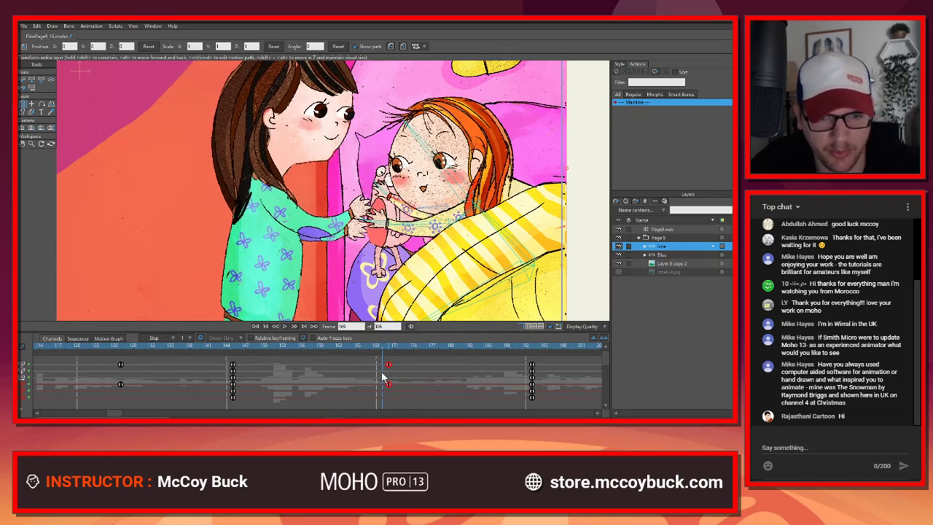
left_click(236, 347)
left_click_drag(255, 347, 478, 369)
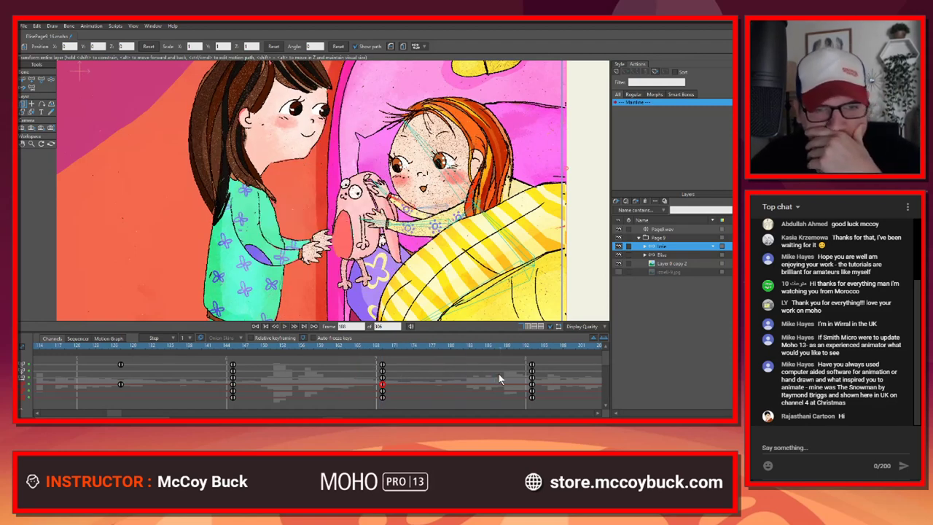
Step: Try reposing the dark-haired girl's arm bones at frame 188, and undo the pose changes
right_click(348, 224, "alt")
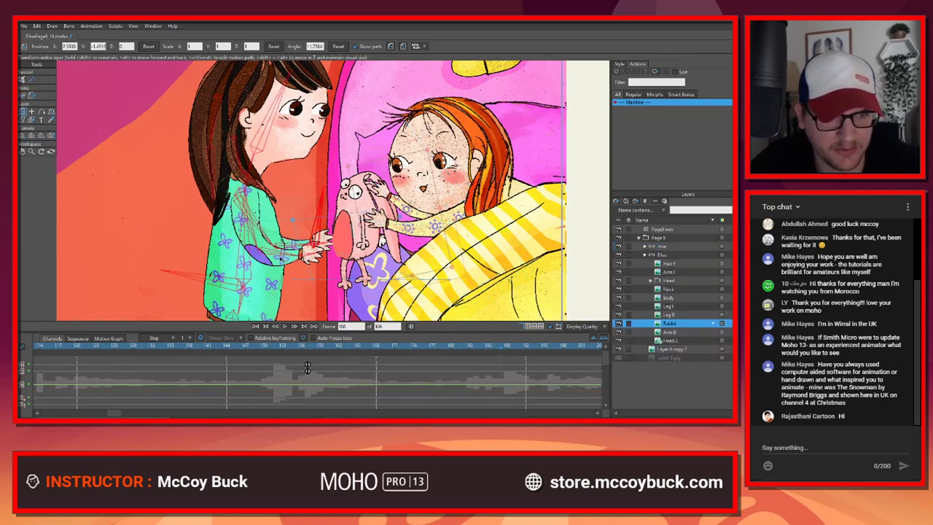
left_click(675, 255)
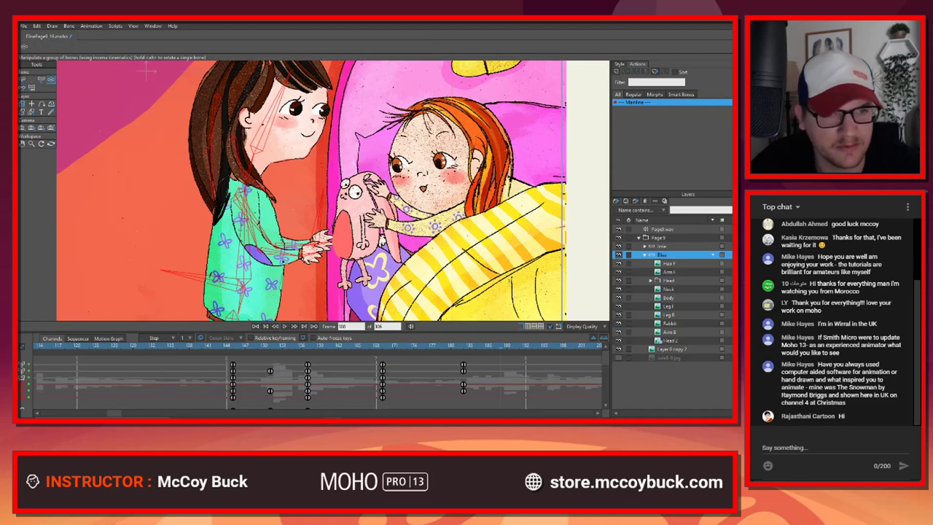
mouse_move(307, 253)
left_mouse_down()
mouse_move(265, 287)
mouse_move(314, 261)
left_mouse_up()
key("t")
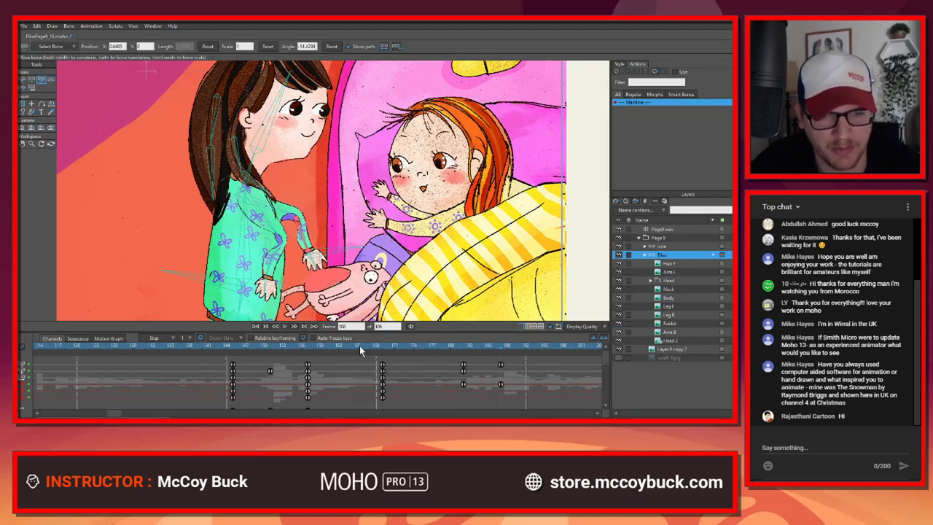
key("ctrl+z")
key("ctrl+z")
key("ctrl+a")
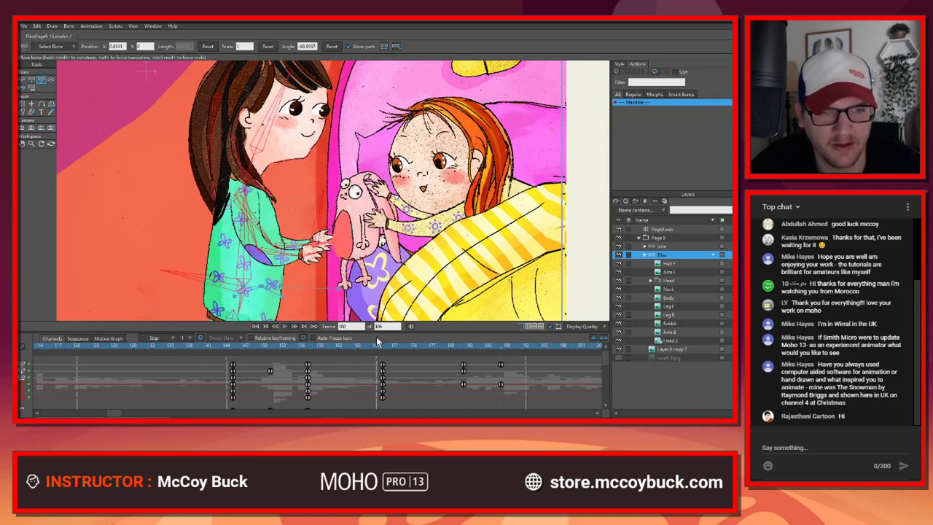
Step: Hide the Rabbit layer in the dark-haired girl's group from frame 182 by turning off its visibility there
left_click(278, 348)
left_click_drag(277, 352, 425, 353)
left_click(463, 353)
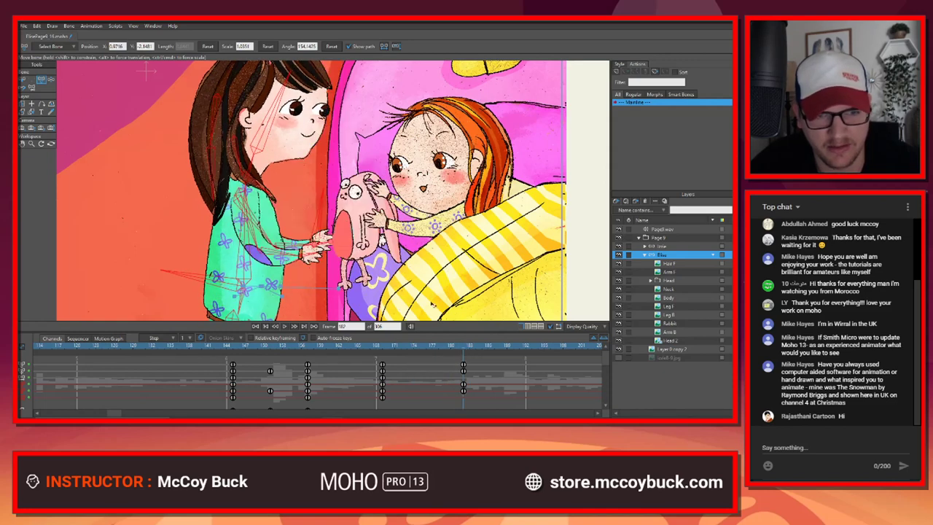
left_click(672, 326)
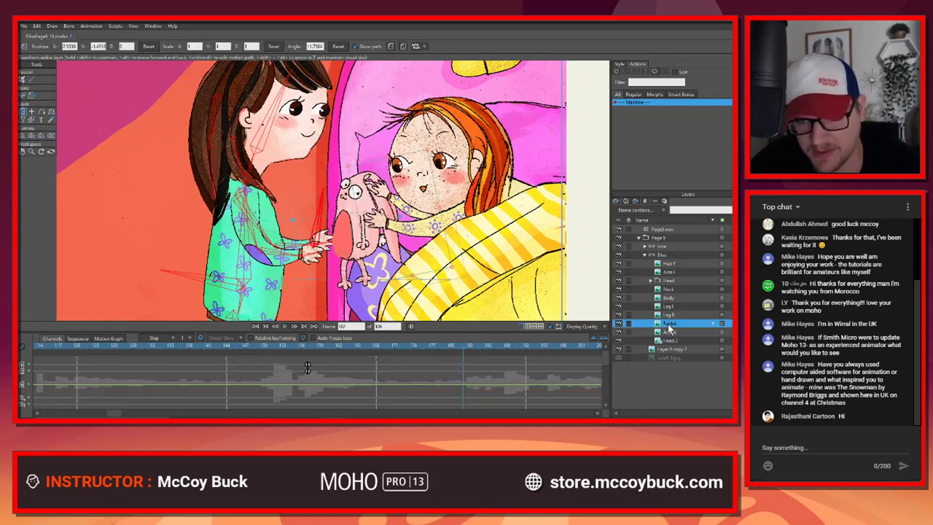
right_click(673, 326)
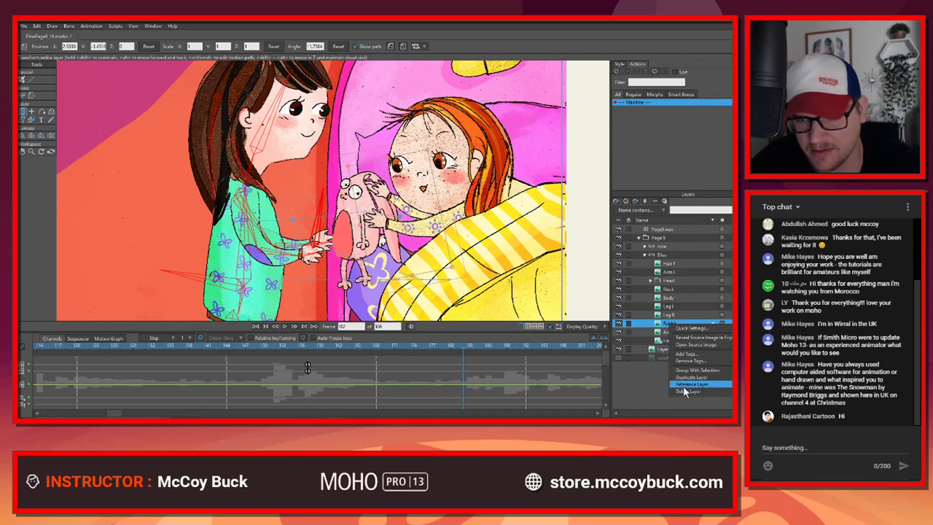
left_click(695, 329)
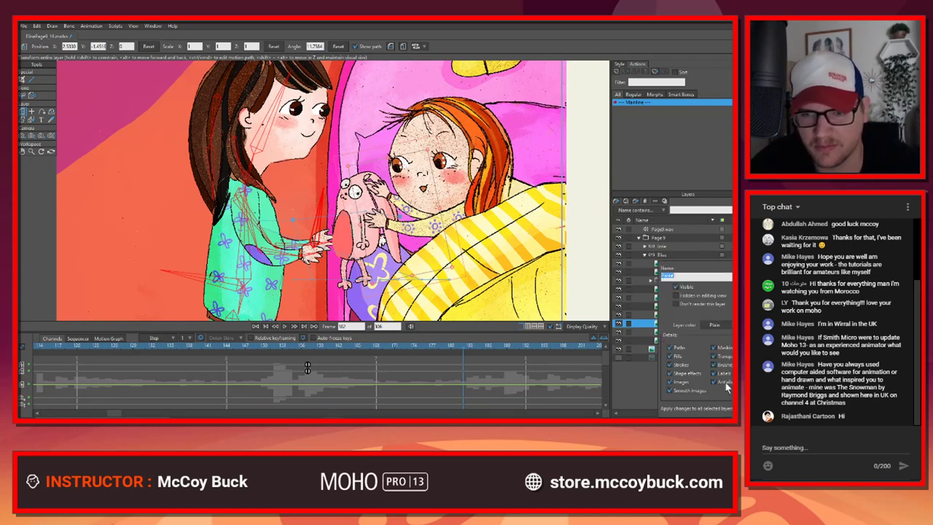
left_click(727, 407)
left_click(678, 287)
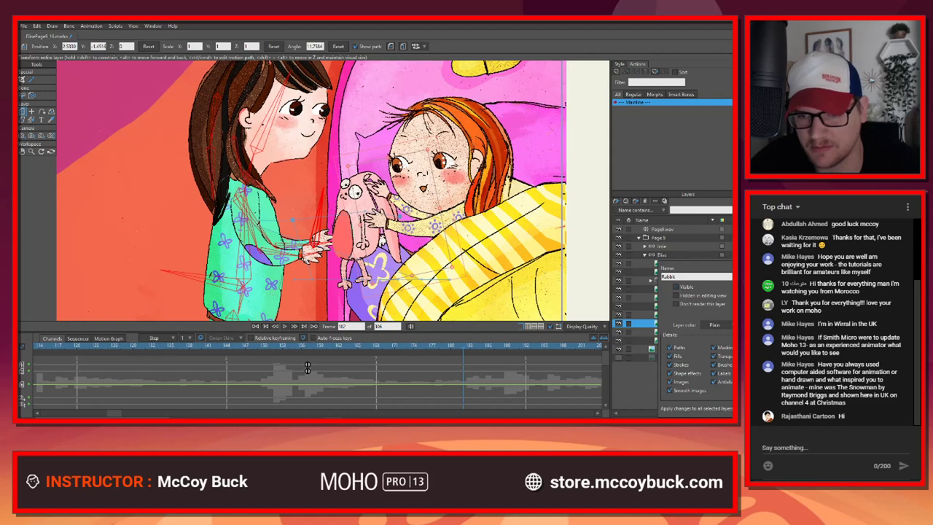
Step: Scrub repeatedly between about frames 162 and 200 to examine the hands and the rabbit's visibility around frame 182
left_click(436, 347)
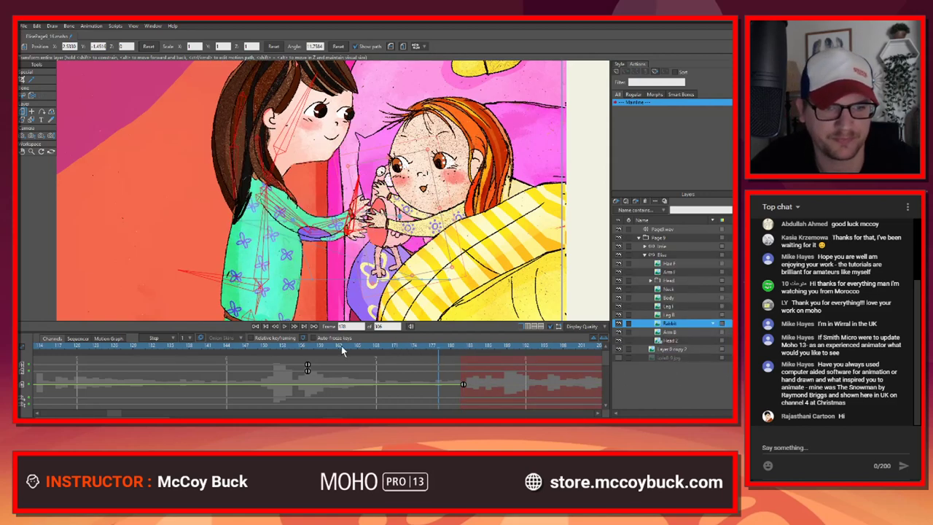
left_click(340, 345)
mouse_move(360, 344)
left_mouse_down()
mouse_move(469, 340)
mouse_move(354, 349)
left_mouse_up()
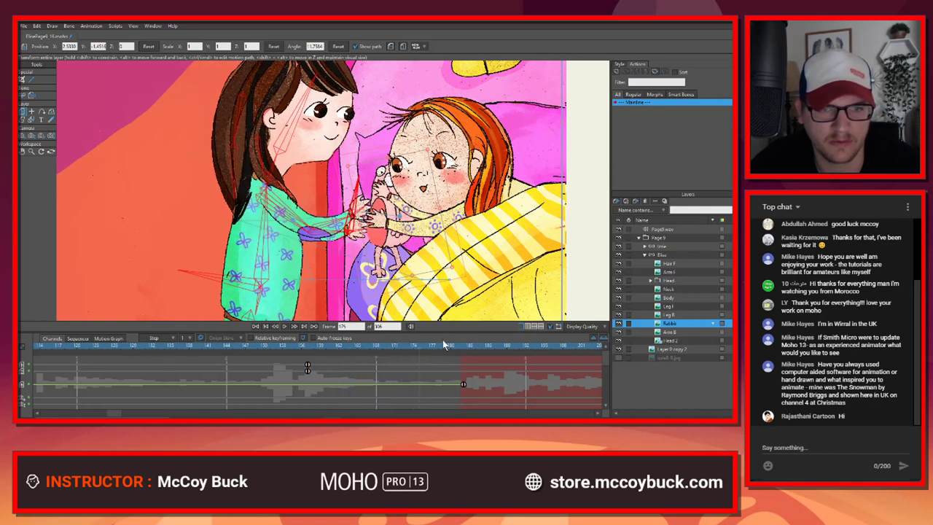
left_click(465, 342)
left_click_drag(467, 342, 340, 348)
left_click(417, 366)
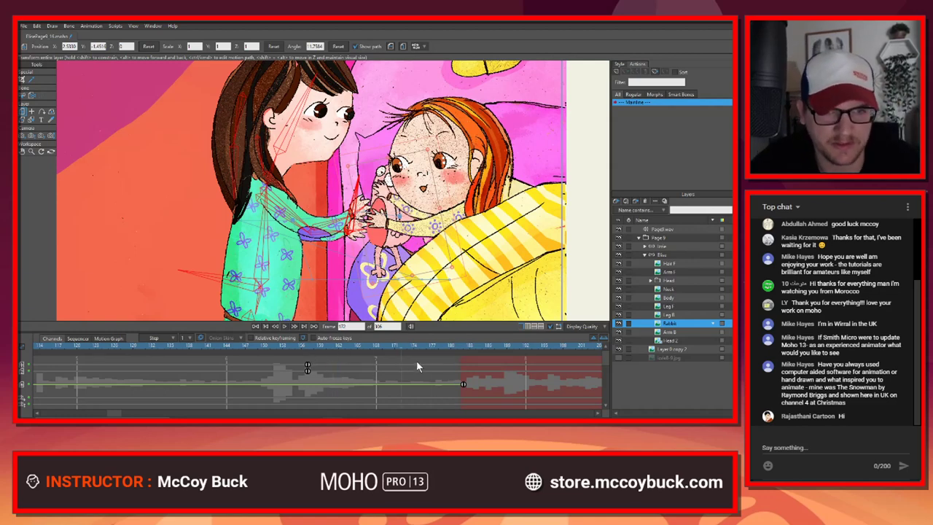
left_click_drag(458, 360, 549, 368)
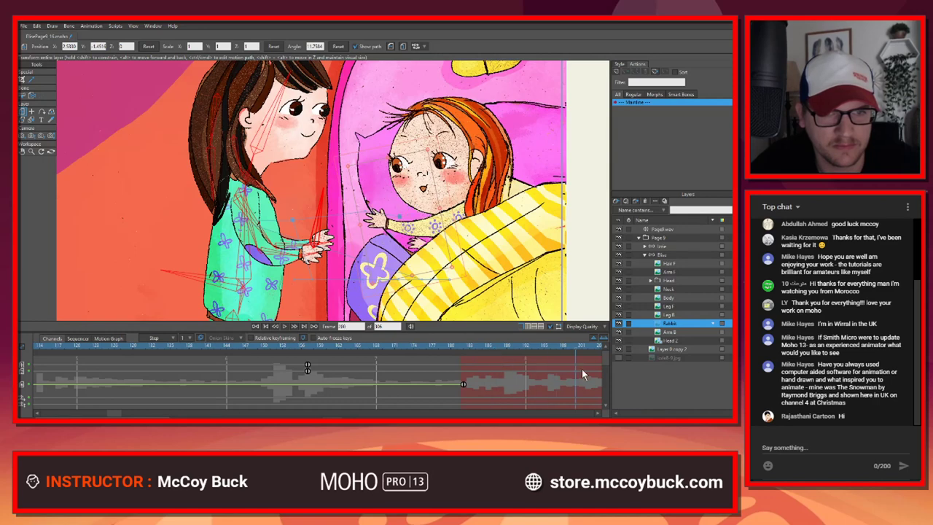
left_click(395, 368)
left_click_drag(433, 372, 461, 372)
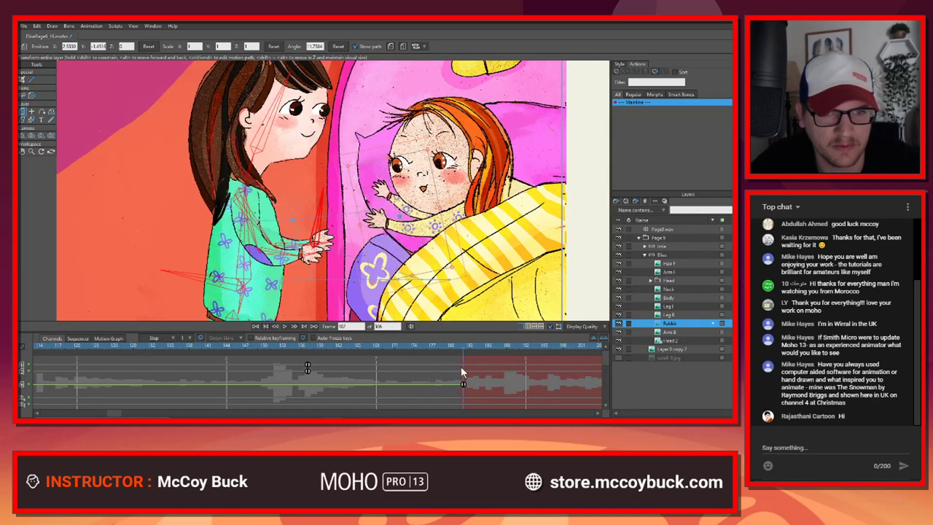
mouse_move(395, 370)
left_mouse_down()
mouse_move(126, 391)
mouse_move(331, 363)
mouse_move(390, 368)
left_mouse_up()
mouse_move(456, 368)
left_mouse_down()
mouse_move(554, 374)
mouse_move(466, 371)
left_mouse_up()
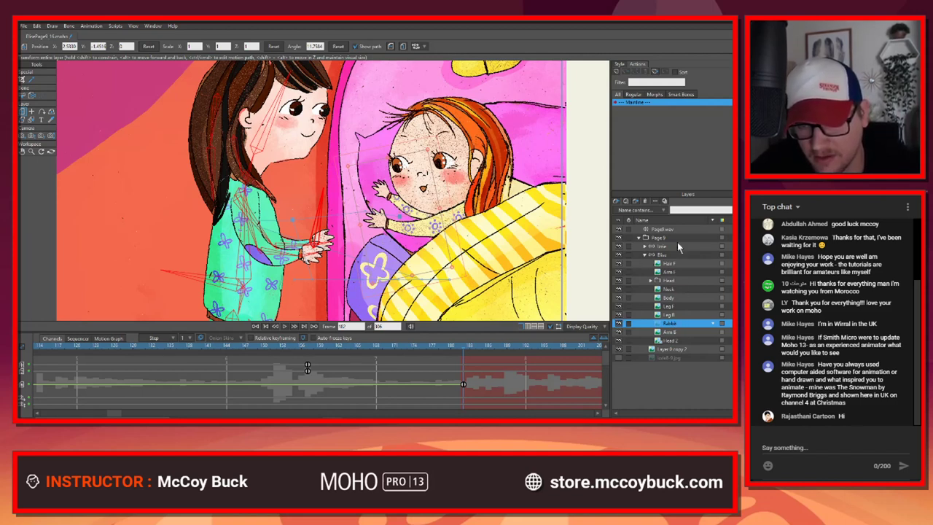
Step: Duplicate the Rabbit layer and place the copy in the red-haired girl's group below Arm B
left_click(626, 200)
left_click(670, 333)
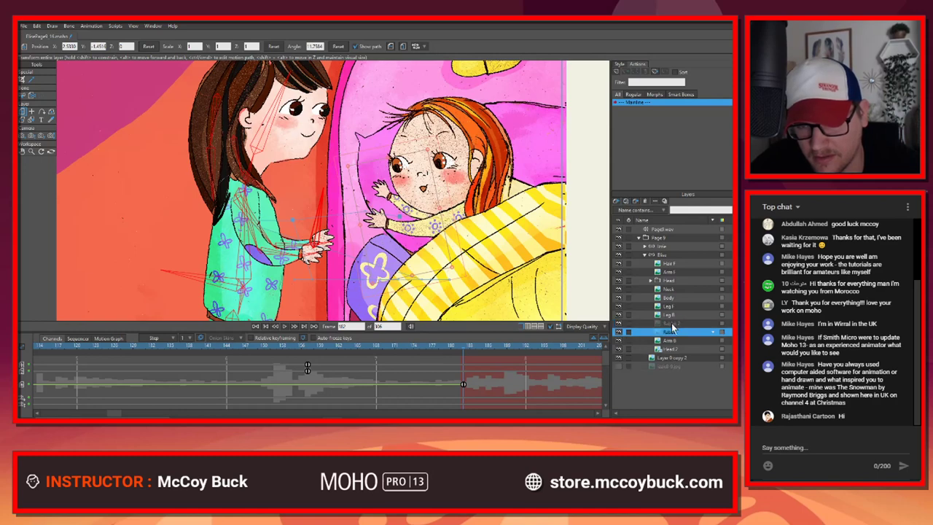
left_click_drag(674, 324, 681, 255)
left_click(644, 256)
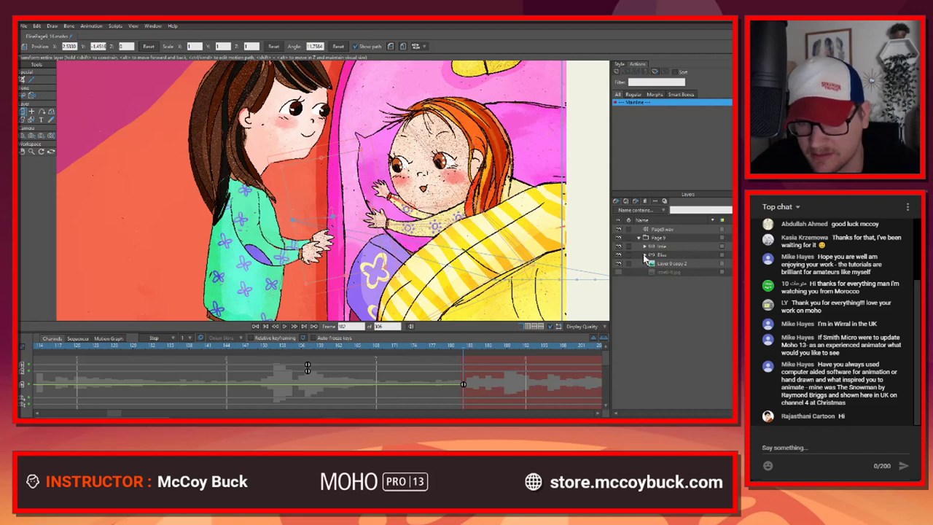
left_click(644, 246)
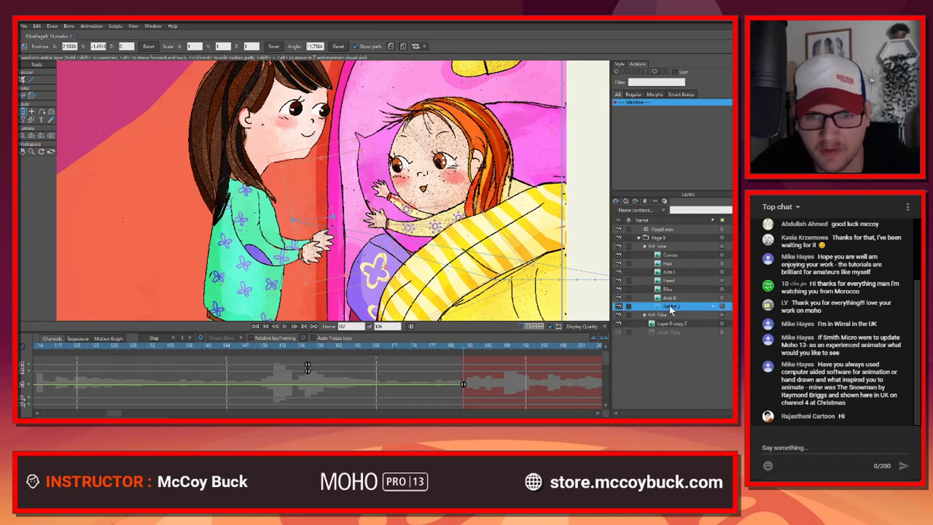
Step: Move the Rabbit 2 layer up to directly below the Head layer in the red-haired girl's group
left_click_drag(671, 311, 672, 289)
scroll(492, 254, "down", 10)
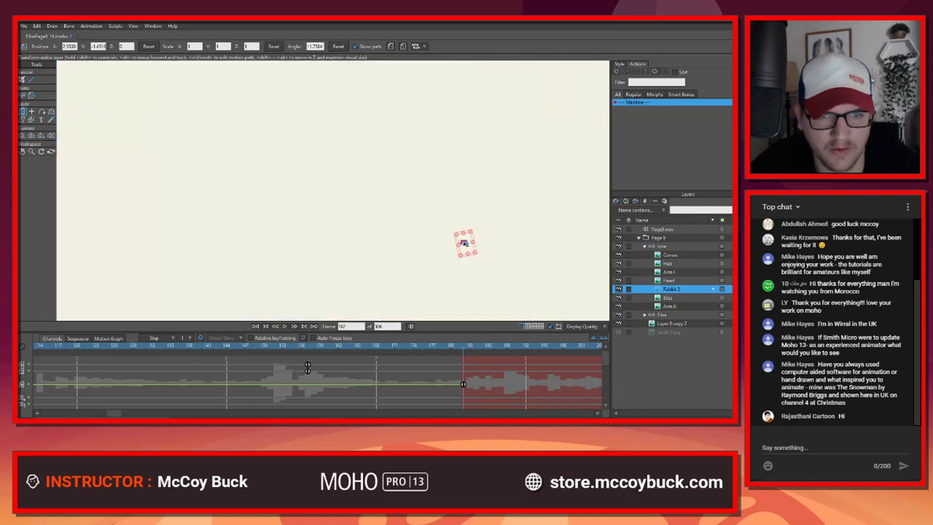
scroll(492, 254, "up", 6)
left_click_drag(521, 262, 398, 174)
scroll(502, 211, "up", 6)
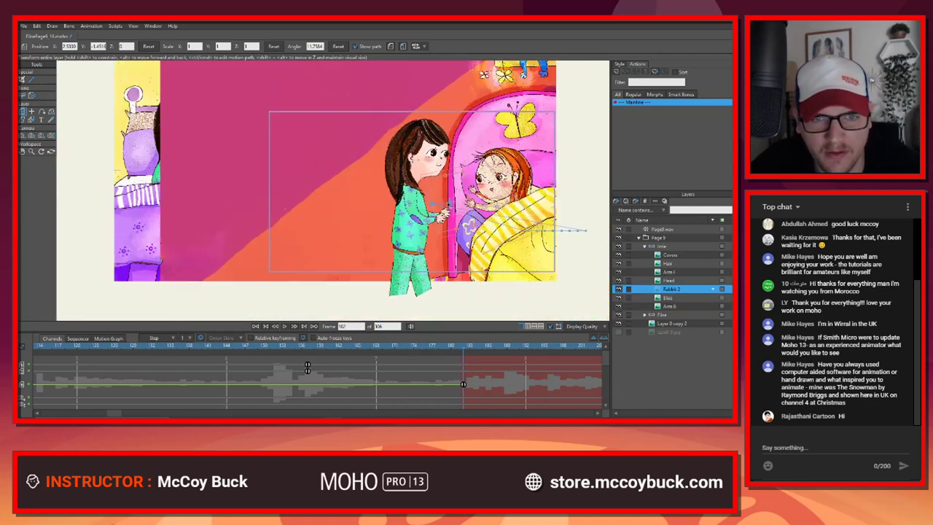
scroll(502, 211, "down", 6)
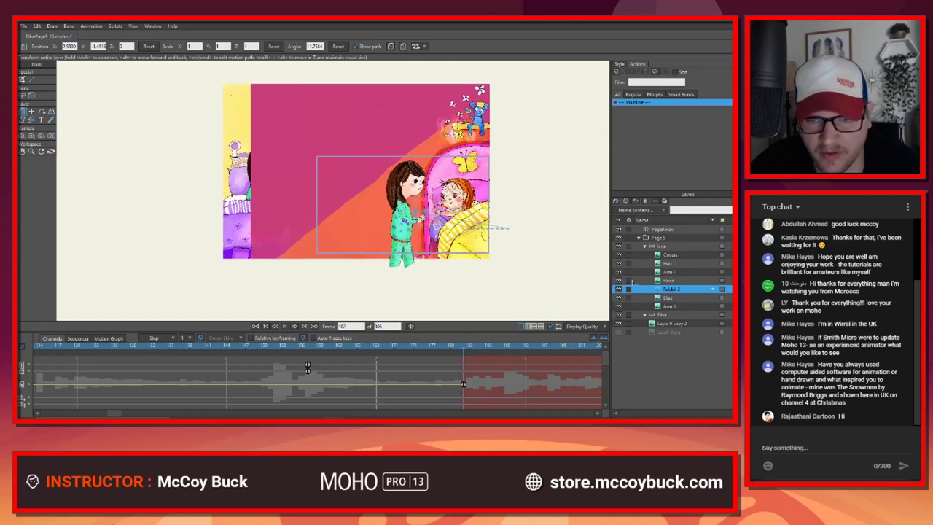
Step: Name the duplicated layer Rabbit 2, turn on its visibility, and delete its visibility keyframe at frame 182
right_click(666, 292)
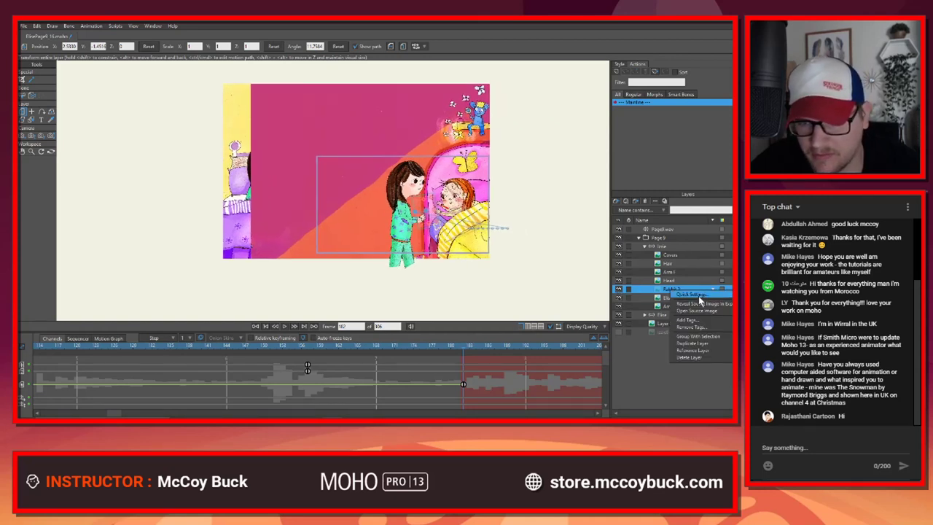
left_click(699, 296)
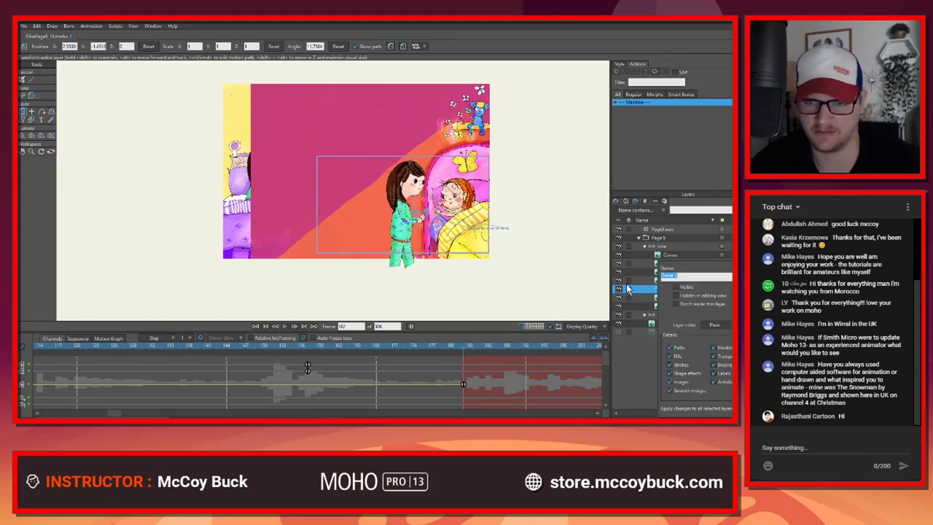
key("BackSpace")
type("Rabbit 2")
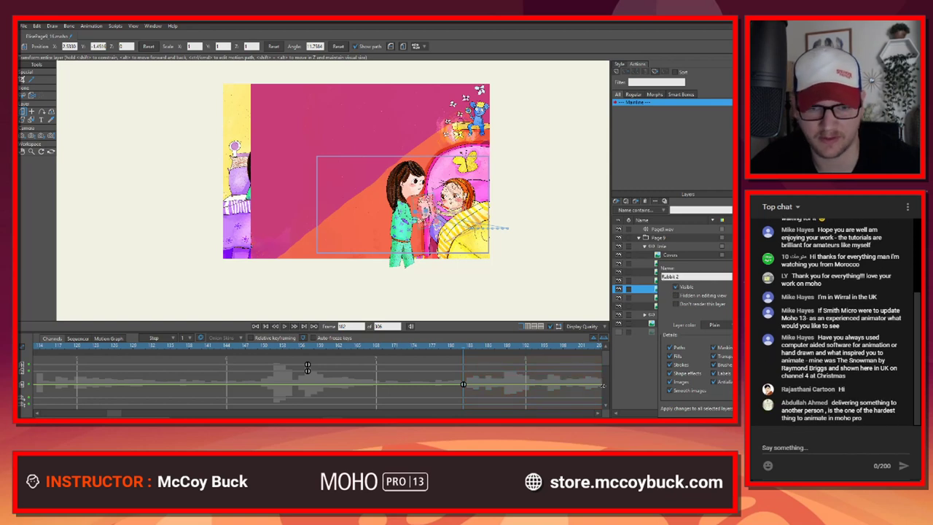
key("Return")
left_click(463, 385)
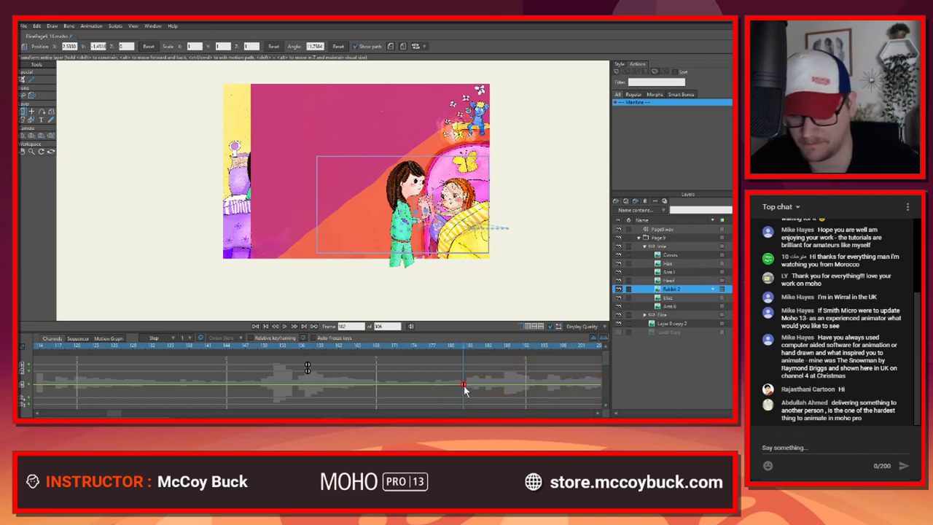
key("Delete")
Step: Examine the two rabbits between about frames 156 and 178, toggling Rabbit 2's visibility to tell them apart
left_click_drag(383, 347, 437, 346)
scroll(458, 246, "up", 8)
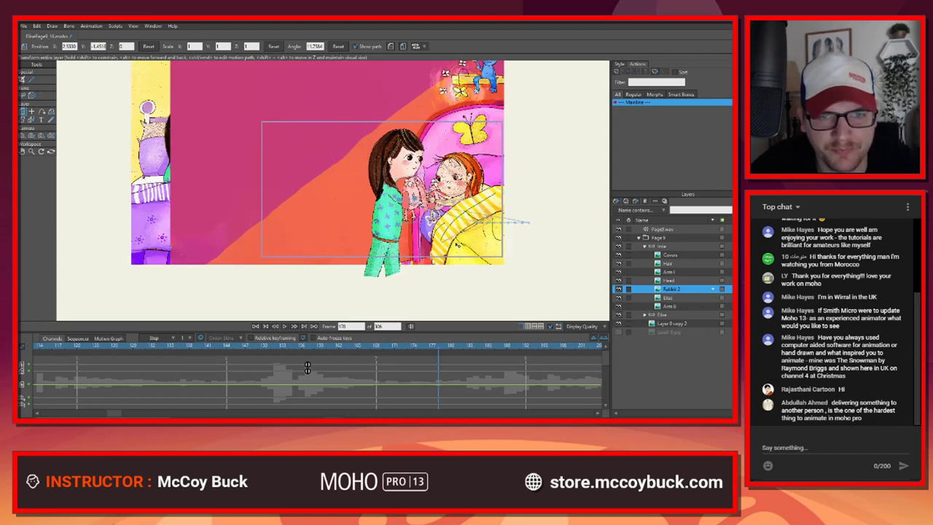
left_click_drag(441, 201, 483, 311)
scroll(433, 242, "down", 1)
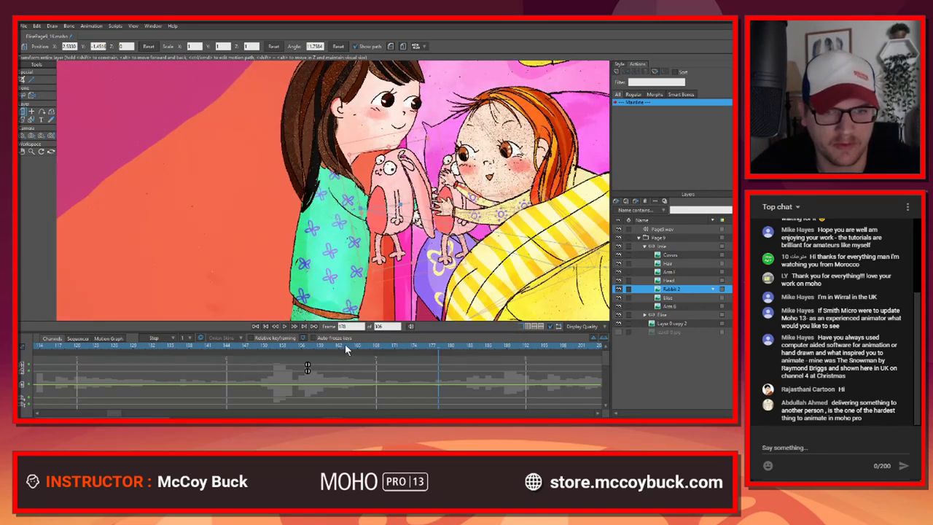
left_click_drag(347, 350, 303, 350)
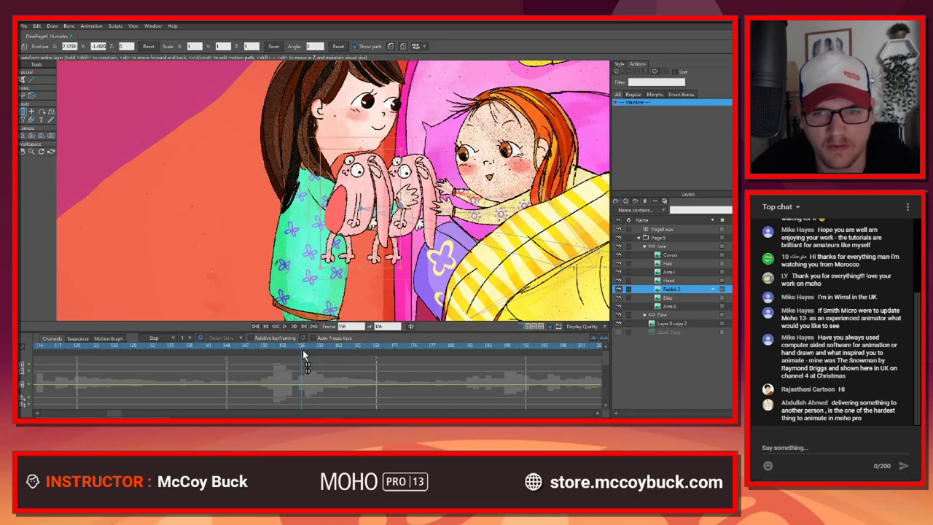
left_click(618, 290)
left_click(618, 290)
left_click(618, 289)
left_click(619, 289)
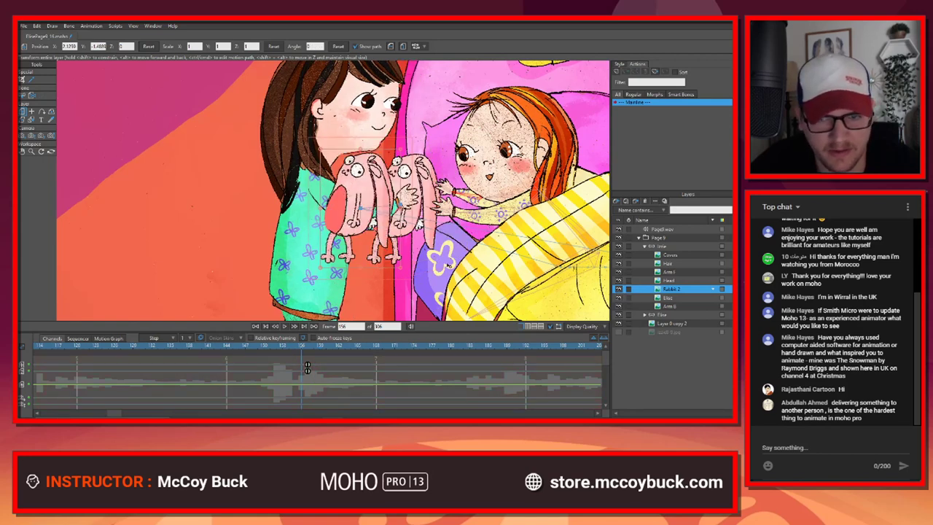
Step: Lower the dark-haired girl's forearm together with her rabbit at frame 156
left_click(680, 315)
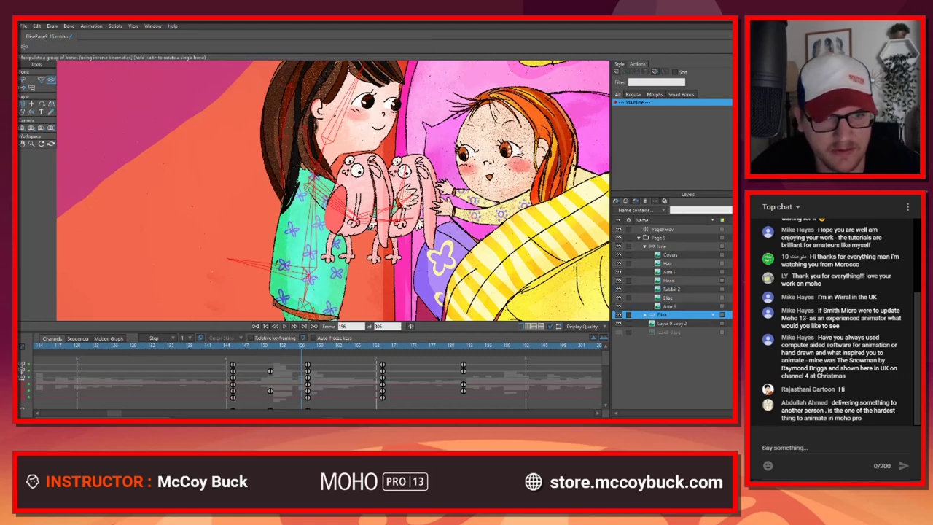
left_click(353, 222)
mouse_move(351, 221)
left_mouse_down()
mouse_move(319, 228)
mouse_move(309, 251)
mouse_move(355, 223)
left_mouse_up()
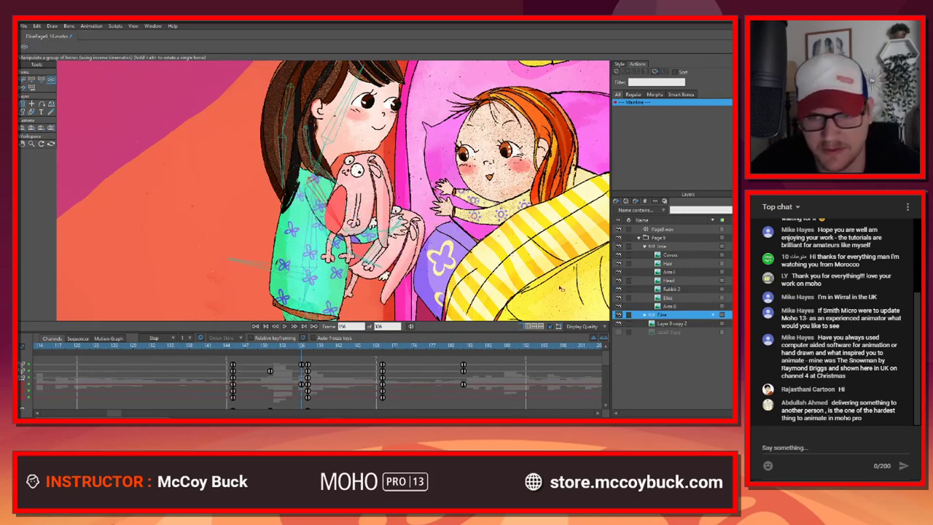
Step: Turn off the visibility of Rabbit 2 in the red-haired girl's group at frame 160
left_click(646, 247)
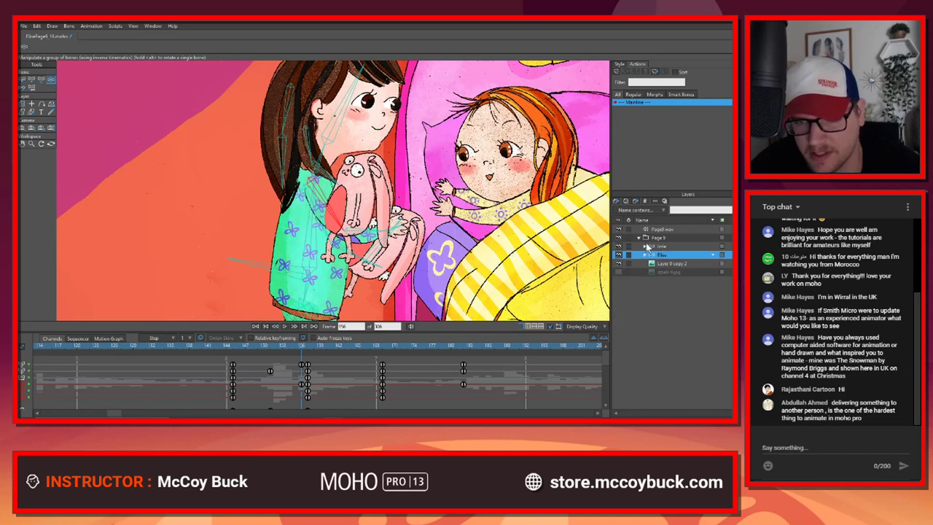
left_click(647, 250)
left_click(646, 248)
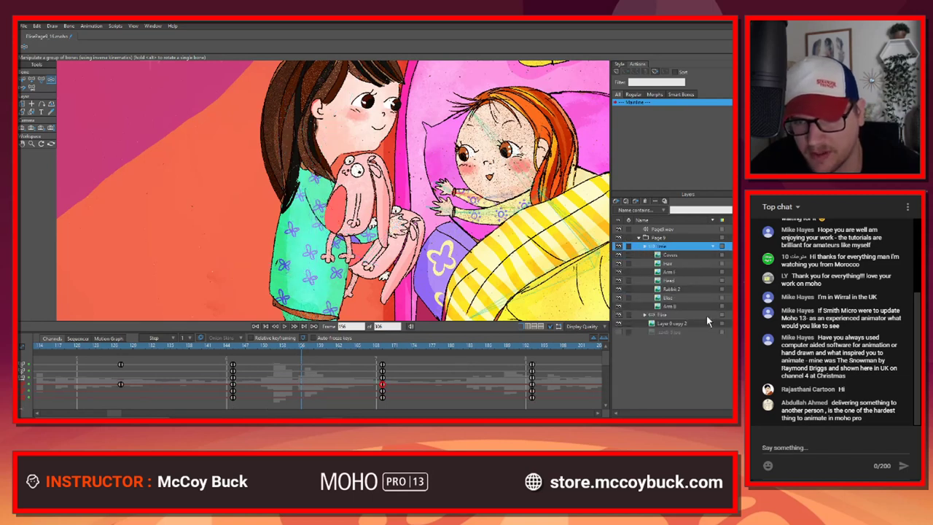
left_click(679, 289)
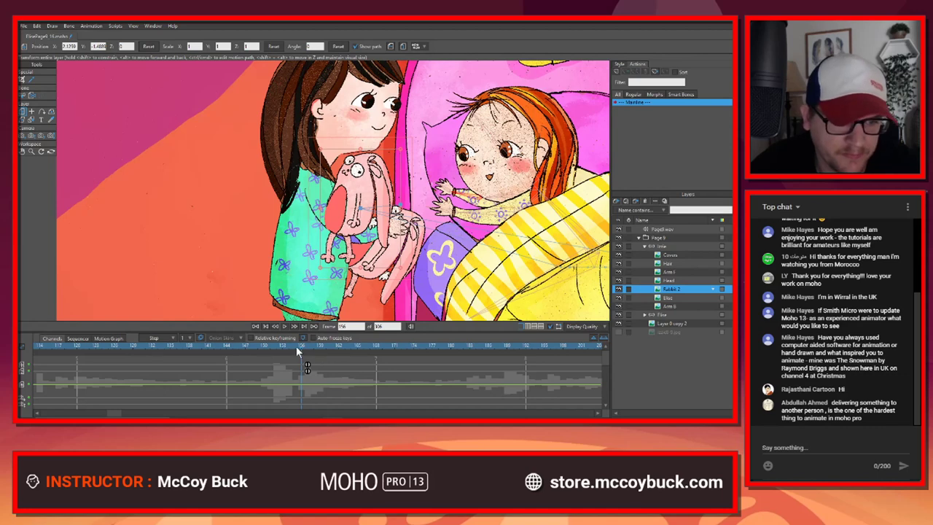
mouse_move(296, 348)
left_mouse_down()
mouse_move(323, 346)
mouse_move(300, 348)
left_mouse_up()
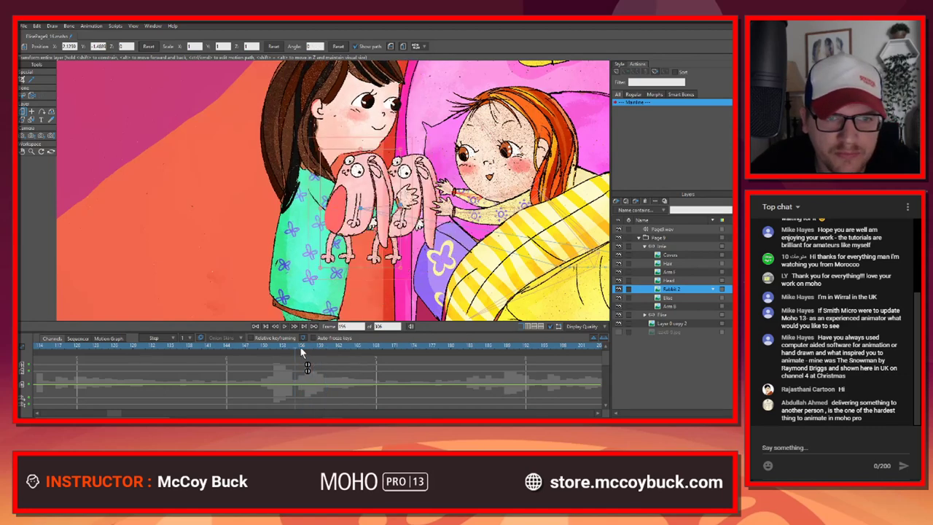
left_click(313, 347)
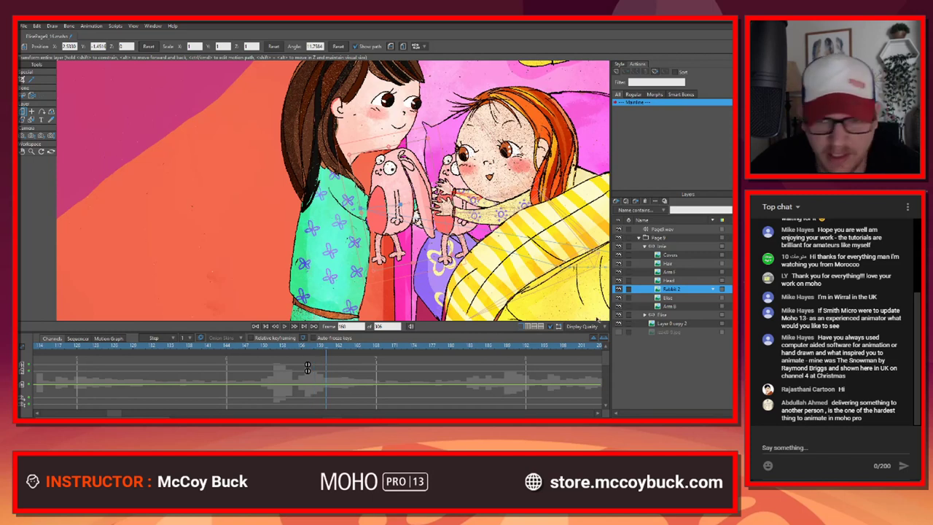
right_click(668, 290)
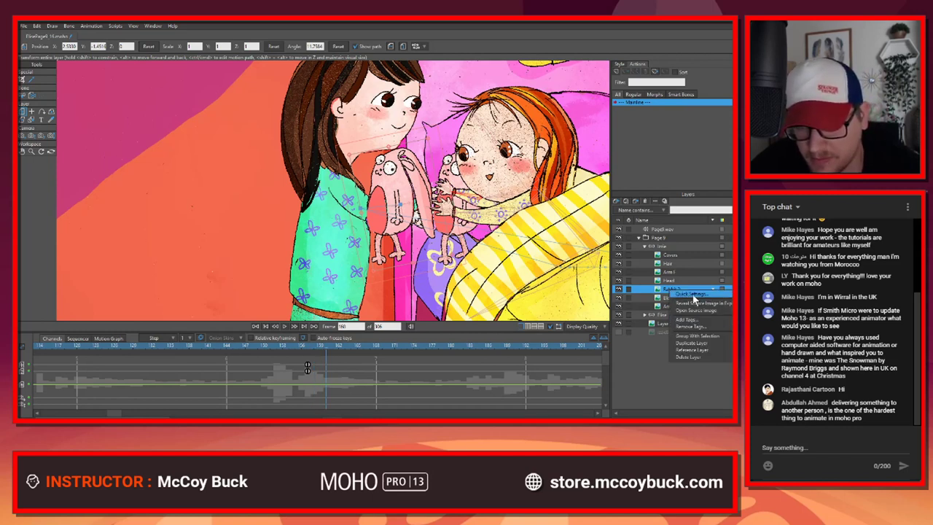
left_click(694, 293)
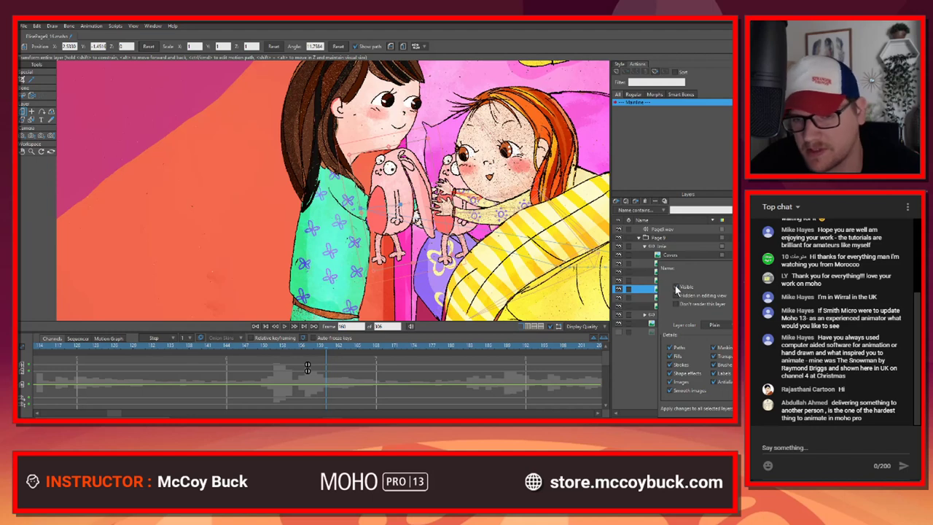
Step: Rearrange Rabbit 2's visibility keyframes so the layer is hidden from about frame 131 to 164
left_click(308, 383)
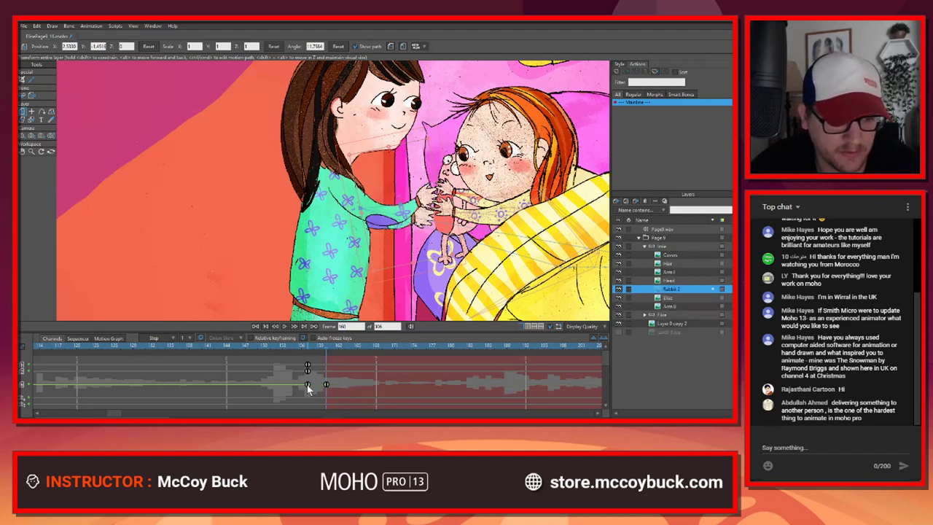
left_click(303, 384)
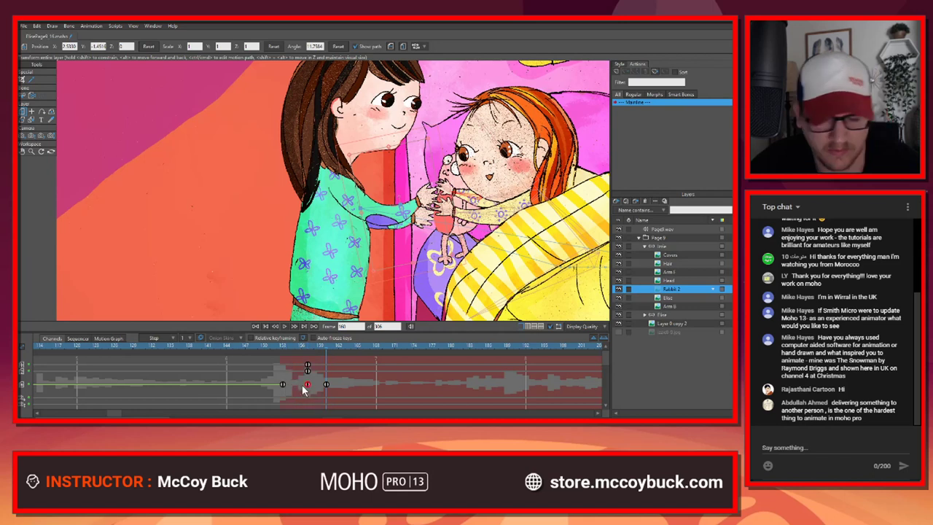
left_click_drag(282, 384, 146, 397)
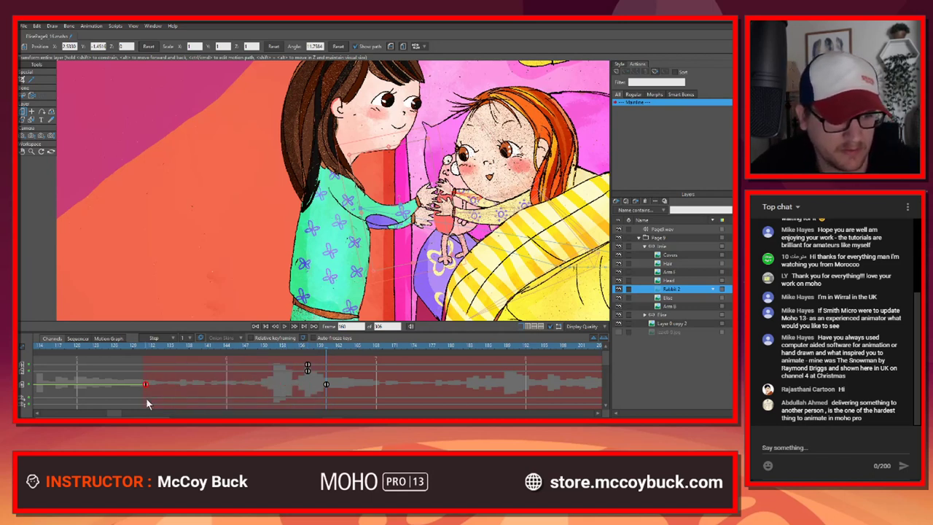
left_click(350, 385)
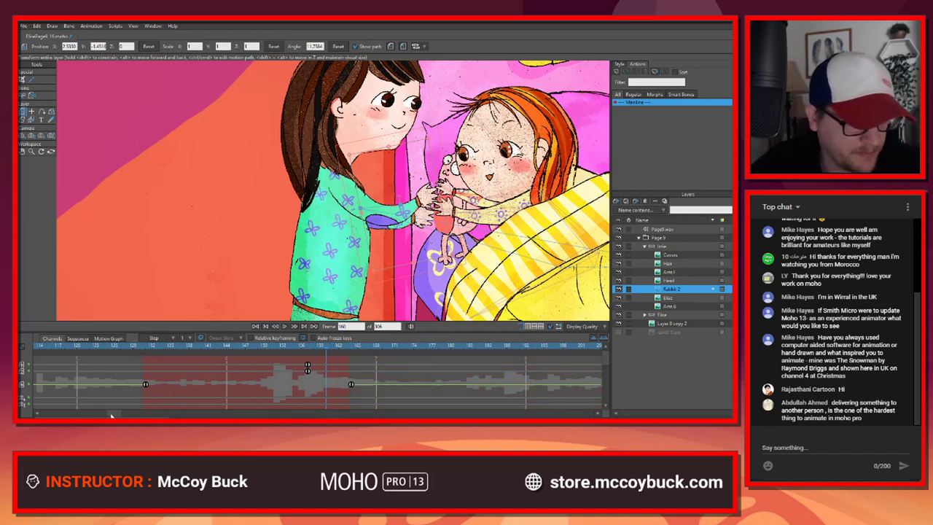
Step: Extend Rabbit 2's hidden range back to the timeline's start and end it at about frame 141
mouse_move(113, 414)
left_mouse_down()
mouse_move(51, 415)
mouse_move(128, 415)
left_mouse_up()
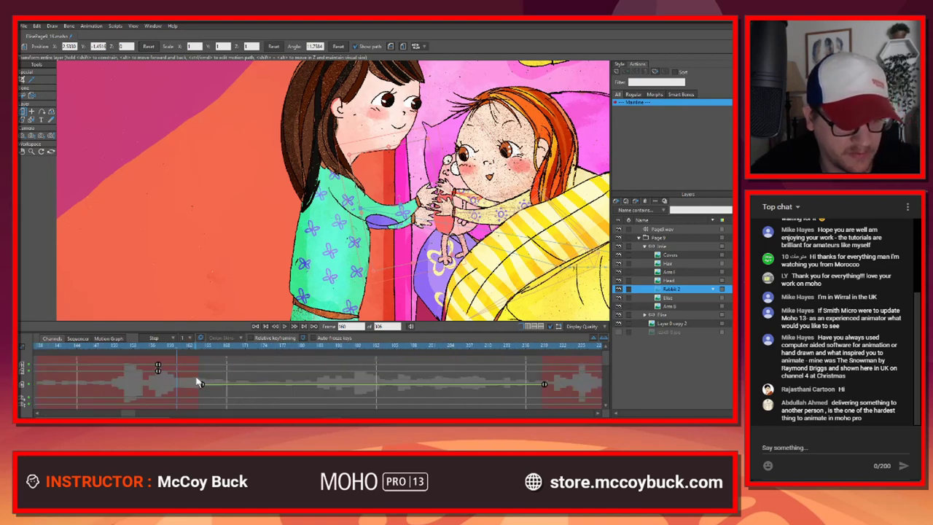
left_click_drag(197, 390, 64, 412)
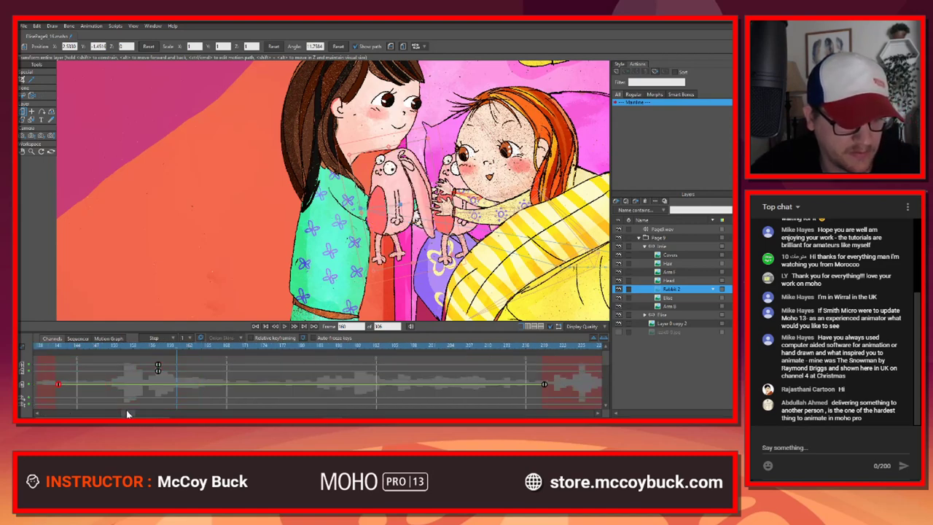
left_click(595, 339)
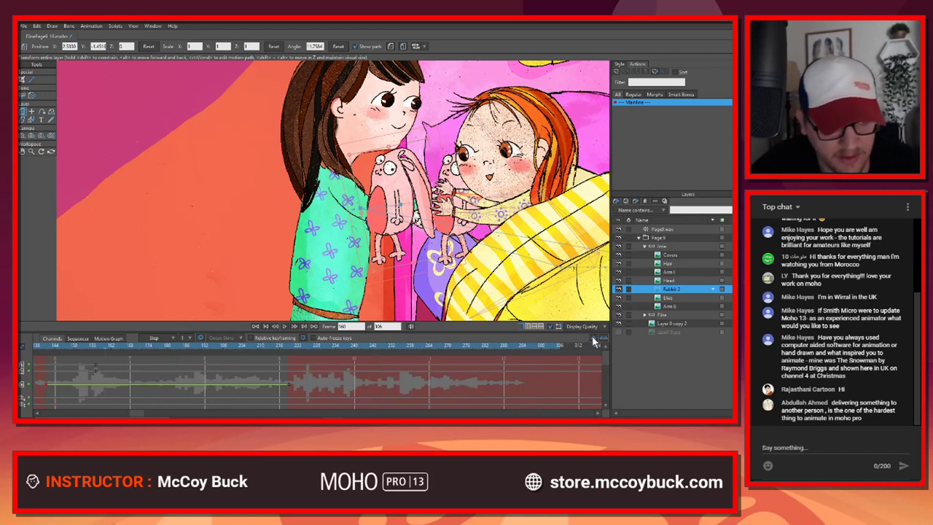
left_click_drag(138, 414, 75, 414)
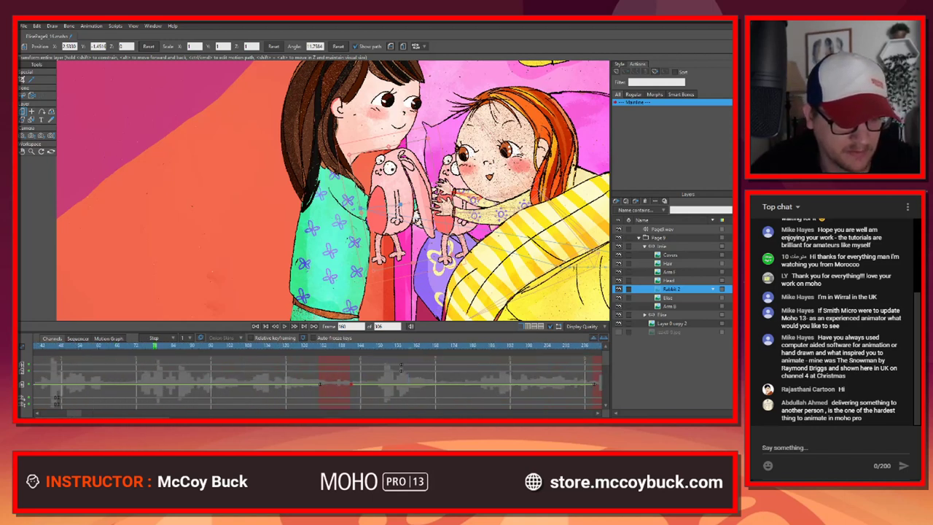
left_click_drag(318, 384, 95, 412)
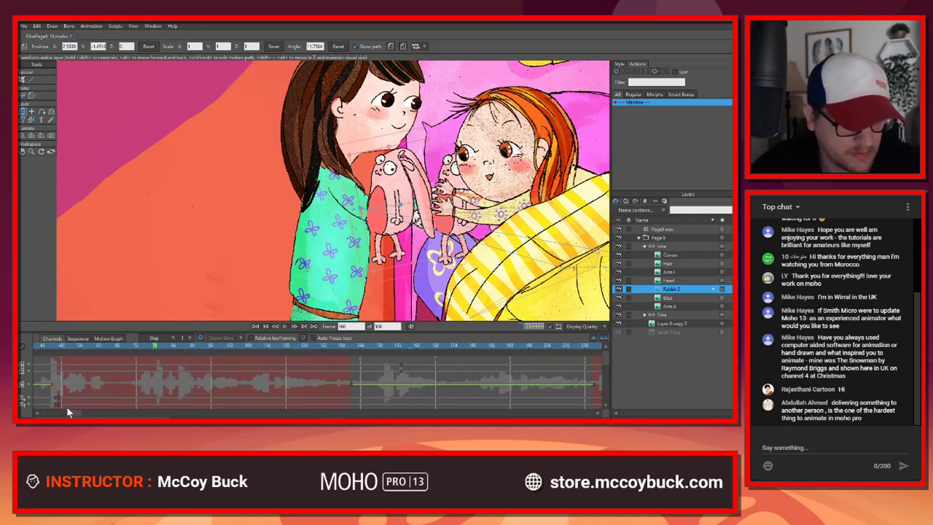
scroll(66, 406, "left", 2)
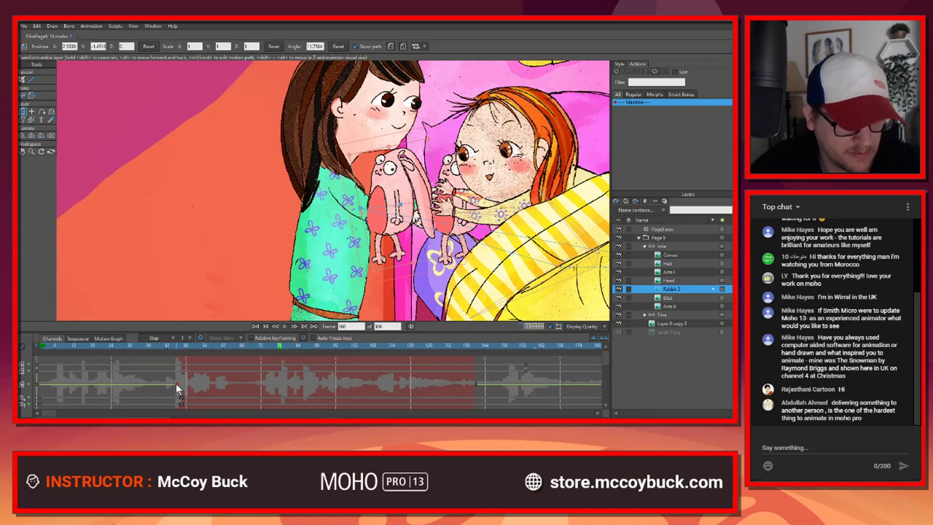
left_click_drag(175, 383, 43, 396)
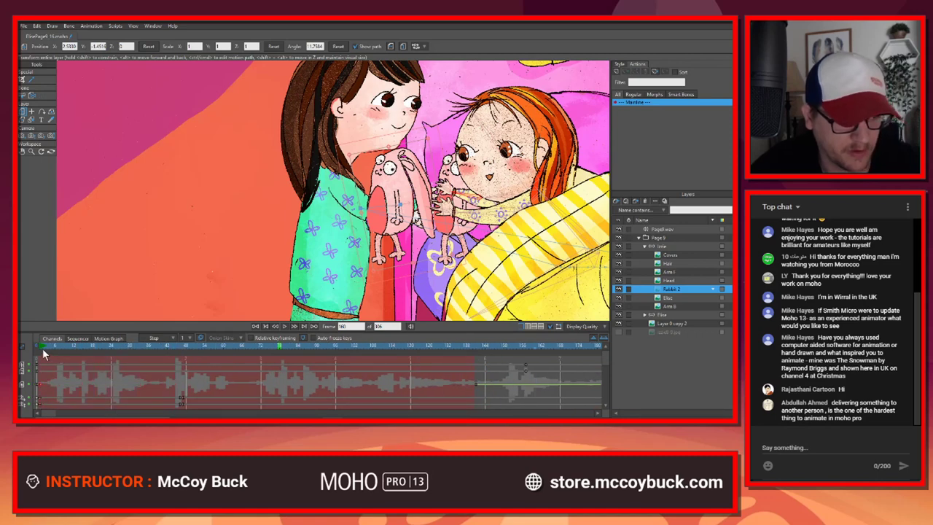
Step: Delete Rabbit 2's hiding keyframe at about frame 219 and check the hand-over at frame 158
left_click_drag(42, 345, 480, 361)
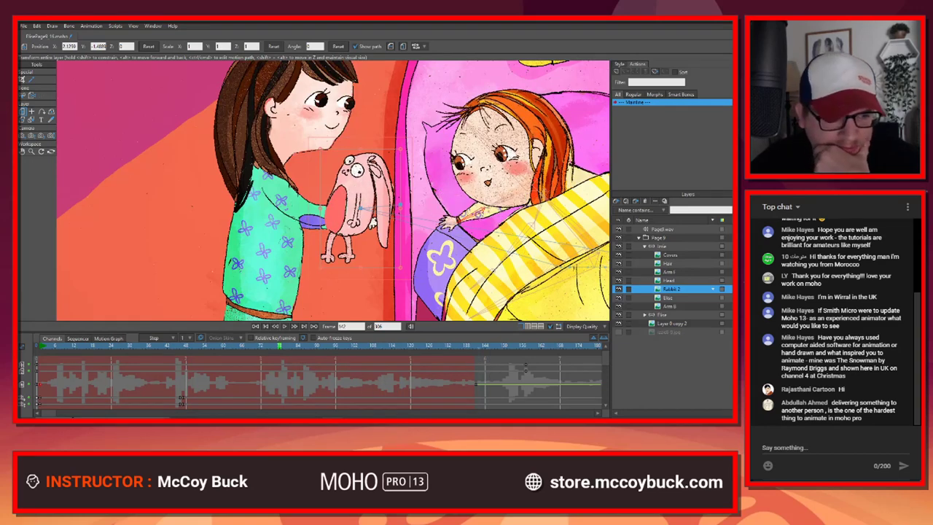
left_click_drag(52, 416, 114, 416)
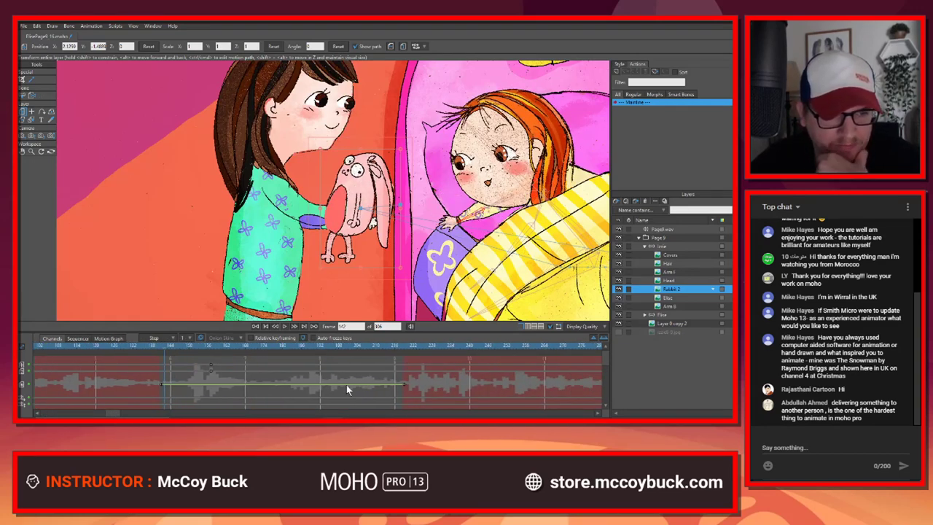
key("Delete")
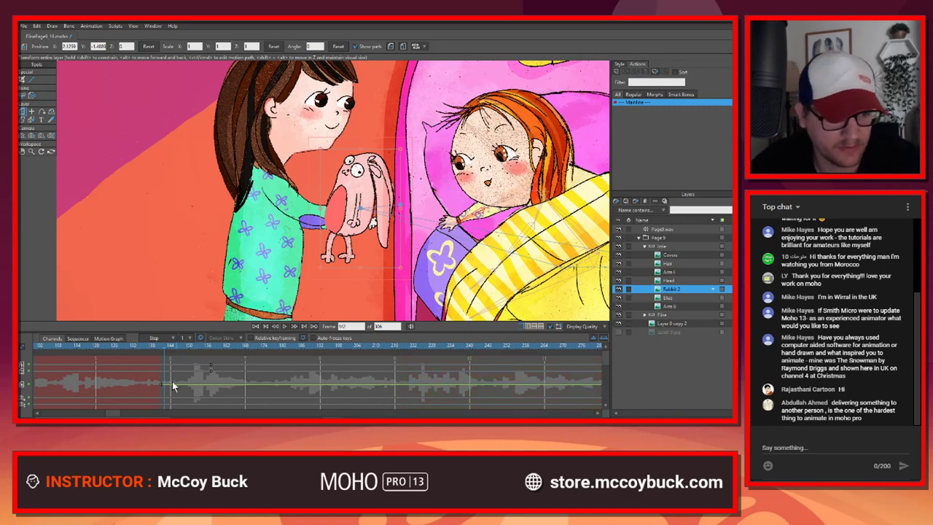
left_click(208, 344)
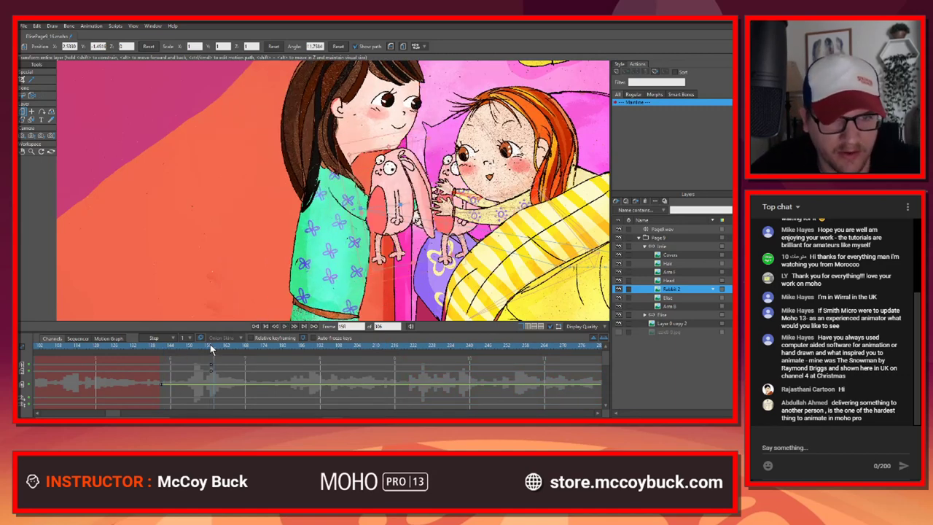
Step: End Rabbit 2's hidden range at frame 157 and move the rabbit over into the red-haired girl's hands
left_click_drag(206, 344, 211, 345)
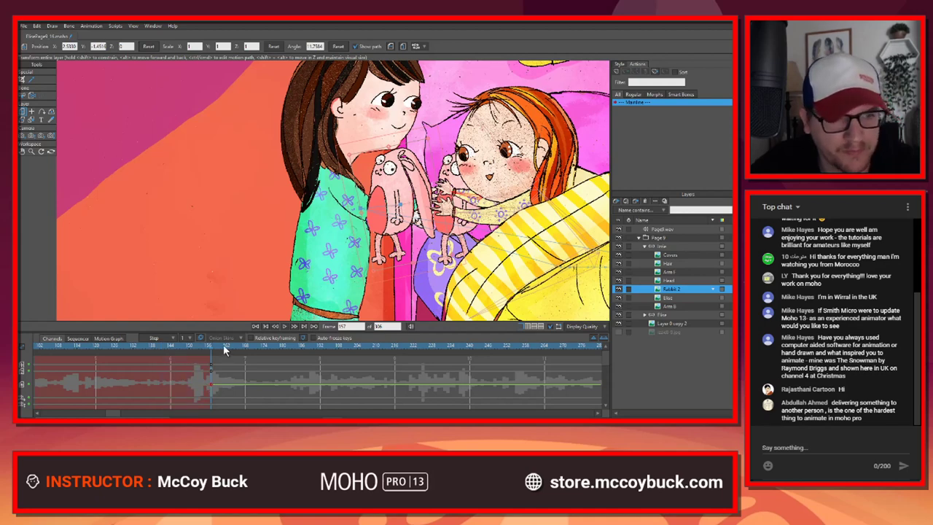
left_click_drag(210, 349, 211, 349)
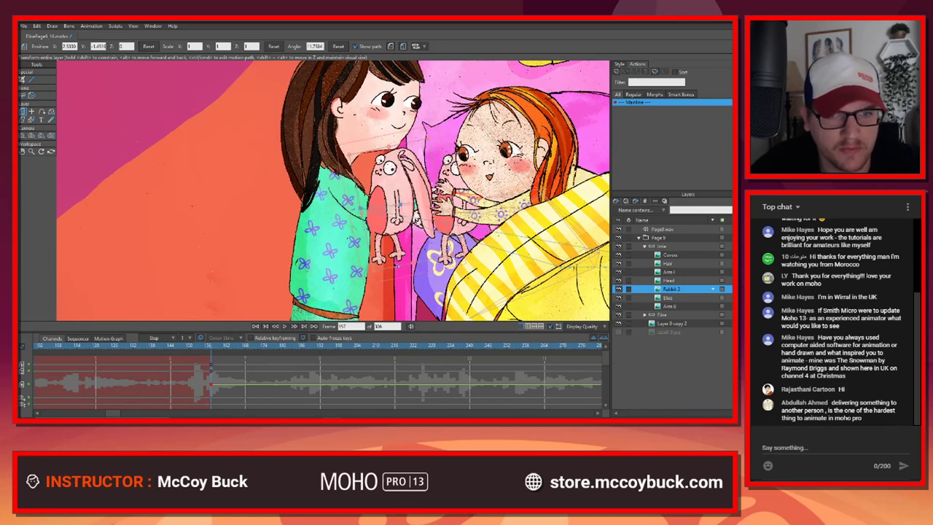
scroll(398, 266, "up", 4)
scroll(438, 251, "down", 1)
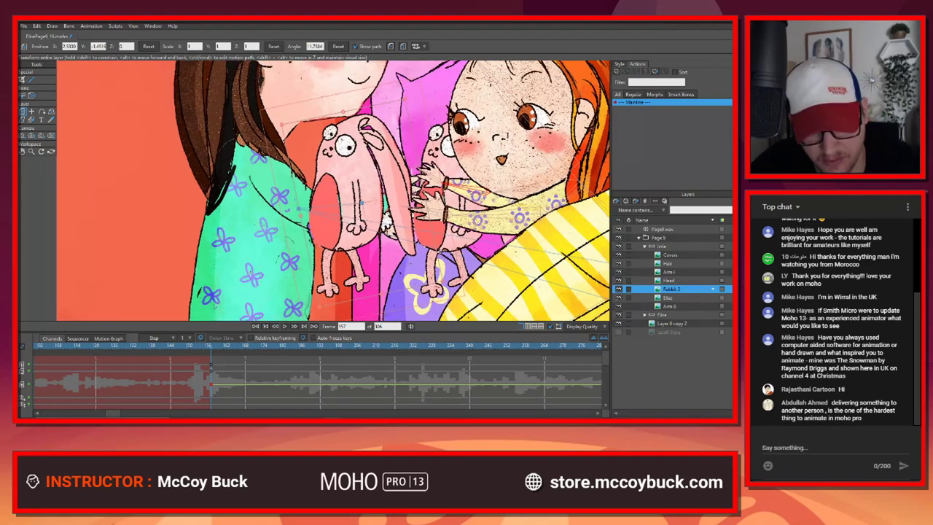
left_click_drag(324, 220, 423, 210)
scroll(443, 212, "up", 3)
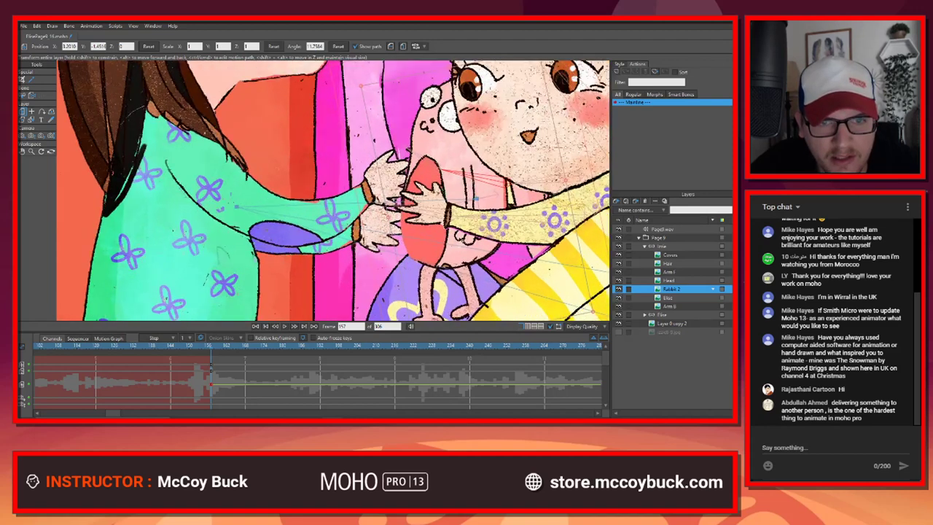
left_click_drag(467, 269, 448, 252)
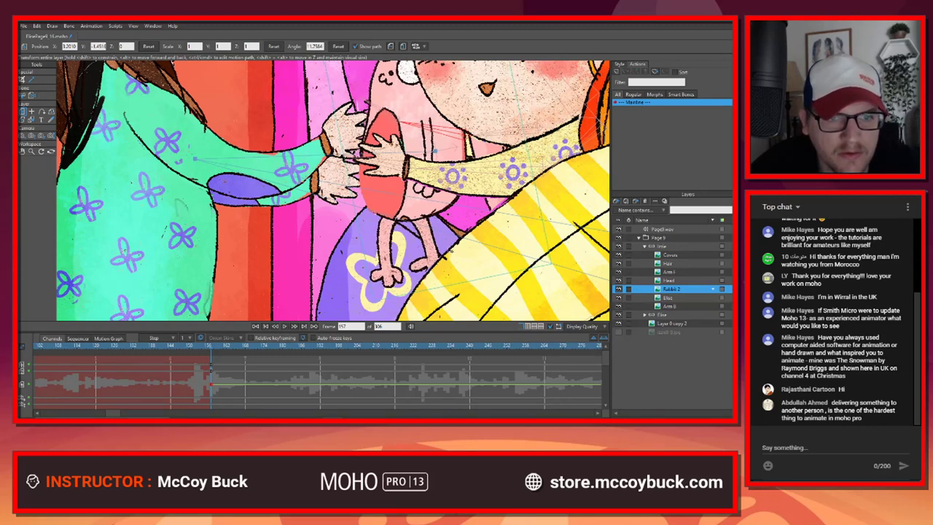
scroll(430, 277, "down", 3)
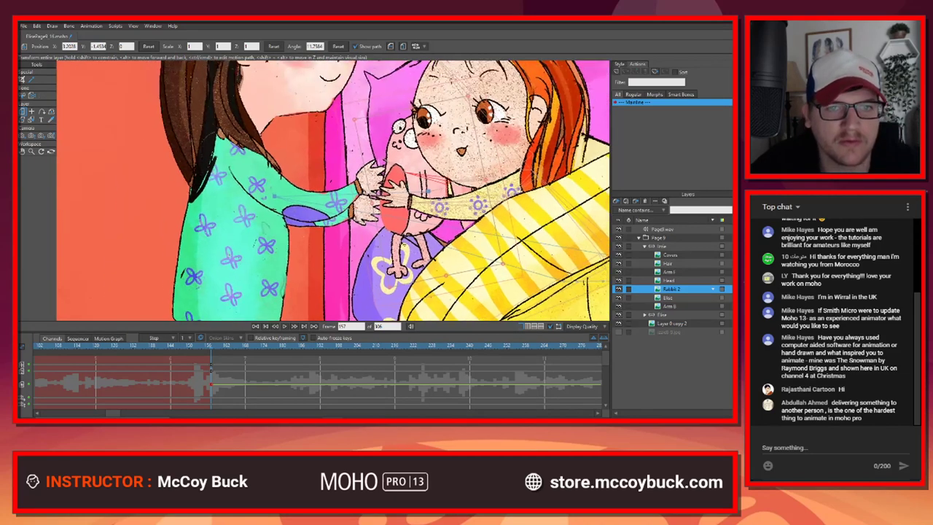
Step: Compare Rabbit 2 shown and hidden at frame 157, then fine-tune its position and set its angle to about 10.89 degrees
left_click(619, 289)
left_click(619, 290)
left_click(619, 290)
left_click(619, 289)
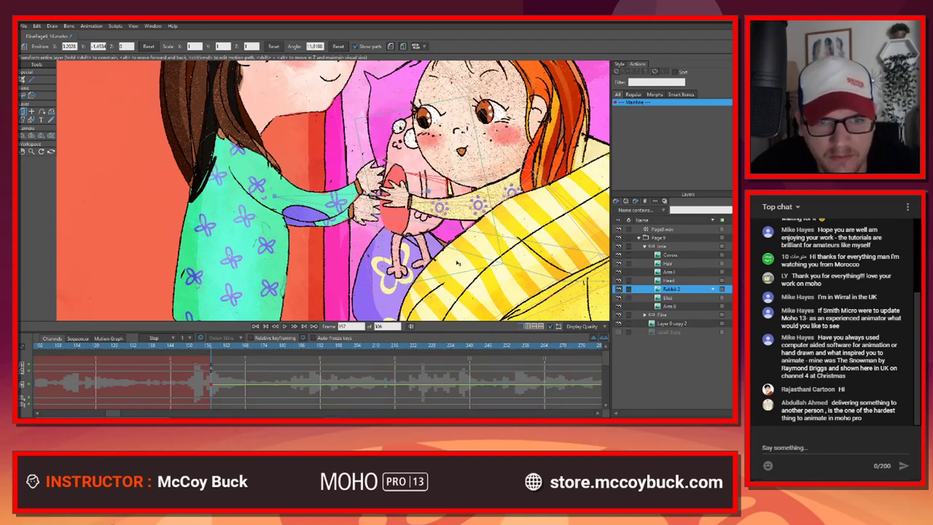
left_click_drag(468, 265, 459, 263)
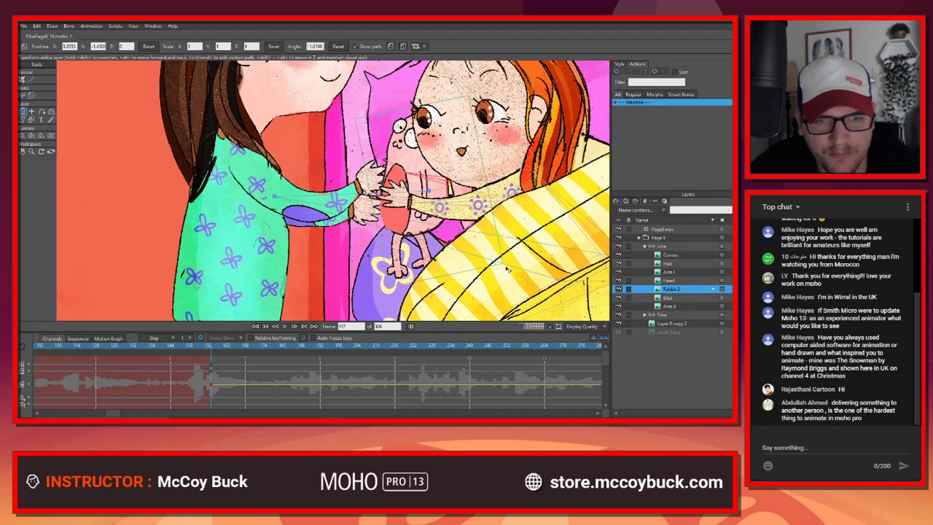
left_click_drag(506, 269, 504, 270)
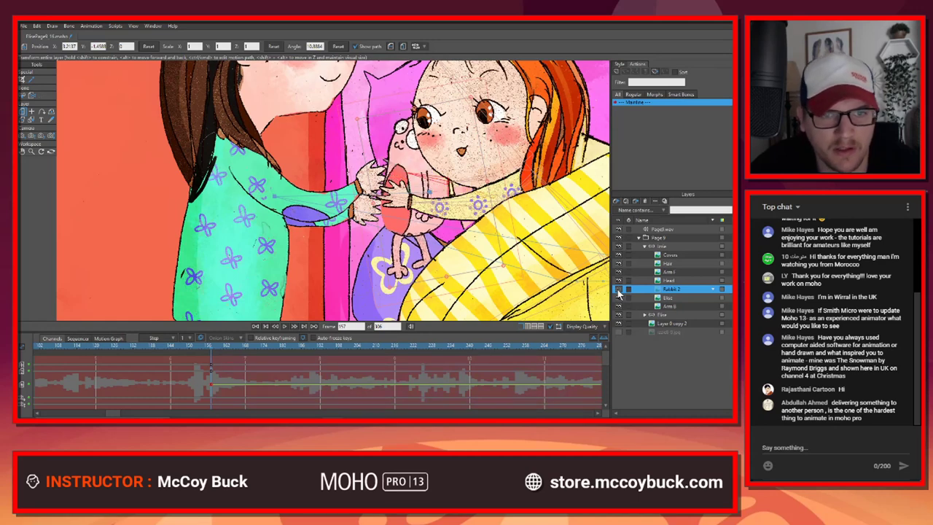
Step: Delete the dark-haired girl's group keyframes around frame 156, just before her pose at frame 157
left_click(95, 356)
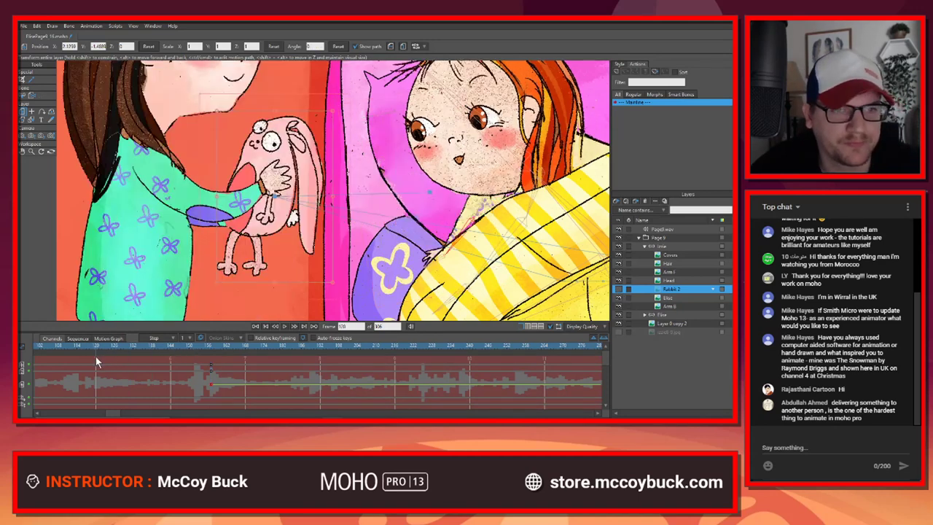
left_click(199, 353)
mouse_move(199, 353)
left_mouse_down()
mouse_move(212, 353)
mouse_move(178, 358)
mouse_move(209, 358)
left_mouse_up()
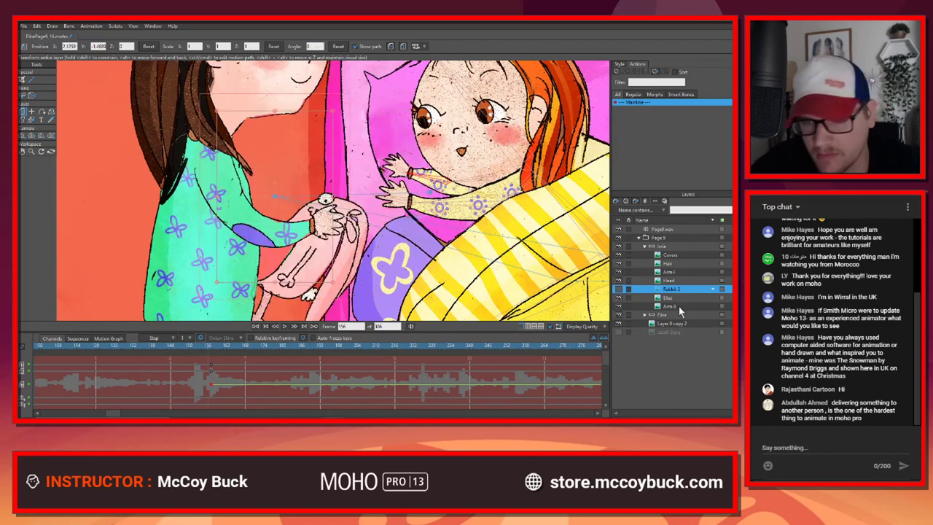
left_click(670, 314)
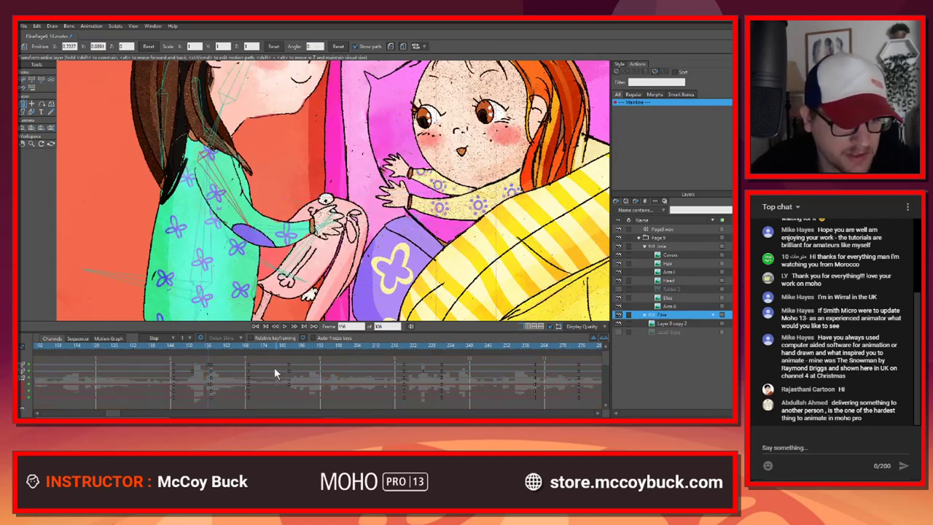
left_click_drag(202, 360, 208, 393)
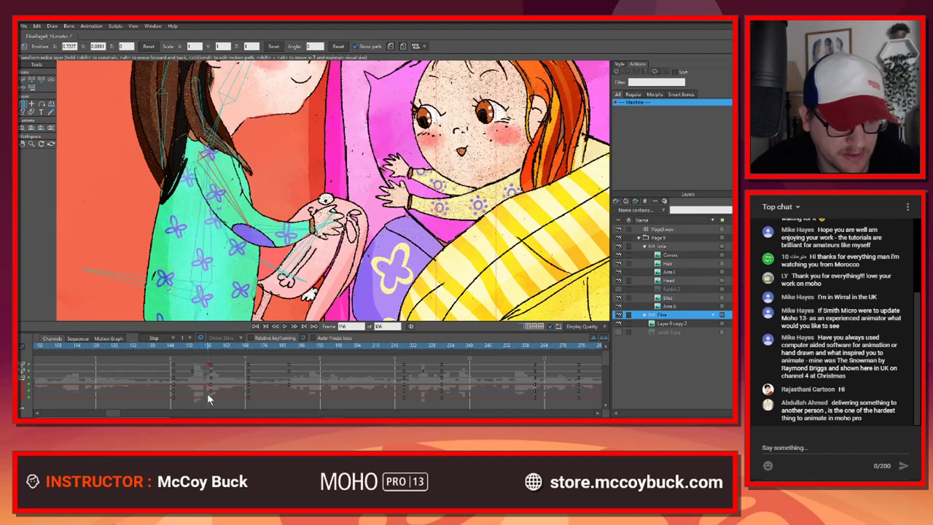
key("Delete")
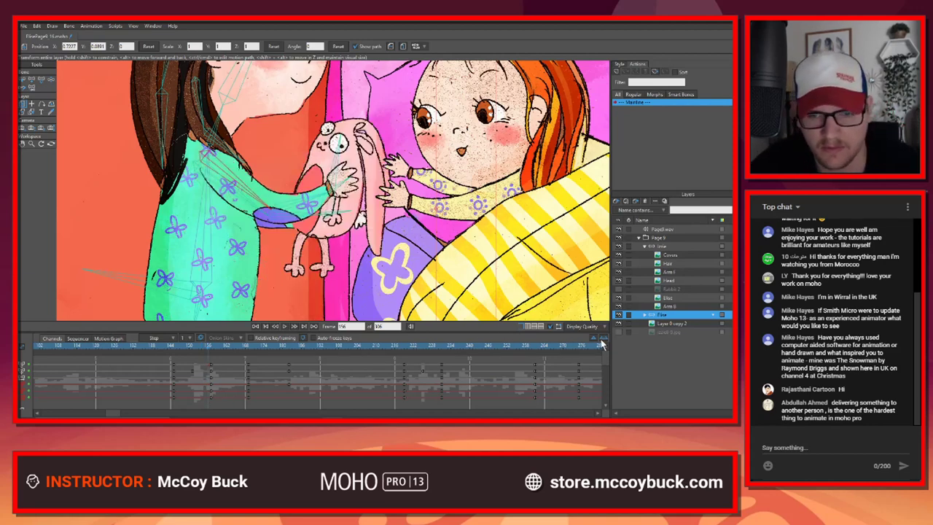
Step: Examine the rabbit hand-over leading up to frame 157, including how both girls' hands overlap Rabbit 2
left_click(603, 339)
scroll(303, 309, "down", 3)
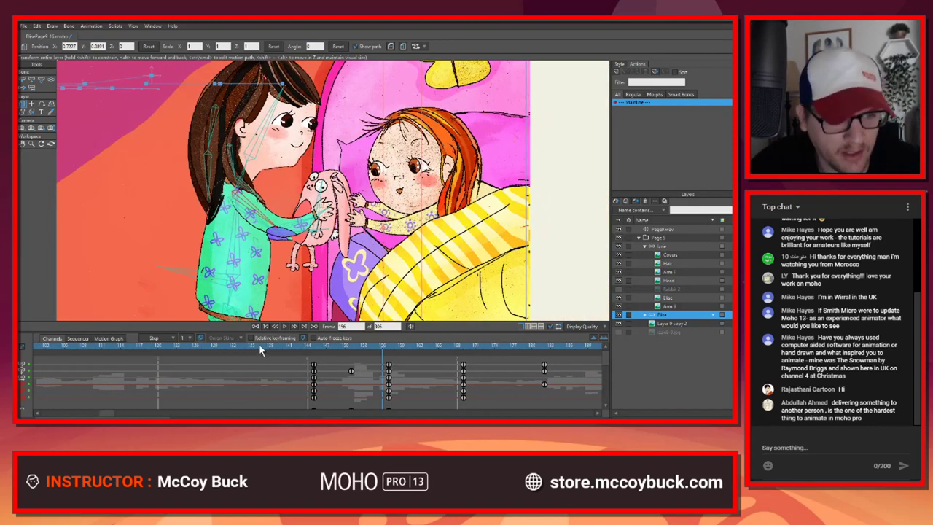
left_click(257, 346)
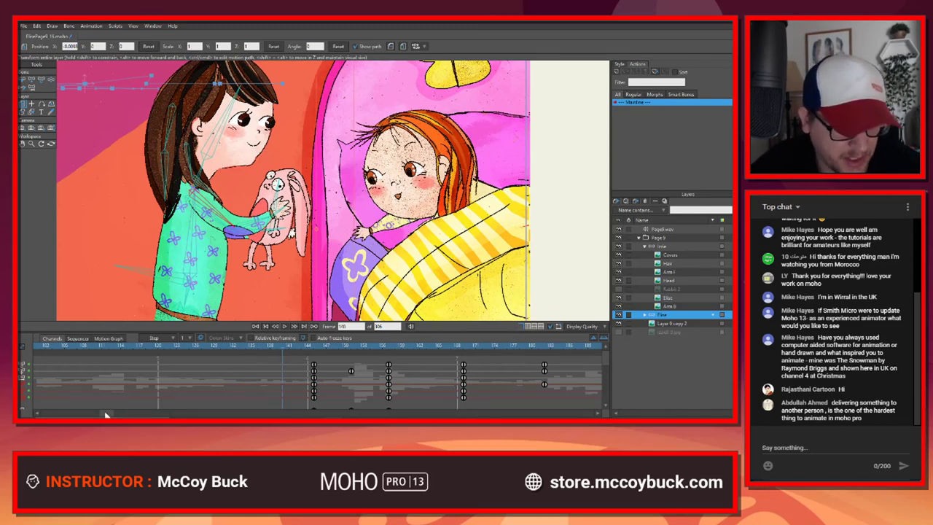
left_click_drag(107, 413, 121, 413)
left_click_drag(168, 347, 226, 353)
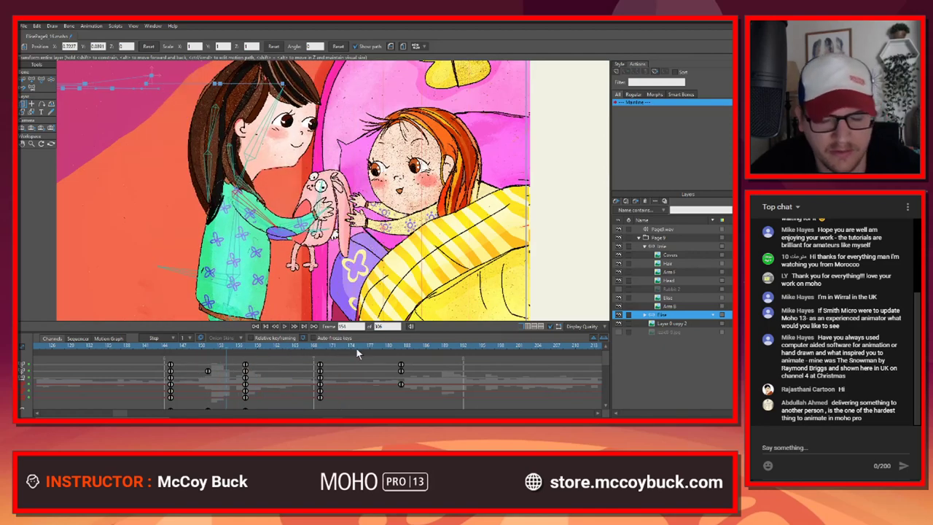
left_click(670, 288)
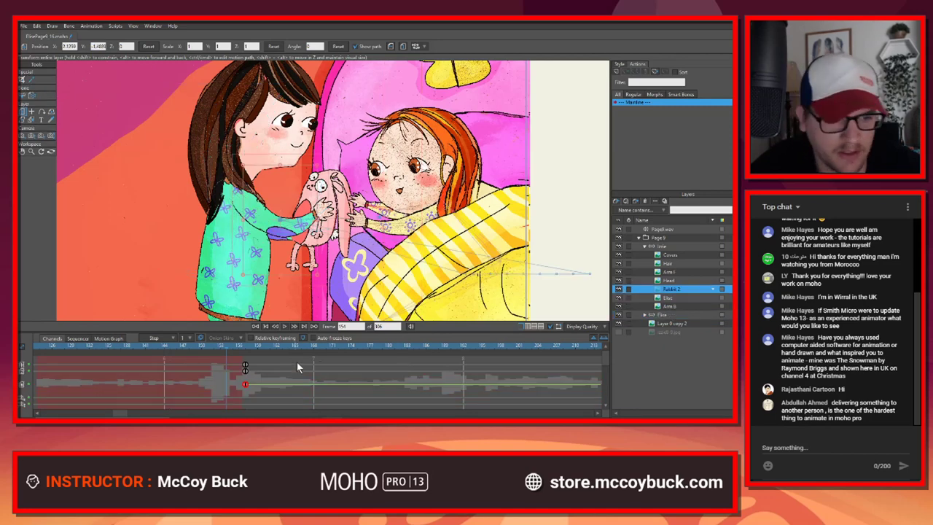
mouse_move(234, 343)
left_mouse_down()
mouse_move(249, 345)
mouse_move(236, 353)
mouse_move(249, 350)
left_mouse_up()
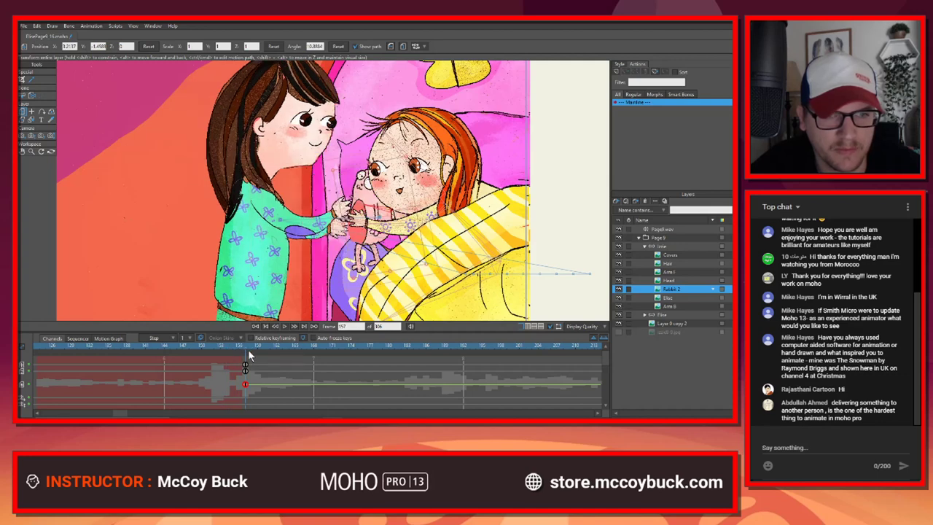
scroll(323, 261, "up", 5)
scroll(440, 156, "down", 1)
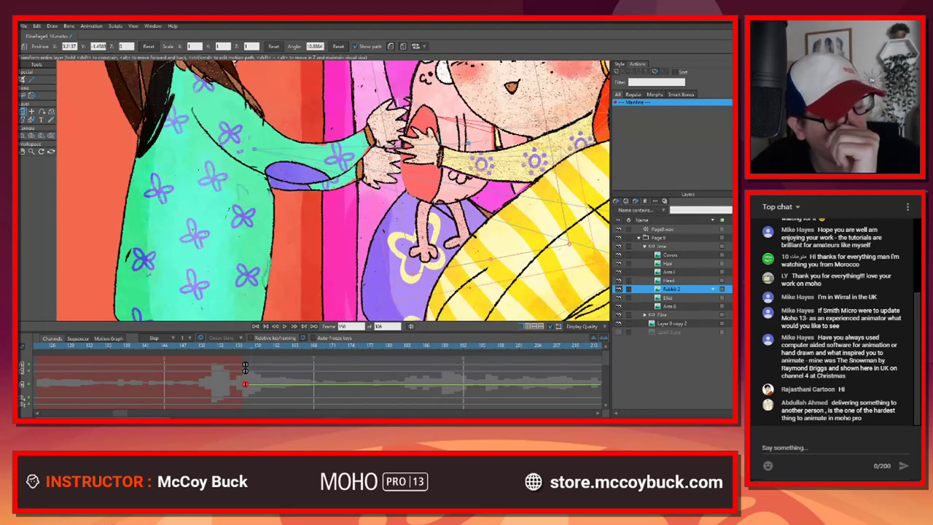
scroll(330, 213, "down", 1)
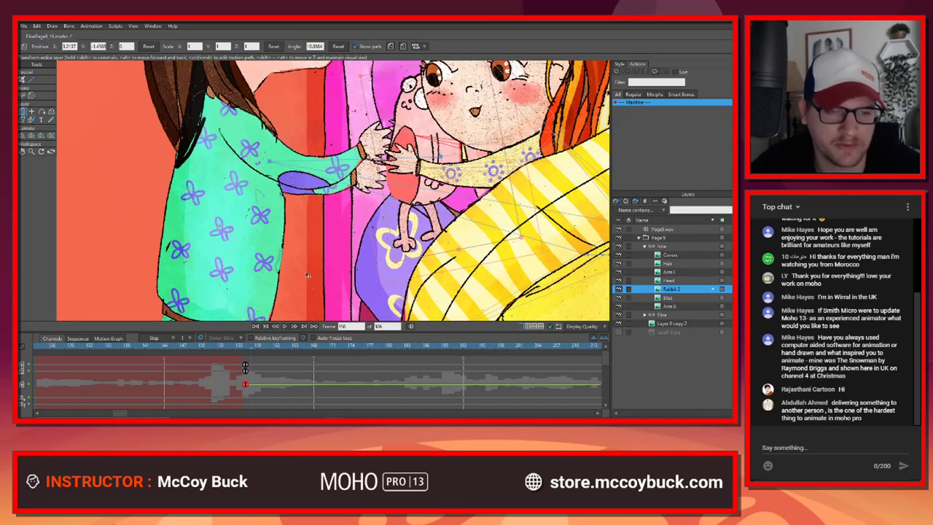
left_click_drag(245, 349, 245, 352)
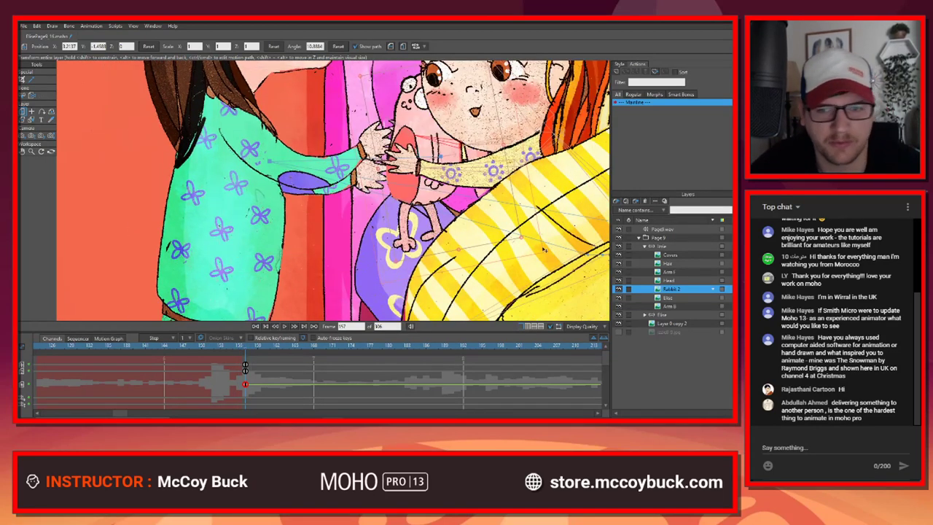
scroll(348, 162, "down", 2)
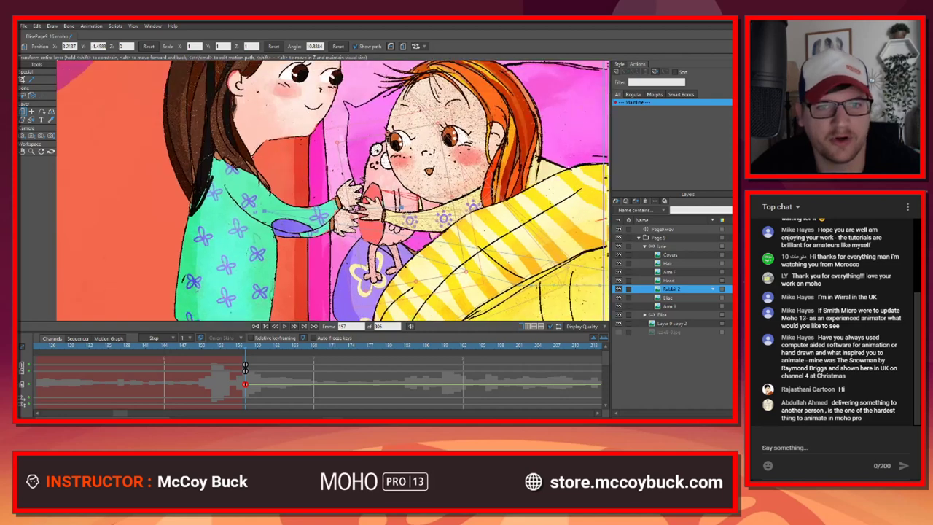
Step: Duplicate the dark-haired girl's group and expand the copy to show its layers
left_click(644, 246)
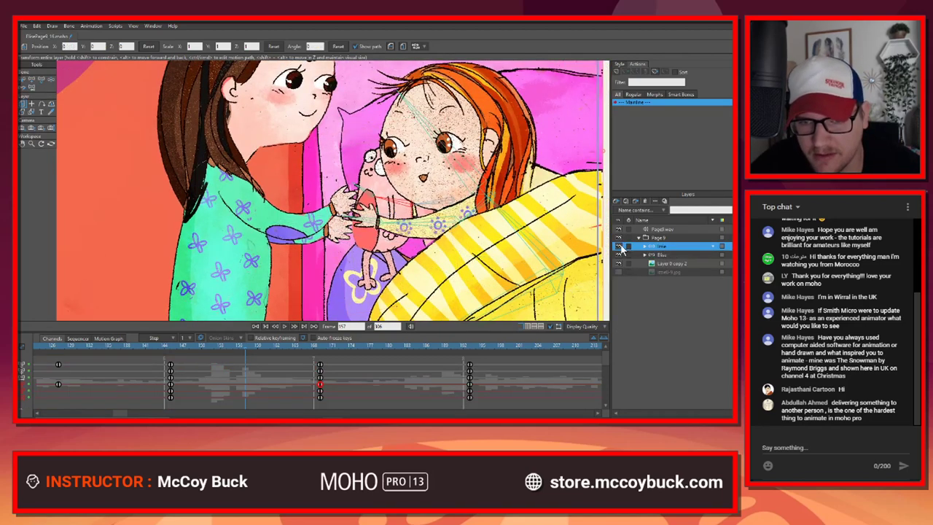
left_click(661, 256)
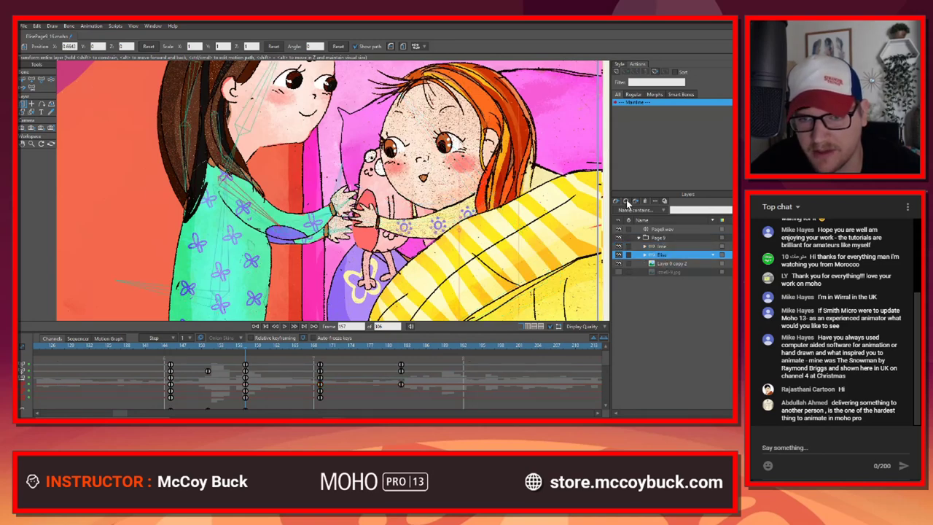
left_click(645, 255)
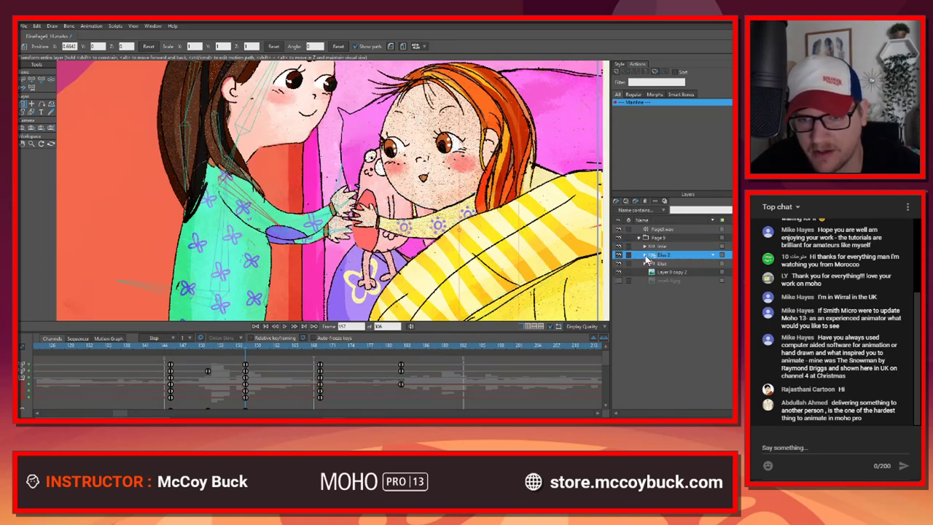
Step: Hide every layer in the duplicated dark-haired girl's group except the front arm, and collapse the group
left_click(619, 264)
left_click(619, 272)
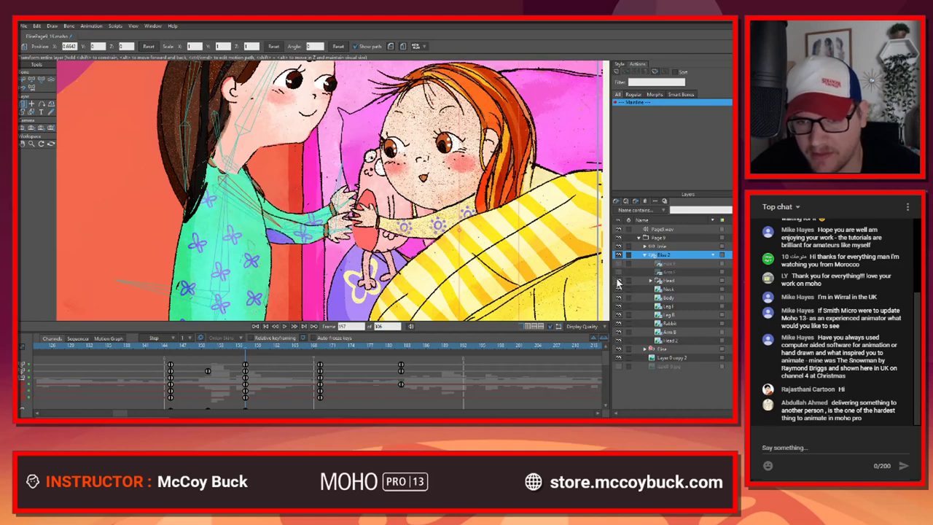
left_click(619, 272)
left_click(619, 282)
left_click(619, 289)
left_click(619, 298)
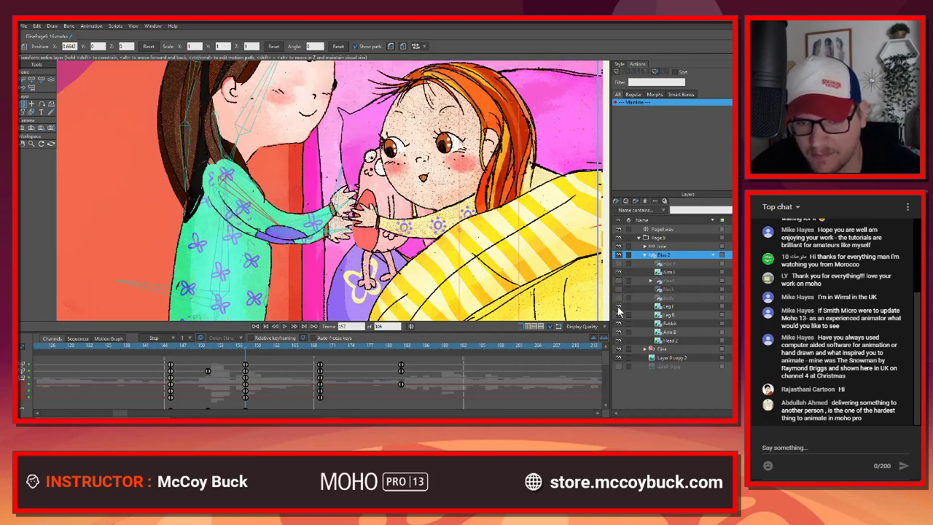
left_click(619, 307)
left_click(619, 315)
left_click(619, 325)
left_click(619, 333)
left_click(619, 341)
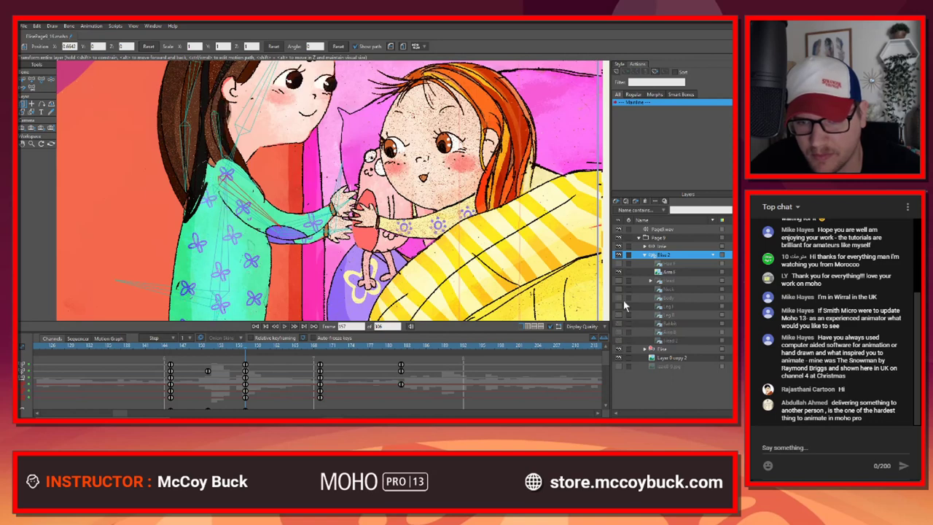
left_click(644, 254)
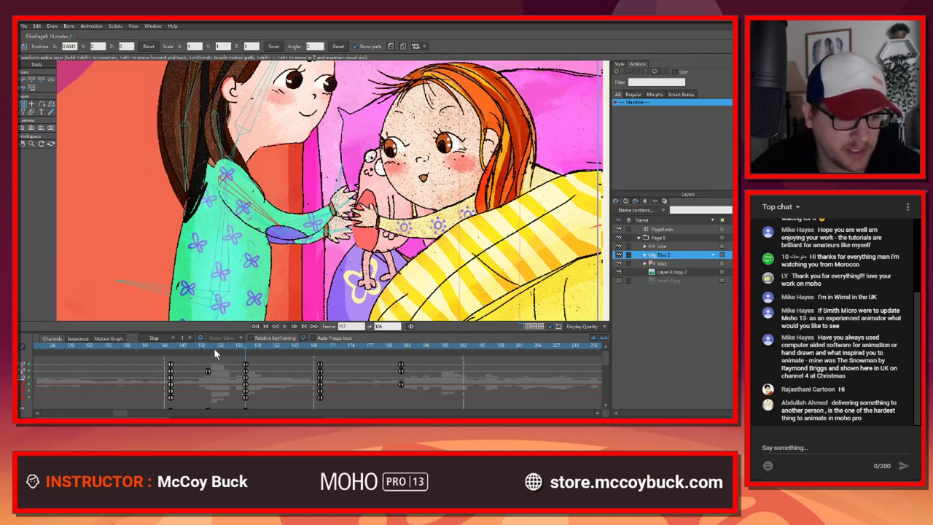
Step: Move the duplicated arm group above the red-haired girl's group in the layer order and inspect the overlapping hands
mouse_move(236, 350)
left_mouse_down()
mouse_move(210, 347)
mouse_move(286, 350)
mouse_move(233, 350)
mouse_move(246, 348)
left_mouse_up()
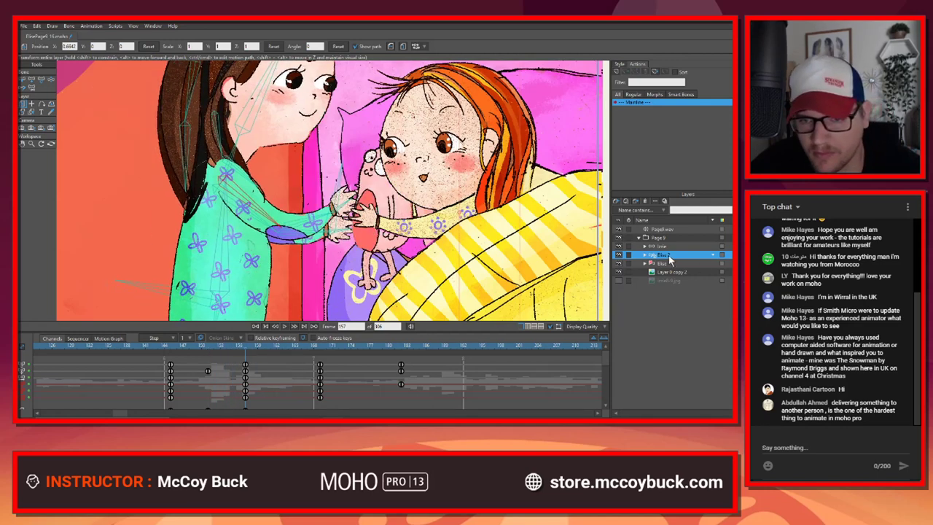
left_click_drag(666, 256, 680, 247)
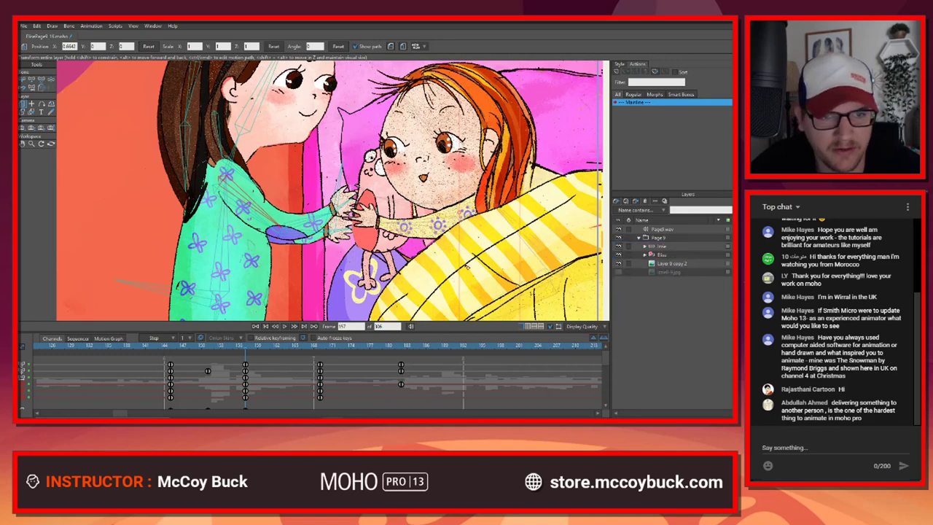
left_click(665, 256)
left_click_drag(667, 260, 671, 252)
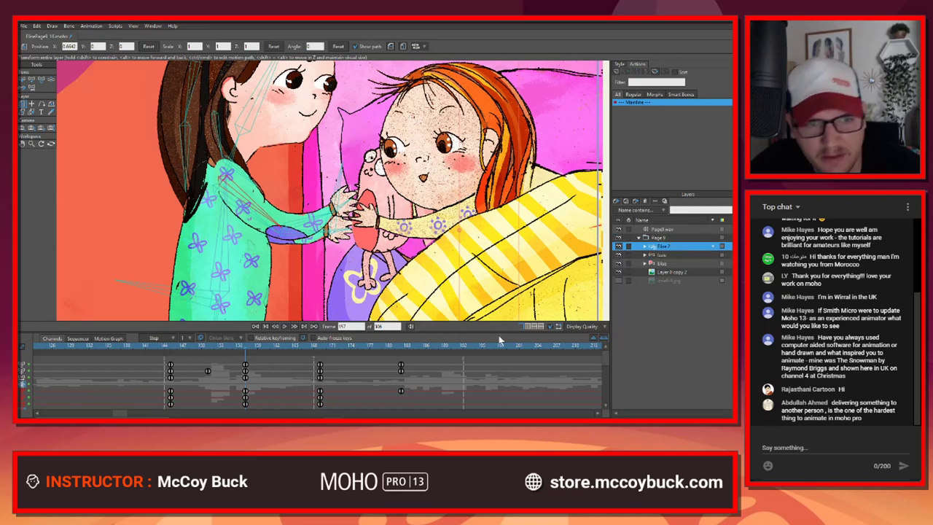
scroll(363, 209, "up", 3)
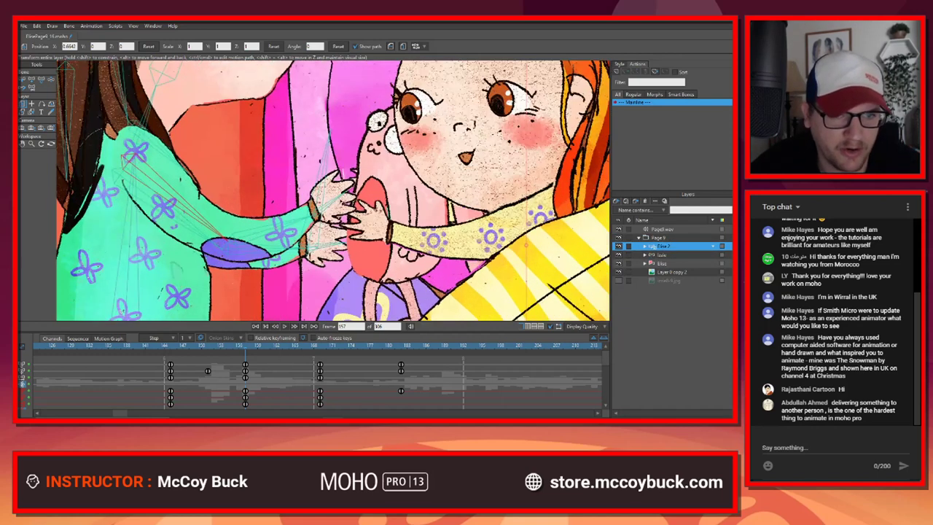
scroll(297, 264, "down", 1)
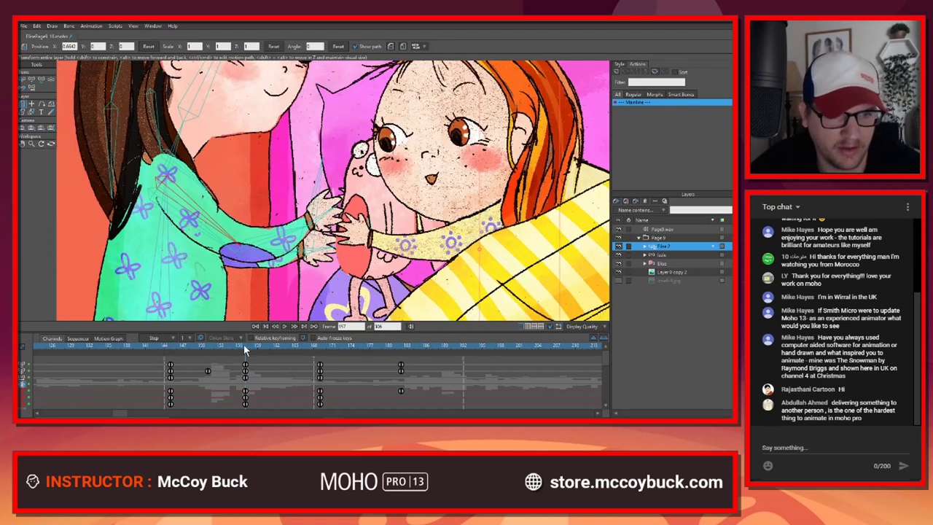
Step: Play and scrub through the rabbit hand-over to check how it reads with the dark-haired girl's arm in front
left_click_drag(243, 347, 334, 356)
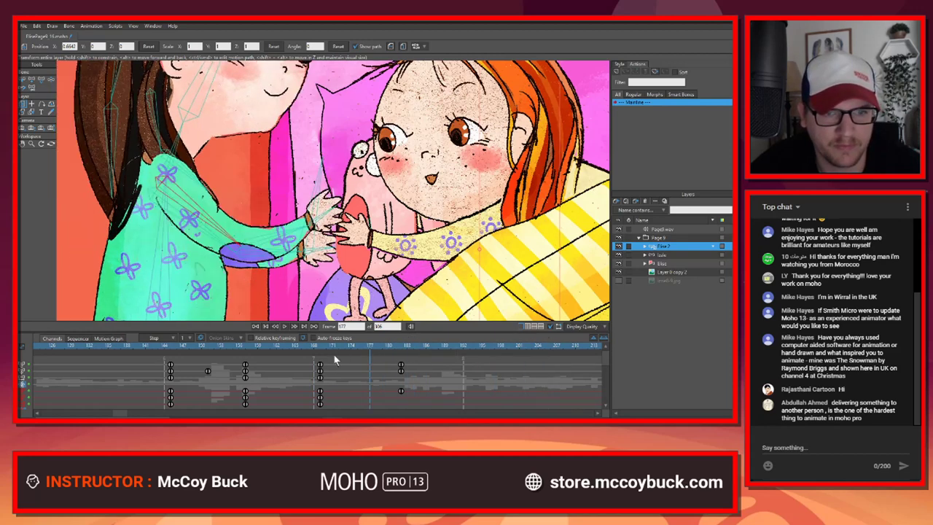
left_click(409, 346)
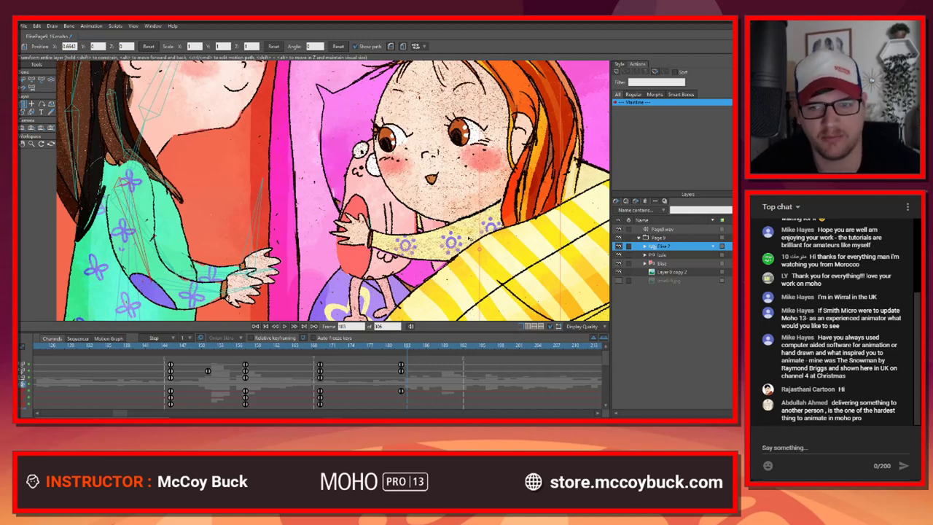
scroll(447, 246, "down", 2)
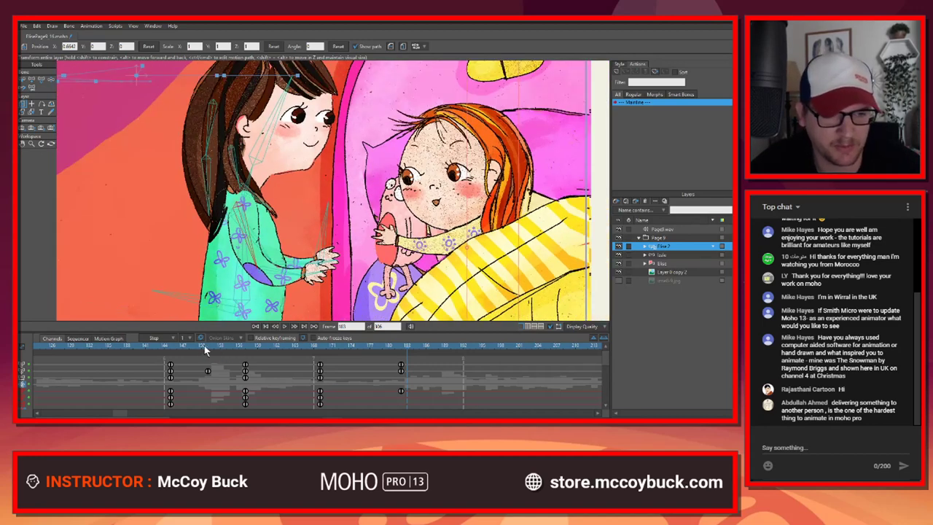
left_click(171, 348)
key("space")
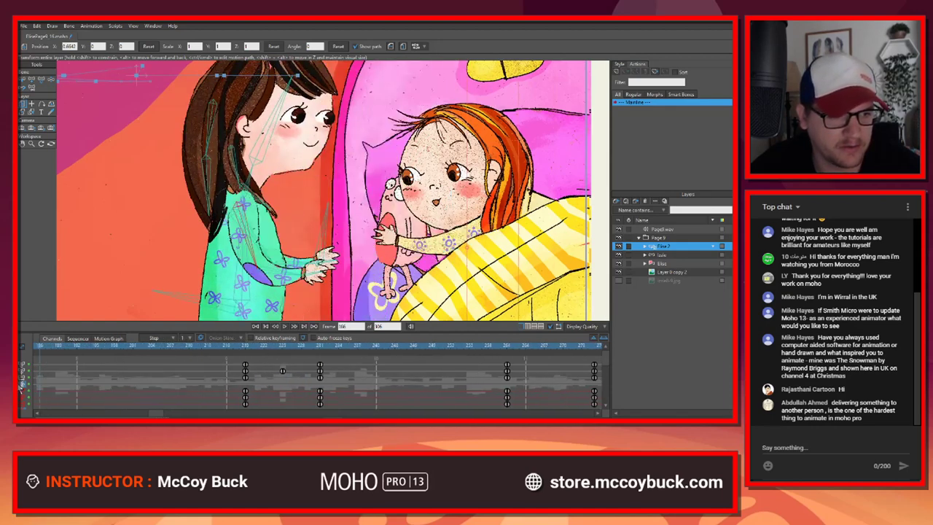
left_click_drag(20, 390, 66, 371)
key("space")
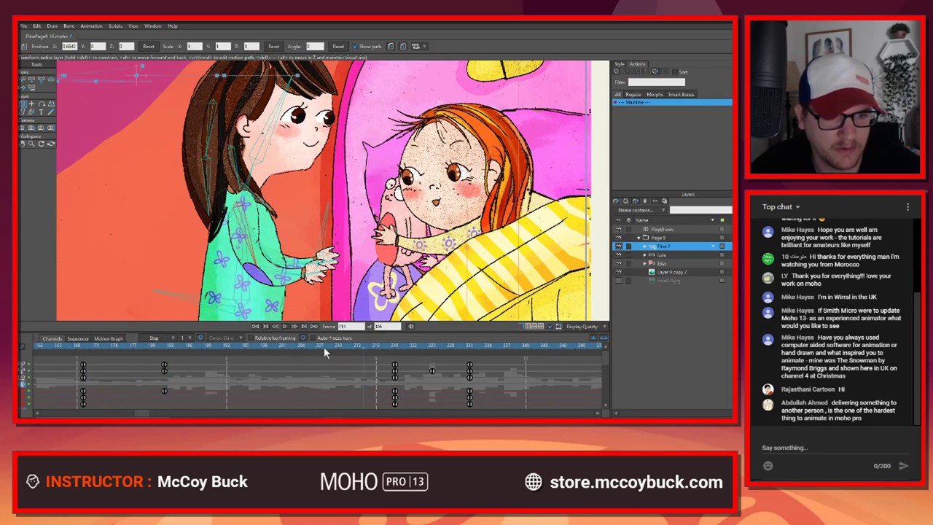
left_click_drag(303, 350, 57, 357)
key("space")
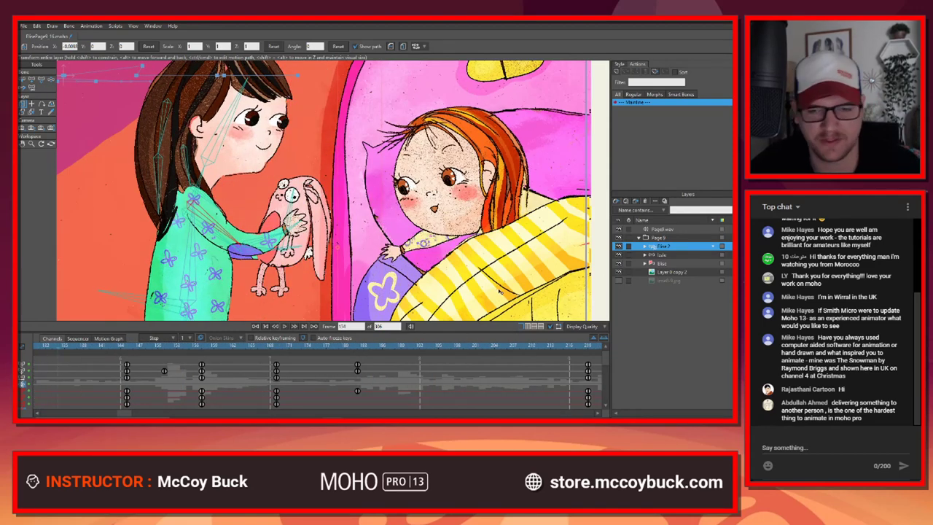
left_click_drag(602, 338, 556, 337)
key("space")
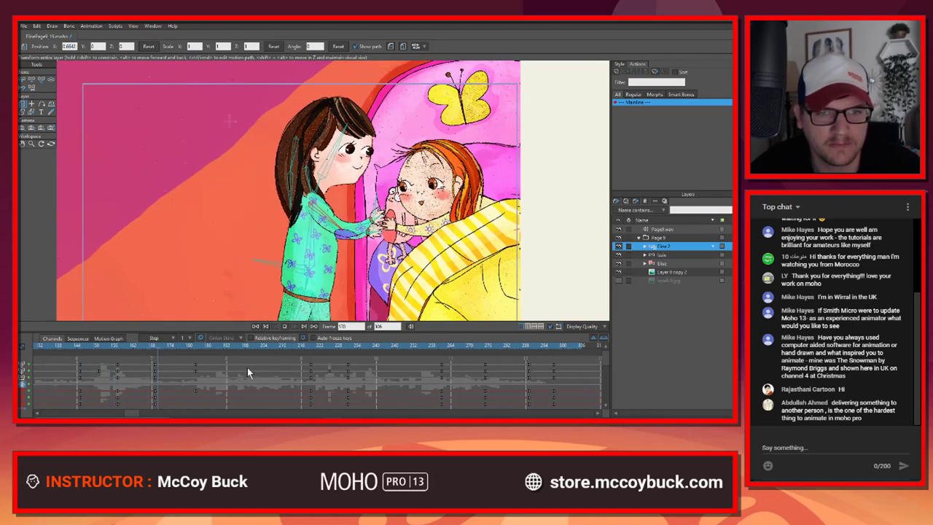
key("space")
left_click_drag(175, 348, 83, 369)
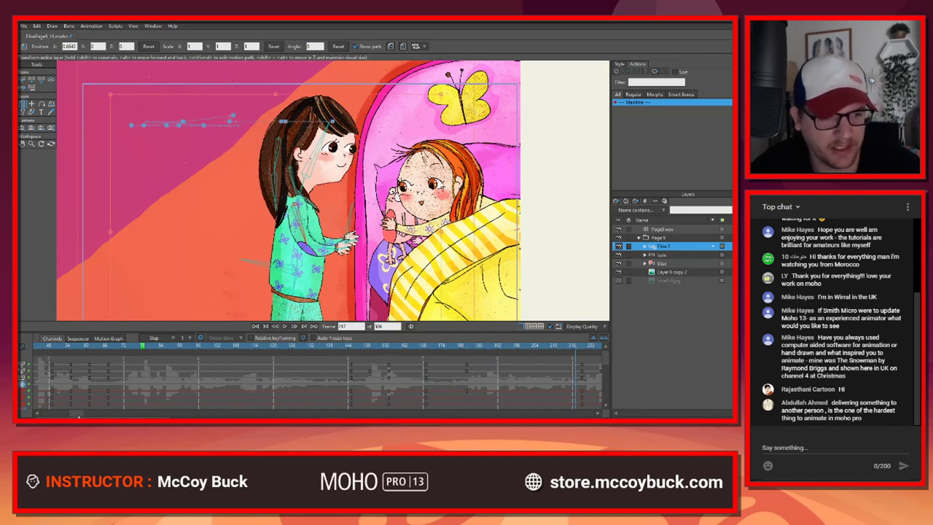
Step: Add a timeline marker reading "tuck rabbit under arm" at frame 199
left_click_drag(79, 415, 135, 414)
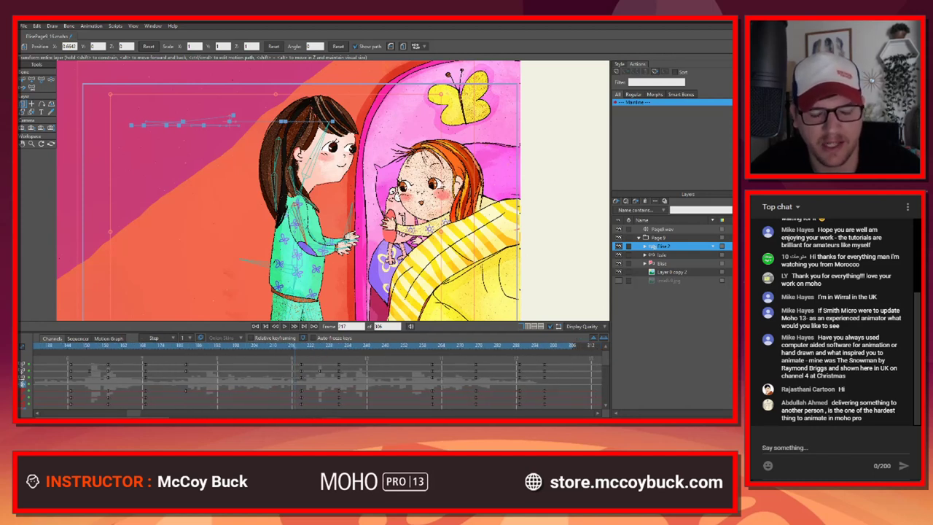
left_click(156, 344)
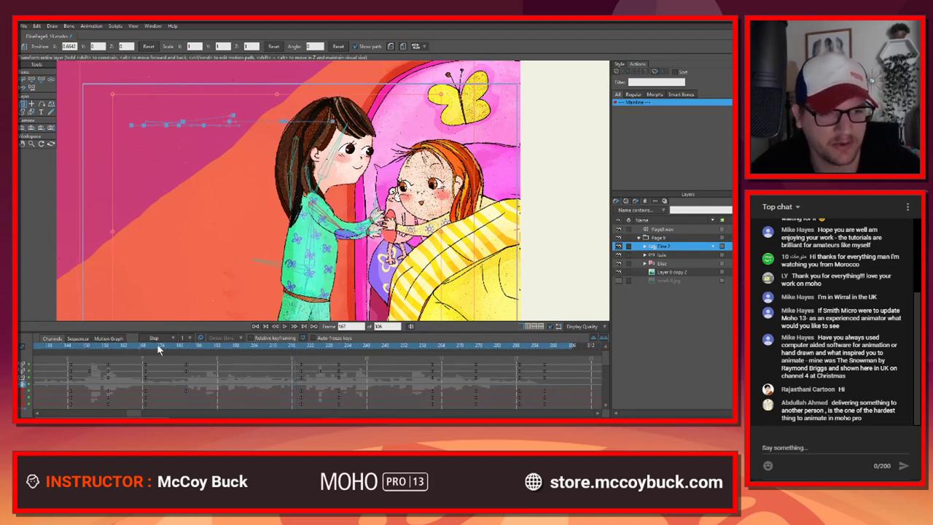
left_click(216, 347)
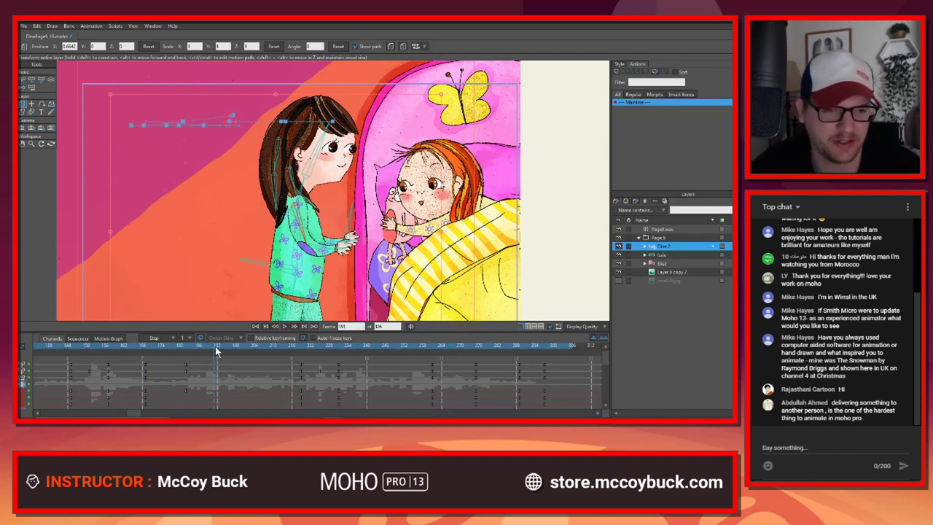
mouse_move(210, 348)
left_mouse_down()
mouse_move(184, 352)
mouse_move(277, 351)
mouse_move(241, 353)
left_mouse_up()
left_click(283, 351, "alt")
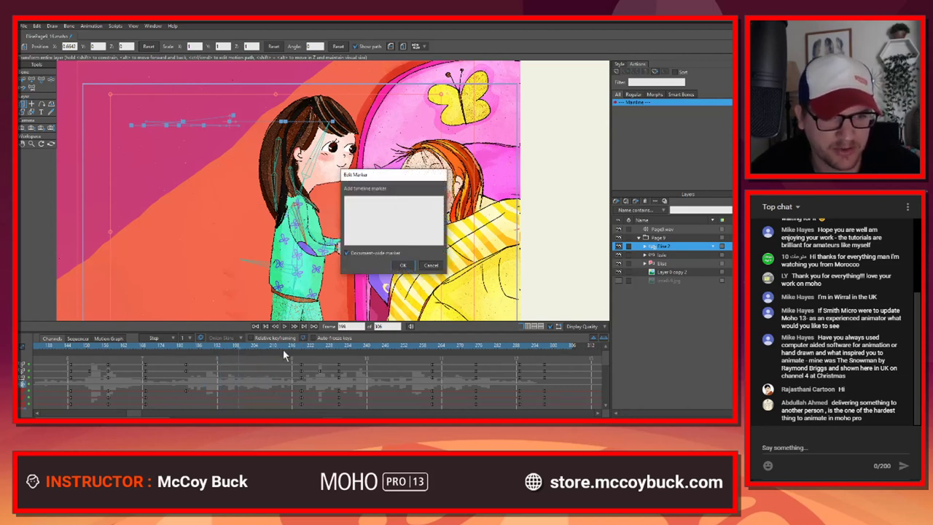
type("lo")
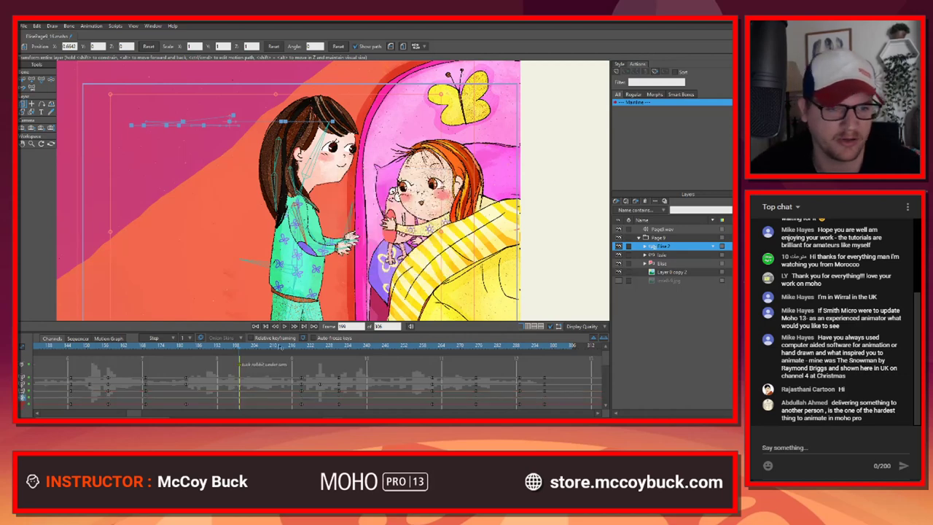
left_click(404, 267)
Step: Hide both dark-haired girl groups and select the red-haired girl's group to review her arm motion up to frame 192
scroll(413, 229, "up", 3)
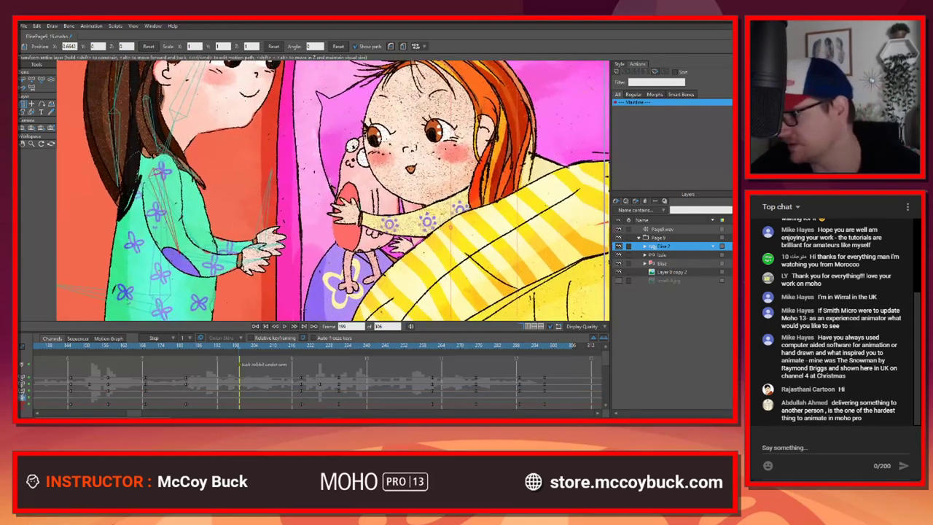
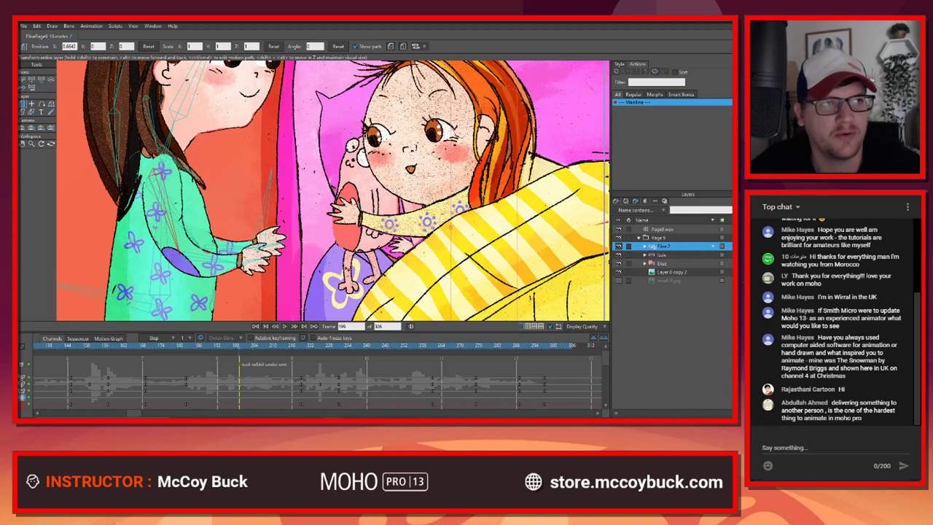
left_click(186, 346)
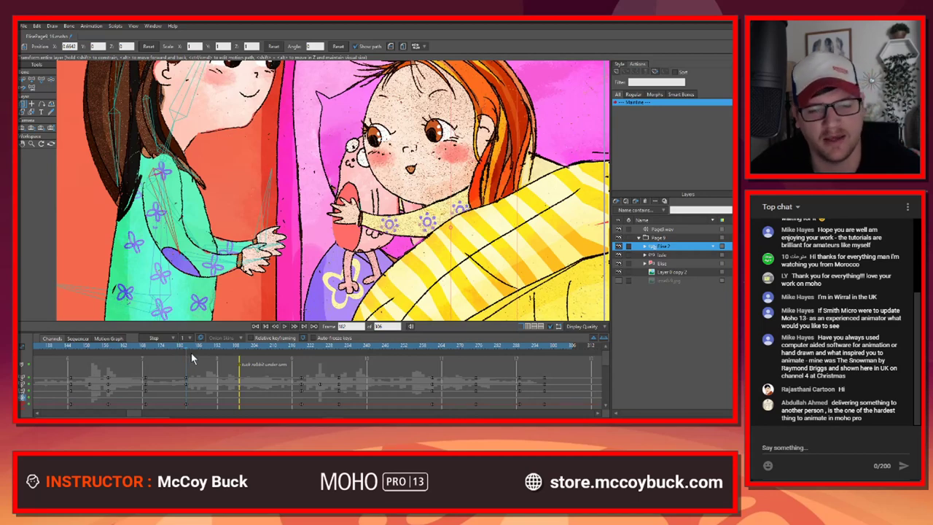
left_click(236, 346)
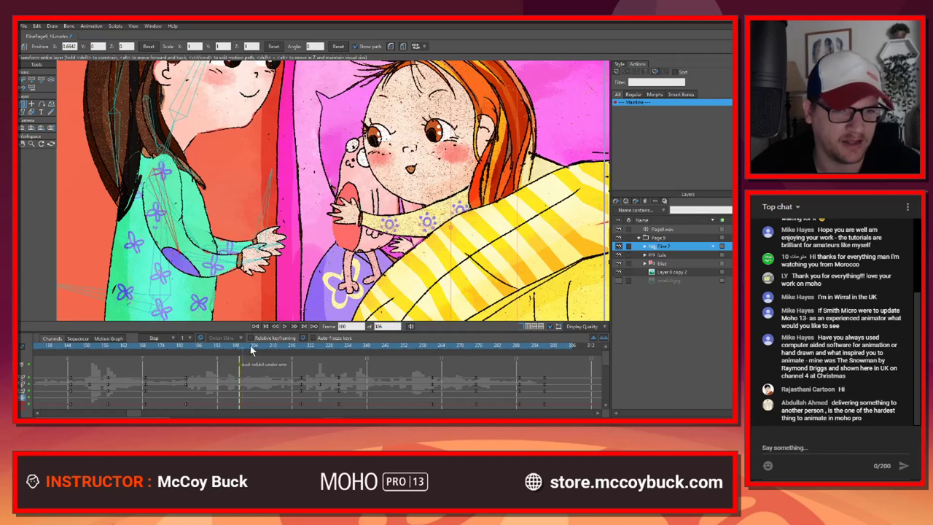
mouse_move(264, 348)
left_mouse_down()
mouse_move(181, 353)
mouse_move(313, 347)
mouse_move(276, 357)
left_mouse_up()
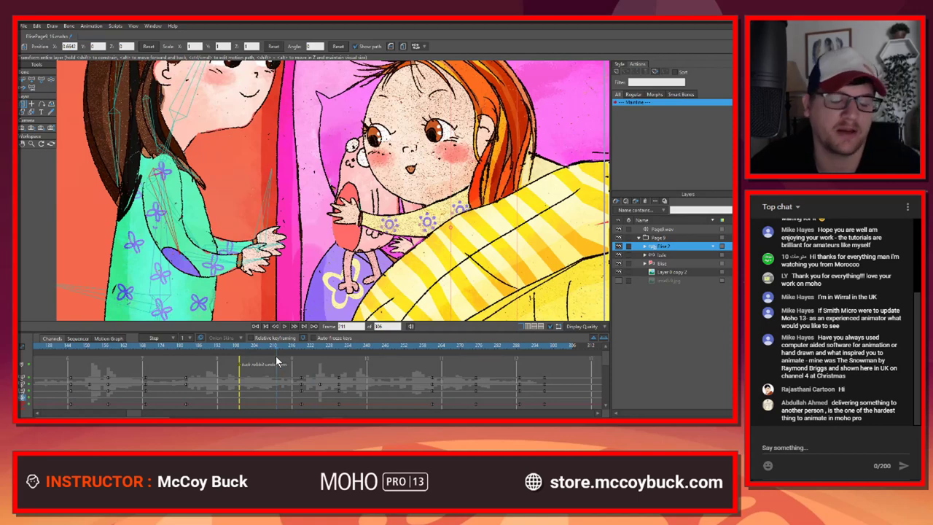
left_click(174, 377)
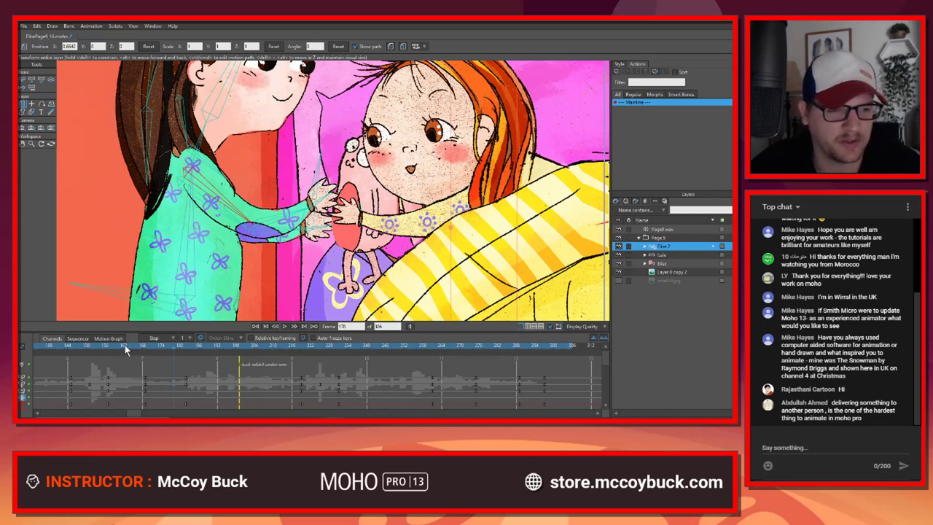
left_click_drag(125, 345, 194, 347)
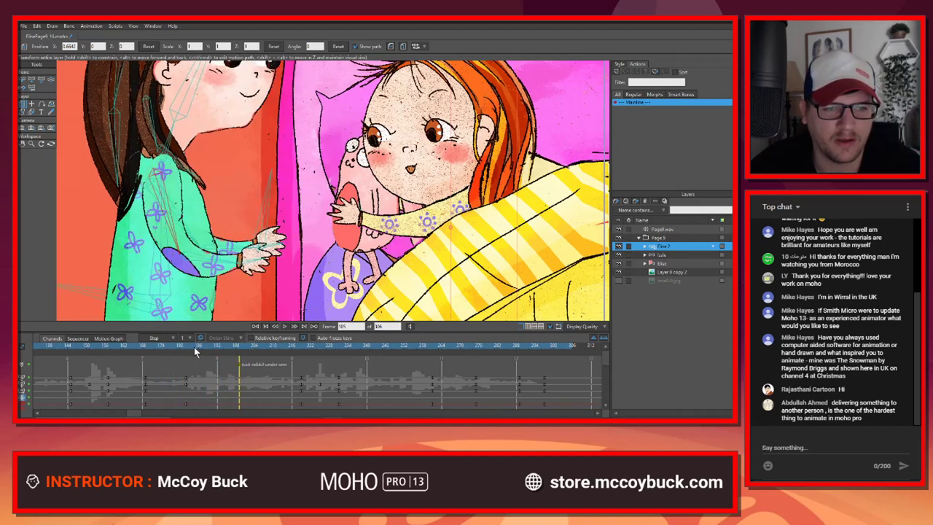
left_click(619, 263)
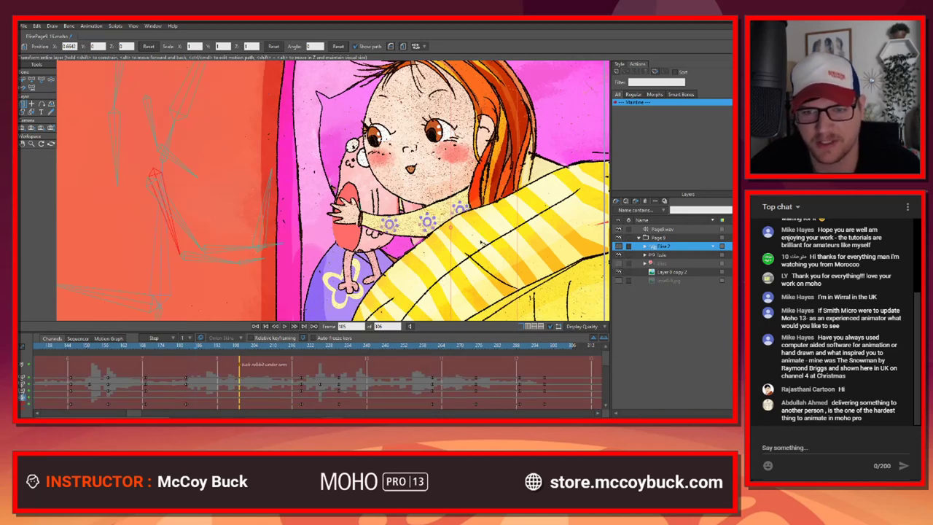
left_click(679, 254)
scroll(446, 275, "up", 2)
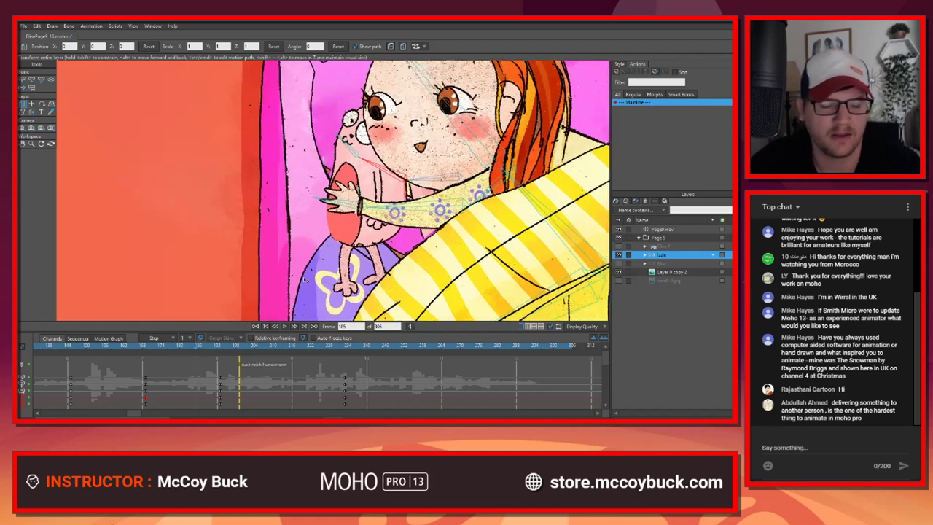
left_click_drag(447, 275, 411, 273)
left_click_drag(189, 345, 218, 346)
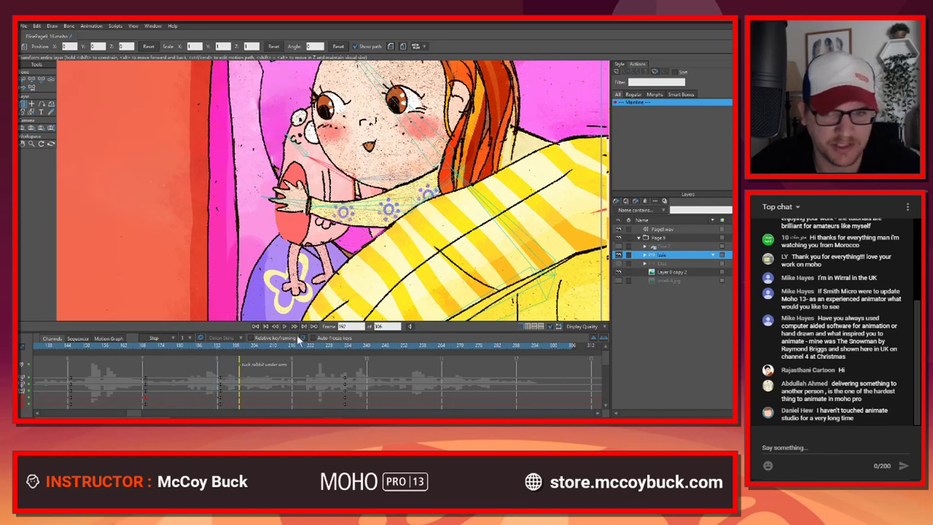
Step: Select Rabbit 2 inside the red-haired girl's group and move the "tuck rabbit under arm" marker to frame 193
left_click(644, 255)
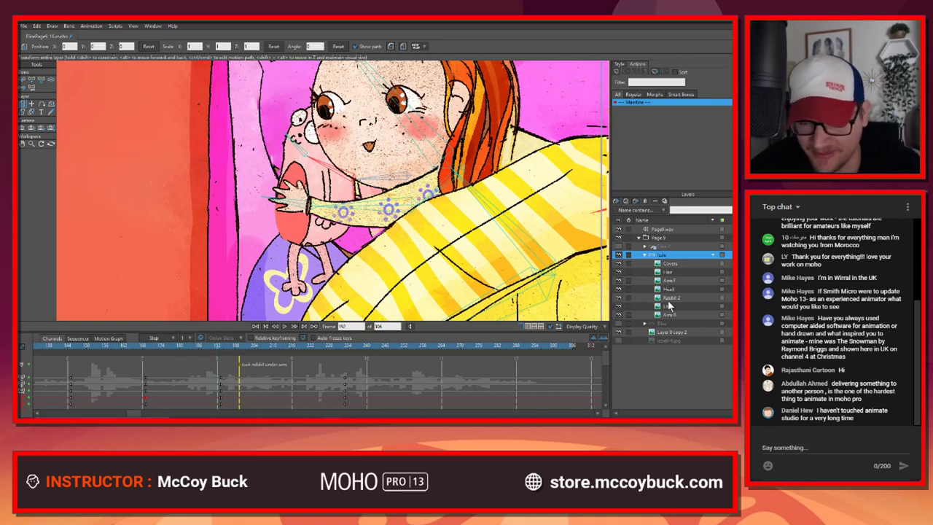
left_click(672, 298)
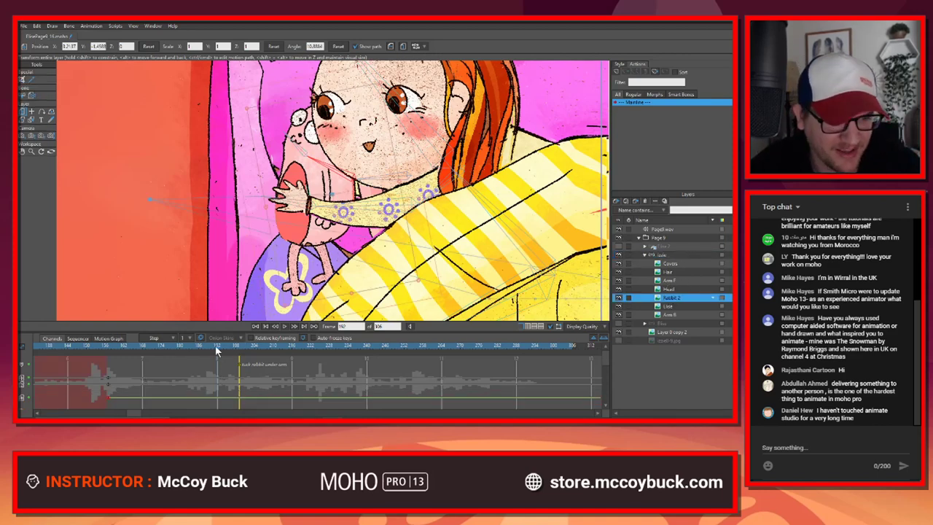
left_click_drag(215, 346, 224, 348)
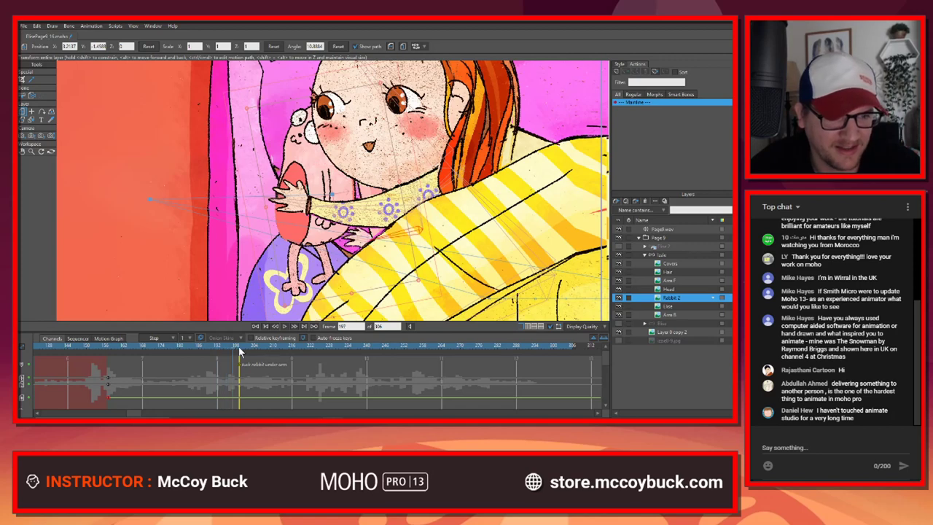
left_click(213, 354)
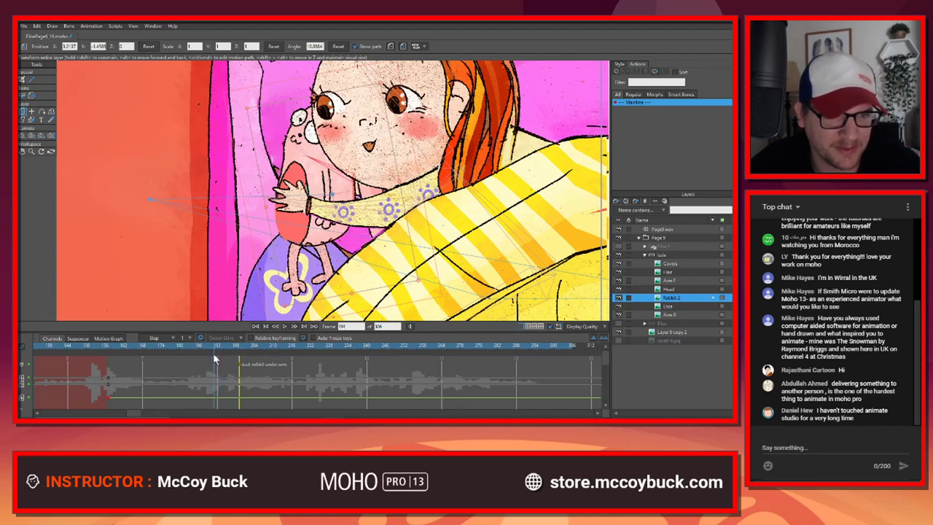
left_click(220, 354)
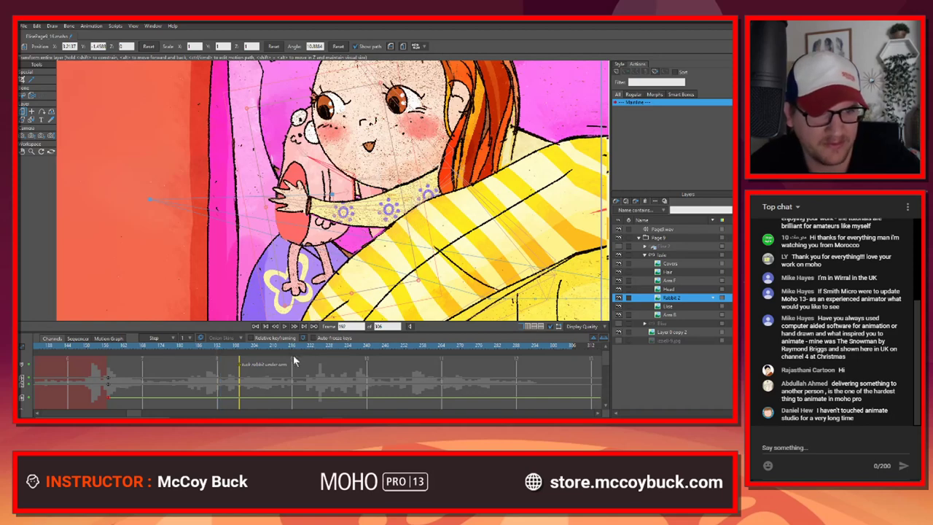
key("Right")
left_click_drag(239, 367, 221, 370)
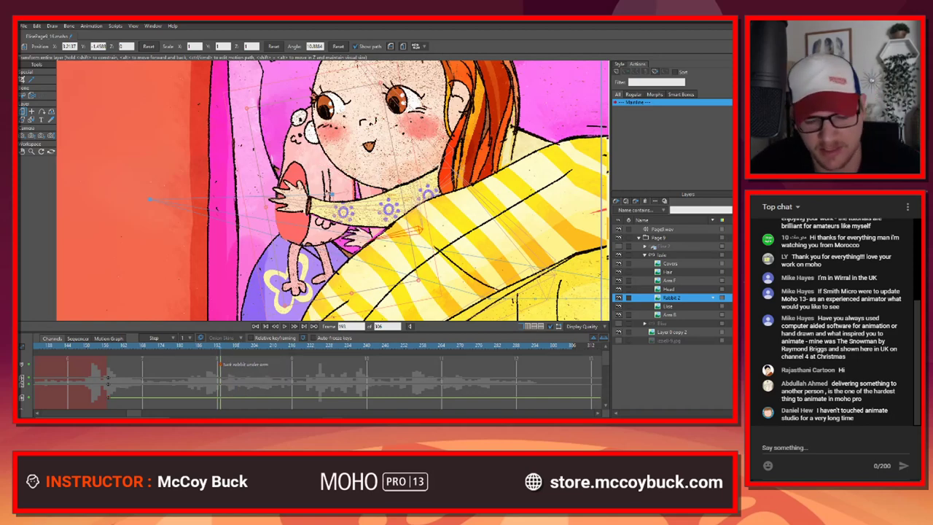
Step: Key Rabbit 2 at frame 193 by shifting it behind the red-haired girl's arm and rotating it to about 45 degrees
left_click_drag(316, 181, 413, 223)
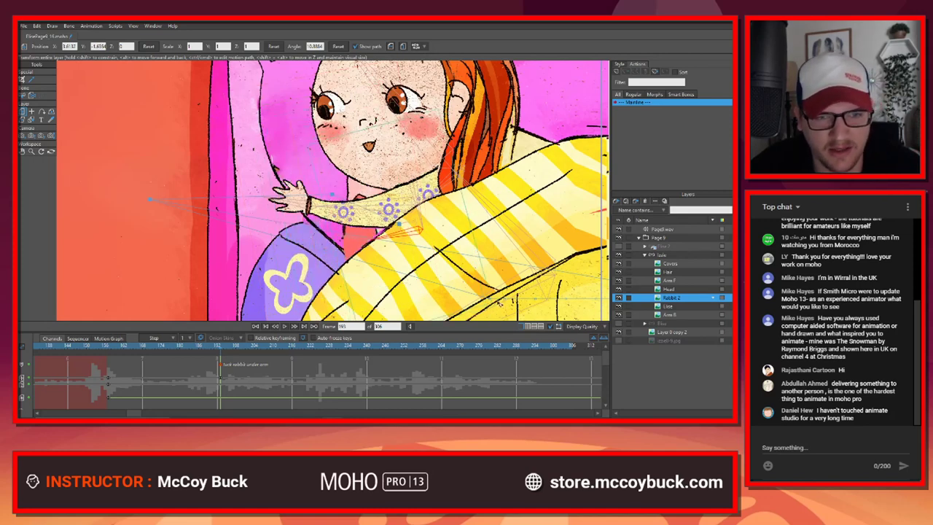
left_click_drag(499, 303, 517, 231)
left_click_drag(448, 267, 436, 254)
scroll(430, 252, "down", 5)
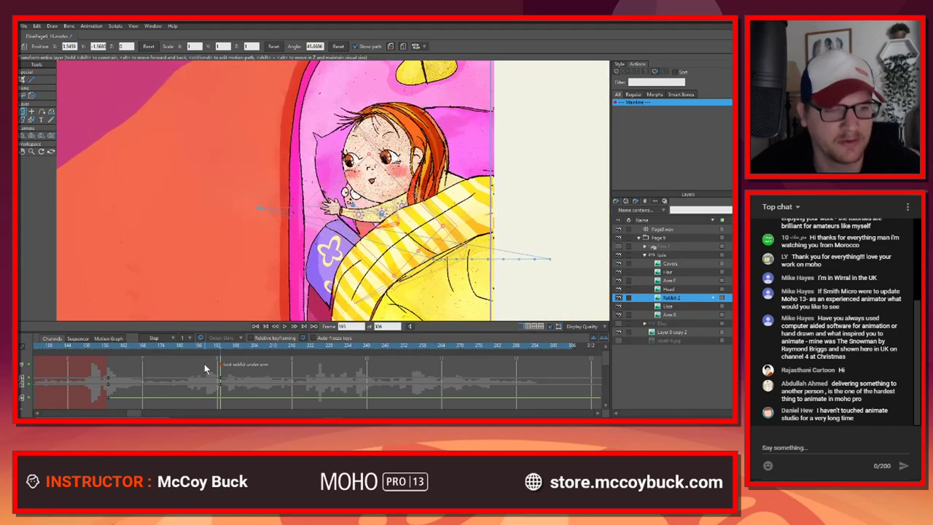
left_click_drag(221, 350, 198, 362)
scroll(355, 181, "up", 3)
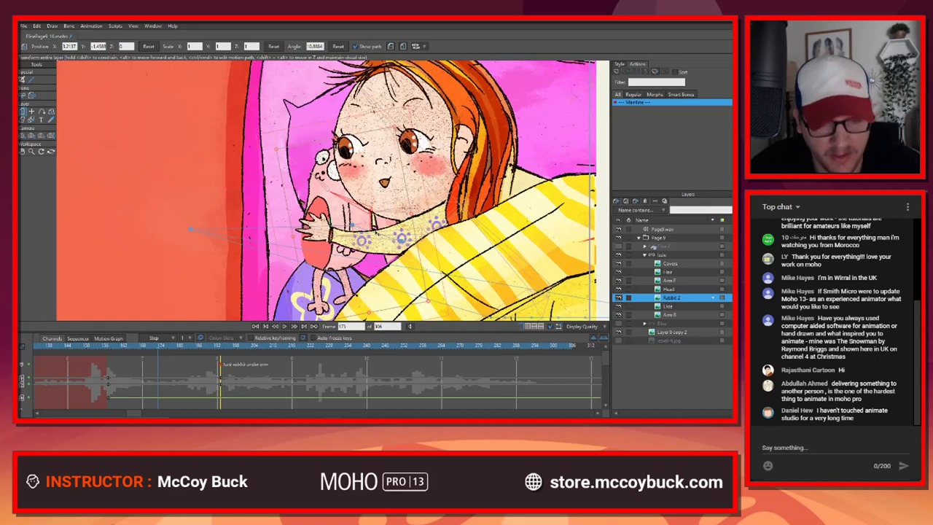
Step: Enlarge the timeline and select the red-haired girl's group to review her arm motion up to frame 193
key("b")
left_click(401, 210)
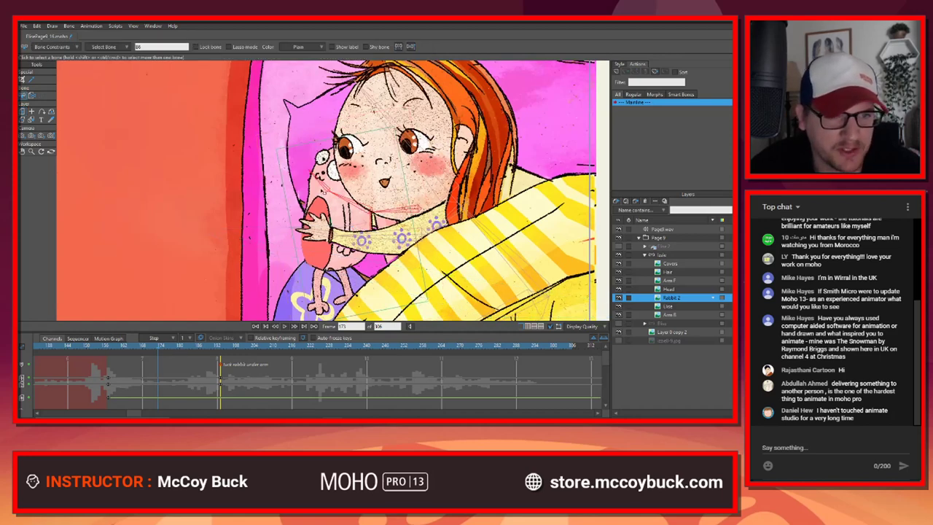
left_click_drag(196, 329, 197, 280)
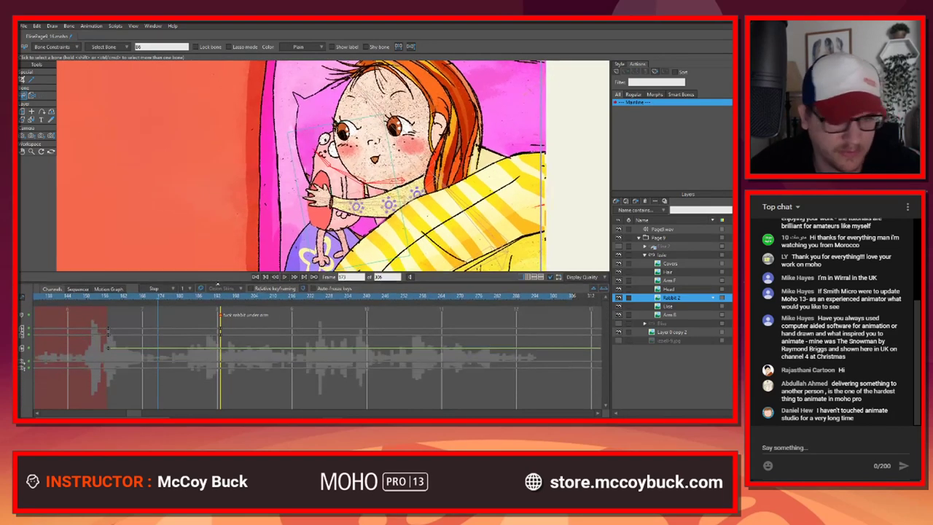
left_click(662, 255)
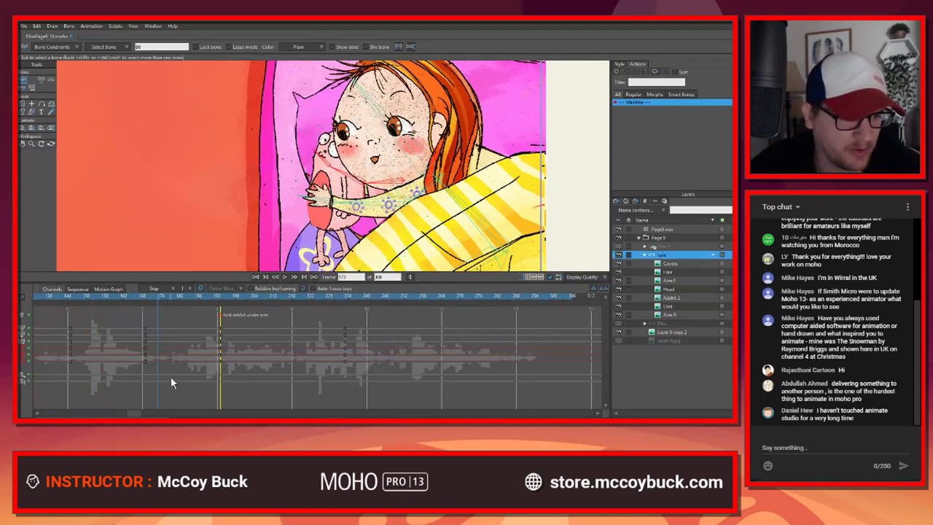
left_click_drag(151, 297, 219, 296)
left_click(179, 301)
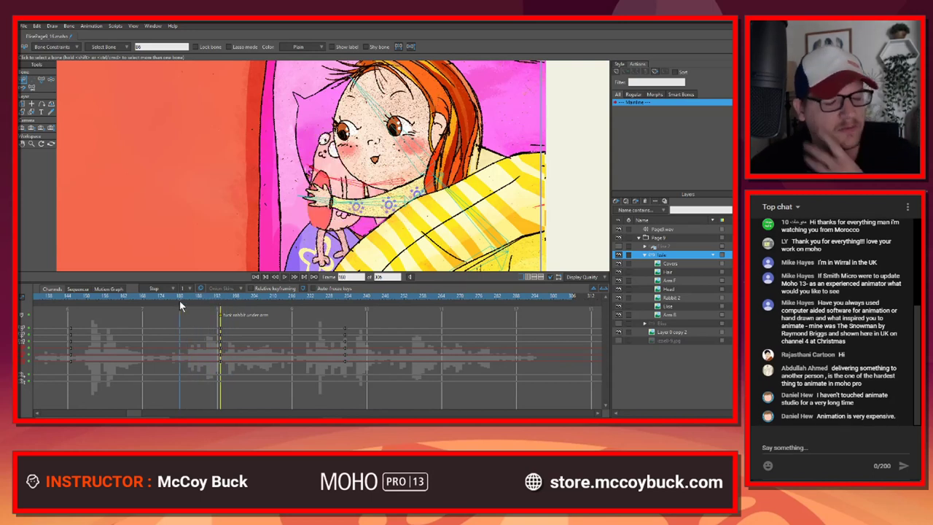
Step: Key the red-haired girl's rear arm at frame 169 by lowering its upper arm and forearm bones behind the front arm
left_click_drag(170, 306, 193, 315)
scroll(332, 219, "up", 2)
left_click_drag(334, 219, 259, 226)
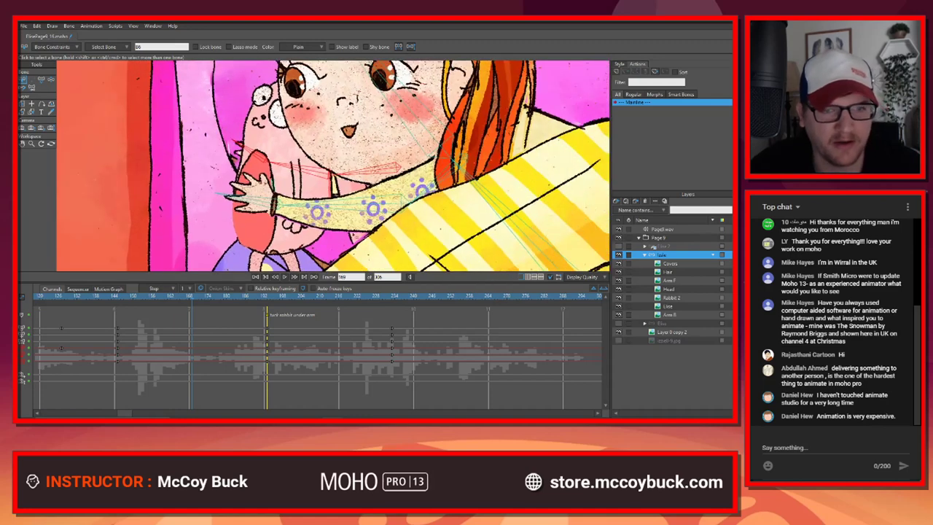
key("z")
left_click(360, 175)
key("t")
left_click_drag(359, 175, 358, 182)
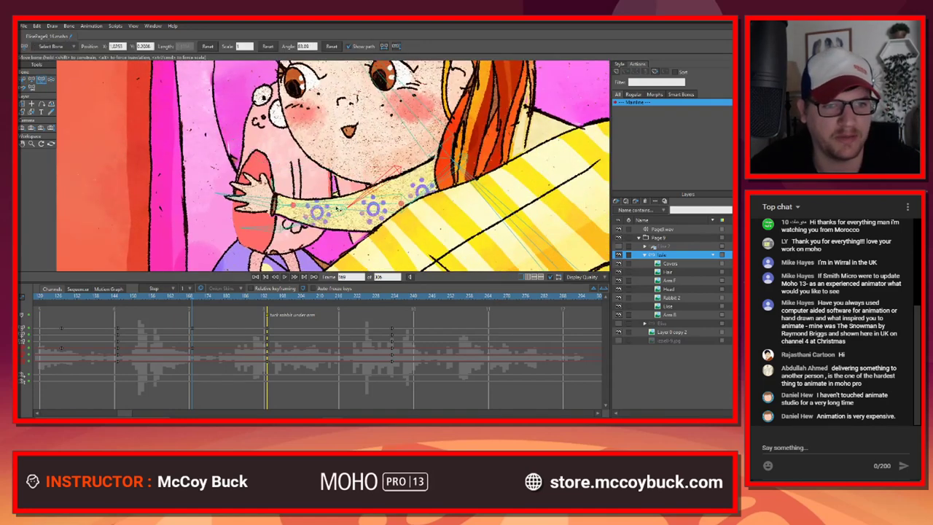
left_click(306, 195)
left_click_drag(308, 198, 338, 204)
Step: Key Rabbit 2 at frame 169 by shifting it down behind the front arm and rotating it to about 35 degrees
scroll(289, 206, "down", 2)
left_click(670, 297)
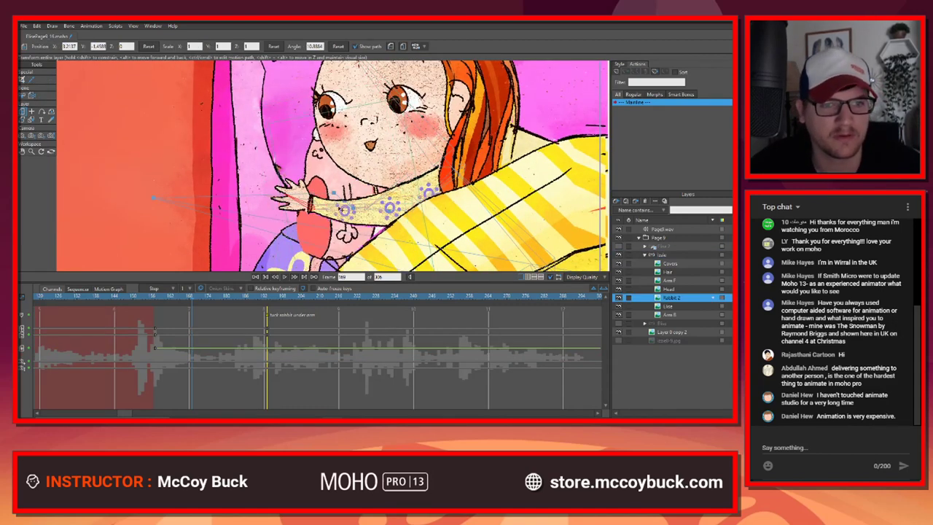
scroll(421, 233, "down", 2)
left_click_drag(432, 264, 441, 212)
scroll(346, 190, "down", 3)
left_click_drag(344, 194, 332, 222)
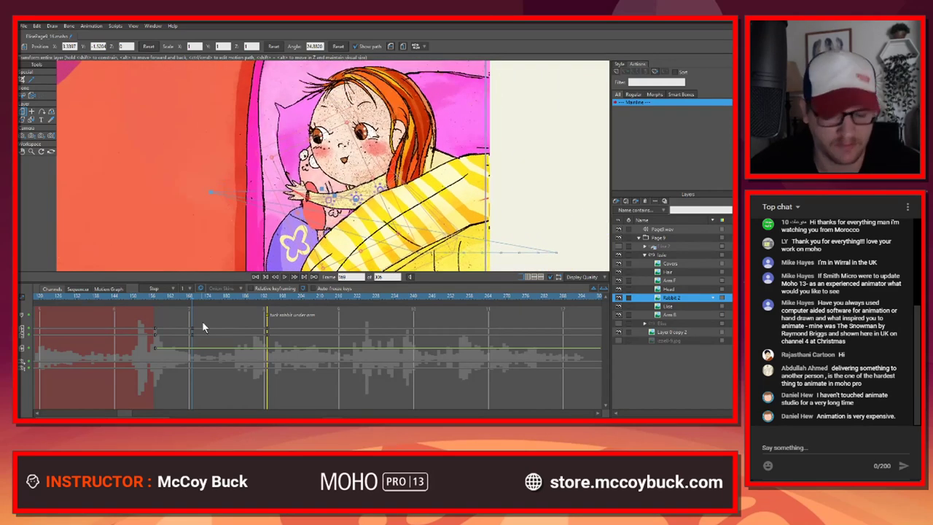
Step: Review Rabbit 2's tucking motion across its keys up to frame 193 and return to frame 169
key("alt+Left")
key("alt+Right")
key("alt+Right")
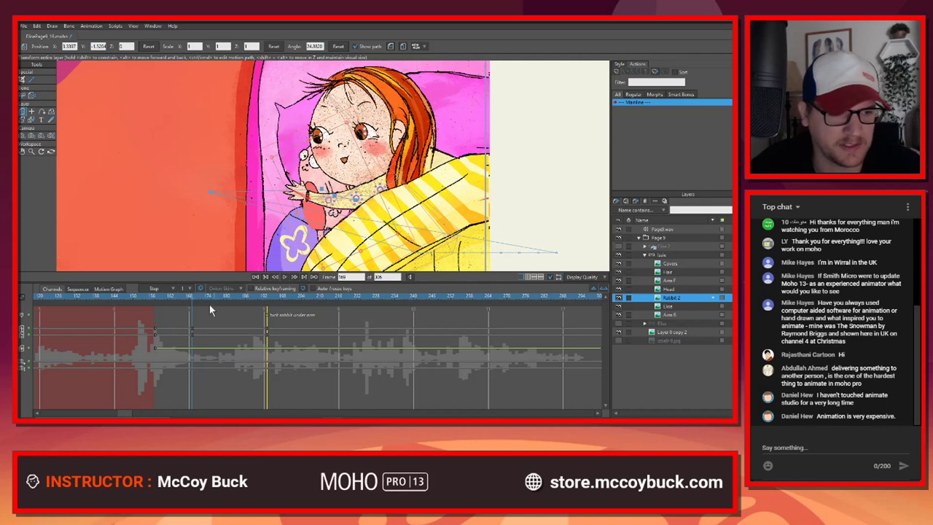
left_click_drag(140, 296, 267, 311)
left_click(159, 323)
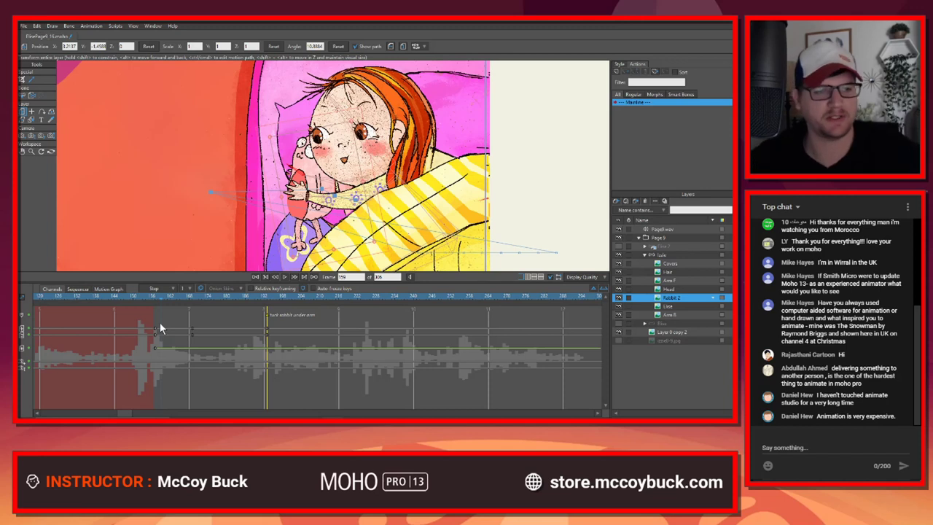
left_click_drag(163, 294, 194, 296)
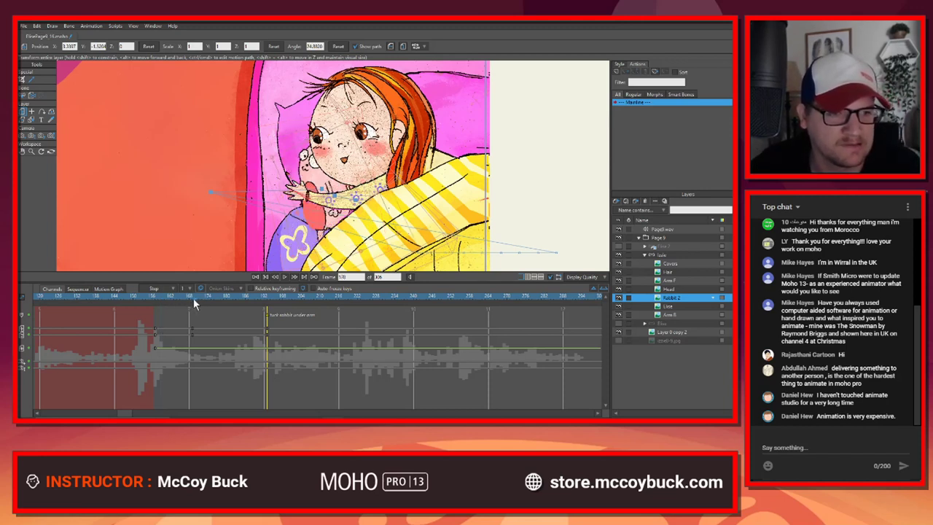
left_click(192, 297)
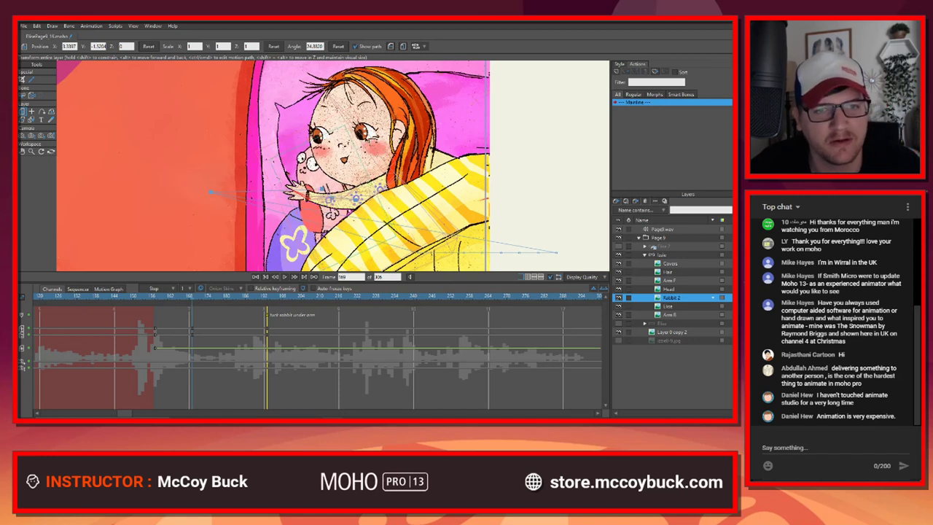
Step: Key the red-haired girl's body lean at frame 169, stretching her body bone to a scale of about 1.02
left_click(672, 255)
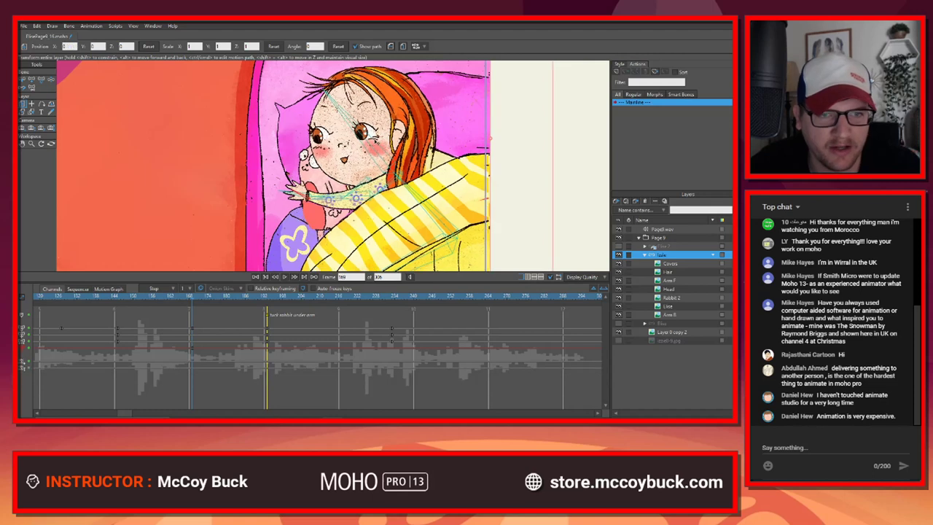
key("b")
key("t")
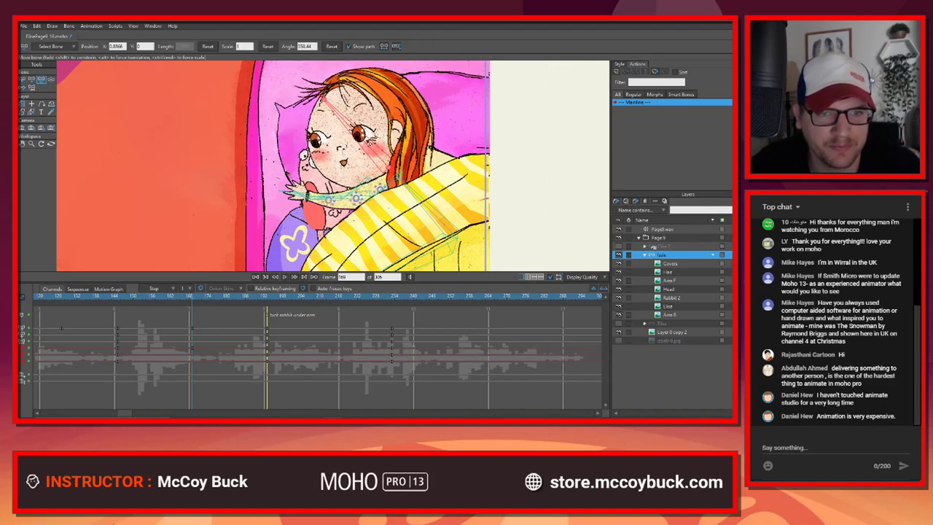
left_click_drag(452, 233, 475, 256)
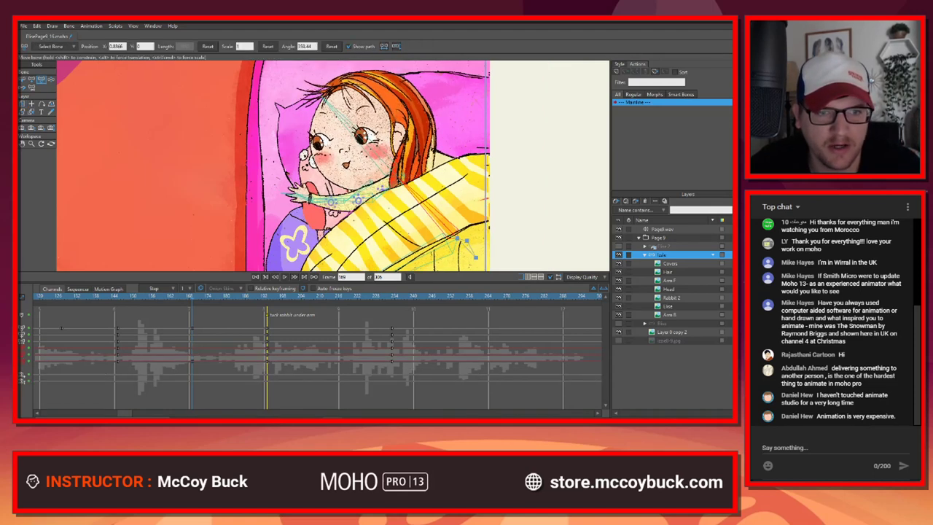
left_click_drag(399, 181, 400, 183)
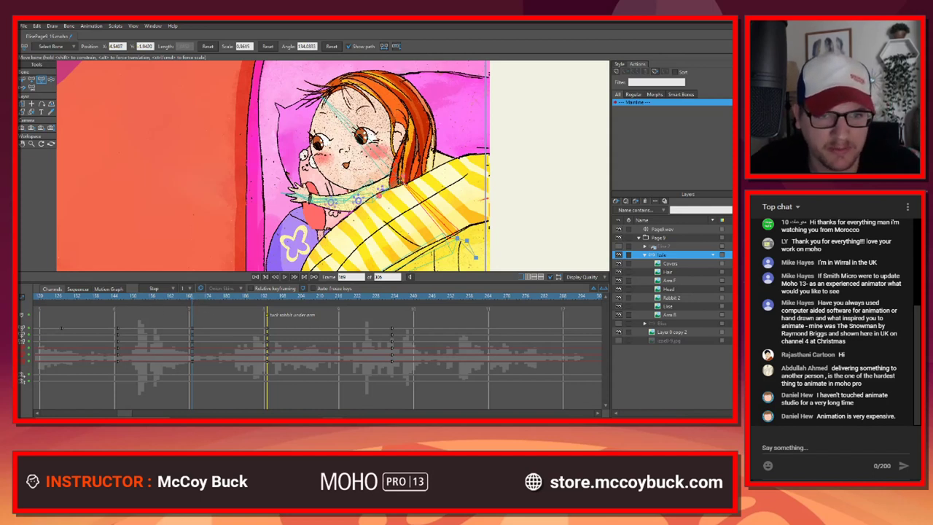
scroll(403, 184, "up", 3)
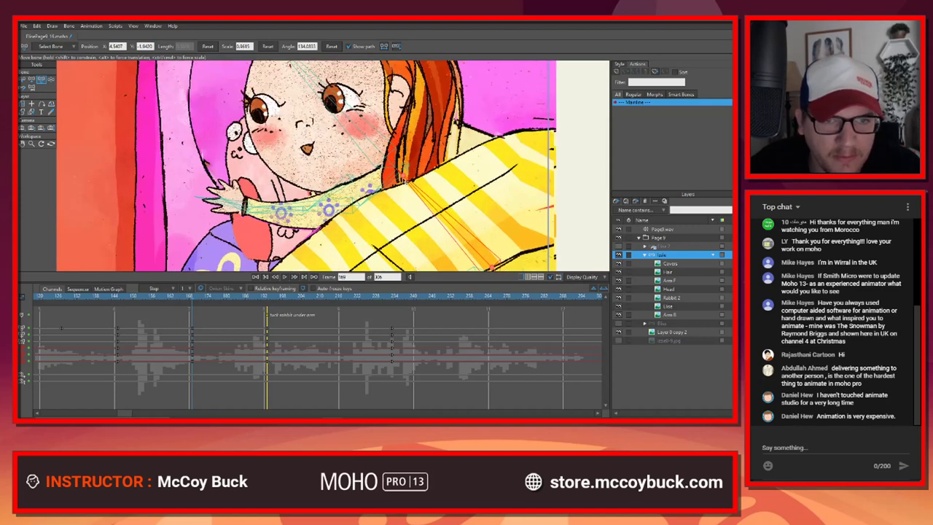
left_click_drag(405, 179, 400, 173)
scroll(368, 168, "down", 3)
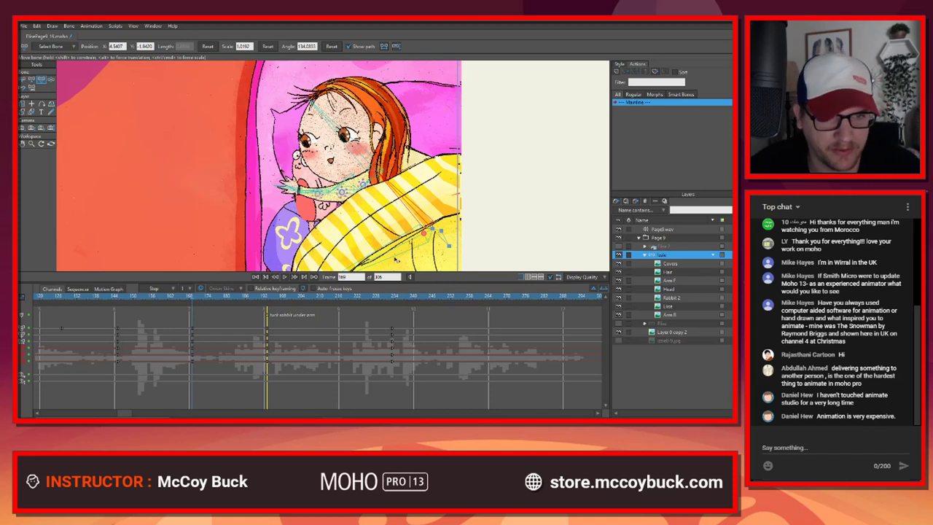
Step: Compare the red-haired girl's keyed body and arm poses at frames 145, 169 and 193
key("z")
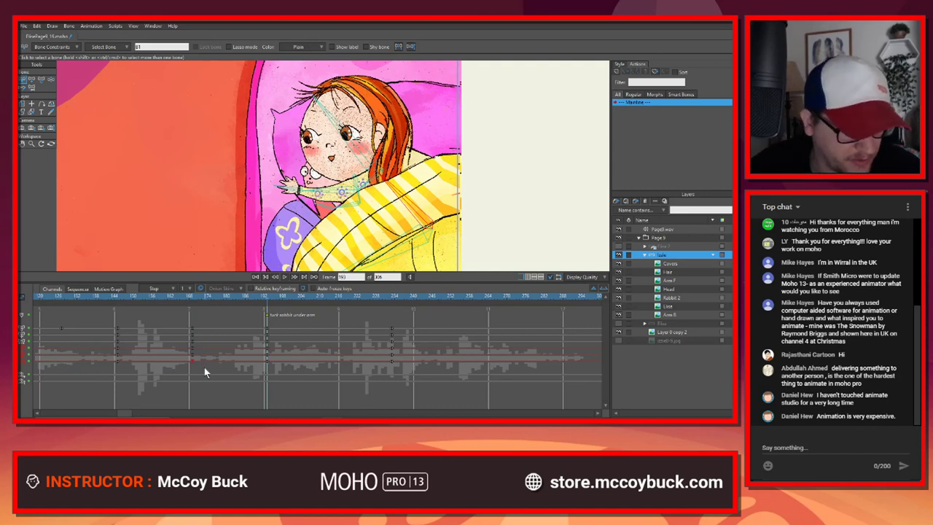
left_click_drag(196, 297, 117, 323)
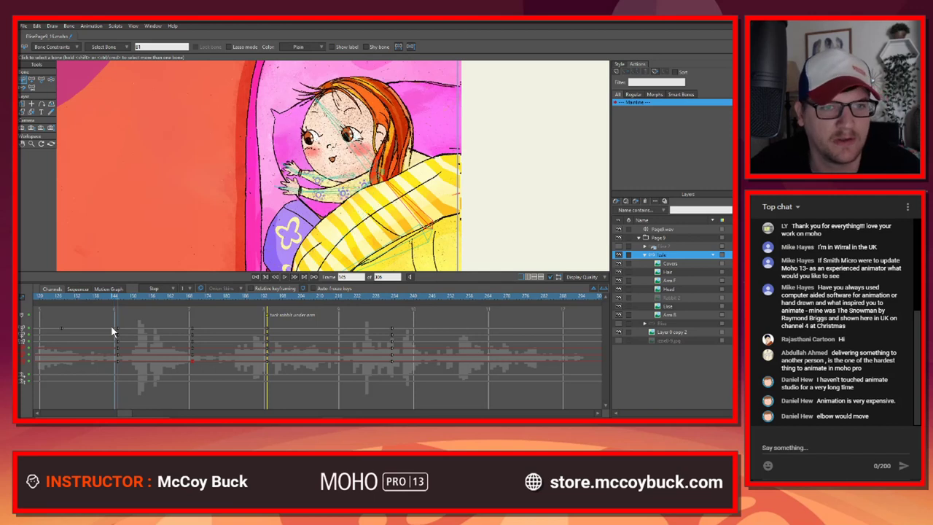
key("alt+Right")
key("alt+Left")
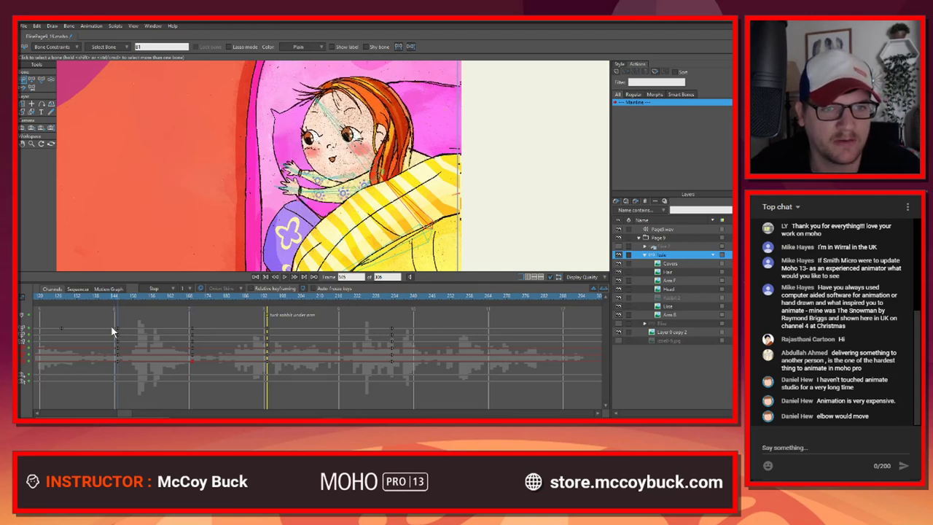
key("alt+Right")
key("alt+Left")
key("alt+Right")
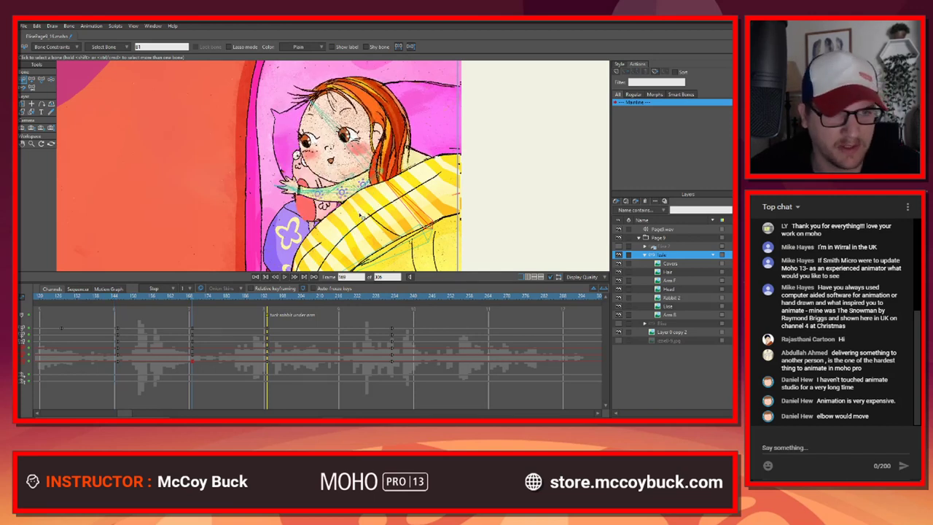
key("t")
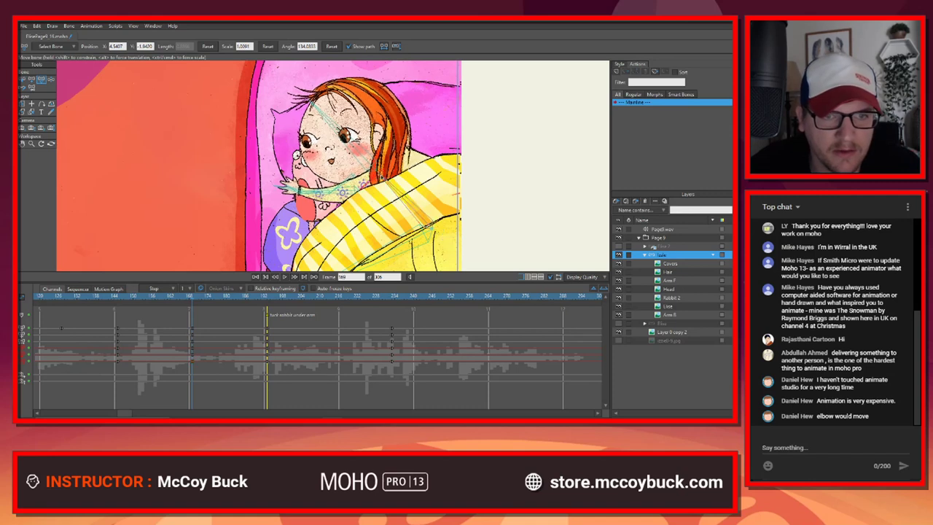
left_click(370, 183)
key("alt+Left")
key("alt+Right")
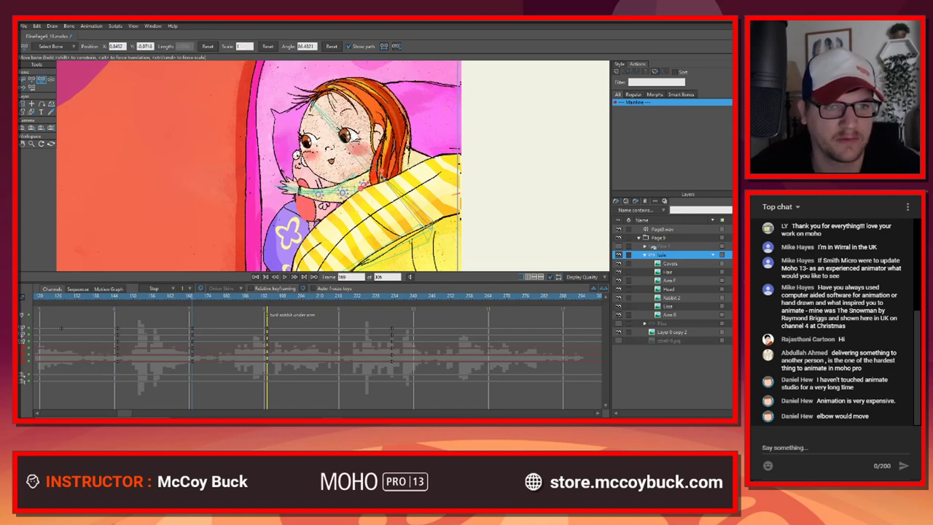
key("alt+Right")
key("alt+Left")
key("alt+Right")
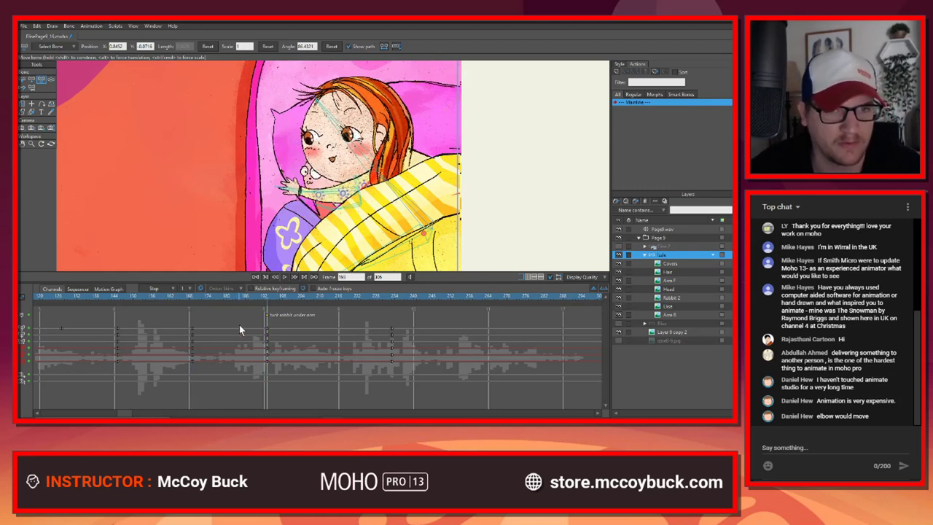
Step: Select all the red-haired girl's bones except the rear arm's and repeat their frame 169 pose at frame 193
scroll(416, 219, "up", 2)
key("b")
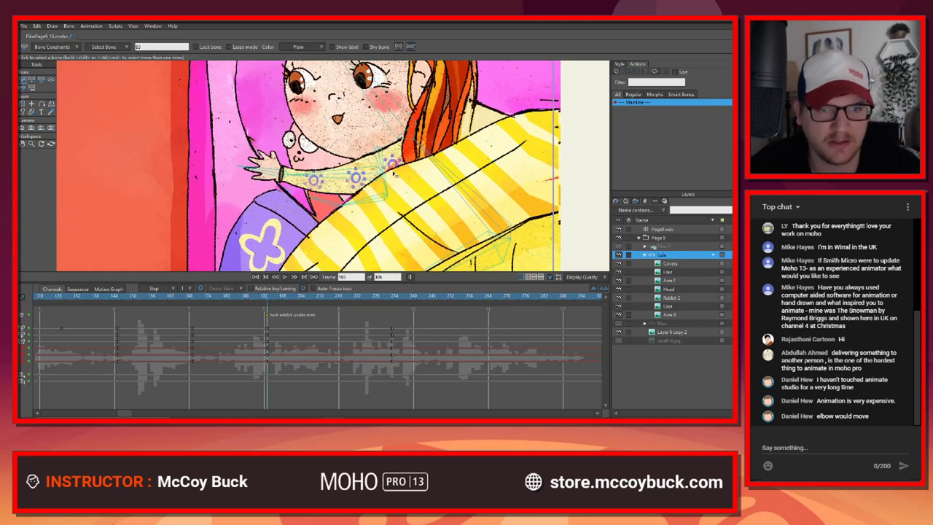
left_click(362, 206)
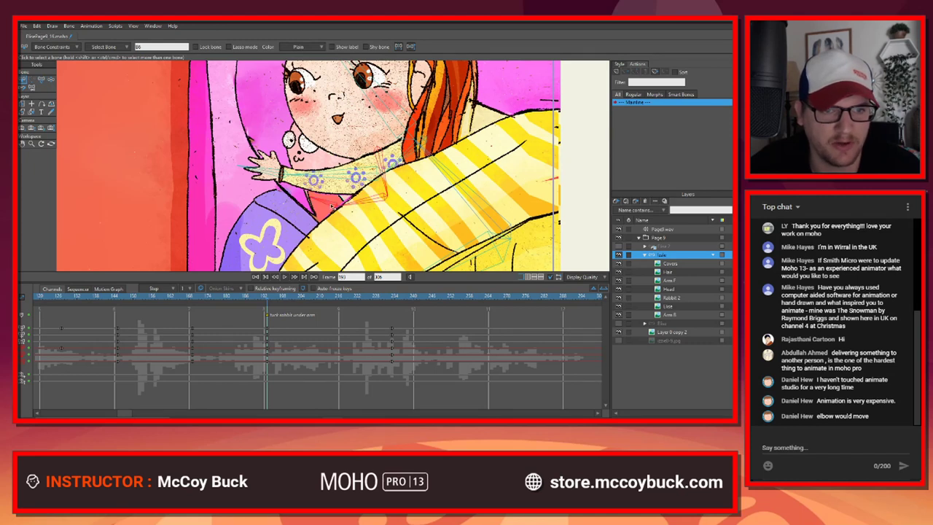
key("ctrl+i")
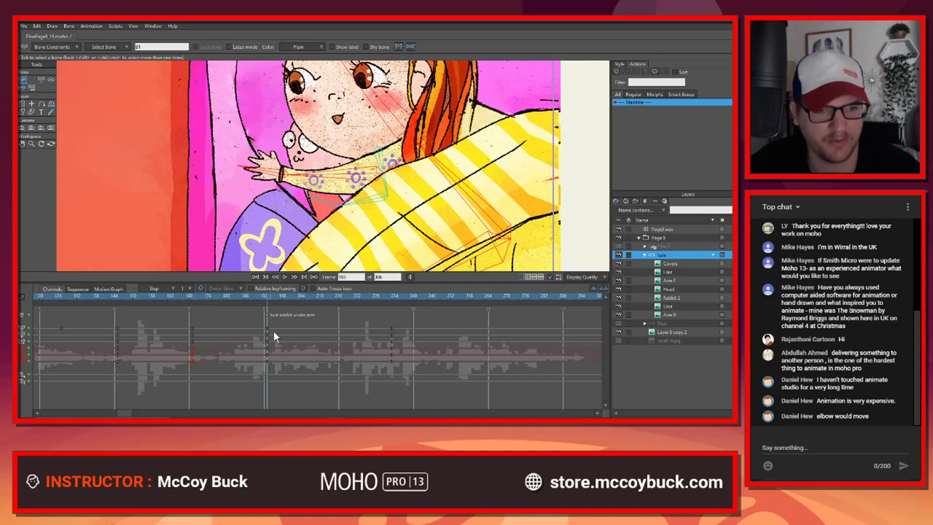
Step: Play back the rabbit-tucking motion from around frame 146 to check the girl's lean
key("space")
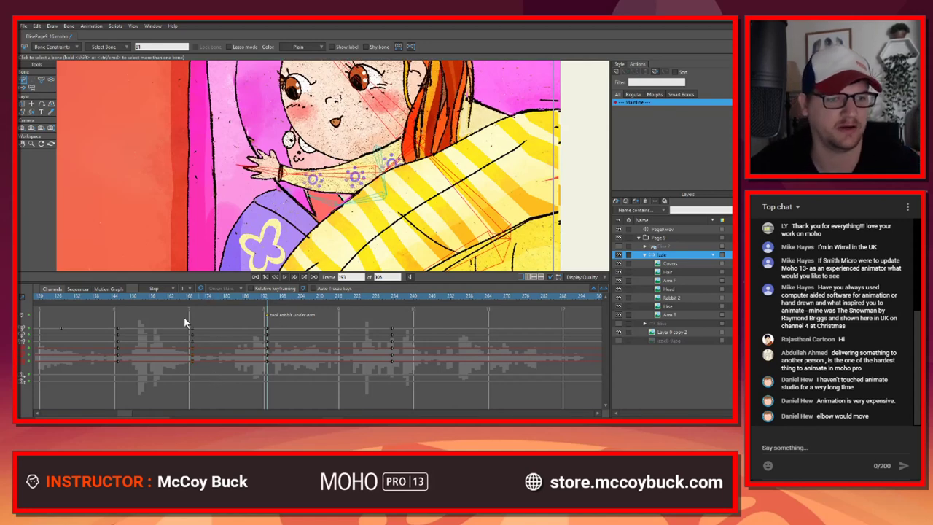
left_click(123, 299)
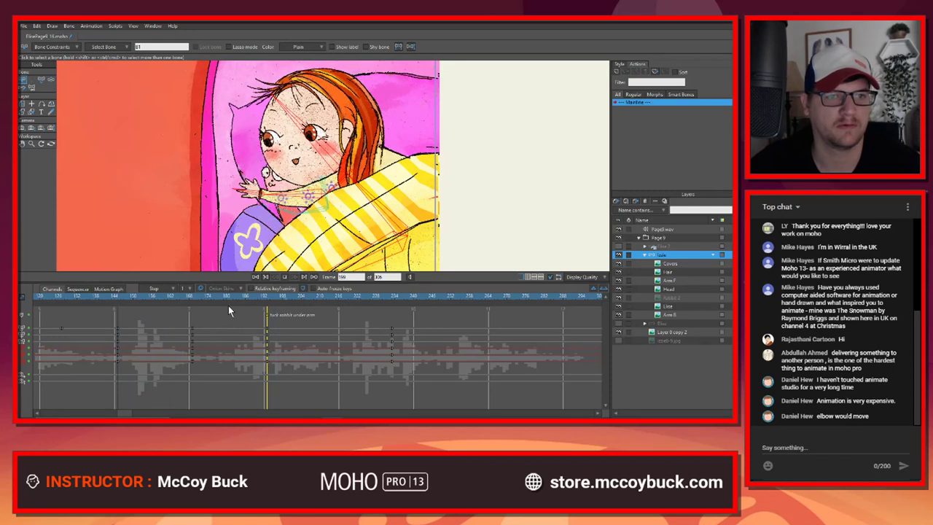
left_click(120, 313)
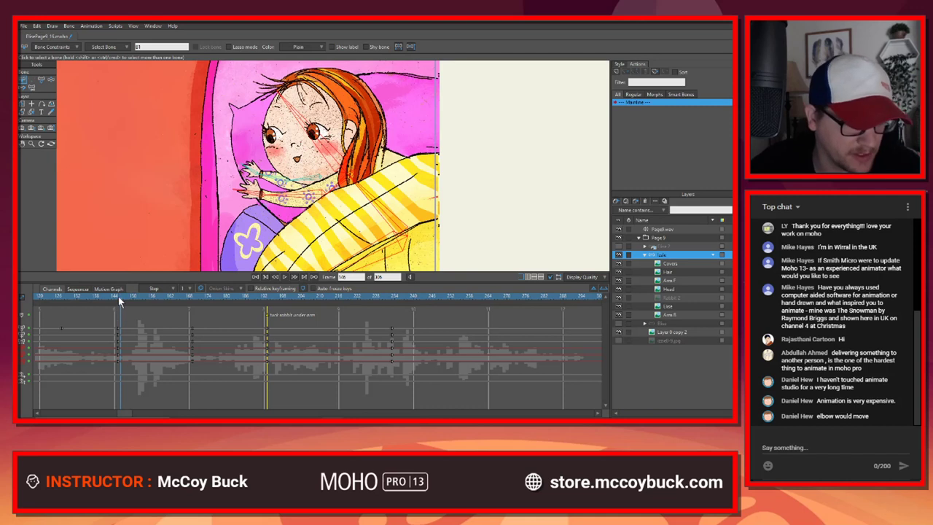
Step: Move to frame 157 and select the keys of the red-haired girl's selected bones at frame 169
left_click_drag(118, 296, 156, 300)
left_click_drag(191, 336, 200, 366)
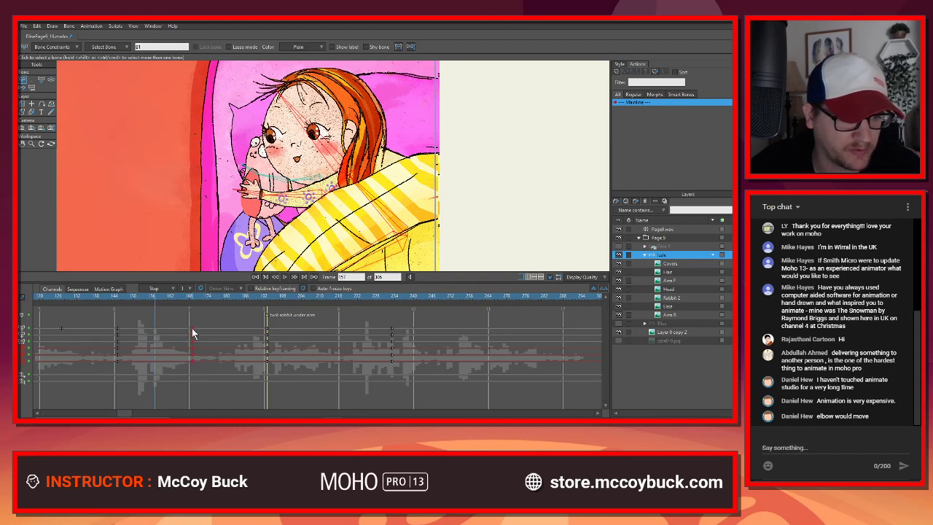
Step: Retime the reaching-pose keyframes on the red-haired girl's bone layer to frame 181, checking the motion along the timeline
left_click_drag(193, 329, 153, 339)
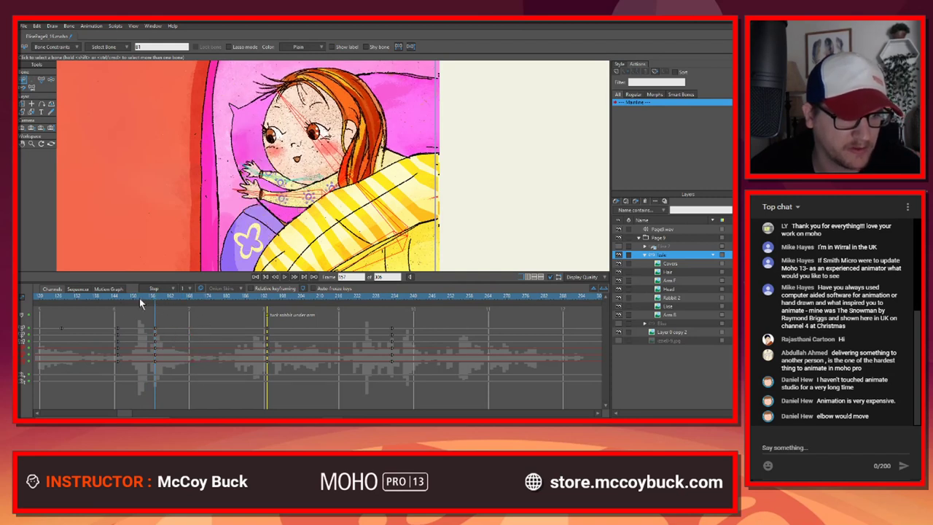
left_click(176, 336)
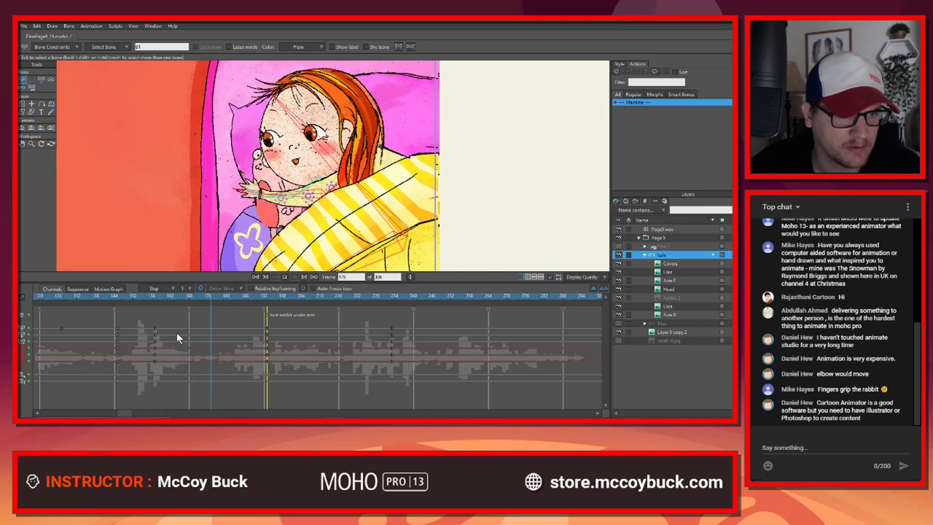
left_click_drag(124, 303, 229, 304)
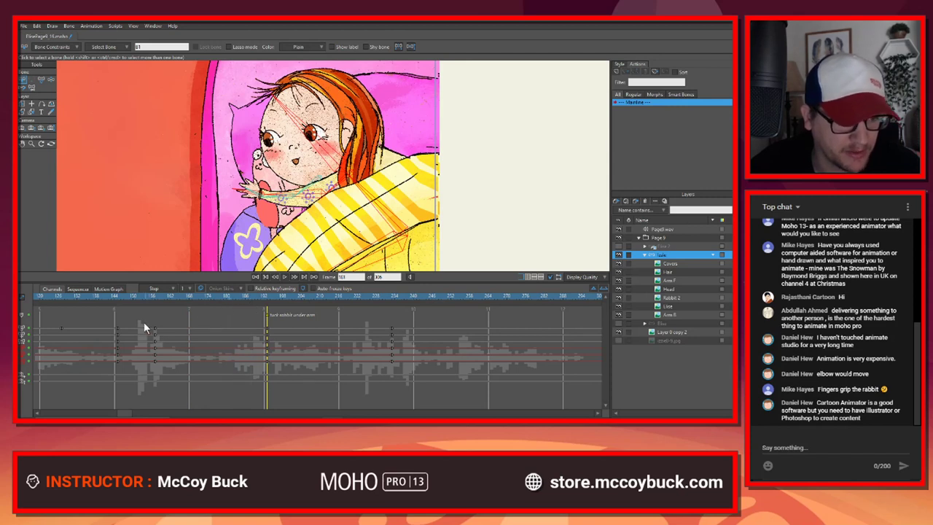
left_click_drag(154, 328, 230, 325)
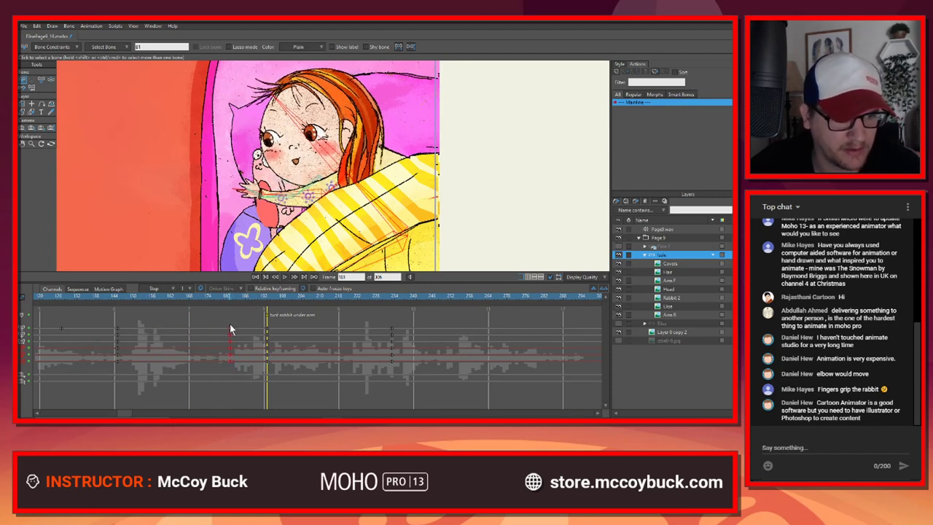
Step: Make the dark-haired girl's separate arm layer and her main character layer visible, and play back the scene
left_click_drag(92, 303, 47, 310)
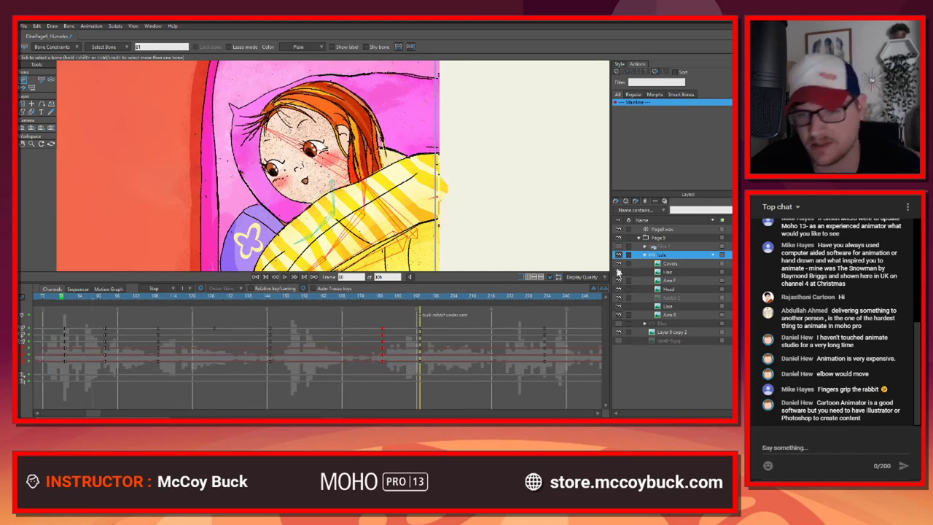
left_click(619, 246)
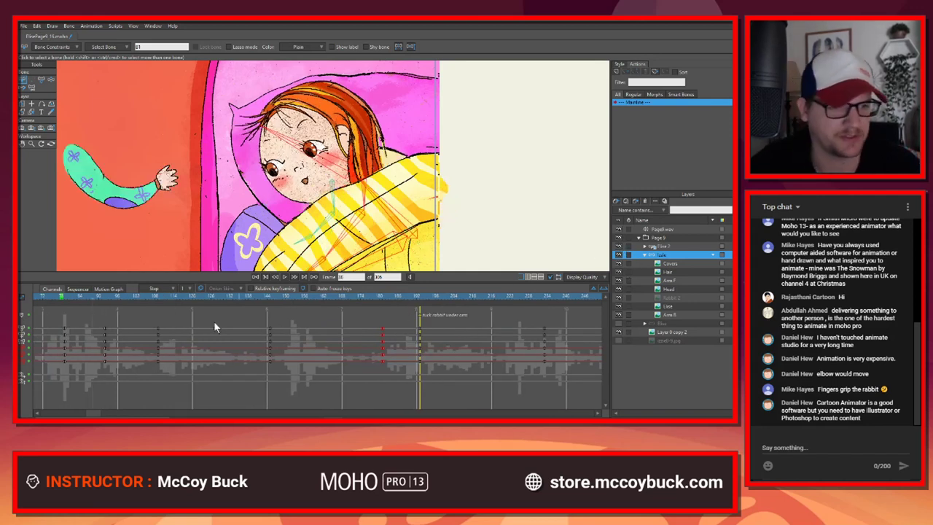
left_click(159, 299)
key("space")
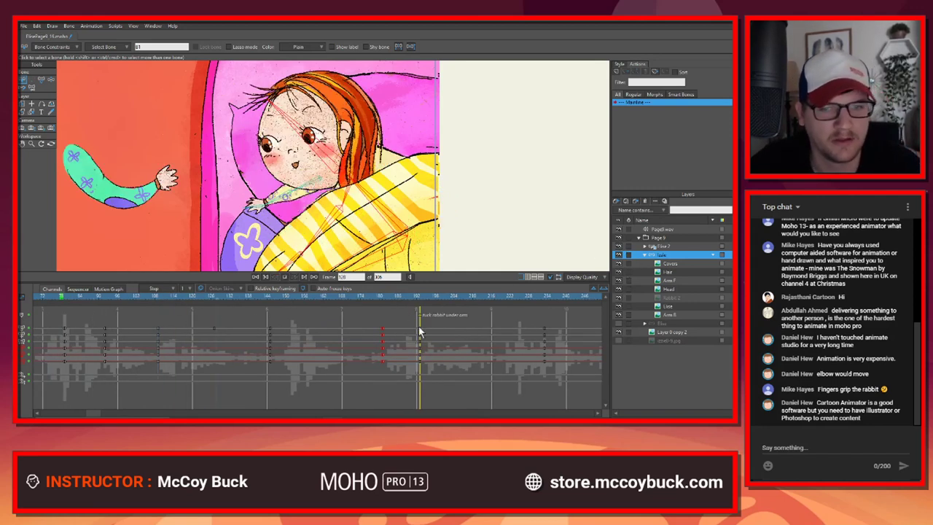
left_click(619, 323)
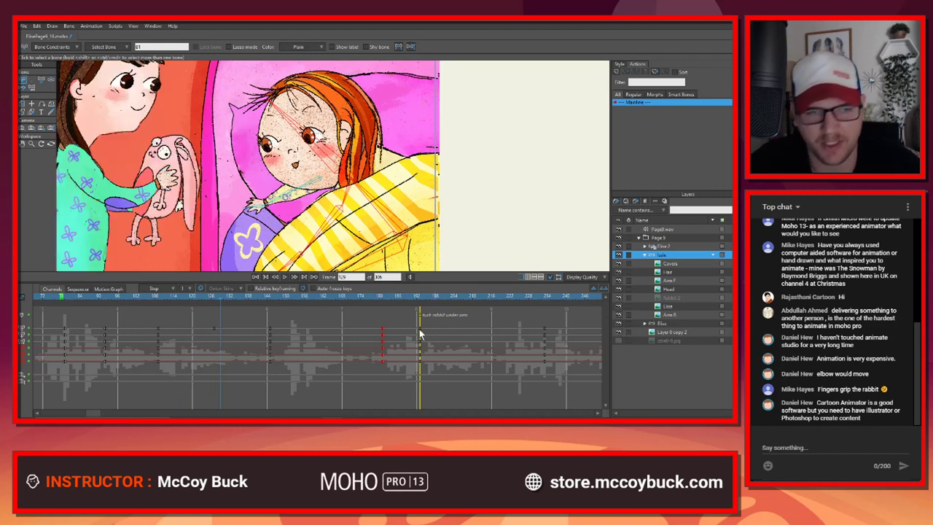
Step: Retime the key that hides the Rabbit layer in the dark-haired girl's group to frame 169
left_click(197, 299)
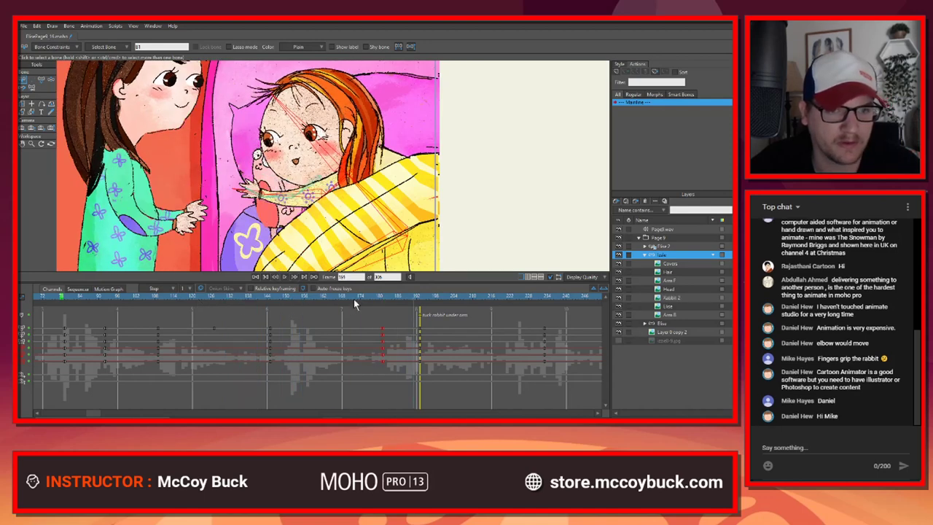
left_click_drag(294, 304, 339, 307)
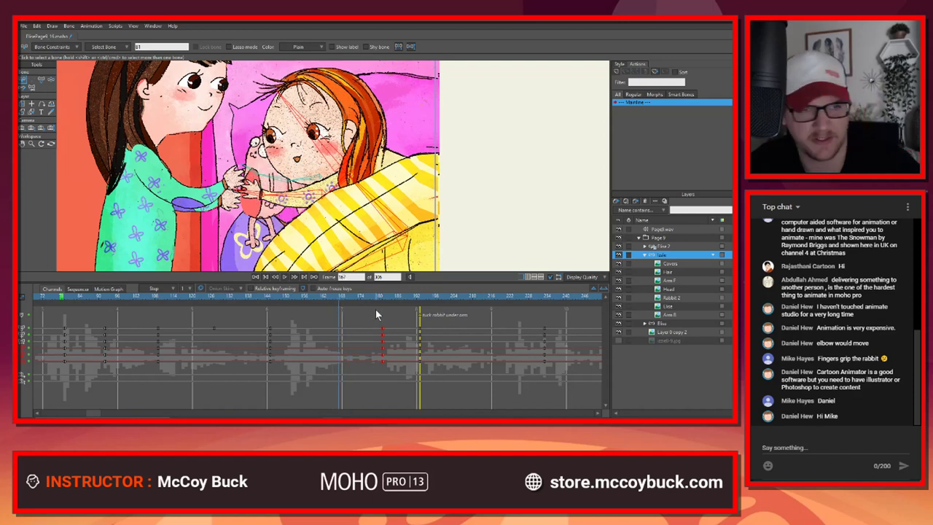
key("Right")
key("Right")
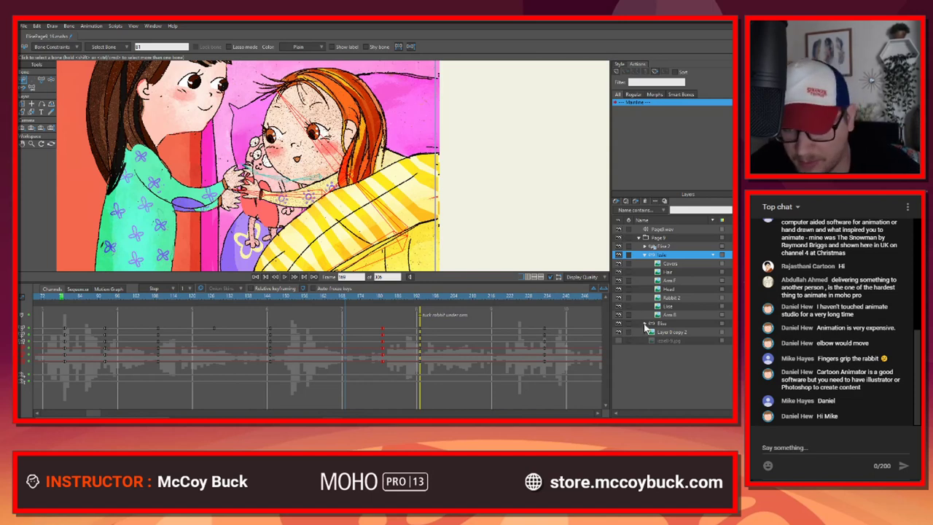
left_click(645, 323)
scroll(671, 350, "down", 1)
left_click(670, 375)
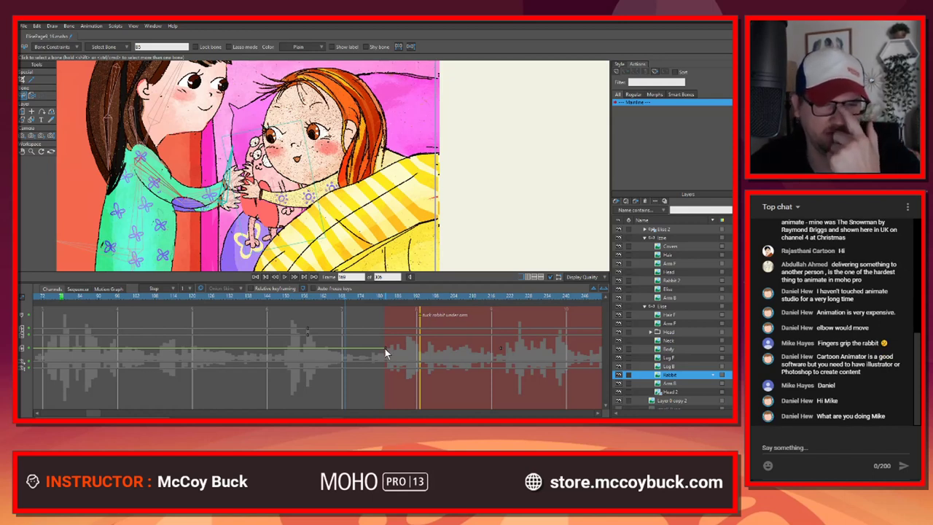
left_click_drag(346, 353, 346, 353)
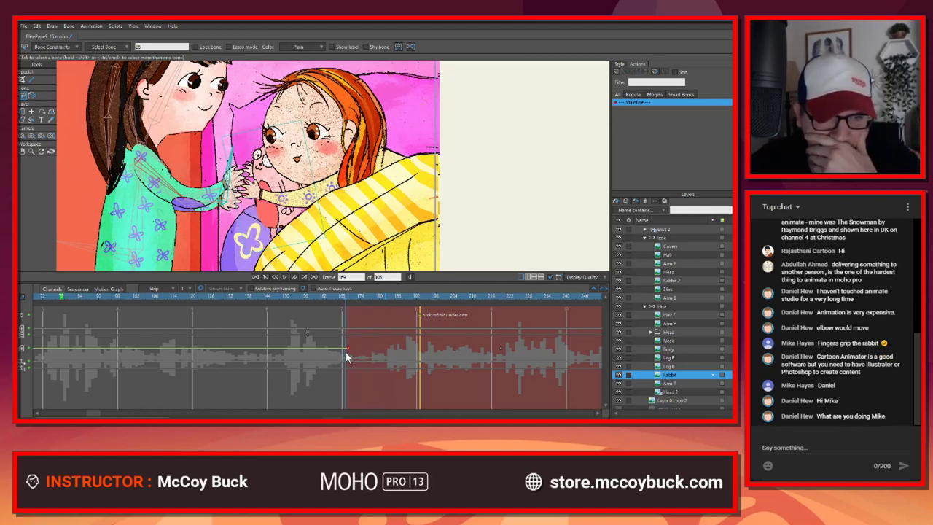
Step: Step back and forth through the frames around 169 to examine the rabbit swap between the two girls' hands
key("Left")
key("Left")
key("Left")
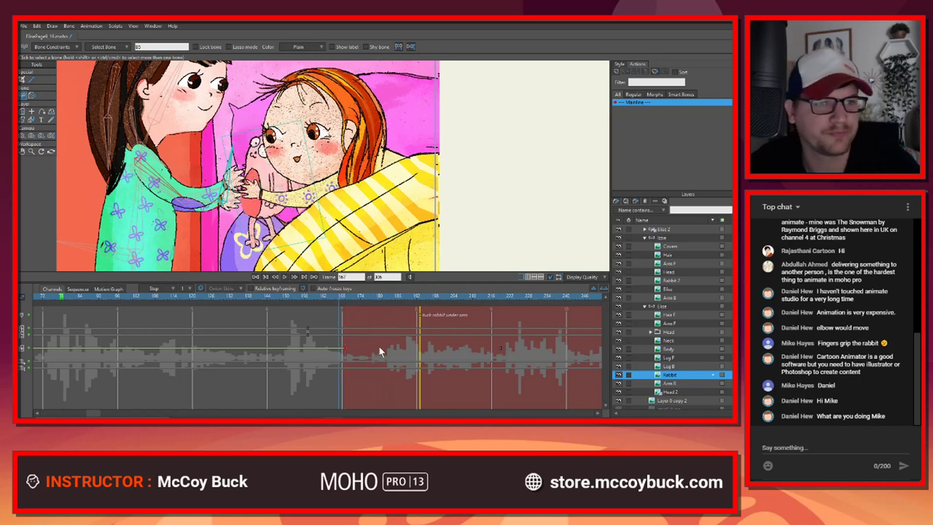
key("Right")
key("Right")
key("Right")
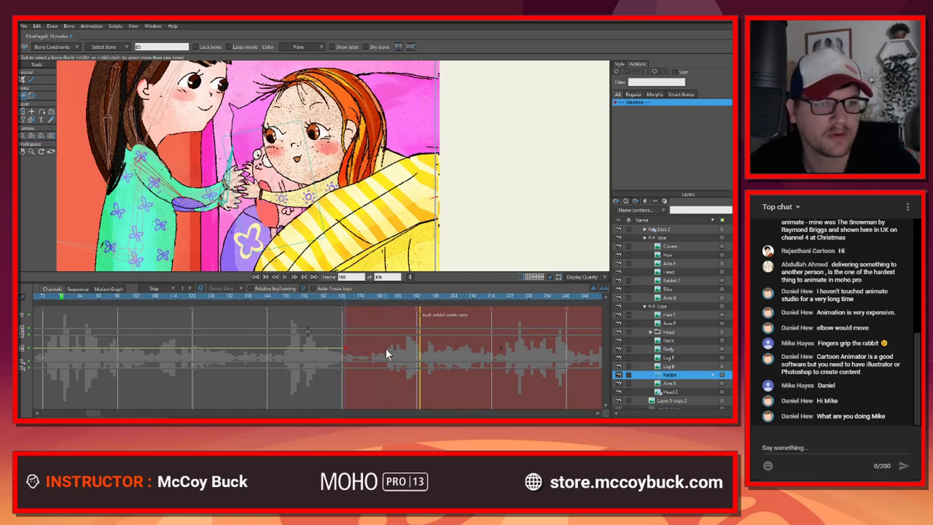
key("Right")
key("Right")
key("Right")
key("Right")
key("Right")
key("Right")
key("Right")
key("Right")
key("Right")
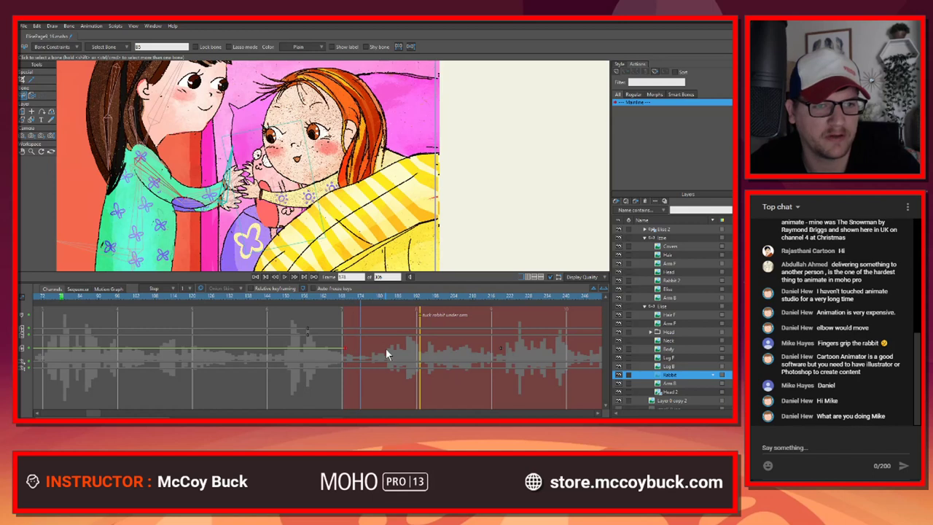
key("Left")
key("Left")
key("Left")
key("Left")
key("Left")
key("Left")
key("Left")
key("Left")
key("Left")
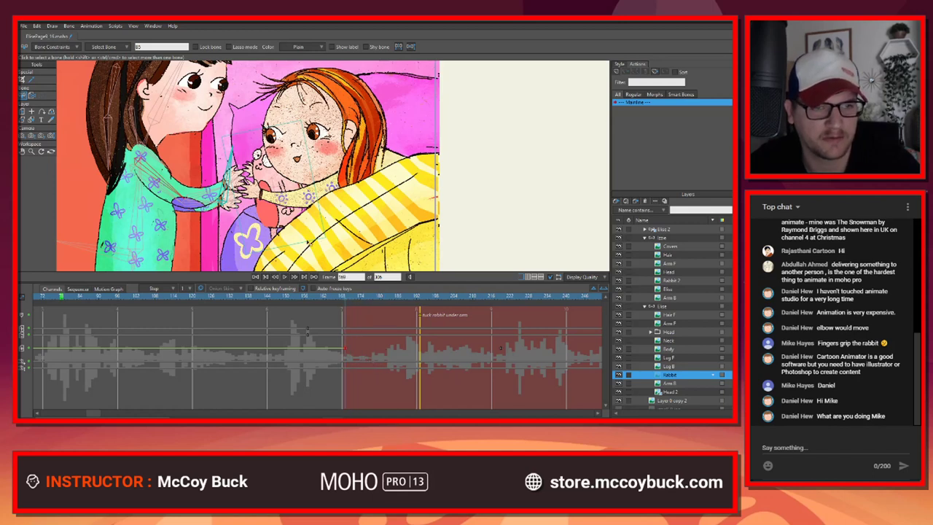
Step: Select the Rabbit 2 layer and move its frame 169 keyframes to frame 181, matching the red-haired girl's pose keys
right_click(273, 180, "alt")
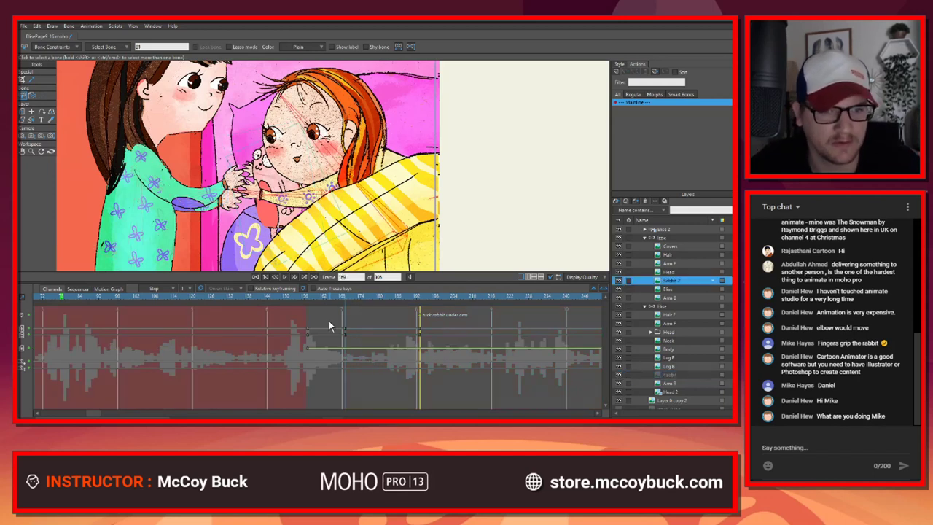
mouse_move(347, 297)
left_mouse_down()
mouse_move(303, 305)
mouse_move(397, 303)
mouse_move(314, 307)
mouse_move(343, 307)
left_mouse_up()
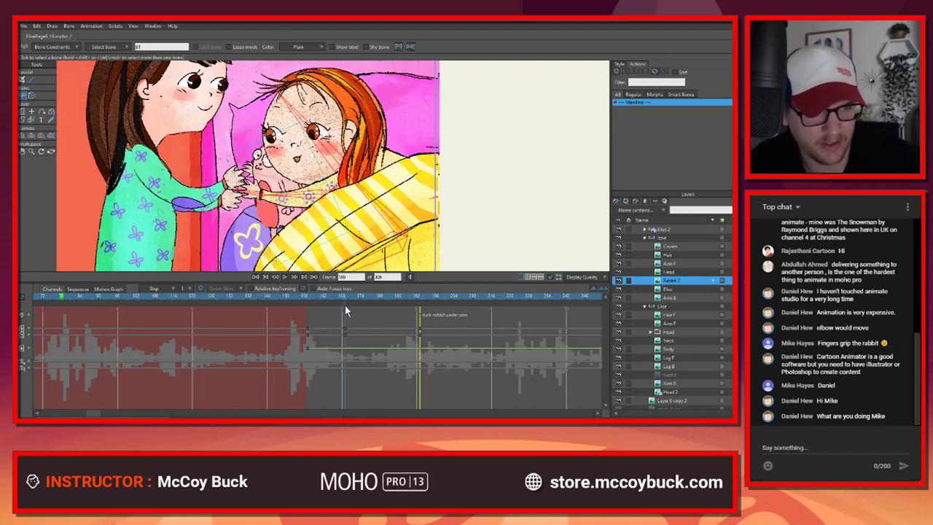
left_click_drag(345, 311, 375, 329)
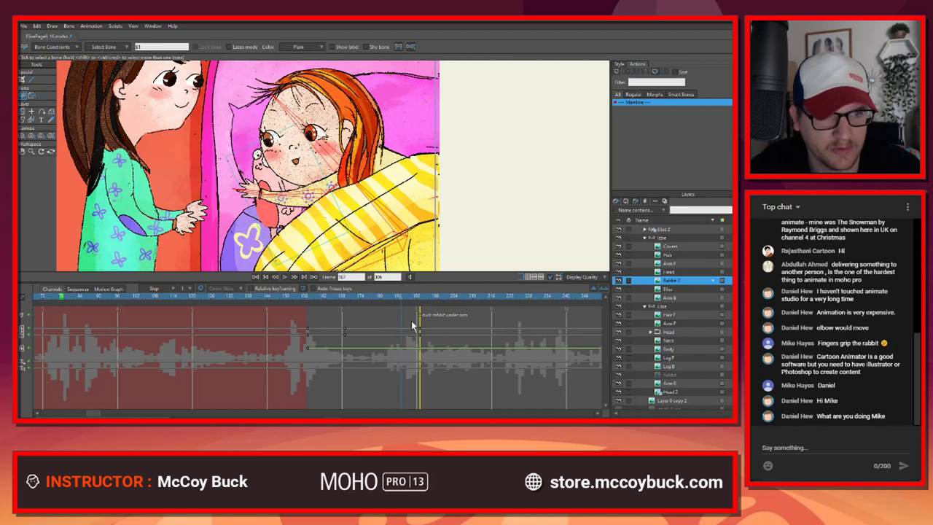
mouse_move(347, 324)
left_mouse_down()
mouse_move(314, 331)
mouse_move(403, 324)
mouse_move(344, 330)
left_mouse_up()
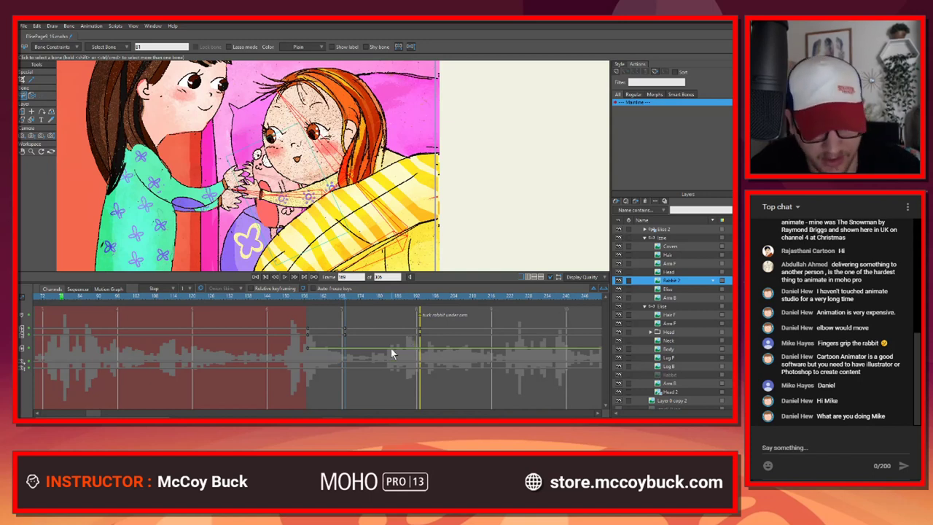
key("m")
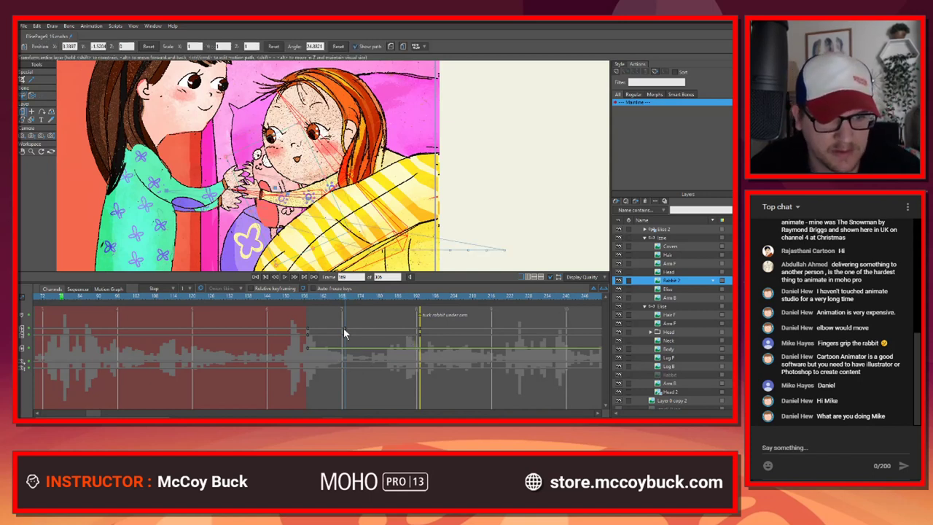
left_click(387, 305)
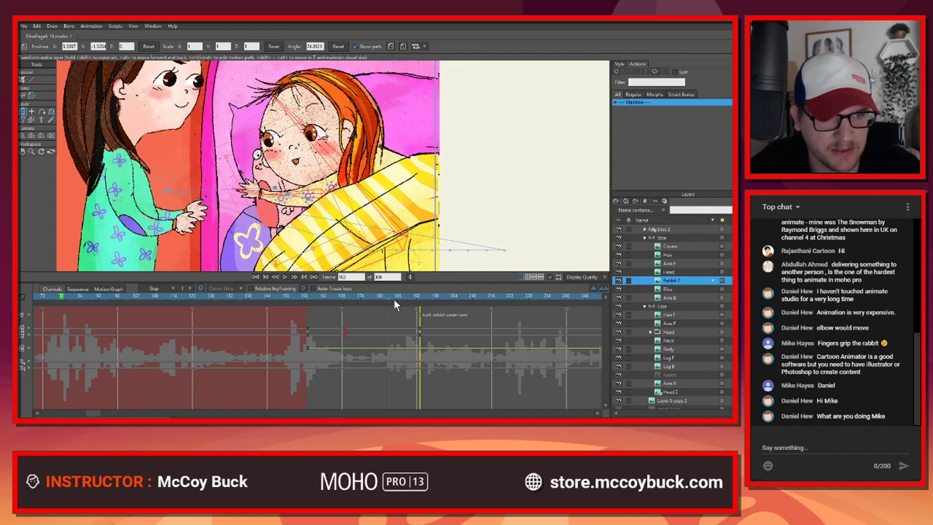
left_click(396, 328)
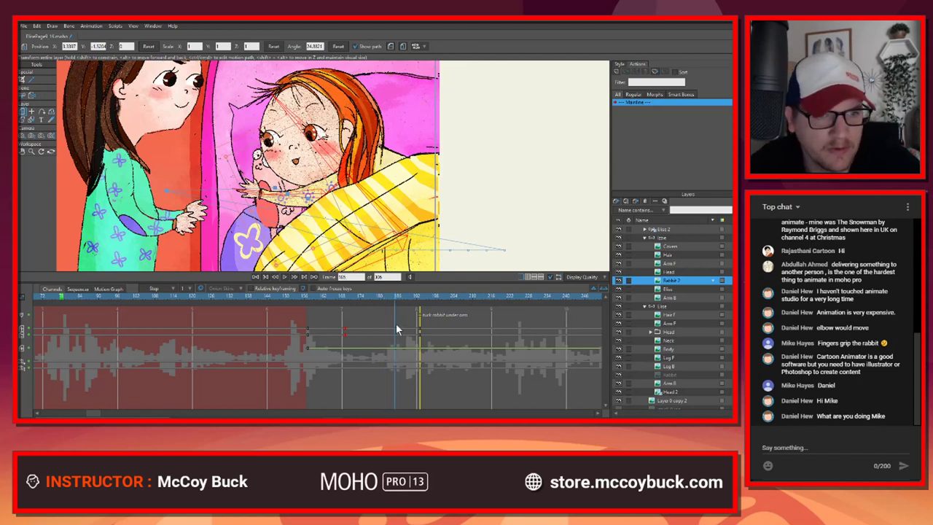
left_click_drag(396, 328, 379, 331)
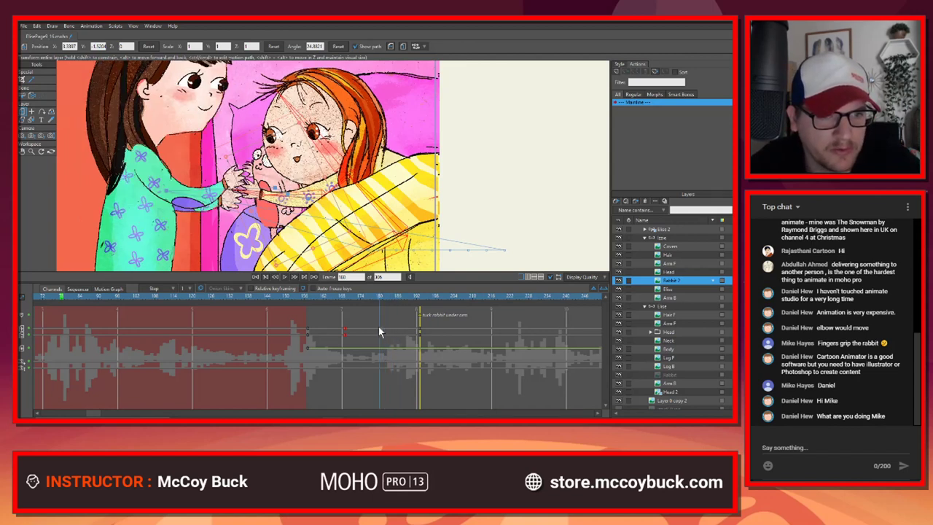
key("ctrl+Right")
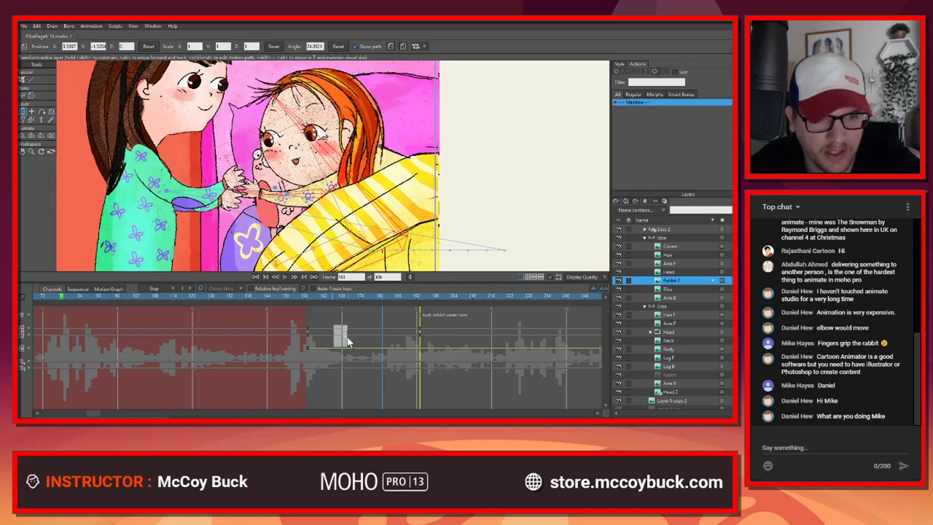
left_click_drag(345, 327, 383, 324)
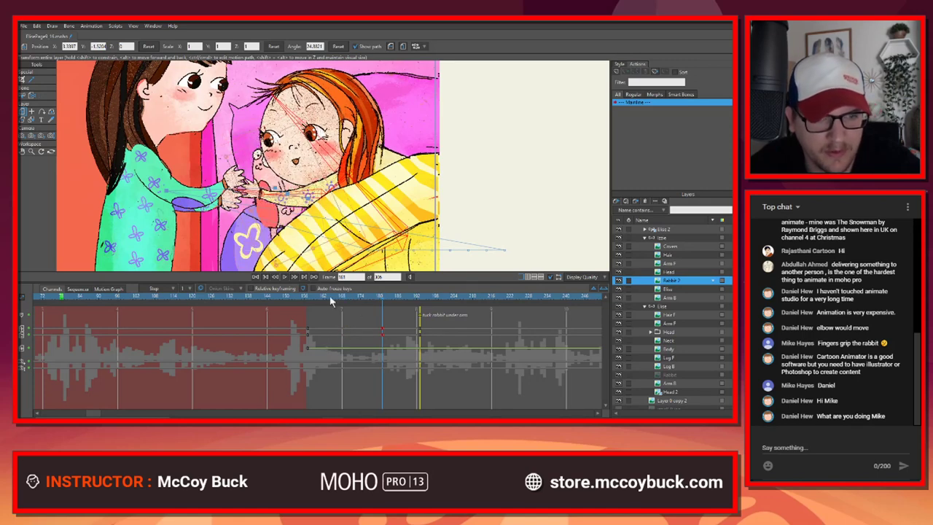
Step: Play back the rabbit handover from just before the exchange to check its timing
left_click(280, 298)
key("space")
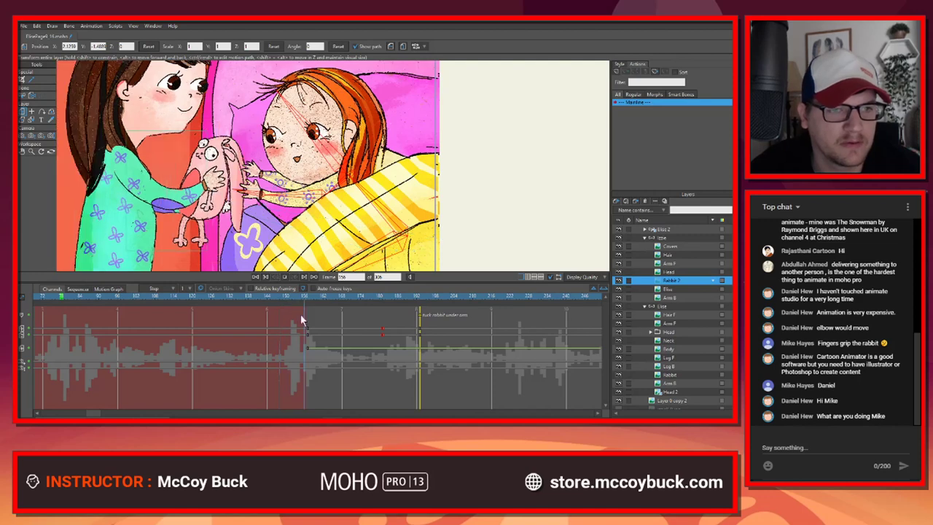
key("space")
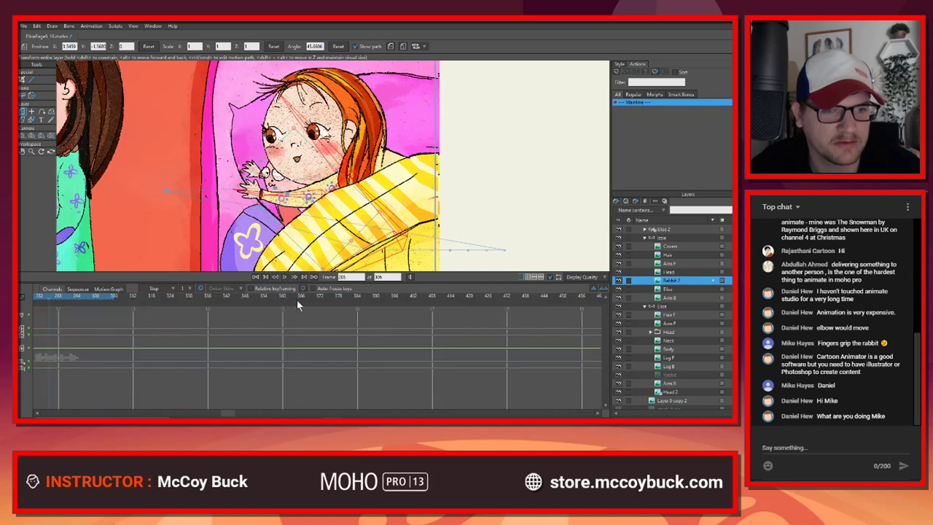
Step: Scrub through the rest of the scene to frame 259 and examine the hug pose
left_click_drag(230, 414, 165, 416)
left_click(75, 297)
left_click_drag(75, 297, 442, 304)
scroll(313, 198, "down", 2)
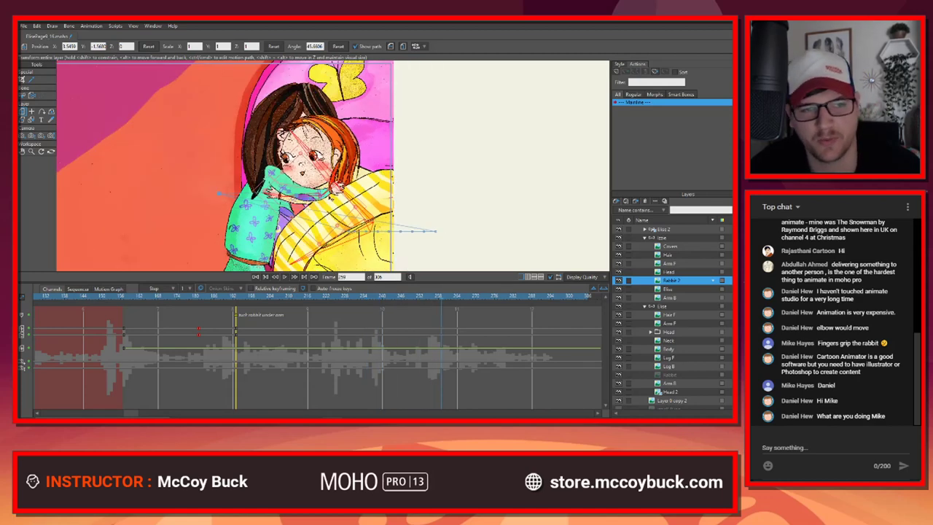
scroll(312, 204, "up", 2)
scroll(372, 333, "right", 1)
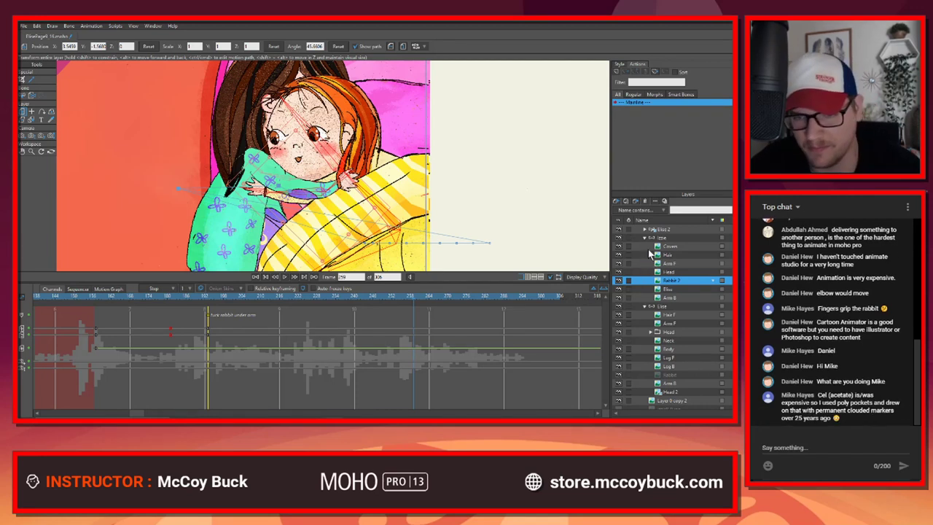
Step: Freeze the dark-haired girl's pose at frame 259, and the red-haired girl's pose on her own rig layer at frame 260
left_click(670, 307)
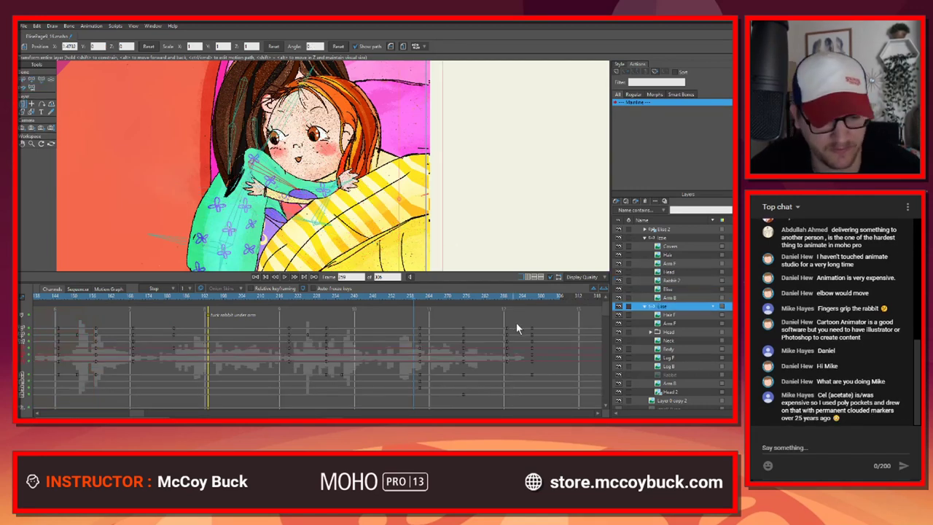
key("ctrl+f")
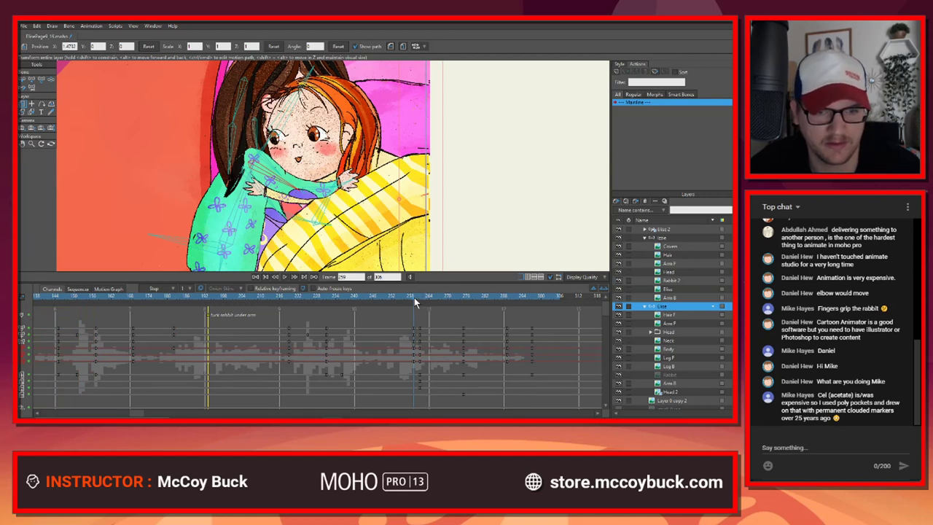
left_click_drag(415, 301, 417, 304)
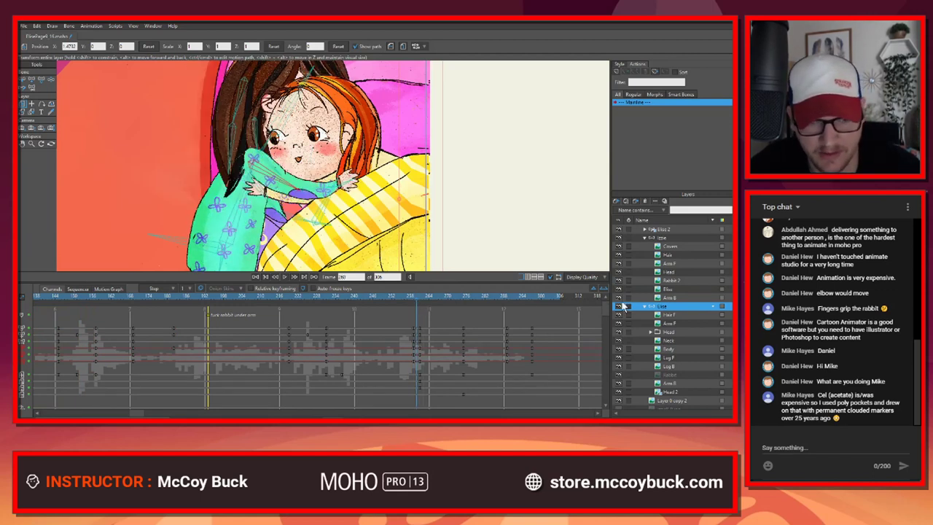
left_click(646, 237)
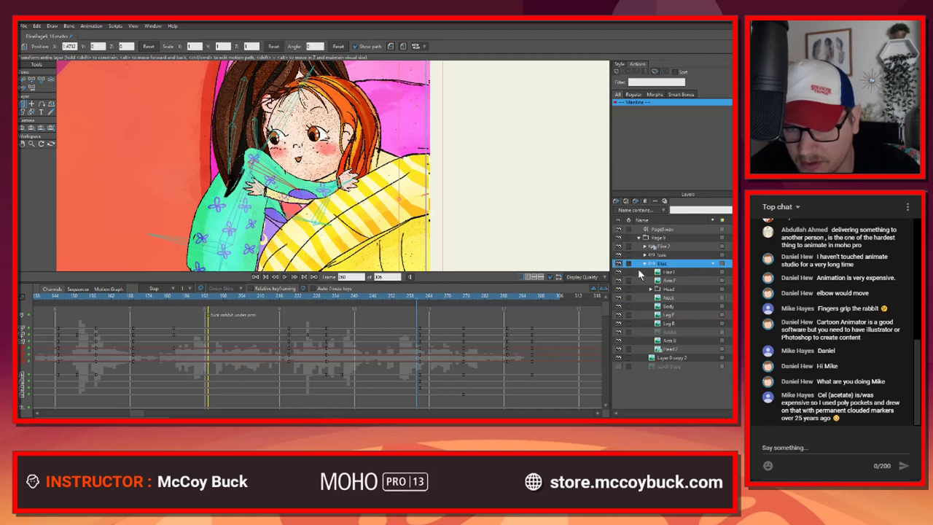
left_click(646, 264)
left_click(660, 255)
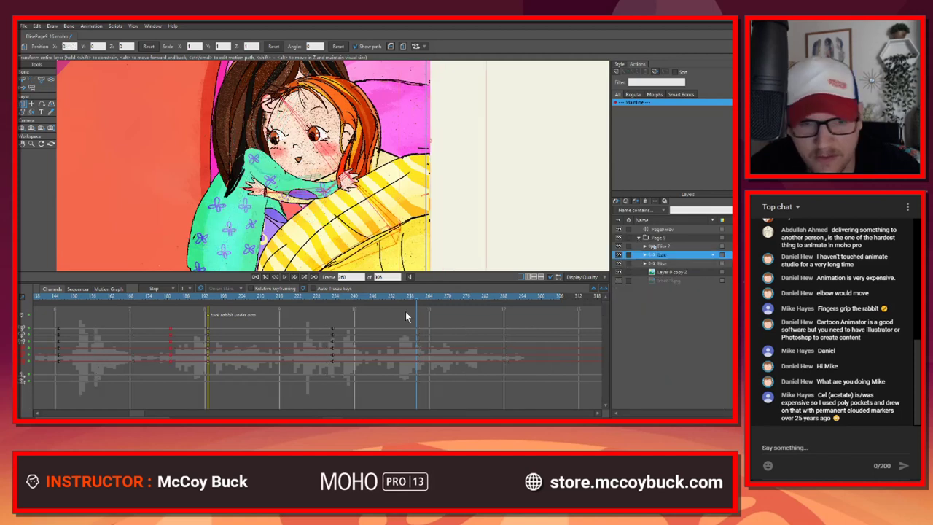
left_click(409, 296)
left_click_drag(411, 295, 429, 309)
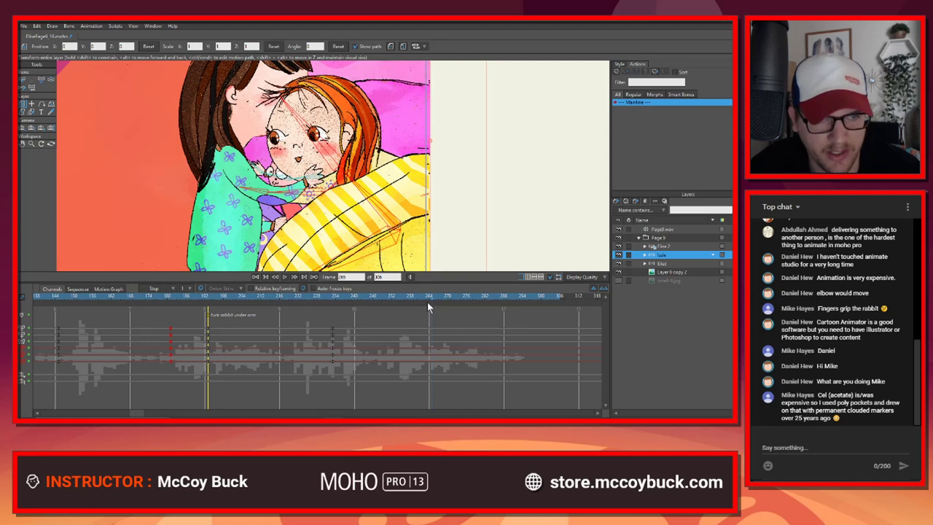
Step: At frame 274, fold the red-haired girl's arms in toward her body and check the movement from the preceding hug keys
left_click_drag(433, 299, 459, 300)
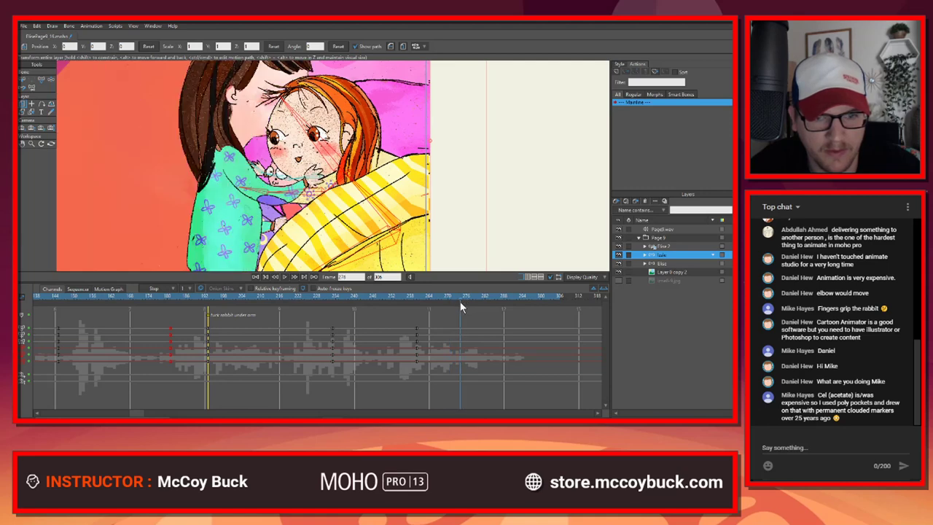
scroll(350, 240, "up", 6)
scroll(364, 219, "down", 5)
key("z")
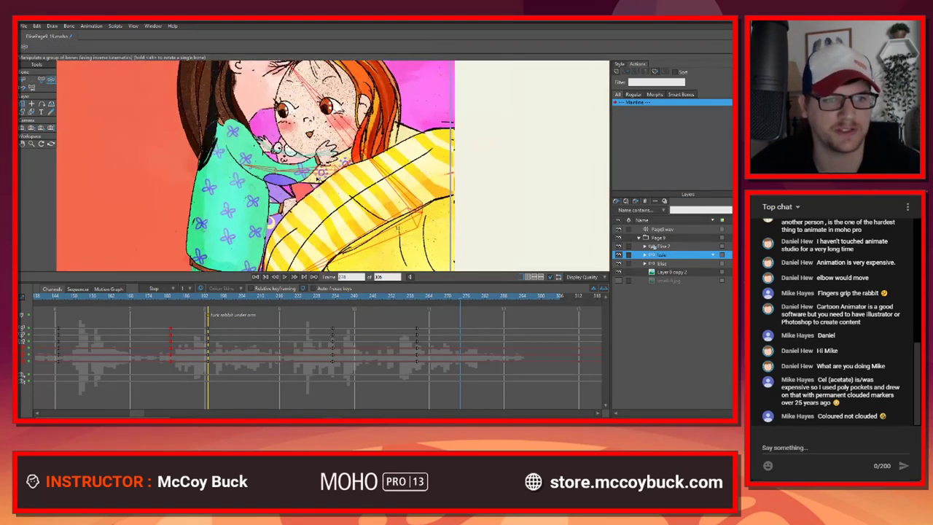
left_click_drag(319, 180, 304, 171)
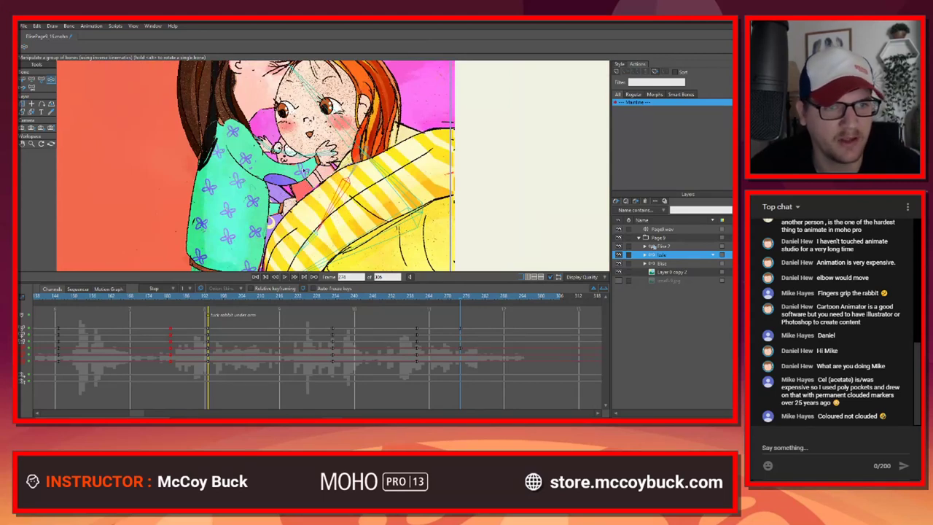
key("b")
left_click(309, 156)
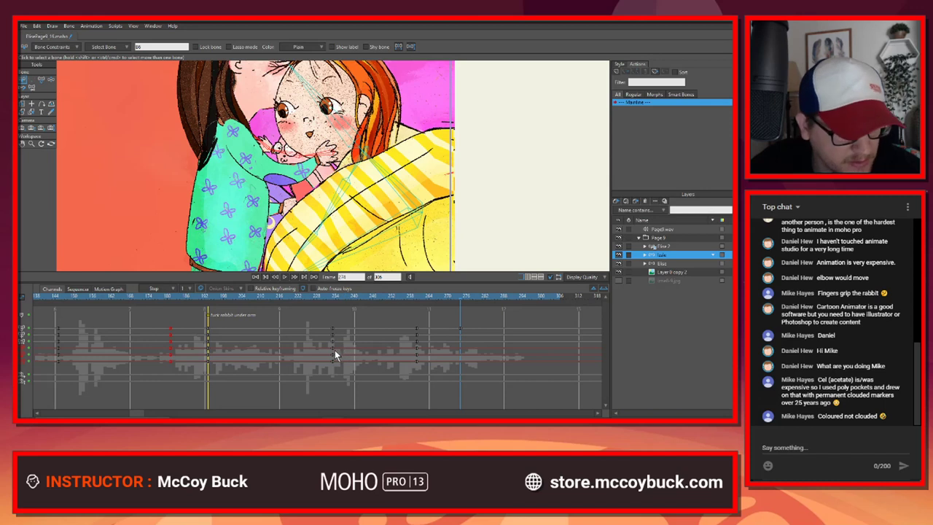
left_click(416, 296)
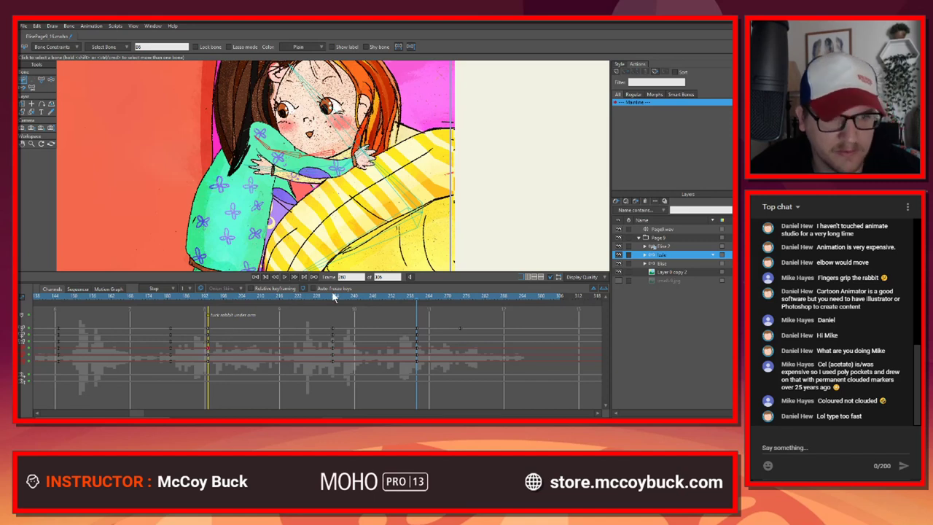
left_click_drag(333, 297, 460, 301)
left_click(417, 297)
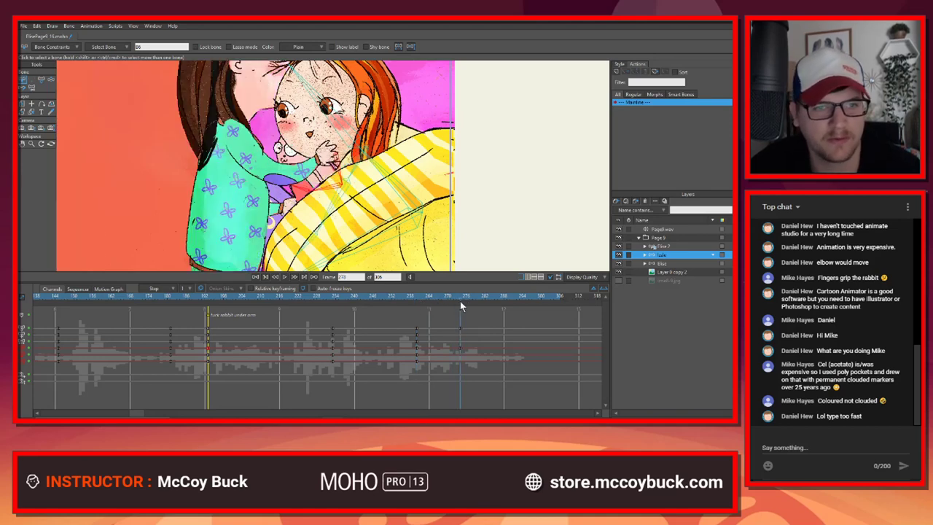
scroll(326, 237, "down", 2)
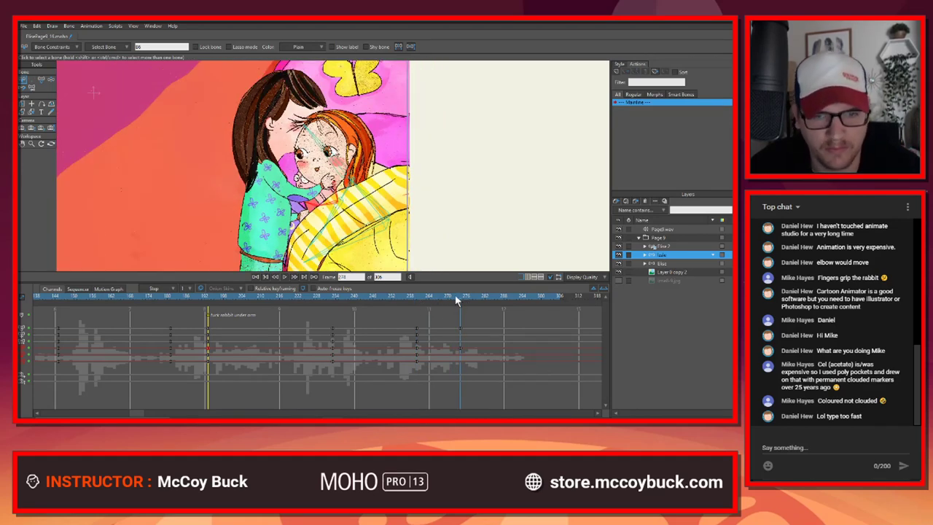
left_click_drag(456, 299, 506, 307)
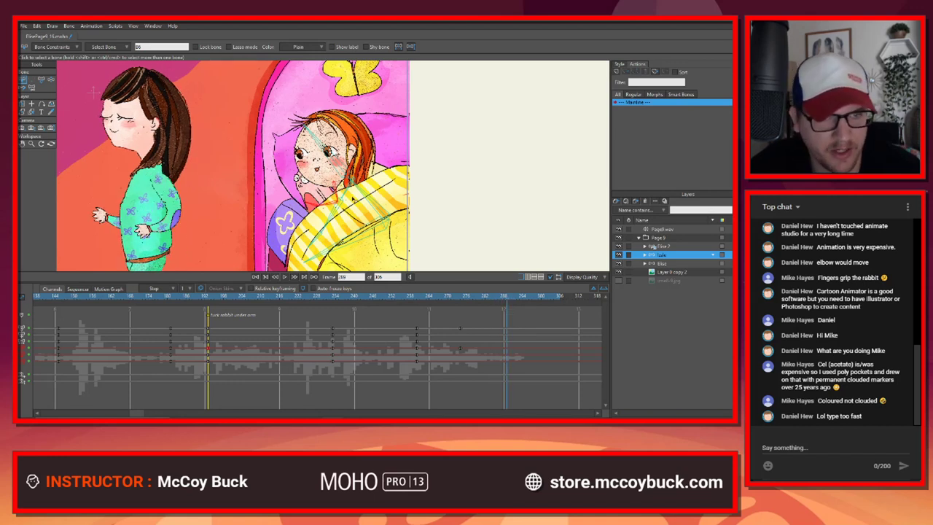
key("t")
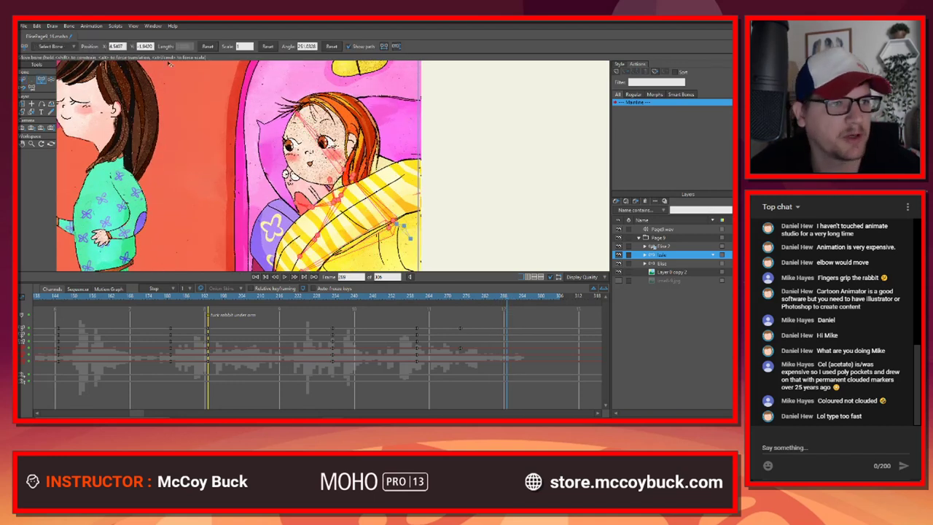
left_click(332, 47)
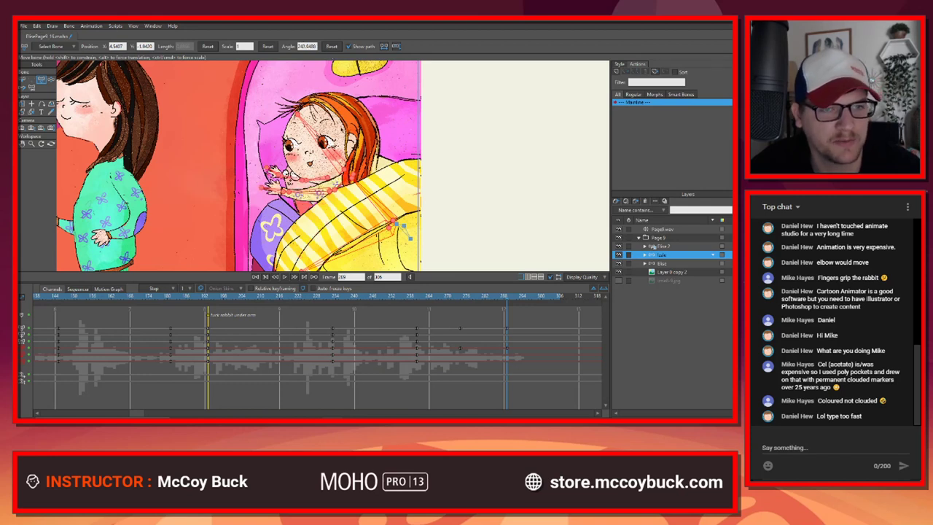
key("ctrl+z")
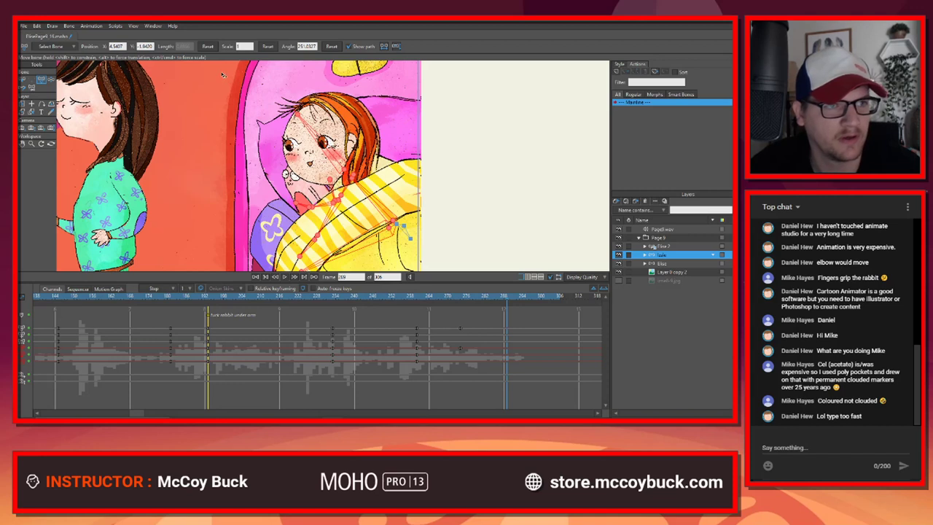
Step: Enable auto-freeze keys, freeze the red-haired girl's pose at frame 274, and paste her opening pose keys at frame 289
left_click_drag(134, 413, 44, 413)
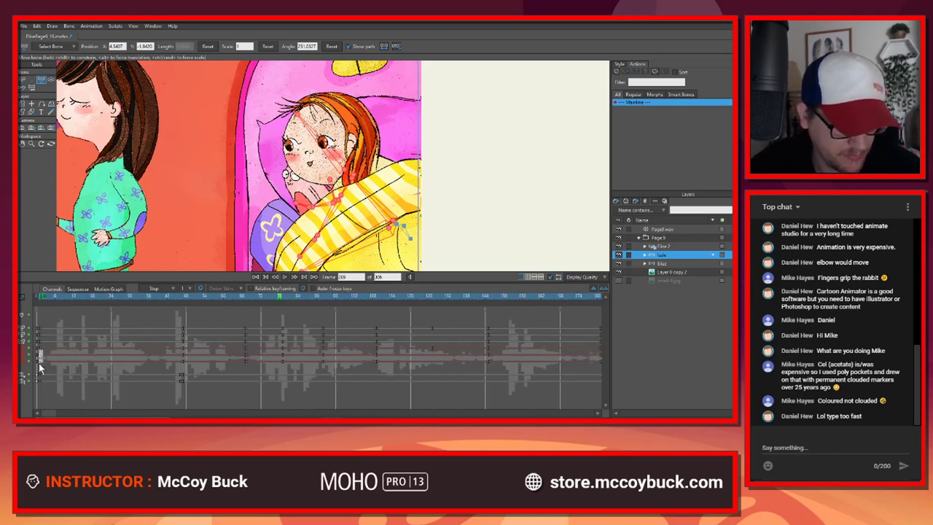
left_click_drag(48, 415, 163, 400)
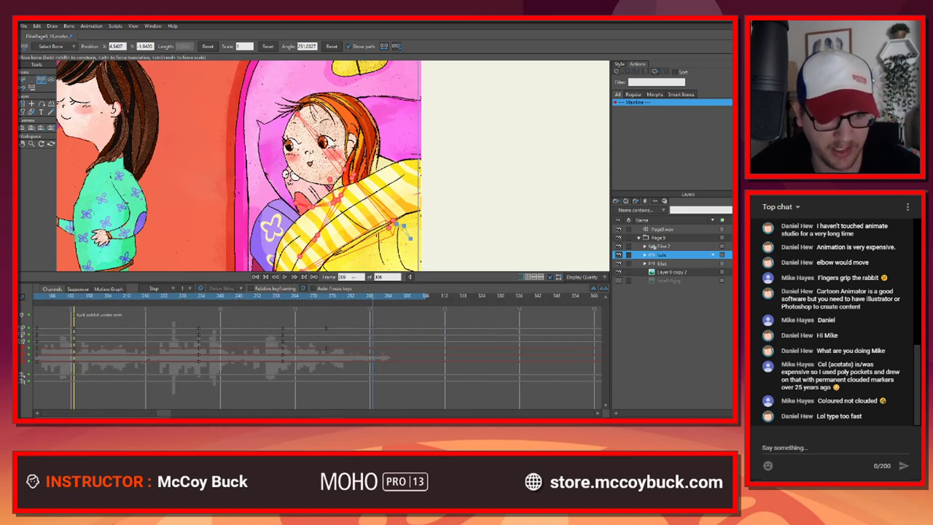
left_click(326, 298)
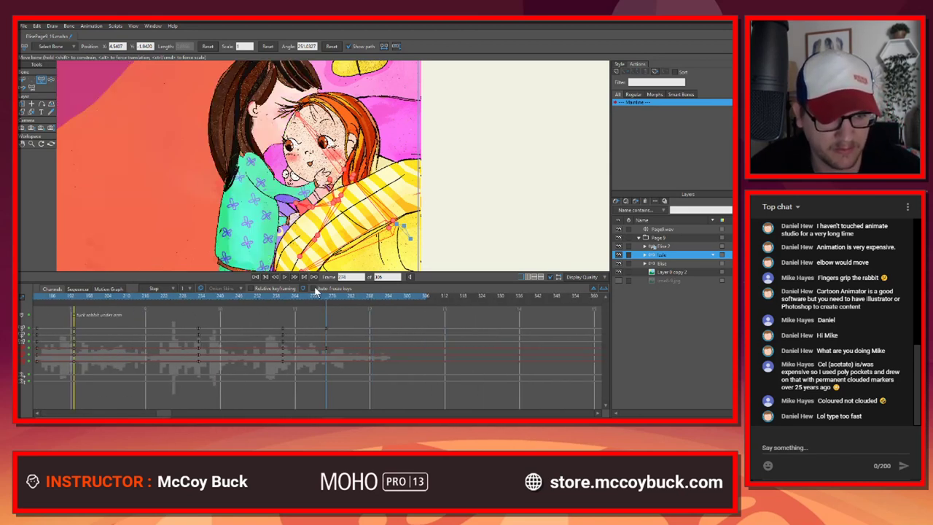
left_click(313, 289)
left_click(372, 296)
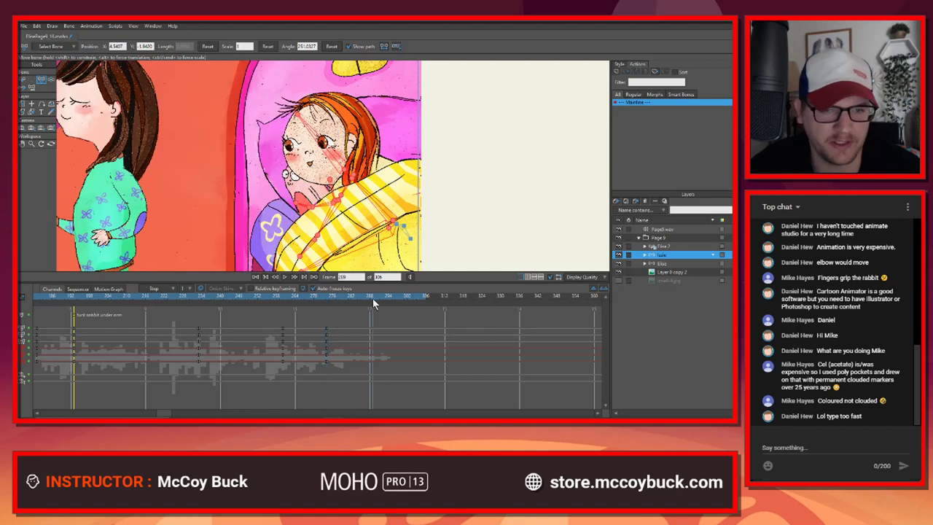
key("ctrl+v")
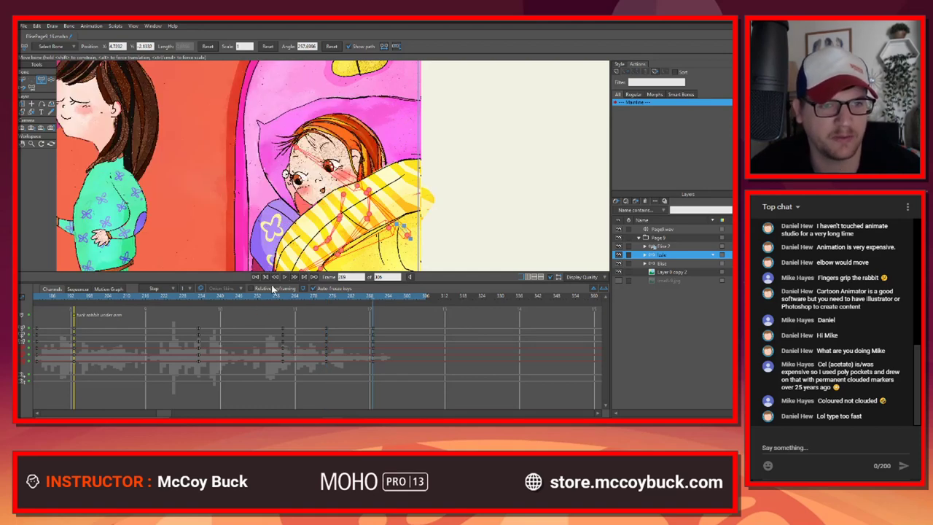
Step: Clear the bone selection and play back the handover and hug to check the timing of the red-haired girl's new poses
scroll(328, 217, "down", 3)
key("b")
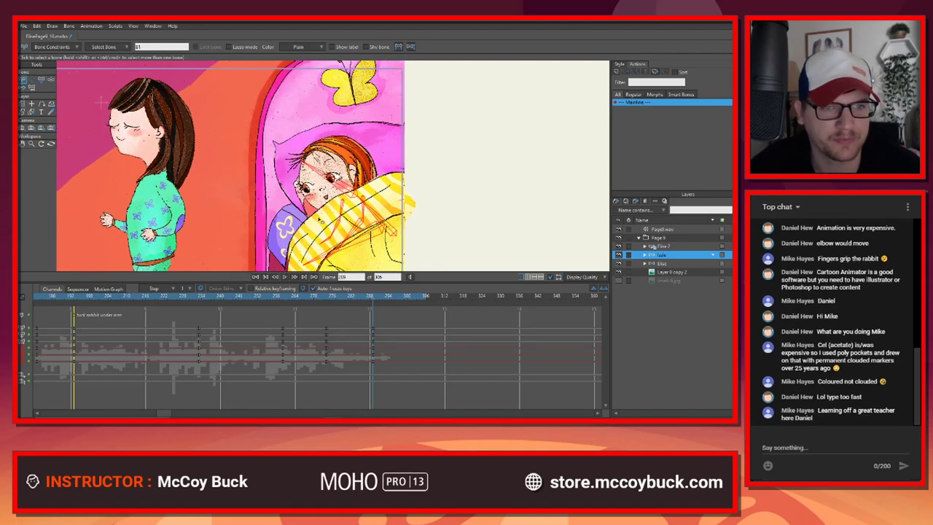
scroll(321, 221, "down", 3)
scroll(379, 257, "up", 4)
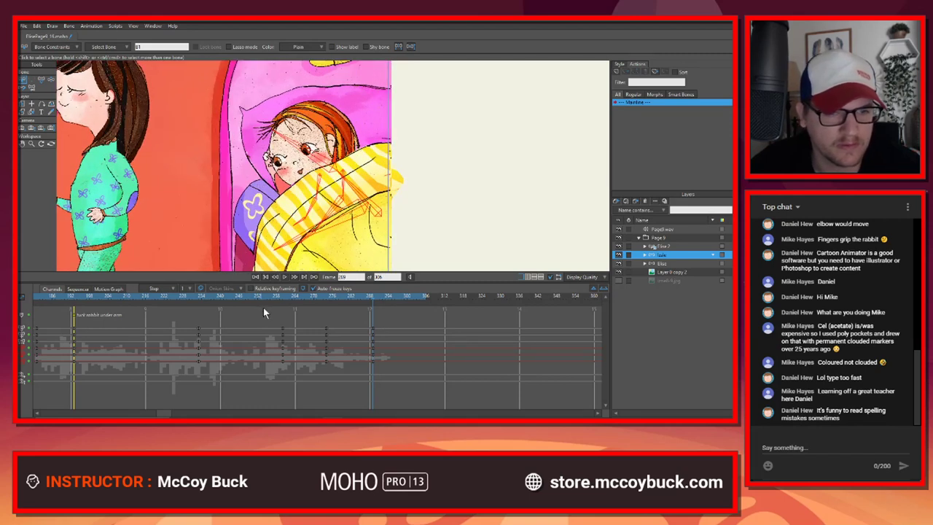
left_click(406, 252)
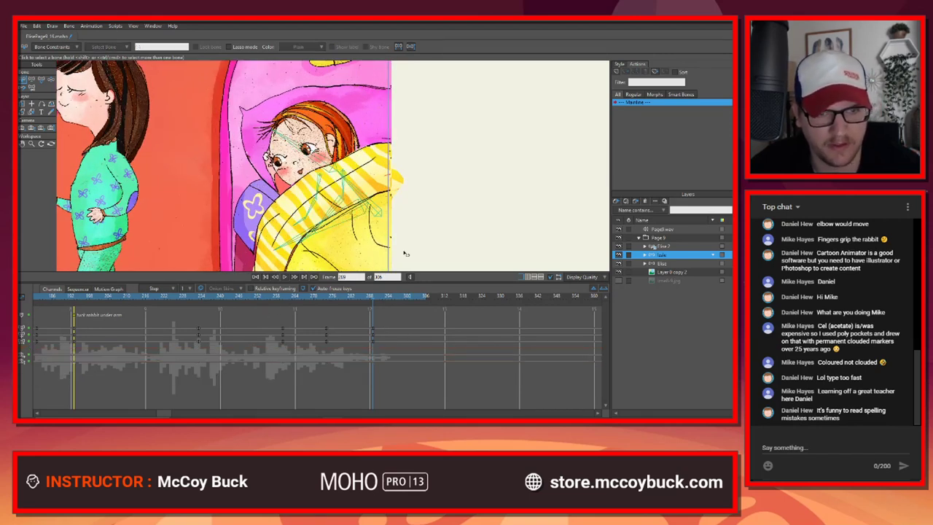
scroll(424, 251, "down", 3)
left_click_drag(145, 297, 56, 307)
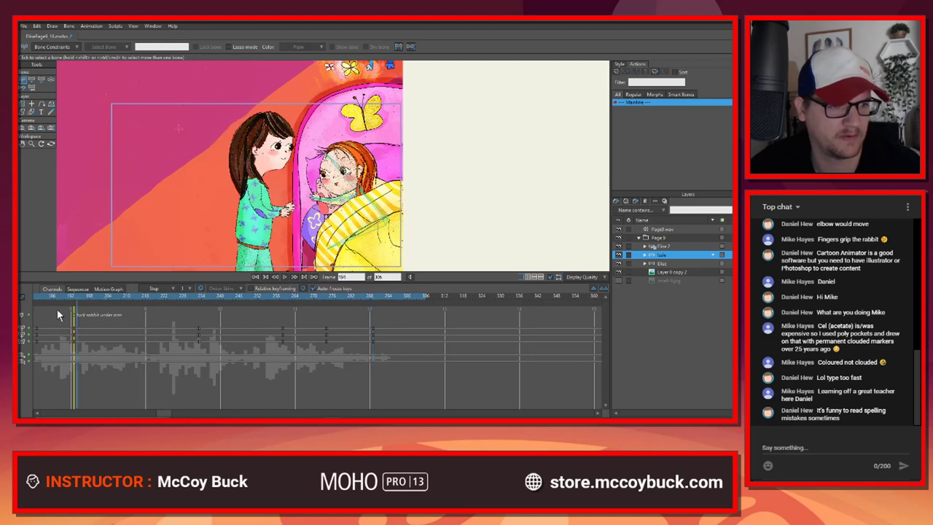
key("space")
left_click_drag(256, 228, 265, 220)
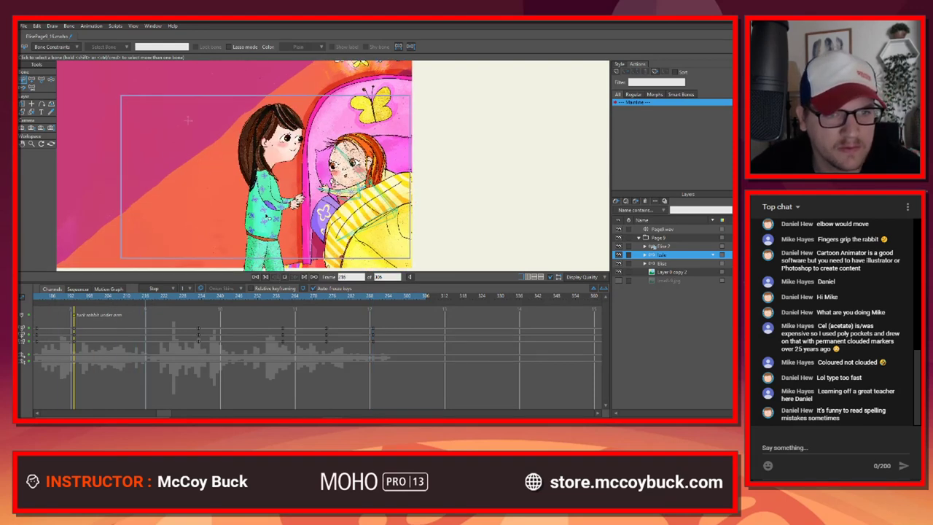
scroll(267, 218, "up", 1)
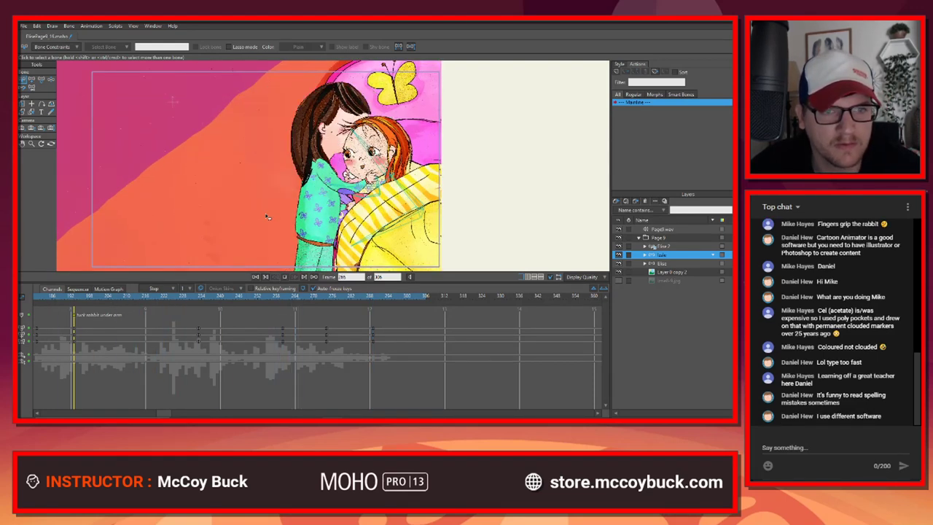
key("space")
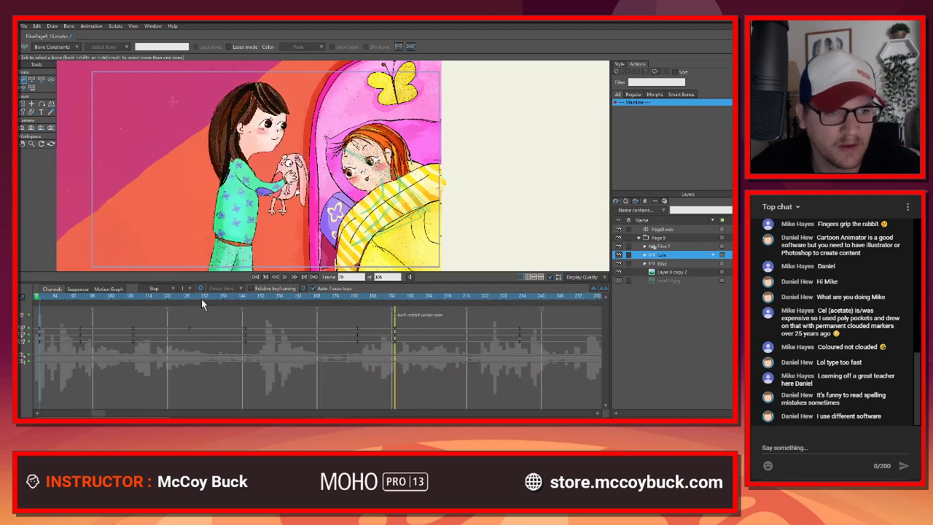
mouse_move(201, 299)
left_mouse_down()
mouse_move(420, 291)
mouse_move(164, 308)
mouse_move(190, 304)
left_mouse_up()
left_click(285, 277)
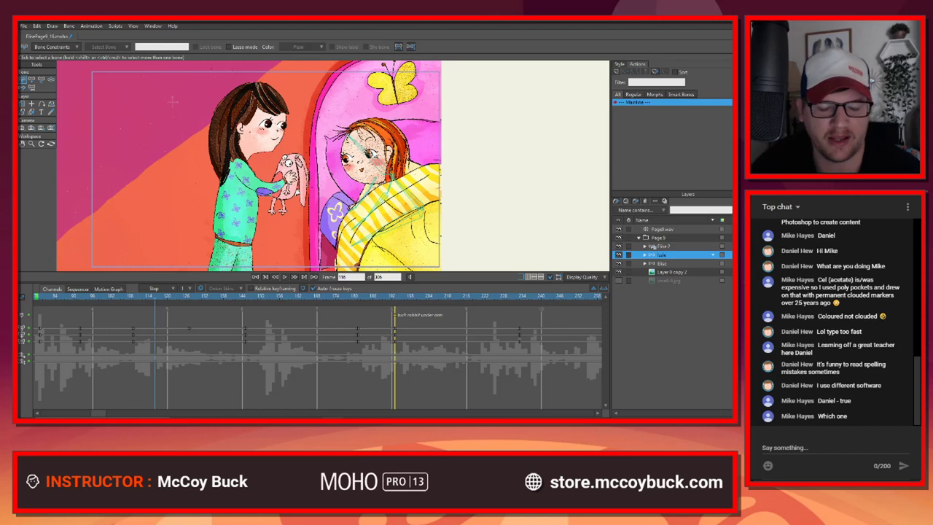
Step: At frame 0, test-bend the dark-haired girl's back arm to see how the rabbit follows, and expand her layer group
left_click(258, 277)
scroll(328, 210, "up", 2)
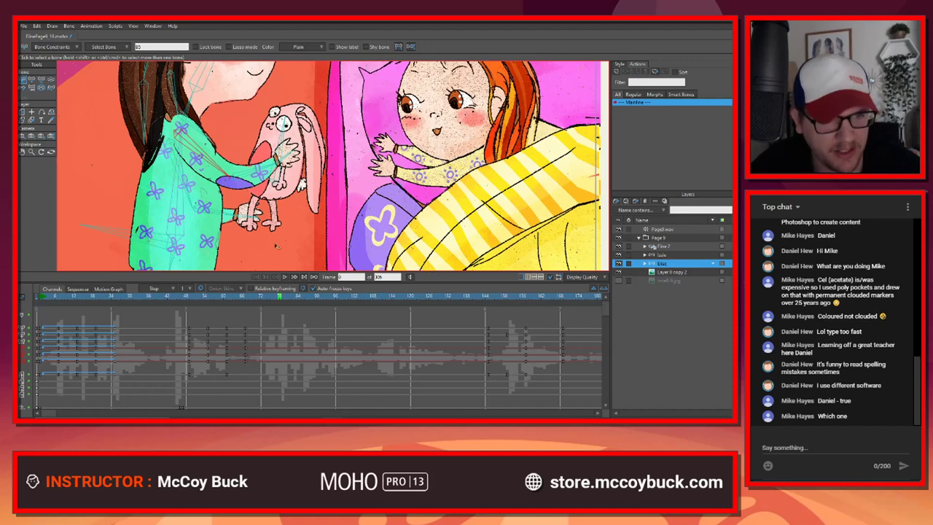
key("z")
left_click_drag(220, 220, 242, 214)
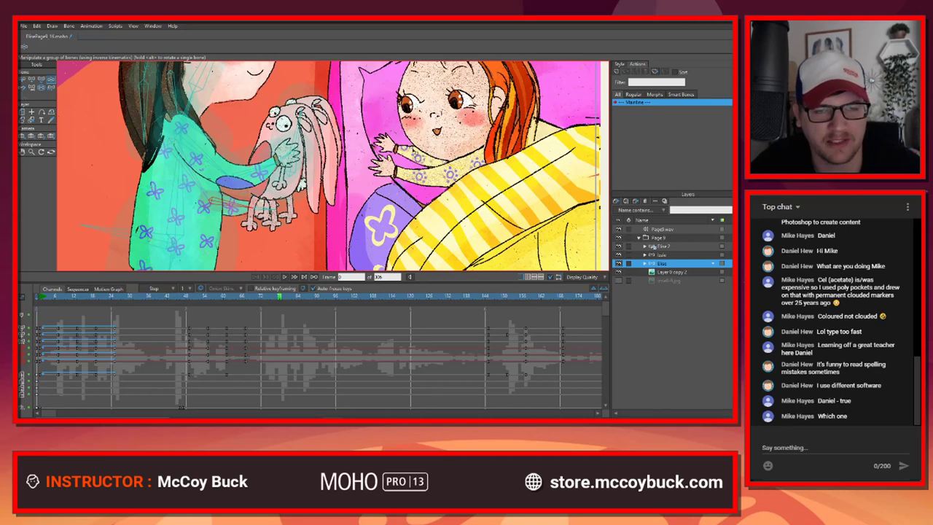
left_click_drag(240, 216, 221, 207)
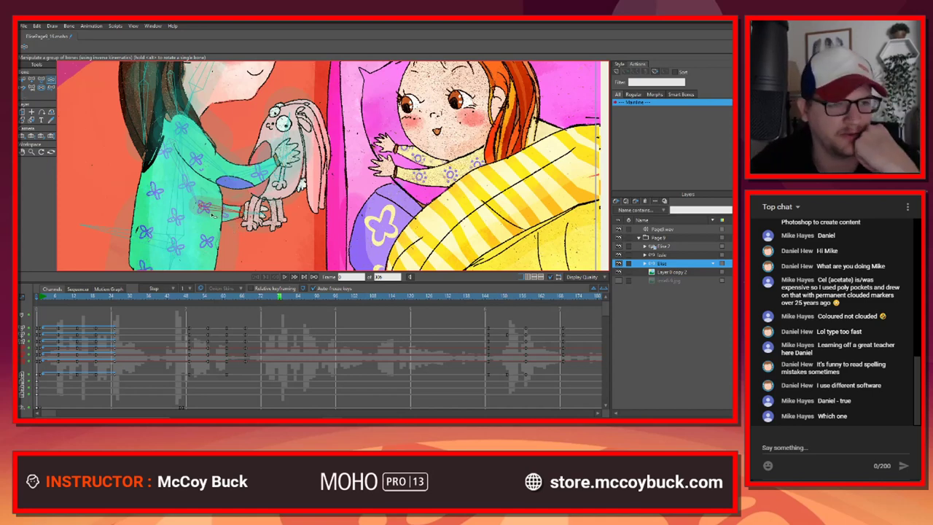
left_click_drag(212, 216, 217, 225)
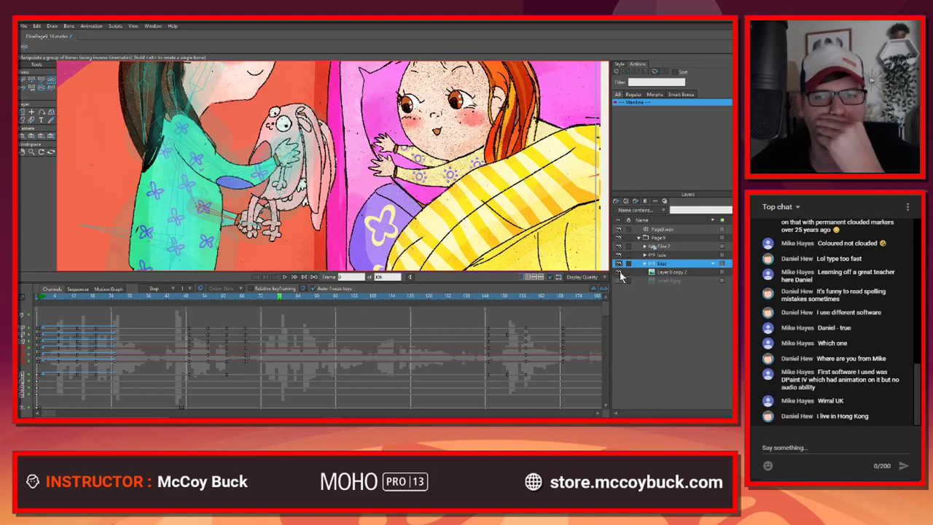
left_click(644, 264)
scroll(374, 201, "down", 5)
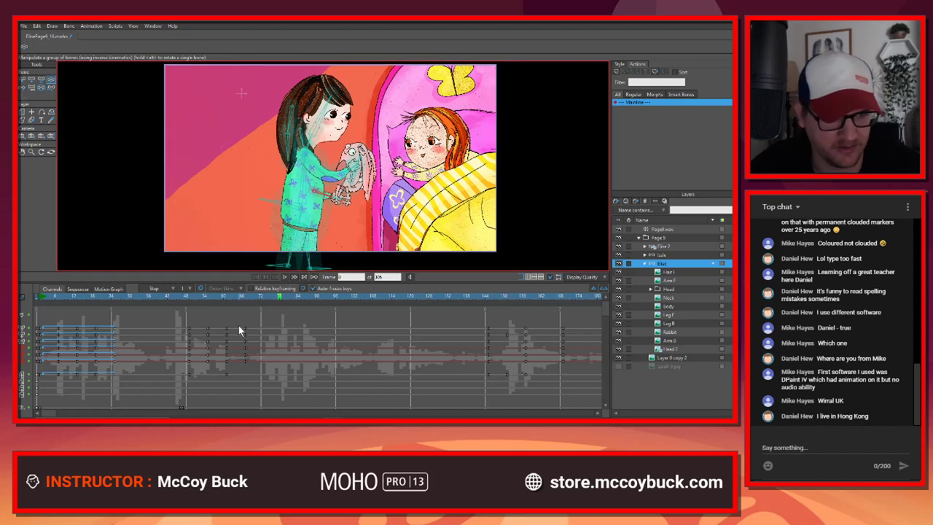
Step: Enlarge the viewport and play the scene from frame 1 to review the timing of the handover and hug
left_click(39, 297)
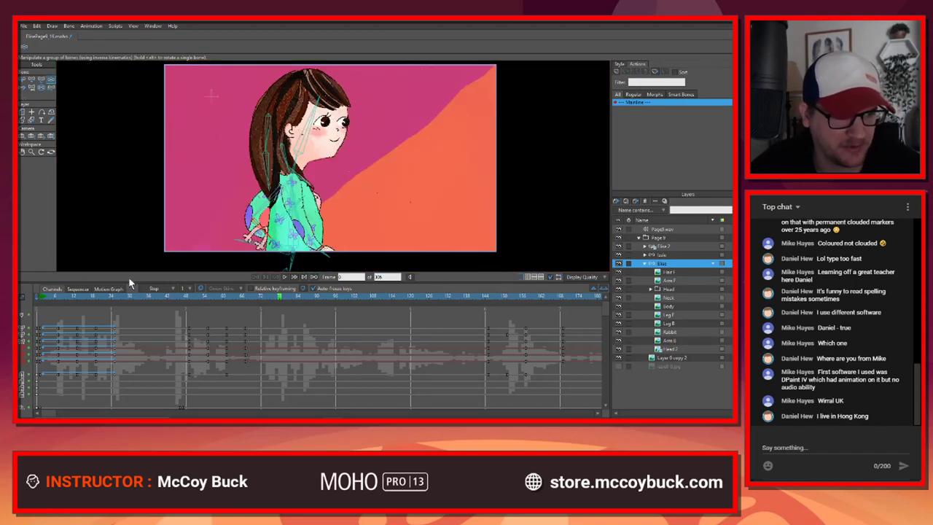
scroll(389, 218, "down", 2)
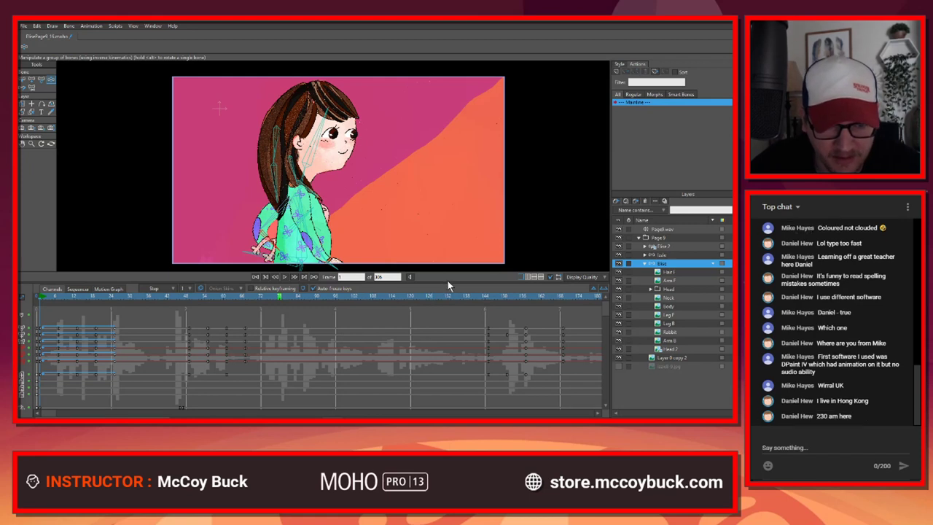
mouse_move(447, 281)
left_mouse_down()
mouse_move(443, 350)
mouse_move(441, 278)
left_mouse_up()
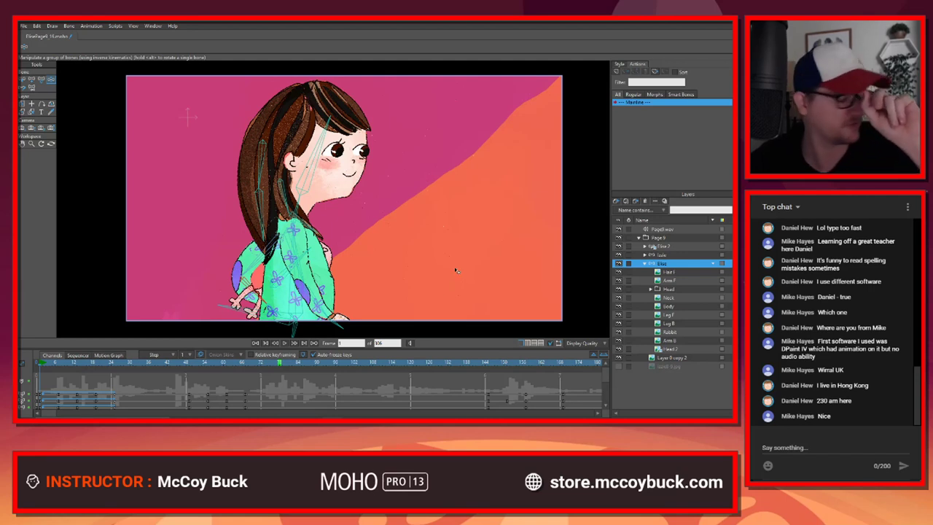
left_click(285, 343)
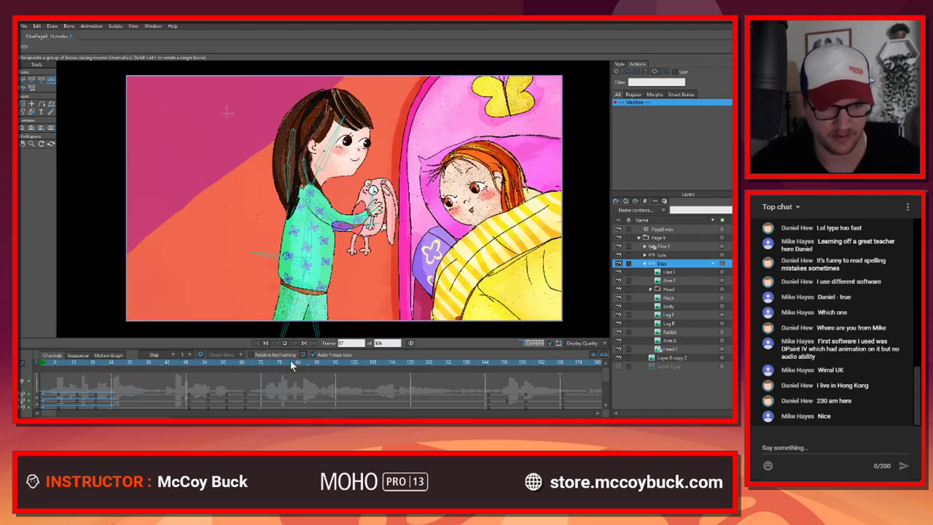
left_click(283, 343)
left_click(286, 344)
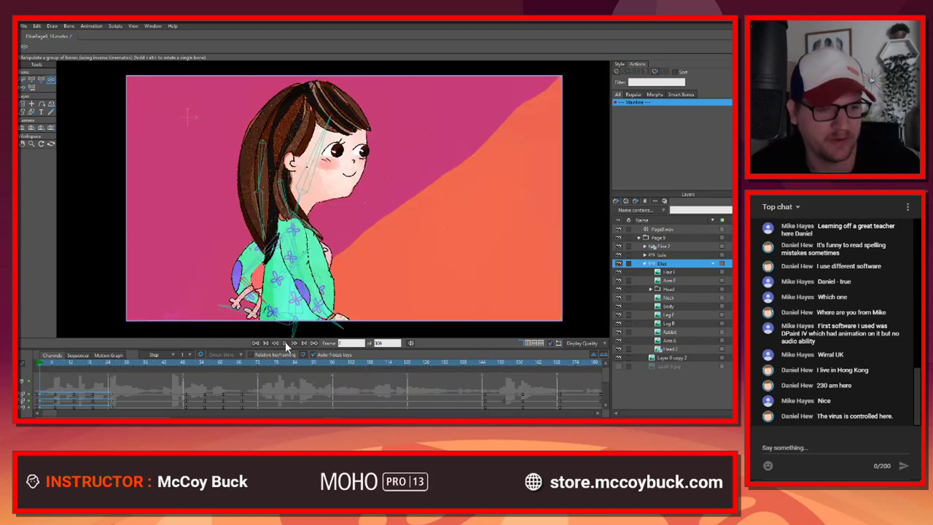
Step: Scrub between the hug and the handover, and examine both girls' hands and the rabbit around frame 182
left_click_drag(183, 368, 382, 373)
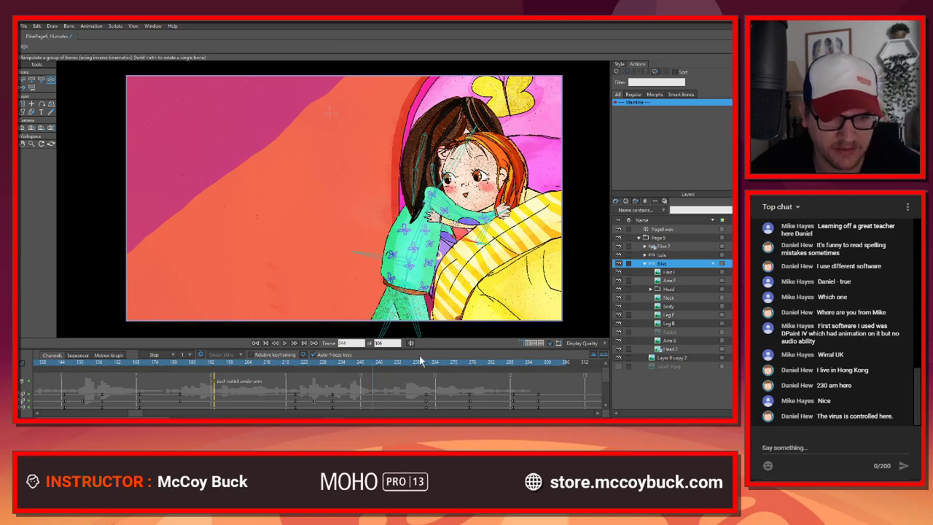
left_click_drag(421, 362, 86, 378)
key("space")
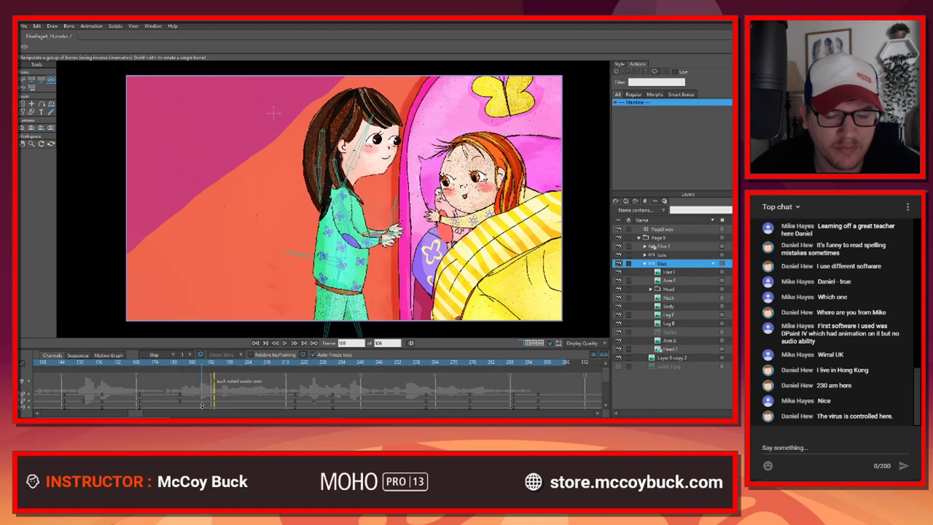
left_click_drag(202, 406, 227, 409)
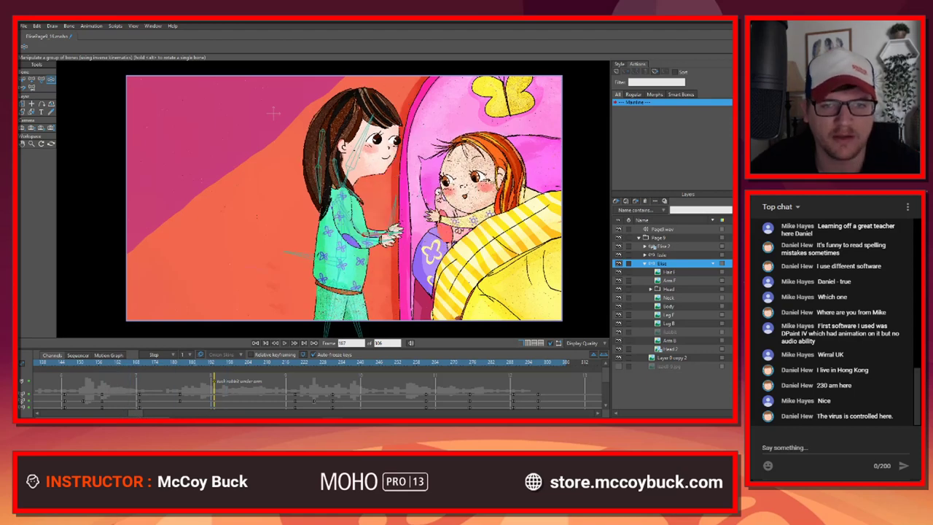
scroll(274, 113, "up", 3)
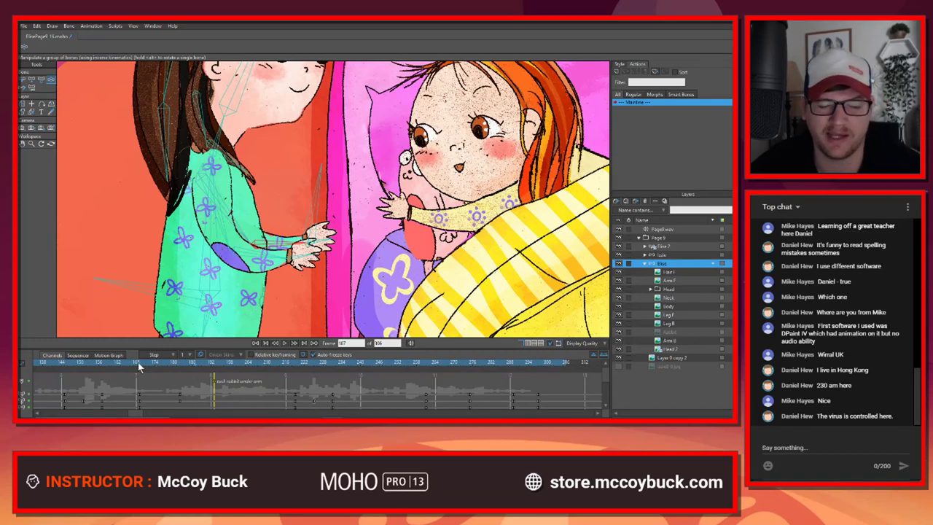
left_click(139, 362)
left_click_drag(174, 362, 185, 362)
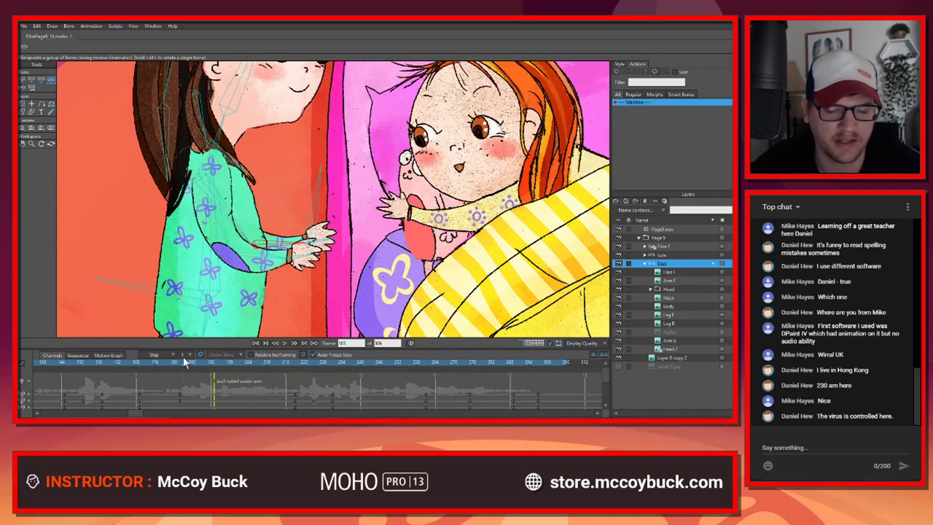
left_click(182, 363)
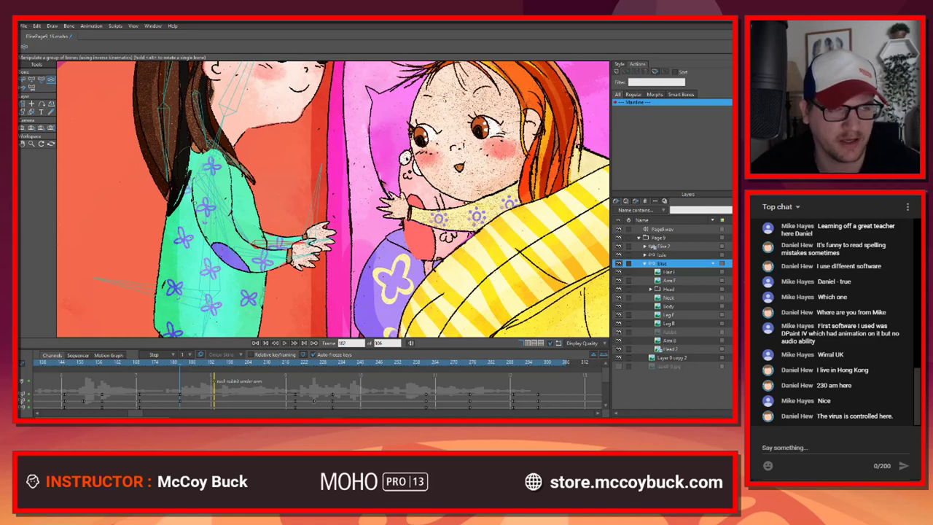
Step: Save the project as a new version named ElisePage9_17.moho
key("ctrl+shift+s")
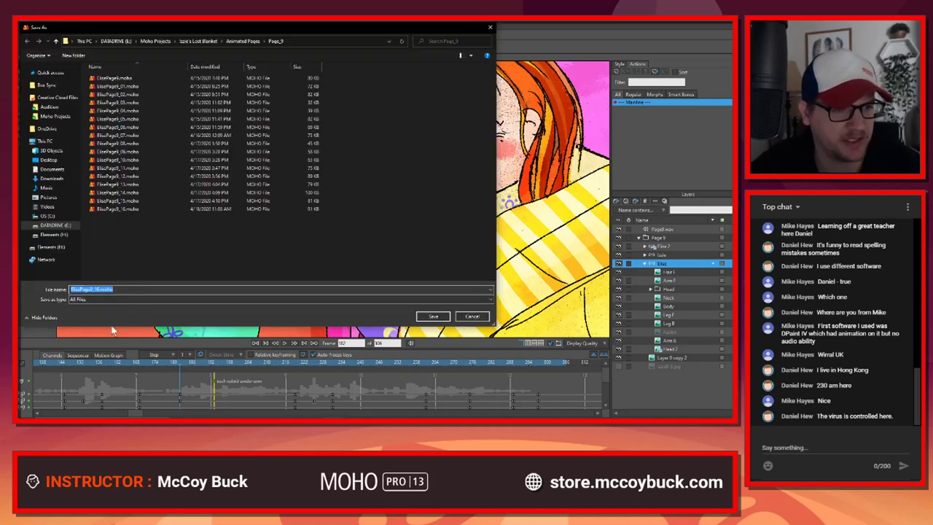
left_click(99, 289)
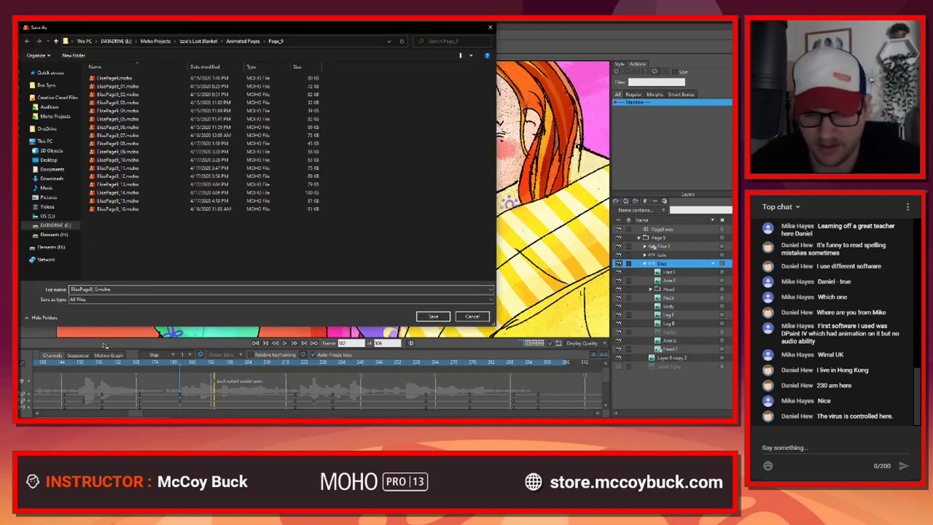
key("Return")
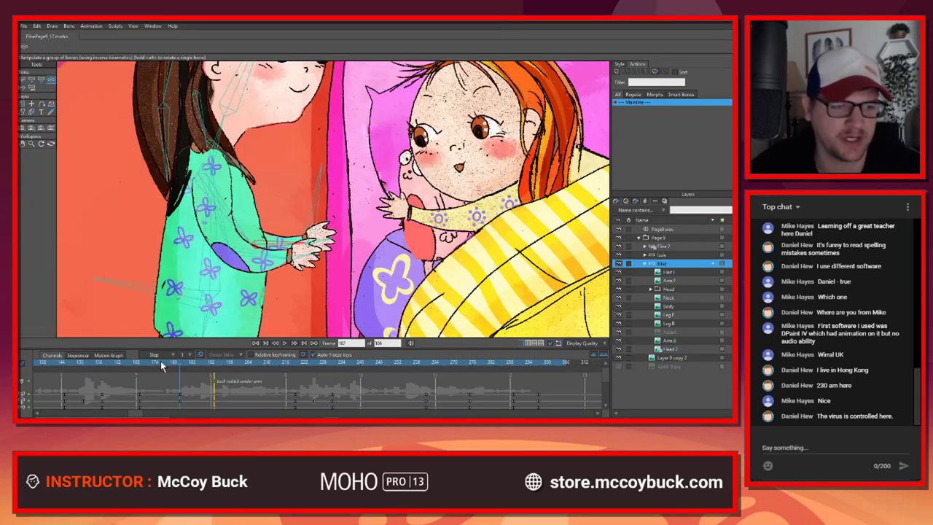
Step: Collapse the dark-haired girl's layer group, select the red-haired girl's layer, and fold her arm lower around the rabbit at frame 182
left_click(153, 363)
left_click(183, 367)
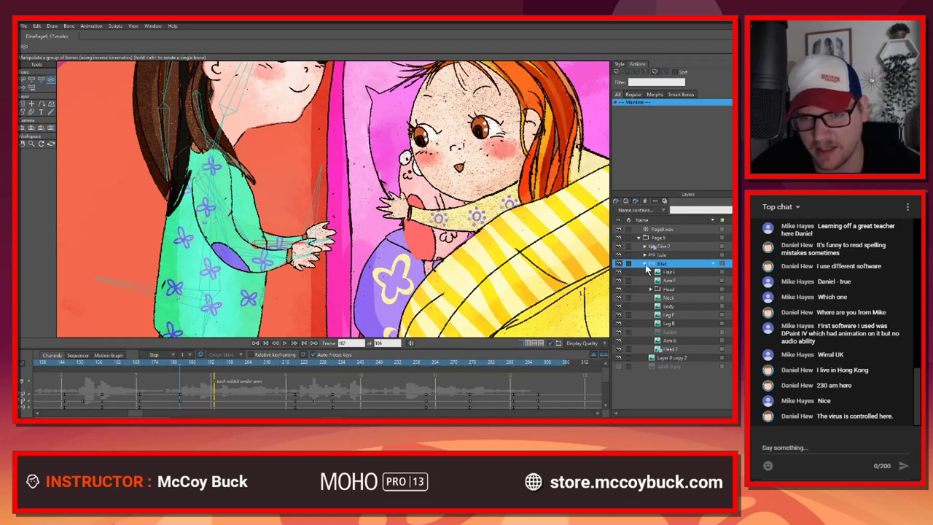
left_click(646, 263)
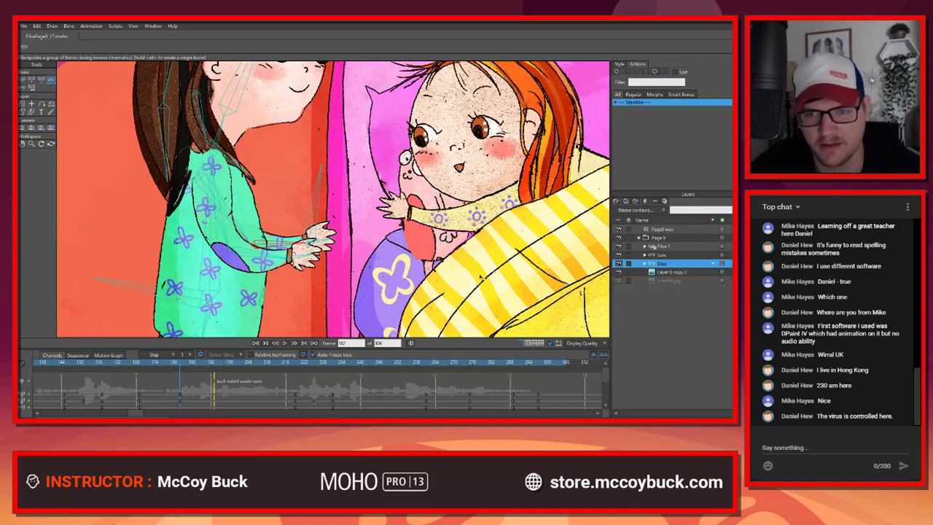
left_click(665, 255)
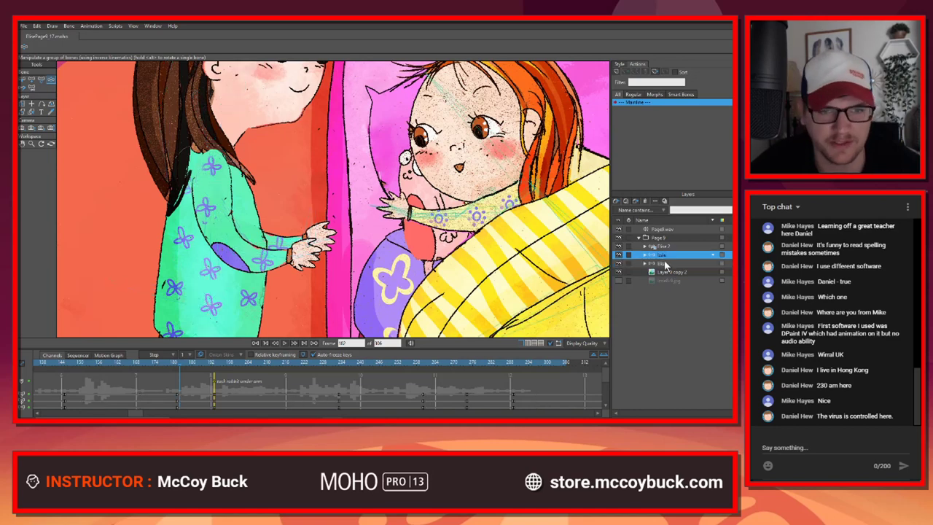
scroll(492, 197, "up", 3)
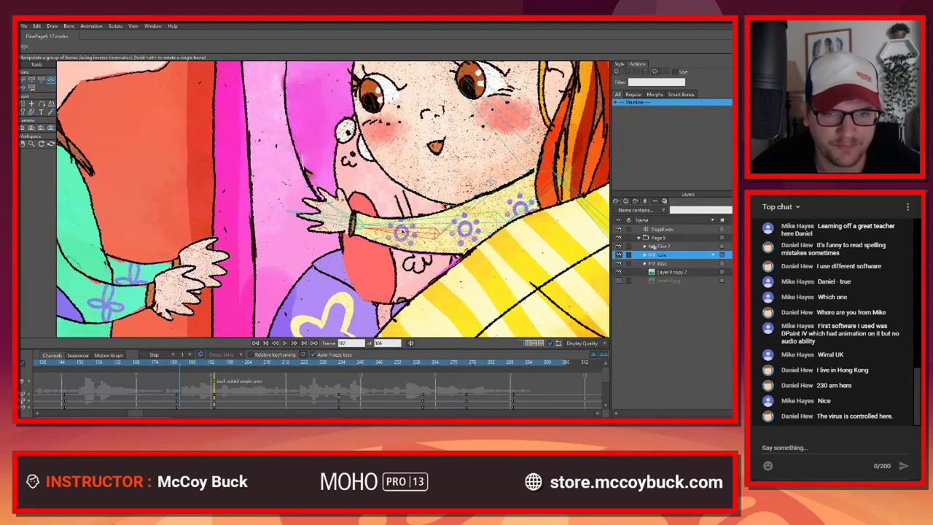
key("ctrl+z")
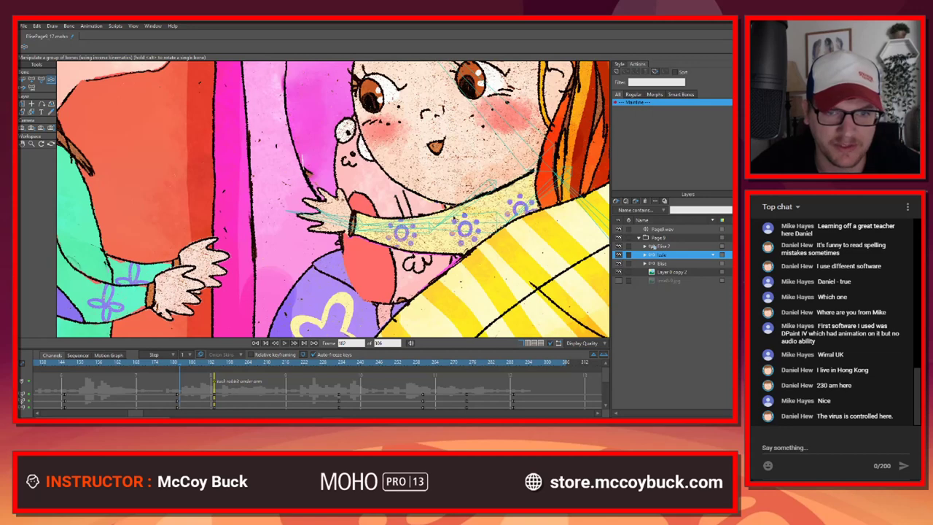
left_click_drag(453, 219, 472, 236)
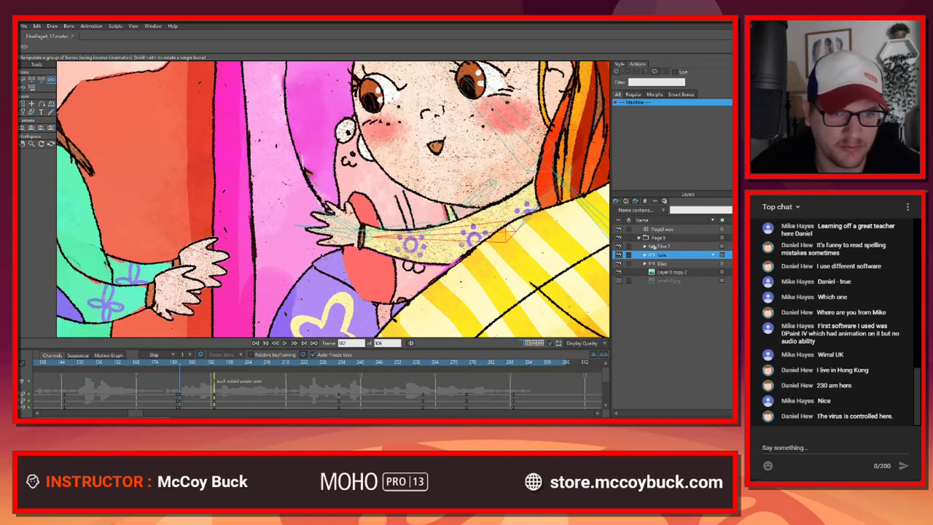
left_click_drag(325, 237, 353, 222)
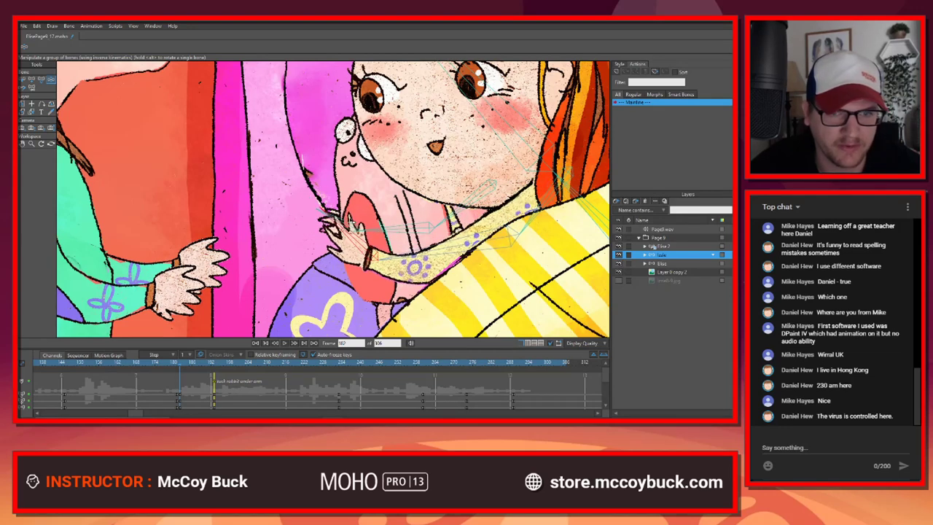
scroll(349, 231, "down", 3)
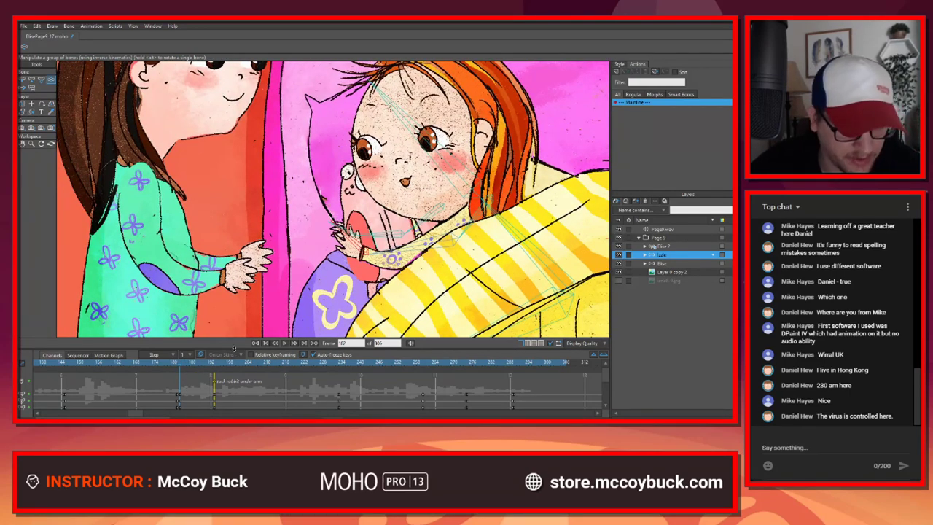
Step: Move the new arm keys one frame earlier onto the existing pose keys, and play back the handover from frame 144
left_click_drag(234, 349, 241, 301)
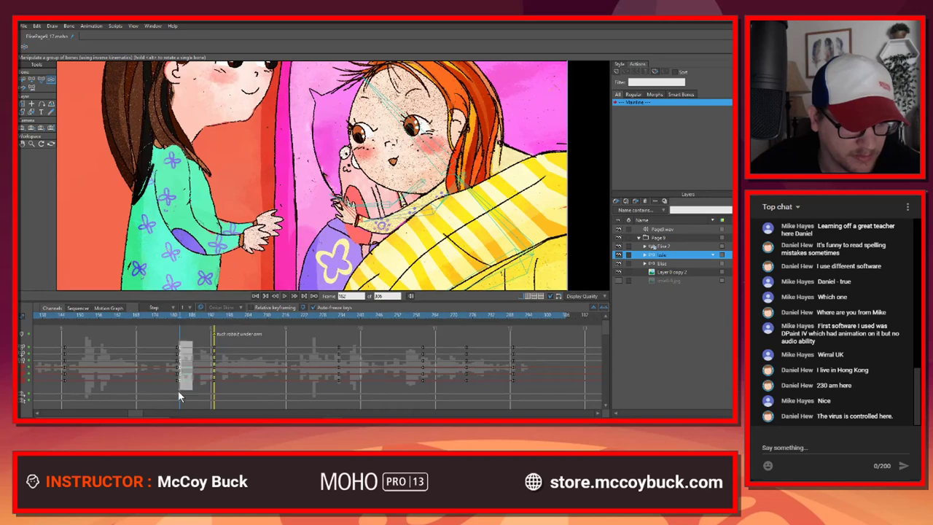
left_click_drag(181, 387, 176, 349)
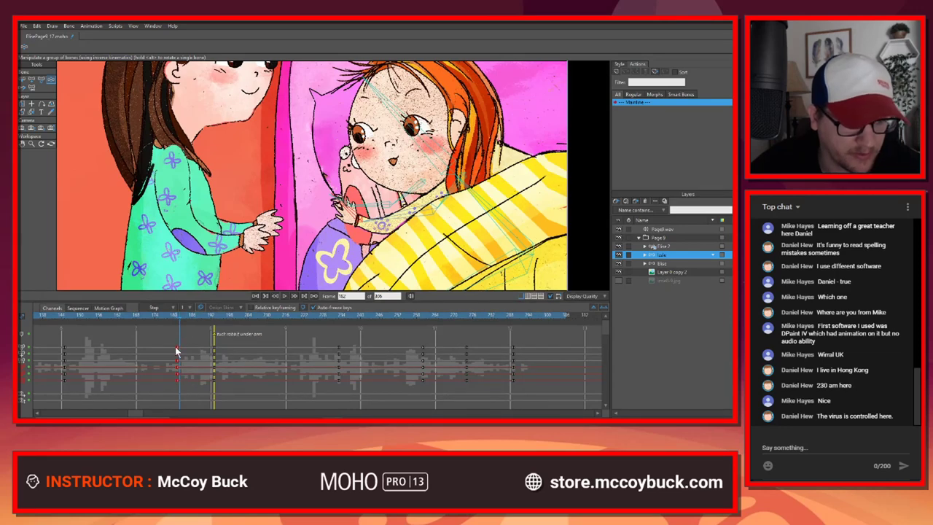
mouse_move(173, 316)
left_mouse_down()
mouse_move(84, 338)
mouse_move(310, 300)
mouse_move(64, 340)
left_mouse_up()
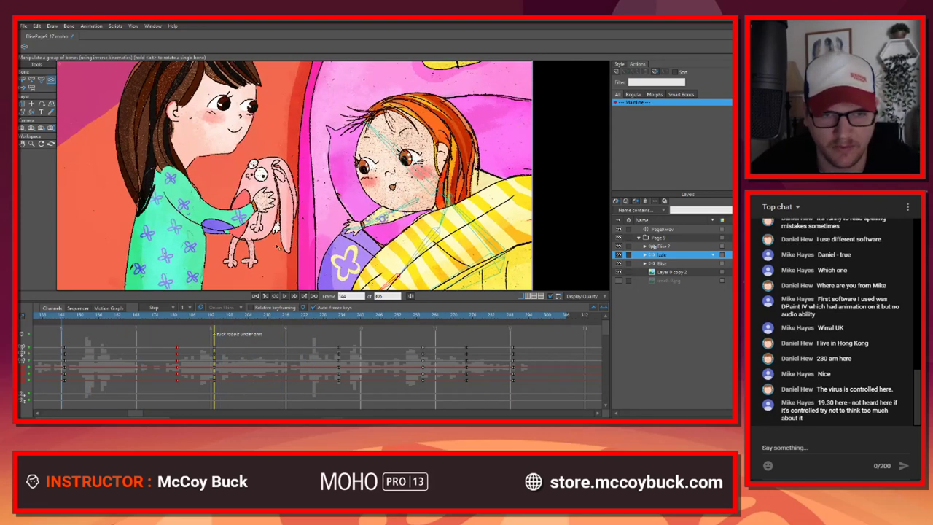
scroll(278, 247, "up", 2)
key("space")
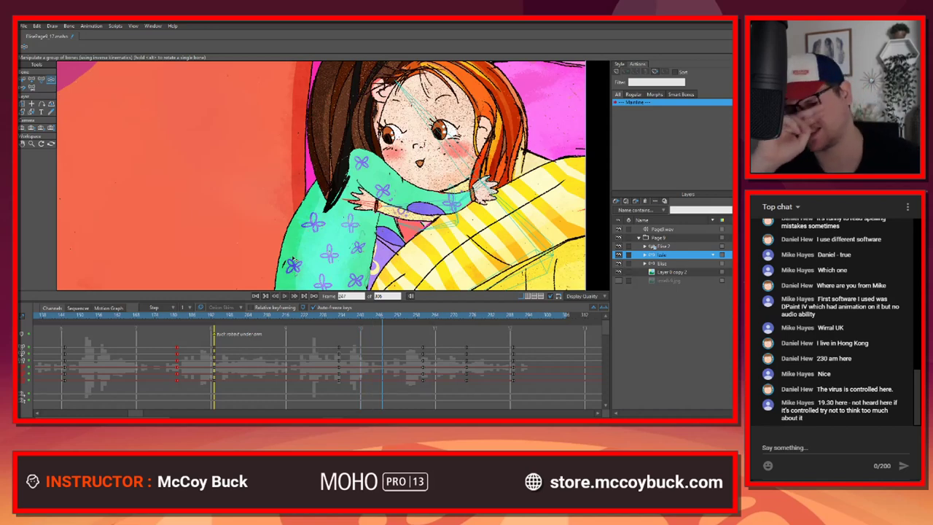
Step: At frame 193, adjust the red-haired girl's arm across the rabbit and scrub the preceding frames to check the movement
left_click_drag(65, 318, 215, 313)
scroll(434, 220, "up", 2)
left_click_drag(433, 234, 414, 236)
scroll(413, 236, "down", 4)
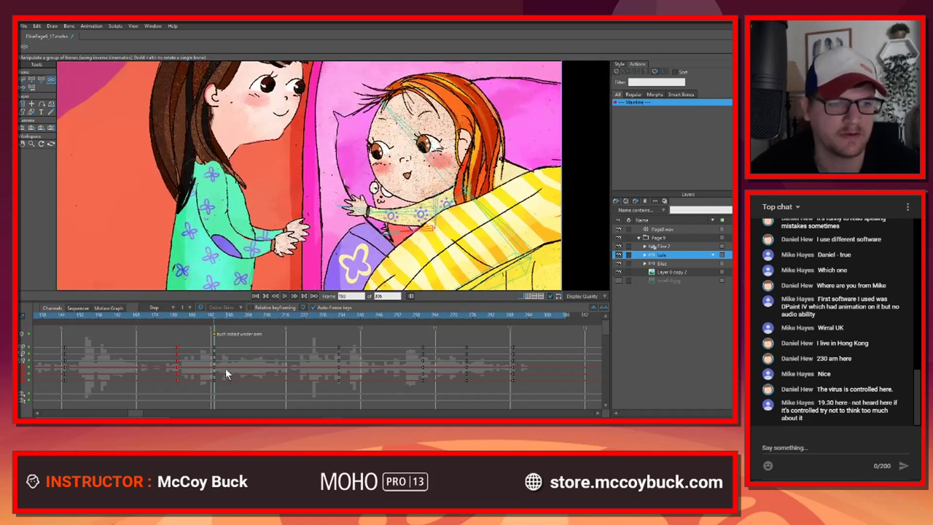
mouse_move(188, 315)
left_mouse_down()
mouse_move(56, 350)
mouse_move(224, 327)
mouse_move(198, 336)
mouse_move(214, 335)
left_mouse_up()
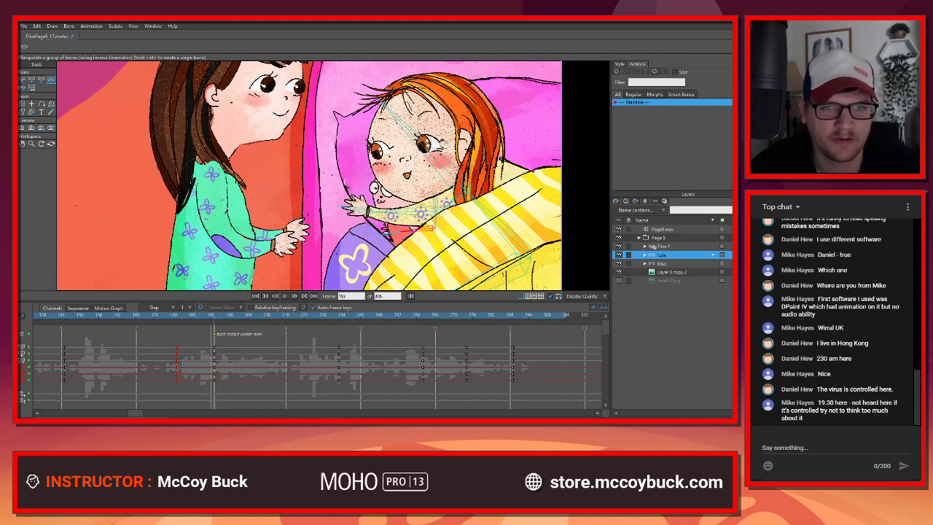
Step: At frame 193, tilt the red-haired girl's head down toward the rabbit and tuck her arm in around it
key("b")
left_click(431, 152)
key("t")
left_click_drag(424, 145, 413, 184)
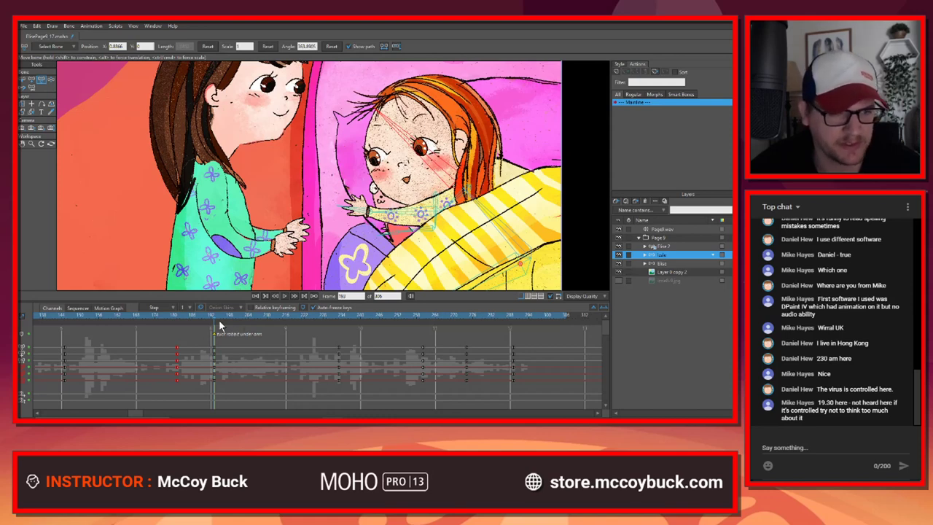
key("z")
left_click_drag(408, 215, 455, 230)
scroll(353, 195, "down", 2)
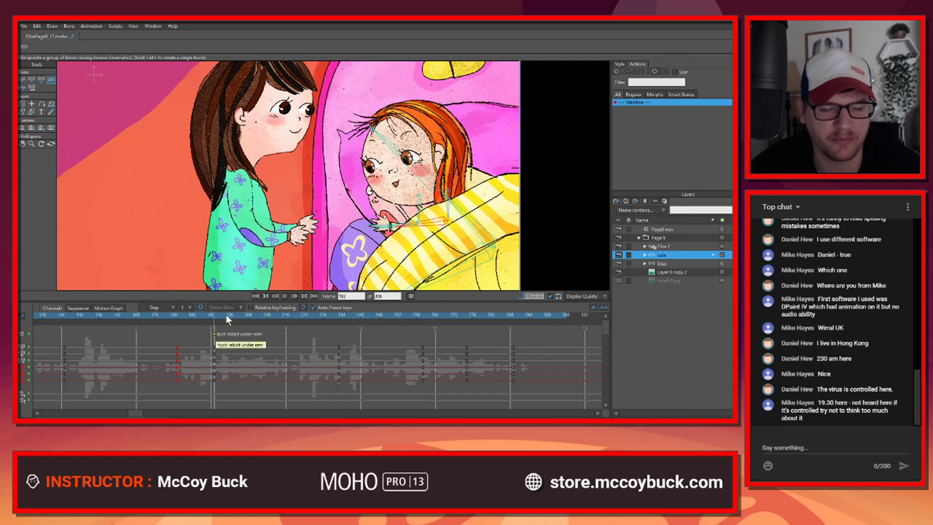
Step: Hold the red-haired girl's tucked pose with keys at frame 206 and nudge her head slightly downward
left_click_drag(213, 315, 266, 312)
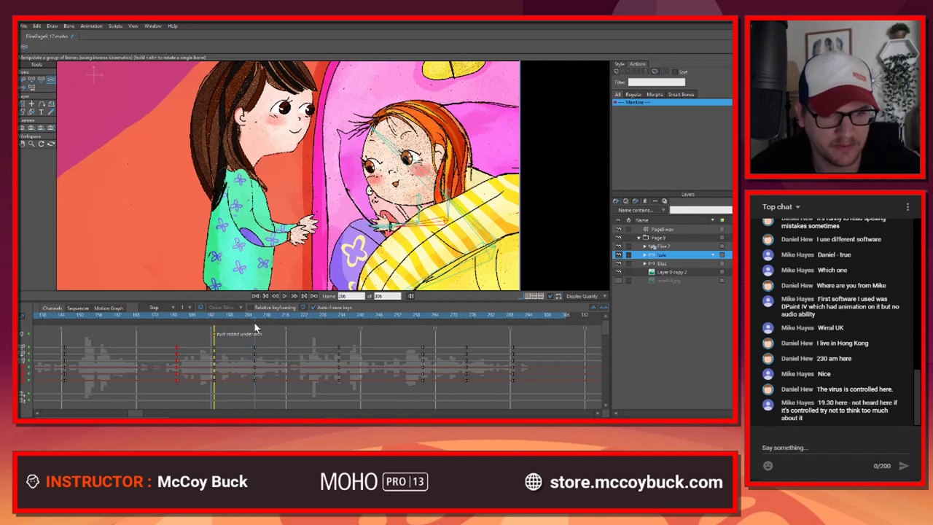
left_click_drag(398, 151, 399, 154)
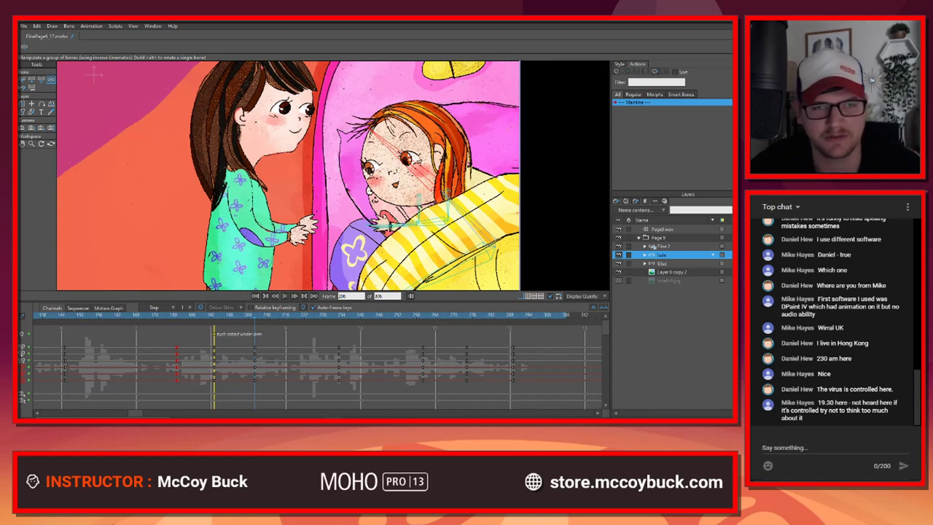
scroll(393, 172, "up", 2)
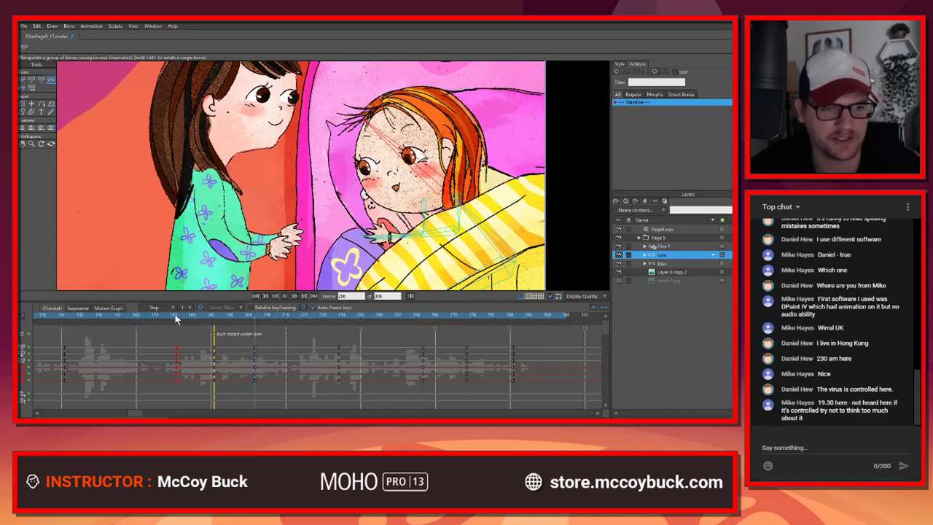
Step: At frame 217, rotate the red-haired girl's head back up, away from the rabbit
left_click_drag(175, 314, 285, 296)
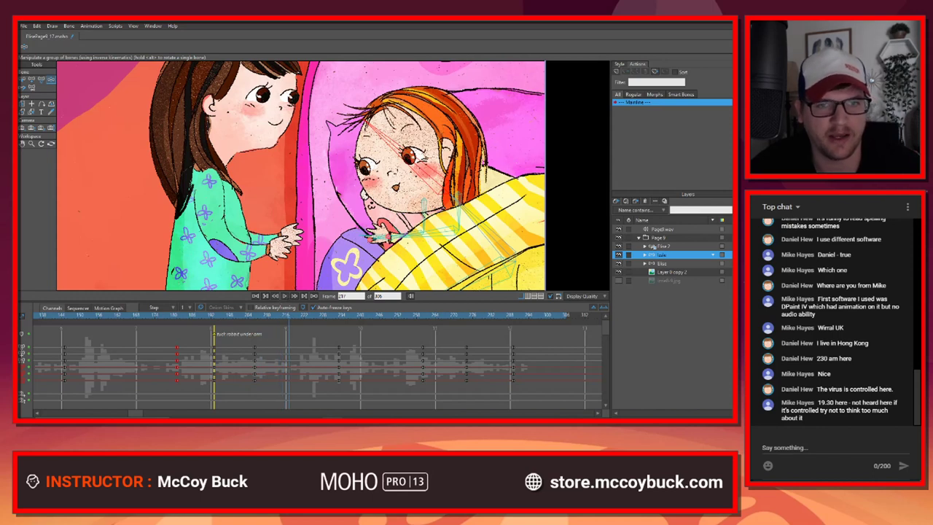
key("t")
left_click_drag(397, 148, 408, 133)
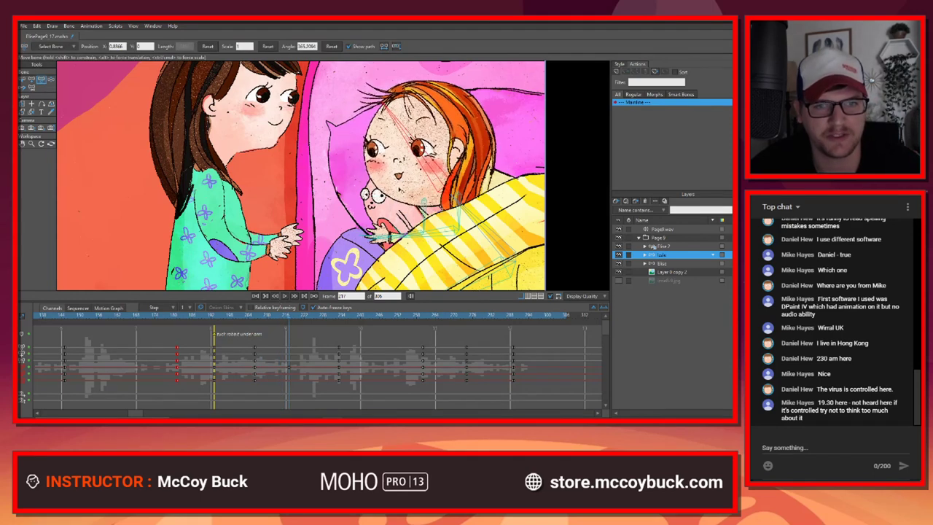
Step: At frame 217, swing the red-haired girl's arm up and out toward the other girl, shifting it slightly down below her chin
key("z")
left_click_drag(462, 216, 337, 217)
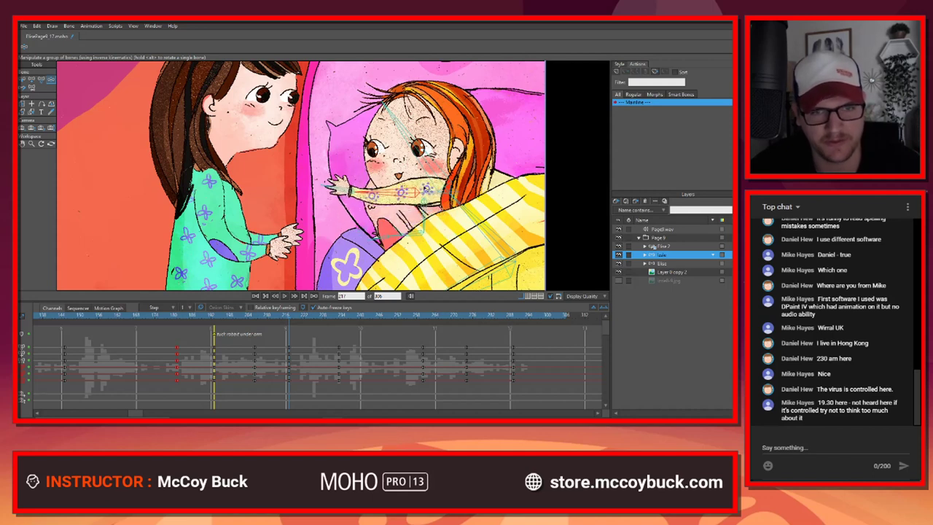
key("t")
left_click_drag(430, 196, 398, 204)
left_click_drag(329, 192, 329, 197)
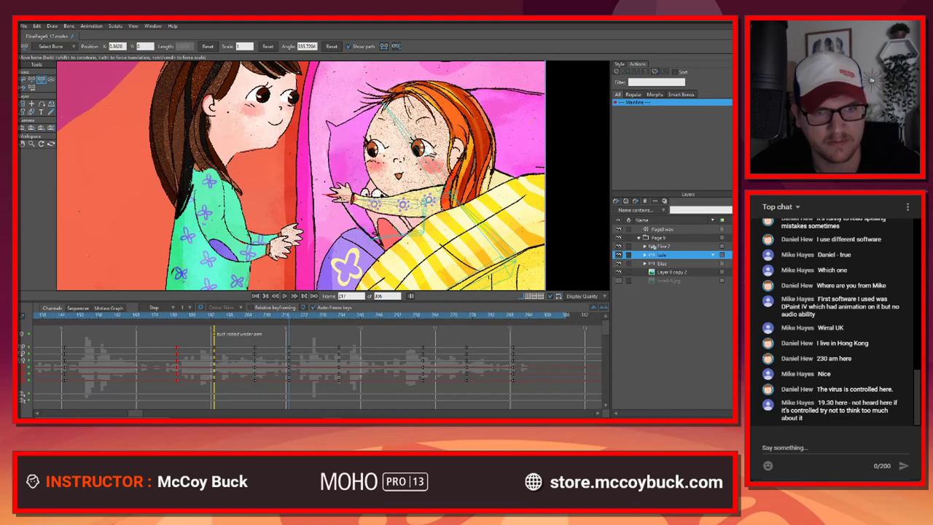
scroll(297, 243, "down", 2)
scroll(86, 92, "up", 1)
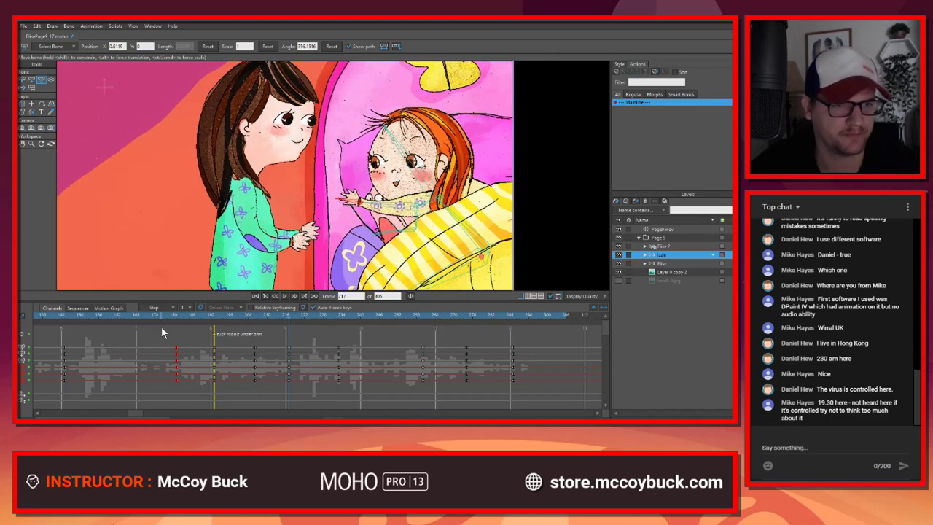
Step: At frame 211, with onion skins of frames 206 and 217, create an in-between pose with the red-haired girl's head lifted and arm reaching outward
left_click_drag(141, 318, 269, 329)
scroll(423, 200, "up", 2)
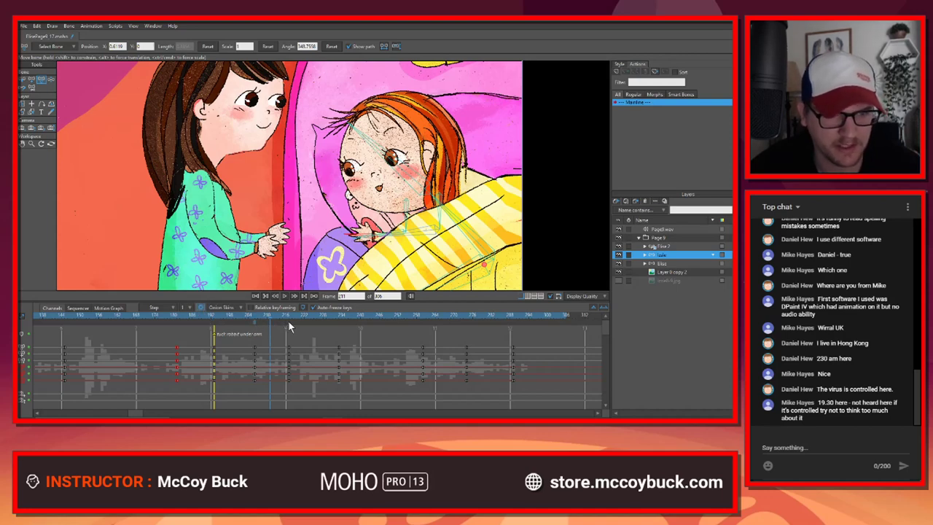
scroll(400, 231, "up", 2)
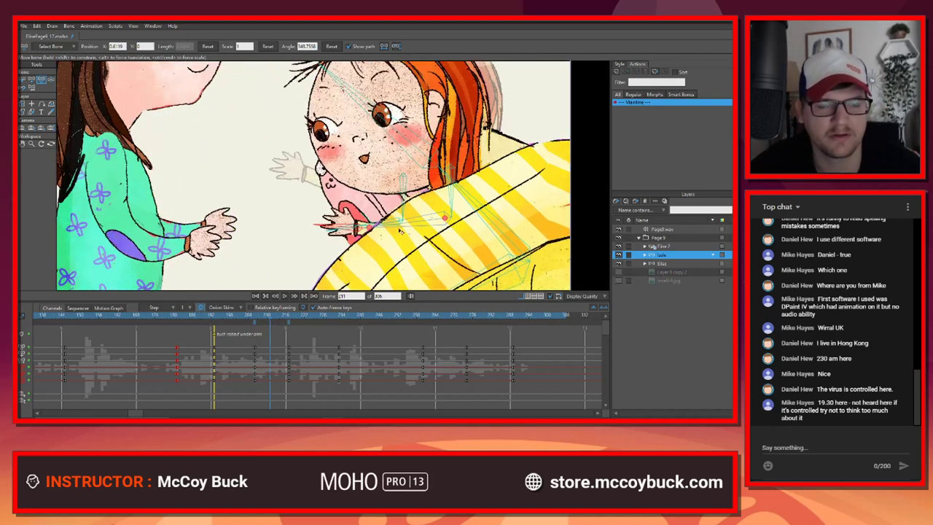
scroll(400, 230, "down", 3)
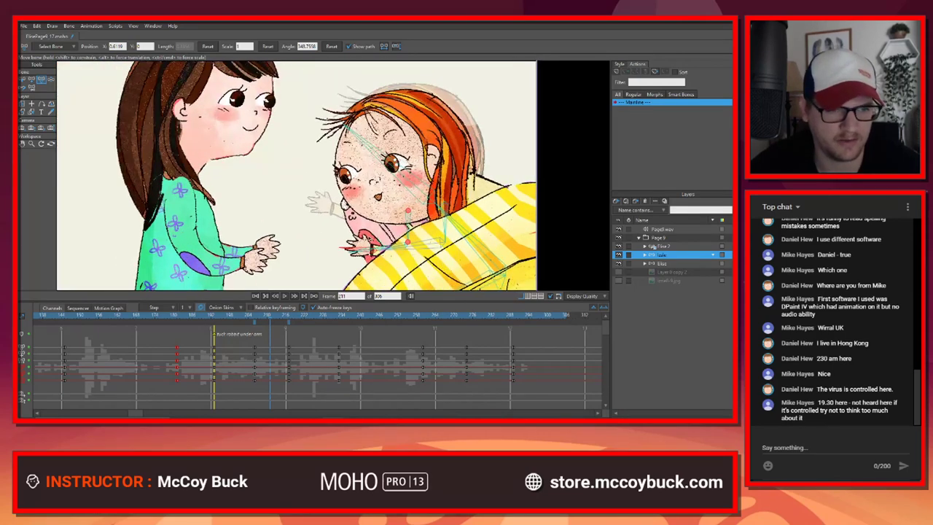
left_click_drag(400, 169, 406, 163)
left_click_drag(421, 246, 370, 232)
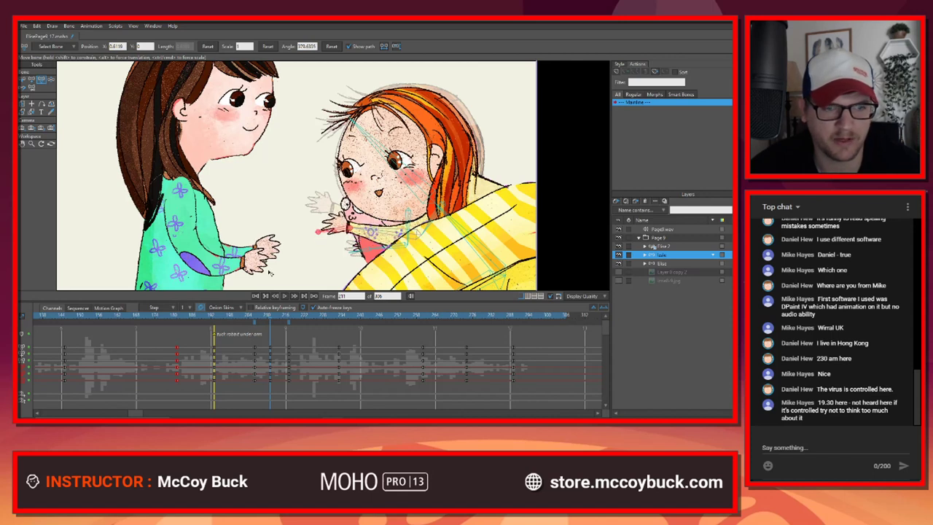
Step: Play back the movement from frame 180 into the hug and return to frame 175 to judge the timing
scroll(269, 271, "down", 2)
left_click(177, 318)
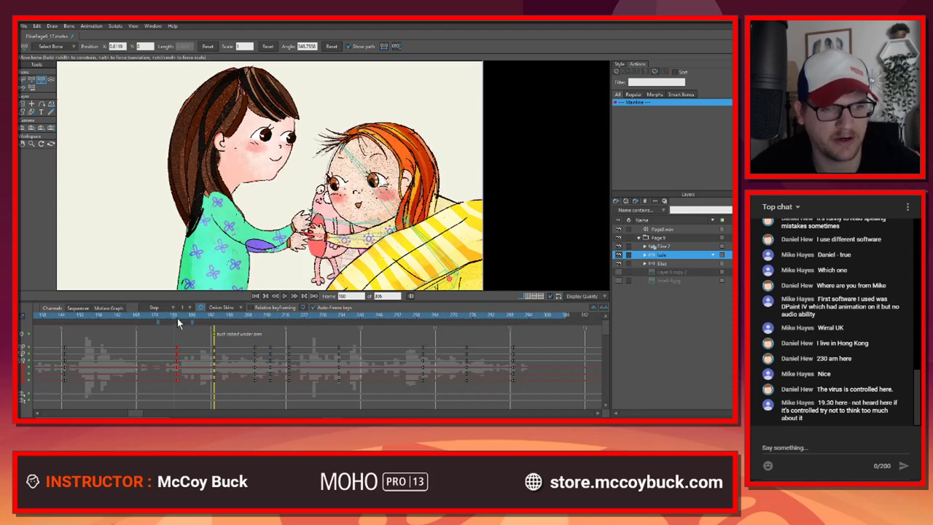
key("space")
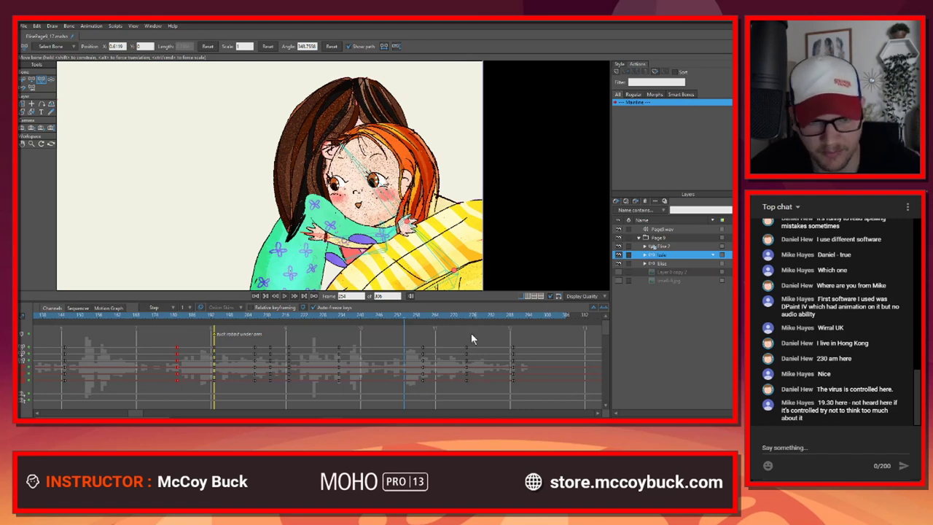
left_click_drag(129, 317, 157, 321)
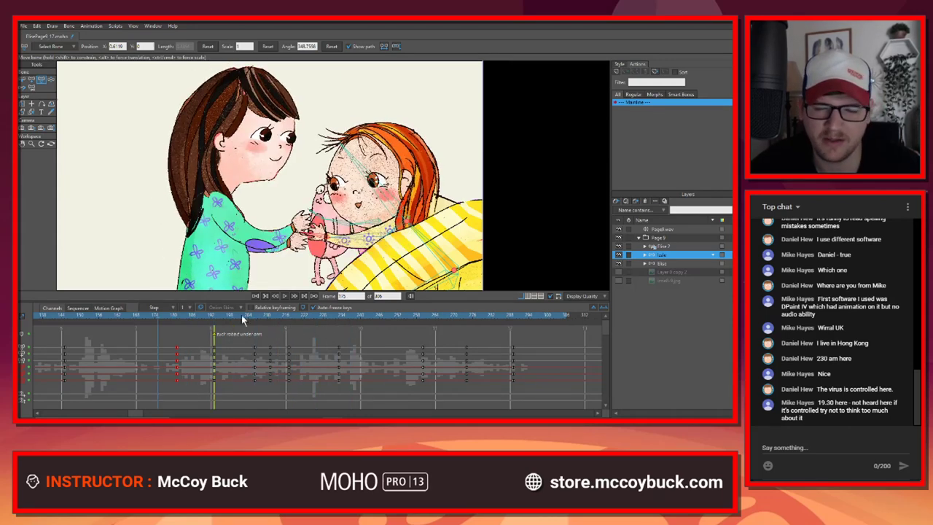
Step: Show the background layer again and replay the scene from about frame 145 through the start of the hug
left_click(619, 272)
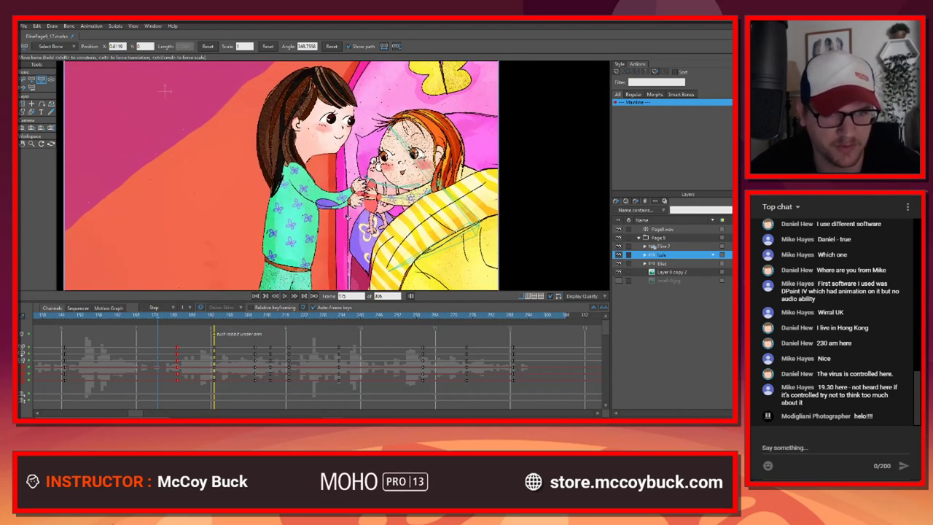
left_click(65, 317)
key("space")
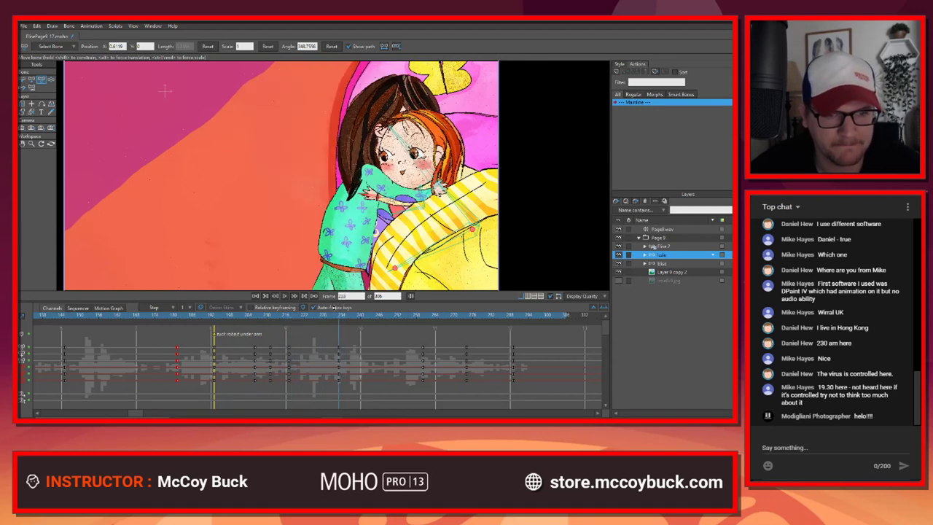
left_click(266, 318)
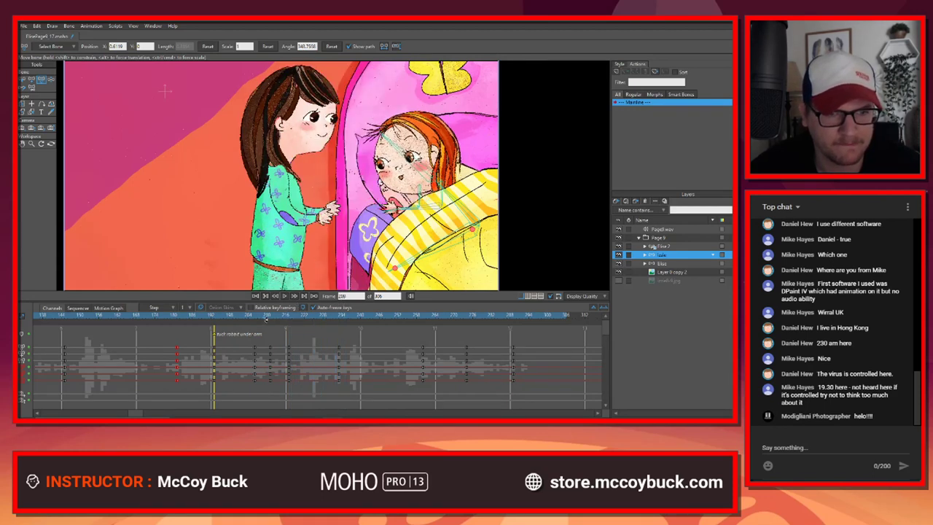
Step: Shift the red-haired girl's keys from frame 181 through the start of the hug earlier, so the first lands on frame 175
left_click(116, 364)
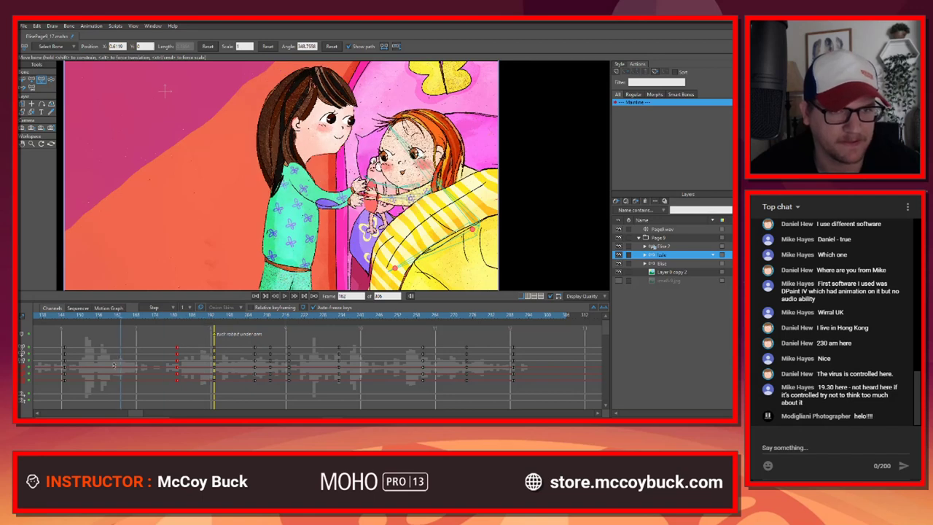
left_click_drag(113, 365, 374, 387)
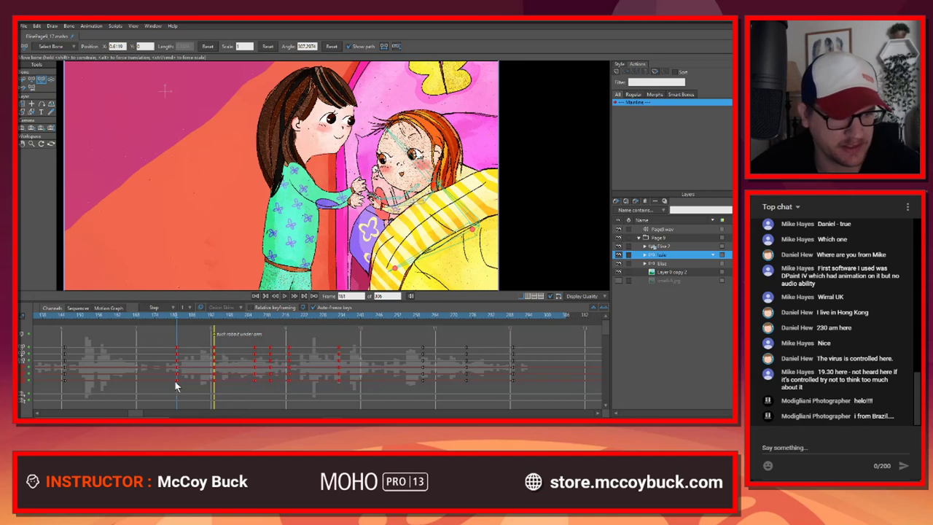
left_click_drag(126, 319, 157, 316)
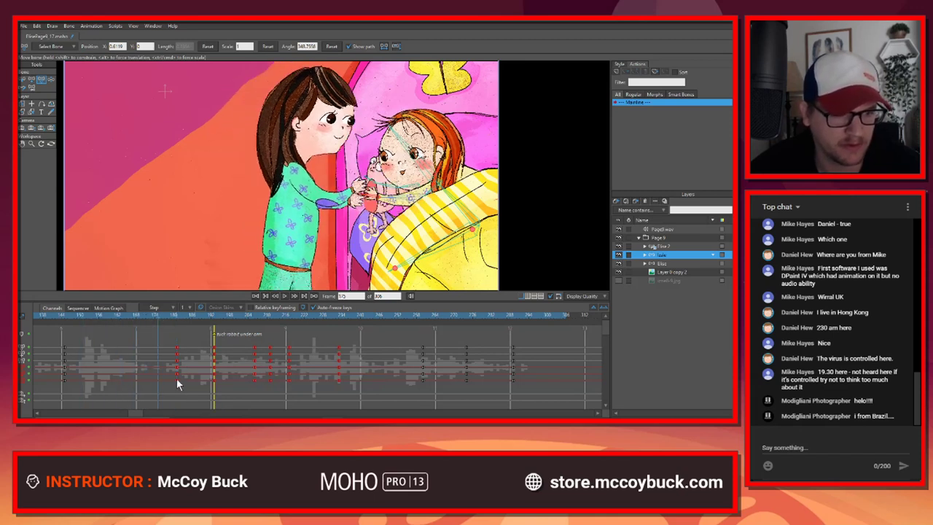
left_click_drag(176, 380, 155, 383)
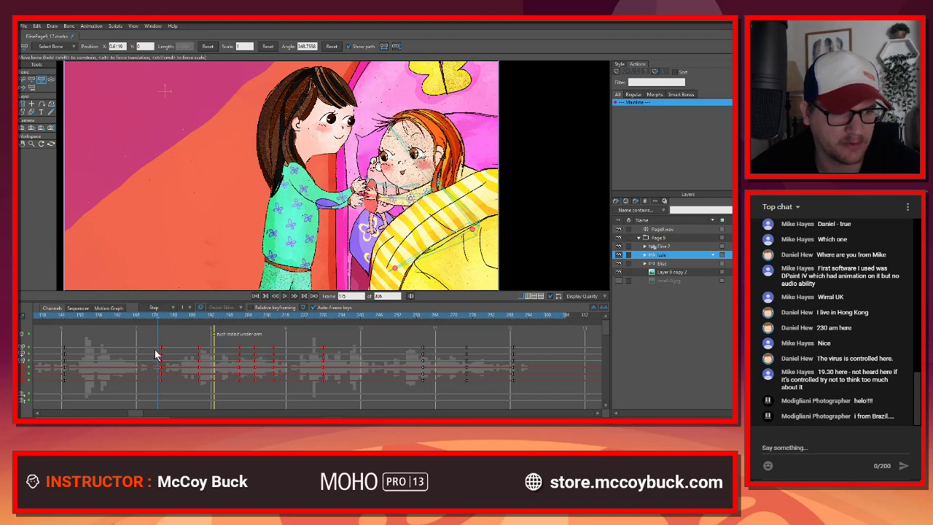
left_click_drag(161, 344, 158, 348)
left_click(126, 336)
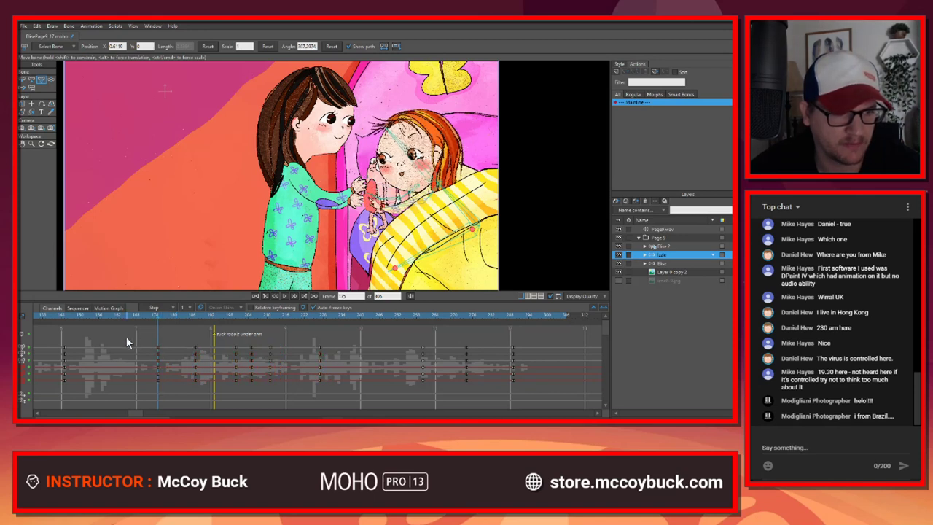
left_click_drag(60, 319, 158, 345)
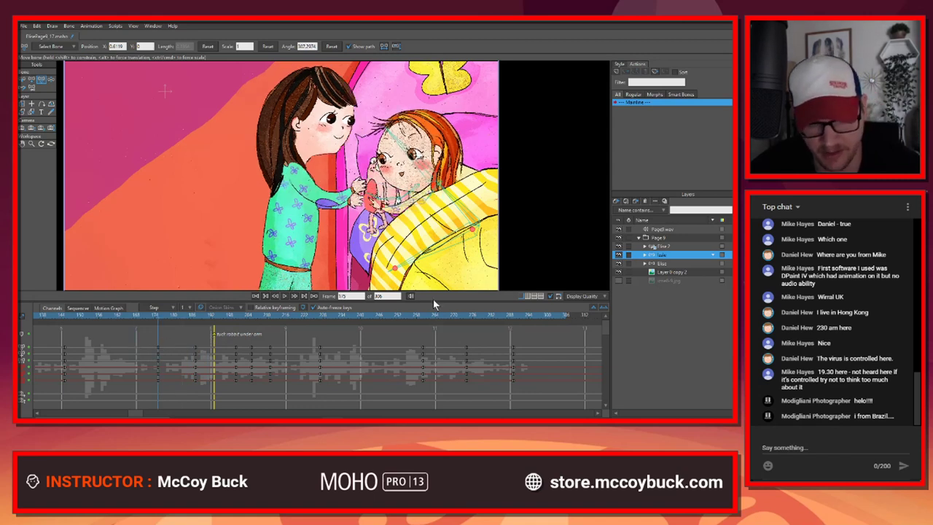
Step: Display the Rabbit 2 layer's keys beneath the red-haired girl's rig and shift its last two keys earlier, starting at frame 175
left_click_drag(433, 290, 571, 281)
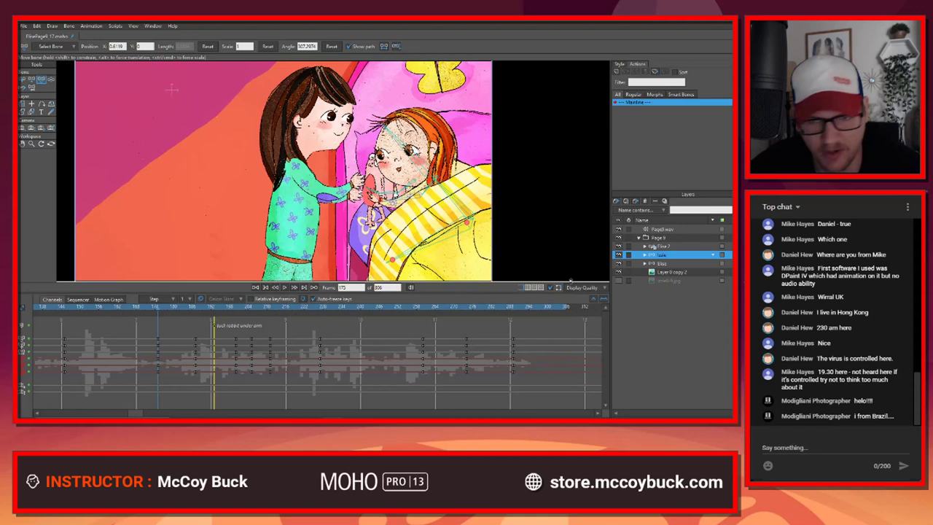
left_click(619, 256)
left_click(619, 255)
left_click(645, 255)
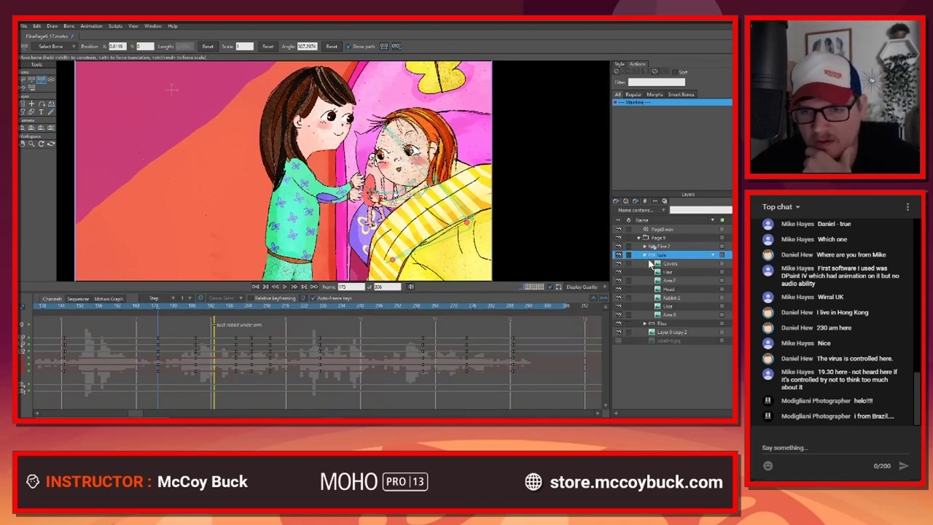
left_click(636, 299)
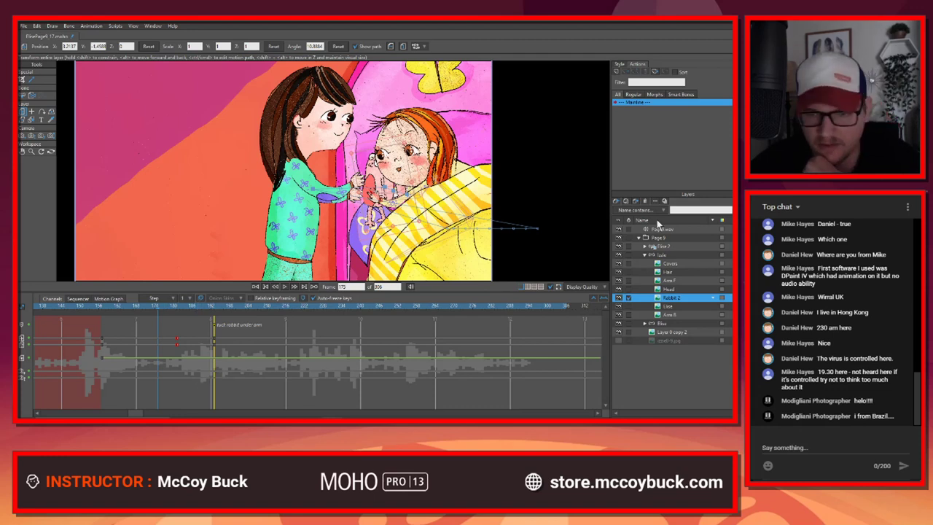
left_click(644, 254)
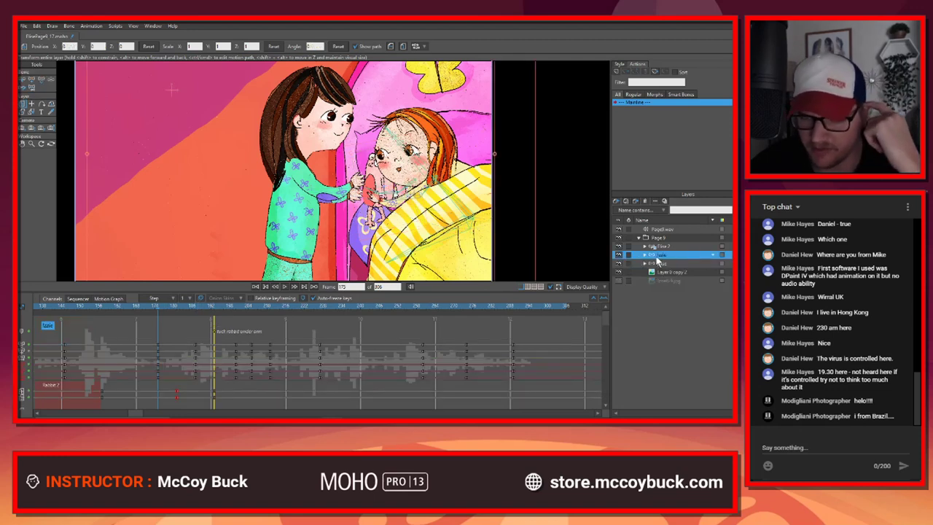
left_click(629, 255)
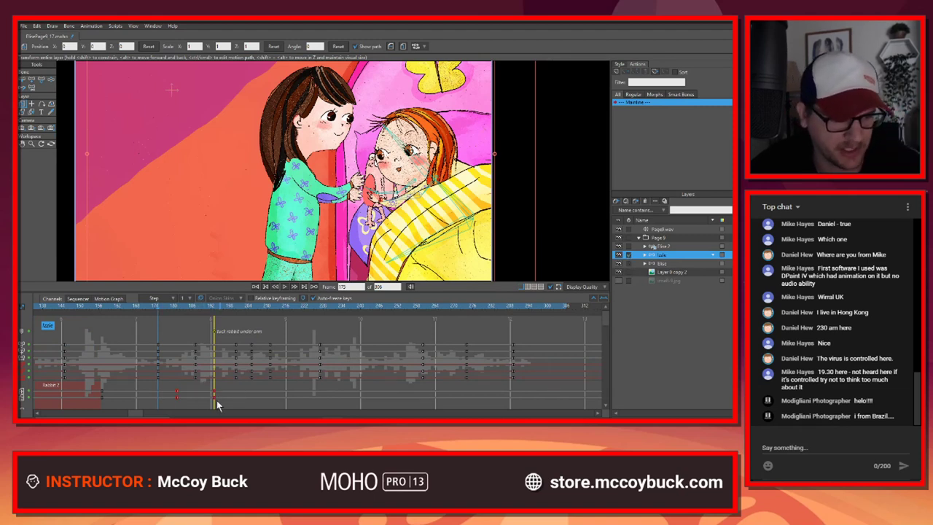
left_click_drag(178, 392, 158, 396)
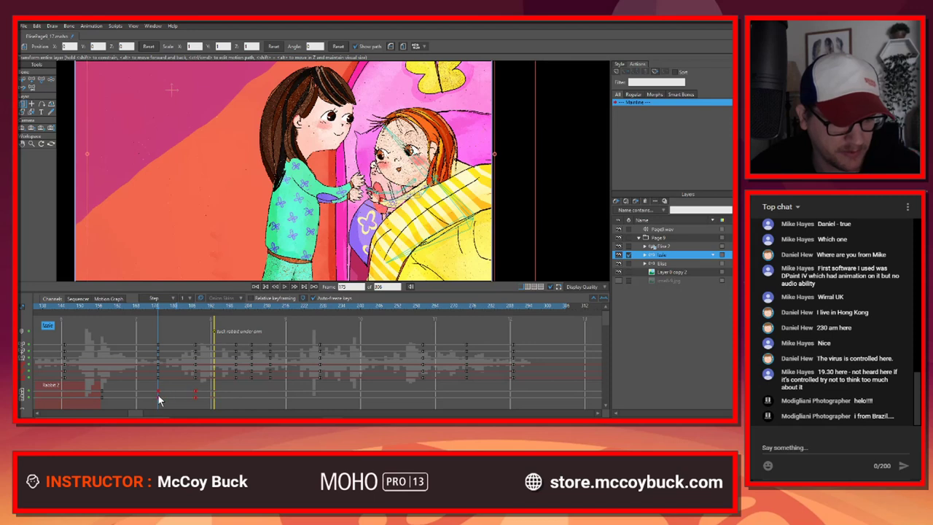
Step: Play back the rabbit handover, tuck-in and hug twice to check the retimed movement
left_click_drag(123, 308, 86, 323)
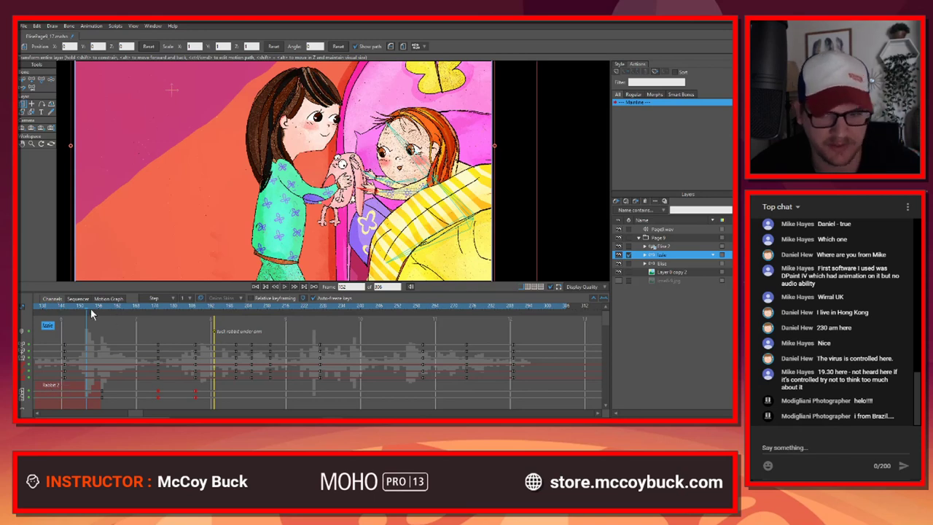
key("space")
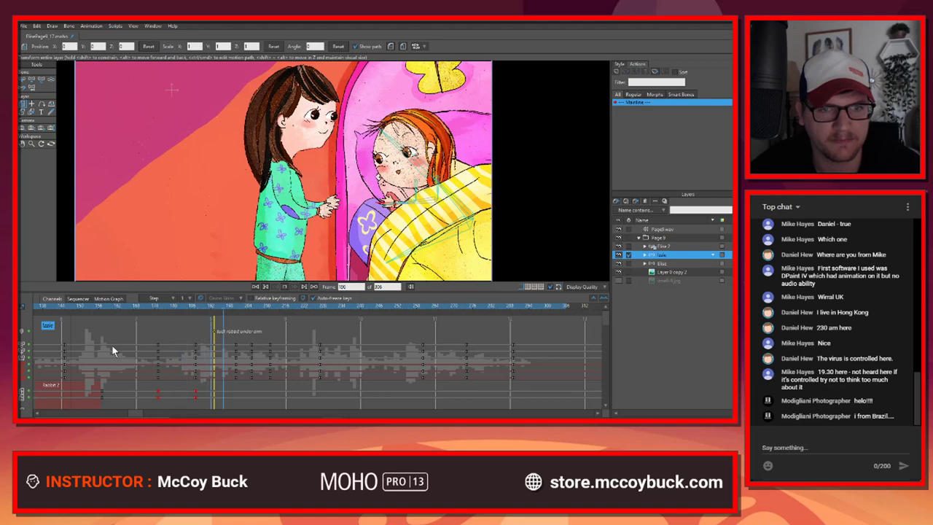
key("space")
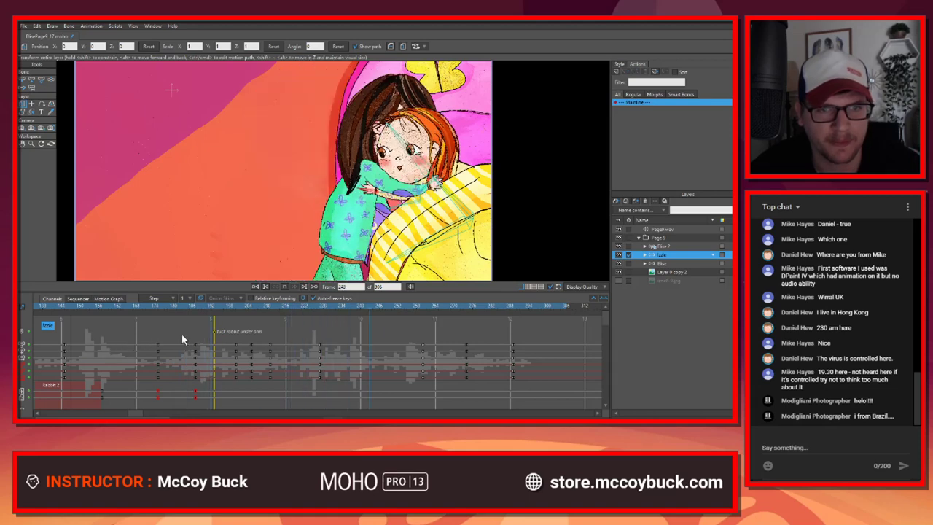
left_click_drag(266, 307, 136, 343)
key("space")
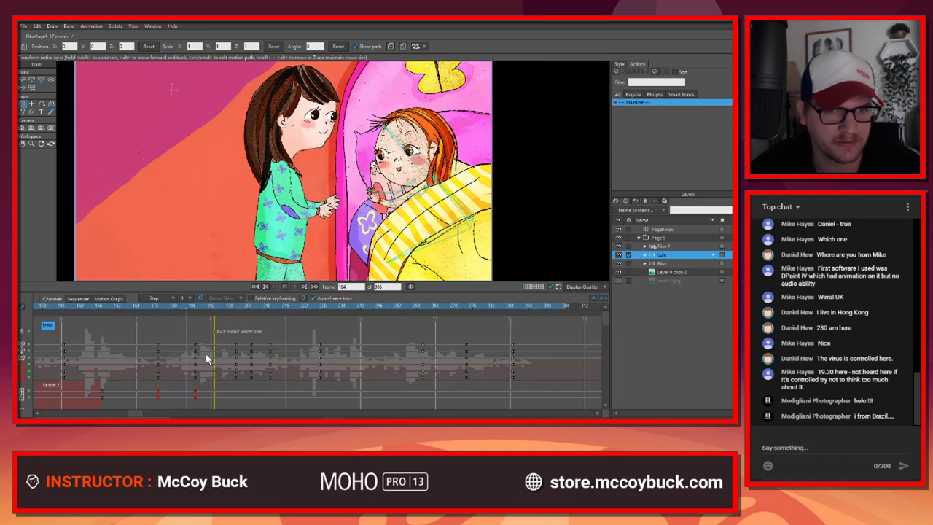
key("space")
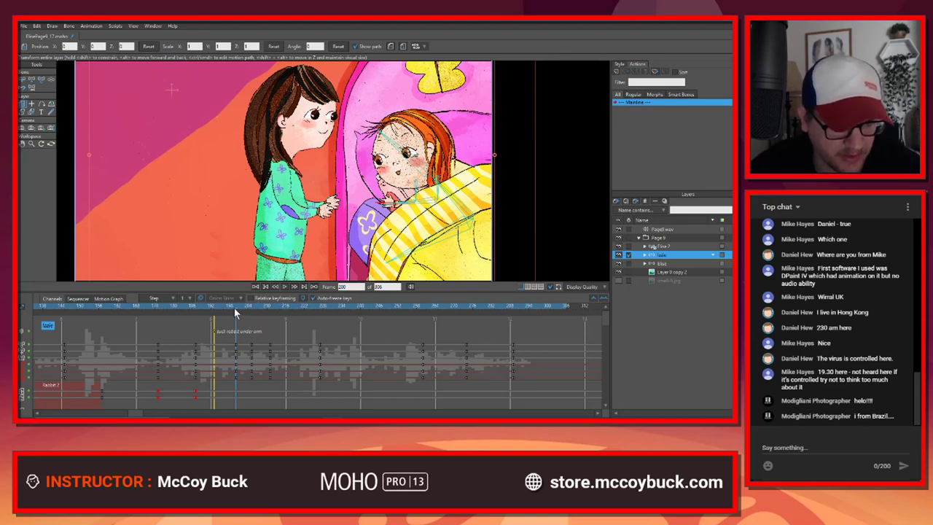
Step: Move the red-haired girl's pose keys from frame 200 to frame 199
left_click_drag(235, 308, 232, 308)
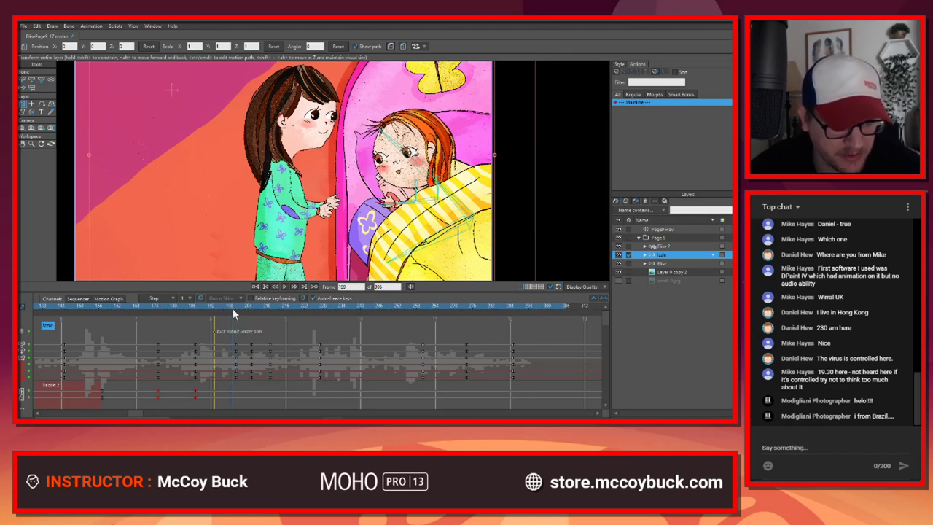
left_click_drag(242, 339, 232, 374)
key("ctrl+x")
key("ctrl+v")
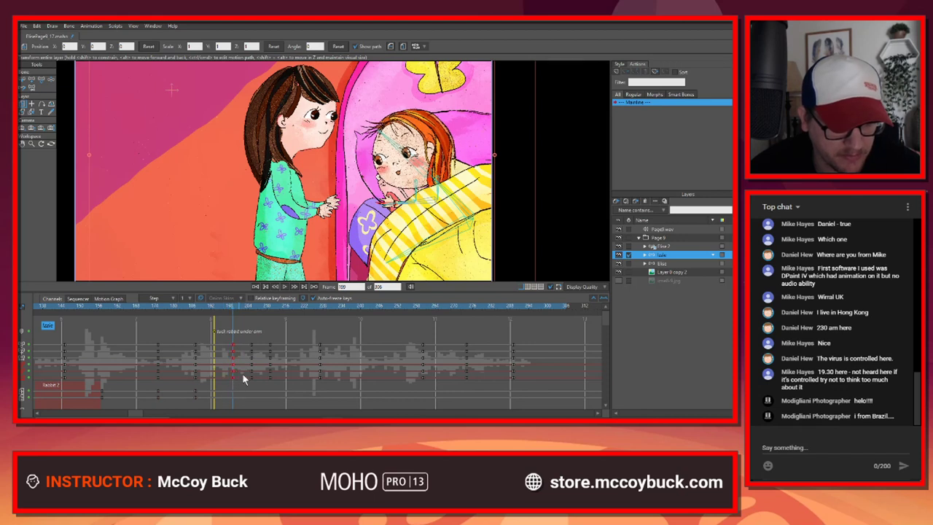
Step: Step through the frames after 199 to check the arm movement, and return to frame 168
left_click_drag(252, 307, 231, 321)
key("Right")
key("Right")
key("Right")
key("Right")
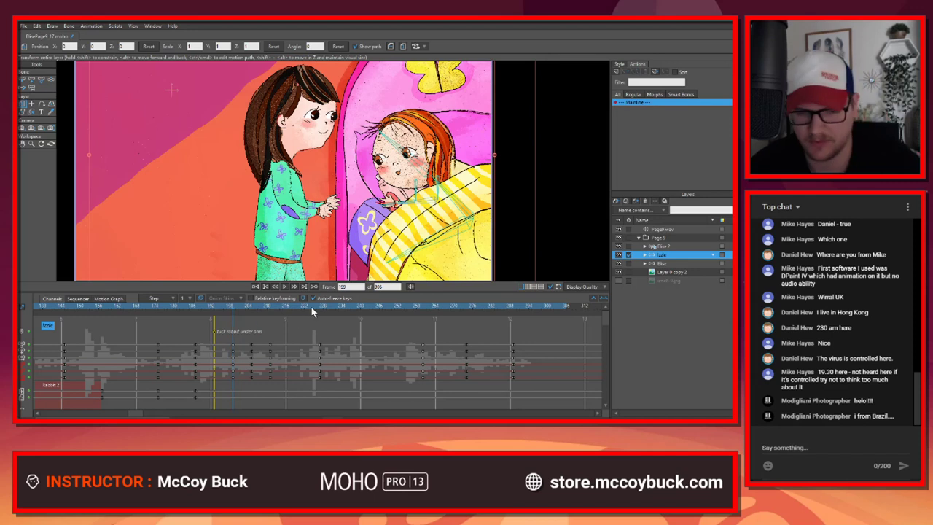
key("Right")
key("Right")
key("Right")
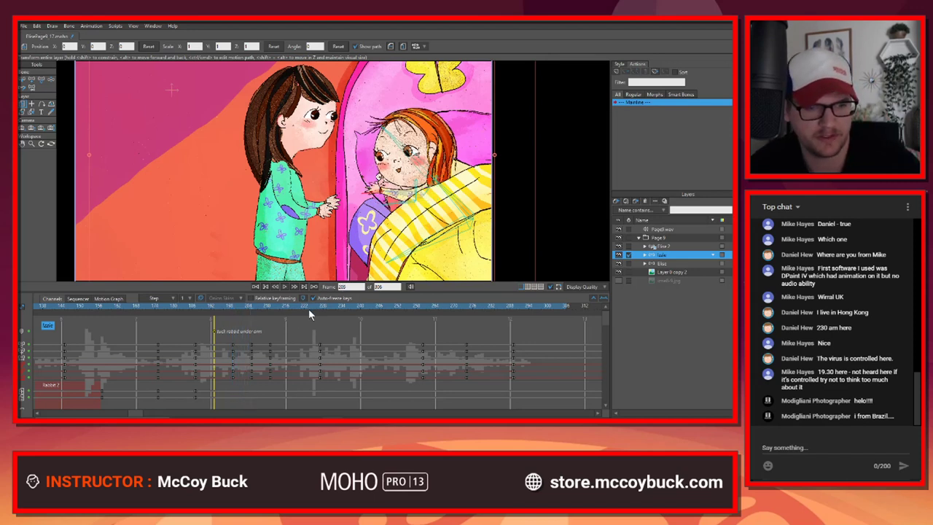
left_click(134, 307)
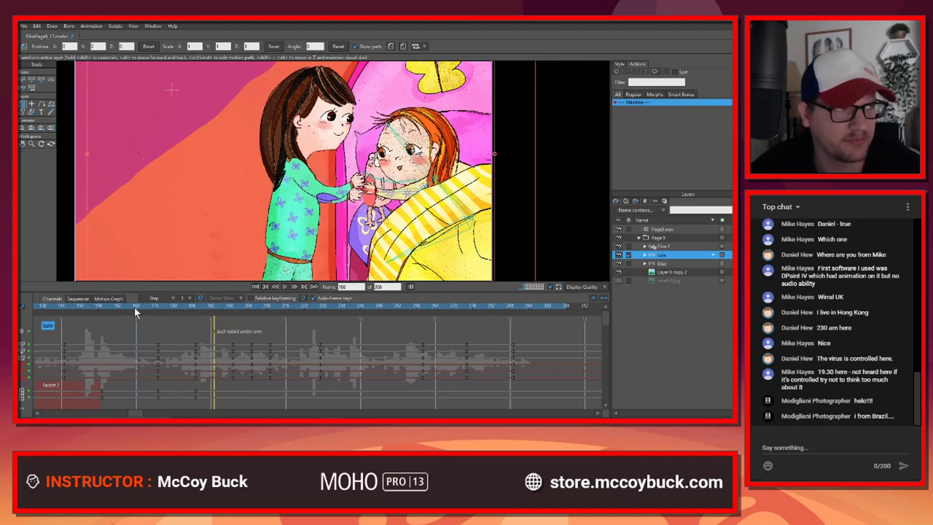
Step: Review the handover and hug from frame 168, and copy the red-haired girl's head bone key from frame 211 to frame 227
key("space")
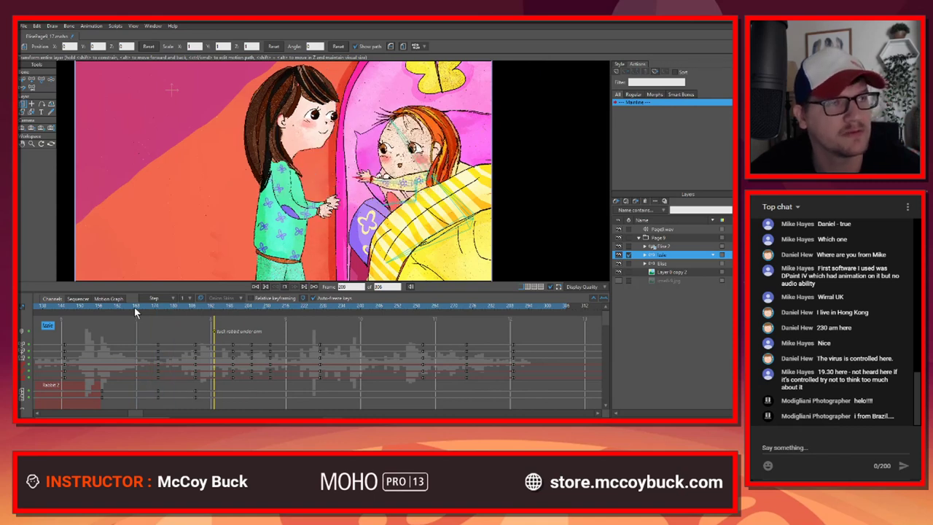
left_click(134, 307)
left_click_drag(118, 308, 175, 327)
key("space")
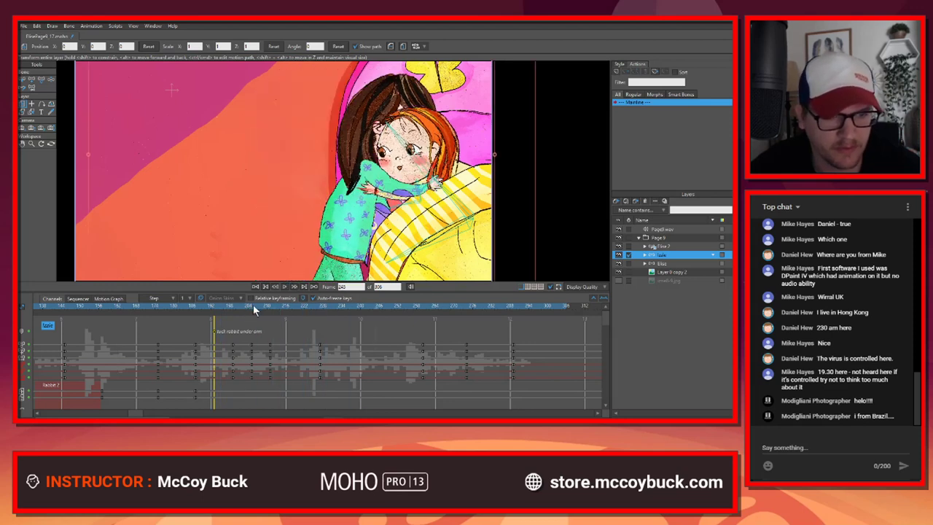
left_click(283, 305)
mouse_move(290, 304)
left_mouse_down()
mouse_move(343, 304)
mouse_move(312, 307)
mouse_move(319, 310)
left_mouse_up()
key("b")
left_click(428, 171)
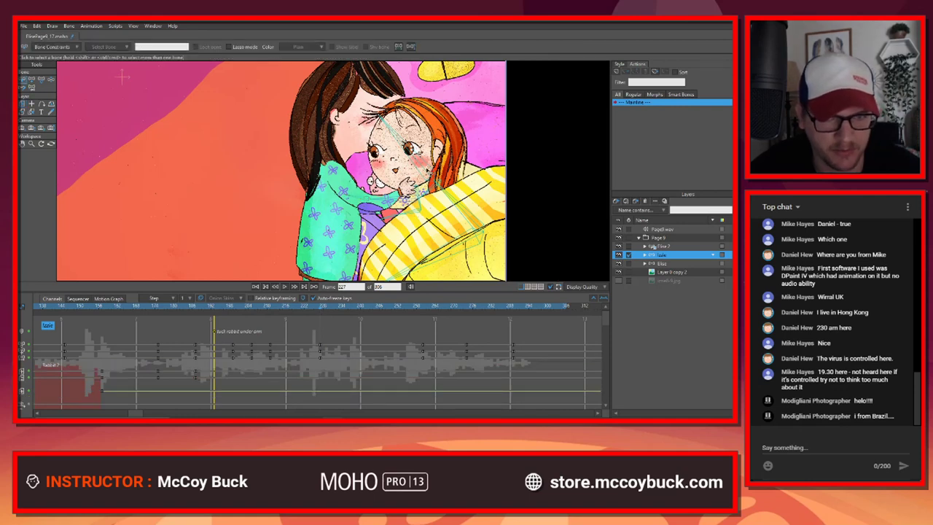
left_click(428, 171)
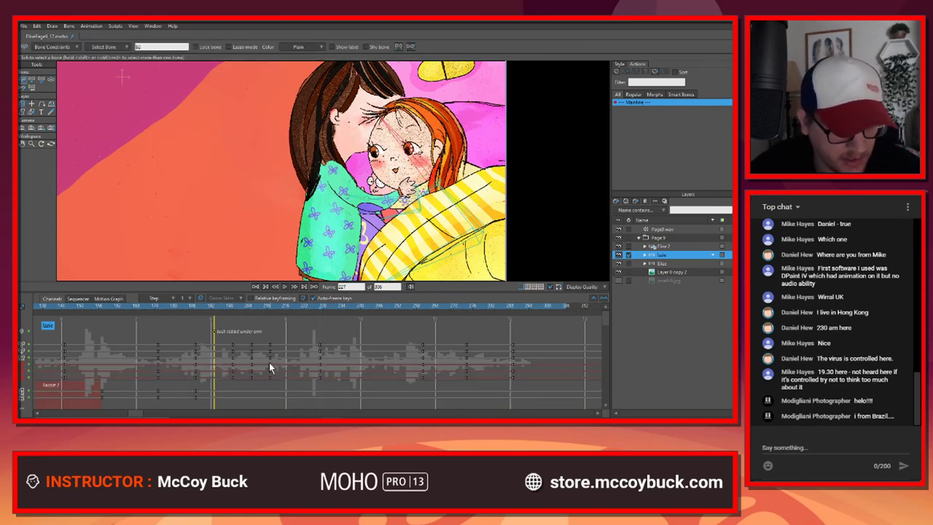
key("ctrl+c")
key("ctrl+v")
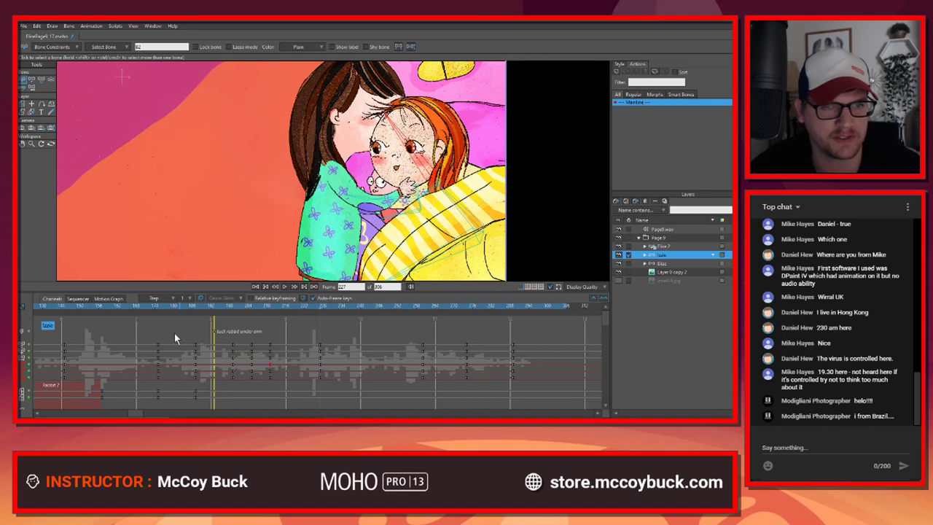
Step: Try a new in-between arm pose for the red-haired girl at frame 219, reusing other arm keys, and delete that frame's keys
left_click(102, 307)
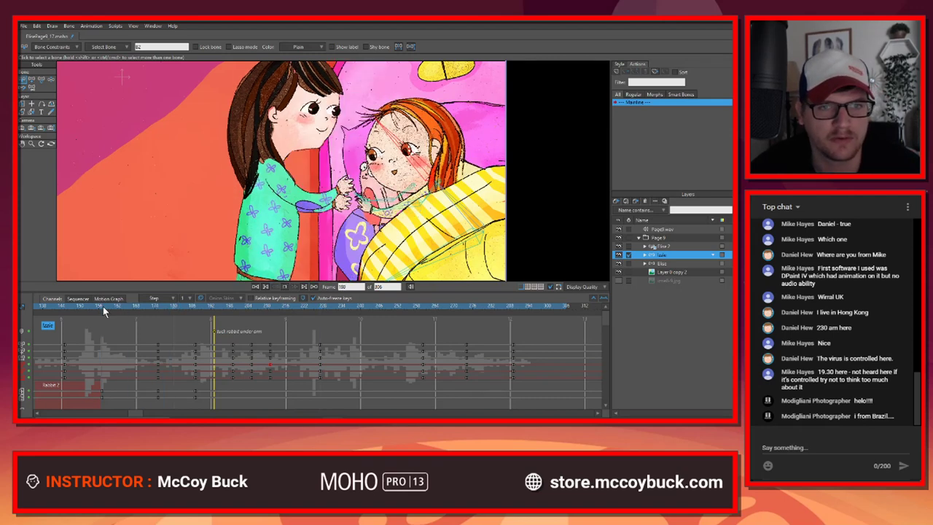
key("space")
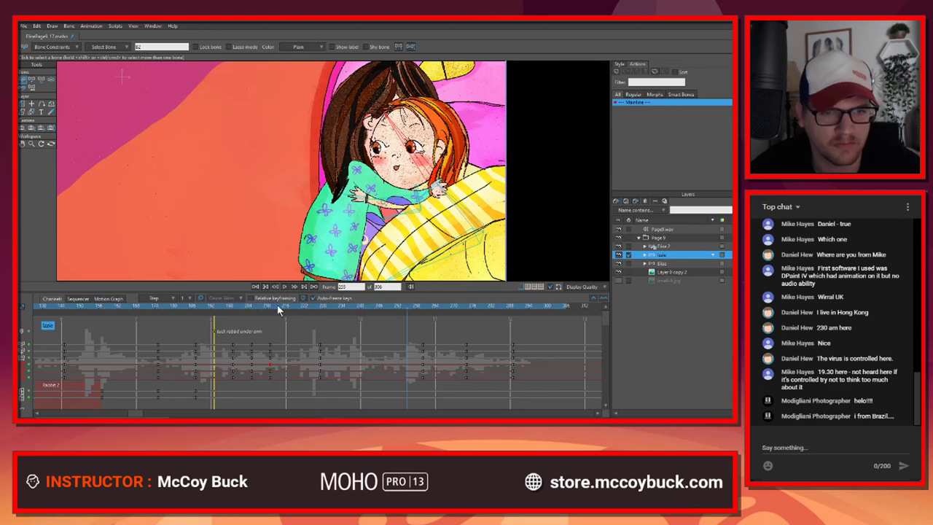
left_click(316, 309)
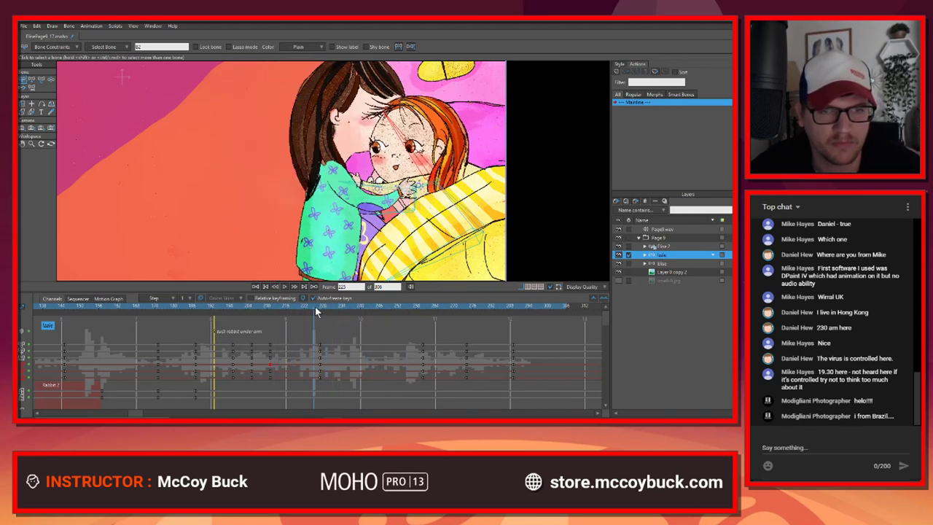
left_click_drag(316, 310, 295, 316)
key("z")
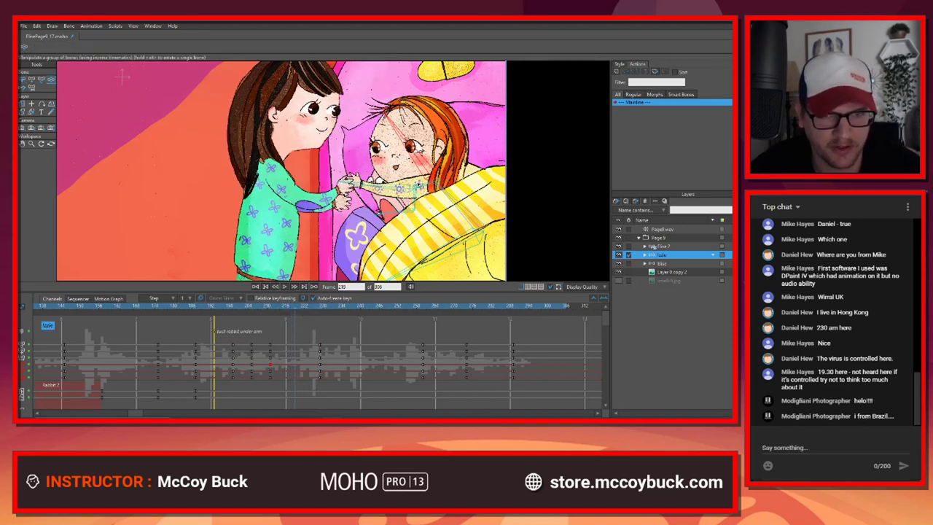
left_click_drag(400, 187, 399, 195)
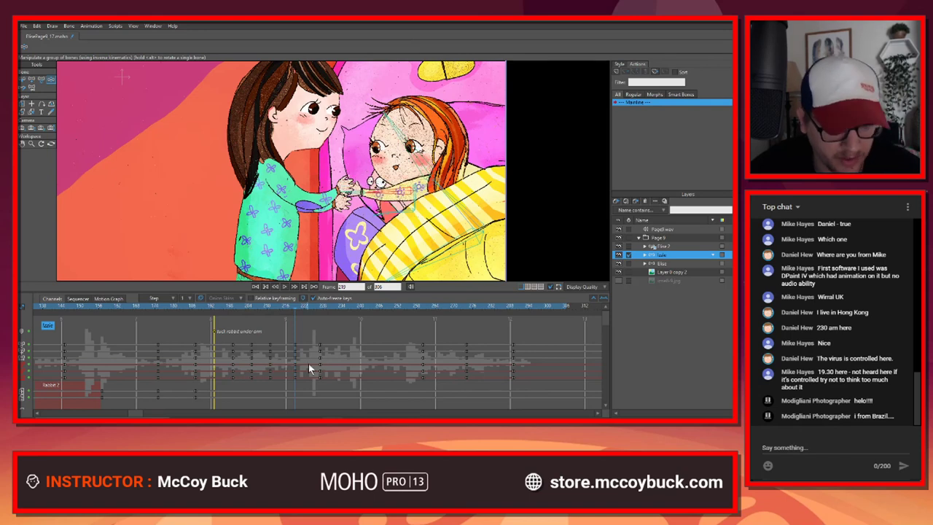
key("ctrl+v")
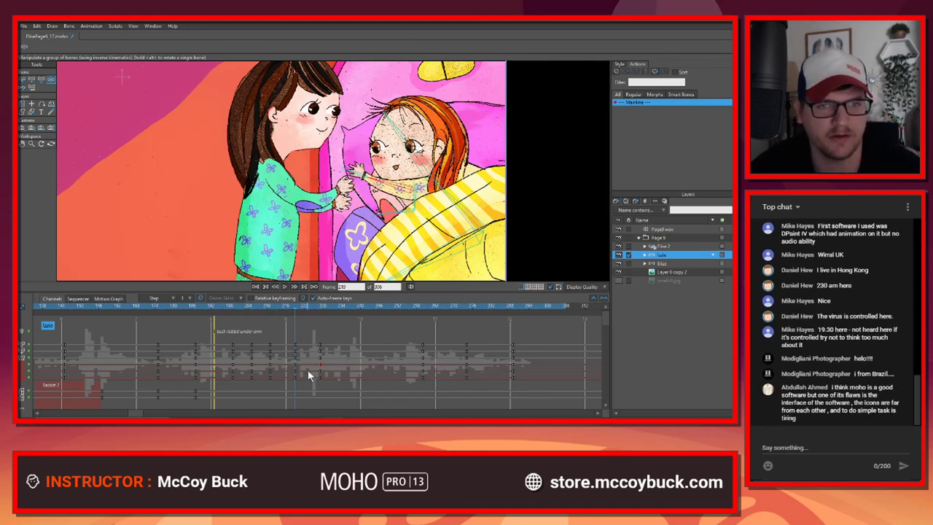
key("z")
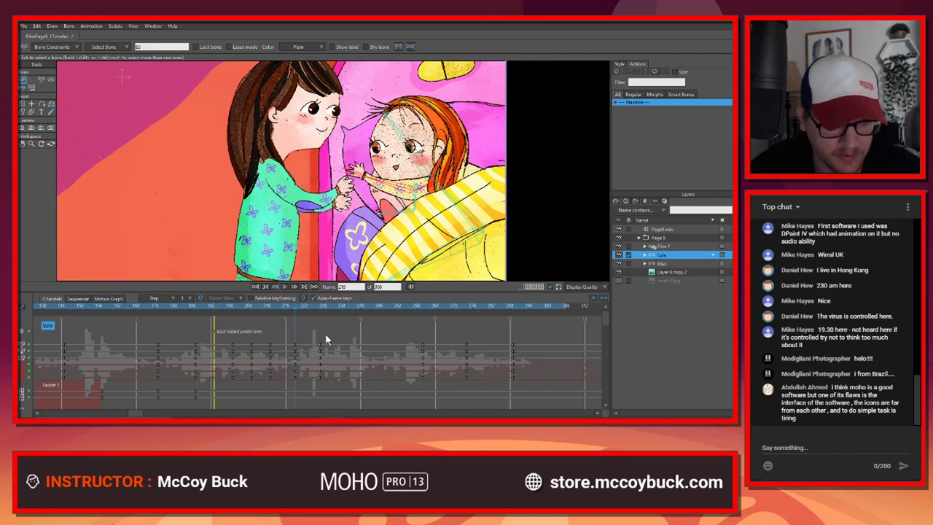
mouse_move(298, 312)
left_mouse_down()
mouse_move(316, 310)
mouse_move(300, 311)
left_mouse_up()
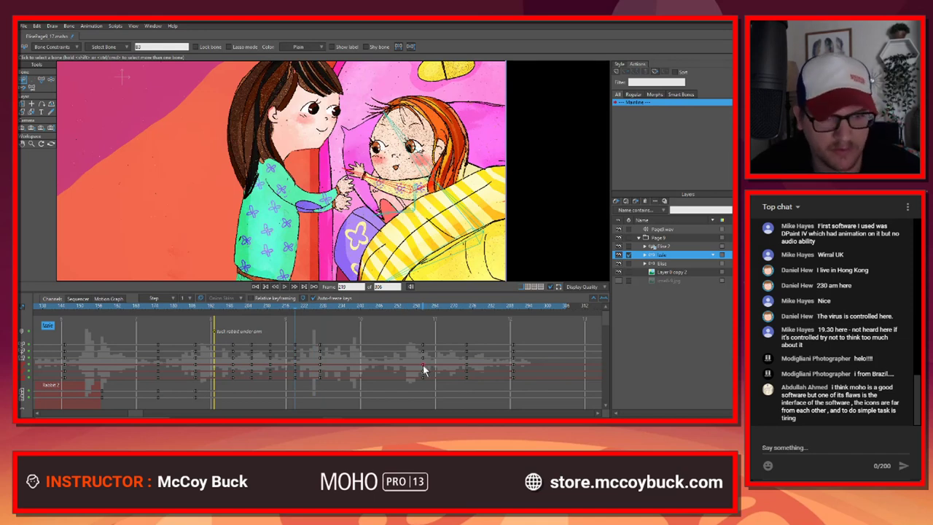
mouse_move(298, 314)
left_mouse_down()
mouse_move(221, 327)
mouse_move(332, 308)
mouse_move(285, 316)
mouse_move(296, 319)
left_mouse_up()
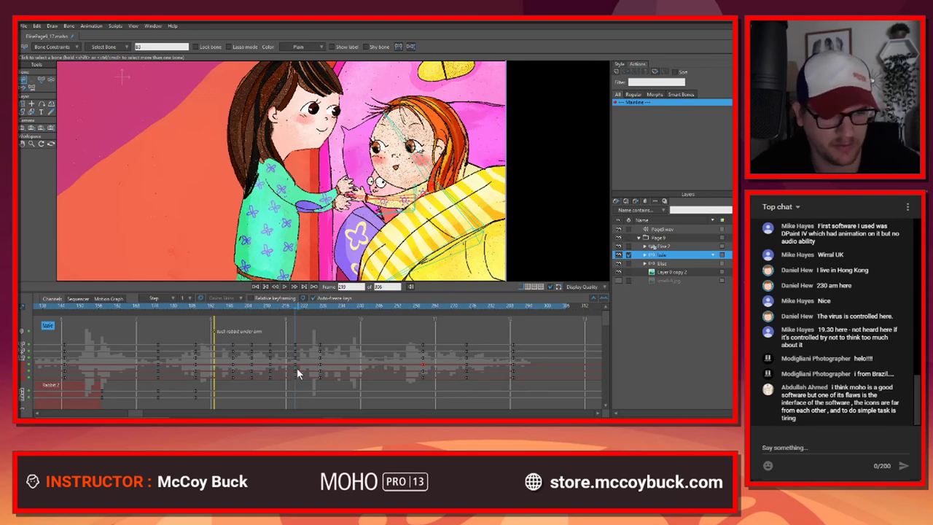
left_click_drag(269, 307, 302, 395)
key("Delete")
Step: Move the red-haired girl's pose keys from frame 227 to frame 223 and play back the start of the hug
mouse_move(336, 308)
left_mouse_down()
mouse_move(253, 320)
mouse_move(320, 315)
left_mouse_up()
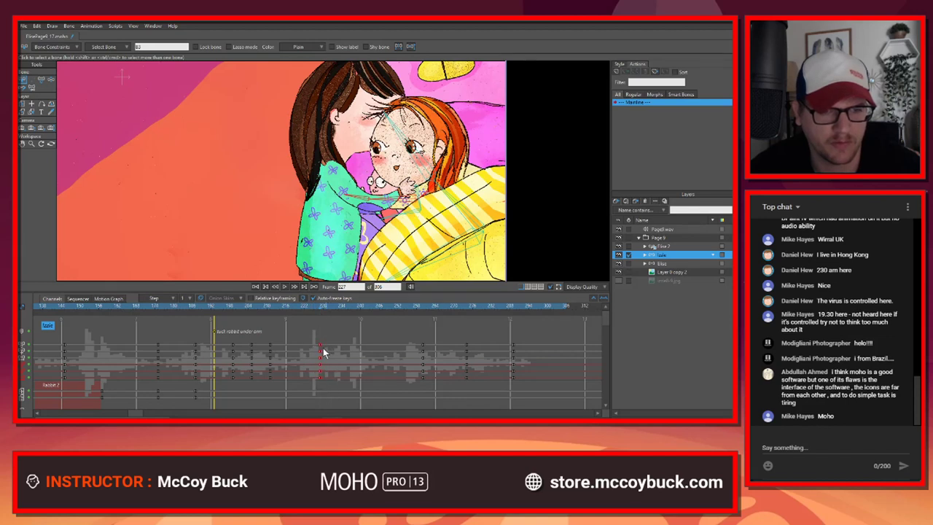
left_click_drag(323, 348, 307, 350)
left_click(234, 308)
key("space")
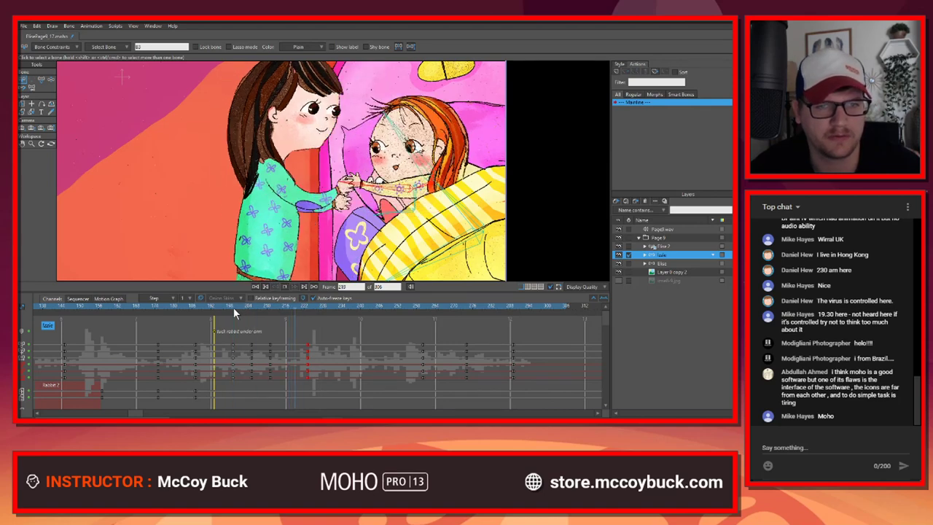
left_click(205, 309)
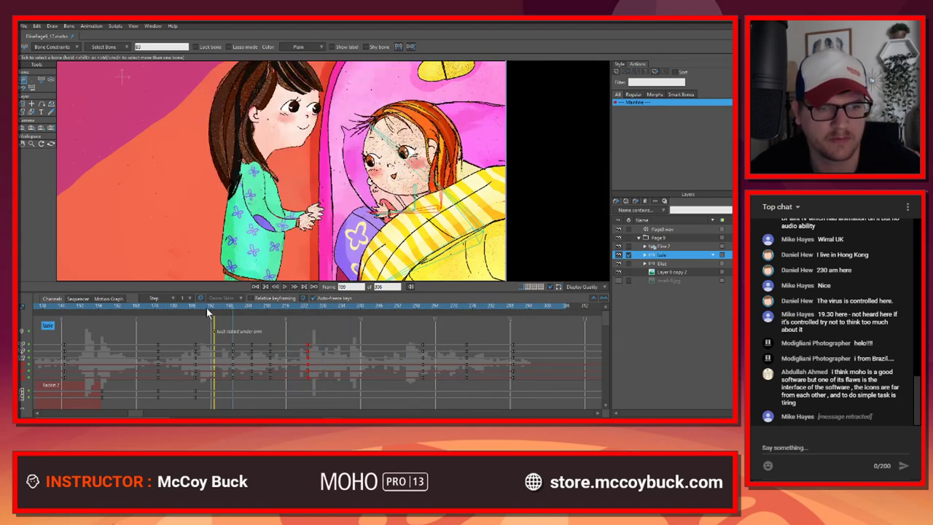
key("space")
key("space")
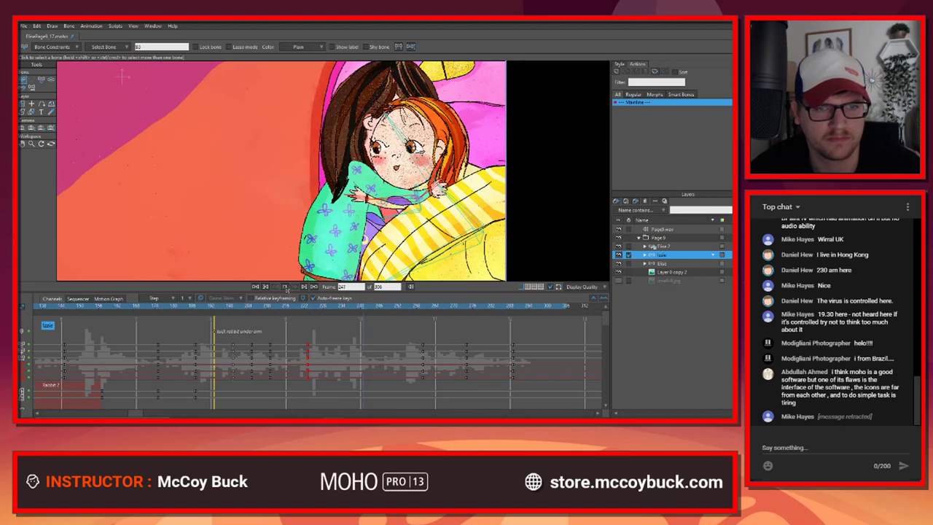
Step: Play the end of the hug and shift the red-haired girl's last three sets of keys earlier, starting at frame 241
mouse_move(336, 313)
left_mouse_down()
mouse_move(352, 309)
mouse_move(303, 317)
mouse_move(339, 312)
left_mouse_up()
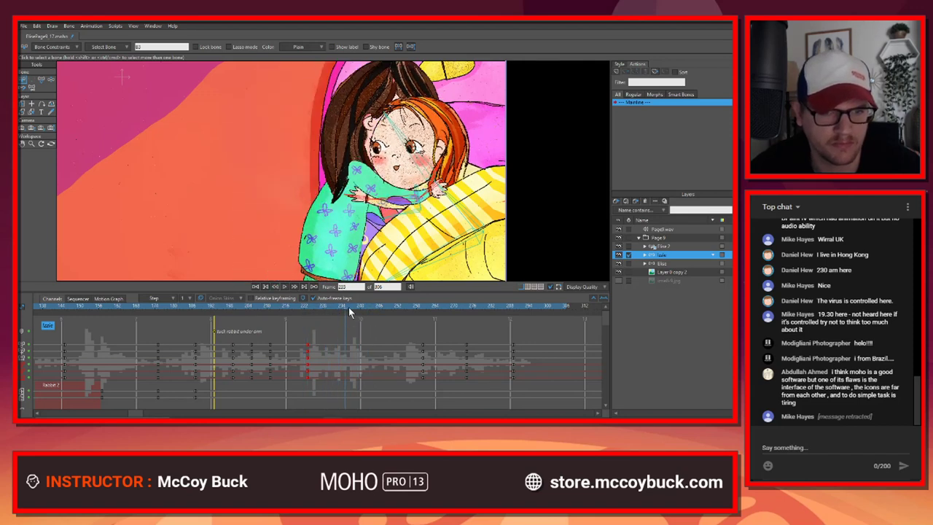
left_click(421, 156)
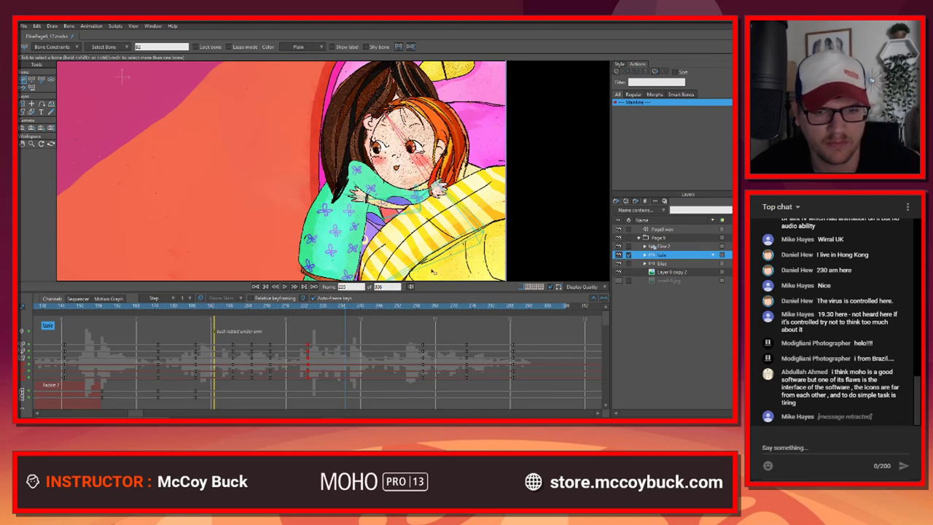
key("space")
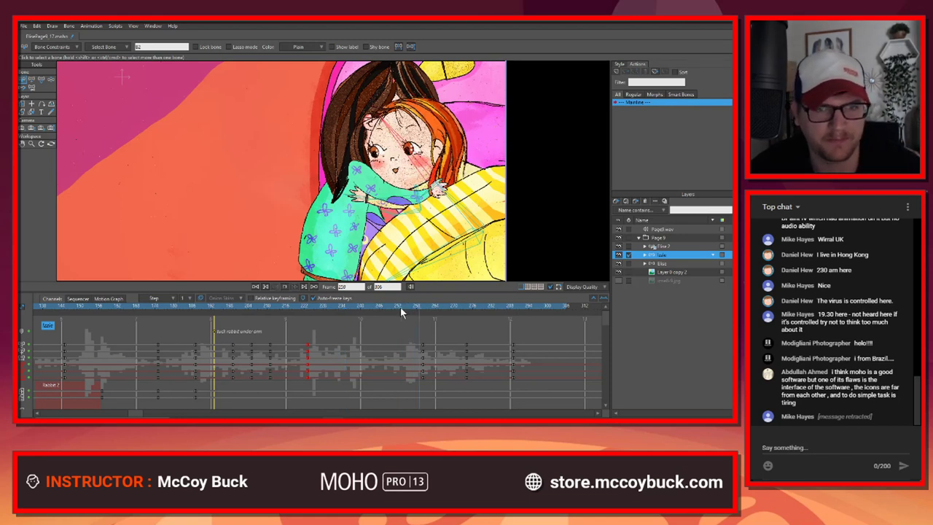
key("space")
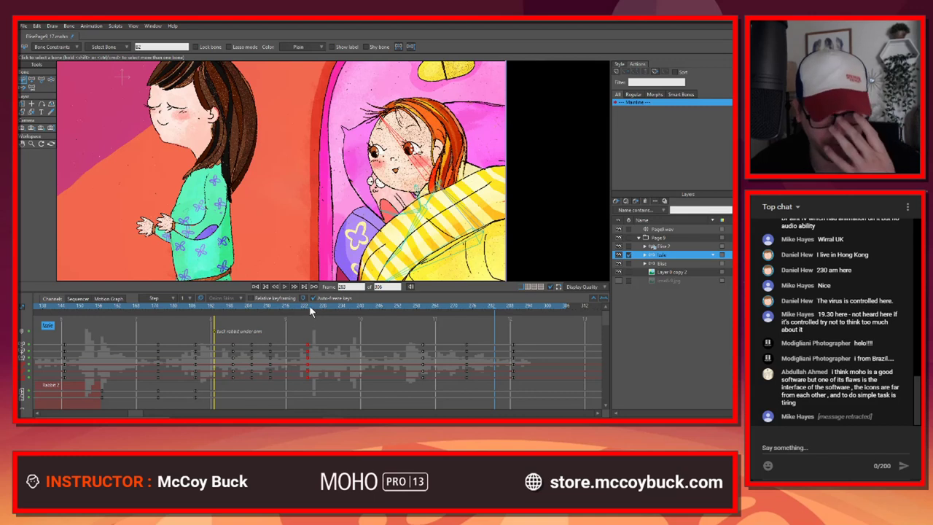
left_click_drag(309, 306, 364, 296)
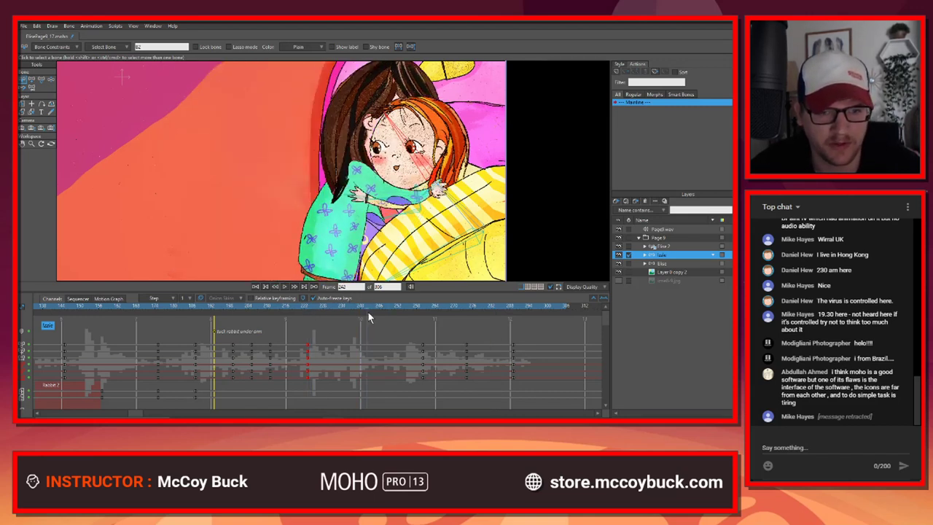
left_click_drag(393, 334, 553, 396)
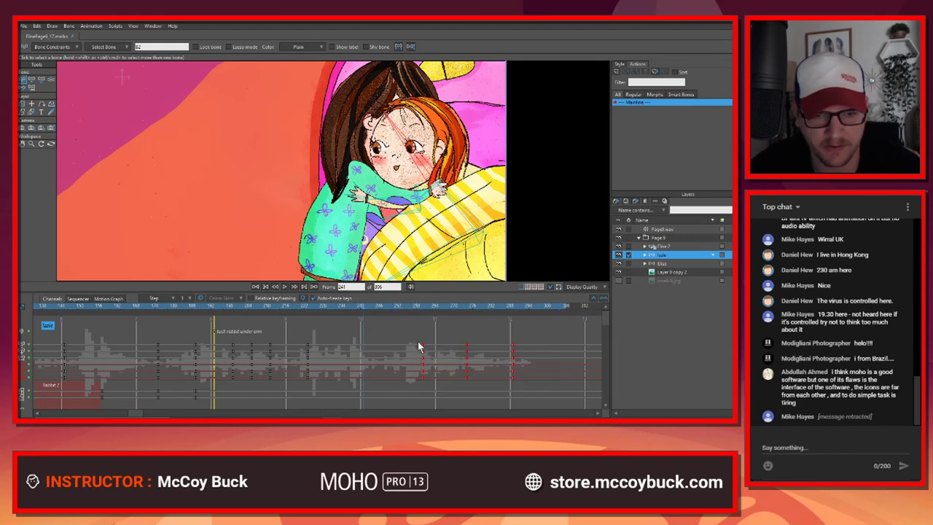
left_click_drag(421, 348, 365, 372)
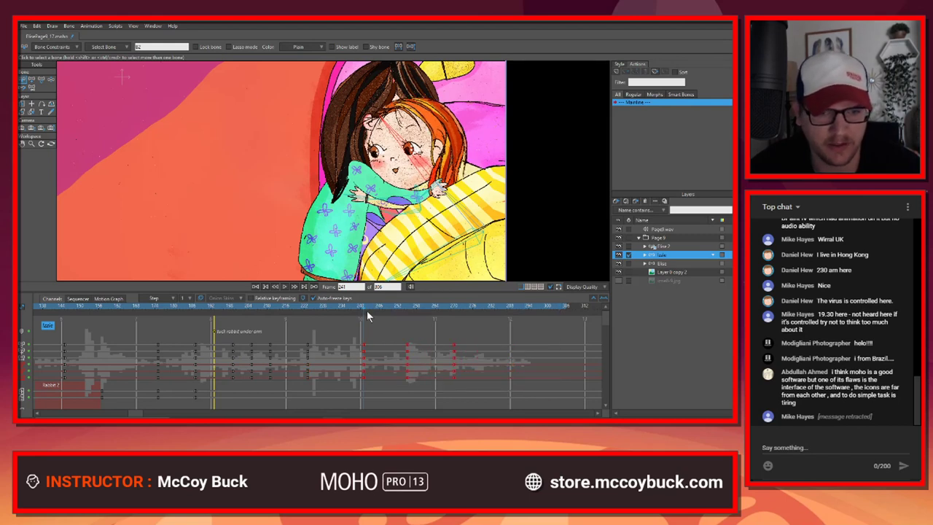
Step: Limit the playback range to the handover and hug, and play back the retimed movement
left_click_drag(367, 311, 216, 345)
key("space")
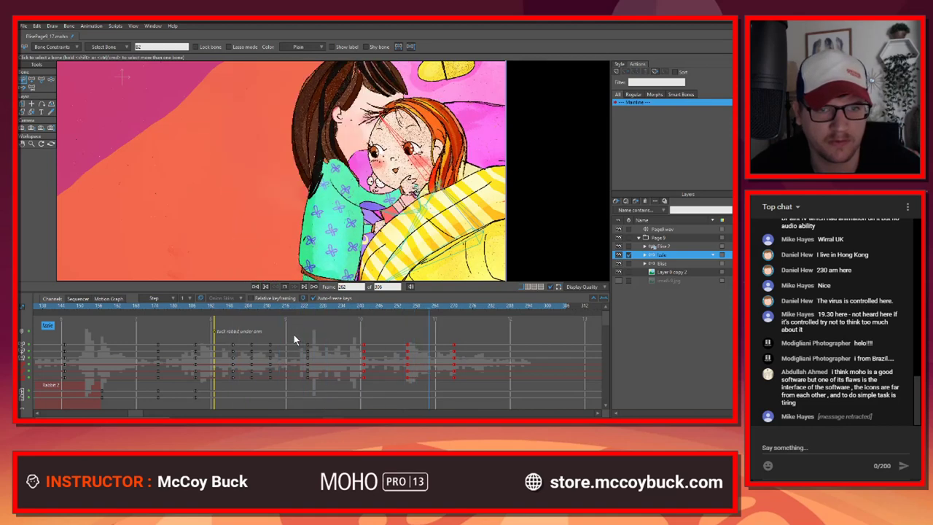
left_click(187, 306)
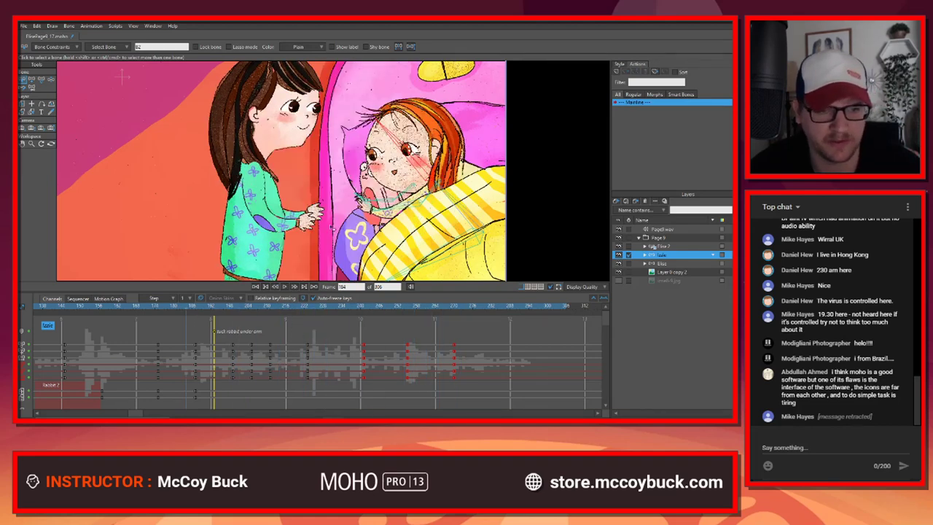
scroll(297, 196, "down", 5)
scroll(297, 196, "up", 4)
left_click_drag(300, 209, 281, 211)
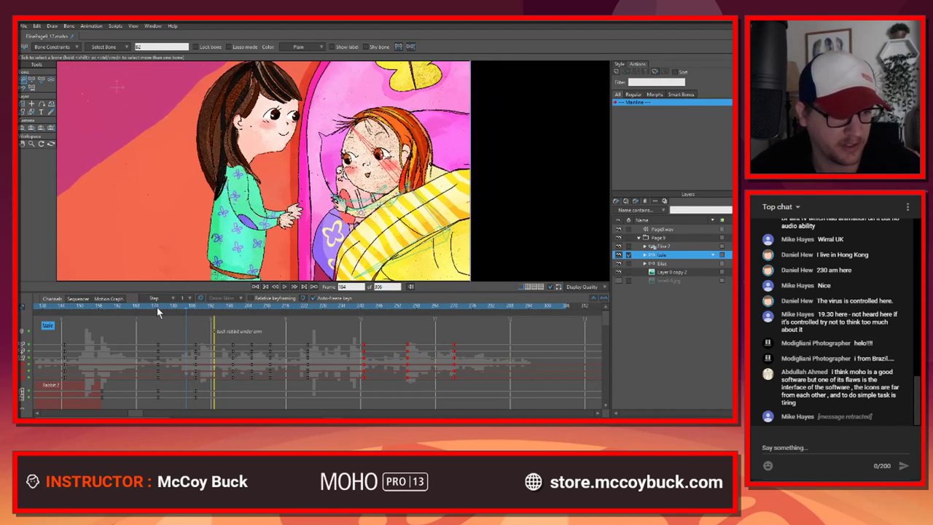
left_click(139, 307)
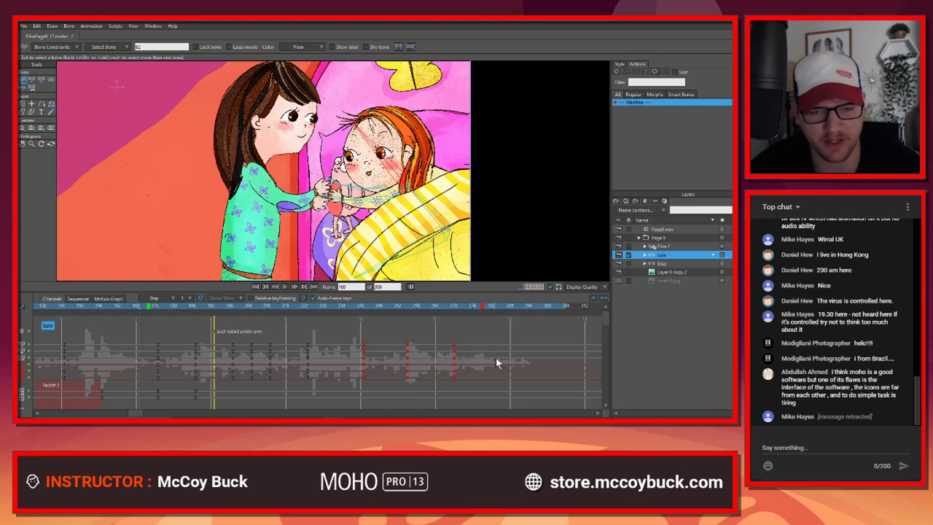
key("space")
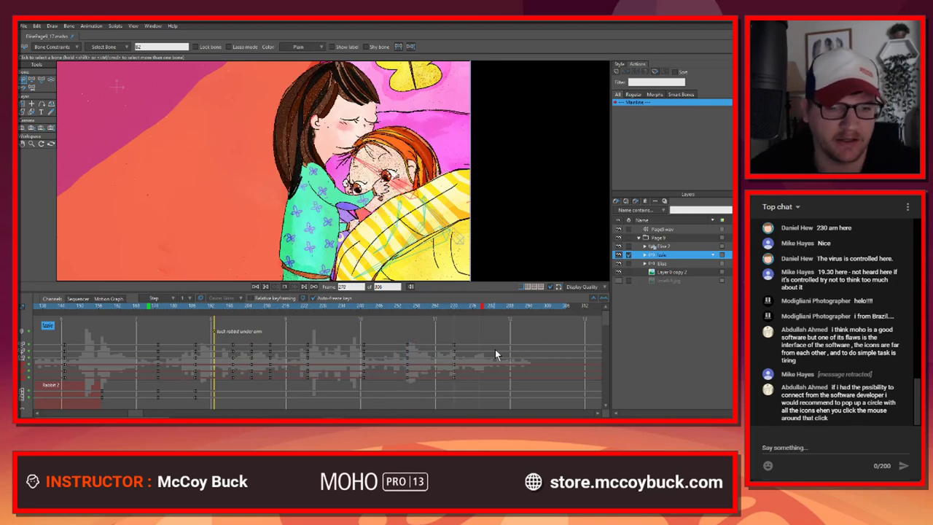
key("space")
Step: Shift the red-haired girl's last three sets of keys earlier, starting at frame 231, and play back the scene
left_click_drag(303, 306, 481, 389)
left_click_drag(364, 350, 334, 361)
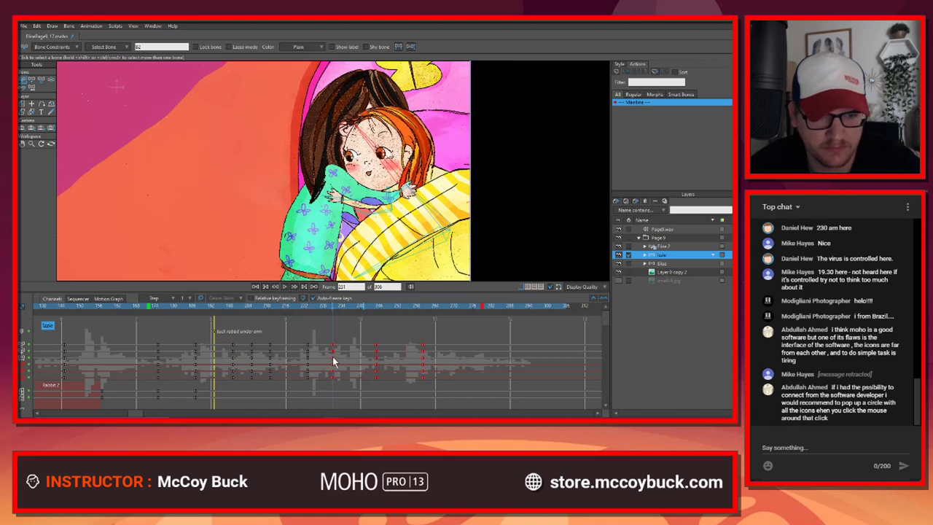
left_click(105, 308)
key("space")
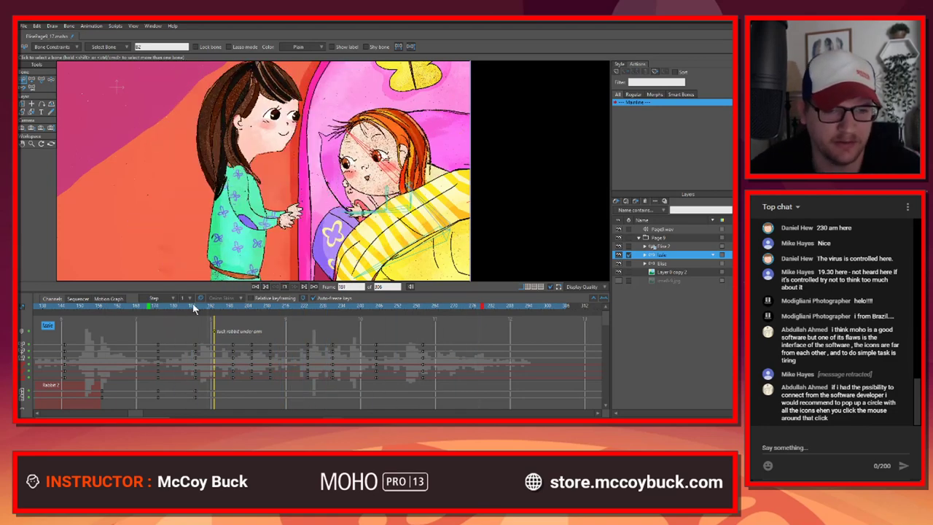
Step: Move the red-haired girl's last two sets of keys together so the final one falls on frame 279, and play back the result
left_click_drag(338, 306, 376, 307)
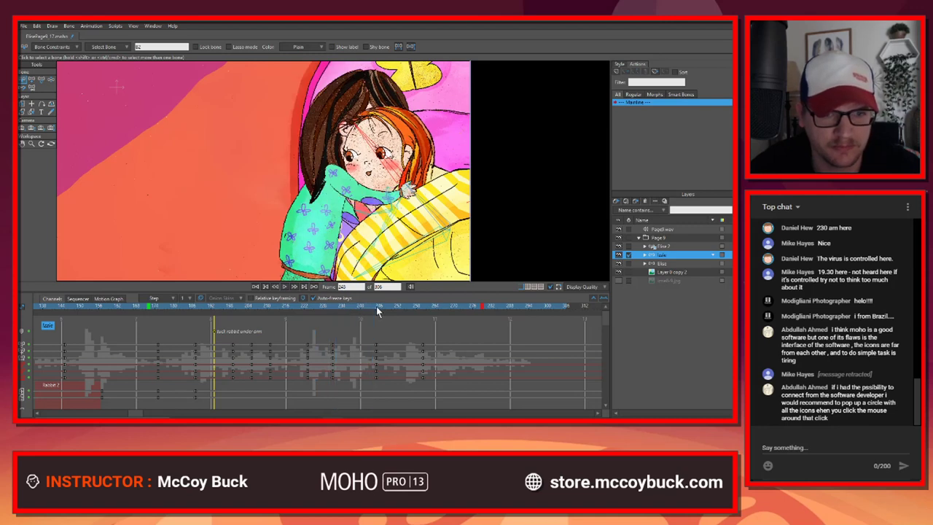
left_click_drag(362, 338, 436, 393)
left_click_drag(426, 347, 482, 339)
left_click(485, 308)
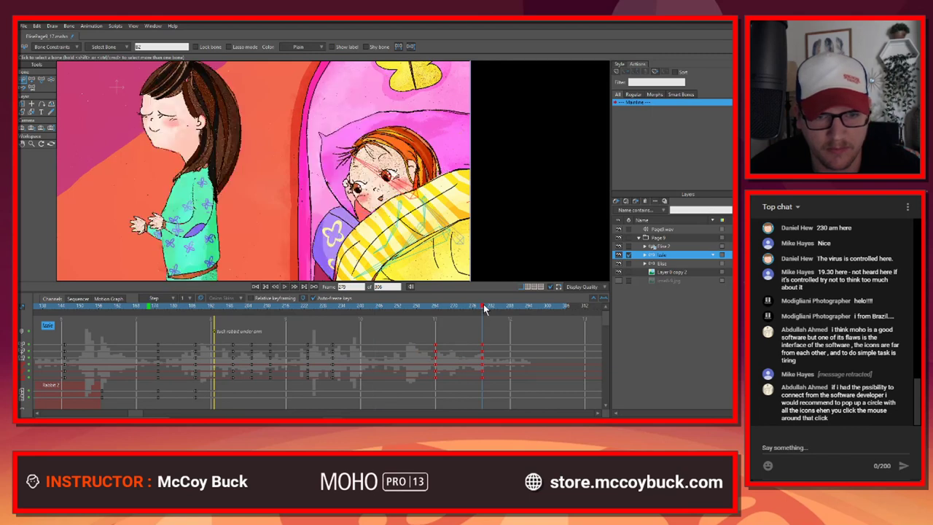
key("space")
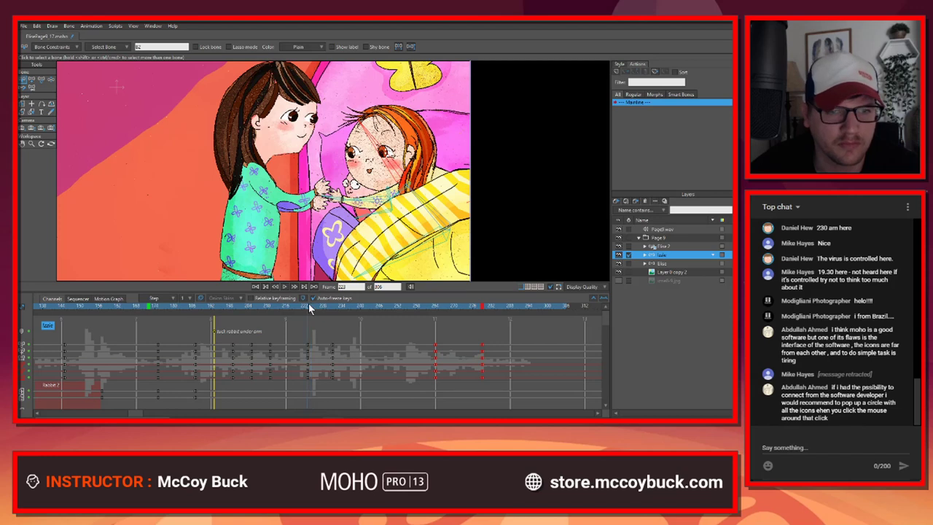
Step: Paste the red-haired girl's frame 223 keys at frame 211 and play back the handover
left_click_drag(308, 303, 277, 311)
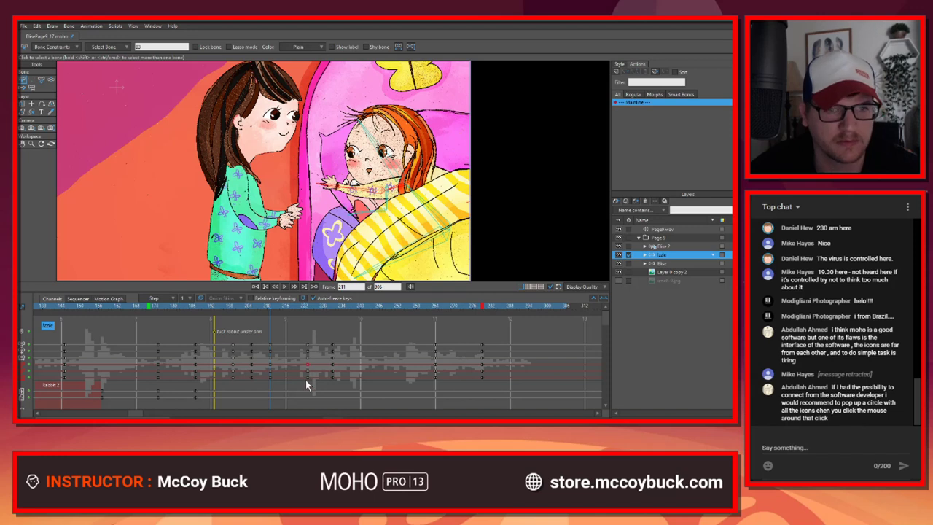
key("ctrl+v")
left_click(169, 308)
key("space")
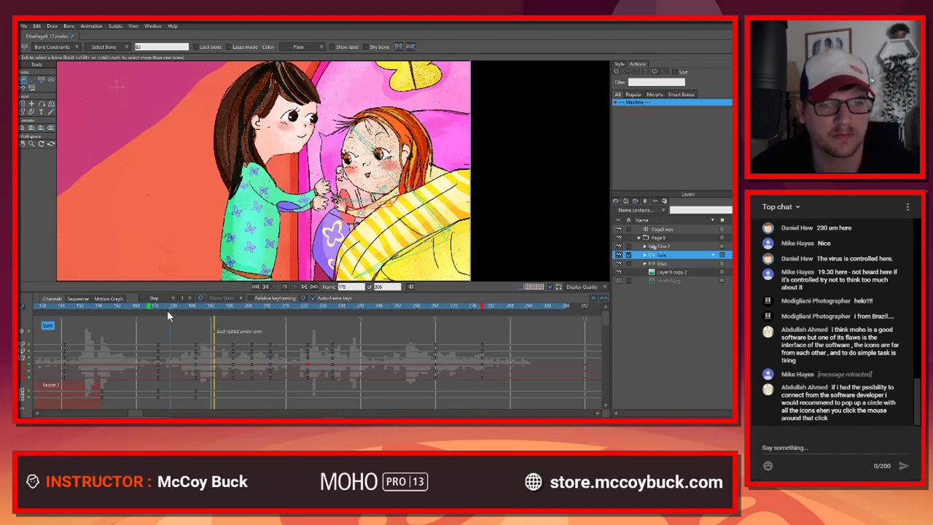
Step: At frame 231, rotate the red-haired girl's arm bones to refine her hugging pose, and play back the result
left_click(315, 305)
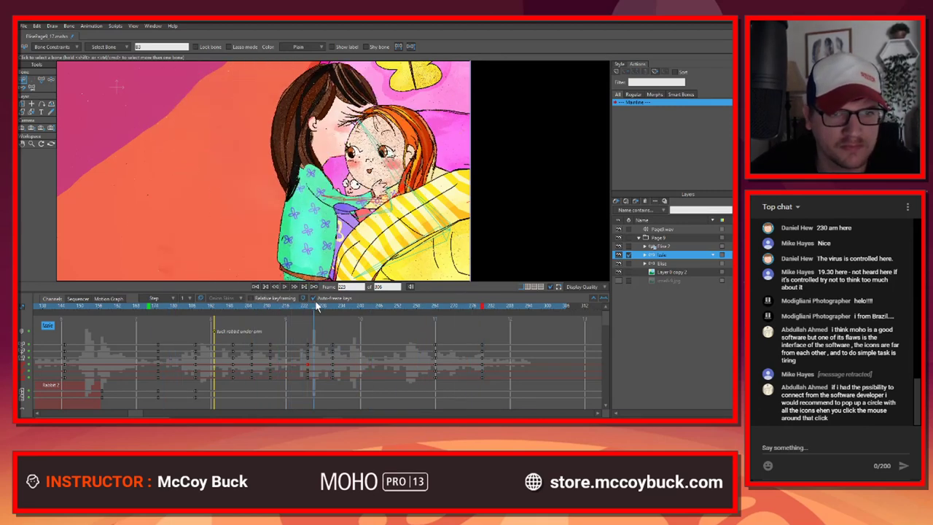
left_click(335, 305)
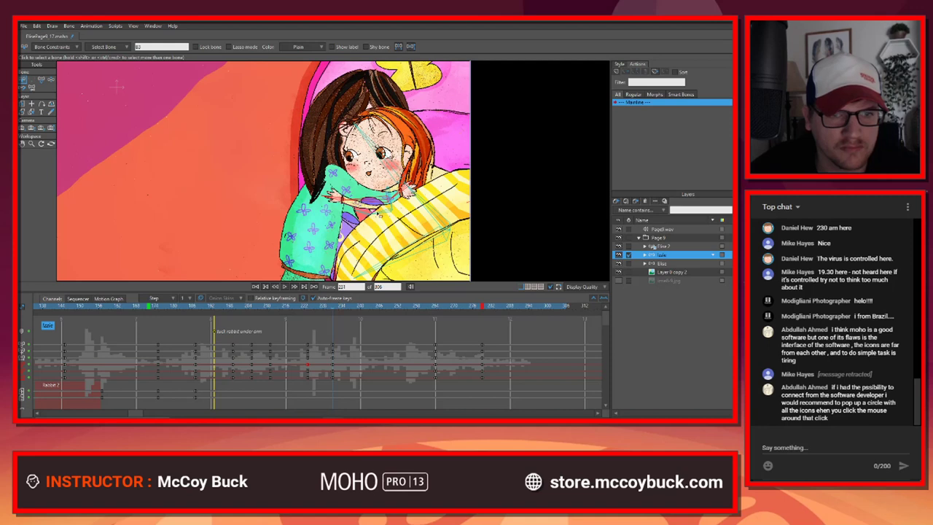
scroll(375, 204, "up", 3)
key("z")
key("b")
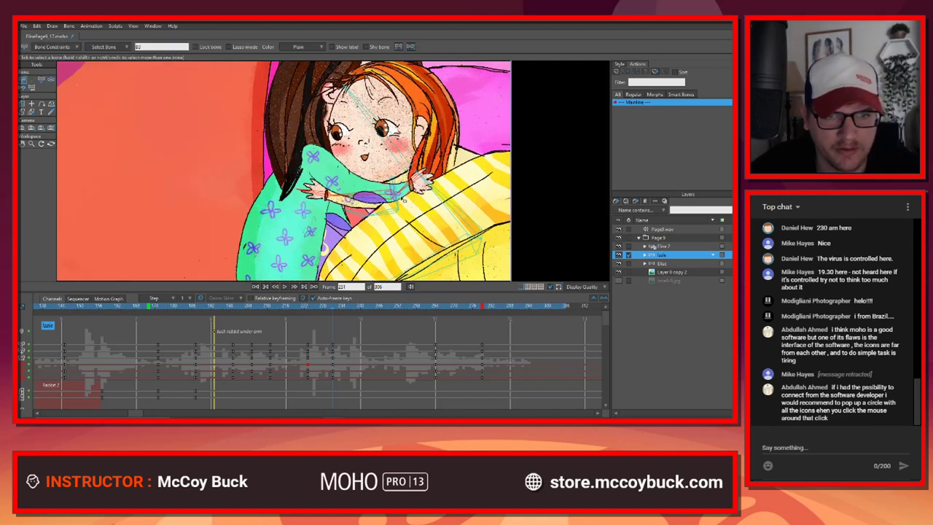
key("t")
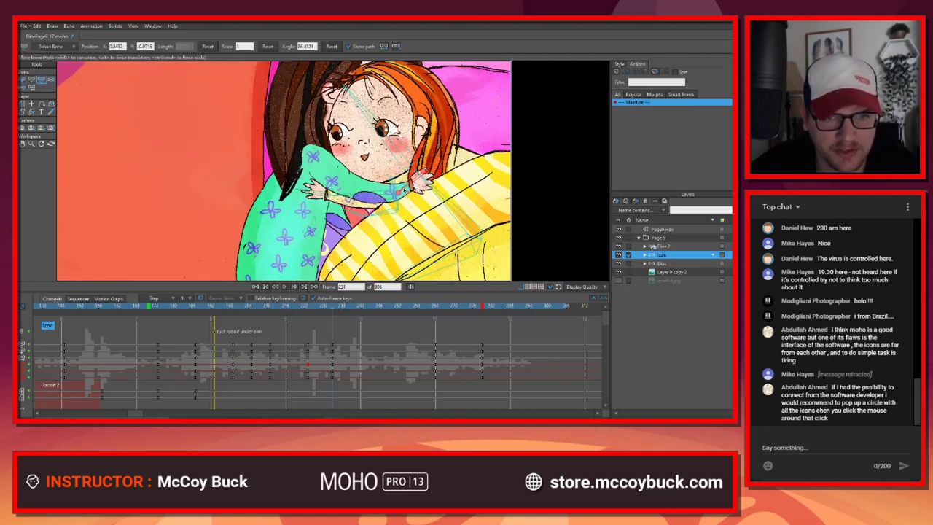
left_click_drag(400, 192, 399, 191)
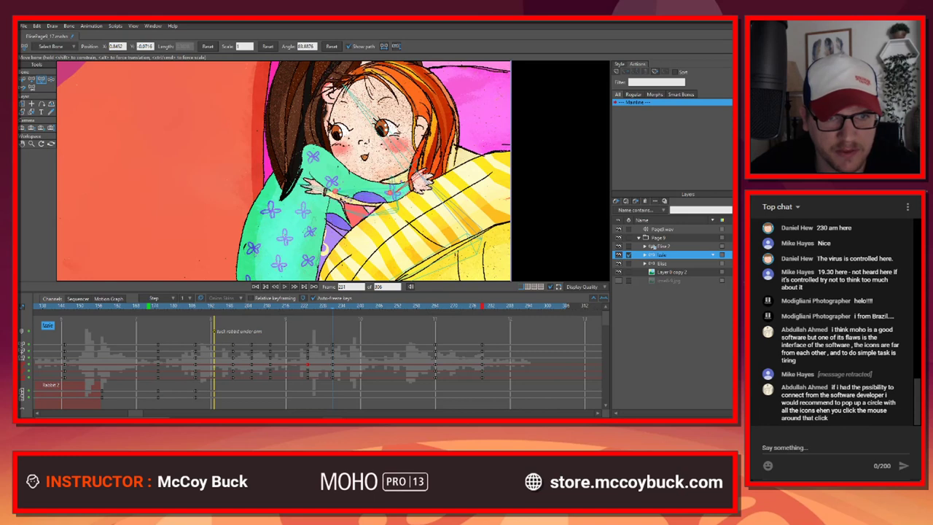
left_click_drag(335, 191, 328, 191)
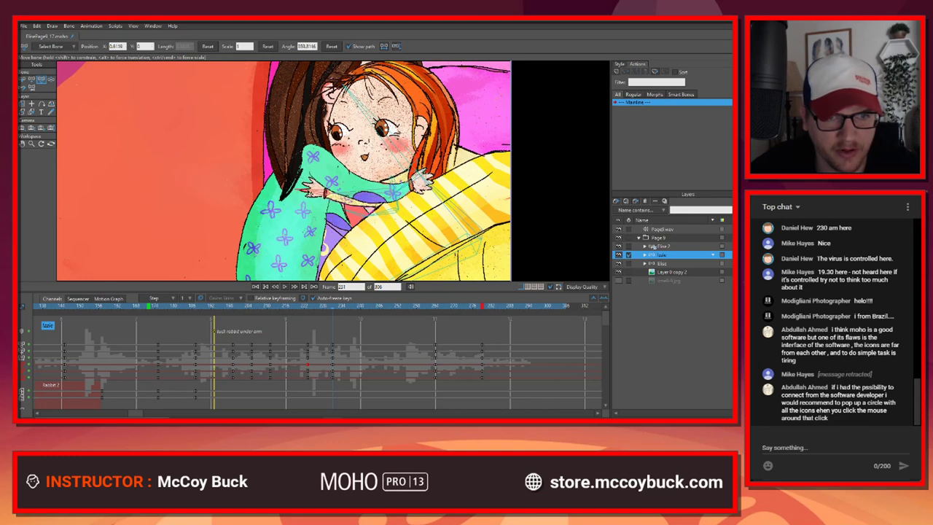
scroll(257, 225, "down", 2)
left_click(177, 305)
key("space")
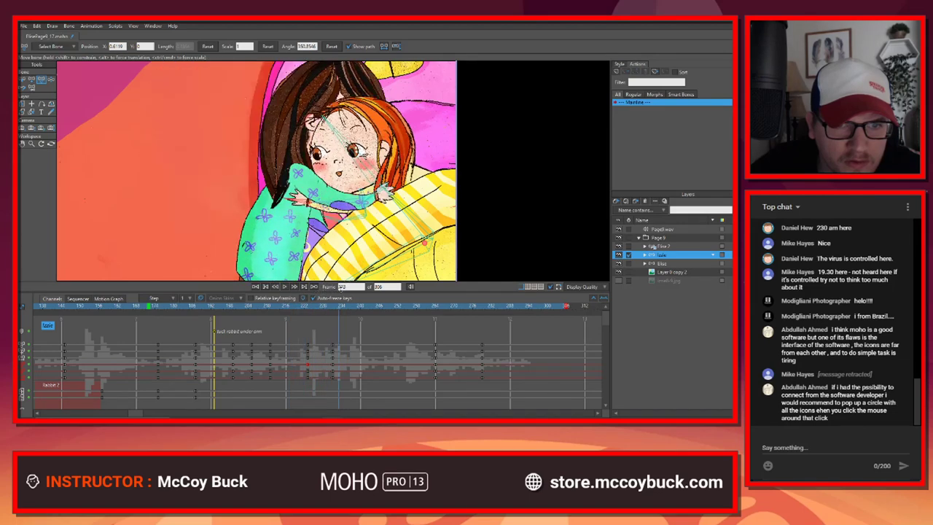
Step: Scrub back through the moments before the hug from frame 222 and play the scene to its end
key("b")
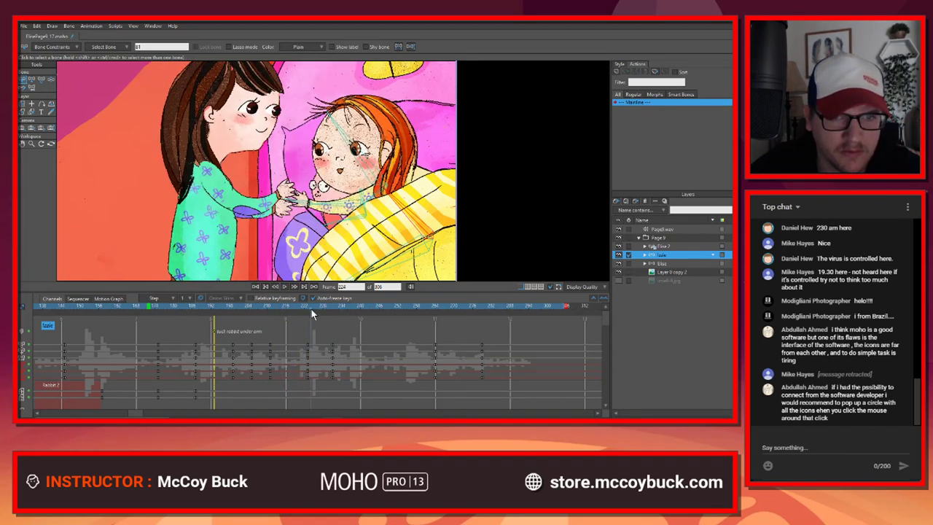
left_click_drag(312, 309, 305, 310)
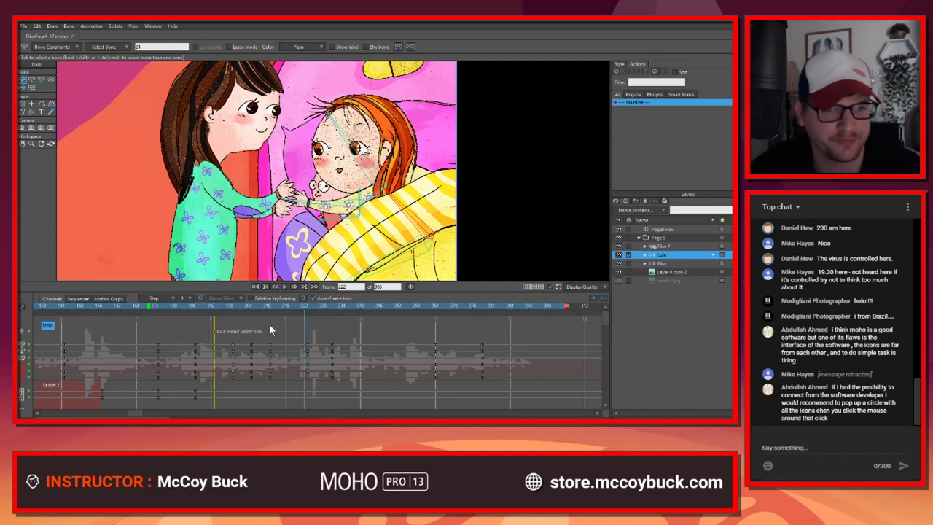
left_click_drag(269, 309, 254, 310)
key("space")
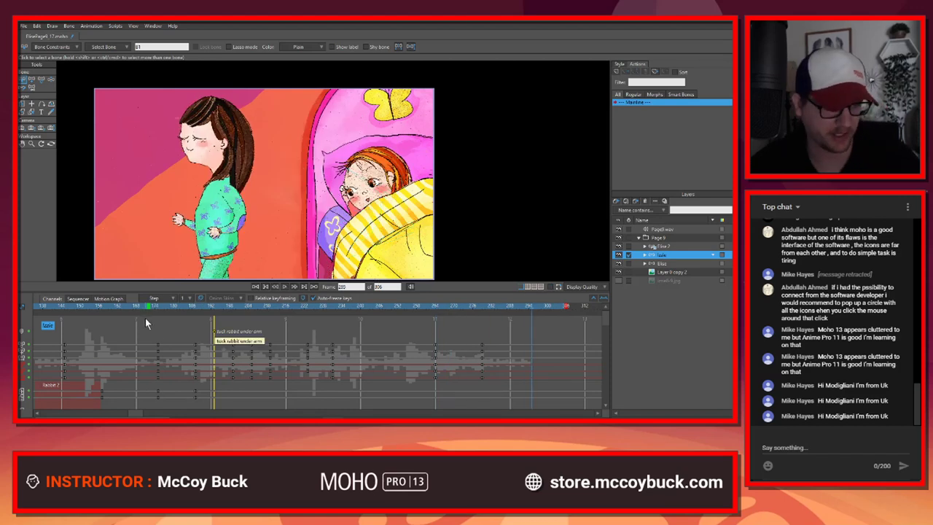
Step: Rewind to the first frame, enlarge the canvas area to frame the whole shot, and play back the full scene
left_click(269, 288)
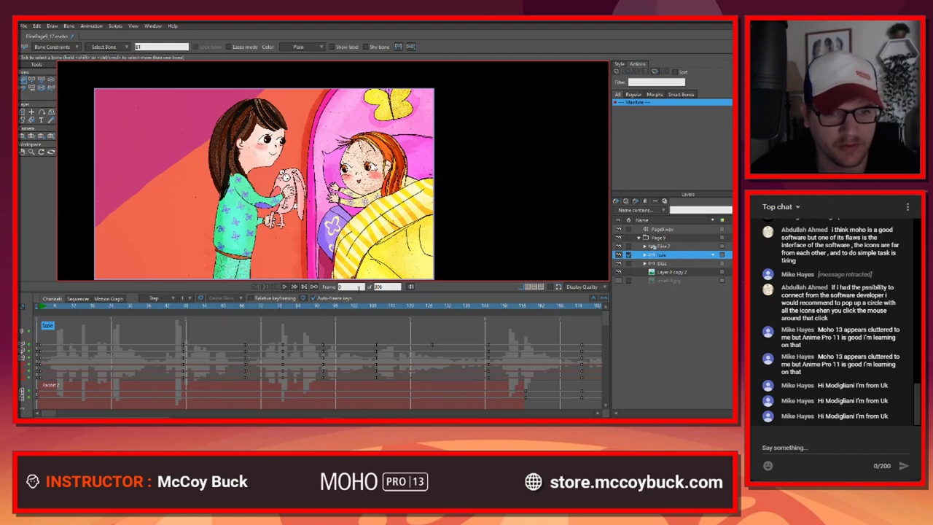
left_click_drag(358, 301, 355, 348)
left_click_drag(303, 288, 370, 279)
scroll(372, 279, "up", 1)
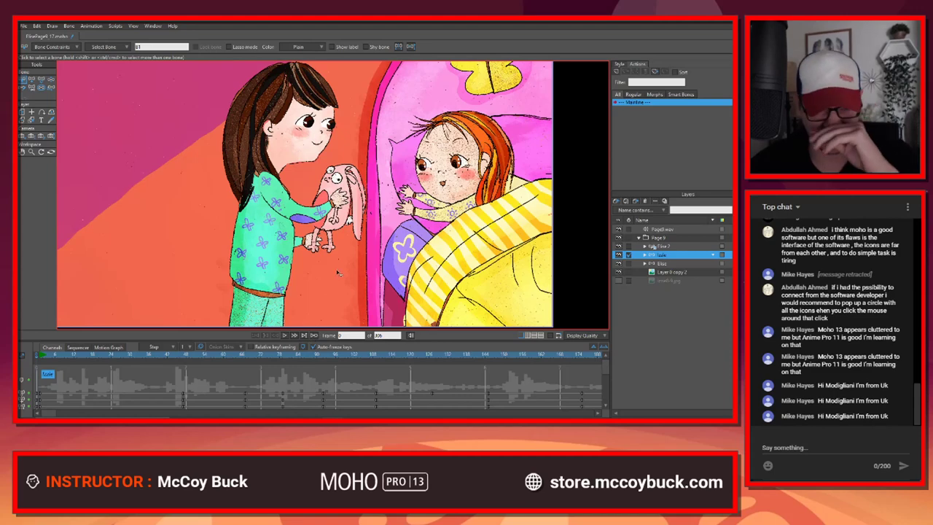
scroll(321, 271, "down", 4)
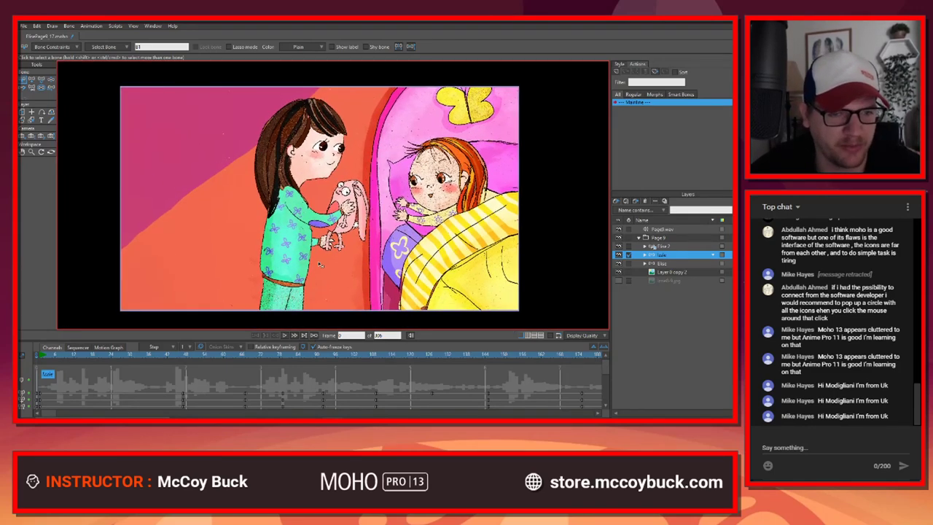
scroll(188, 292, "up", 1)
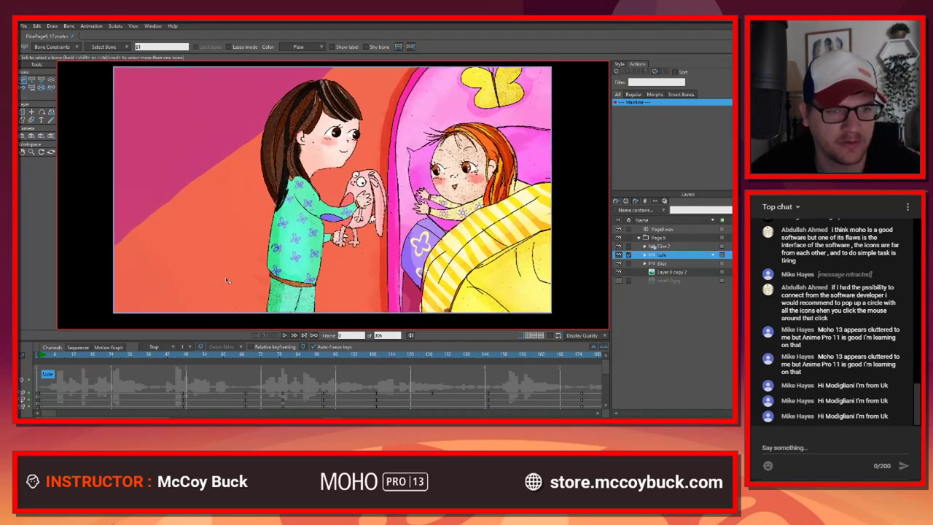
left_click_drag(225, 286, 209, 290)
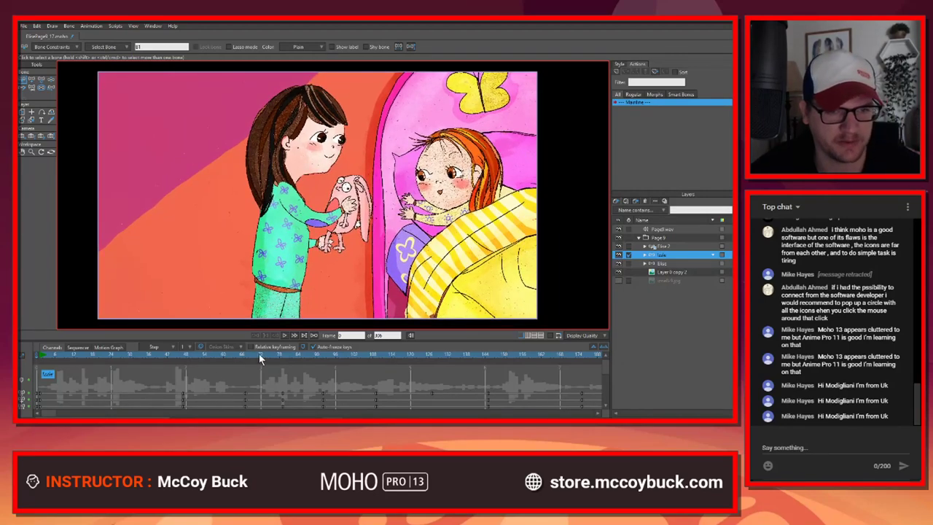
key("space")
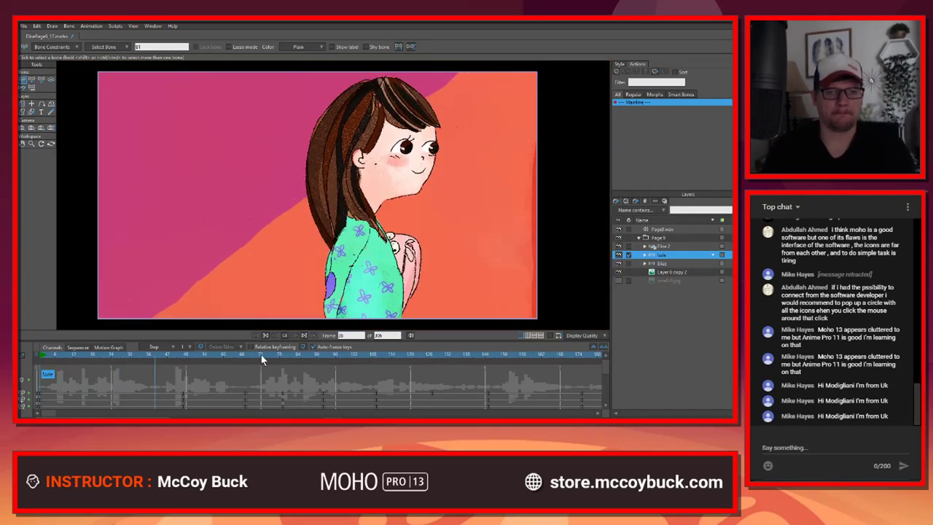
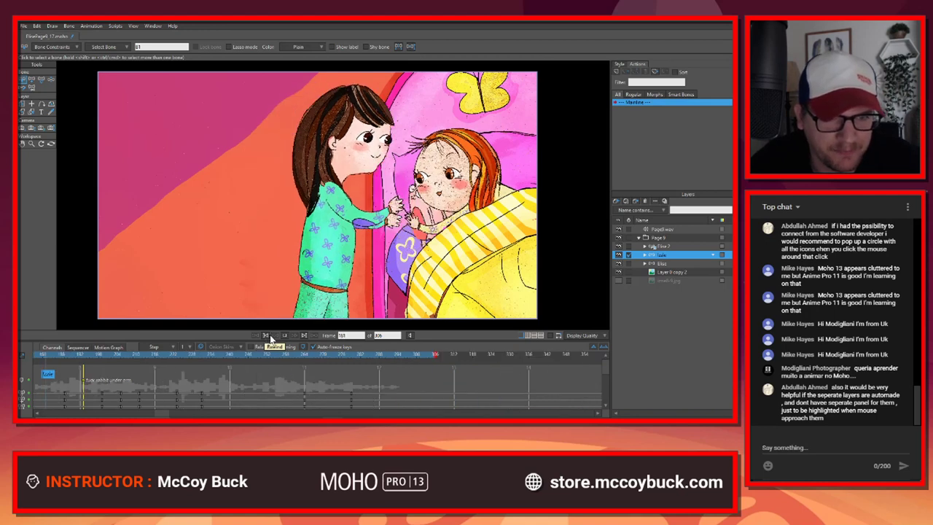
left_click(283, 334)
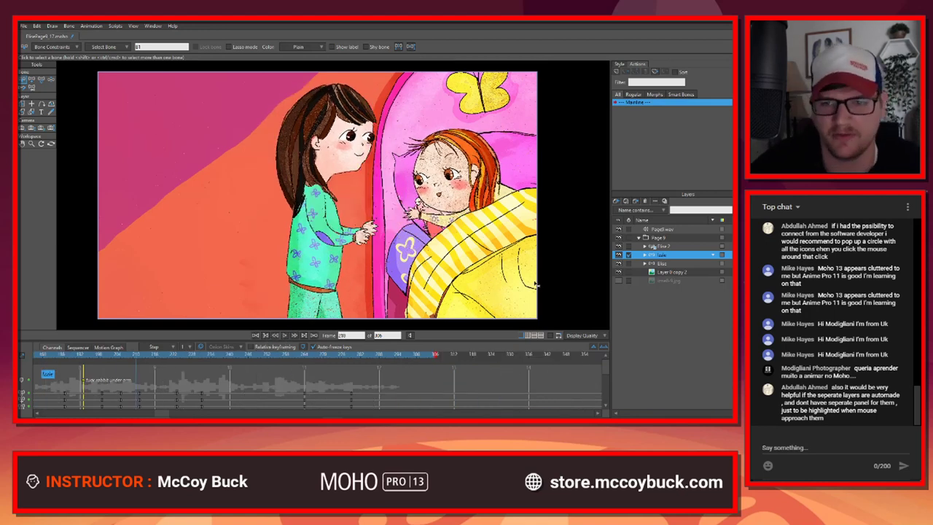
Step: Make the foreground Rabbit layer in the topmost character group hide from frame 157, and scrub through the handover
left_click_drag(201, 357, 161, 380)
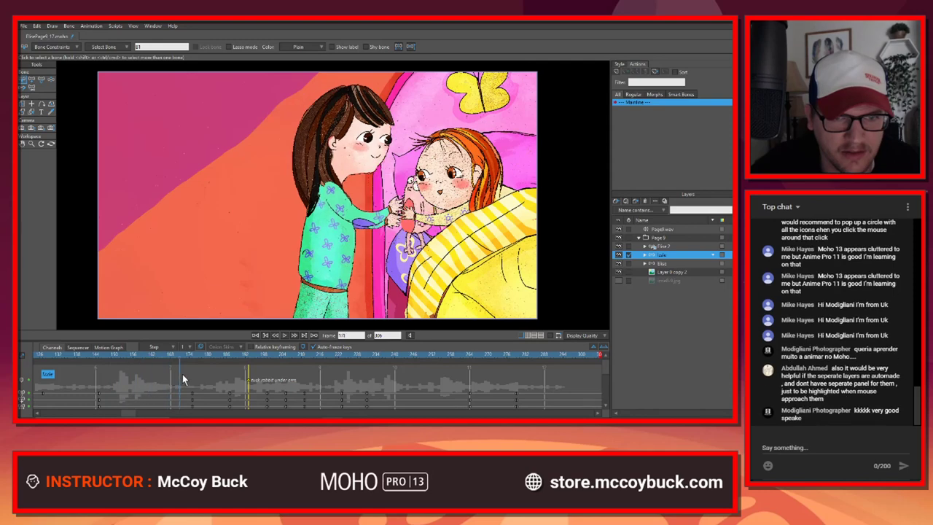
scroll(404, 233, "up", 5)
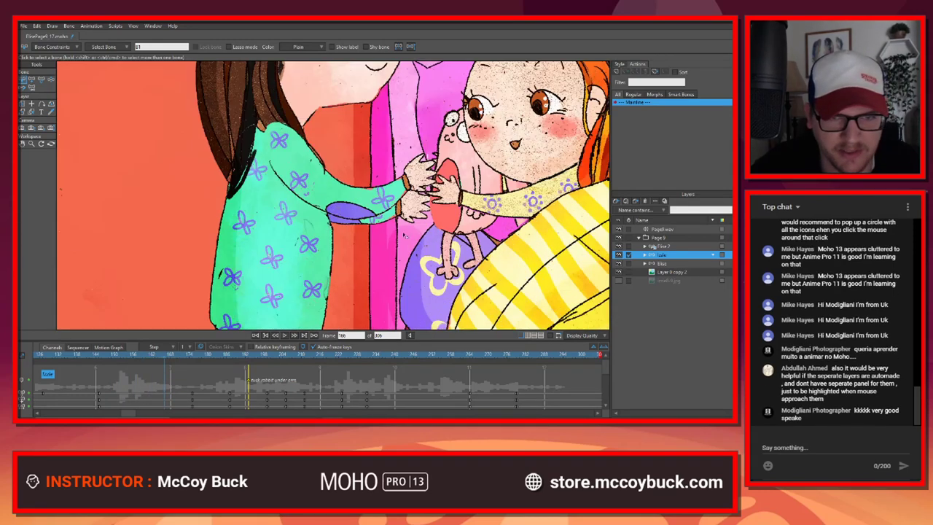
left_click(645, 256)
left_click(645, 255)
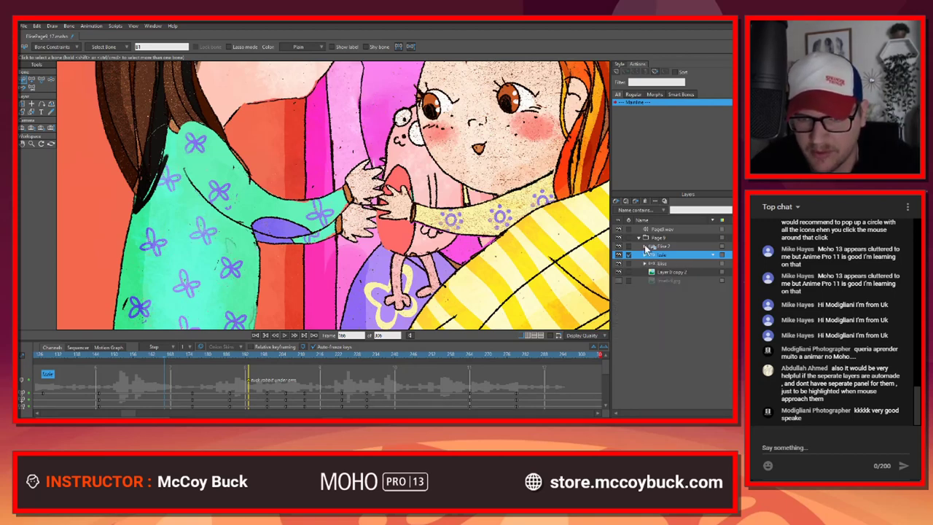
left_click(645, 247)
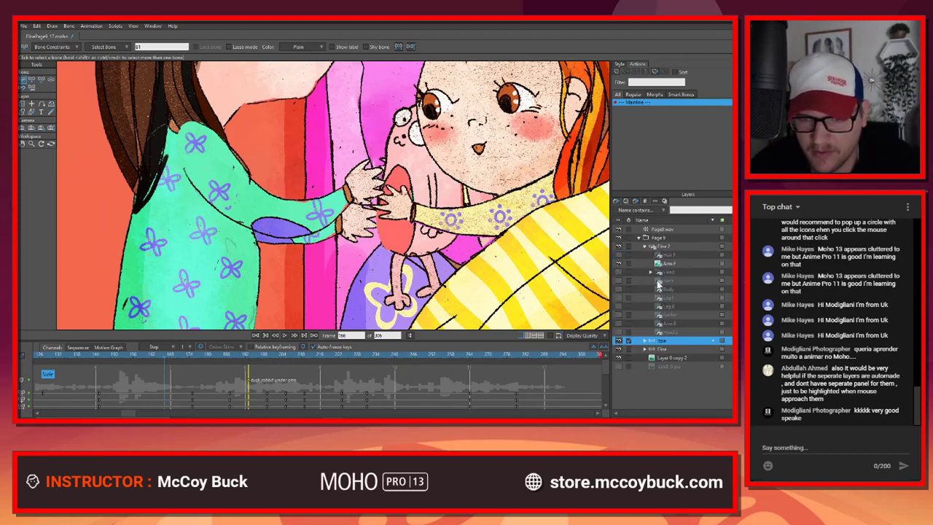
left_click(645, 314)
left_click(619, 318)
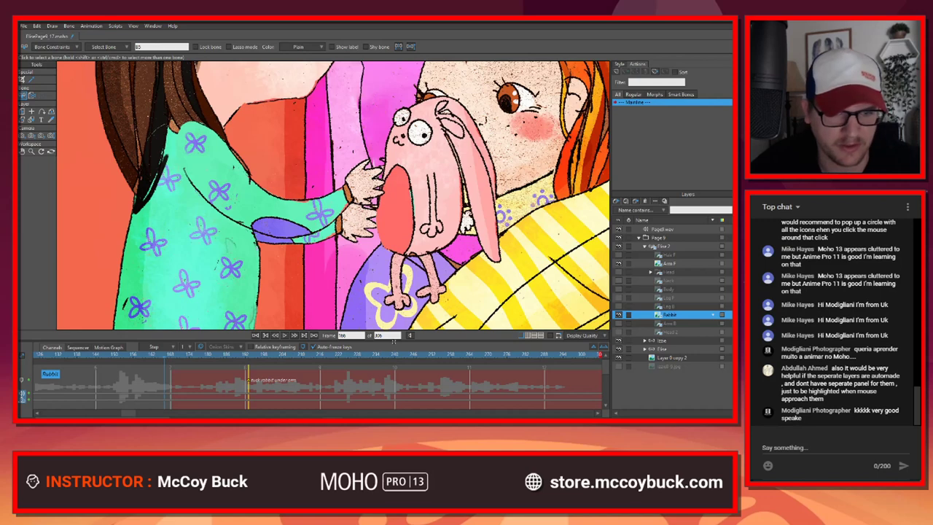
left_click_drag(393, 342, 395, 248)
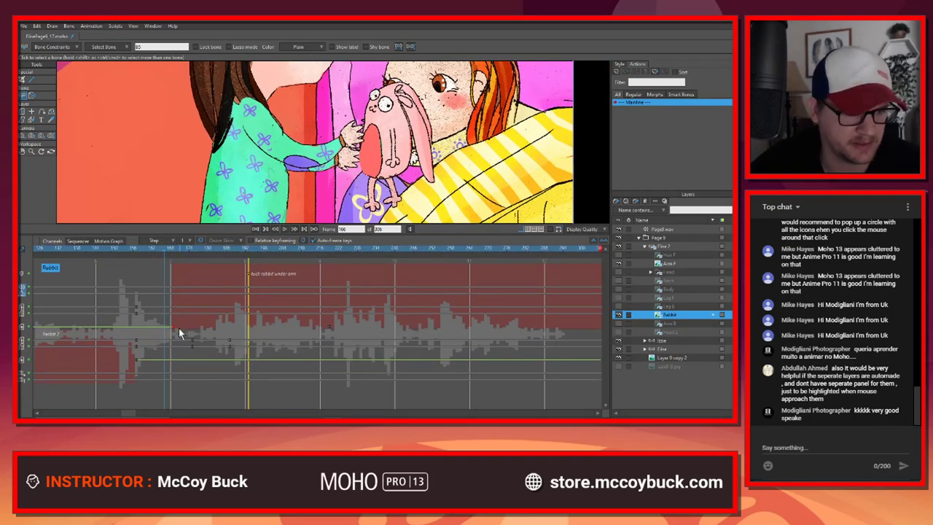
left_click_drag(142, 248, 136, 249)
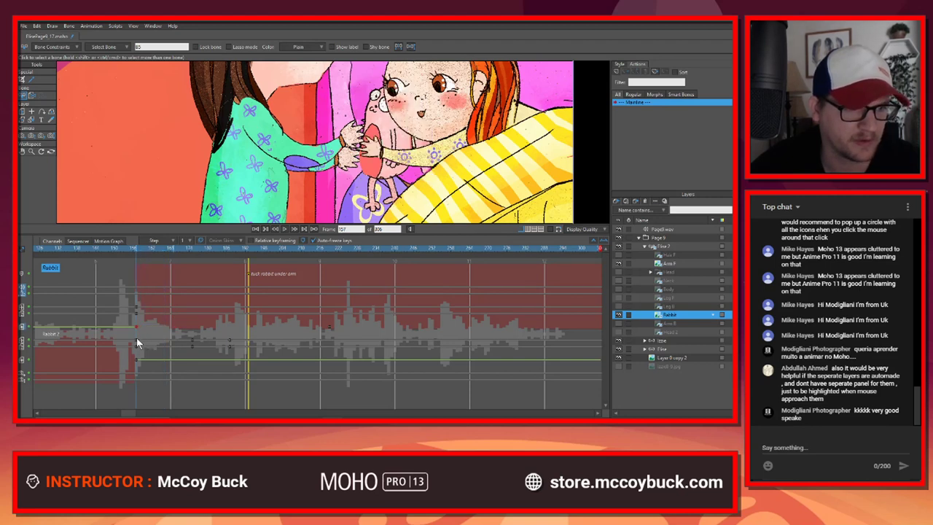
mouse_move(117, 249)
left_mouse_down()
mouse_move(80, 252)
mouse_move(170, 246)
mouse_move(195, 234)
mouse_move(133, 233)
mouse_move(195, 234)
mouse_move(167, 233)
mouse_move(175, 235)
left_mouse_up()
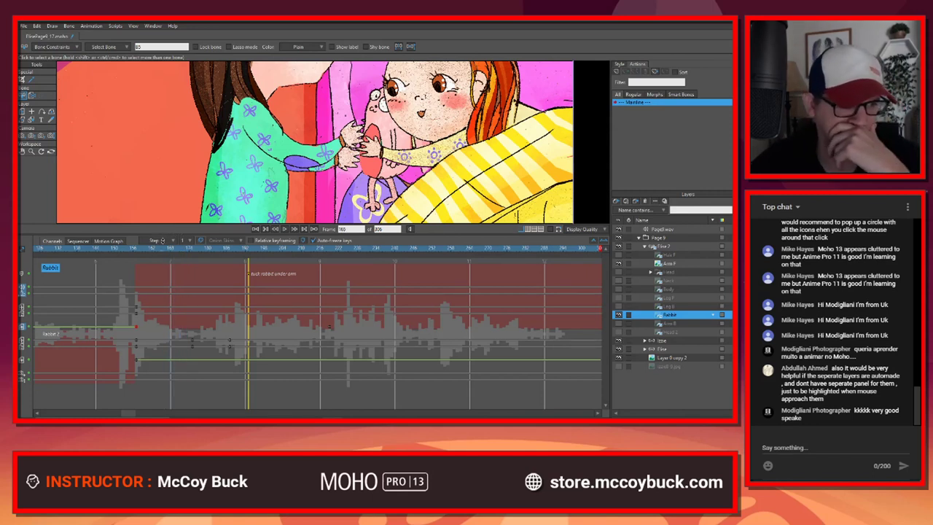
left_click_drag(165, 240, 143, 253)
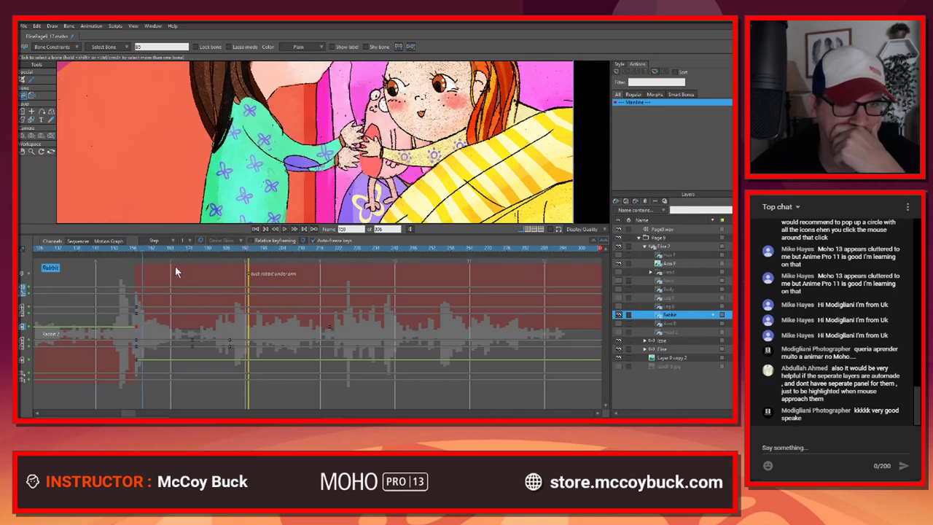
Step: Filter the layers by "rabbit" and compare the timeline keys of the two layers named Rabbit
left_click(686, 210)
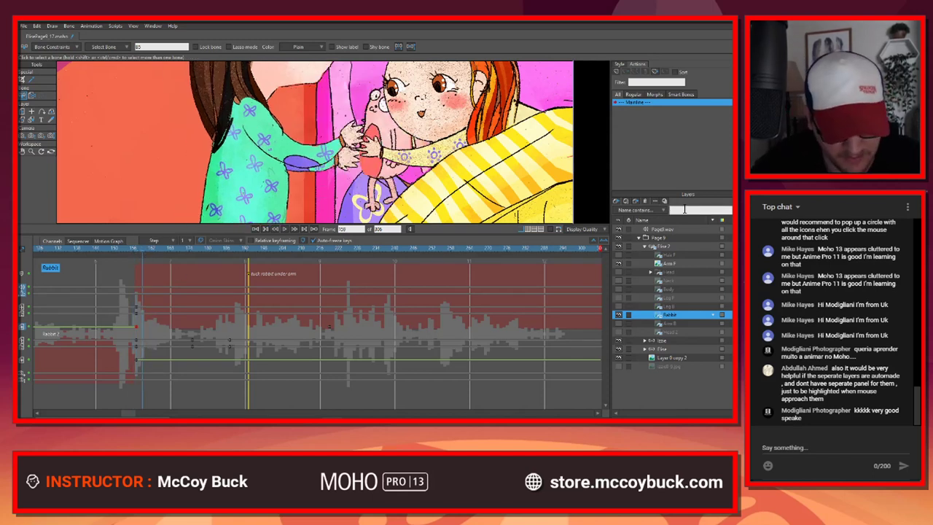
type("rabbit")
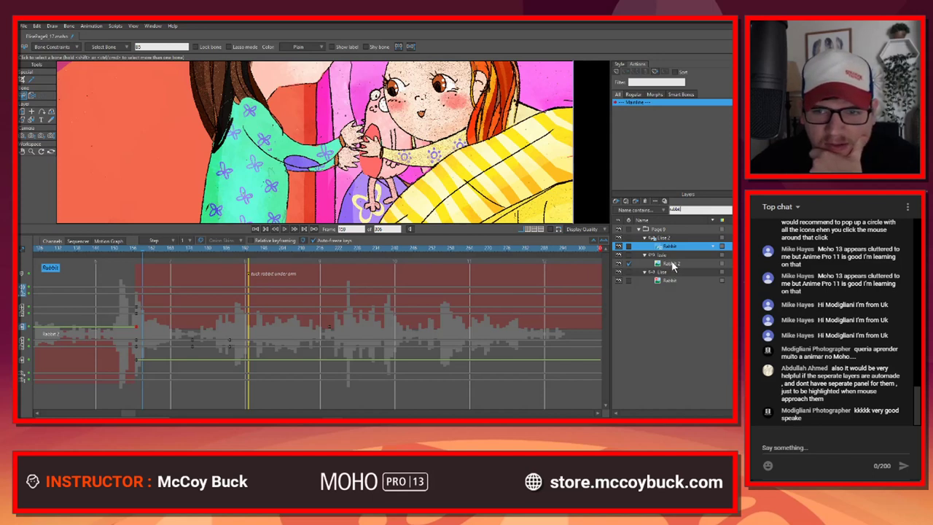
left_click(669, 281)
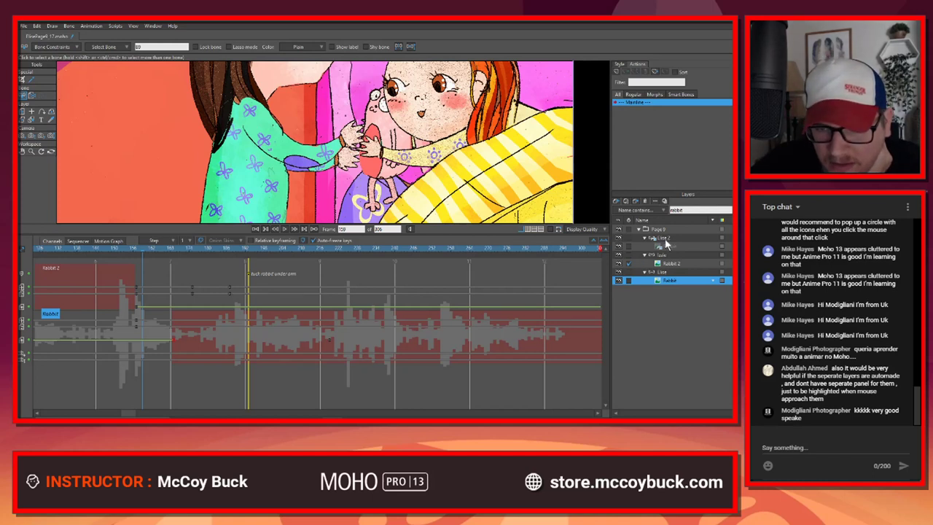
left_click_drag(672, 279, 681, 248)
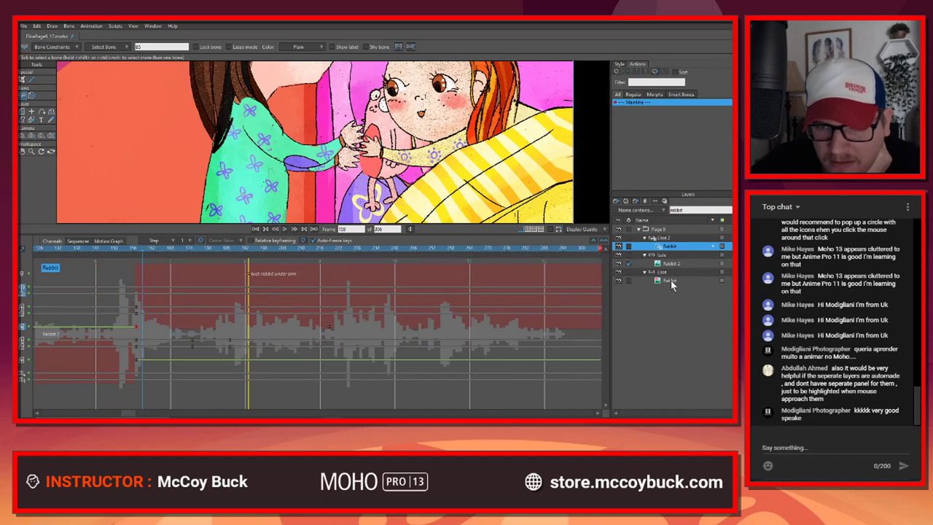
left_click(671, 280)
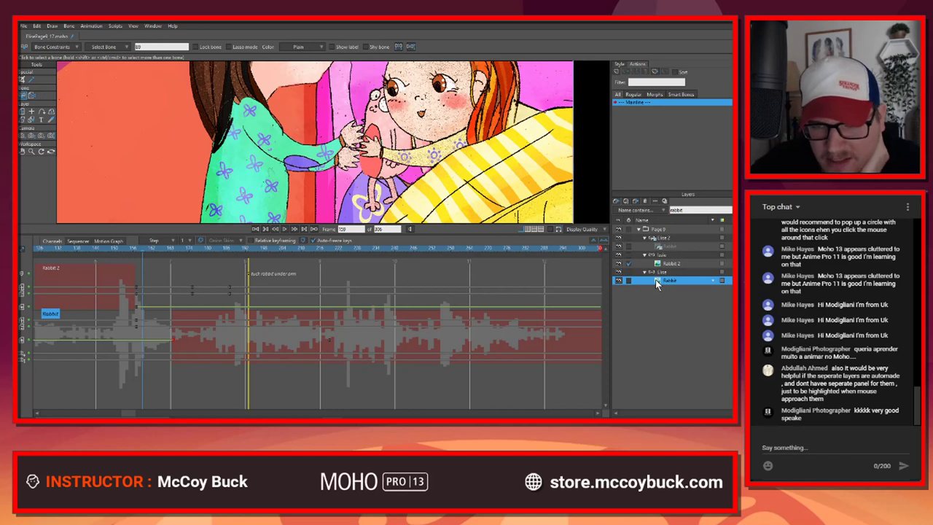
left_click(683, 248)
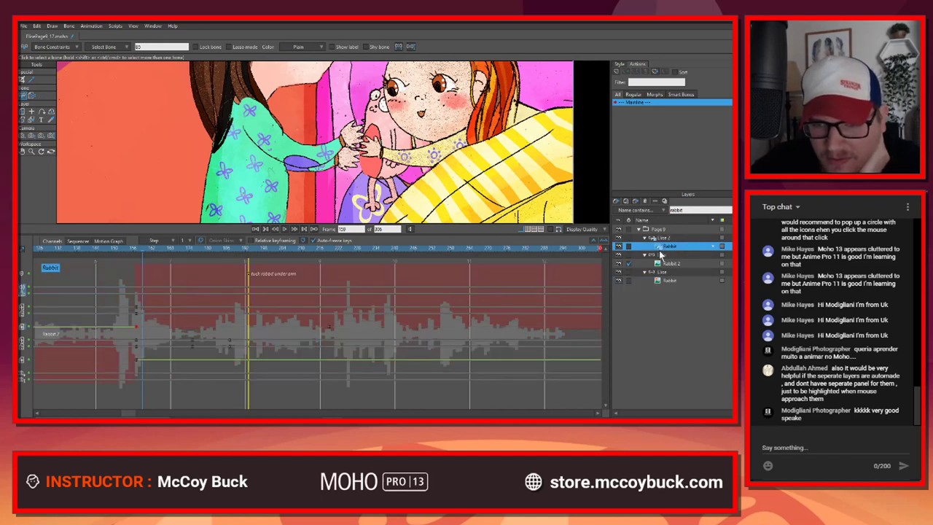
Step: Move the lowest Rabbit layer's visibility key back so it hides at frame 157, stepping through the surrounding handover frames
left_click(667, 281)
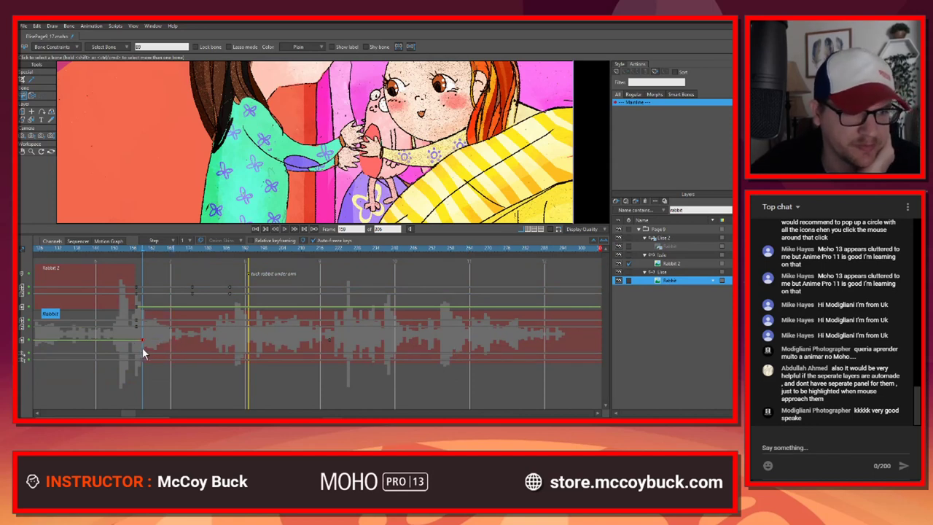
left_click_drag(124, 249, 392, 247)
mouse_move(302, 243)
left_mouse_down()
mouse_move(143, 249)
mouse_move(298, 261)
left_mouse_up()
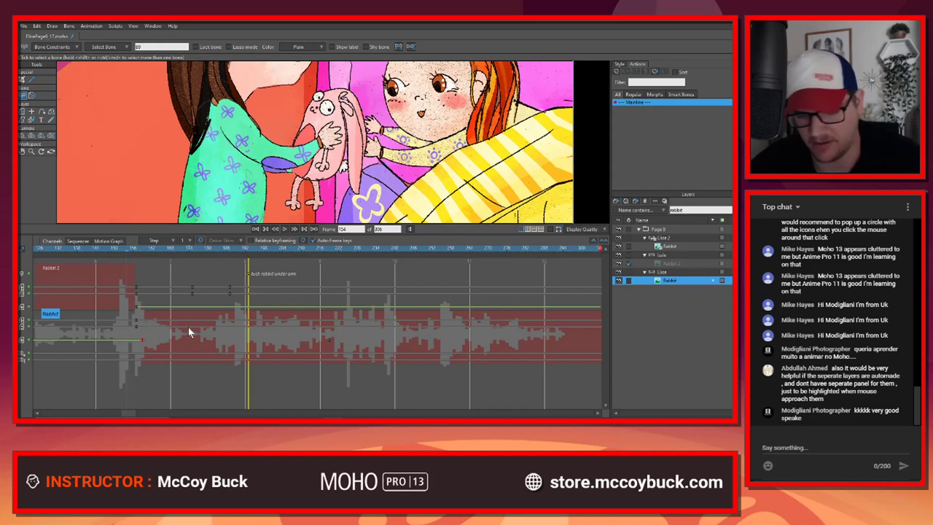
key("Right")
key("Right")
key("Right")
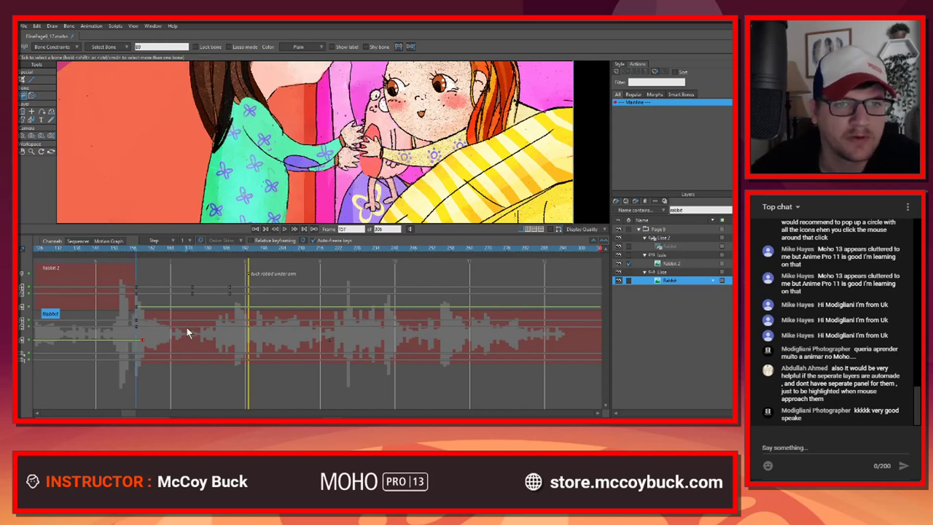
key("Right")
key("Right")
key("Left")
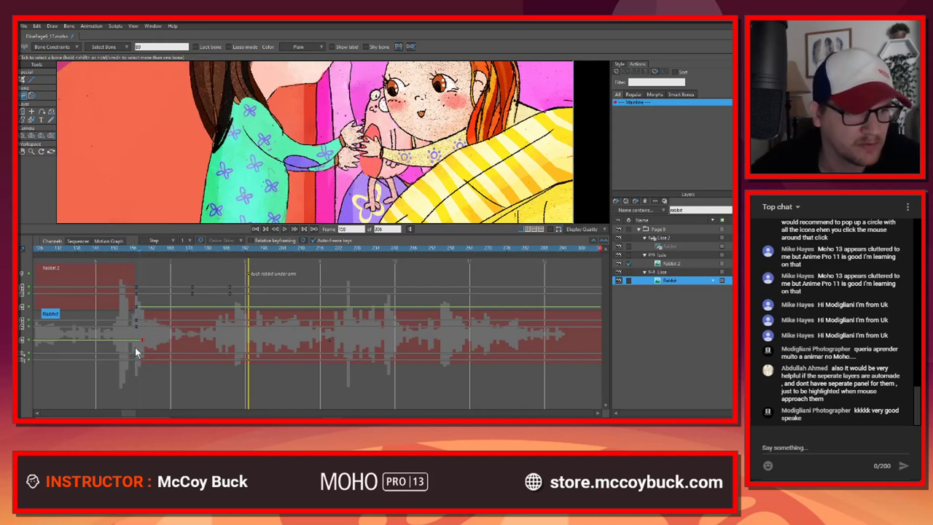
key("Left")
left_click_drag(139, 341, 136, 341)
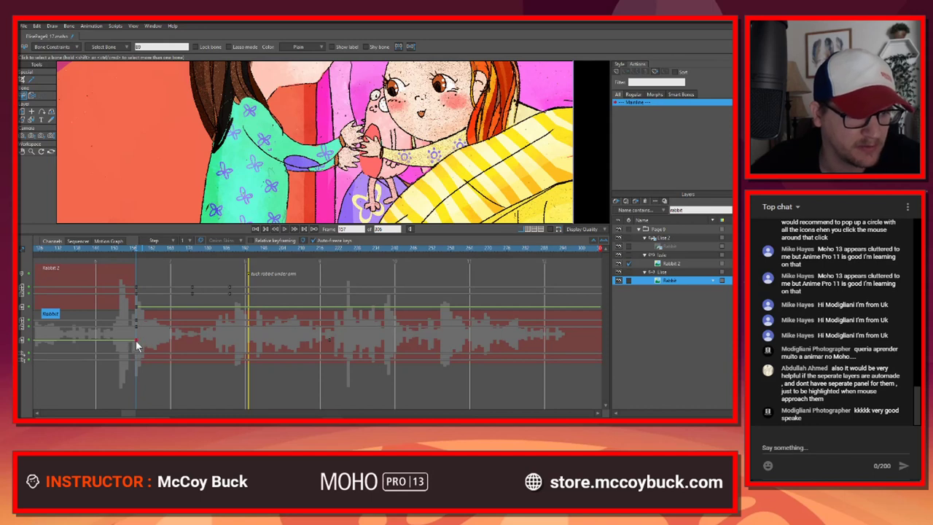
key("Left")
key("Right")
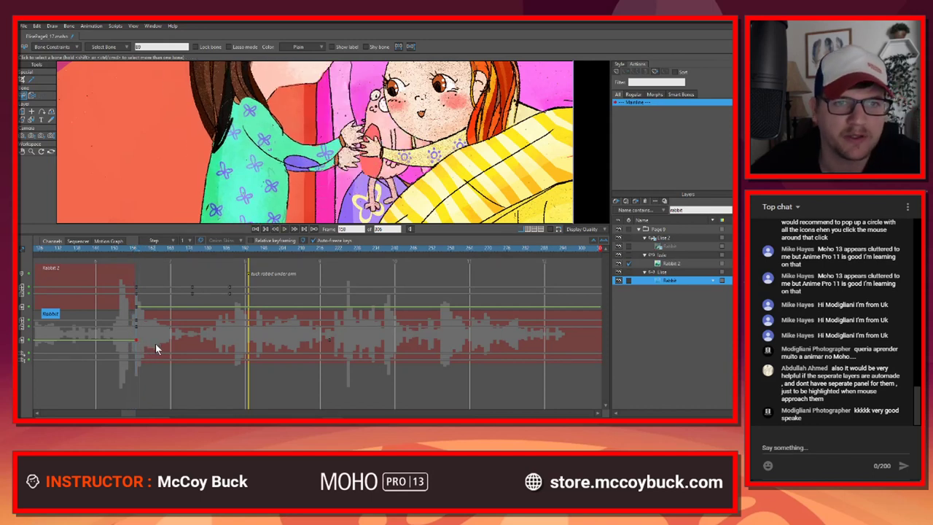
Step: Play the scene from before the handover to frame 280, enlarge the canvas, and toggle layer visibility to identify the visible rabbit
left_click(101, 250)
left_click_drag(83, 252, 283, 231)
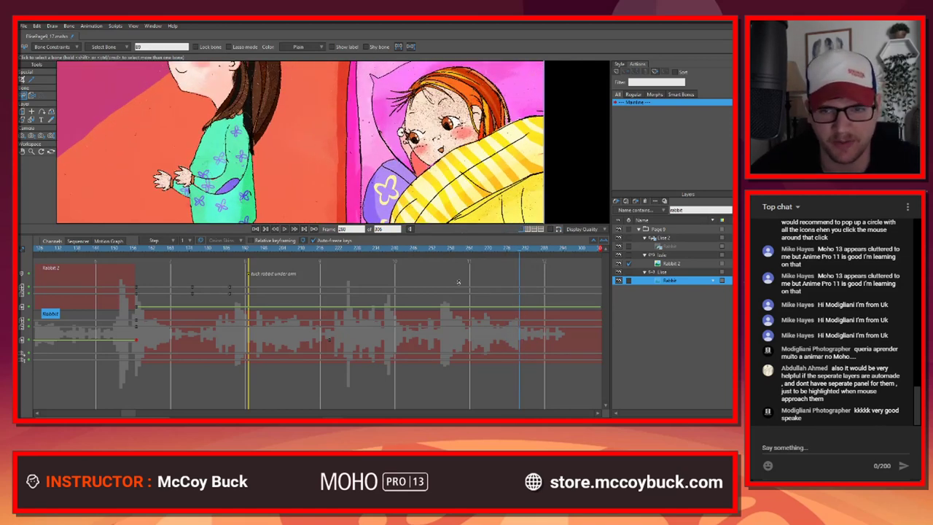
left_click_drag(455, 233, 456, 315)
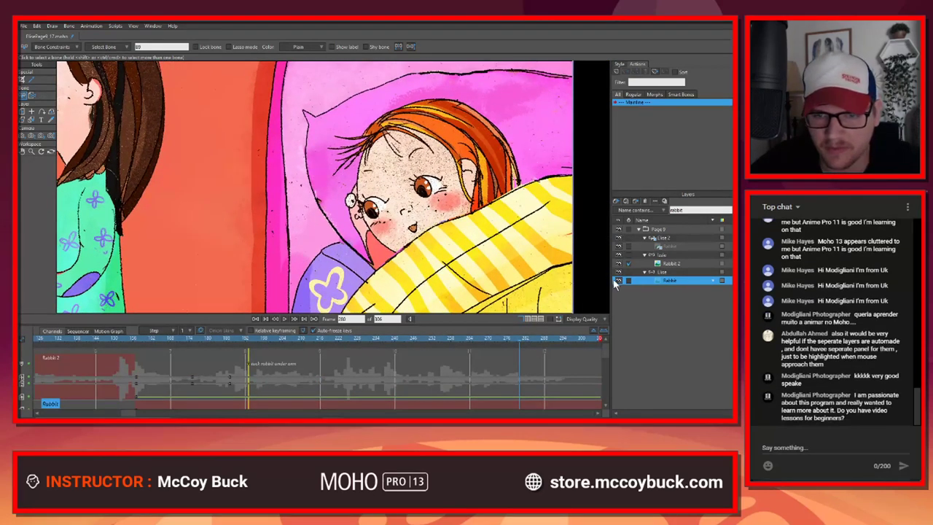
left_click(619, 280)
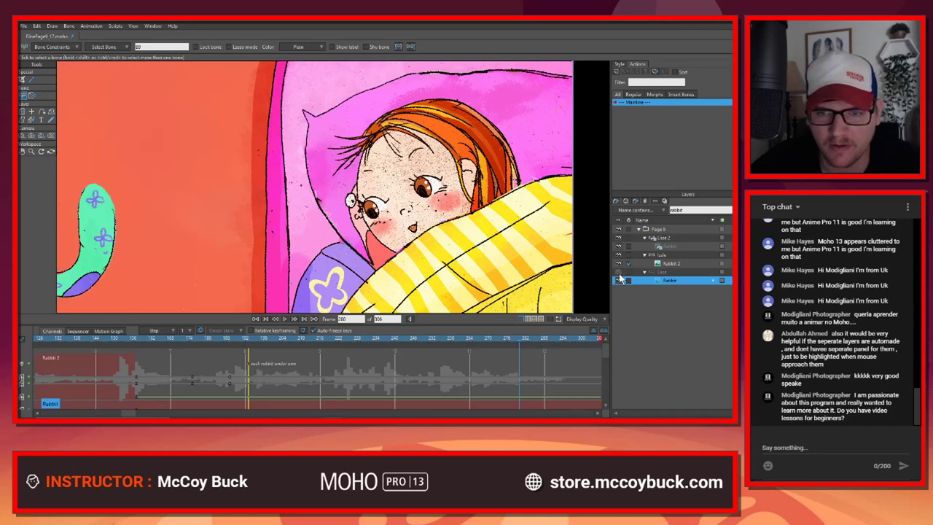
left_click(619, 281)
left_click(620, 264)
left_click(619, 264)
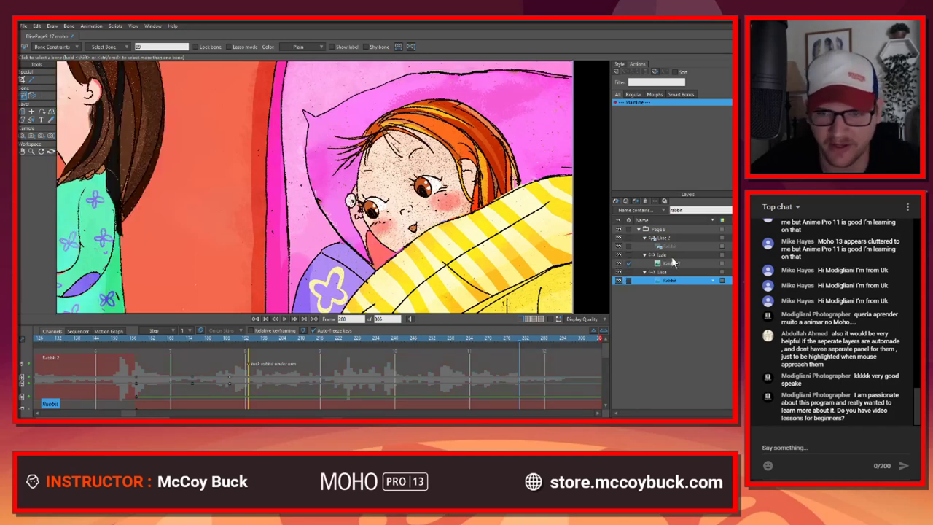
Step: Move and rotate the Rabbit 2 layer at frame 280 so the toy sits upright beside the red-haired girl's cheek
left_click(669, 264)
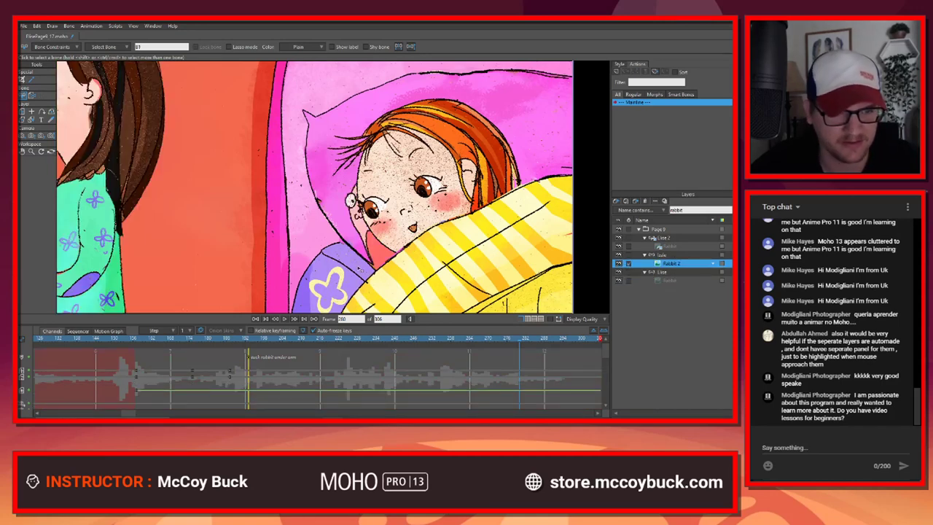
key("m")
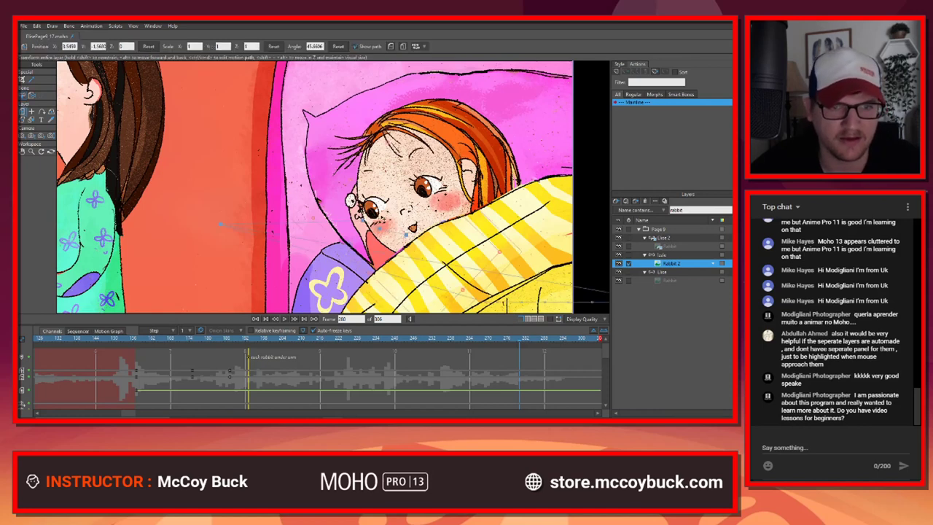
scroll(383, 217, "down", 6)
scroll(394, 227, "up", 2)
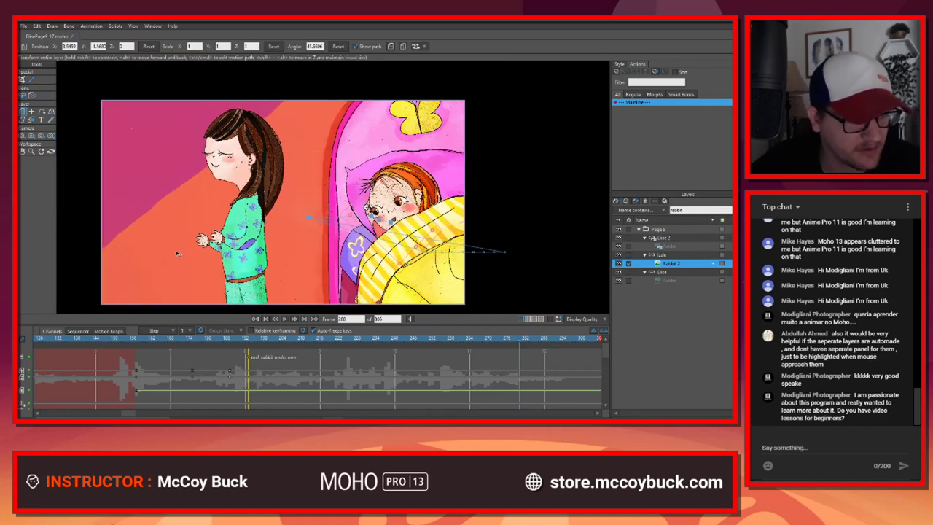
mouse_move(339, 224)
left_mouse_down()
mouse_move(298, 228)
mouse_move(299, 210)
mouse_move(343, 209)
mouse_move(346, 233)
left_mouse_up()
key("ctrl+z")
scroll(351, 225, "up", 5)
left_click_drag(398, 220, 379, 230)
Step: Play the scene from the handover to its end and scrub through the rabbit's change between frames 267 and 280
left_click(165, 342)
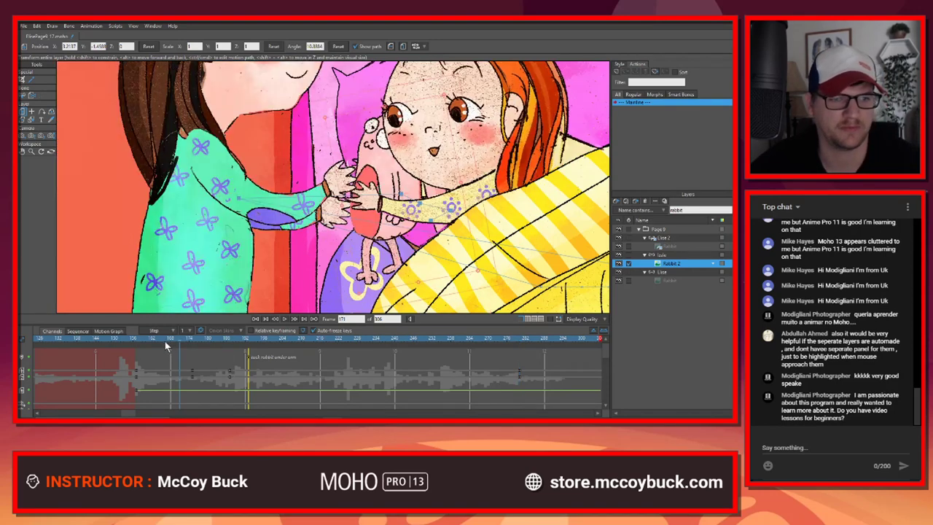
key("space")
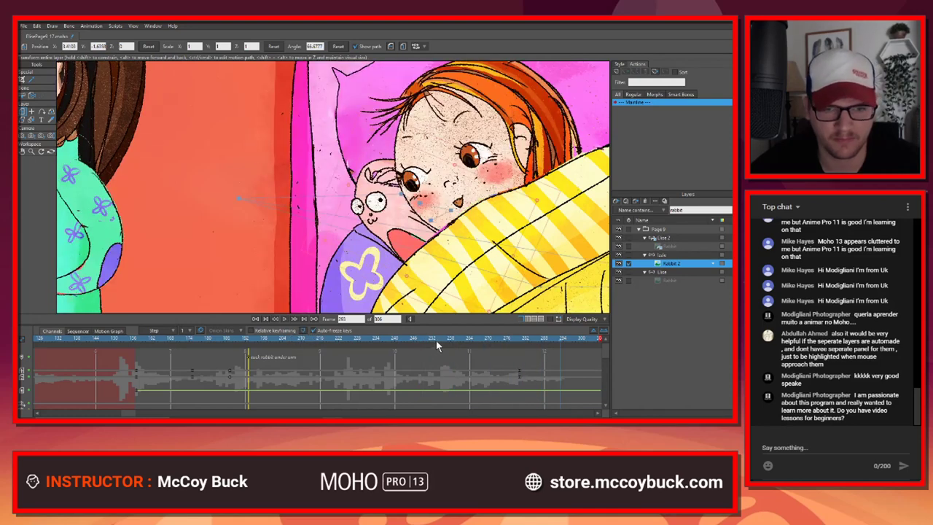
left_click(477, 336)
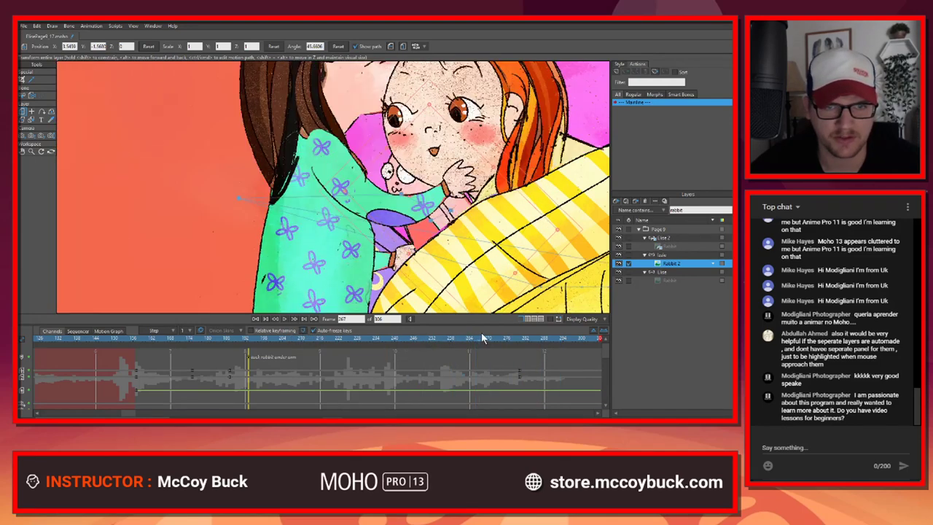
left_click_drag(481, 333, 519, 328)
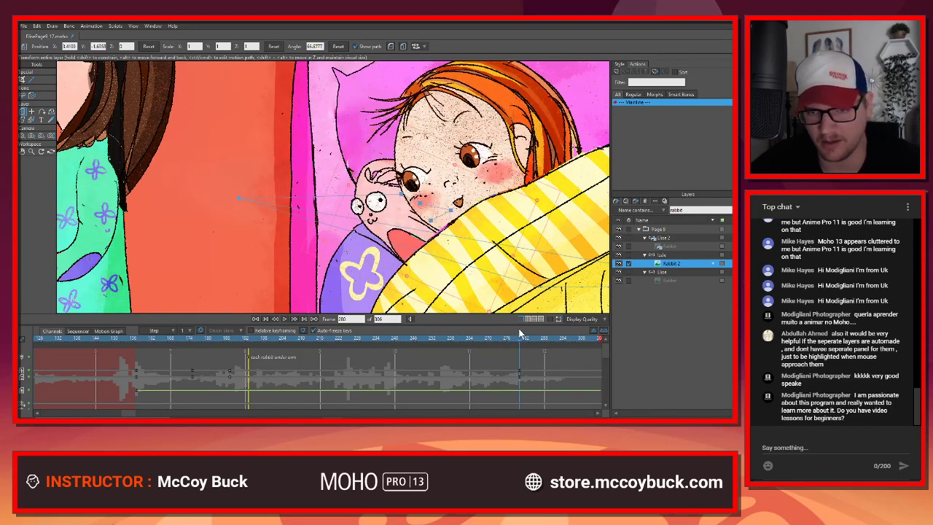
Step: Pose the red-haired girl's arm bones at frame 280 so her hand comes out of the blanket and holds the rabbit
left_click(662, 256)
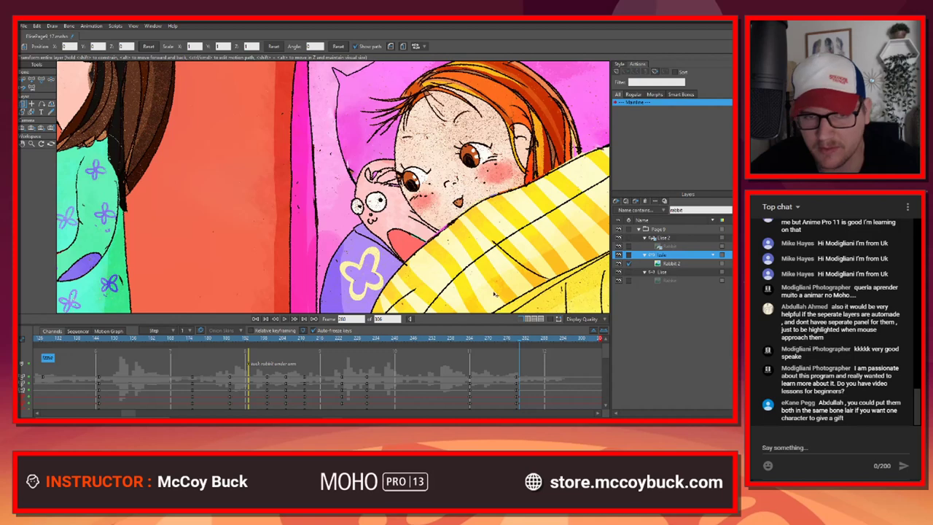
scroll(450, 252, "down", 1)
scroll(448, 251, "up", 1)
scroll(467, 249, "down", 2)
key("z")
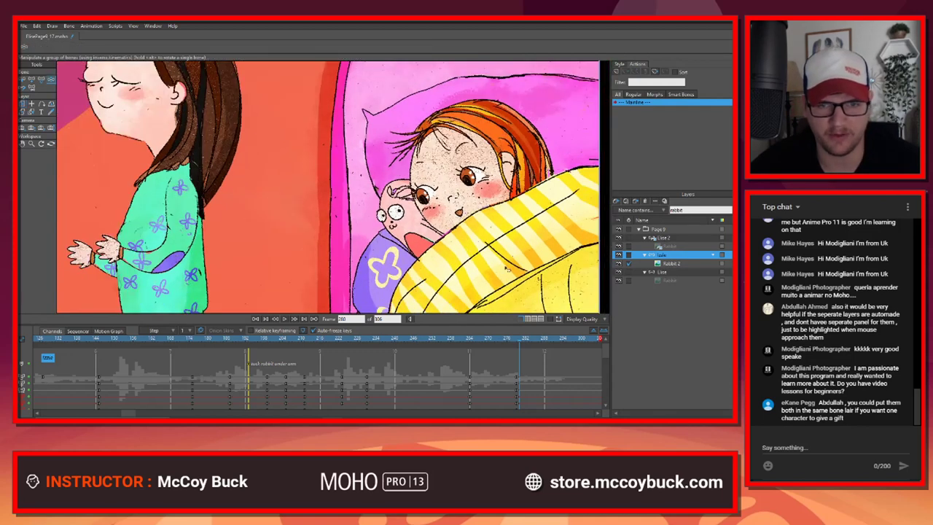
left_click(551, 319)
left_click_drag(517, 258, 402, 231)
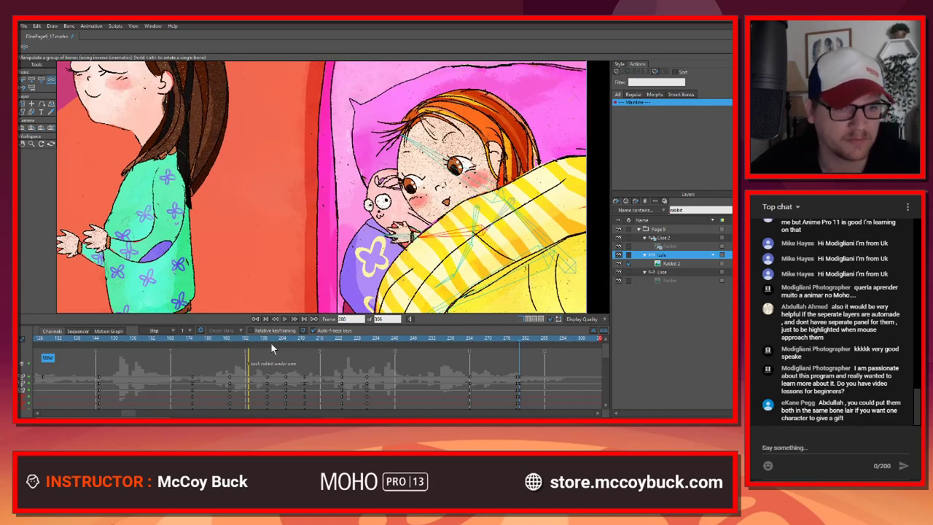
Step: Play the hug from frame 192 and reposition the red-haired girl's lower arm at frame 264 across the other girl's sleeve
left_click(245, 339)
key("space")
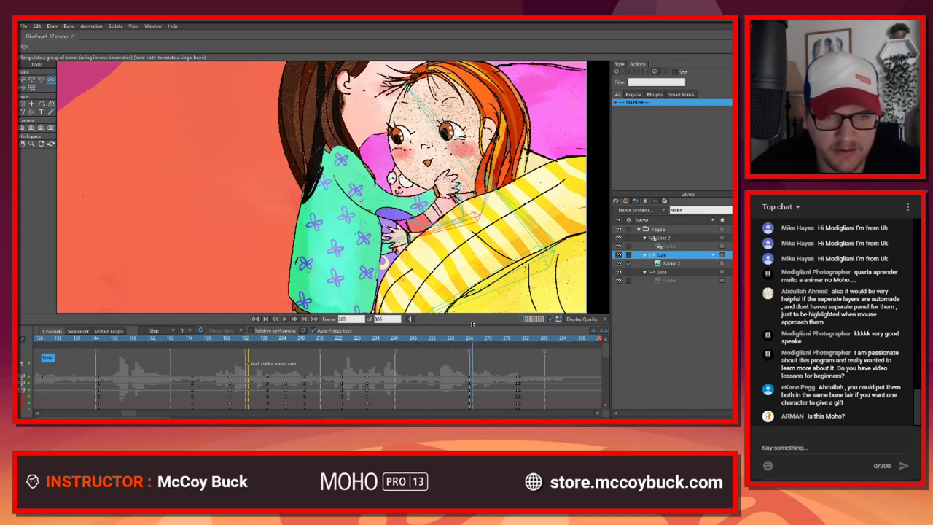
left_click_drag(428, 254, 414, 226)
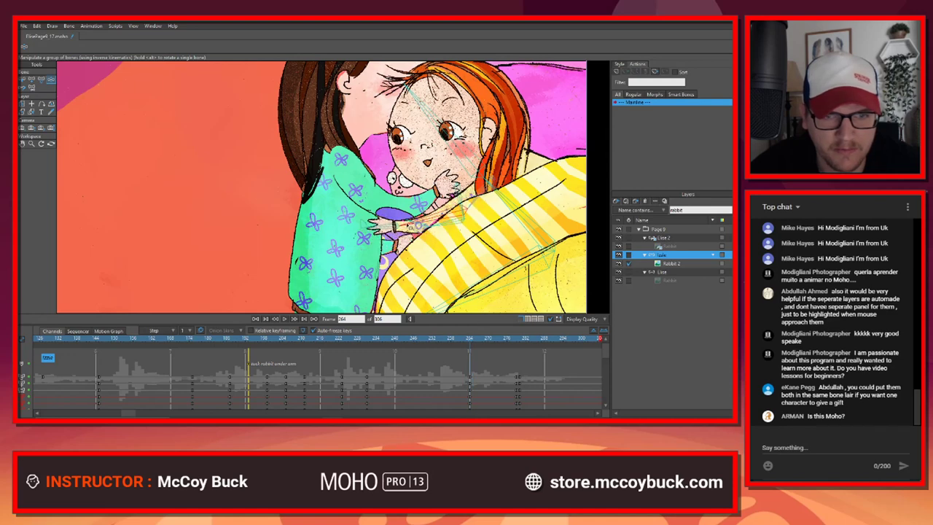
Step: Move the red-haired girl's and Rabbit 2's keys from frame 280 onto frame 279
mouse_move(463, 340)
left_mouse_down()
mouse_move(335, 364)
mouse_move(473, 337)
left_mouse_up()
left_click_drag(476, 339, 516, 346)
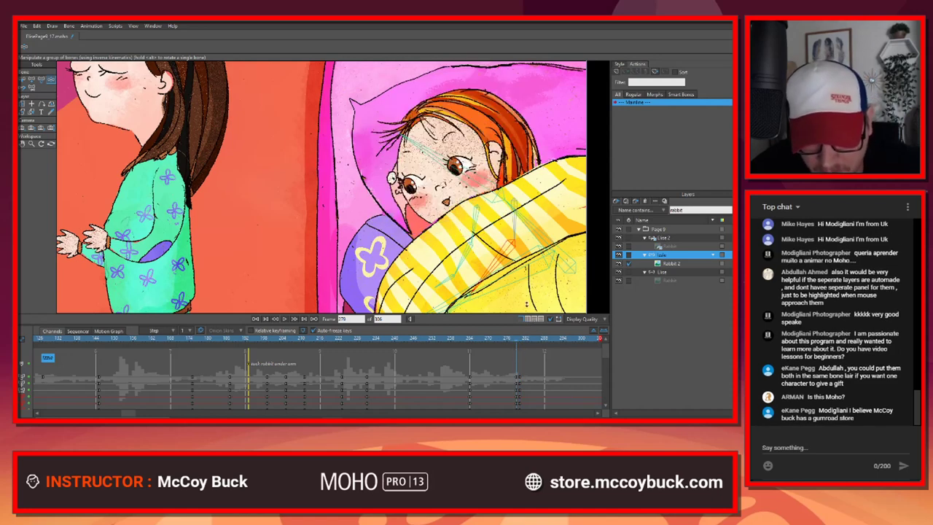
left_click_drag(526, 304, 527, 276)
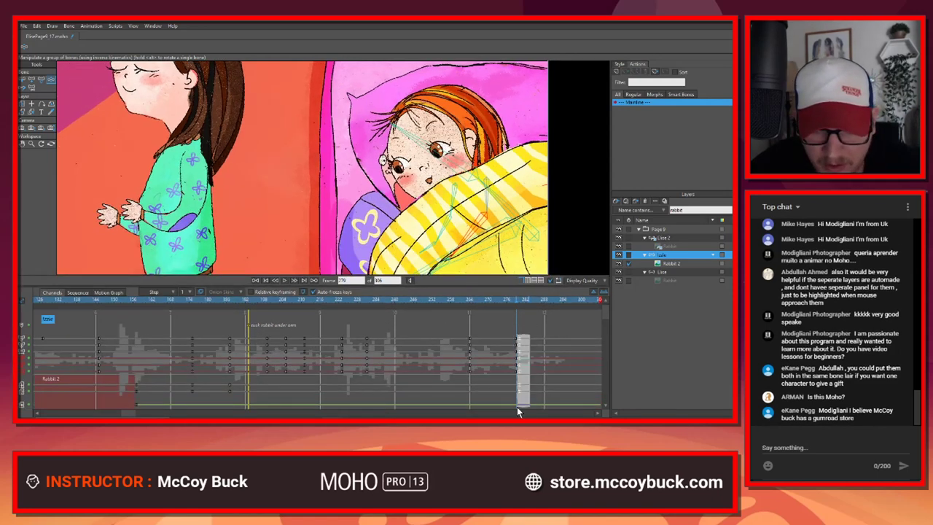
left_click_drag(518, 394, 518, 394)
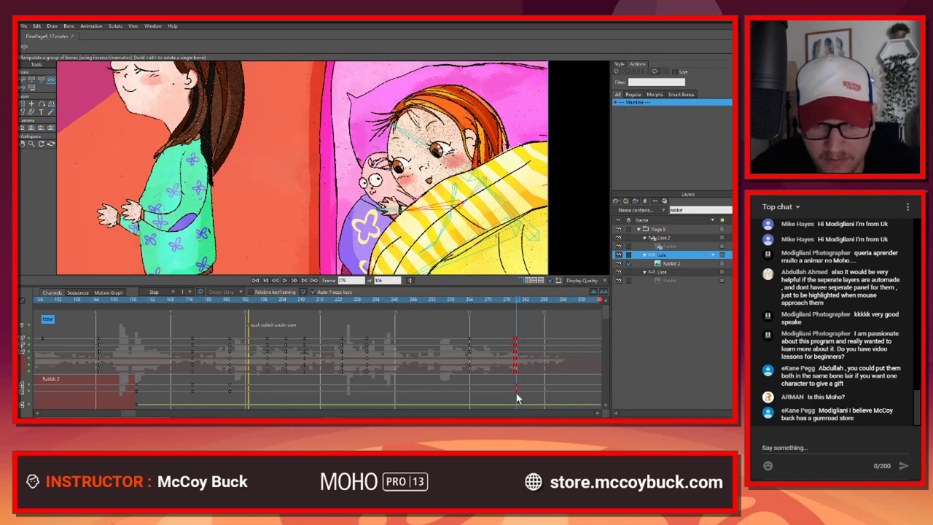
left_click_drag(523, 386, 517, 394)
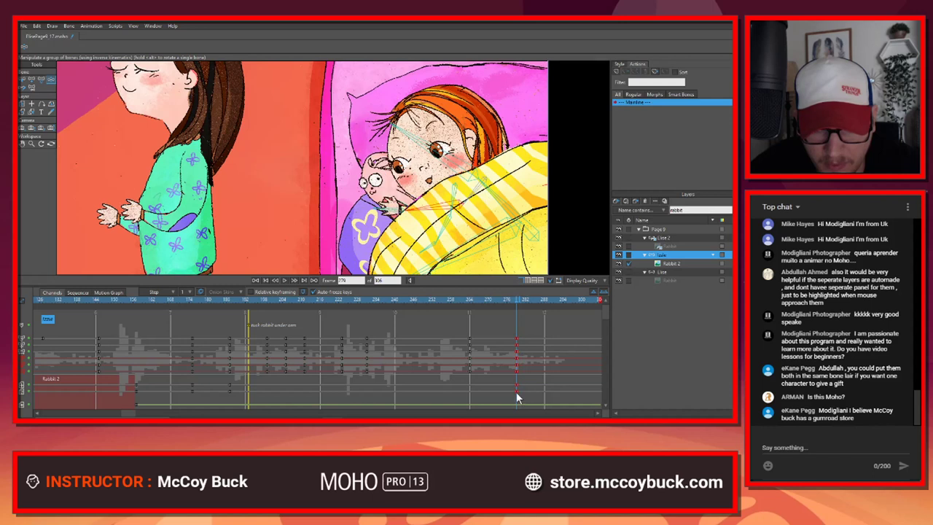
Step: Scrub through the hug, zoom in on the timeline keys, and review playback from the tuck-rabbit marker to the final pose
left_click(404, 303)
left_click_drag(404, 303, 380, 301)
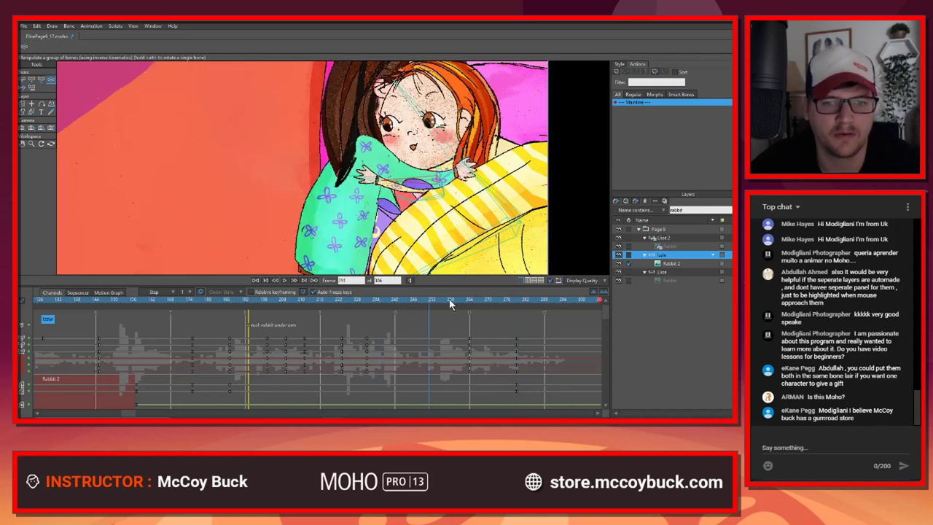
left_click_drag(450, 301, 472, 299)
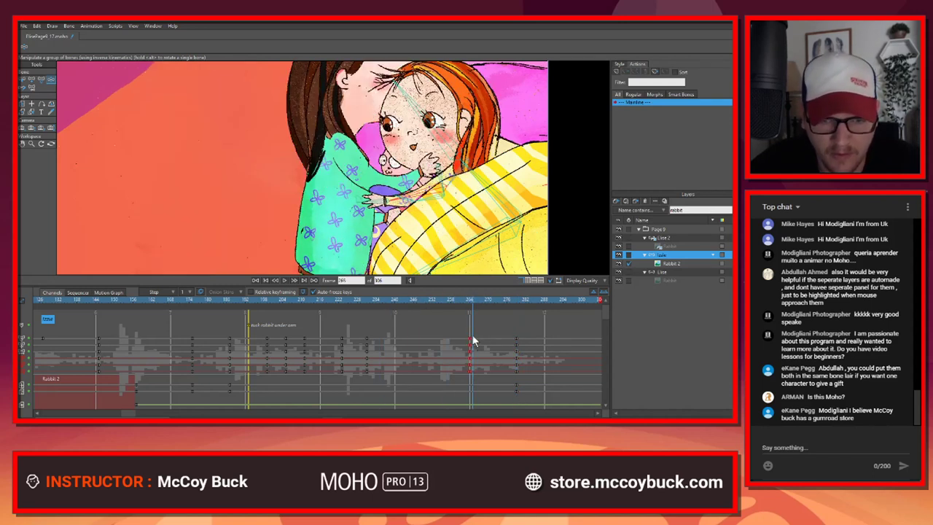
left_click(603, 292)
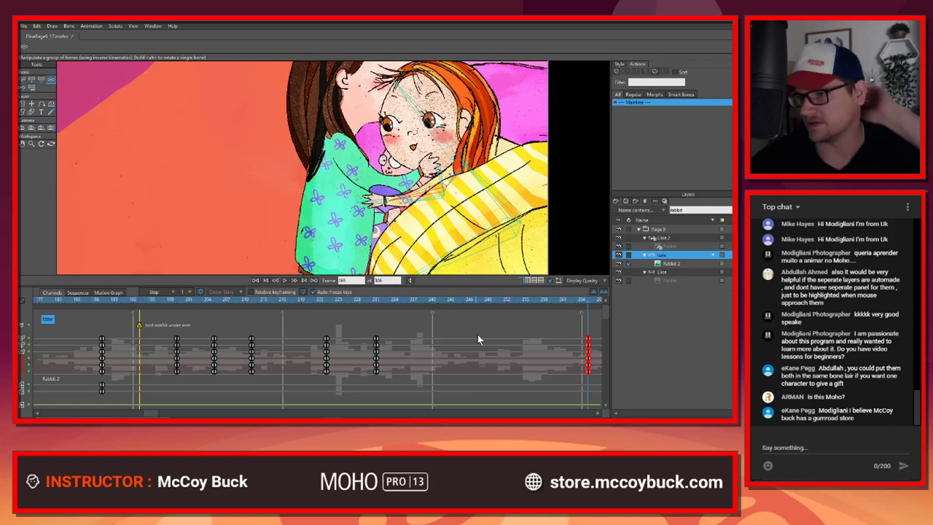
left_click(458, 370)
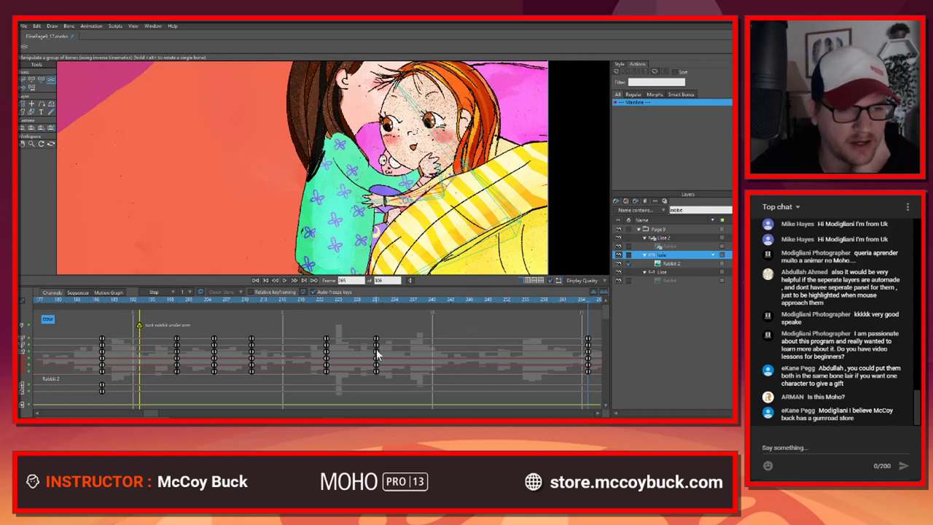
left_click(139, 299)
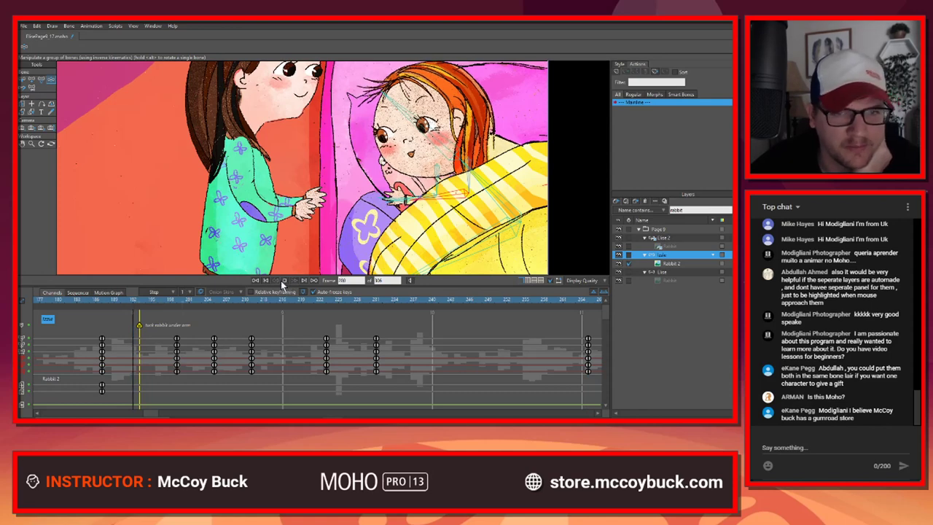
left_click(283, 282)
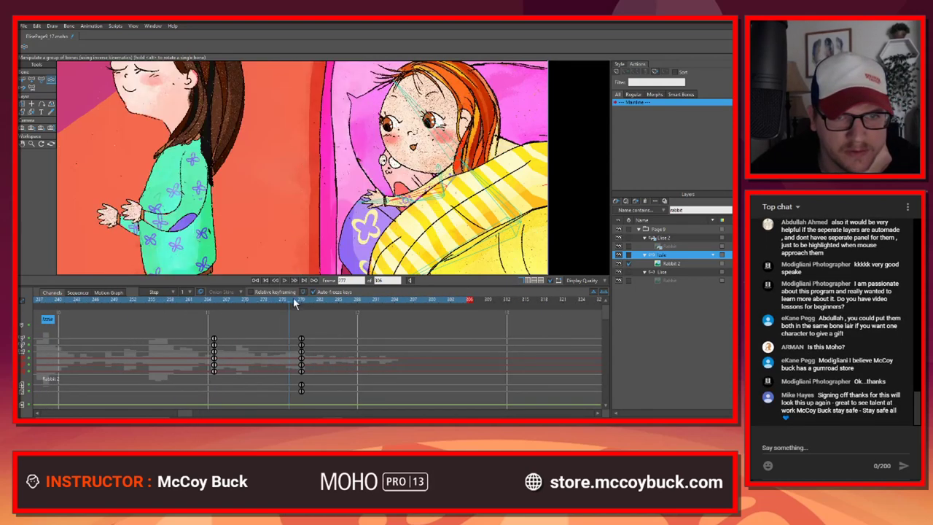
left_click_drag(294, 298, 331, 314)
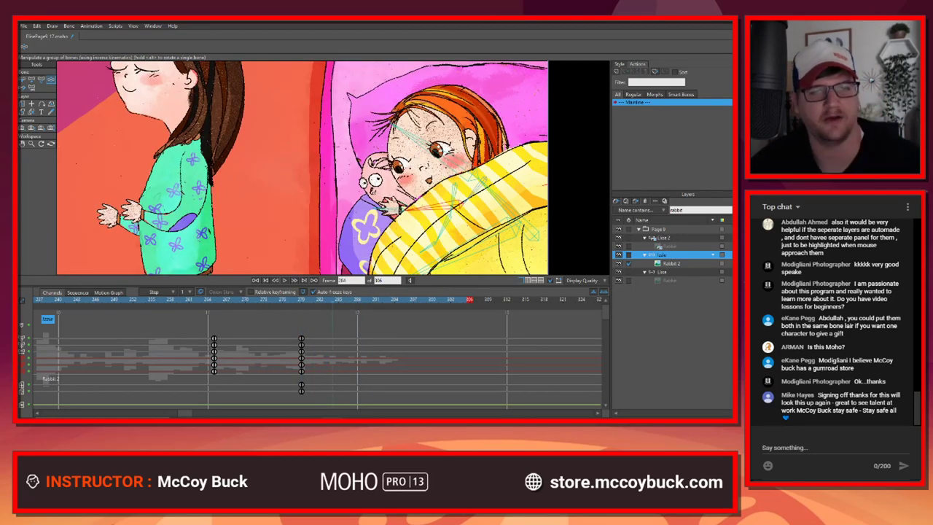
Step: Enlarge the canvas area and frame the whole shot at frame 284
scroll(371, 191, "down", 4)
scroll(323, 221, "up", 2)
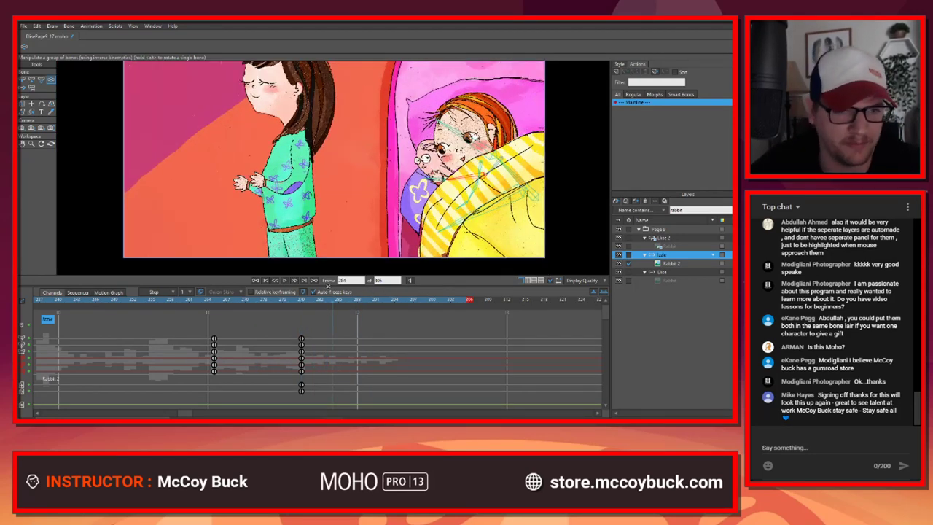
left_click_drag(329, 287, 328, 340)
left_click_drag(337, 228, 333, 252)
scroll(333, 252, "down", 1)
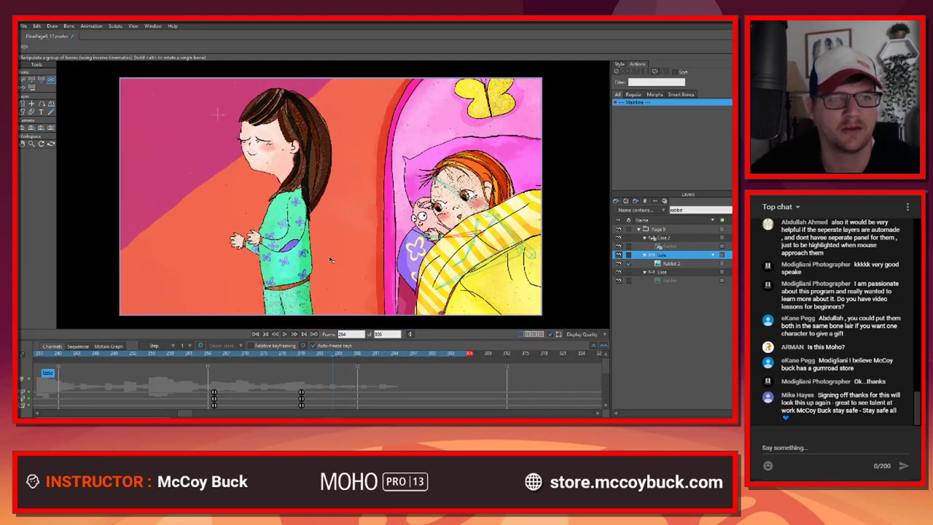
Step: Play the shot from the beginning and stop at frame 18, where the girl hugs the rabbit
left_click(285, 334)
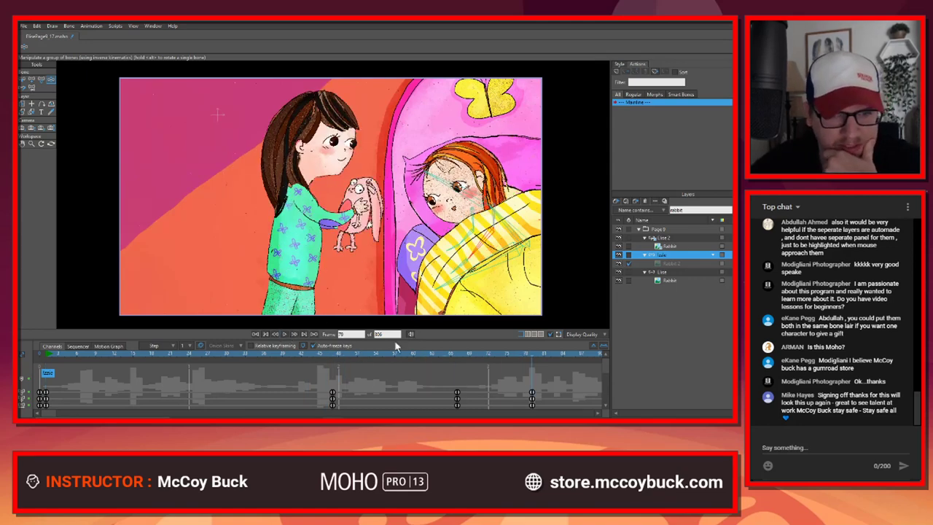
left_click(284, 335)
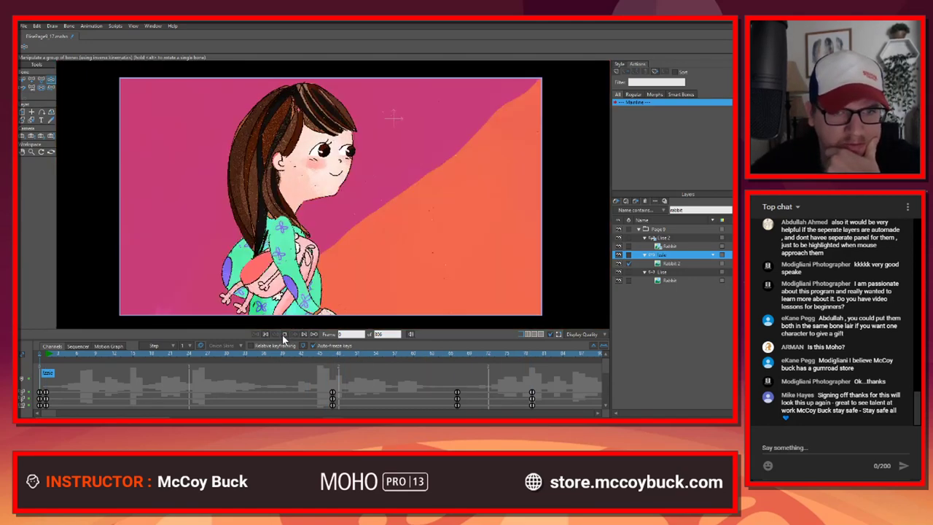
left_click(284, 335)
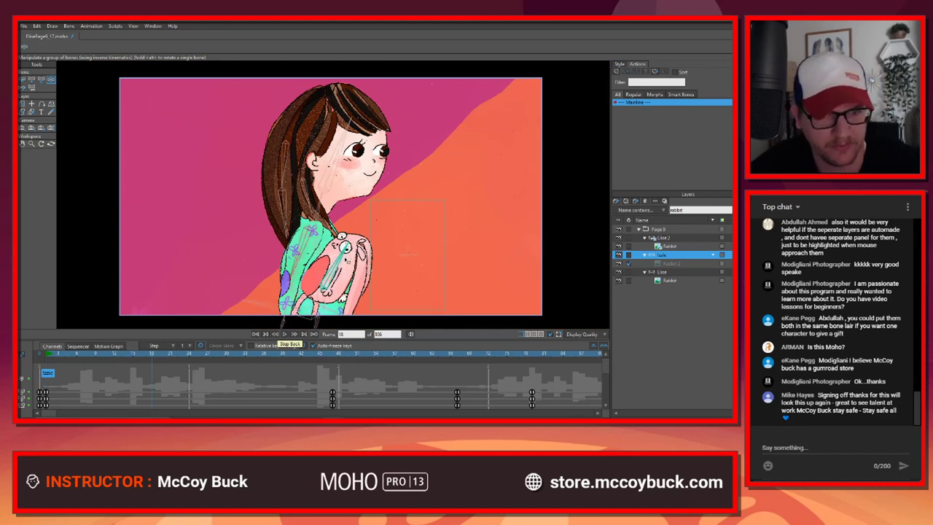
Step: Select the topmost Rabbit layer and toggle its visibility at frame 18 to compare how it overlaps the girl's sleeve
left_click(669, 246)
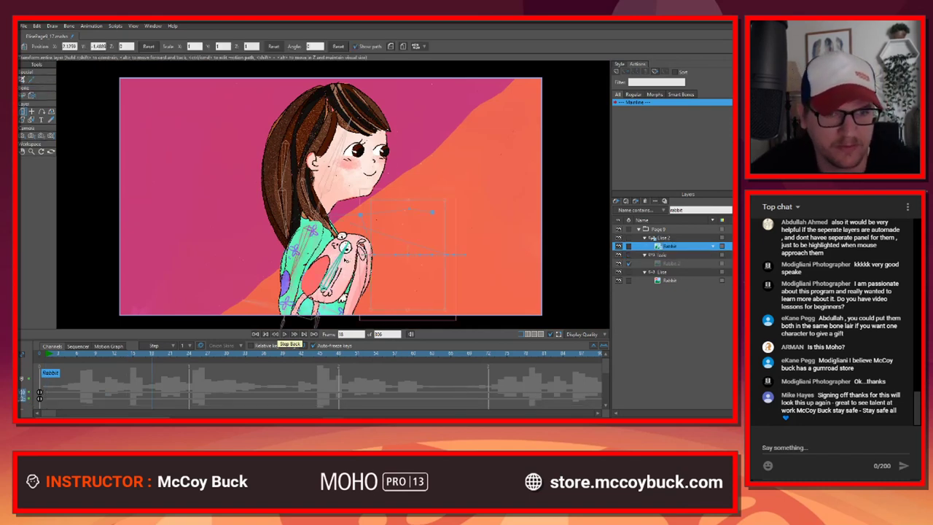
left_click(618, 248)
left_click(618, 247)
left_click(618, 248)
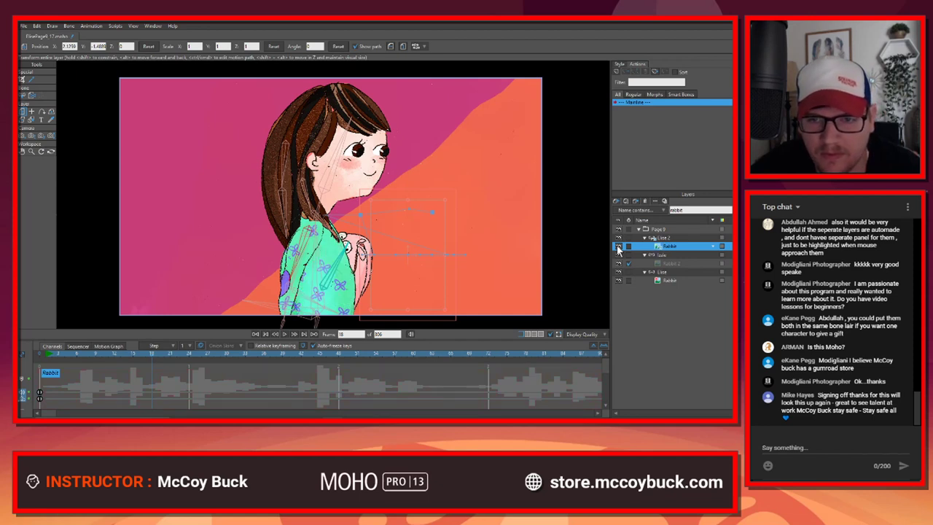
left_click(618, 247)
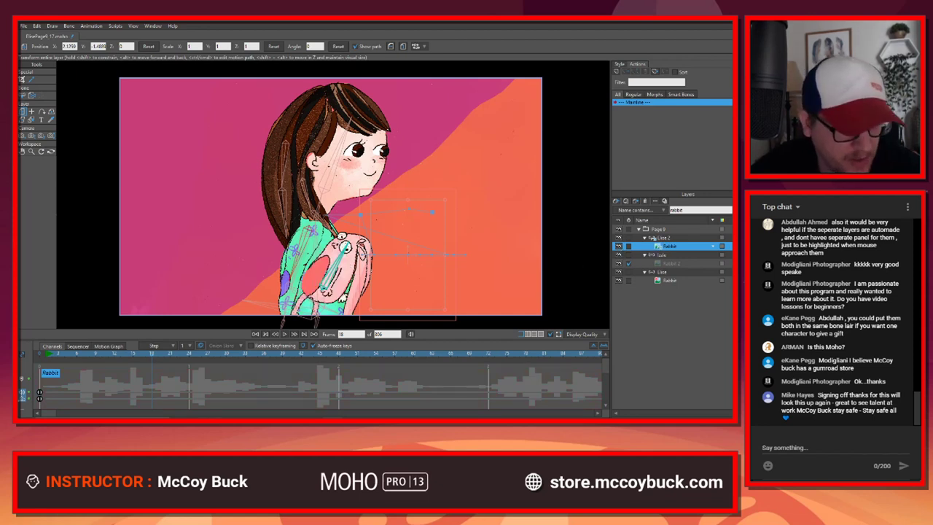
Step: Enlarge the timeline and move the topmost Rabbit layer's visibility key from around frame 157 to the start of the shot
left_click_drag(301, 329, 303, 249)
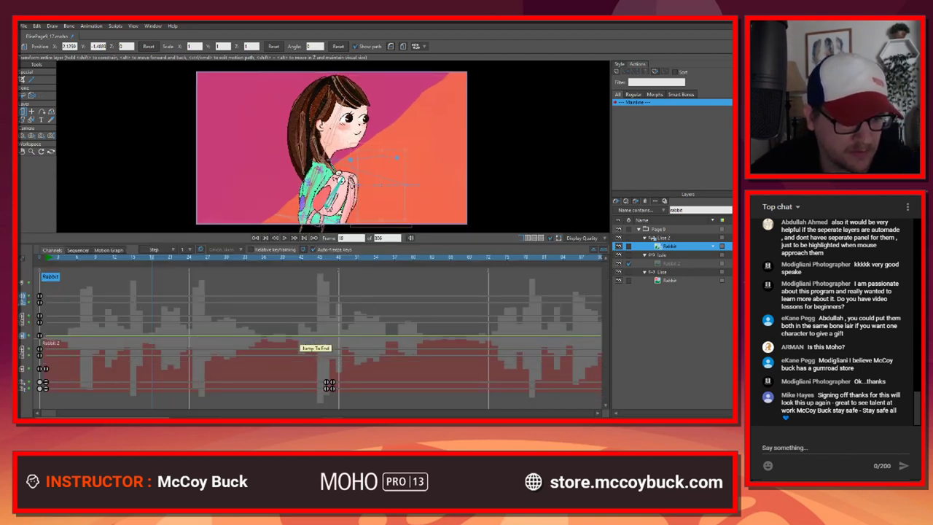
left_click_drag(51, 413, 140, 399)
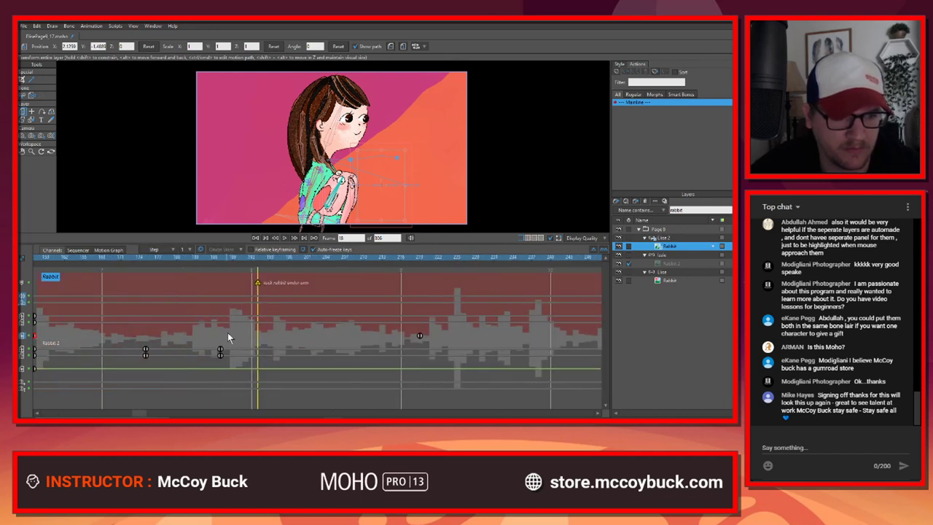
left_click(593, 249)
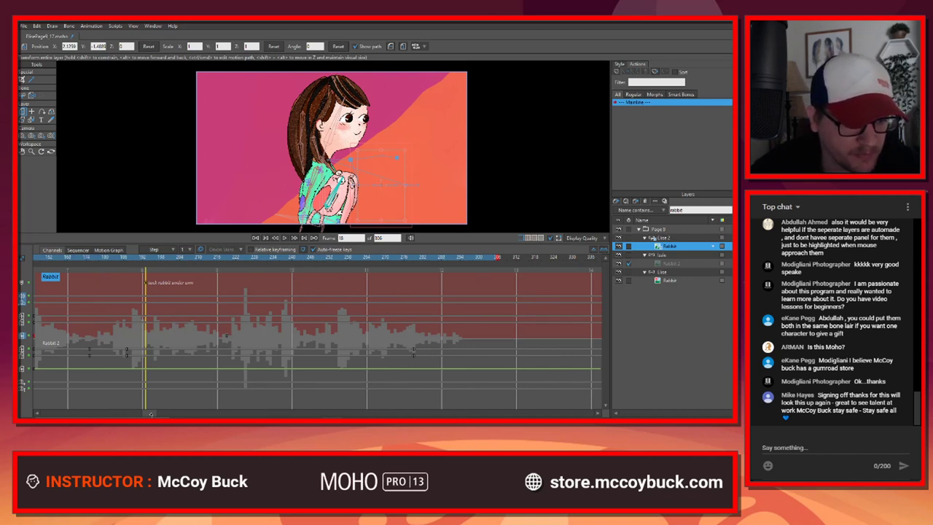
scroll(131, 402, "left", 8)
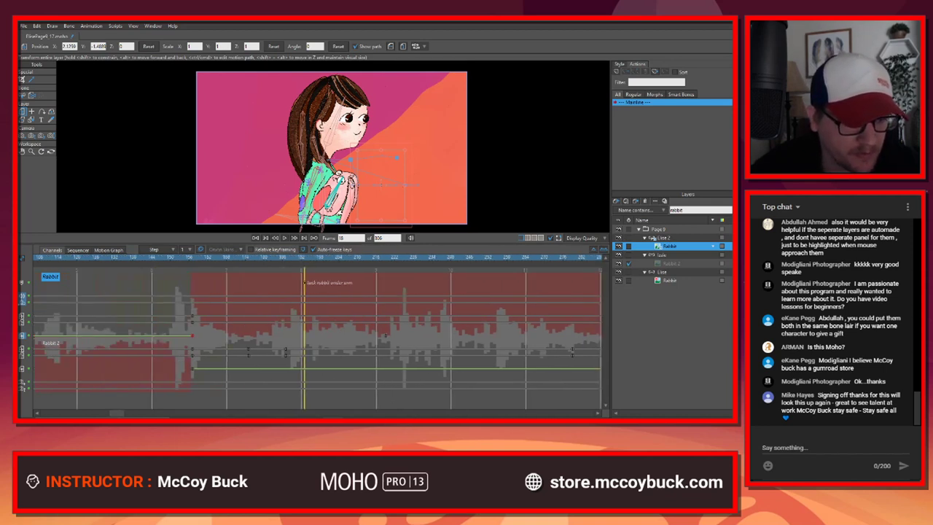
left_click(619, 246)
left_click(619, 246)
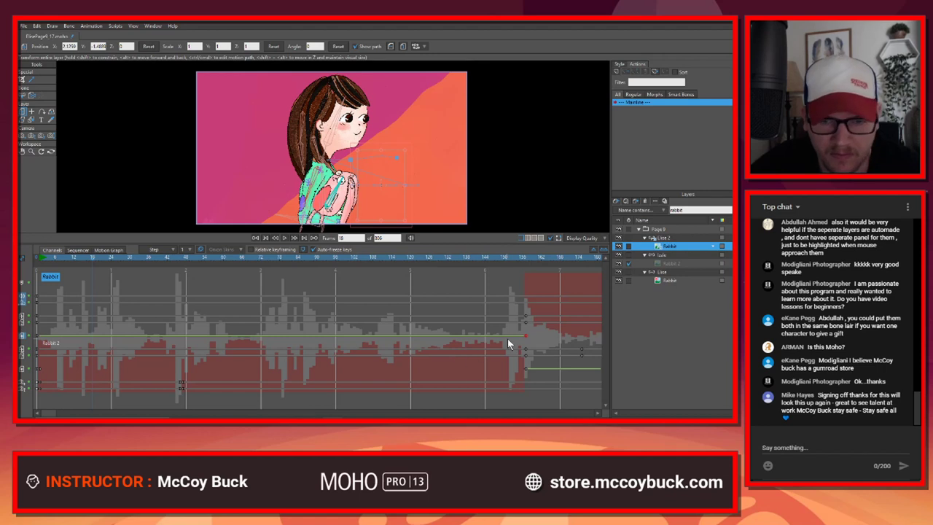
left_click_drag(527, 336, 80, 352)
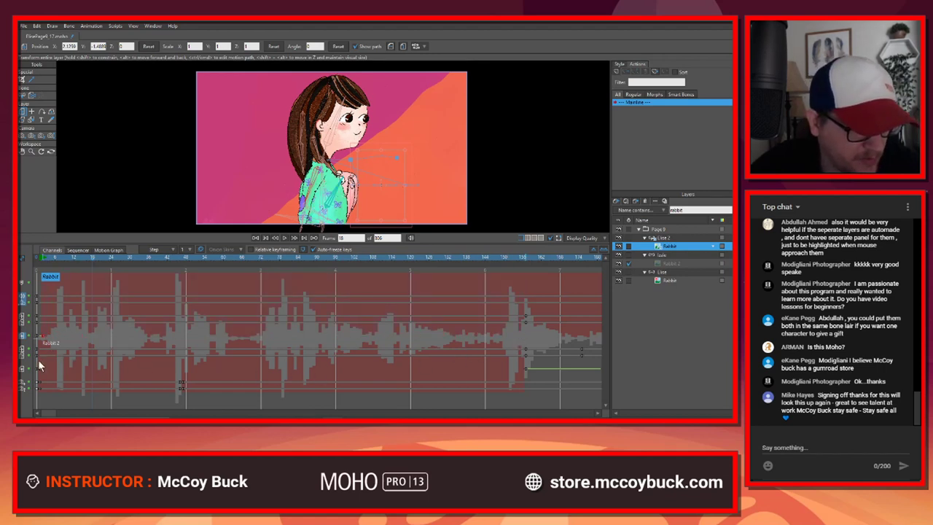
Step: Return to frame 0, enlarge the canvas area and review playback of the whole shot
left_click_drag(62, 258, 19, 271)
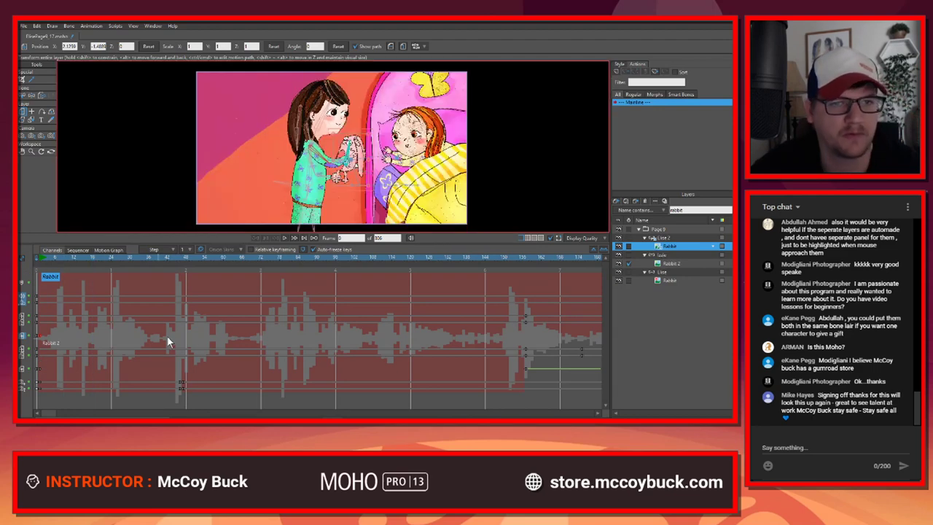
key("space")
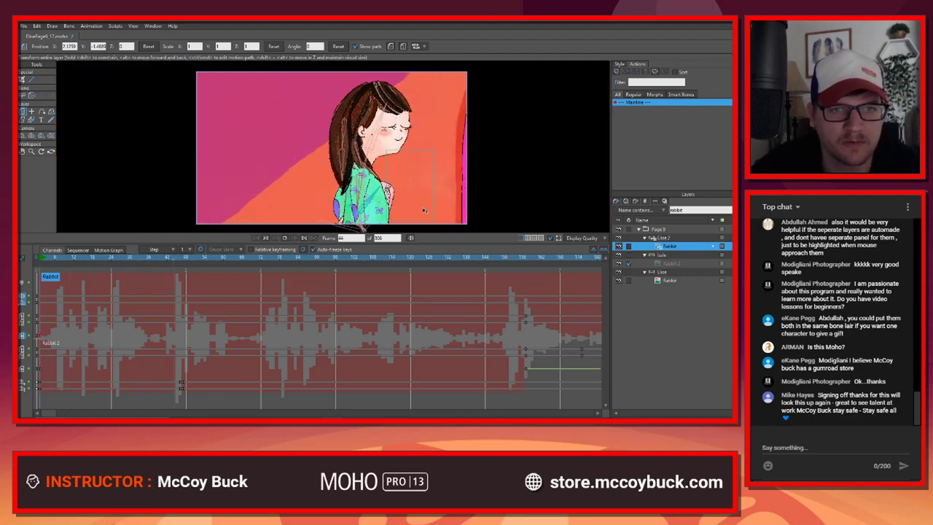
left_click_drag(428, 243, 373, 314)
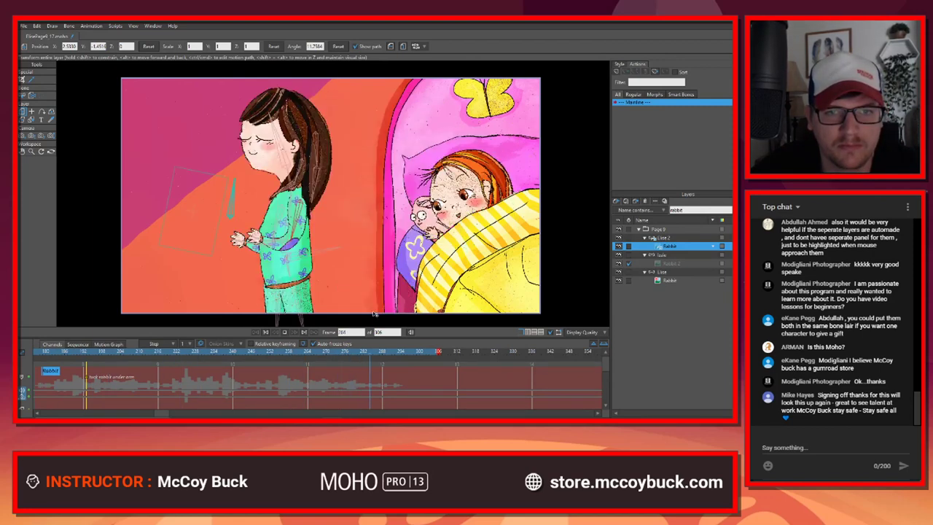
key("space")
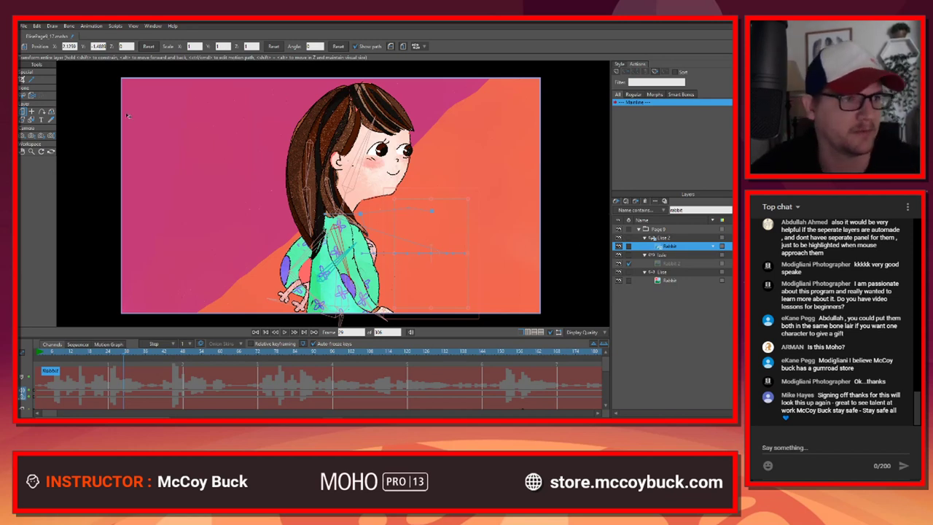
Step: Save the project as a new version named ElisePage9_18.moho
left_click(22, 97)
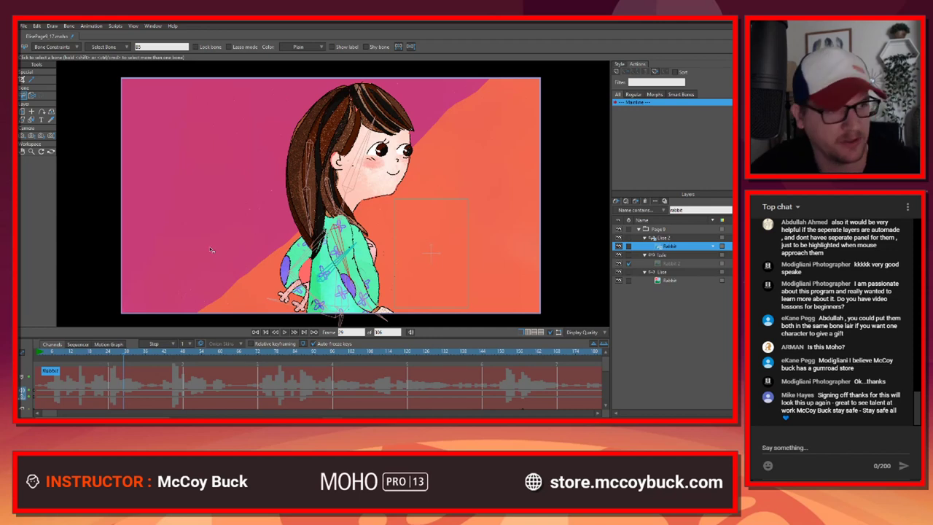
key("ctrl+shift+s")
left_click(98, 290)
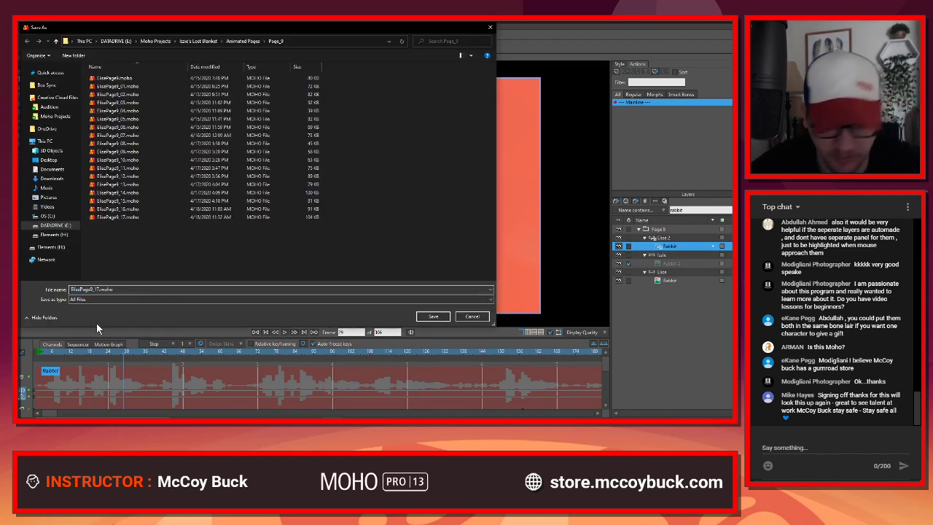
key("Return")
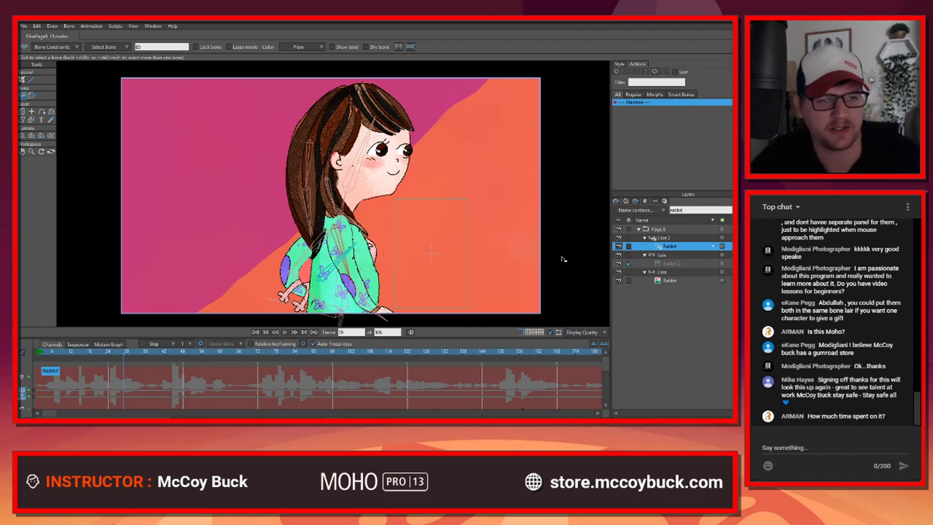
Step: Pick the standing girl's face, arm, hair and body layers directly on the canvas at frame 29
right_click(383, 174, "alt")
right_click(348, 270, "alt")
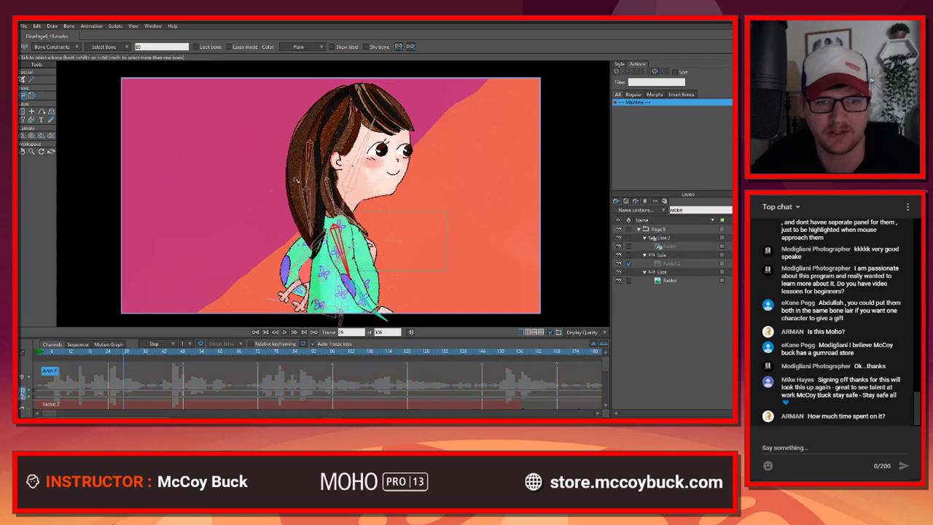
right_click(299, 176, "alt")
right_click(386, 164, "alt")
right_click(328, 267, "alt")
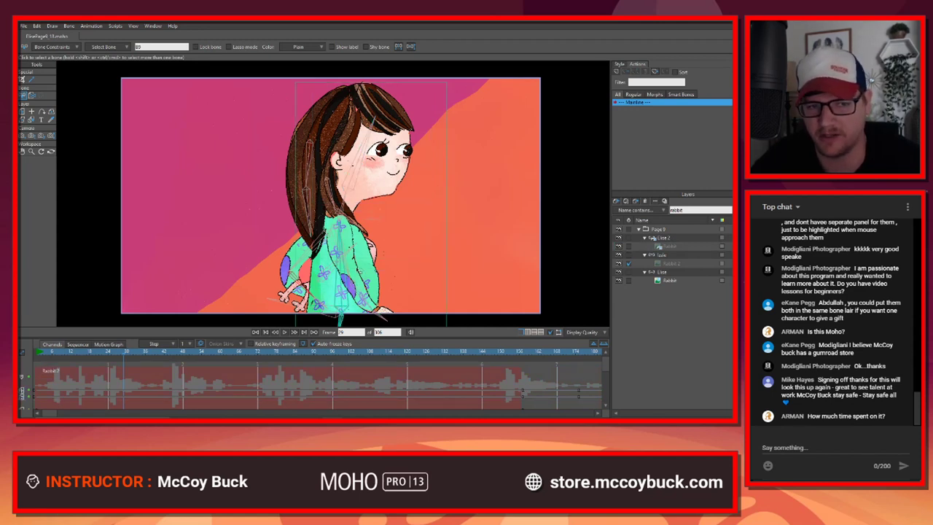
Step: Clear the layer name filter and pick the standing girl's arm and head layers on the canvas within the full layer list
left_click_drag(685, 210, 611, 224)
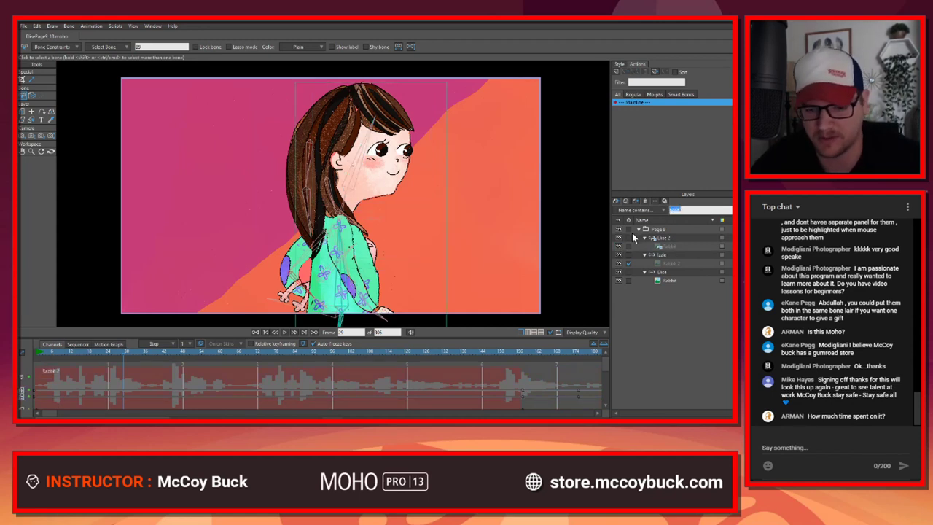
key("BackSpace")
key("Return")
right_click(350, 197, "alt")
right_click(341, 258, "alt")
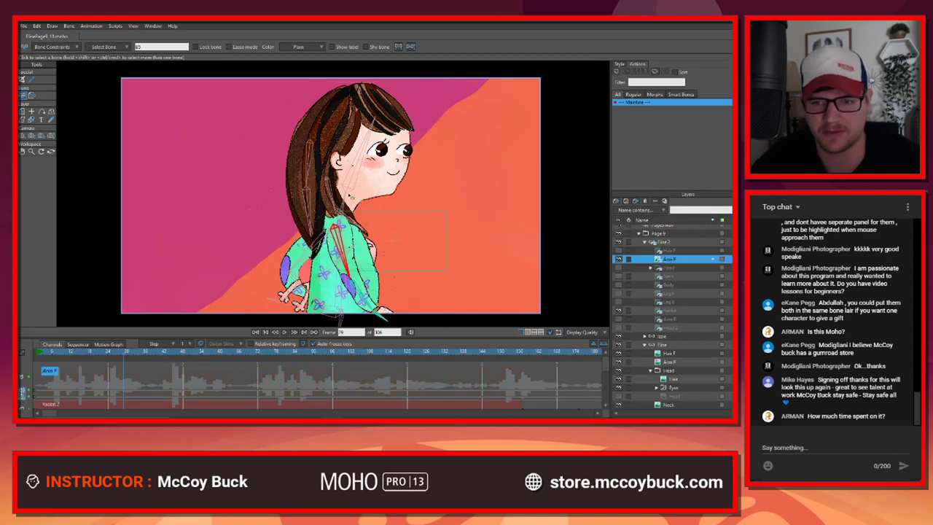
right_click(350, 196, "alt")
scroll(671, 273, "up", 3)
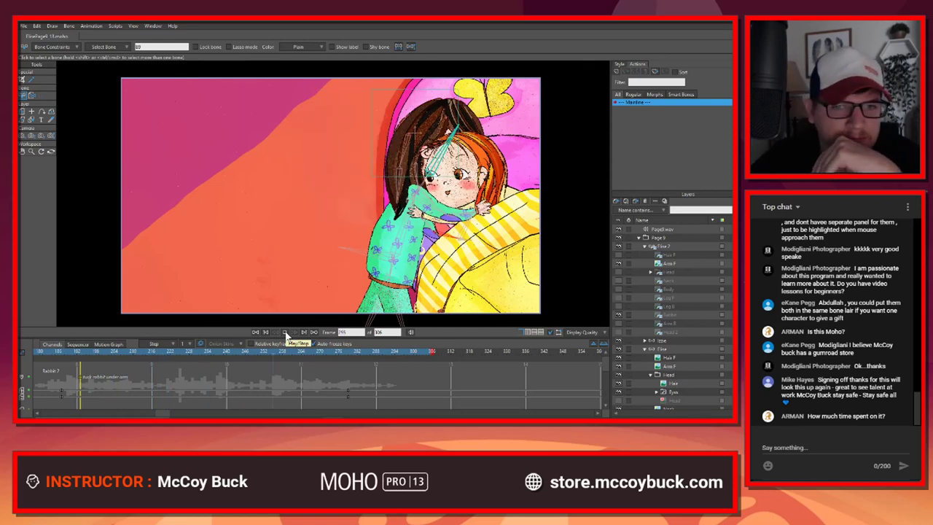
Step: Go to frame 275, collapse both of the dark-haired girl's layer groups and select the lower one for transforming
left_click(287, 335)
left_click(303, 352)
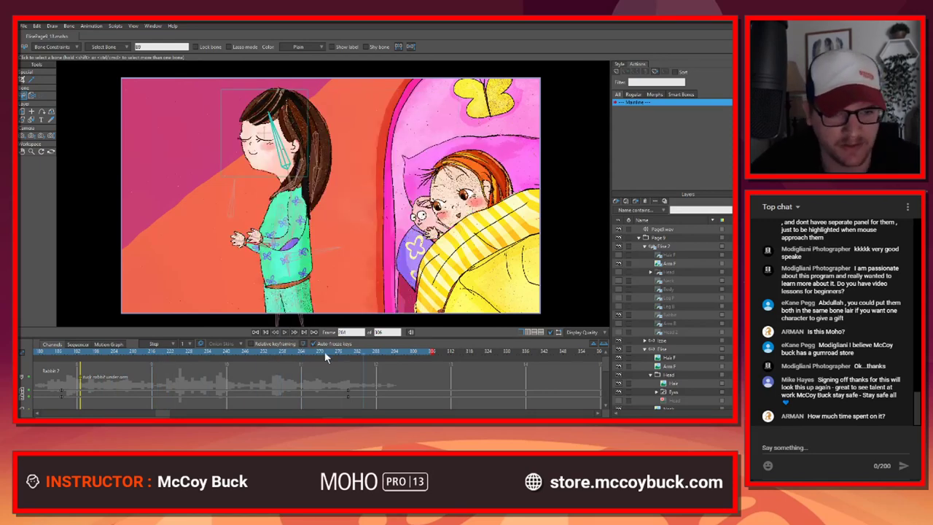
left_click_drag(325, 353, 336, 352)
left_click(643, 246)
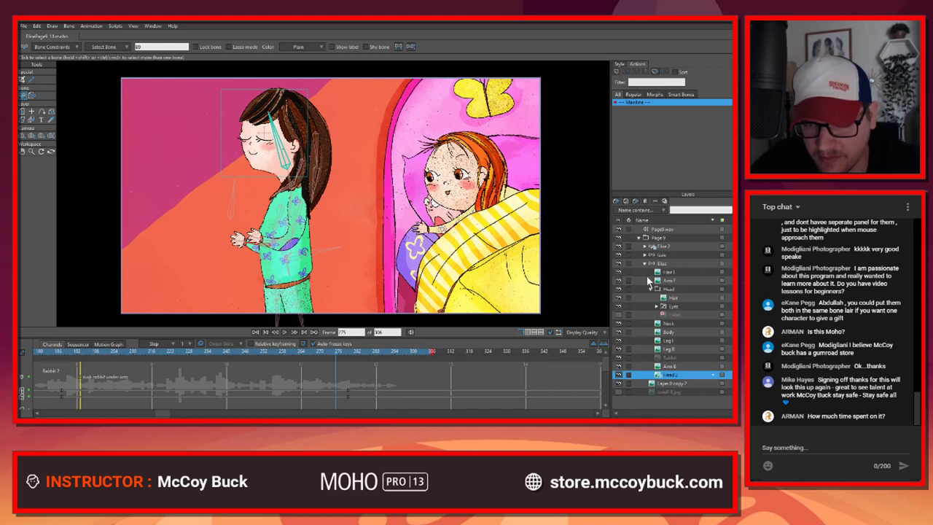
left_click(645, 263)
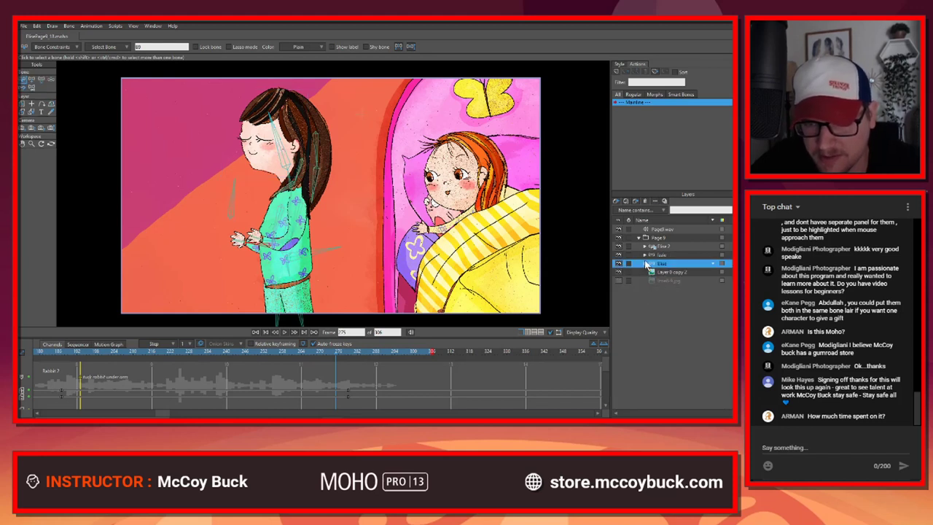
key("m")
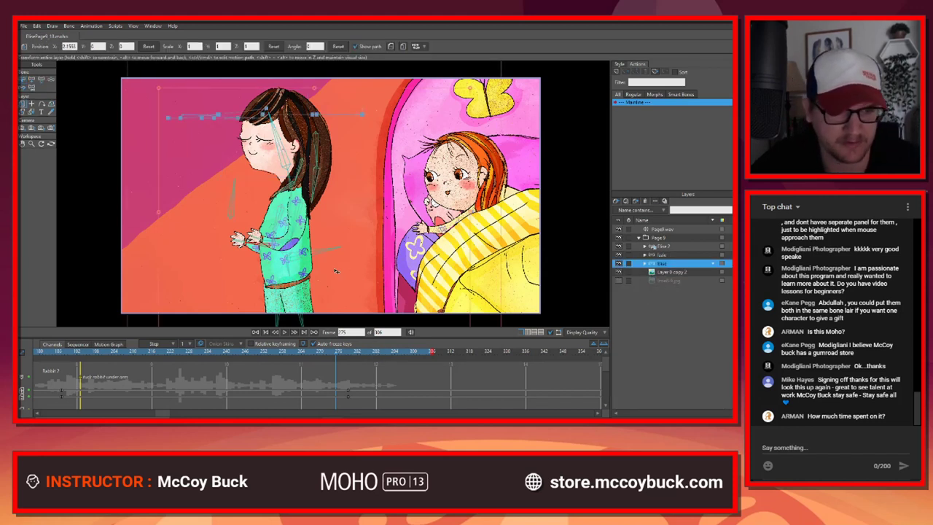
Step: Enlarge the timeline at frame 278 and inspect the contents of the character layer groups
mouse_move(337, 354)
left_mouse_down()
mouse_move(329, 356)
mouse_move(343, 357)
left_mouse_up()
left_click(348, 358)
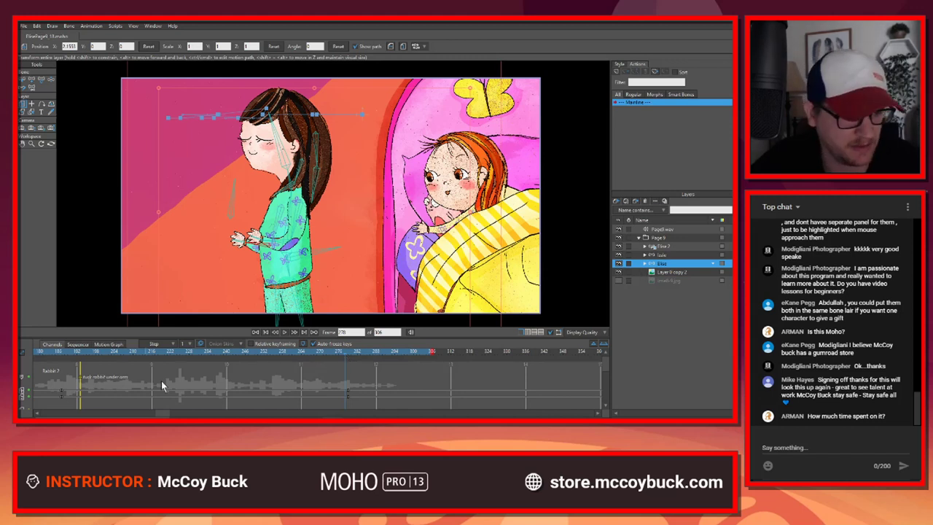
left_click_drag(173, 331, 187, 296)
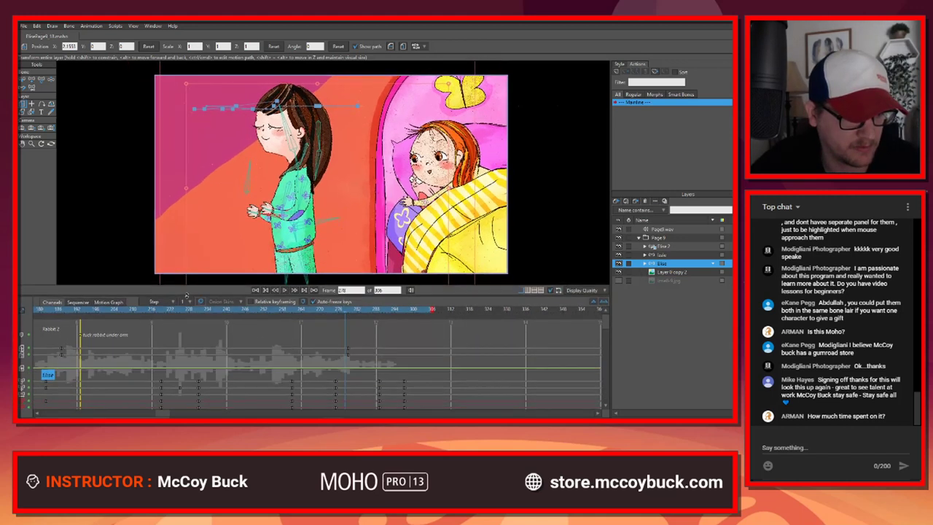
left_click(644, 247)
left_click(645, 247)
left_click(644, 255)
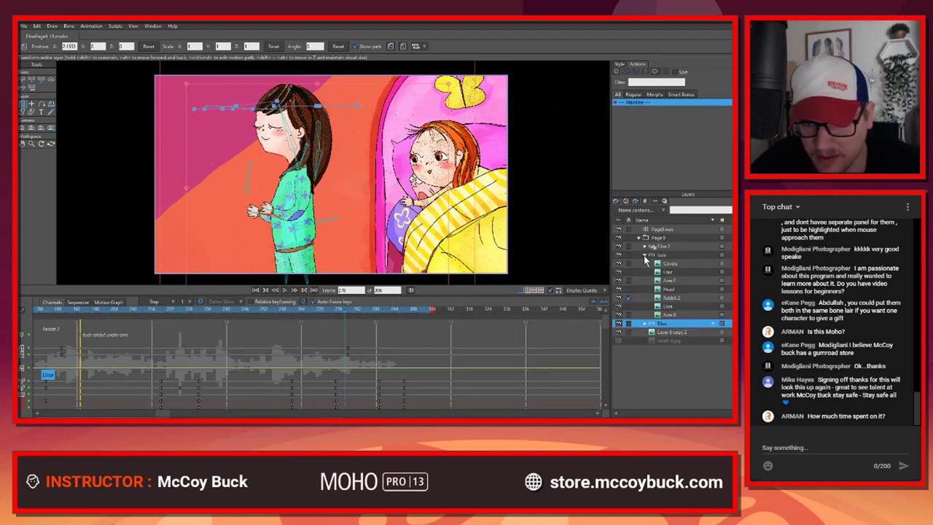
left_click(645, 256)
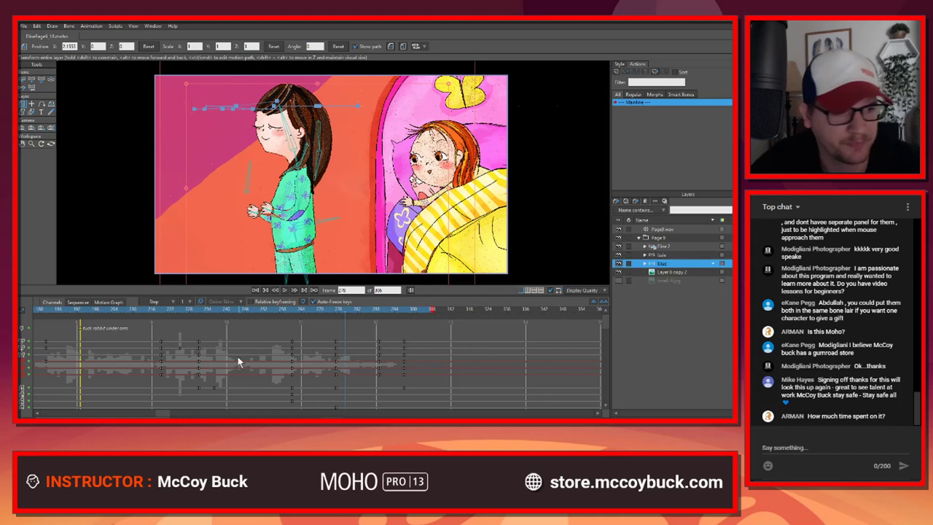
Step: Try to shift the dark-haired girl's whole layer closer to the bed at frame 275
left_click_drag(336, 311, 336, 314)
left_click_drag(326, 253, 361, 252)
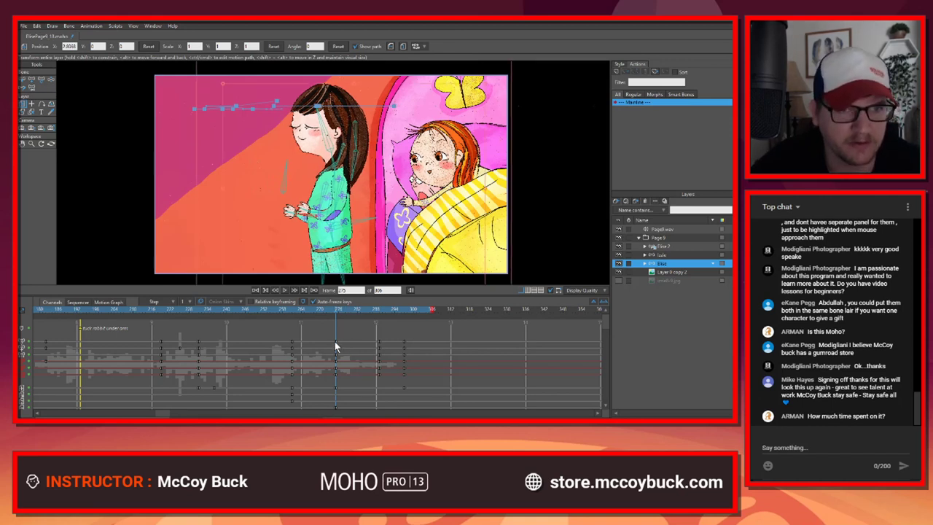
key("ctrl+z")
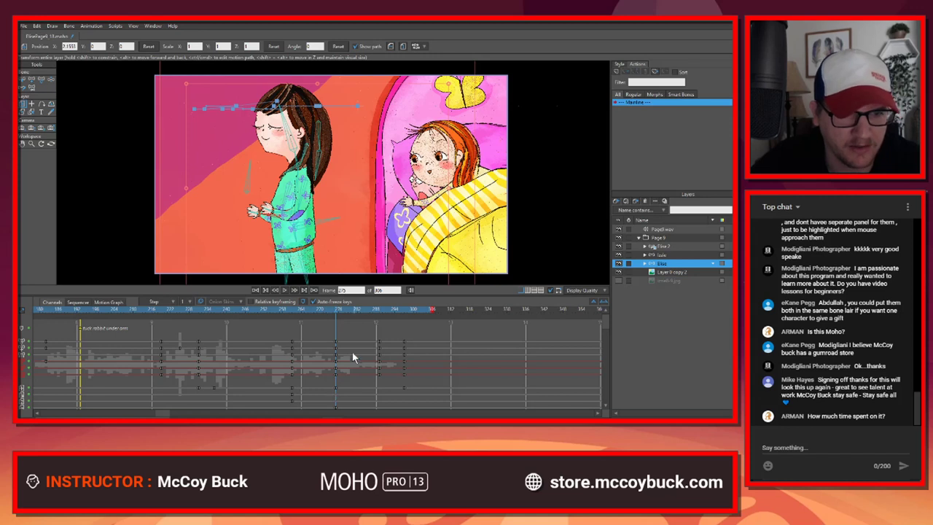
left_click_drag(338, 310, 337, 330)
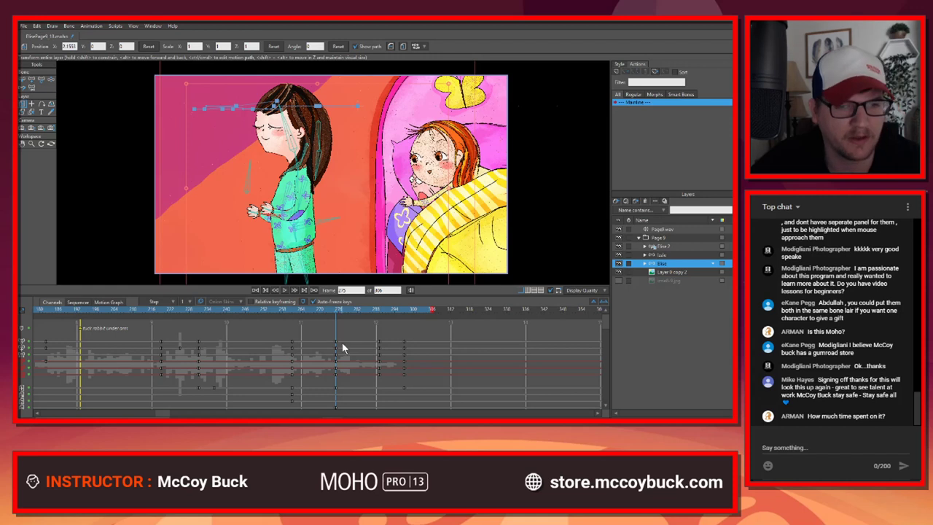
Step: Shift the dark-haired girl's layer closer to the bed at frame 275, applying relative keyframing to her last three layer position keyframes
left_click(379, 309)
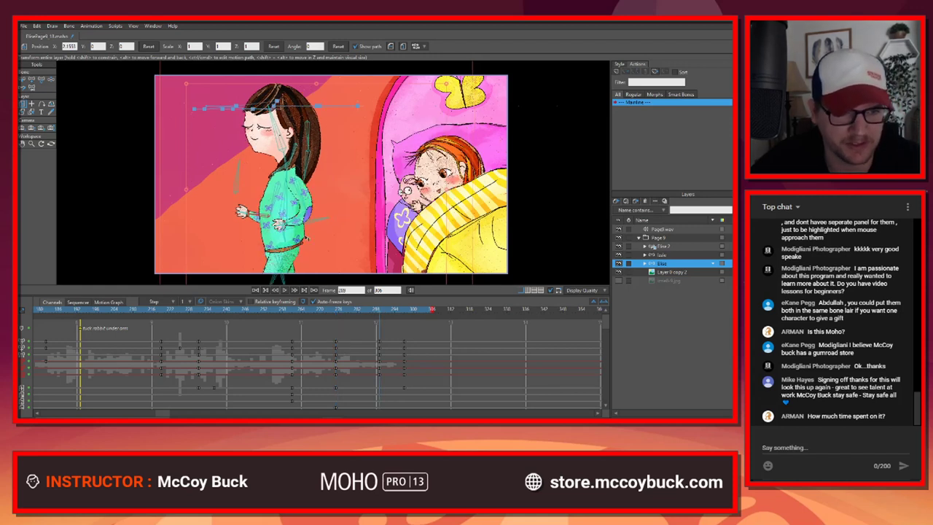
left_click(337, 311)
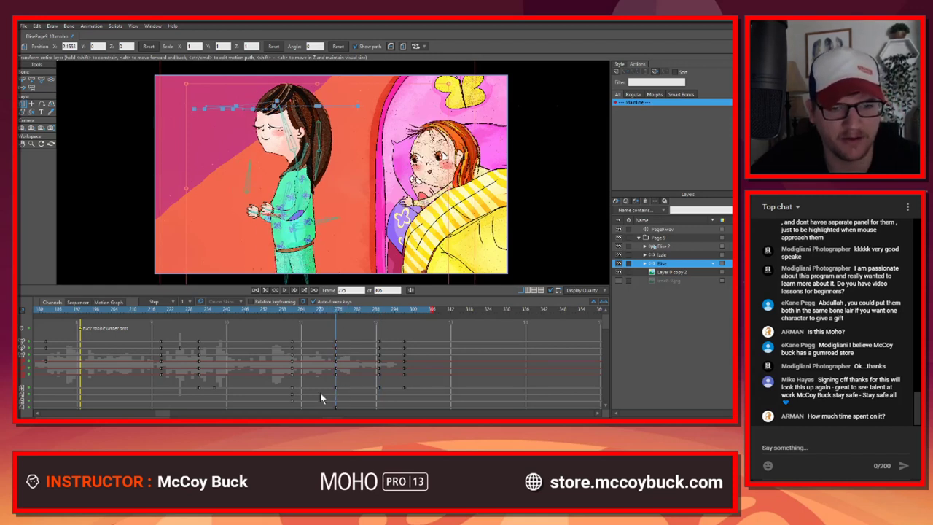
left_click_drag(326, 386, 422, 391)
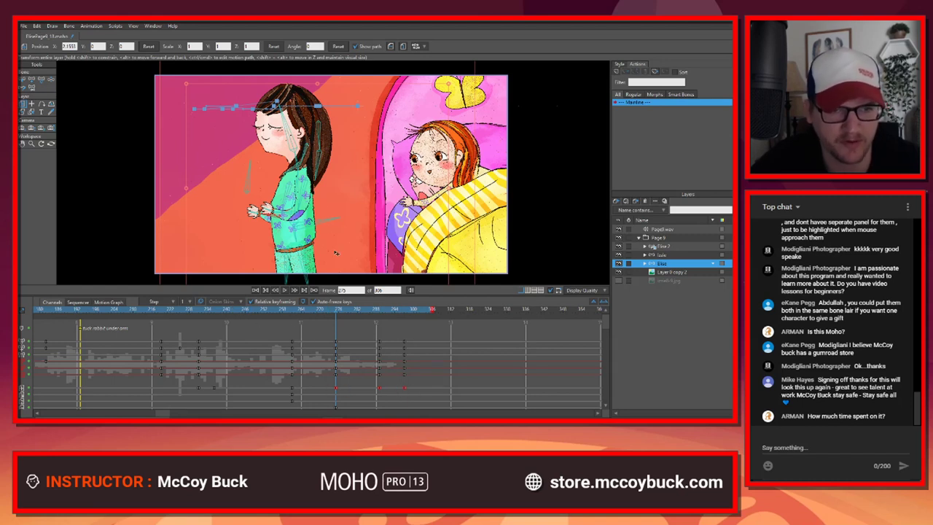
left_click_drag(320, 235, 351, 226)
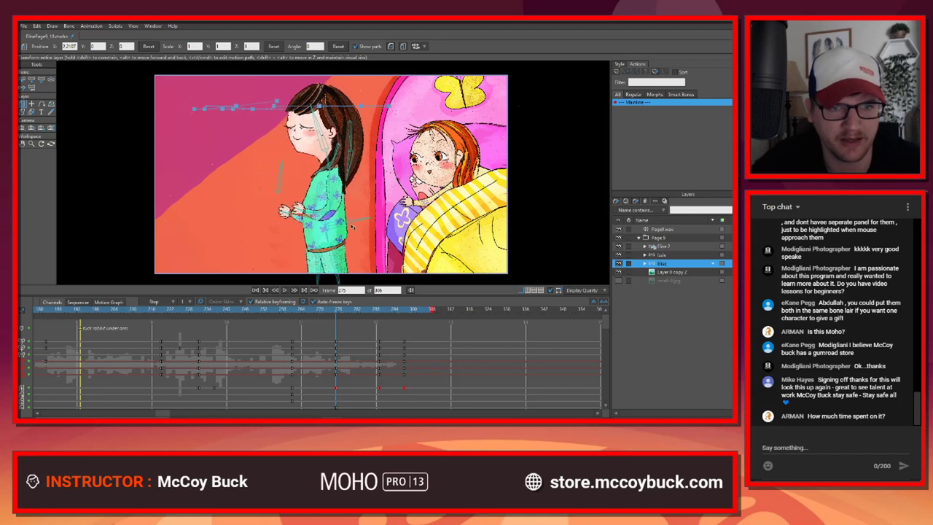
Step: Play and scrub the section from the hug to the dark-haired girl walking away to check her position
left_click(285, 311)
key("space")
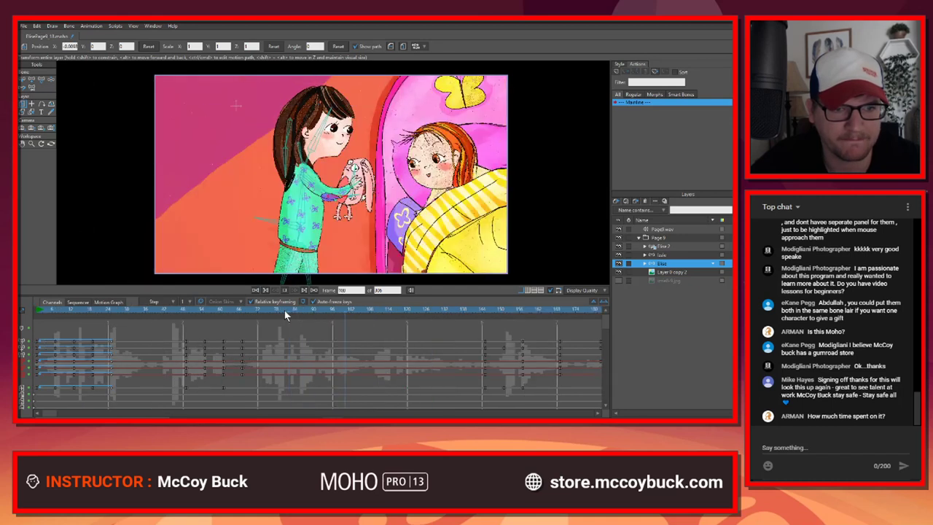
key("space")
left_click_drag(50, 413, 151, 397)
left_click(277, 311)
key("space")
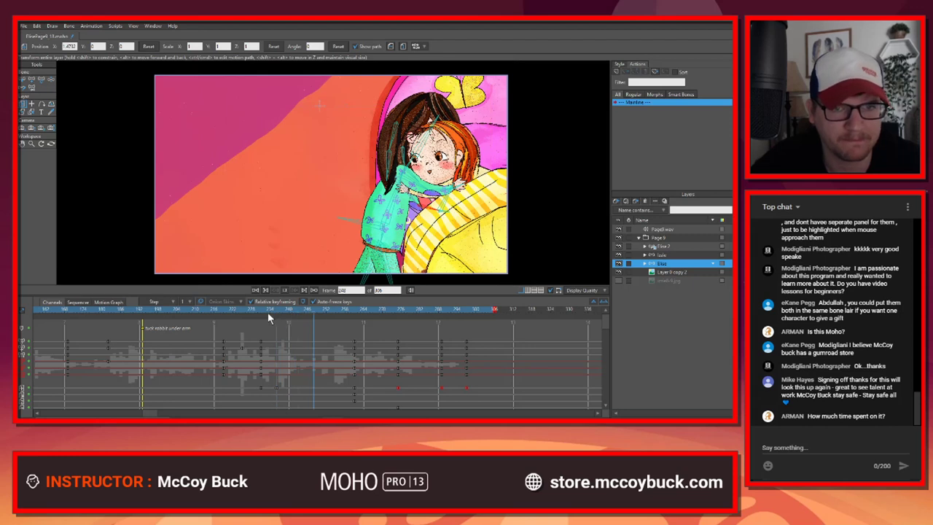
key("space")
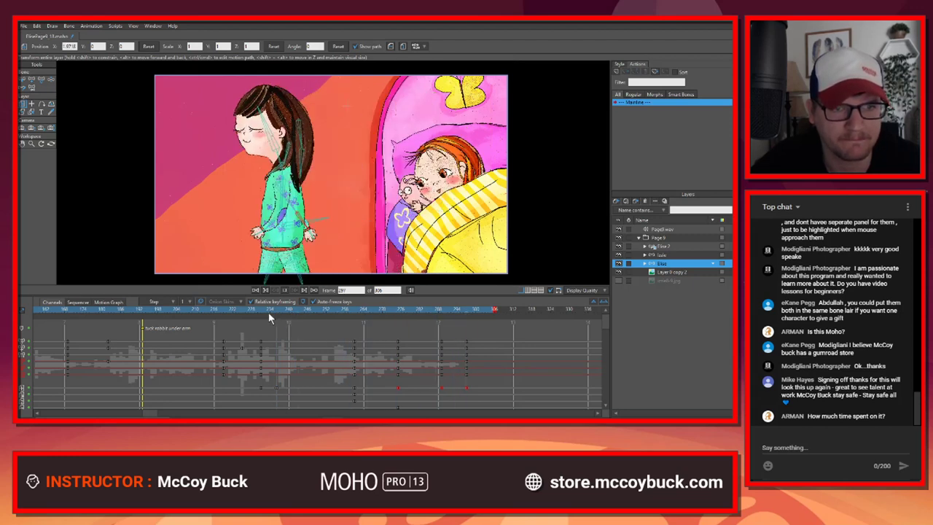
key("space")
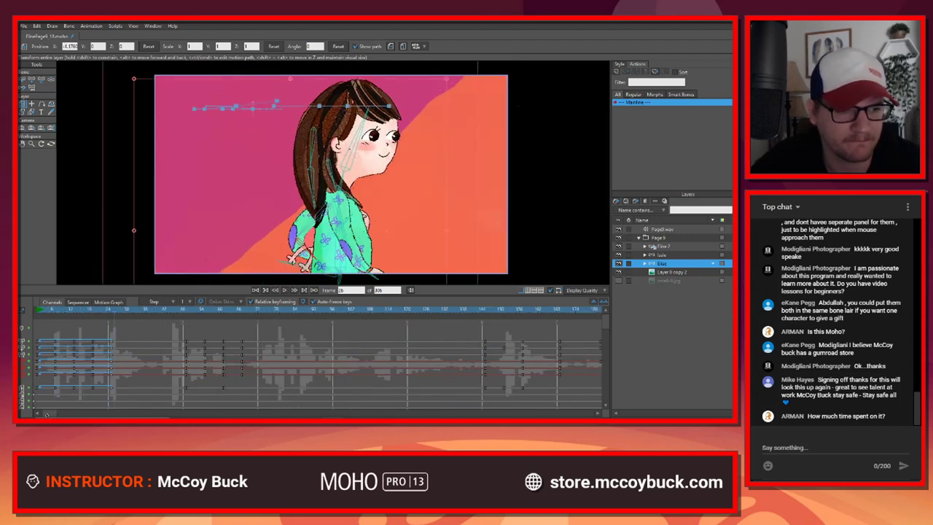
left_click_drag(94, 410, 157, 394)
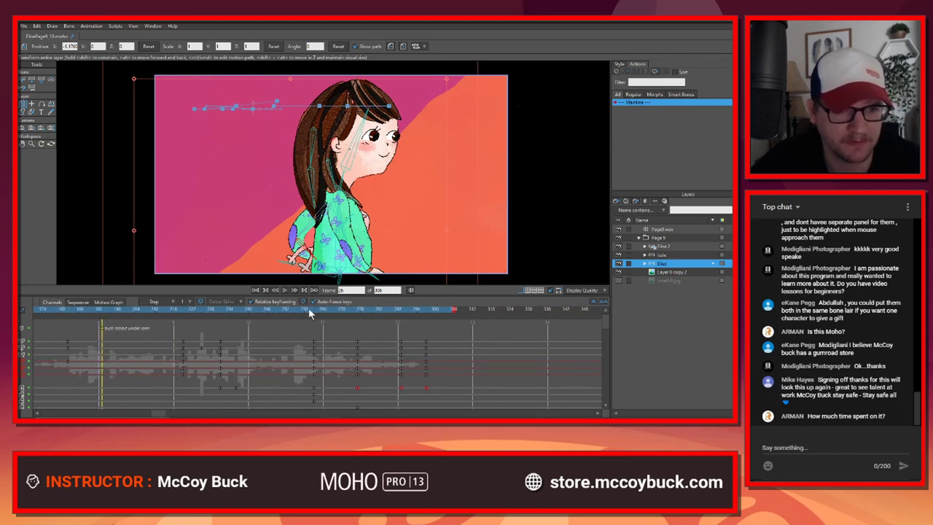
left_click_drag(308, 308, 358, 313)
left_click_drag(301, 261, 240, 318)
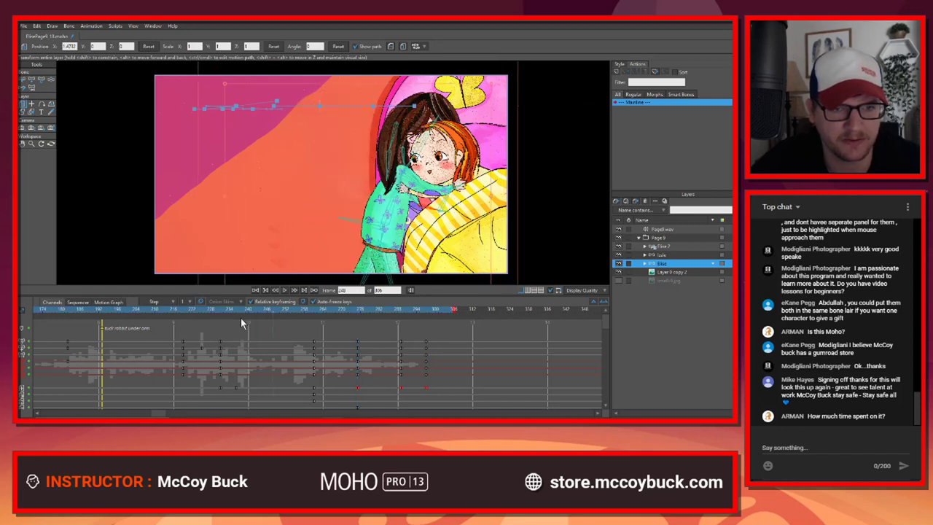
left_click_drag(297, 315, 432, 311)
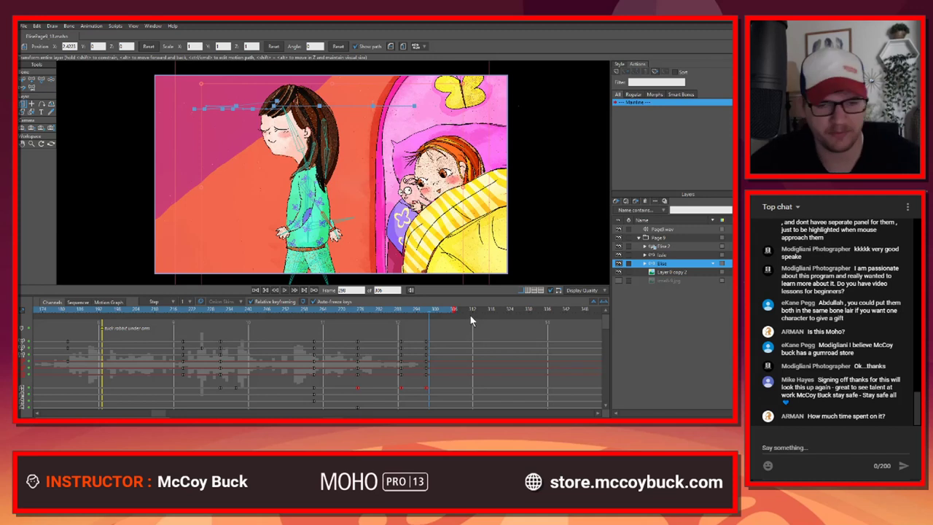
Step: Turn off relative keyframing, enlarge the canvas area and play the scene from the first frame
left_click(249, 302)
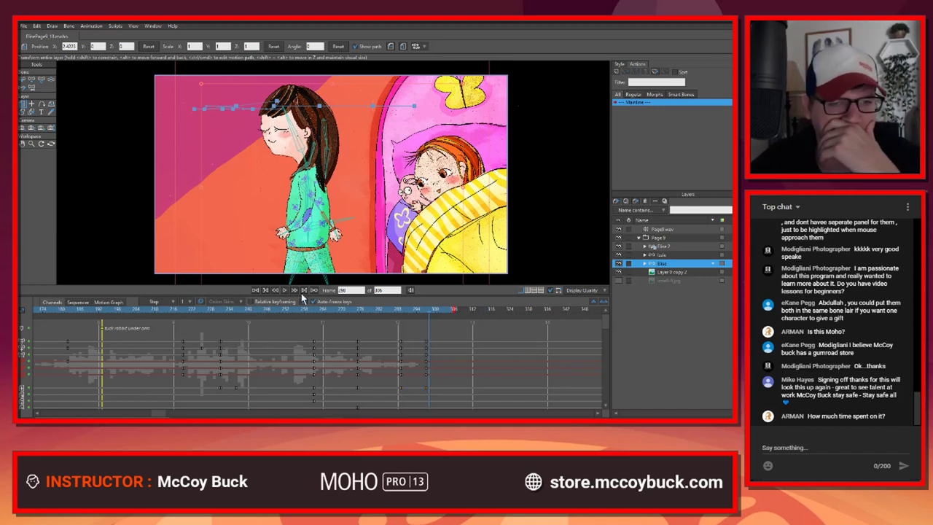
left_click(256, 290)
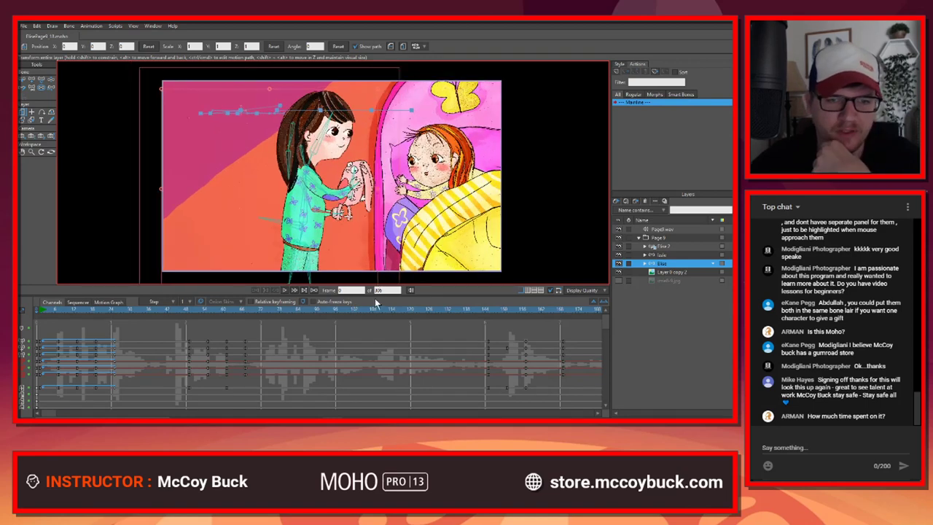
left_click_drag(371, 296, 366, 361)
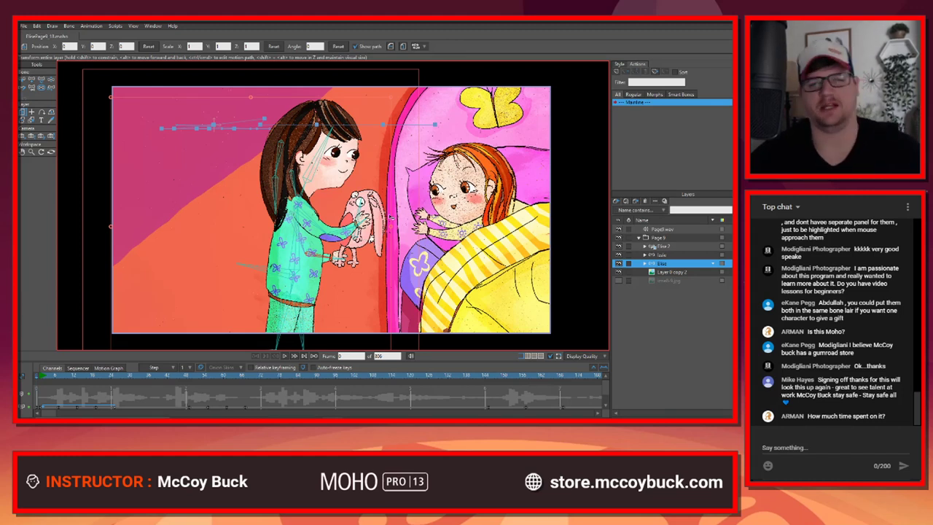
left_click(289, 356)
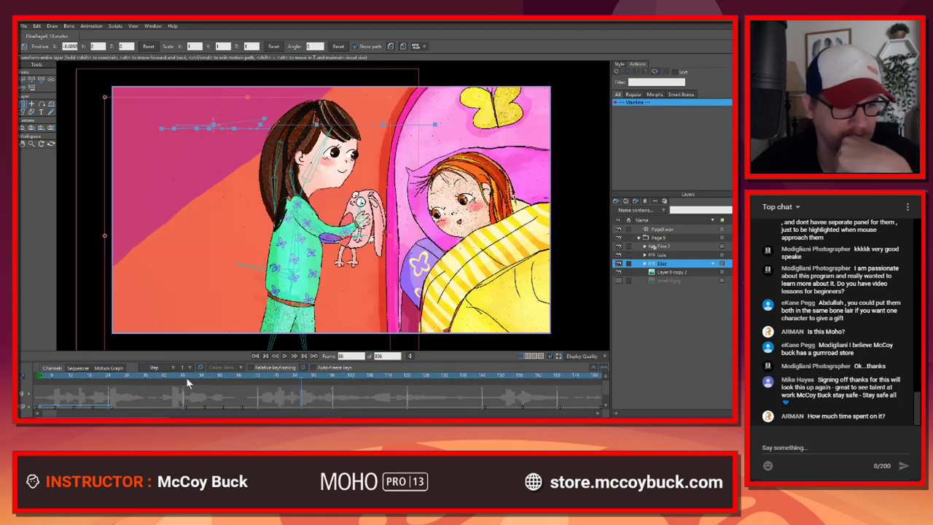
Step: Move the red-haired girl's column of keyframes just after the hug begins to frame 261 and check the adjacent frames
left_click_drag(59, 414, 258, 364)
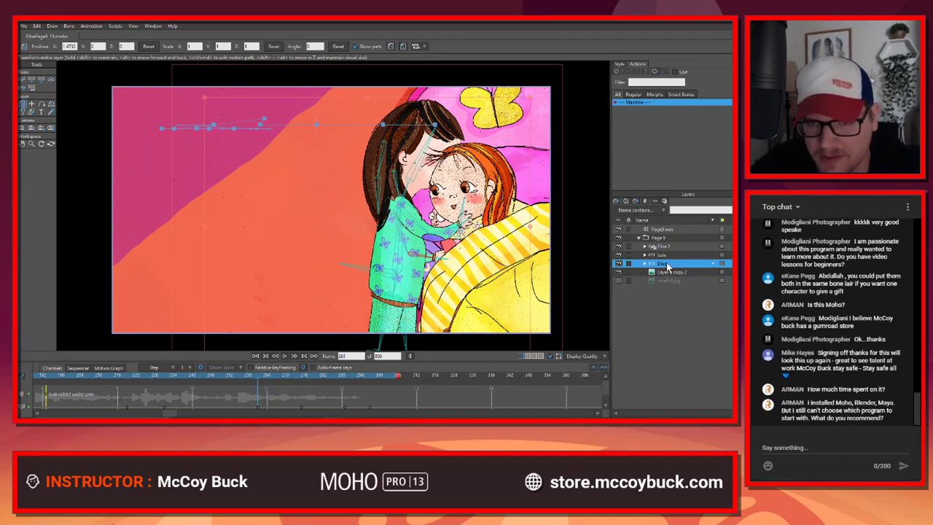
scroll(442, 261, "up", 4)
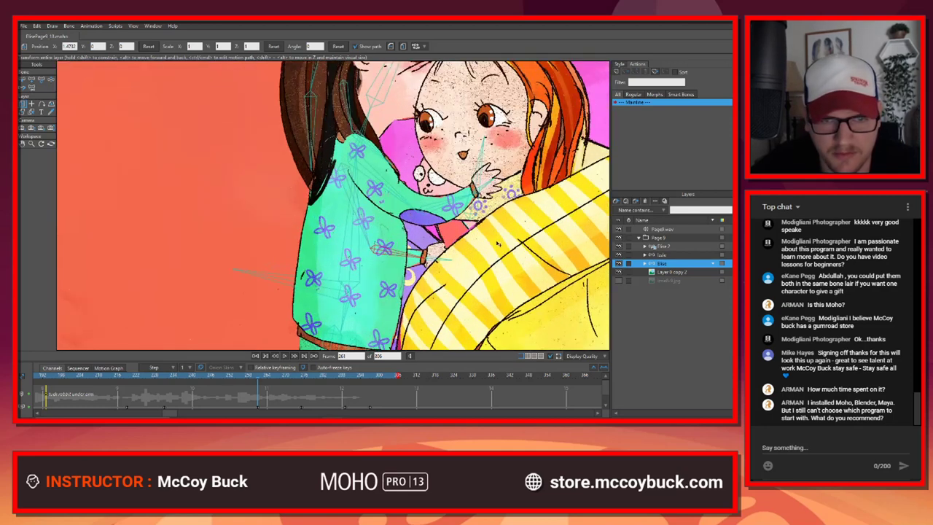
left_click(677, 256)
scroll(484, 258, "up", 3)
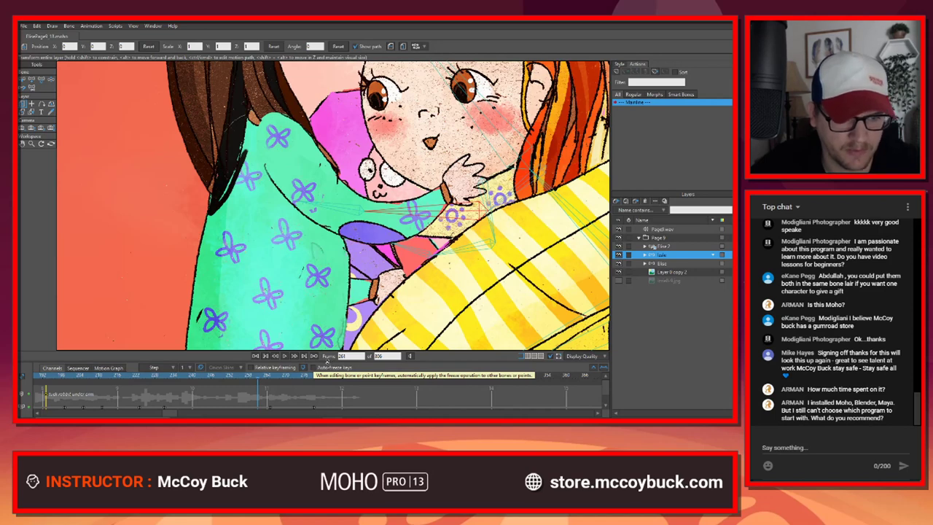
left_click_drag(327, 362, 327, 267)
left_click(253, 283)
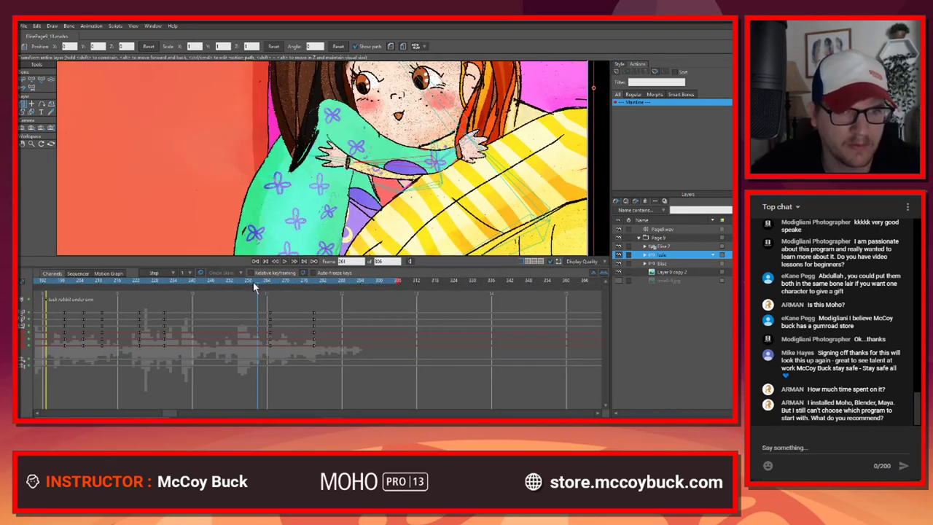
mouse_move(255, 282)
left_mouse_down()
mouse_move(264, 284)
mouse_move(253, 280)
left_mouse_up()
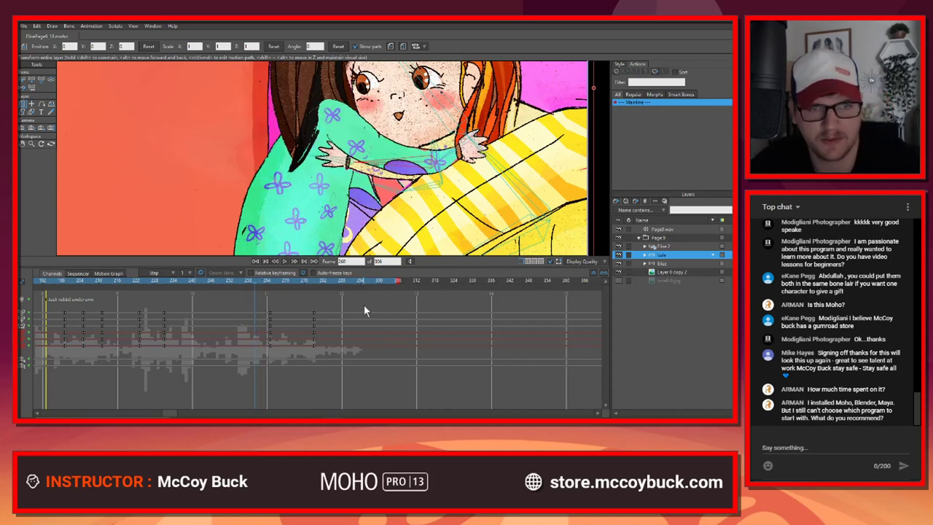
key("Right")
left_click_drag(261, 356, 258, 320)
key("Left")
key("Right")
key("Right")
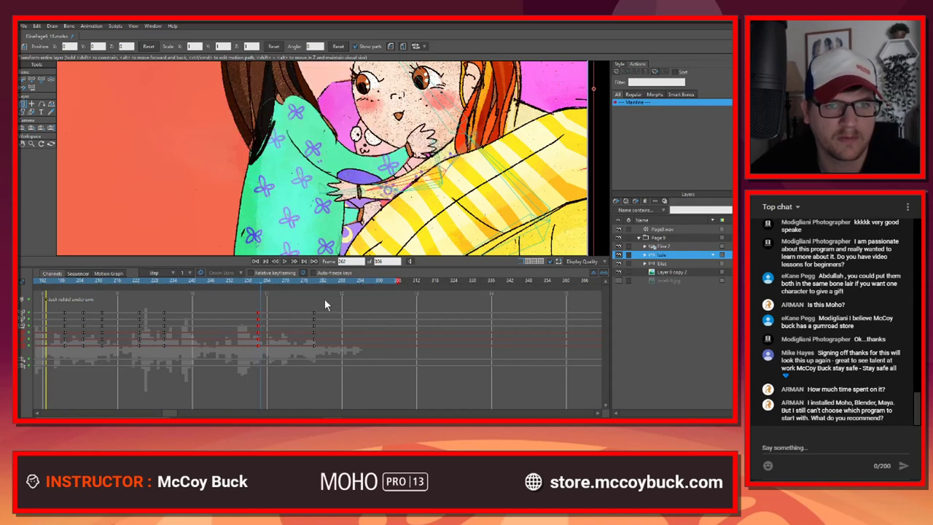
Step: Advance frame by frame to frame 272 and examine the hug pose in the full scene on an enlarged canvas
key("Right")
key("Right")
key("Right")
key("Right")
key("Right")
key("Right")
key("Right")
key("Right")
key("Right")
key("Right")
scroll(403, 181, "down", 5)
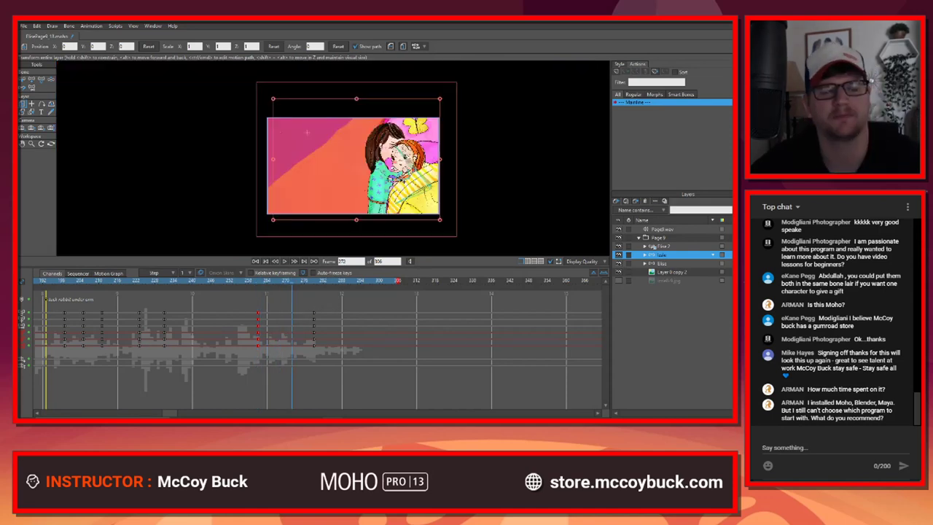
scroll(396, 185, "up", 2)
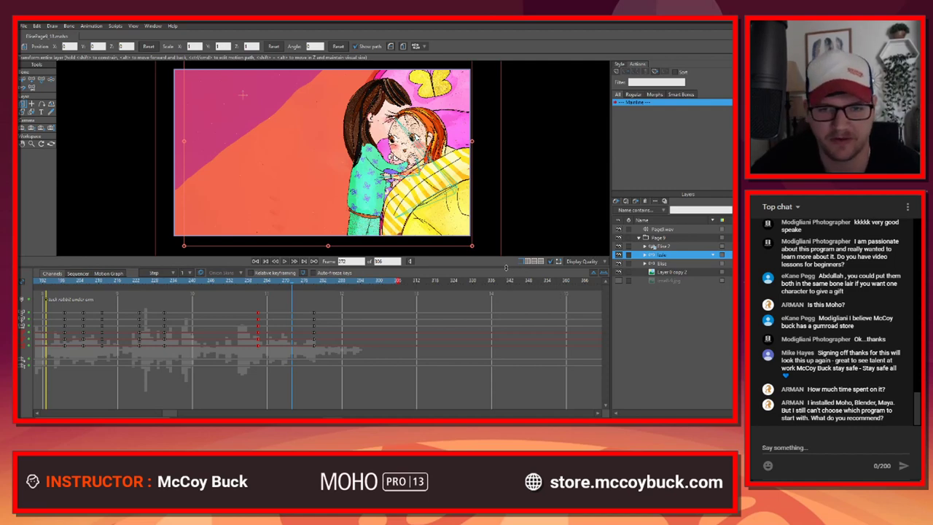
left_click_drag(513, 287, 499, 369)
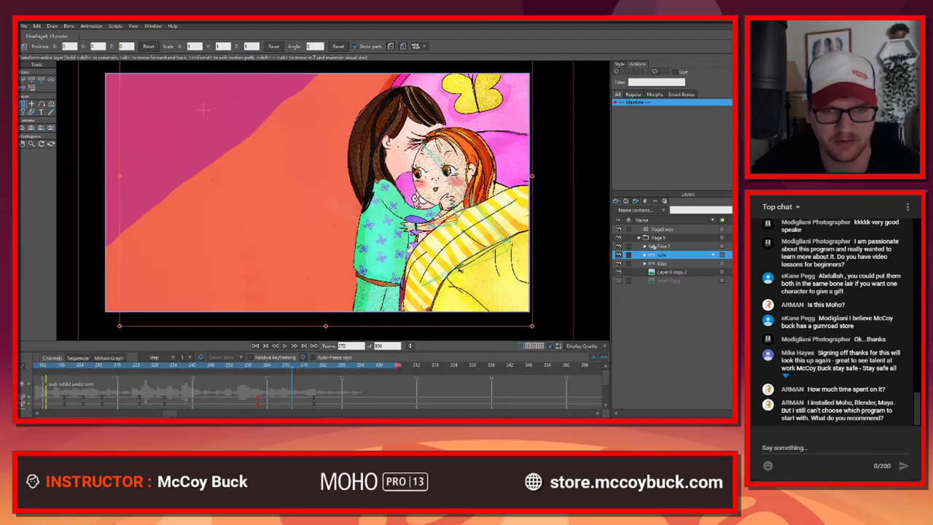
scroll(460, 270, "down", 2)
scroll(459, 271, "up", 1)
left_click_drag(439, 263, 440, 272)
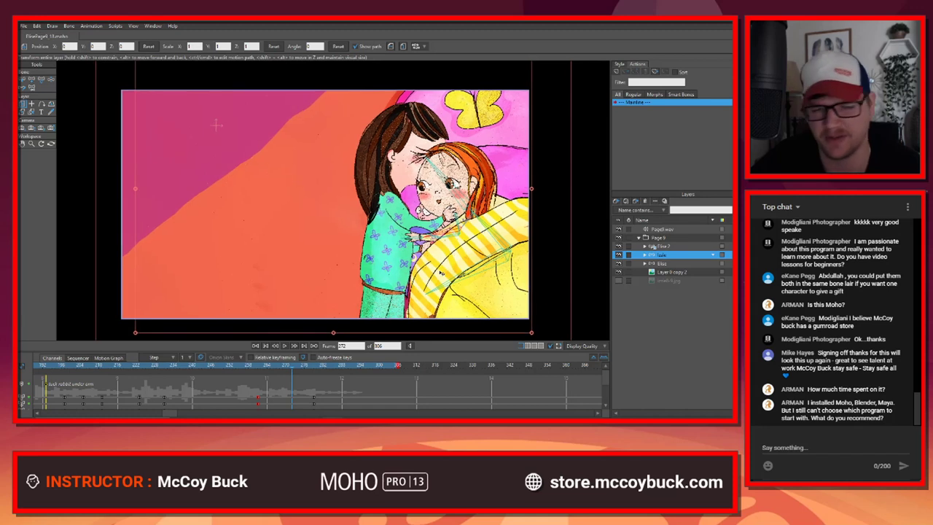